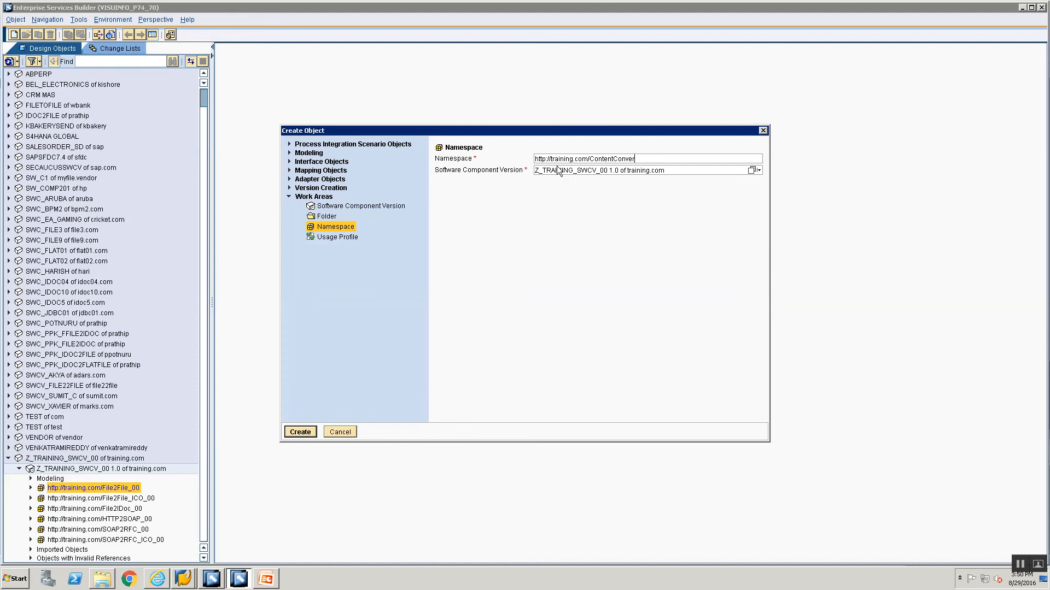
type("le2IDoc_00")
left_click(300, 432)
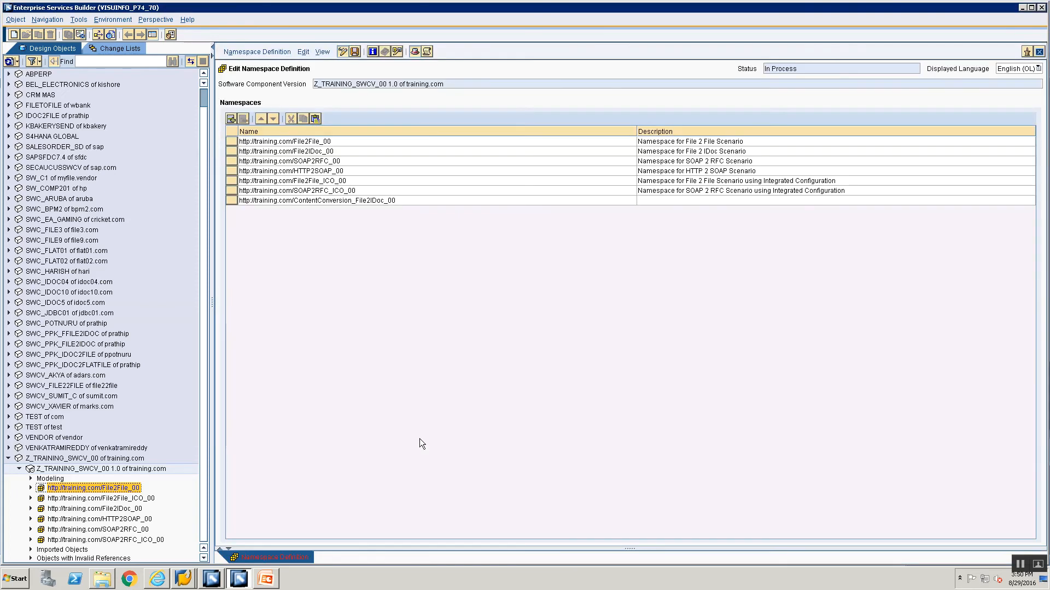
left_click(725, 201)
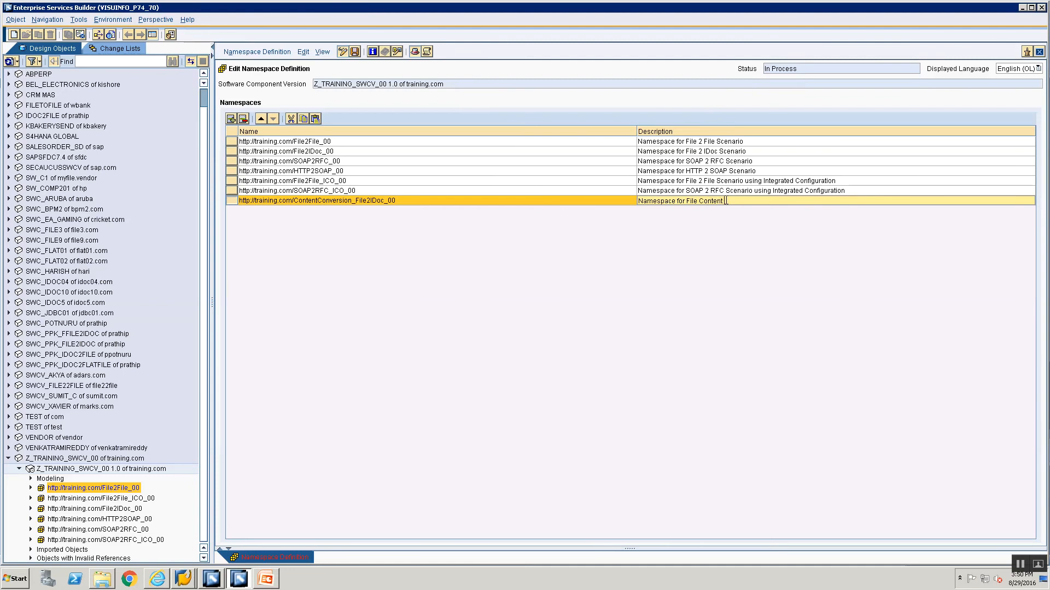
type("Namespace for File Content Conversion for a File to IDoc Scenario uses ICO")
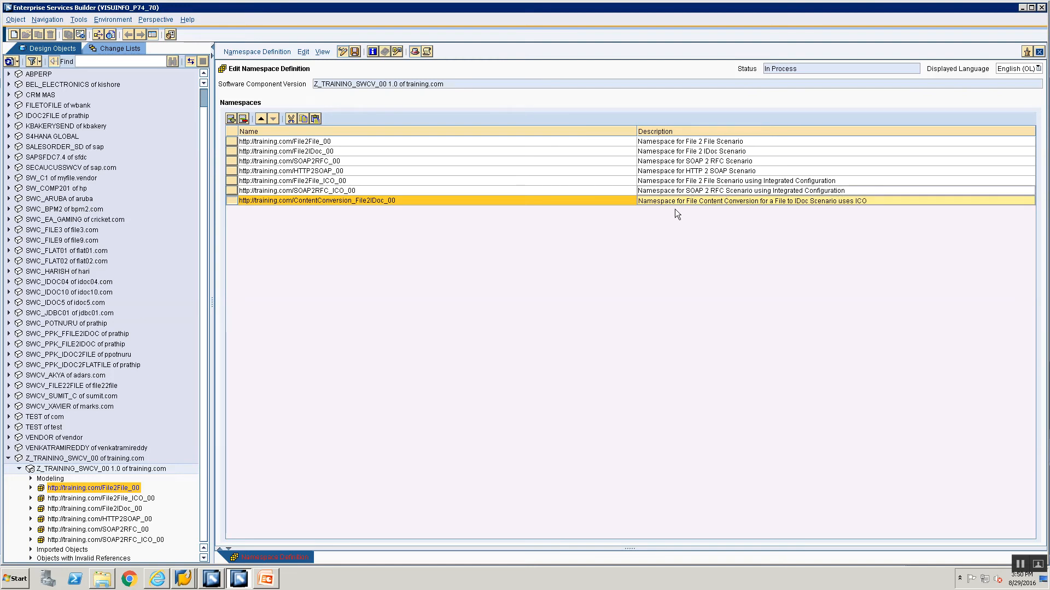
left_click(408, 204)
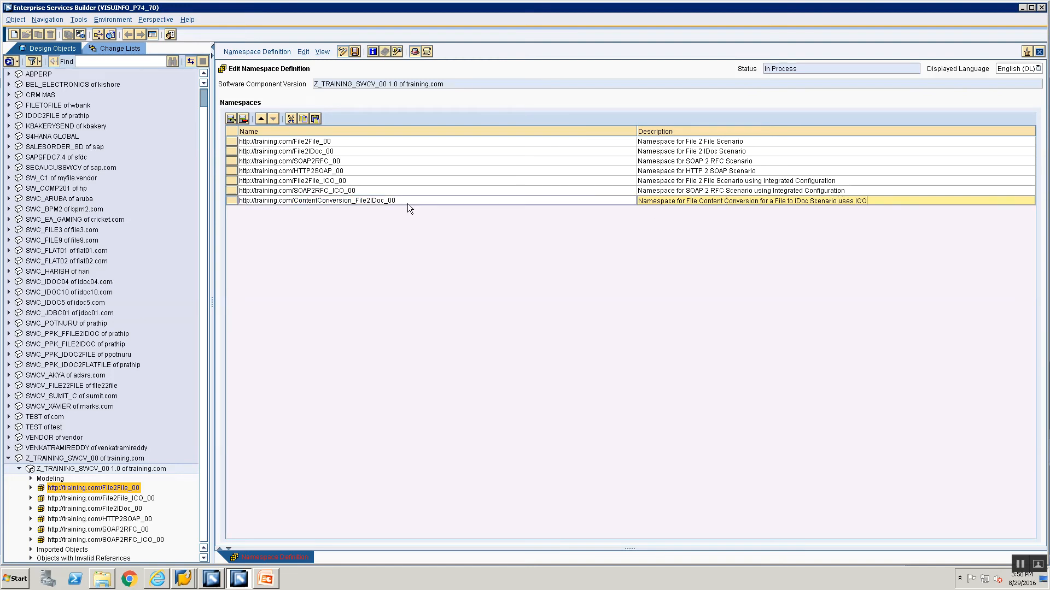
left_click(356, 201)
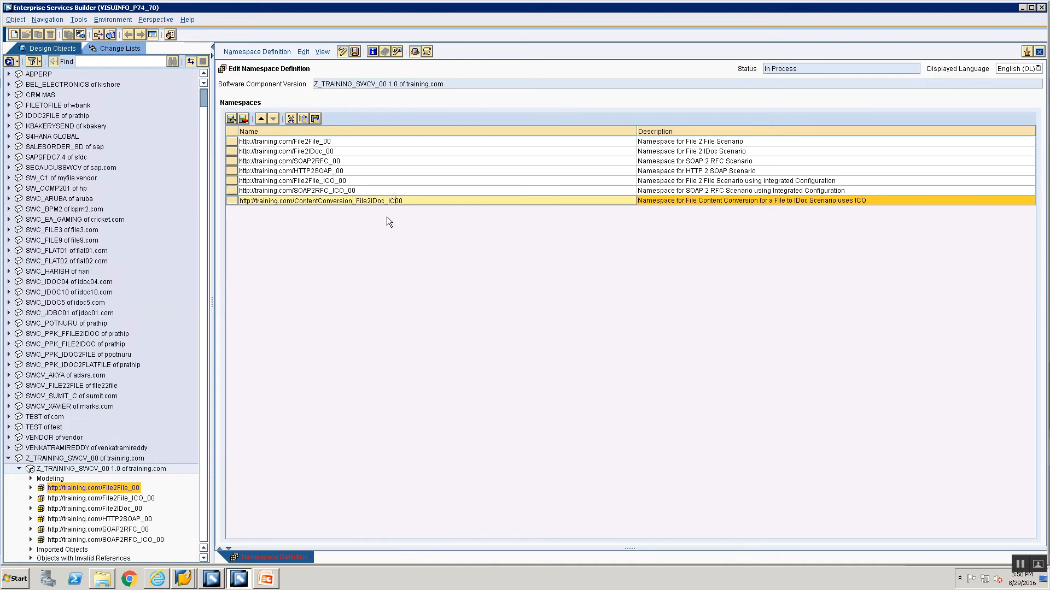
type("_")
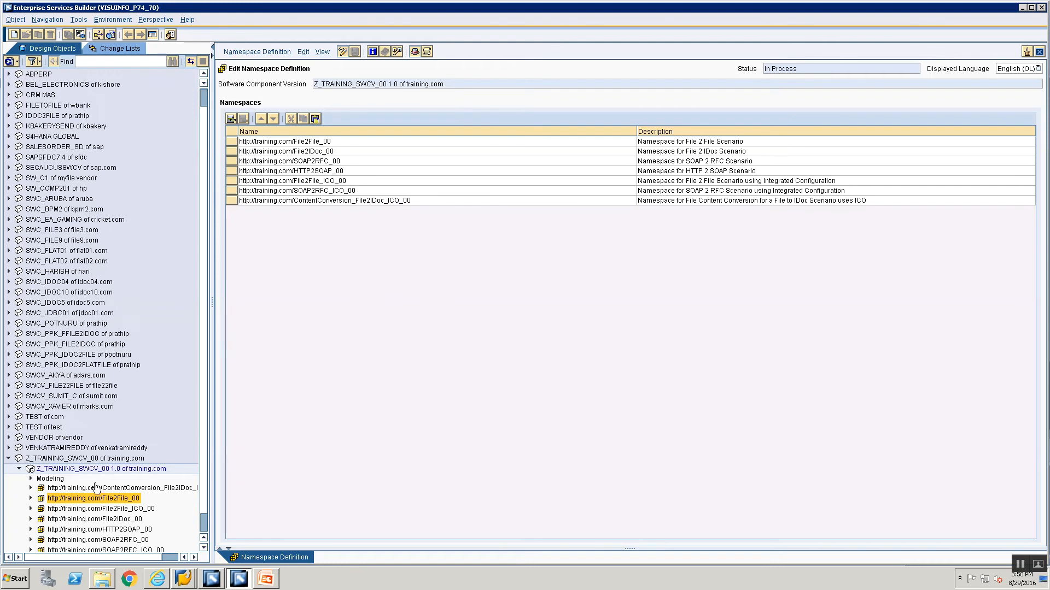
scroll(49, 480, "down", 1)
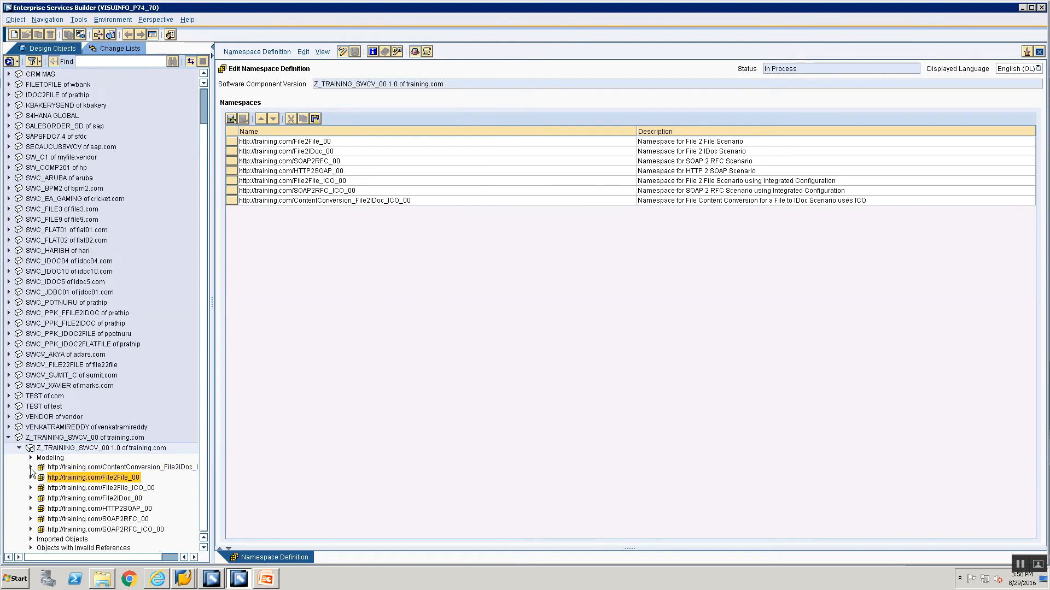
left_click(1038, 52)
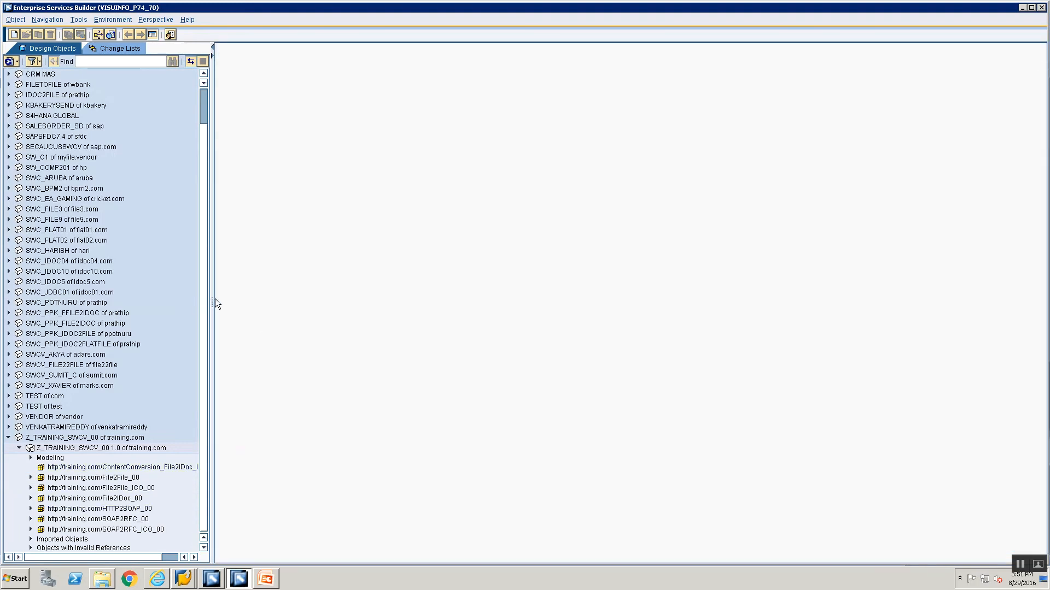
left_click_drag(213, 299, 247, 295)
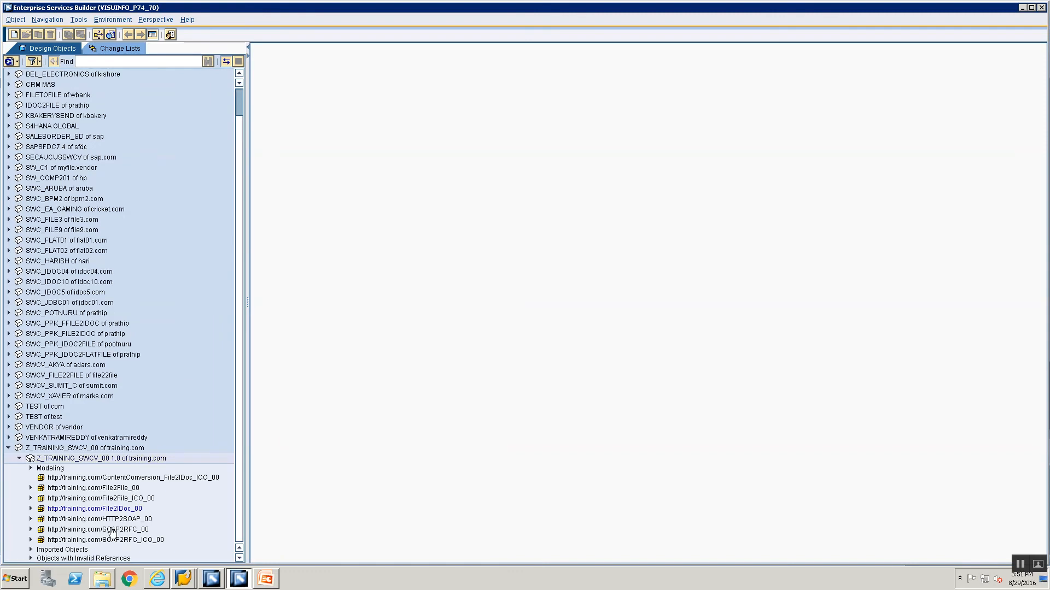
left_click(31, 509)
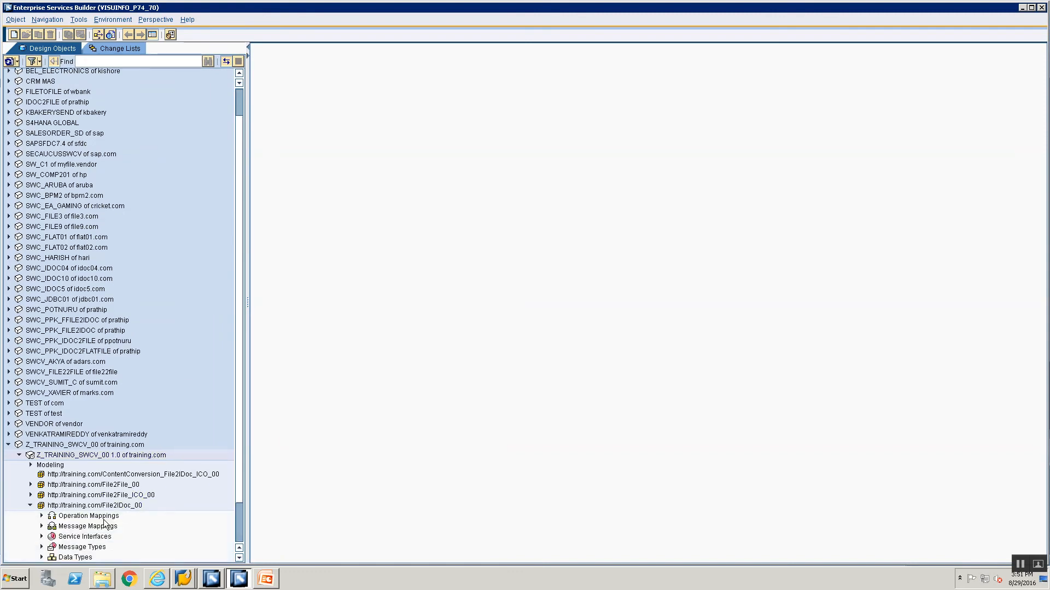
left_click(42, 509)
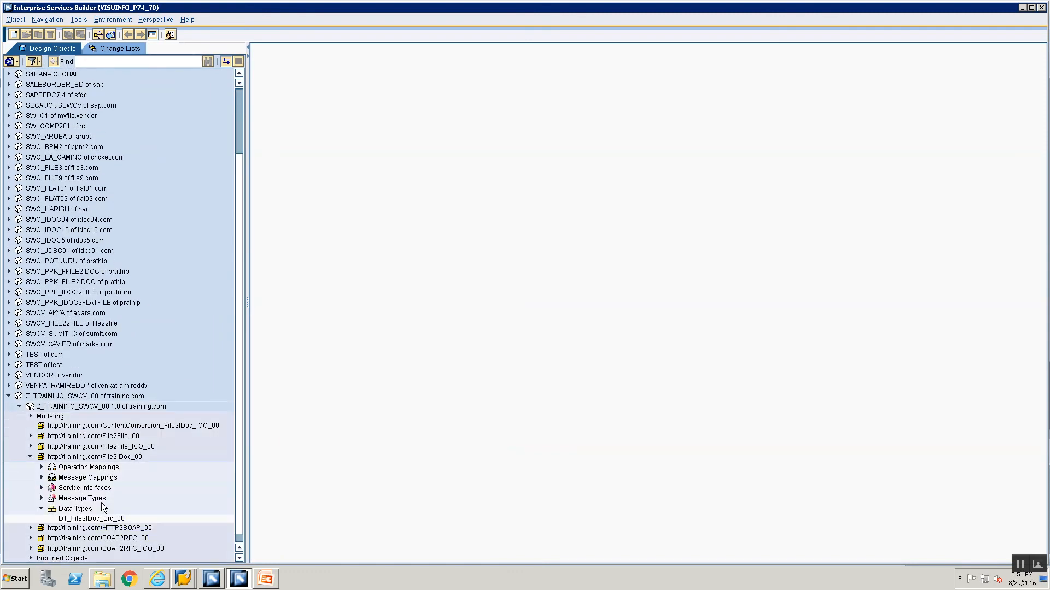
left_click(99, 511)
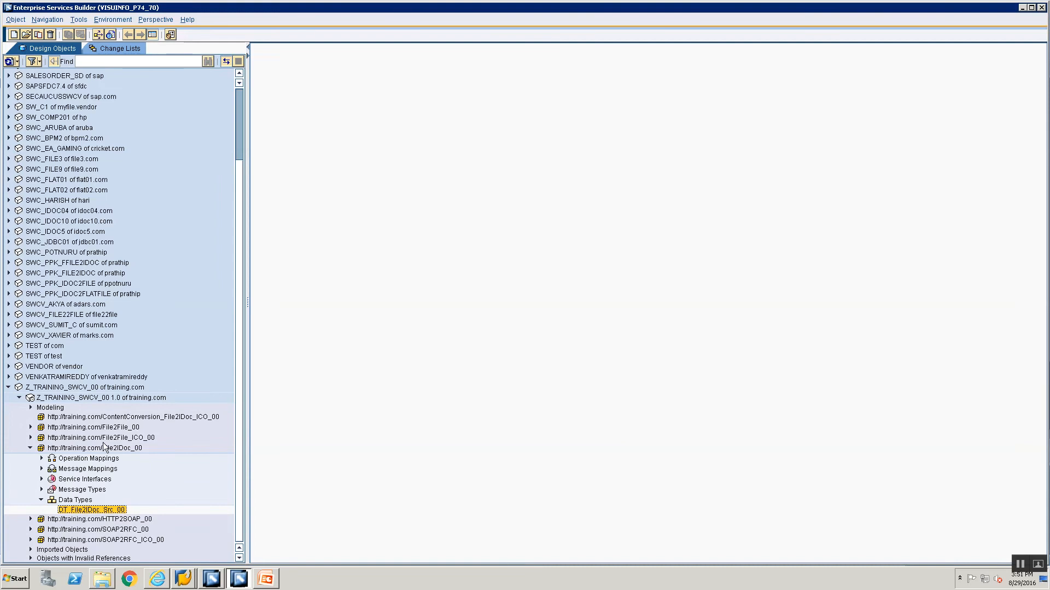
right_click(77, 512)
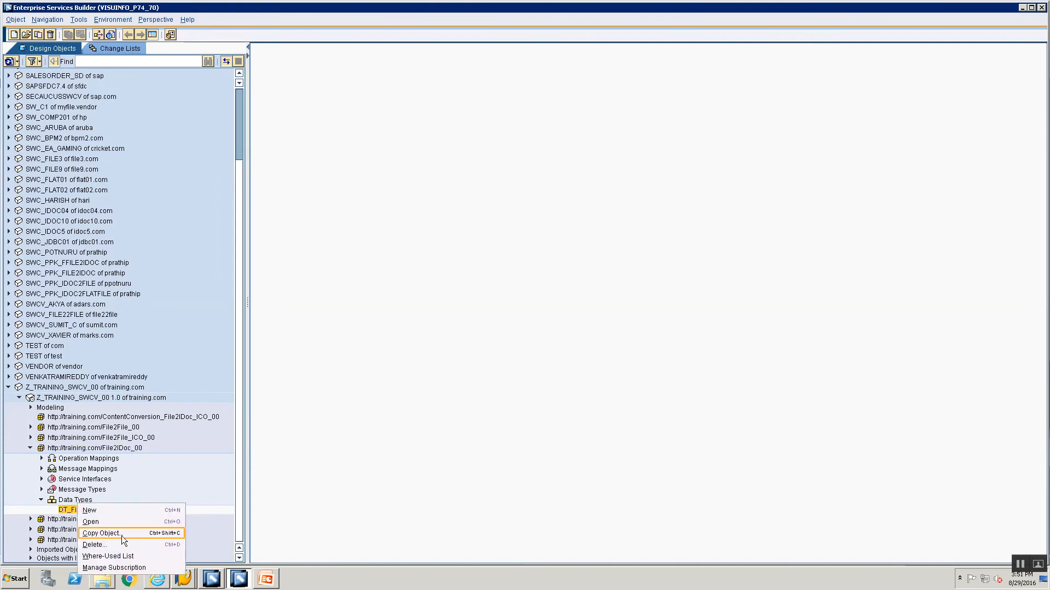
left_click(103, 533)
Step: Name the data type copy DT_ContentConversion_File2IDoc_ICO_Src_00
left_click(507, 234)
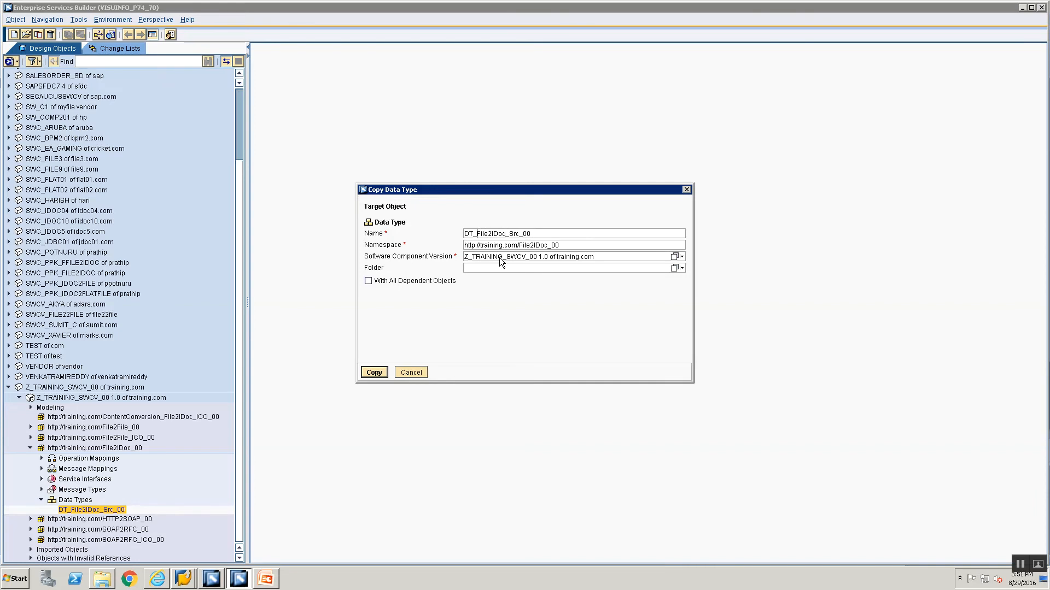
type("ContentConversion_")
key("Right")
key("Right")
key("Right")
key("Right")
key("Right")
key("Right")
key("Right")
key("Right")
key("Right")
key("Right")
type("ICO_")
left_click(676, 245)
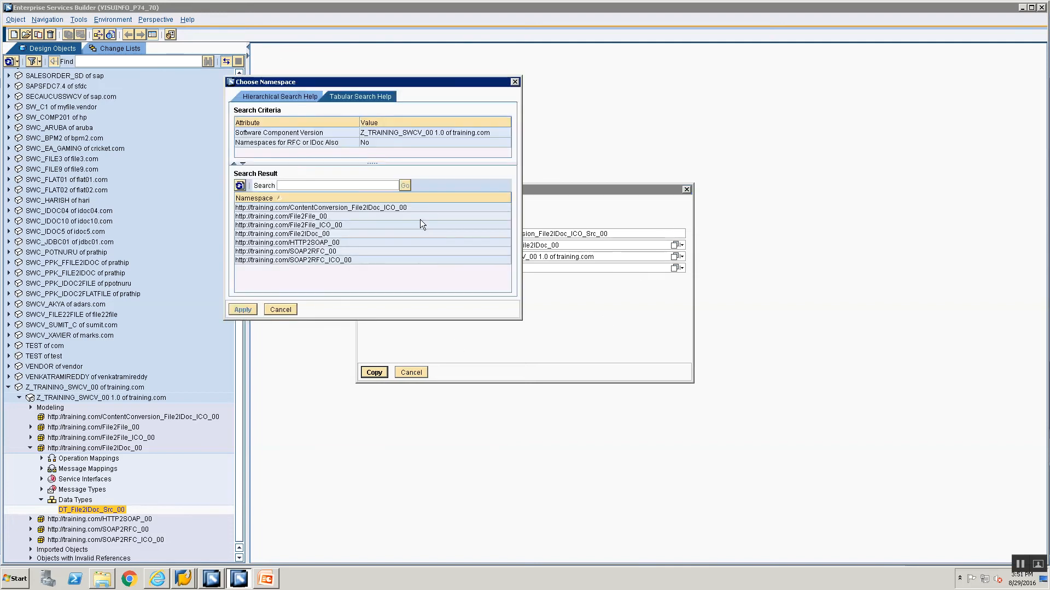
left_click(394, 209)
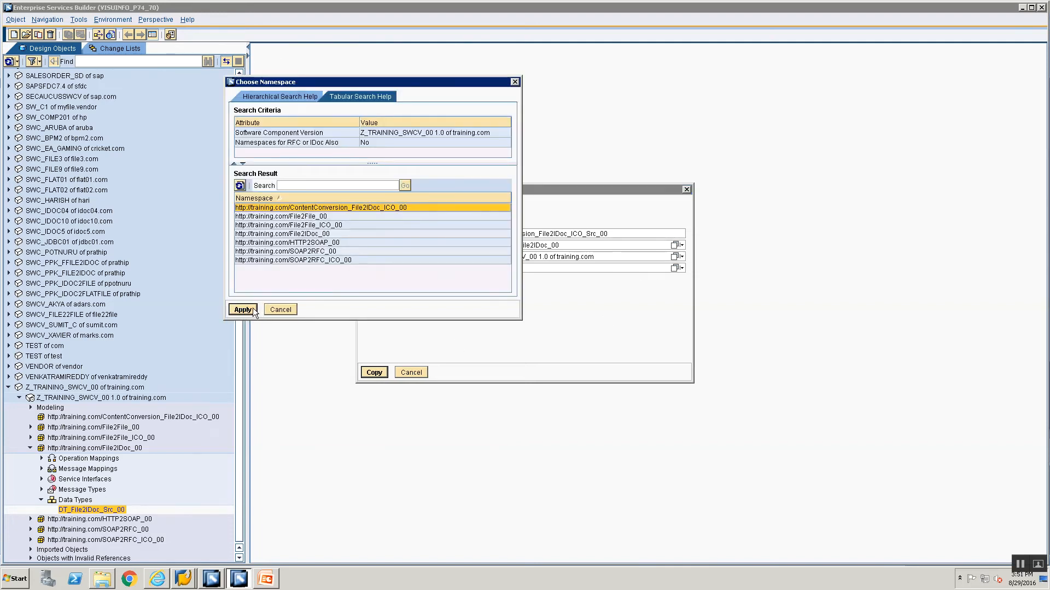
left_click(253, 308)
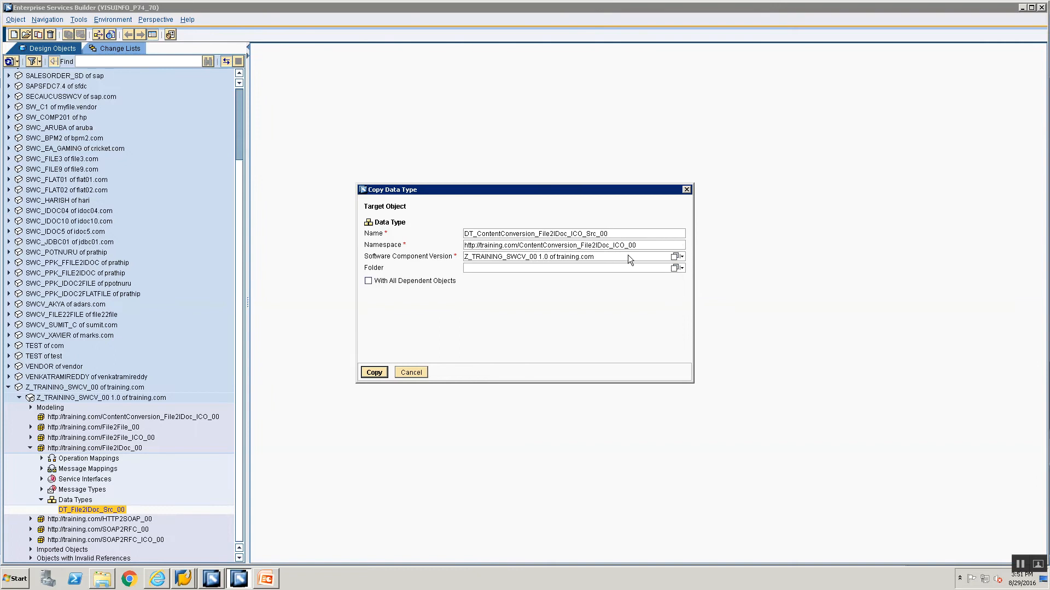
left_click(374, 372)
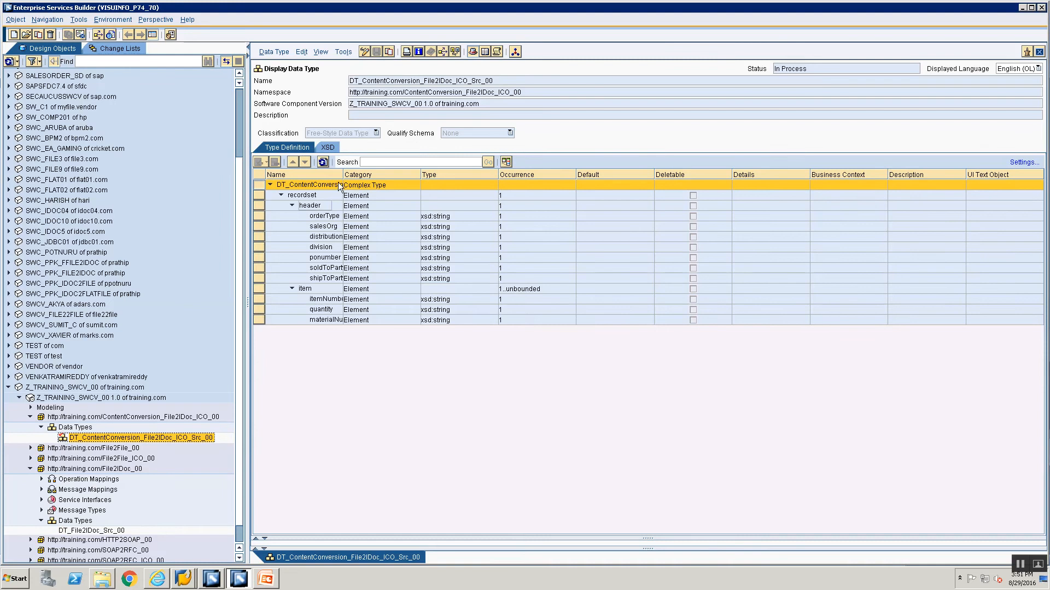
Step: Edit the copied data type so that the recordset element's maxOccurs is unbounded, and save it
left_click_drag(343, 175, 368, 174)
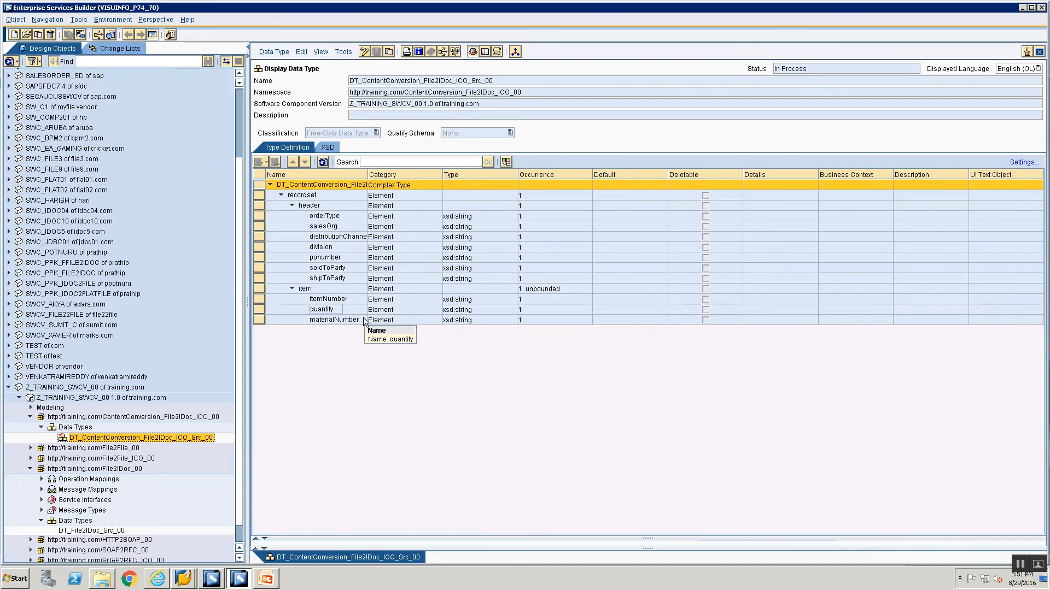
left_click(363, 51)
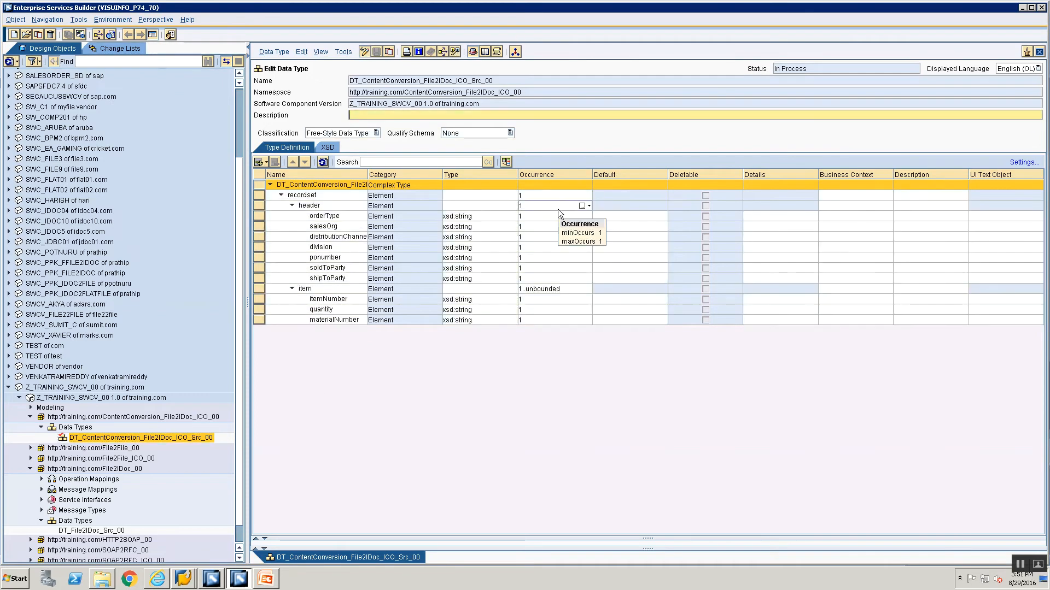
left_click(557, 209)
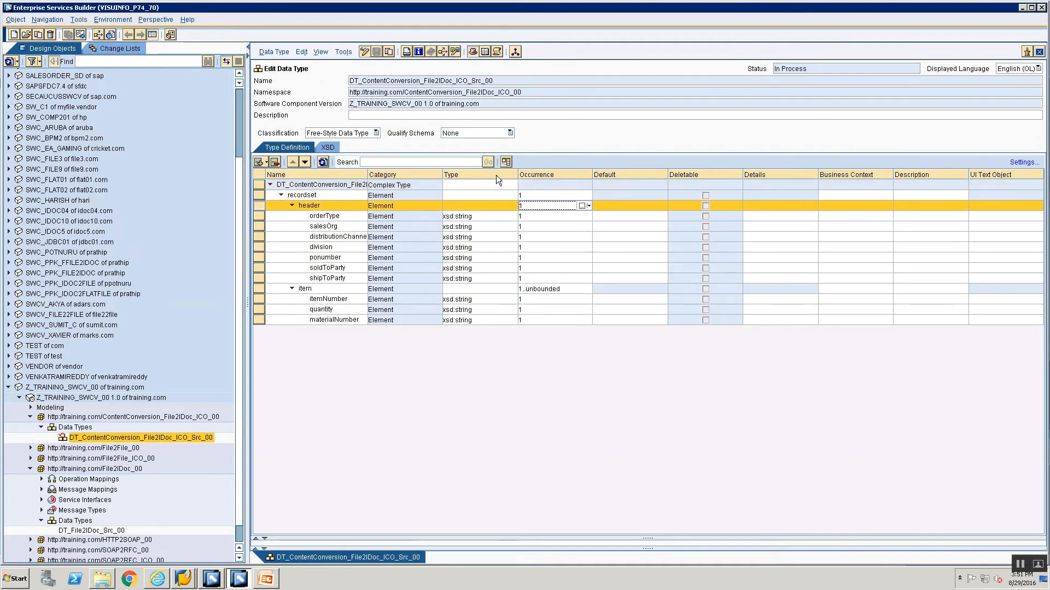
left_click(295, 197)
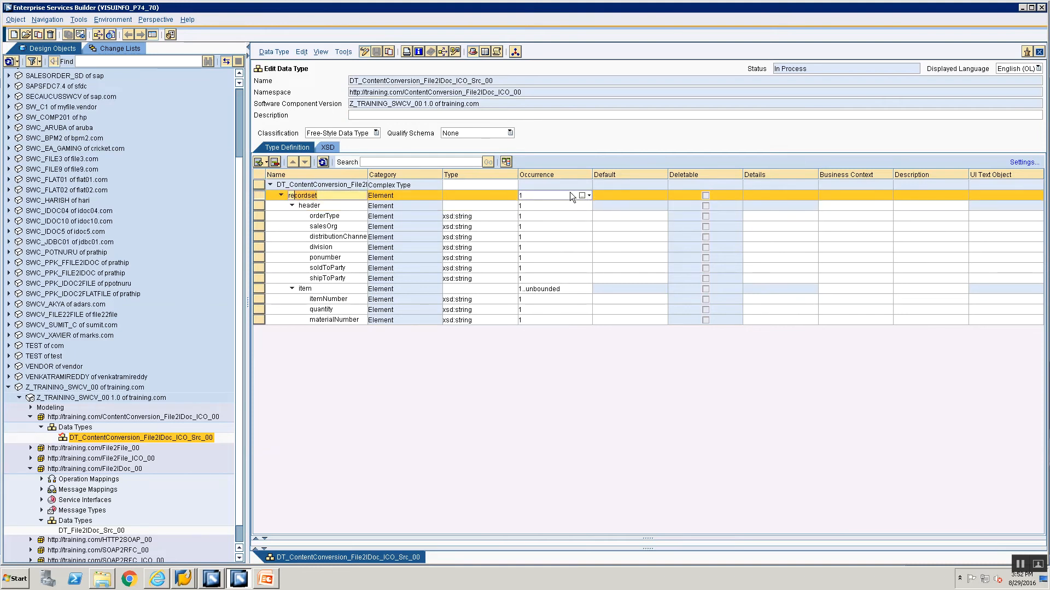
left_click(570, 192)
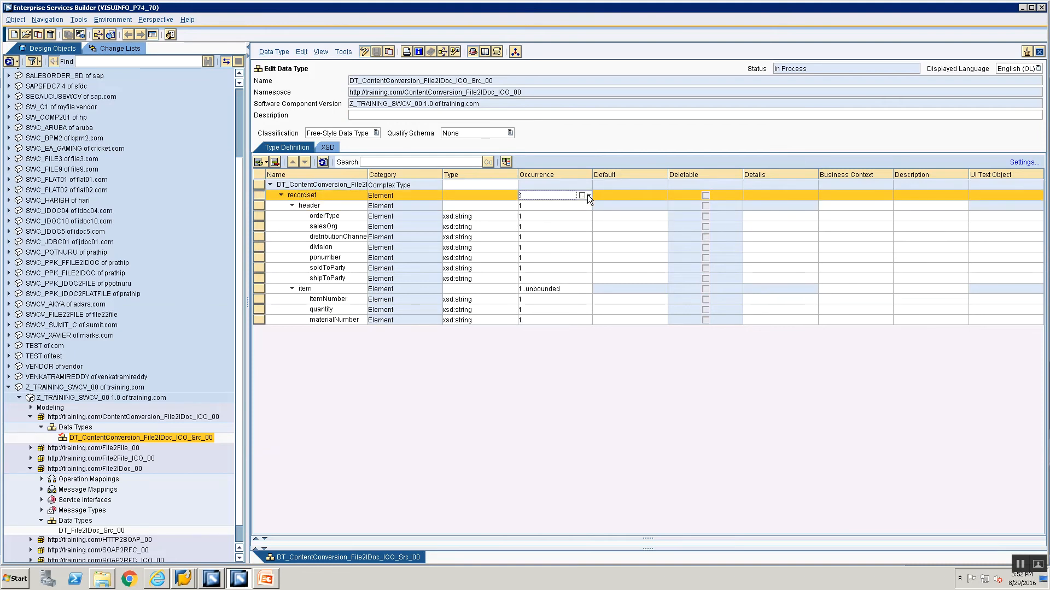
left_click(588, 195)
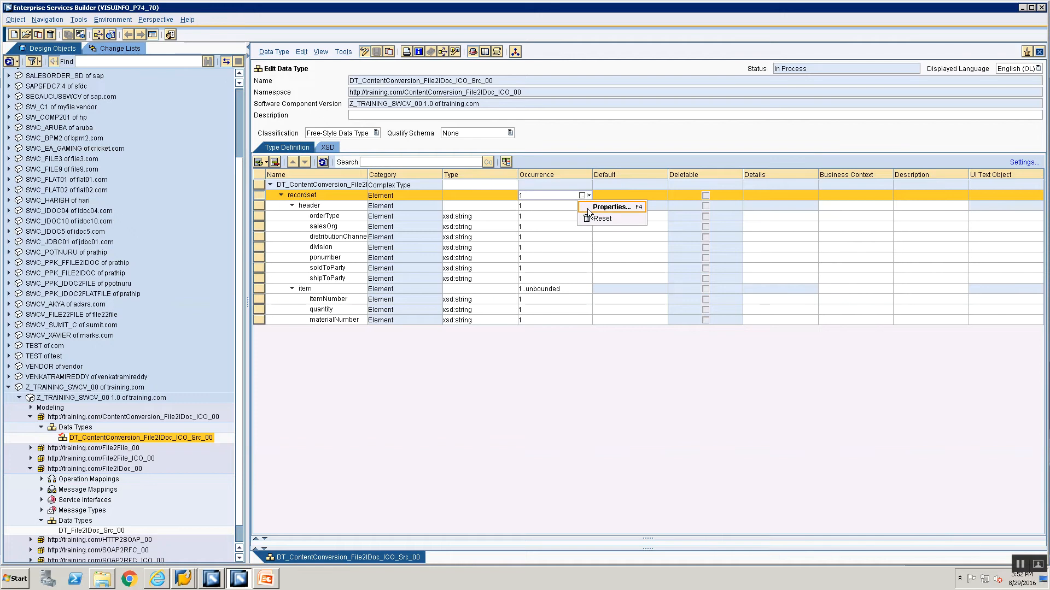
left_click(587, 208)
left_click(588, 290)
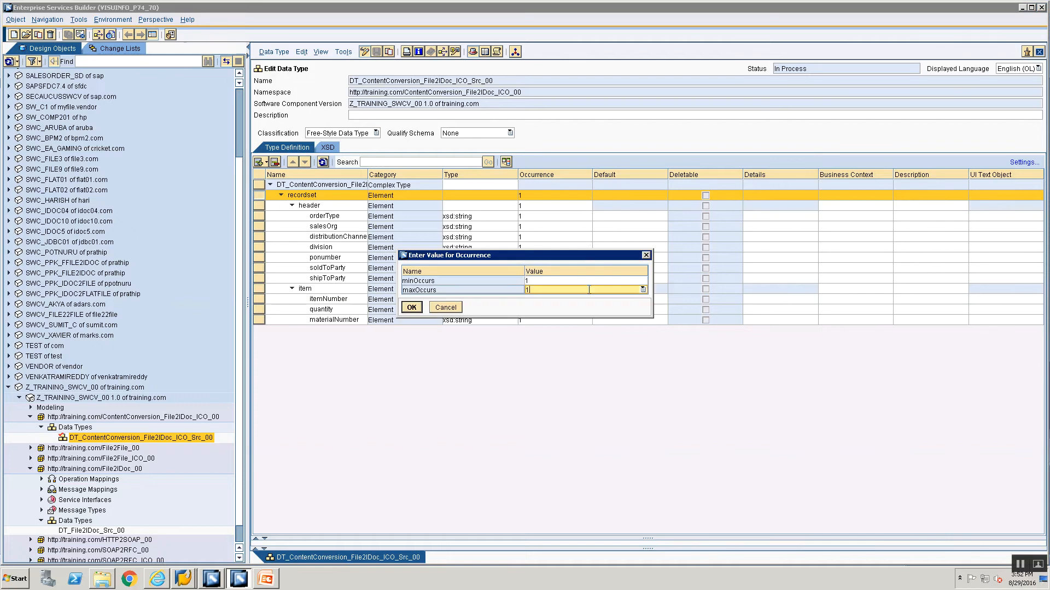
left_click(643, 290)
left_click(621, 310)
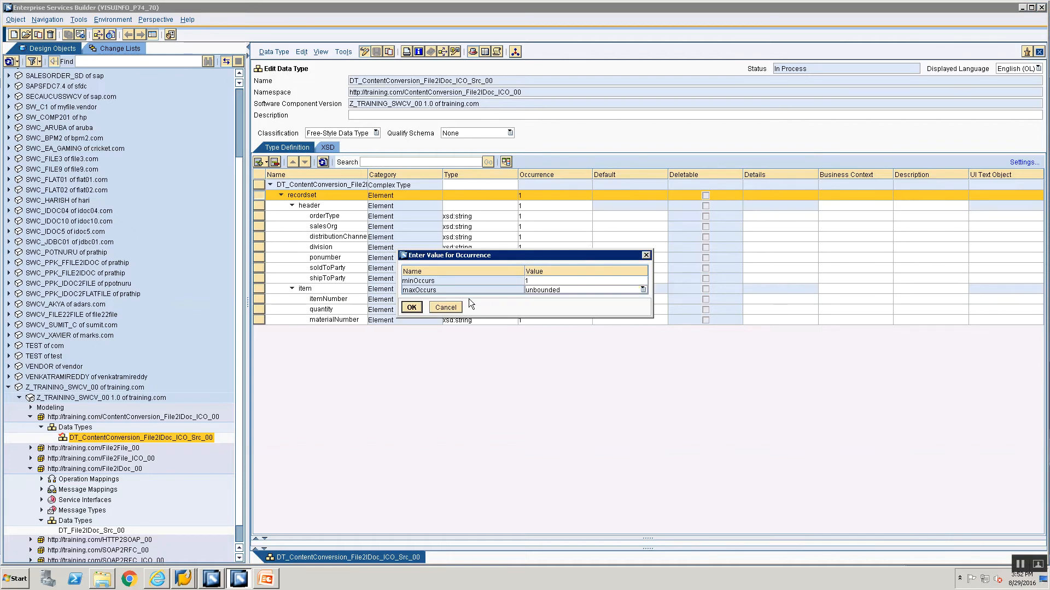
left_click(411, 307)
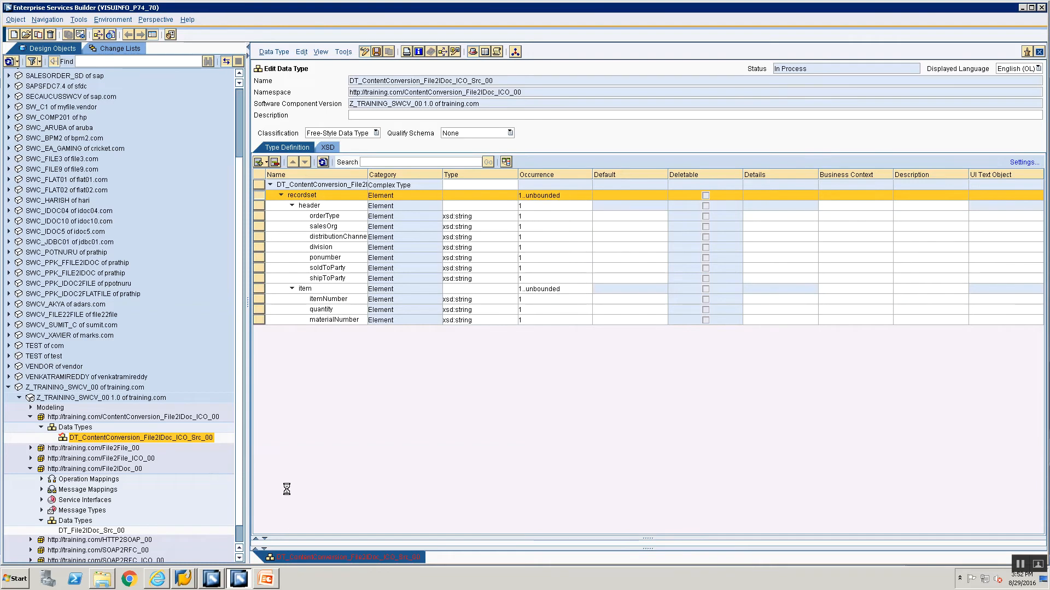
key("ctrl+s")
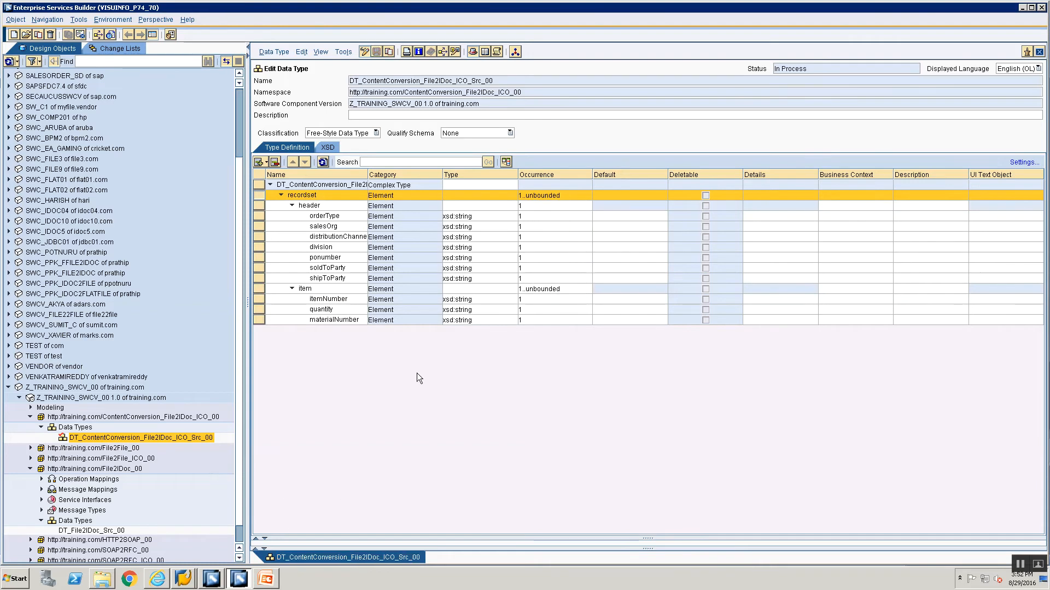
Step: Switch to PowerPoint and compare the CSV input file slide with the recordset structure of the data type in Enterprise Services Builder
left_click(265, 579)
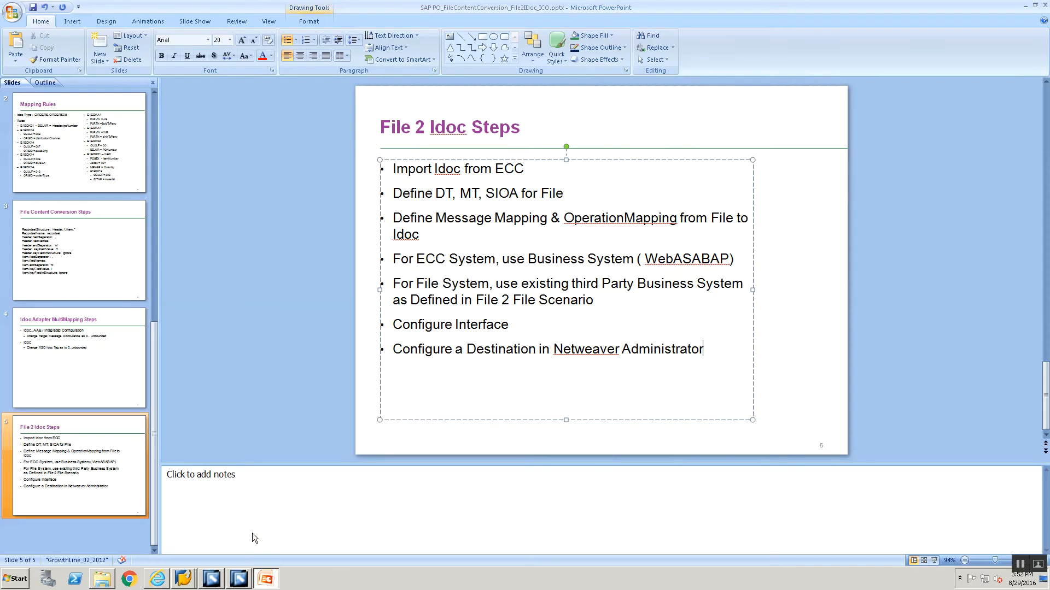
left_click(156, 138)
left_click(36, 154)
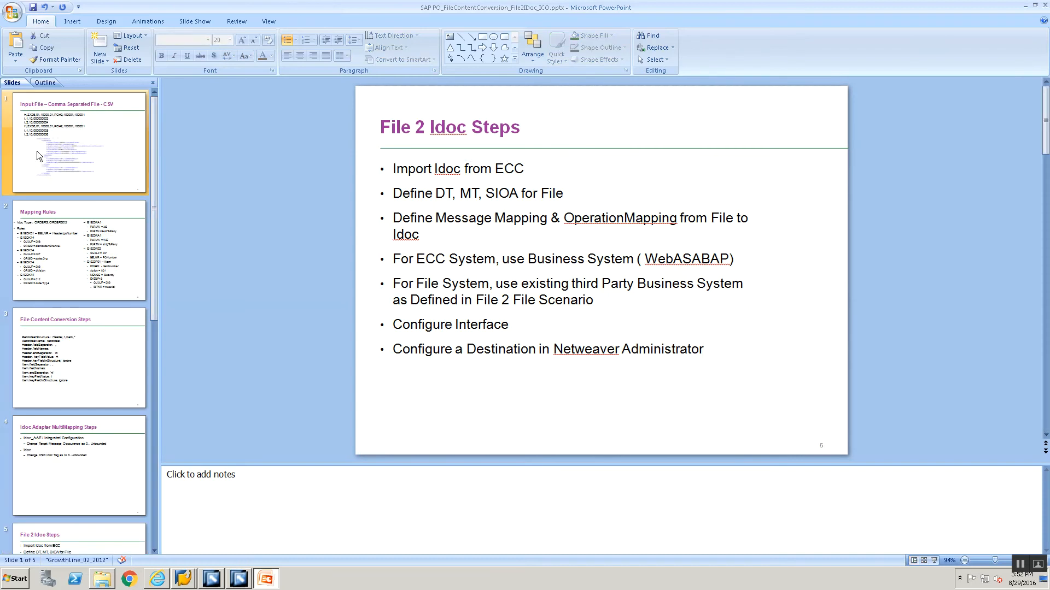
key("alt+Tab")
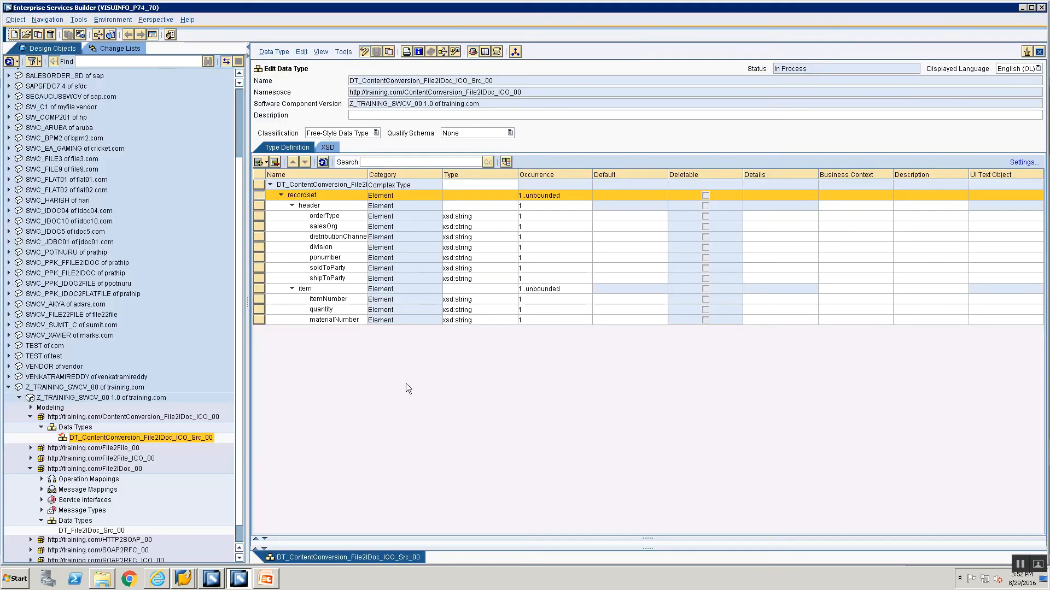
key("alt+Tab")
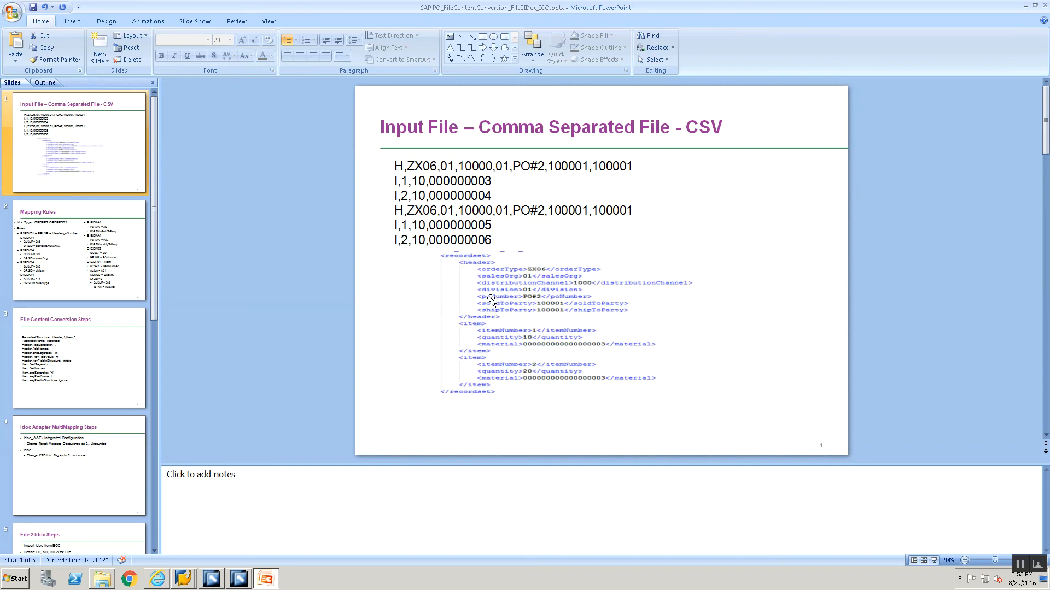
key("alt+Tab")
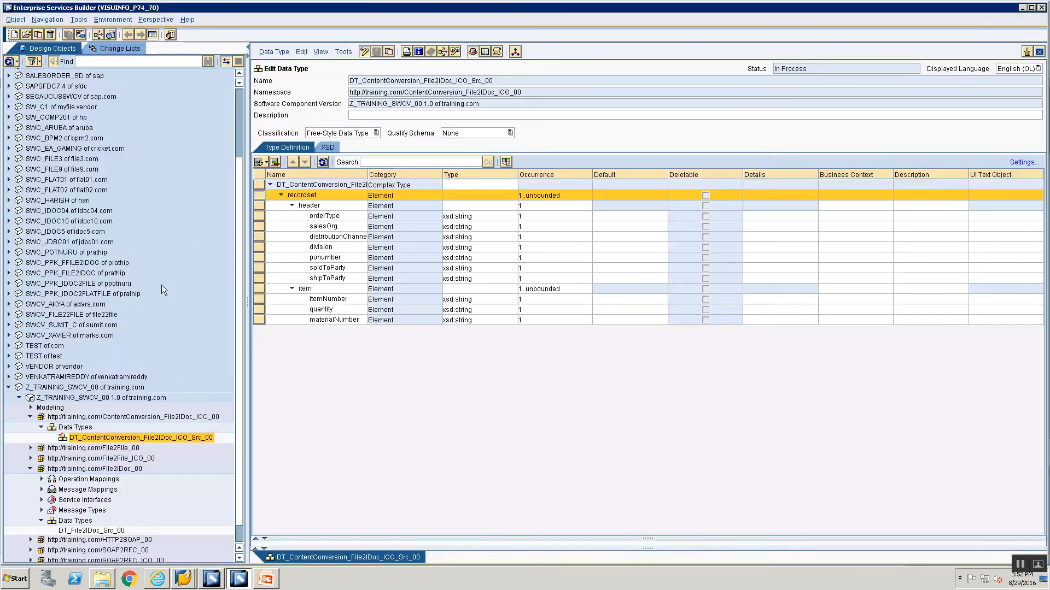
left_click(520, 197)
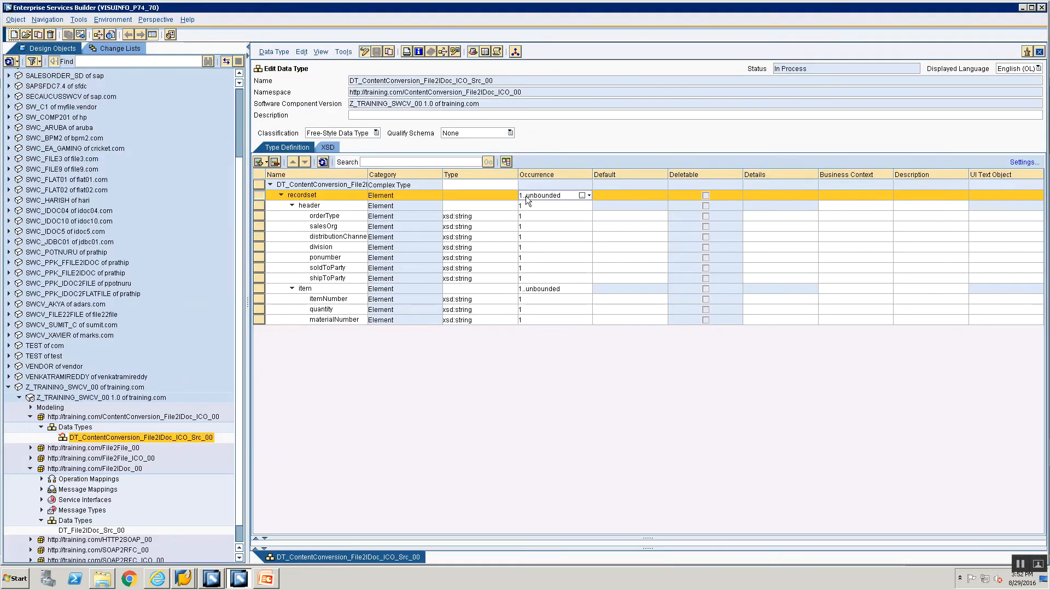
left_click(72, 428)
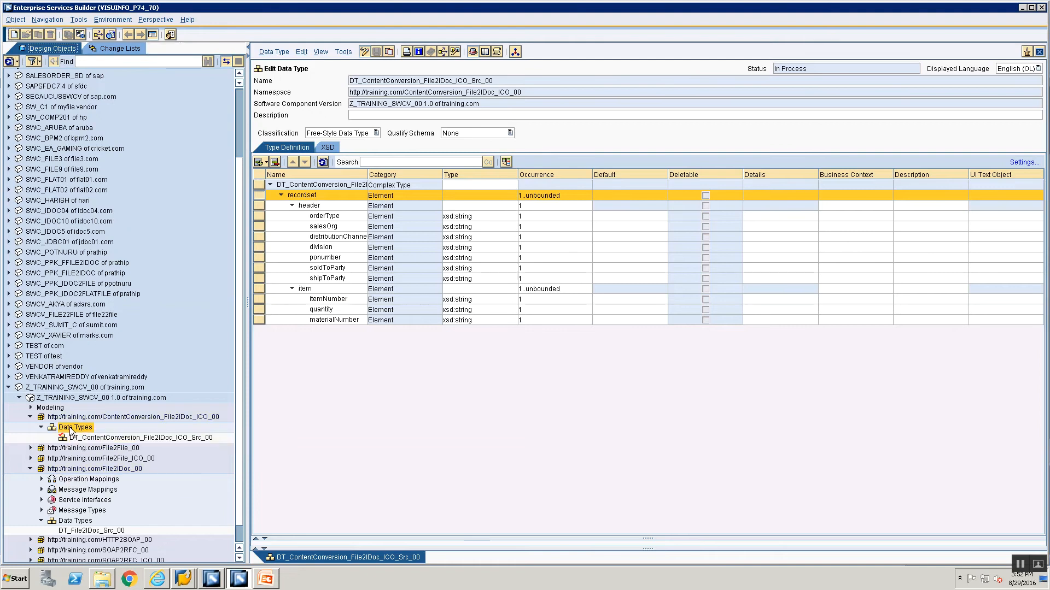
left_click(1039, 52)
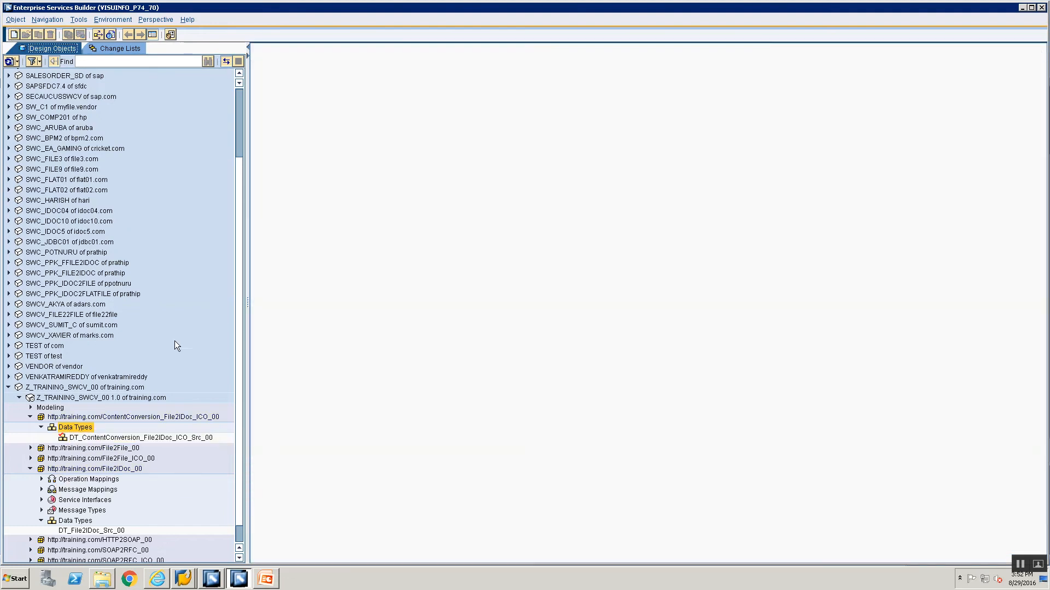
right_click(90, 430)
left_click(107, 435)
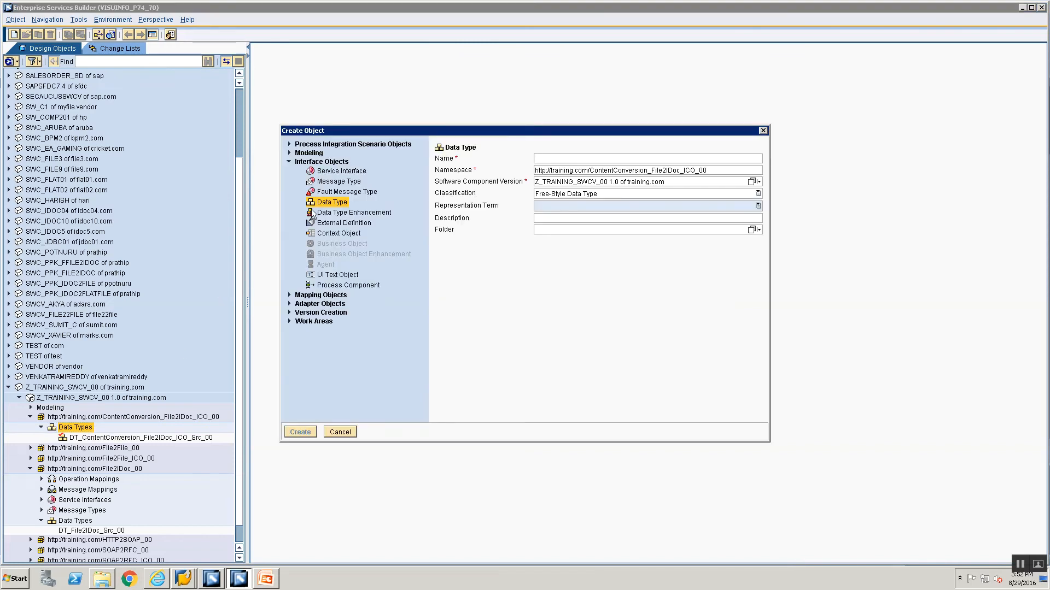
left_click(336, 180)
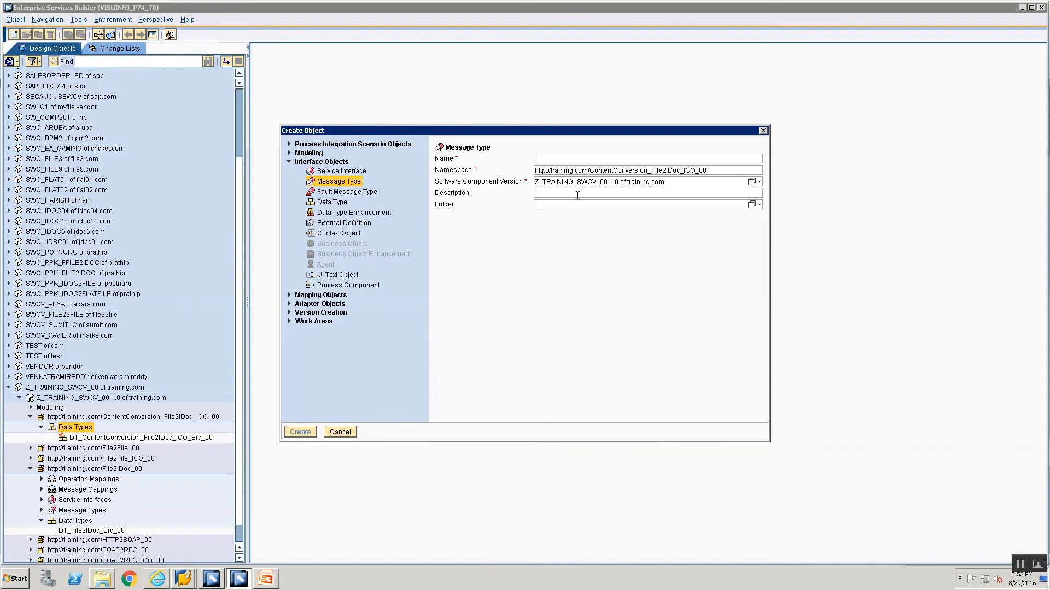
type("MT_")
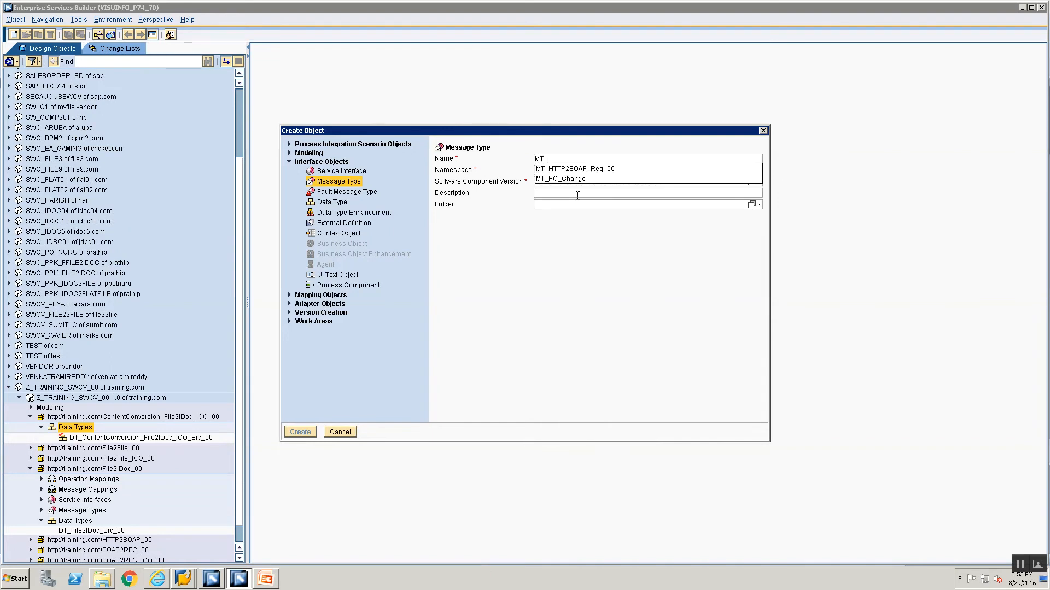
type("ContentConv")
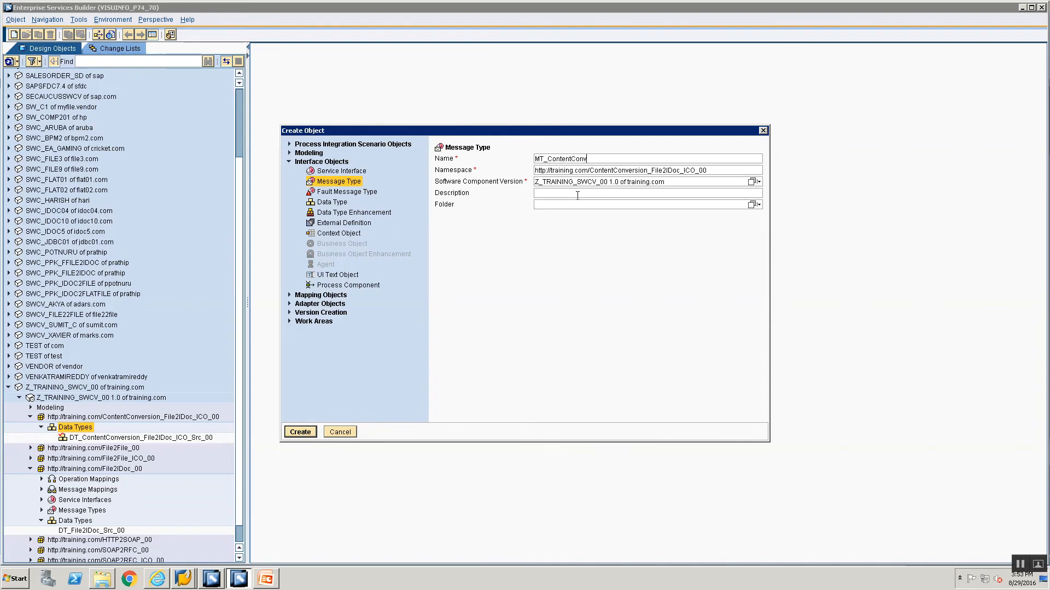
type("ersion_File2IDoc_ICO_Src_00")
key("Return")
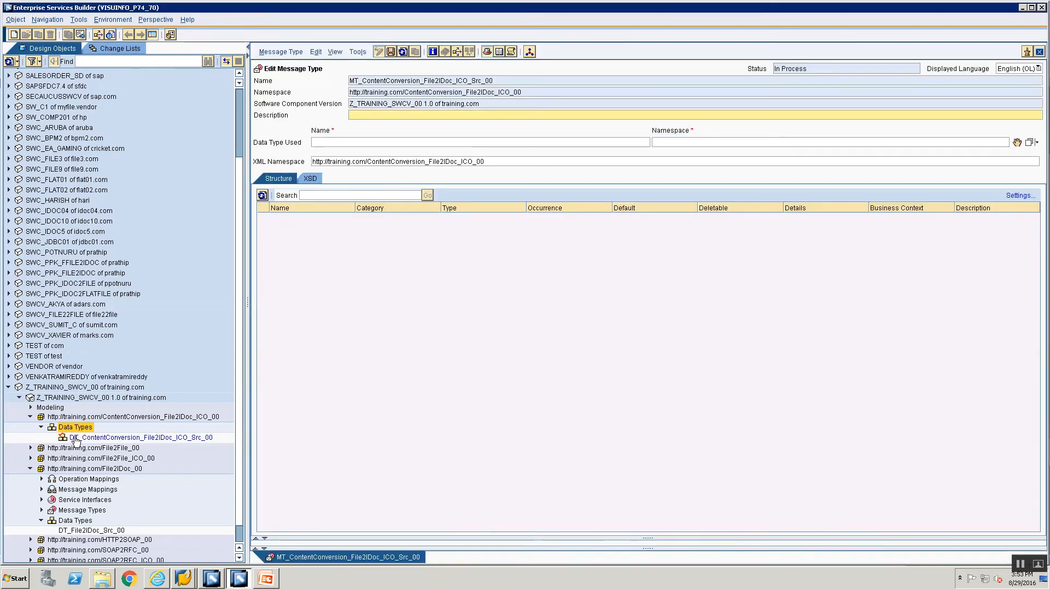
Step: Assign the data type DT_ContentConversion_File2IDoc_ICO_Src_00 to the message type, expand its recordset structure with a wider name column, and save it
left_click_drag(75, 439, 1015, 145)
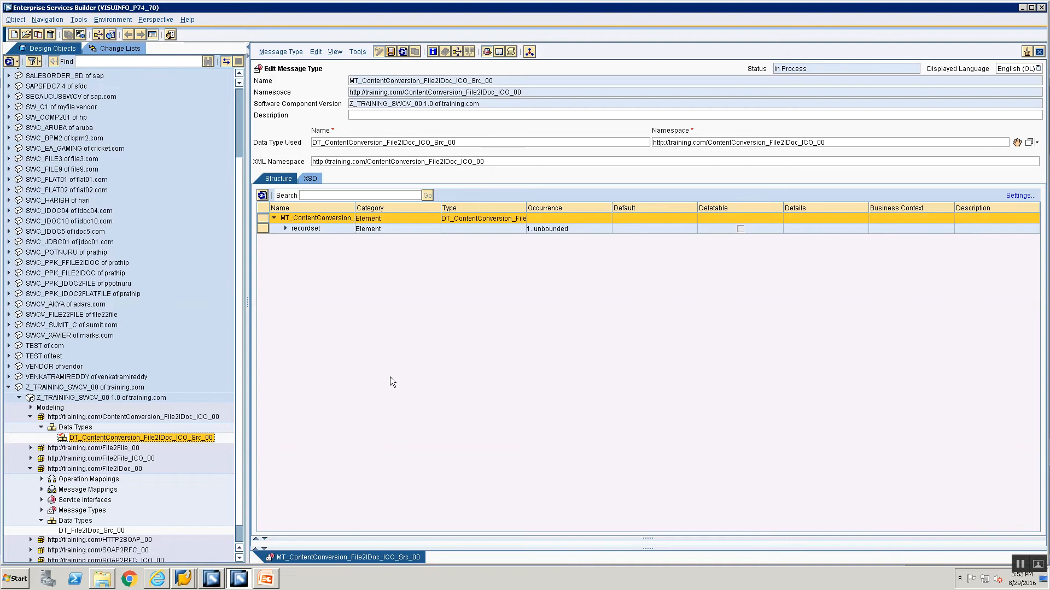
double_click(317, 229)
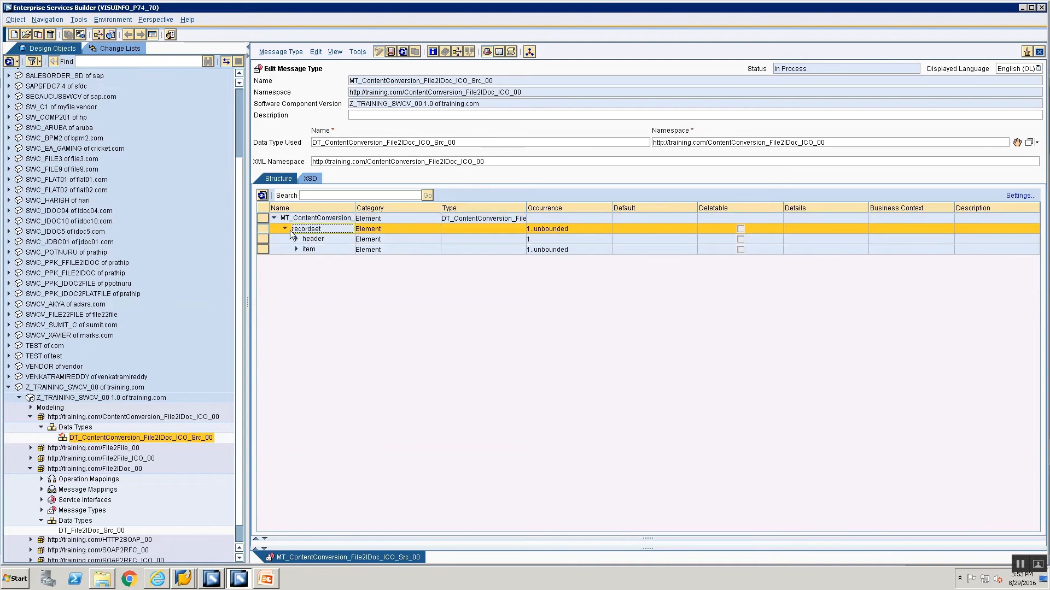
left_click_drag(356, 207, 417, 205)
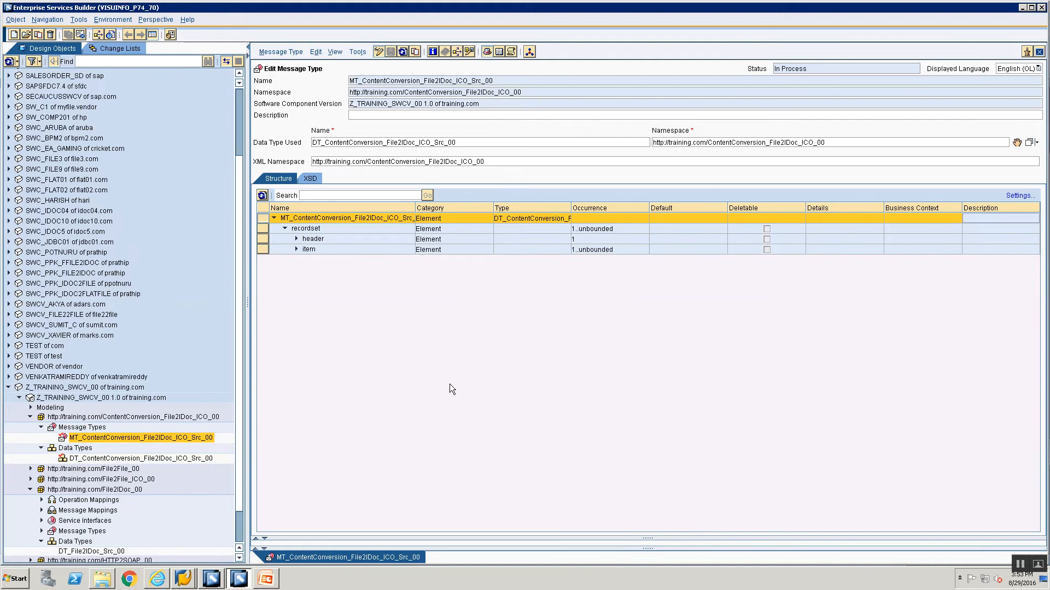
Step: Create the service interface SIOA_ContentConversion_File2IDoc_ICO_Src_00, assign MT_ContentConversion_File2IDoc_ICO_Src_00 as its request message, and save it
right_click(77, 427)
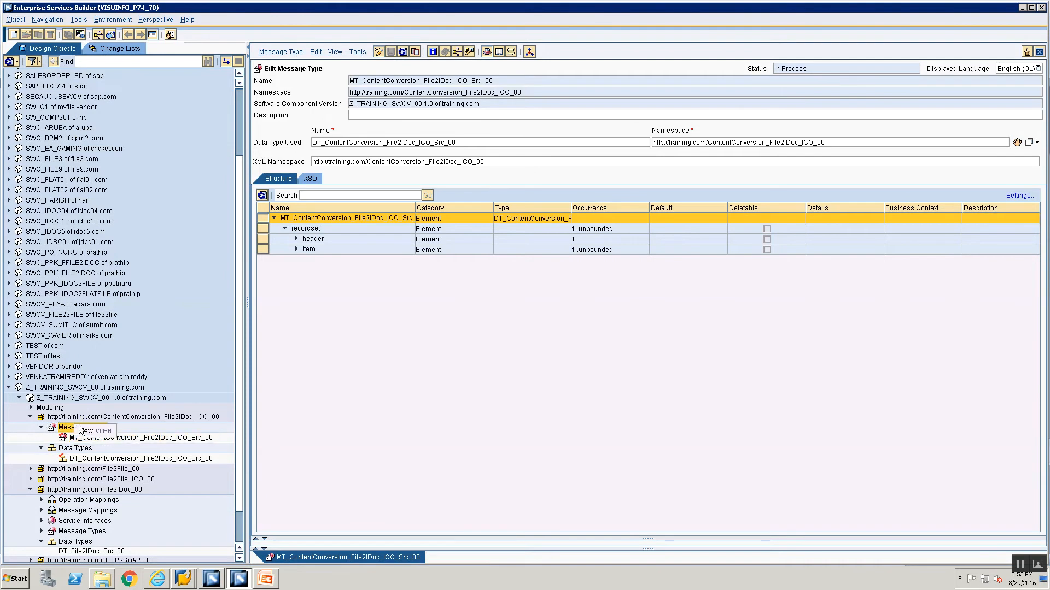
left_click(86, 431)
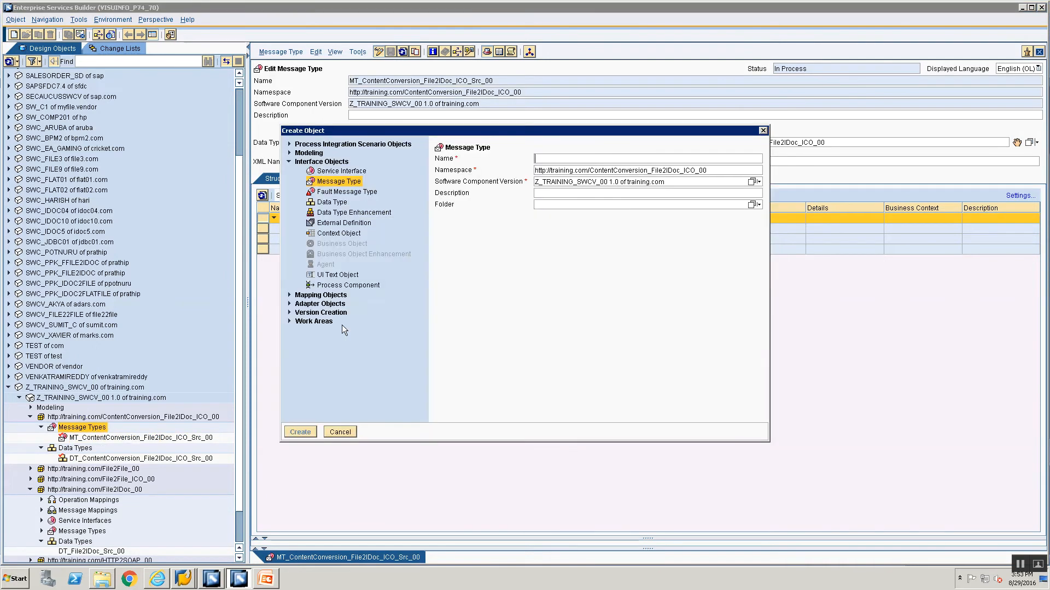
left_click(340, 171)
type("SI")
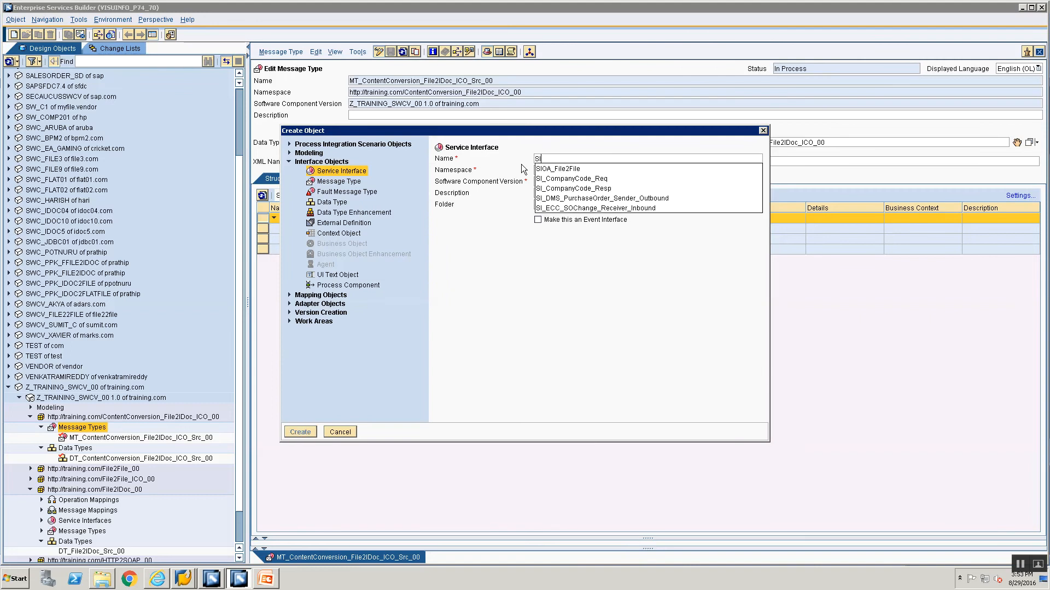
type("OA_")
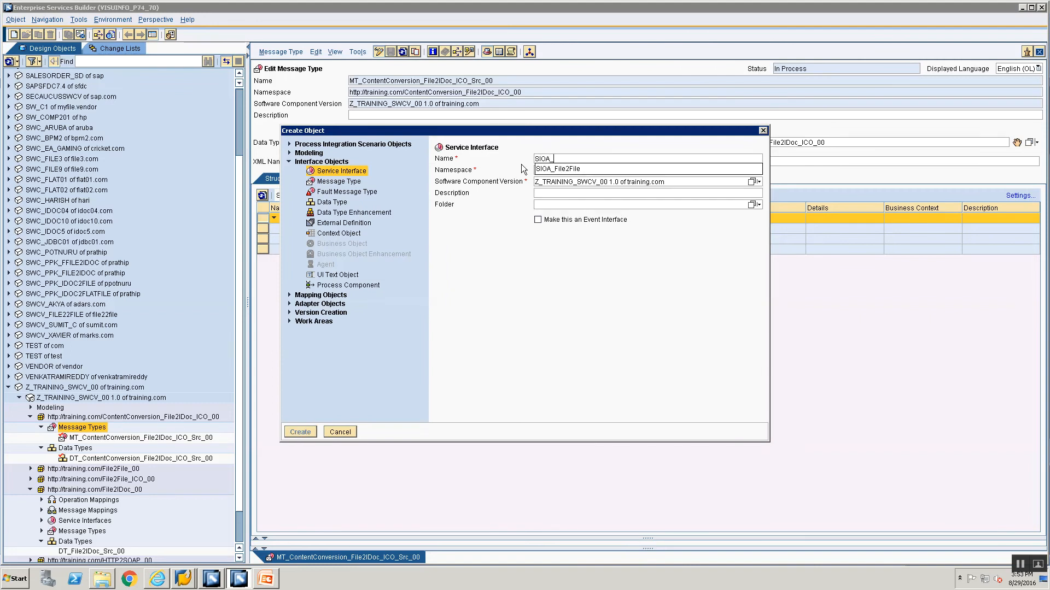
type("Con")
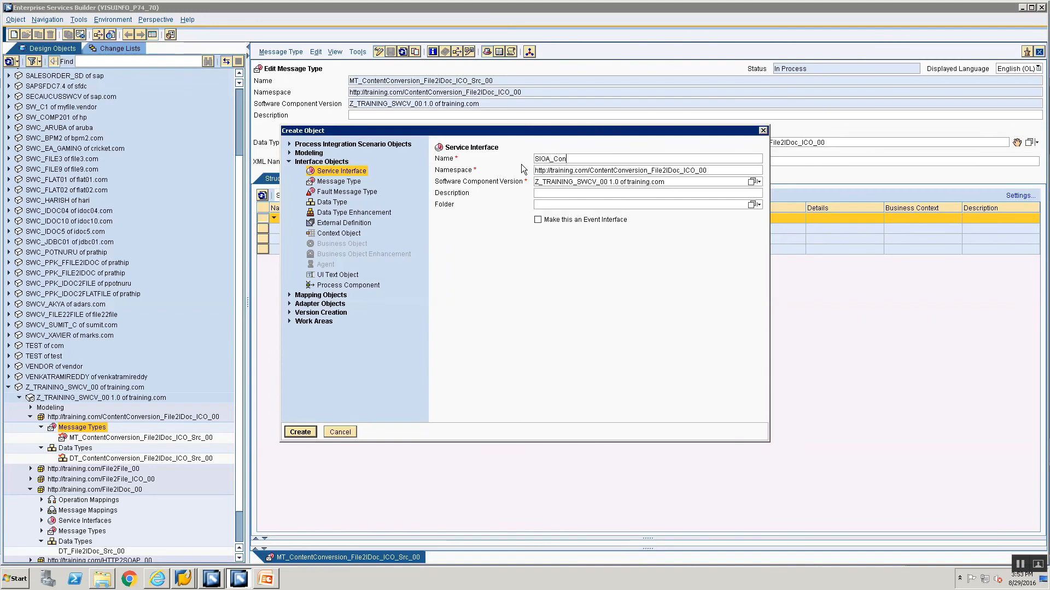
type("tentConversion_File2")
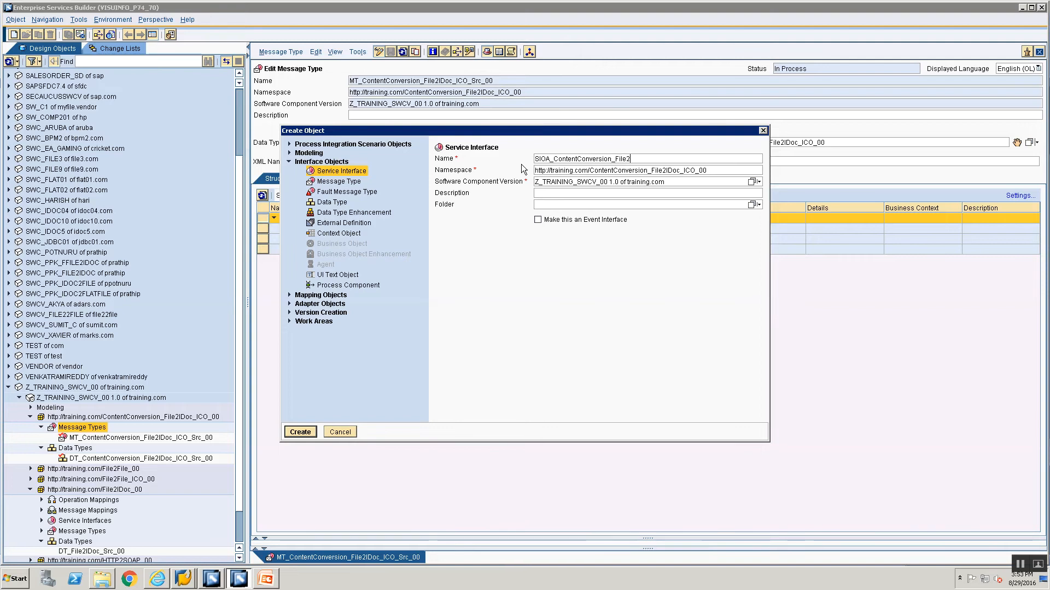
type("IDoc_ICO")
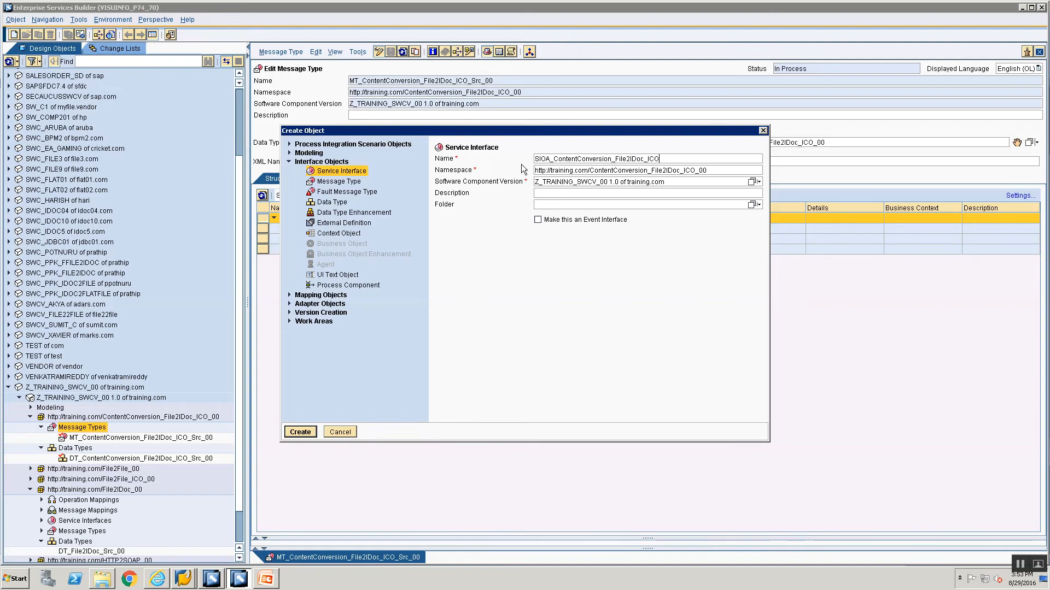
type("_Src_00")
left_click(307, 433)
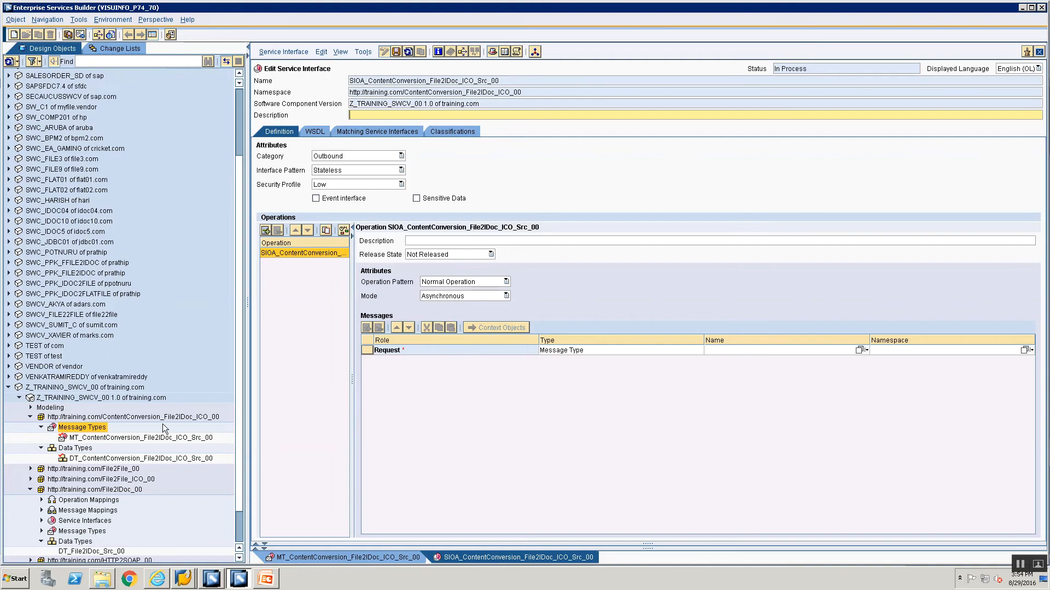
left_click_drag(162, 437, 698, 347)
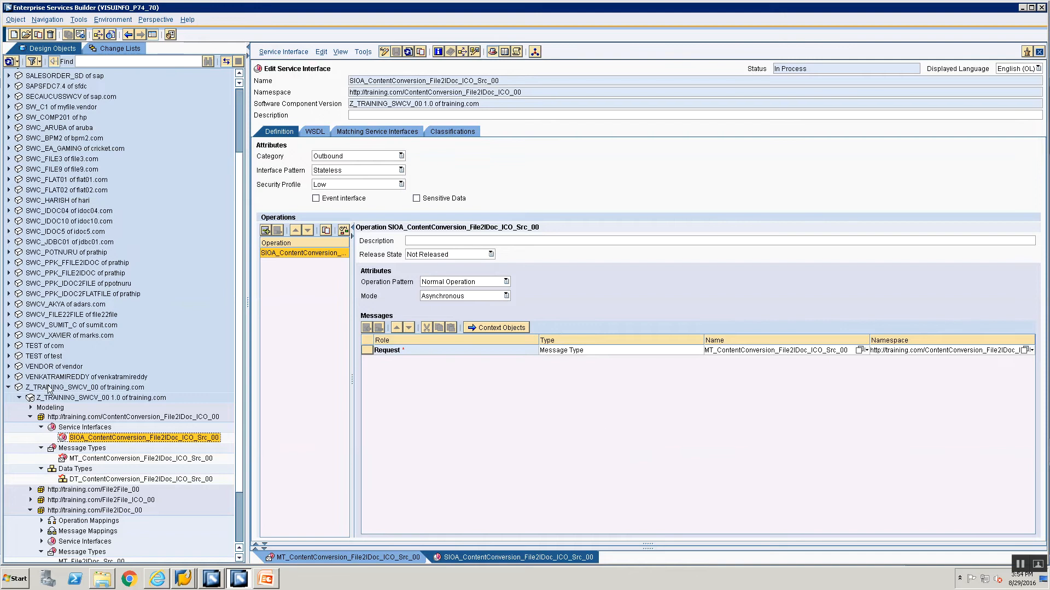
Step: Expand the imported objects of Z_TRAINING_SWCV_00 1.0 to check which IDocs are available
scroll(49, 391, "down", 3)
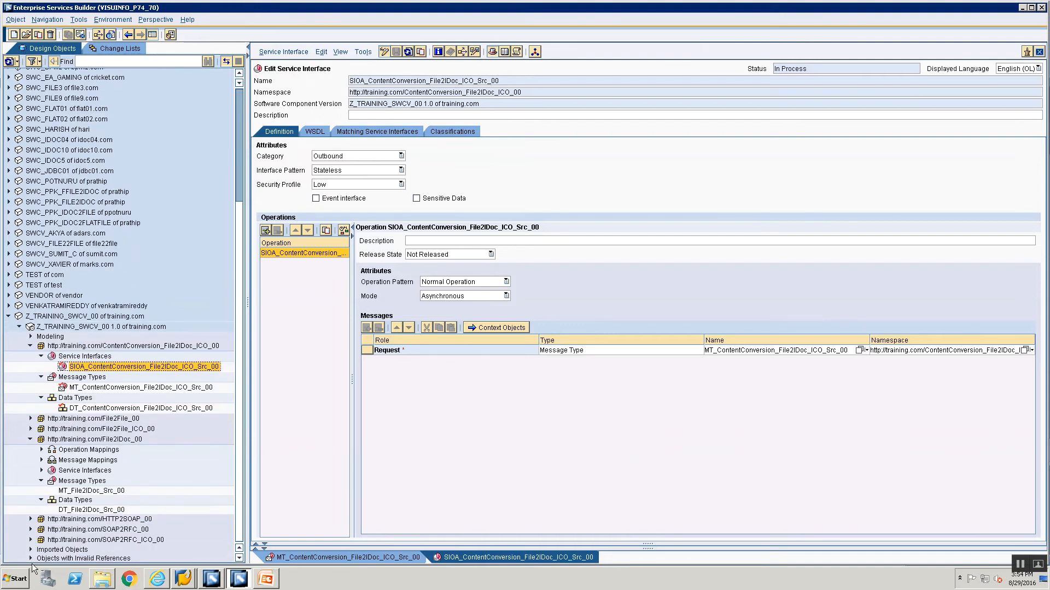
left_click(31, 550)
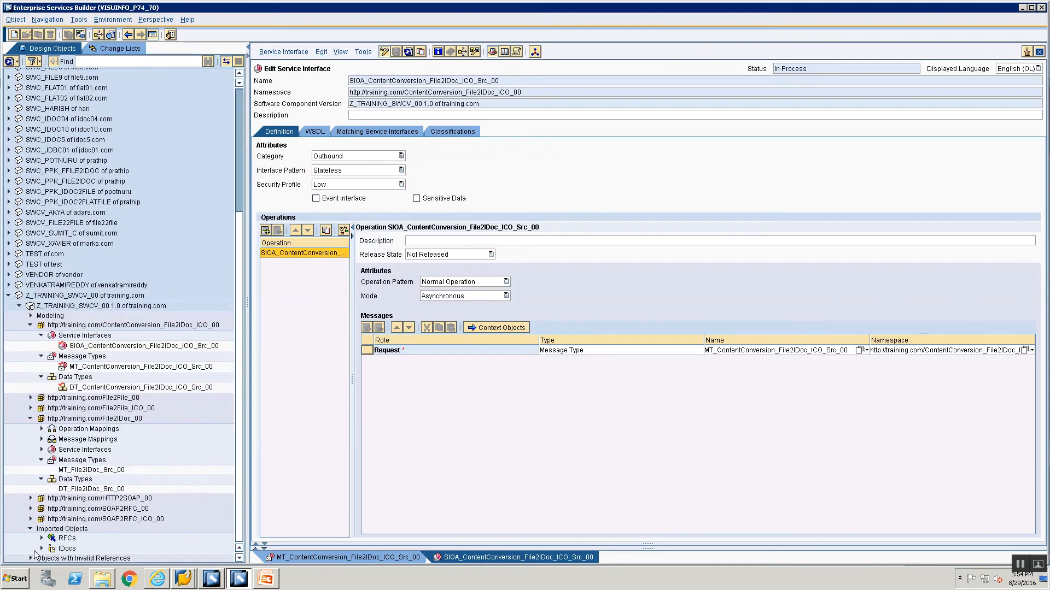
left_click(41, 550)
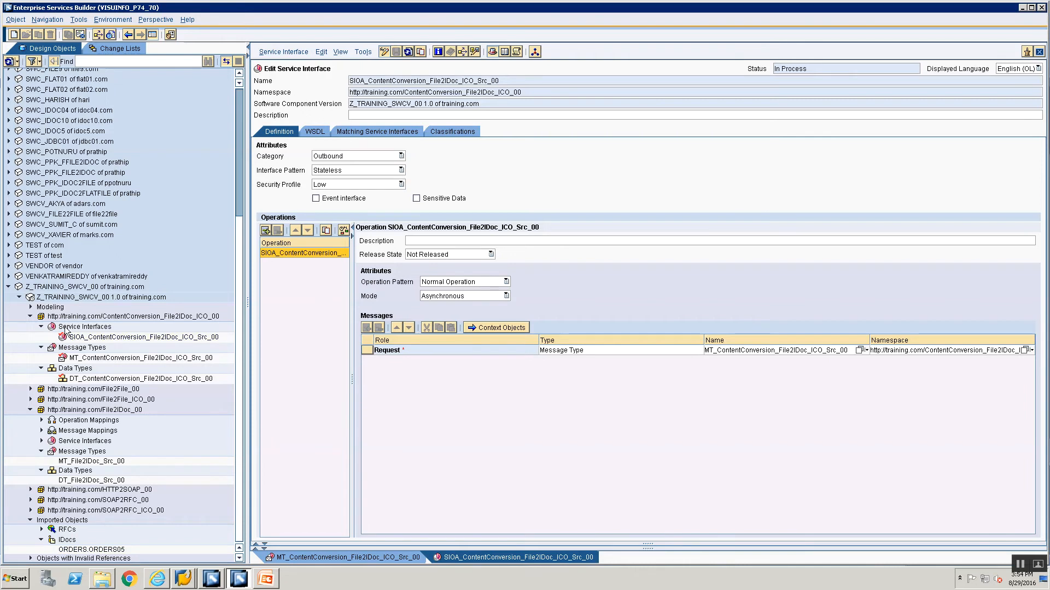
left_click(42, 431)
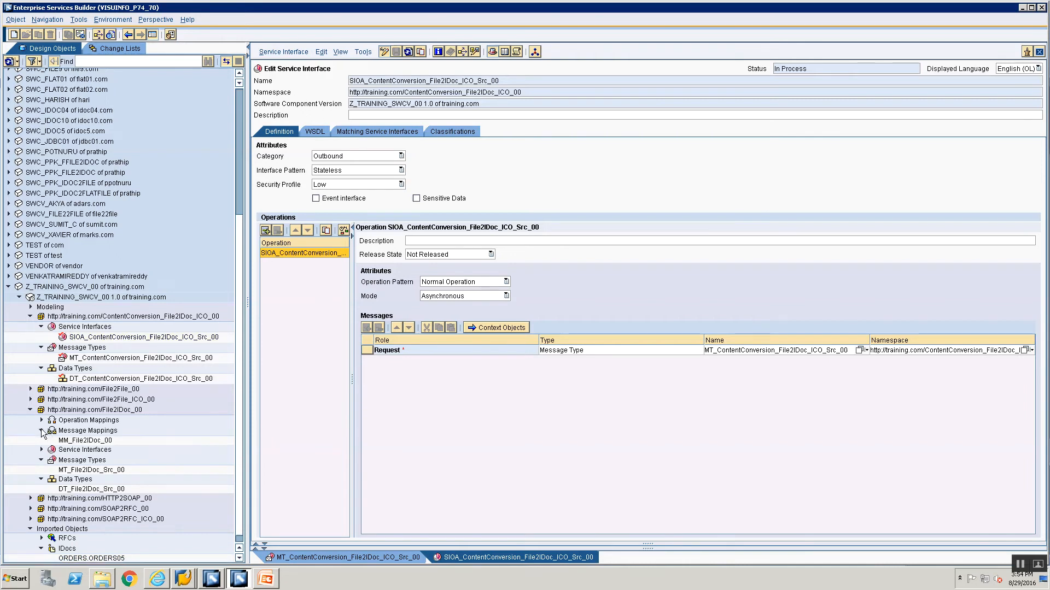
left_click(76, 440)
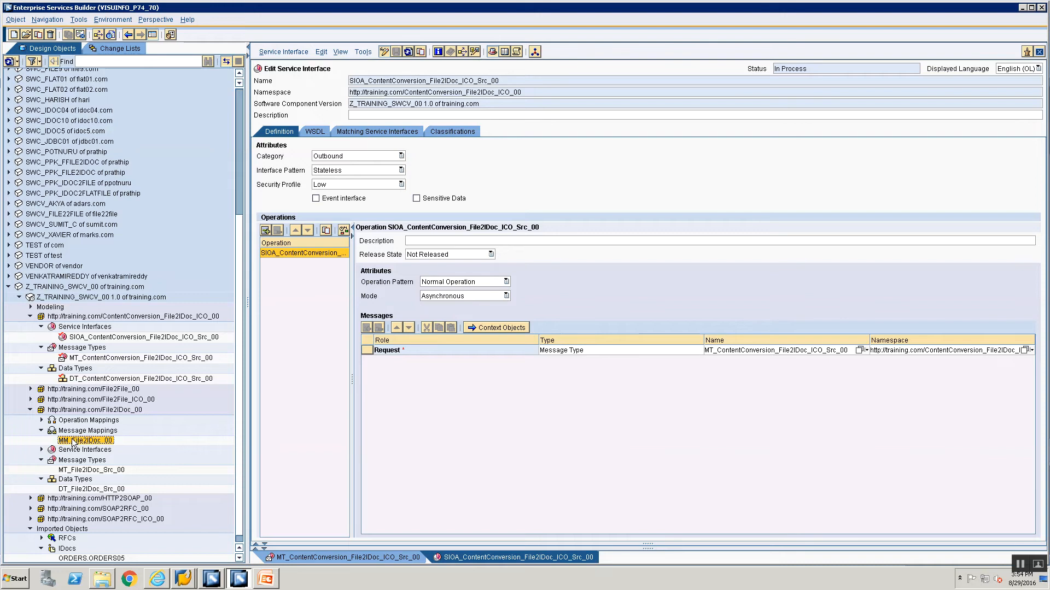
right_click(73, 442)
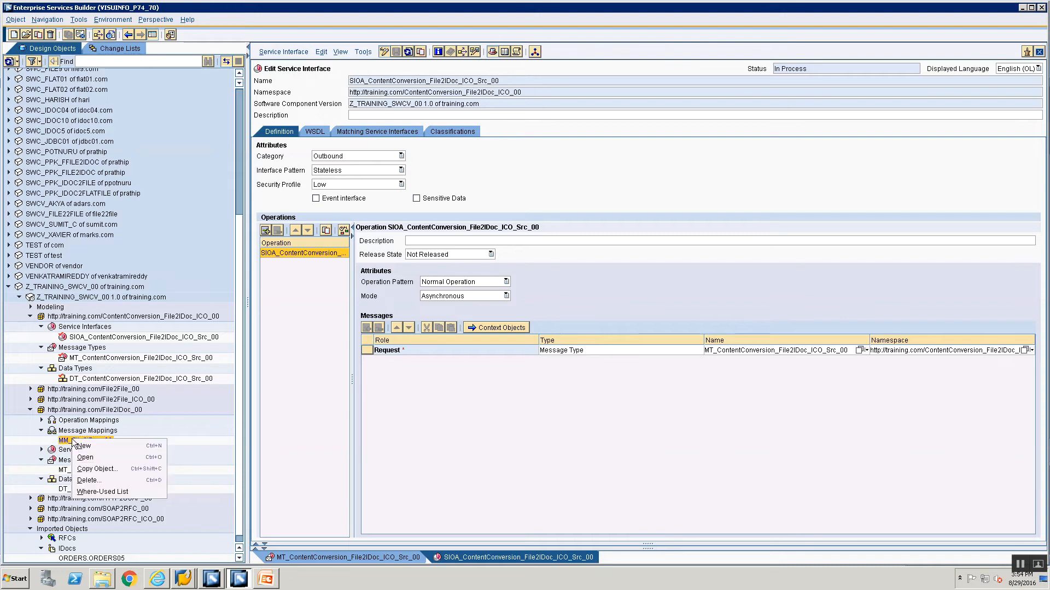
left_click(84, 414)
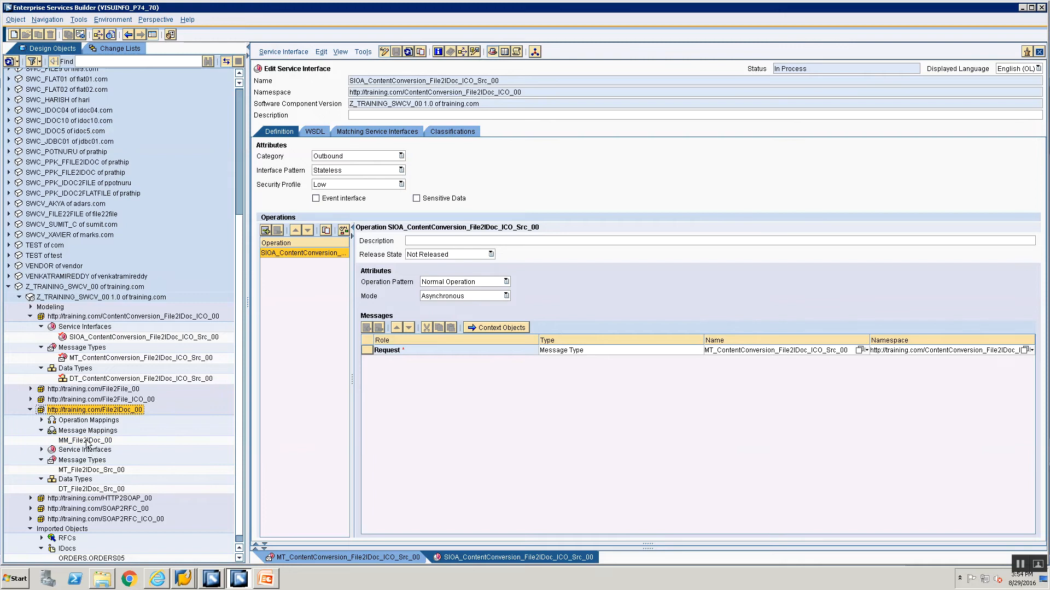
left_click(86, 442)
right_click(86, 443)
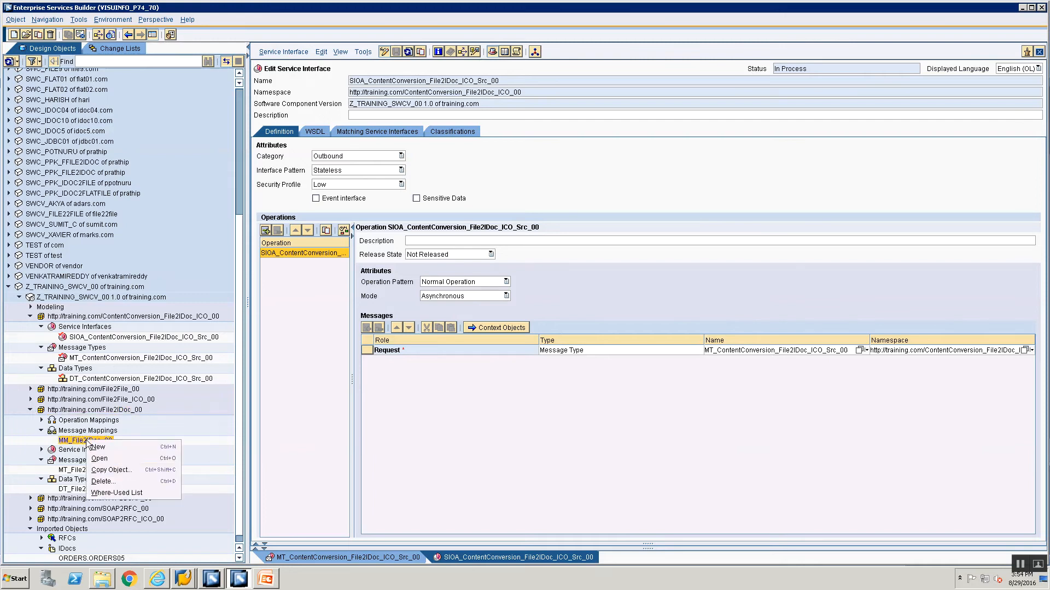
left_click(110, 471)
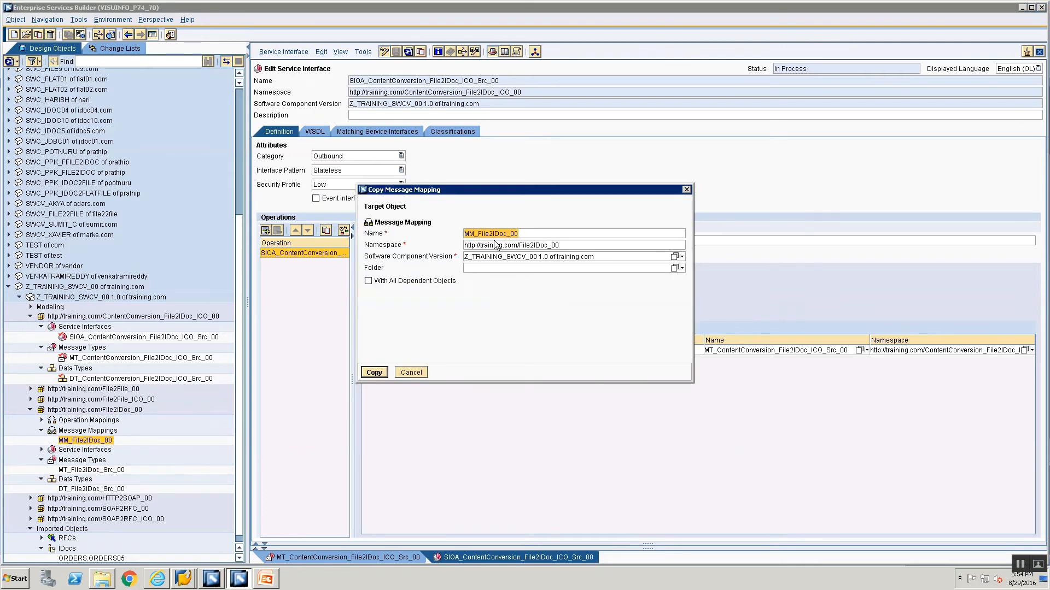
Step: Name the message mapping copy MM_ContentComversion_File2IDoc_ICO_00
left_click(478, 234)
type("ContentC")
type("omvers")
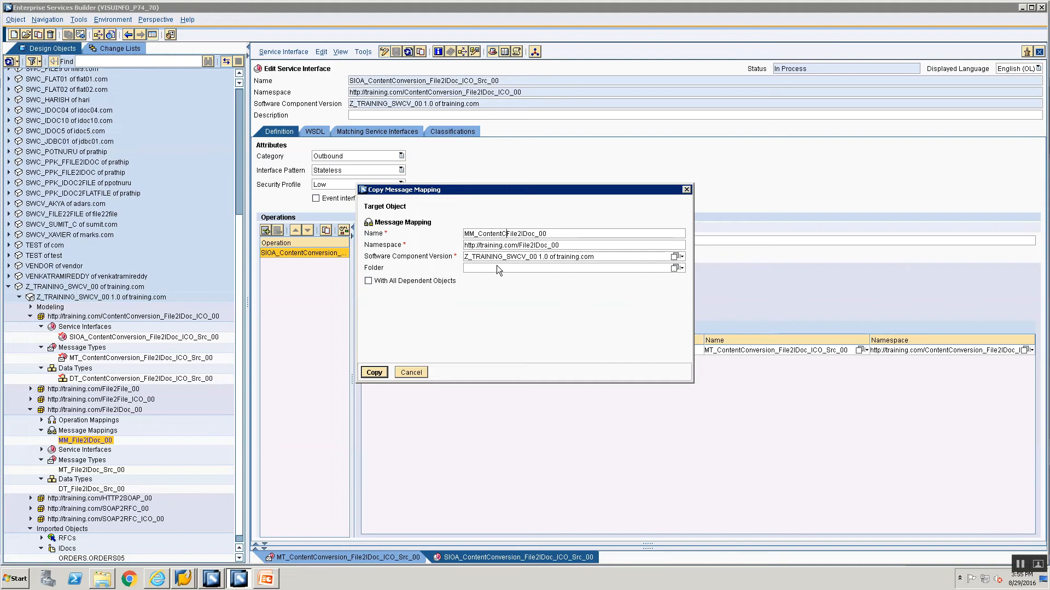
type("ion_")
key("Right")
key("Right")
key("Right")
key("Right")
key("Right")
key("Right")
key("Right")
key("Right")
key("Right")
type("ICO_")
left_click(567, 245)
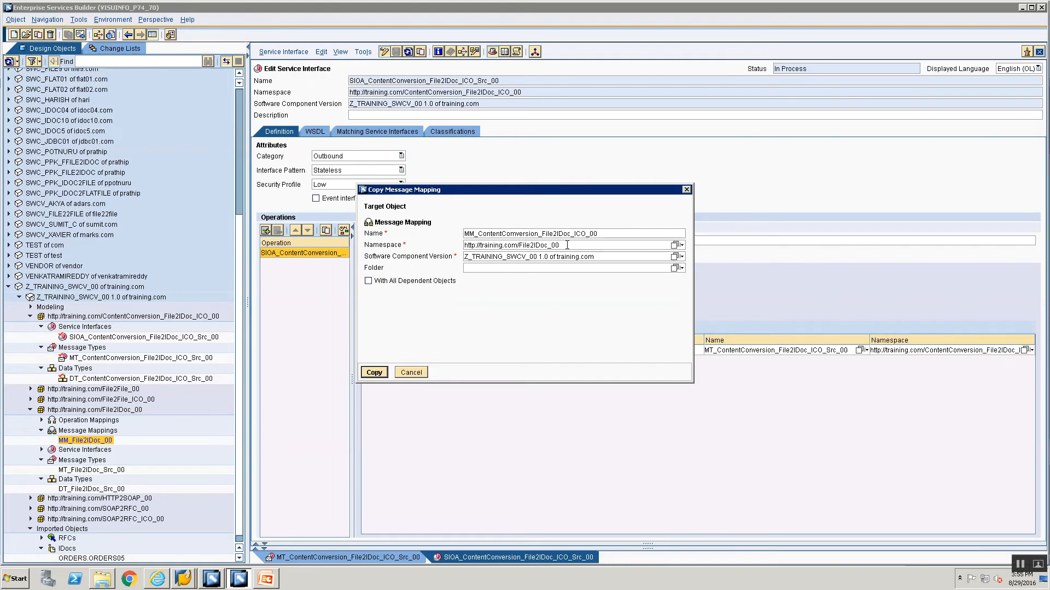
left_click(675, 245)
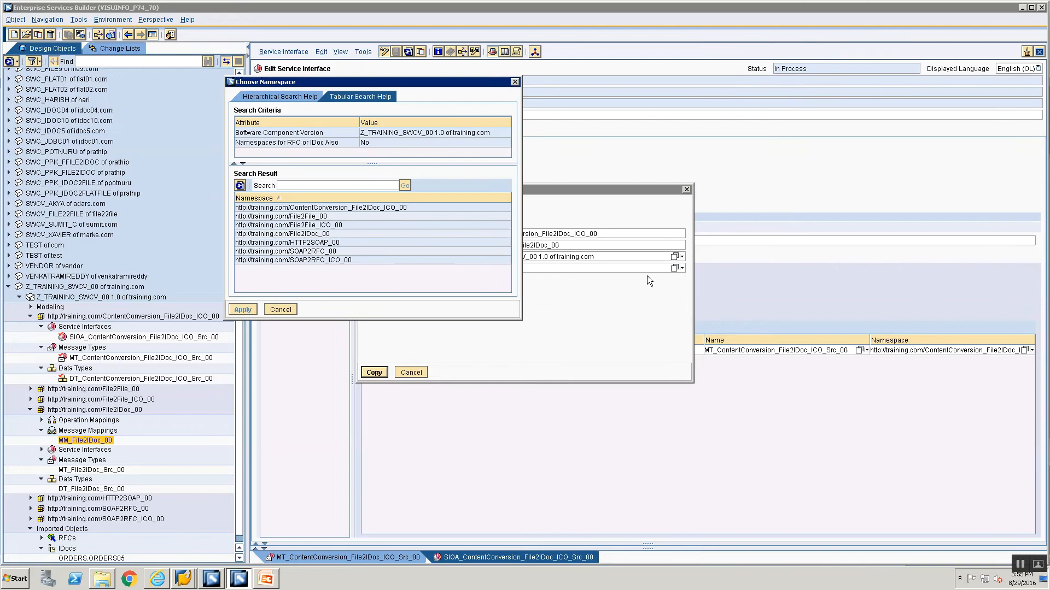
left_click(345, 208)
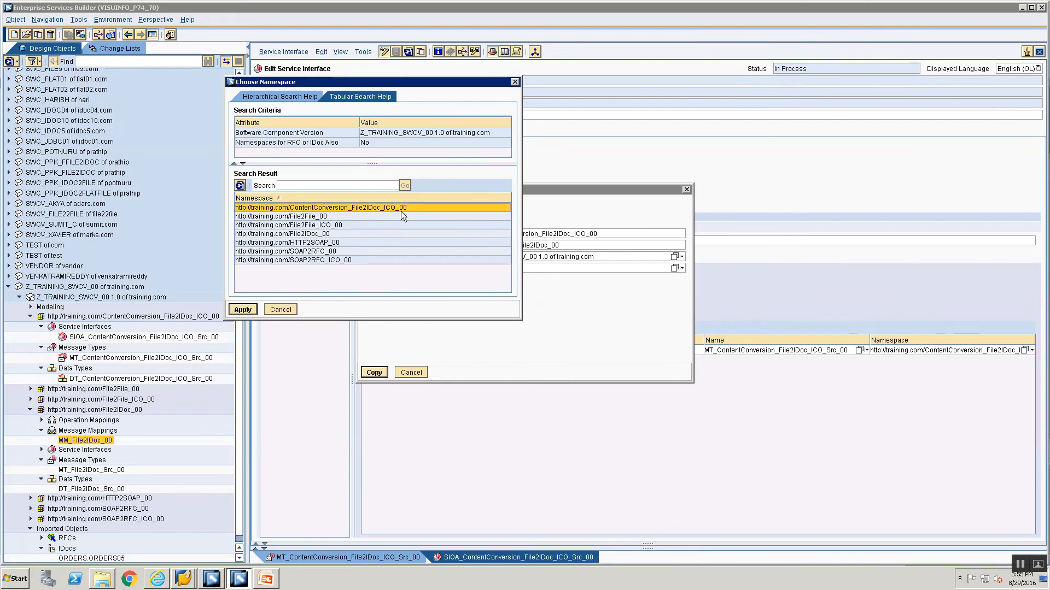
left_click(242, 309)
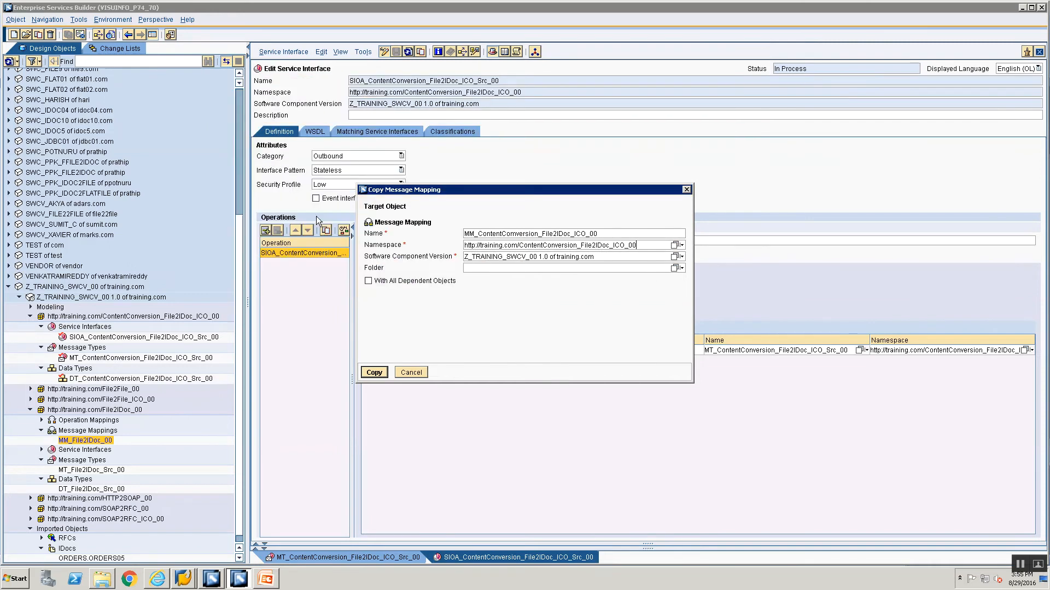
left_click(375, 372)
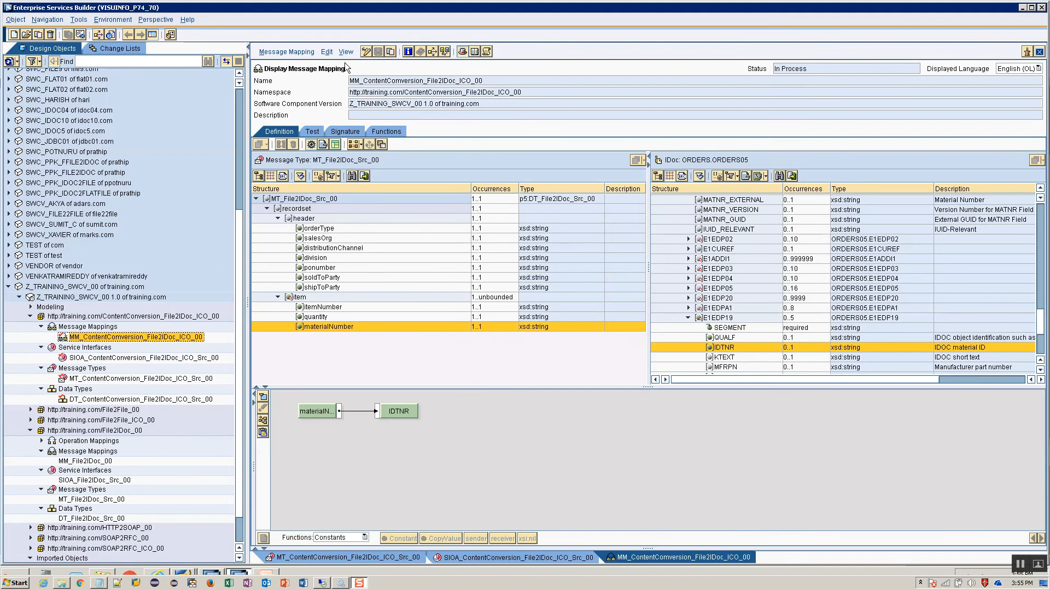
left_click(345, 131)
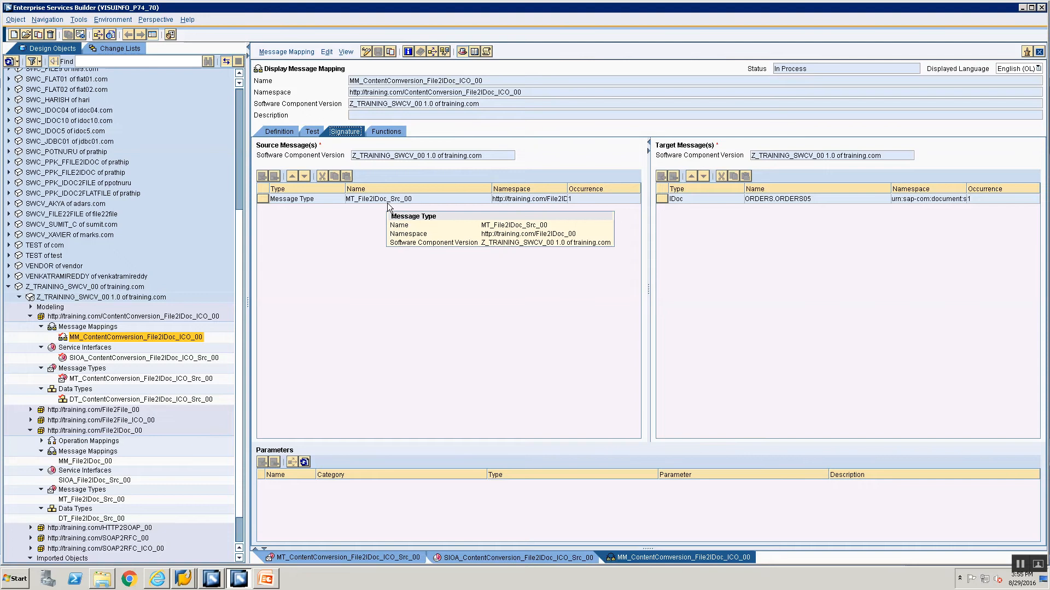
left_click(365, 55)
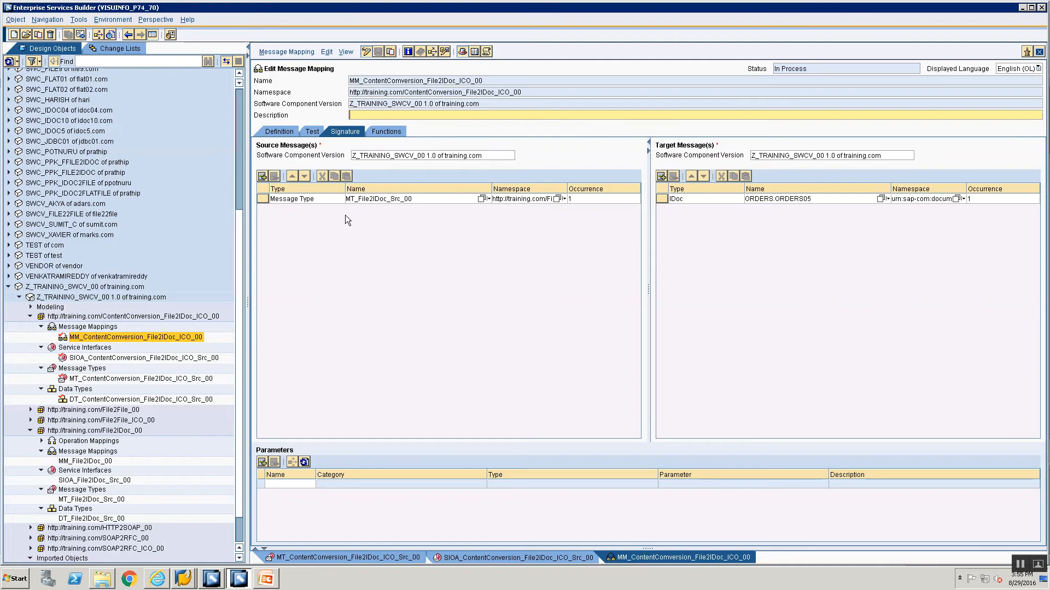
left_click(104, 380)
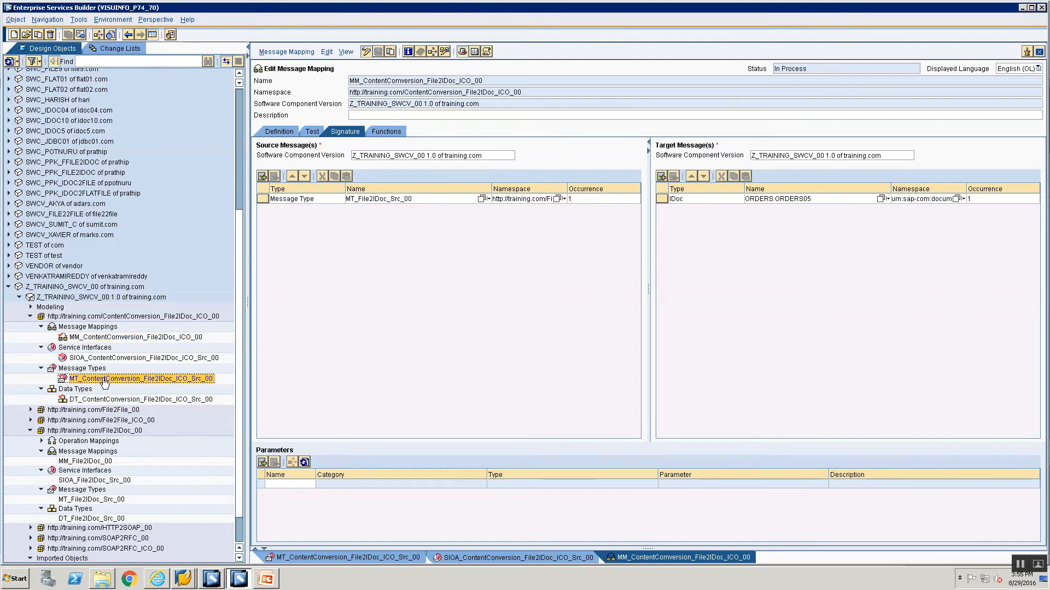
left_click_drag(104, 380, 399, 201)
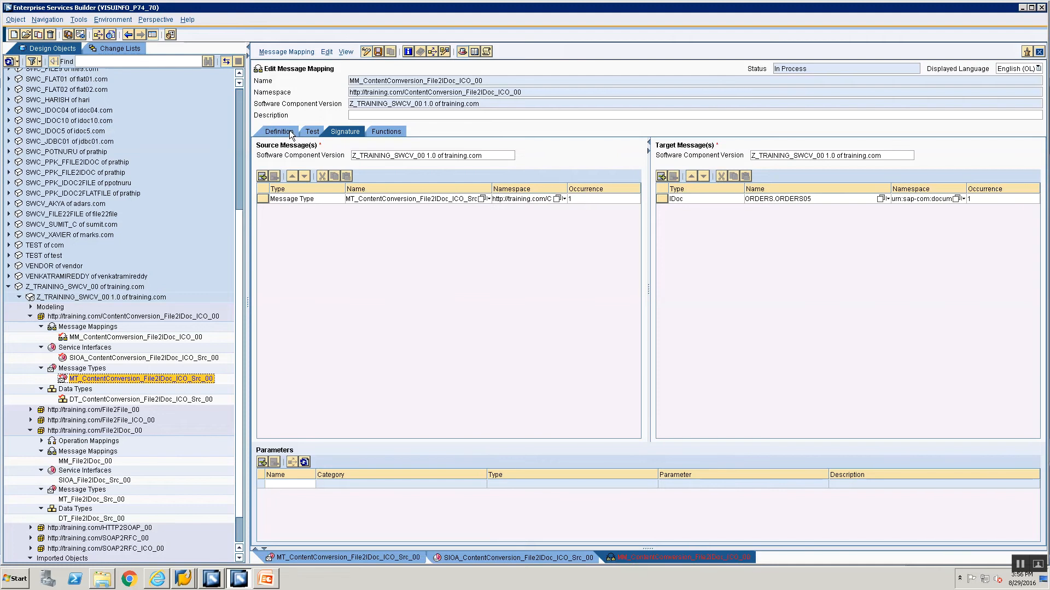
left_click(1039, 51)
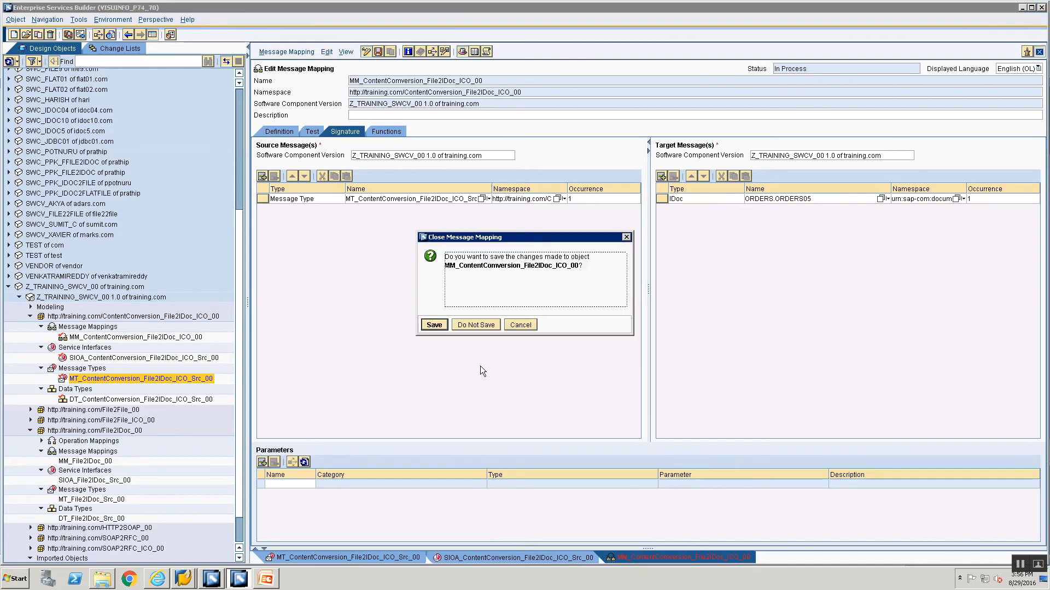
left_click(480, 329)
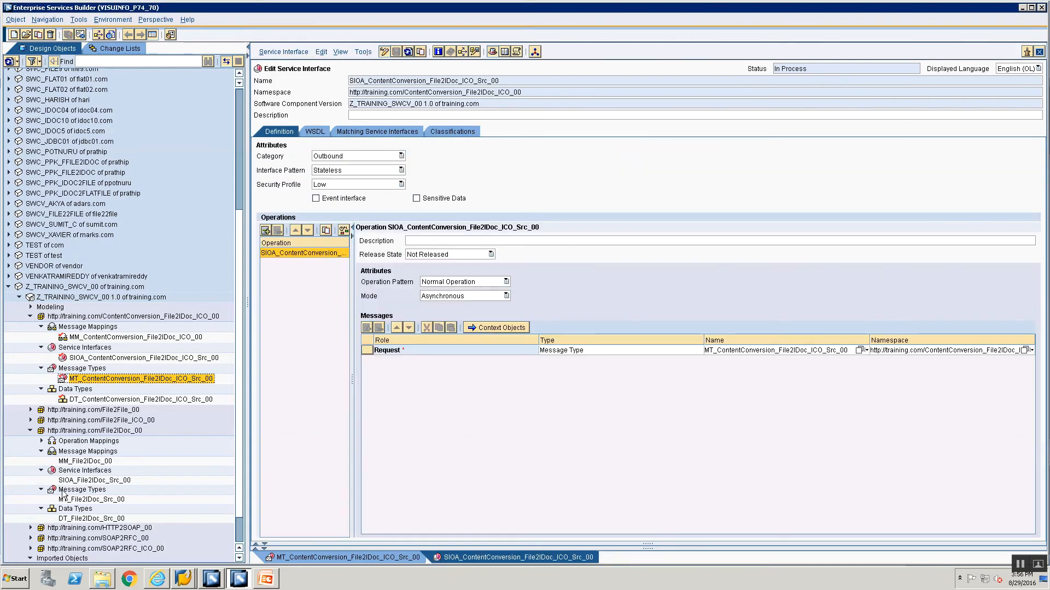
Step: Replace the source message of MM_ContentComversion_File2IDoc_ICO_00 with message type MT_ContentConversion_File2IDoc_ICO_Src_00 and save the mapping
left_click(70, 462)
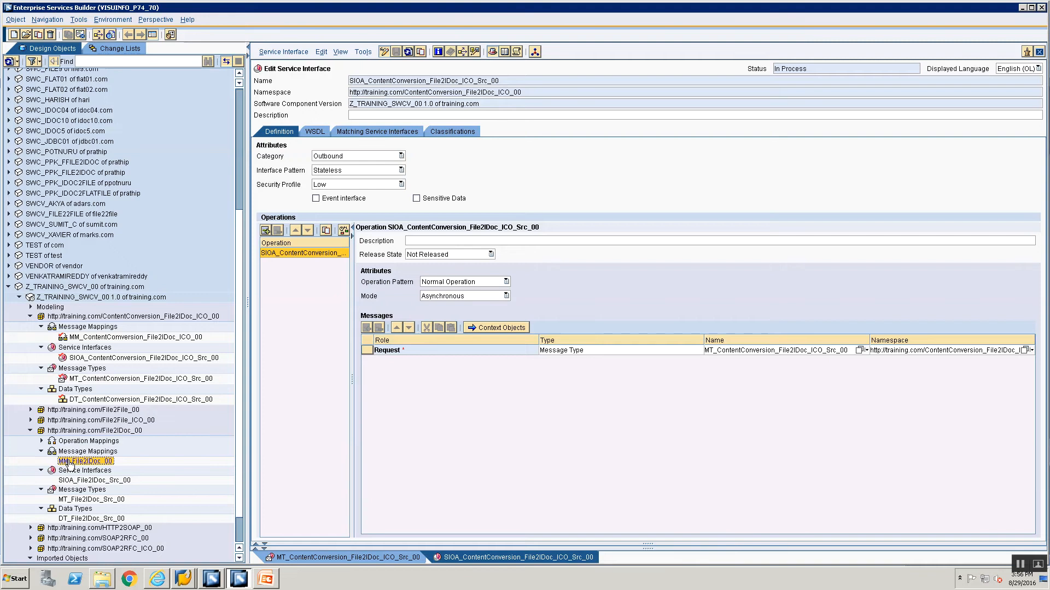
left_click(100, 338)
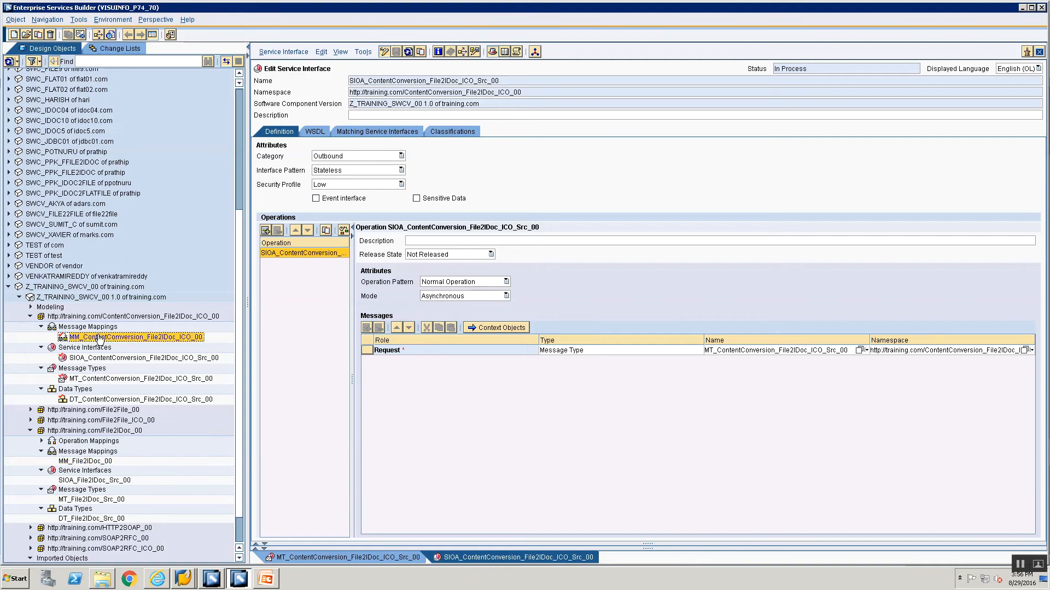
double_click(99, 337)
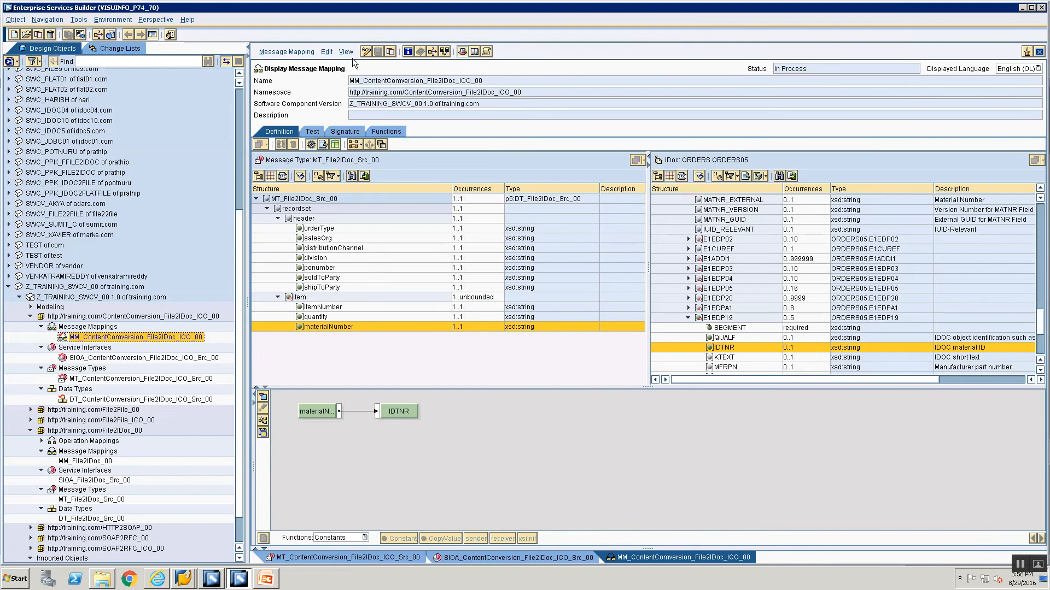
left_click(366, 51)
left_click(345, 132)
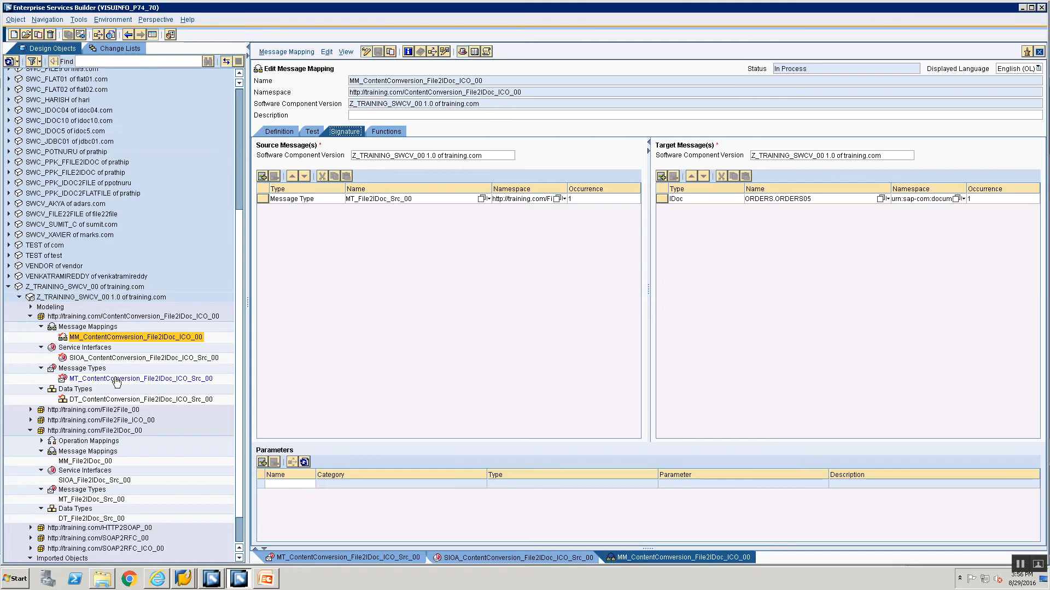
left_click_drag(115, 382, 401, 200)
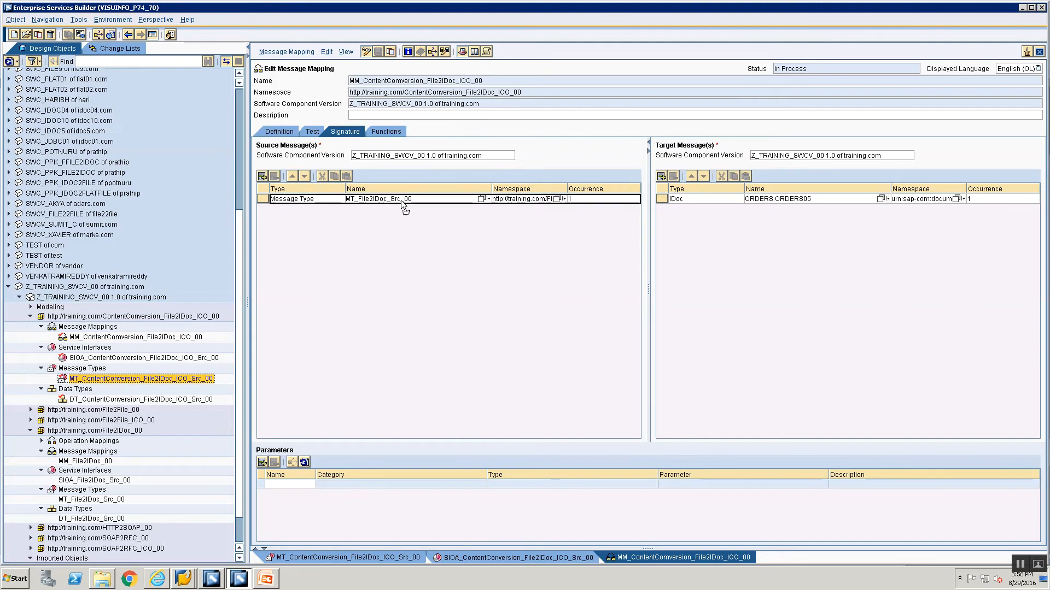
left_click(283, 131)
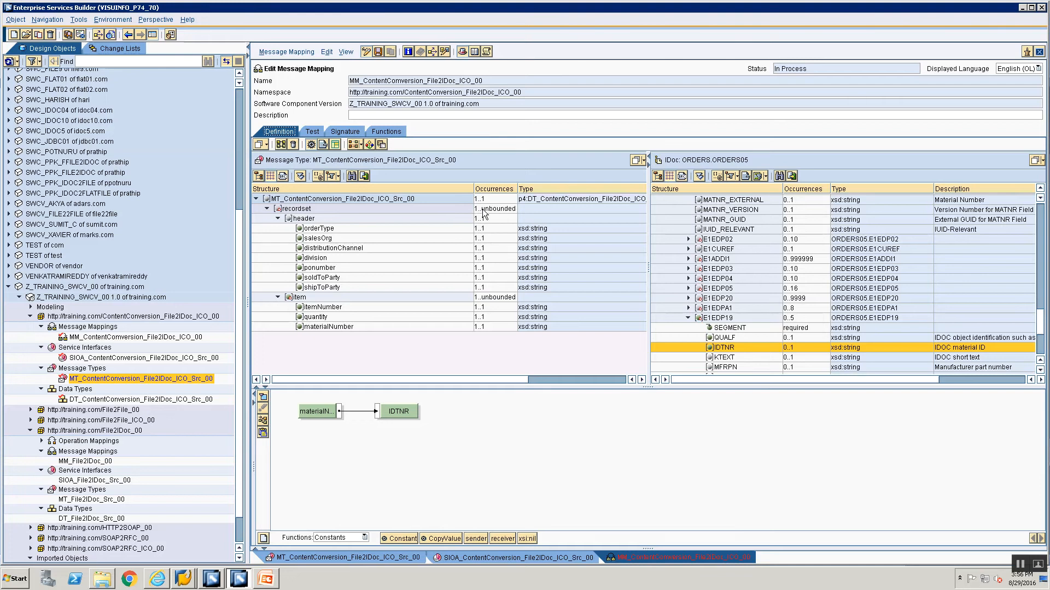
left_click(377, 55)
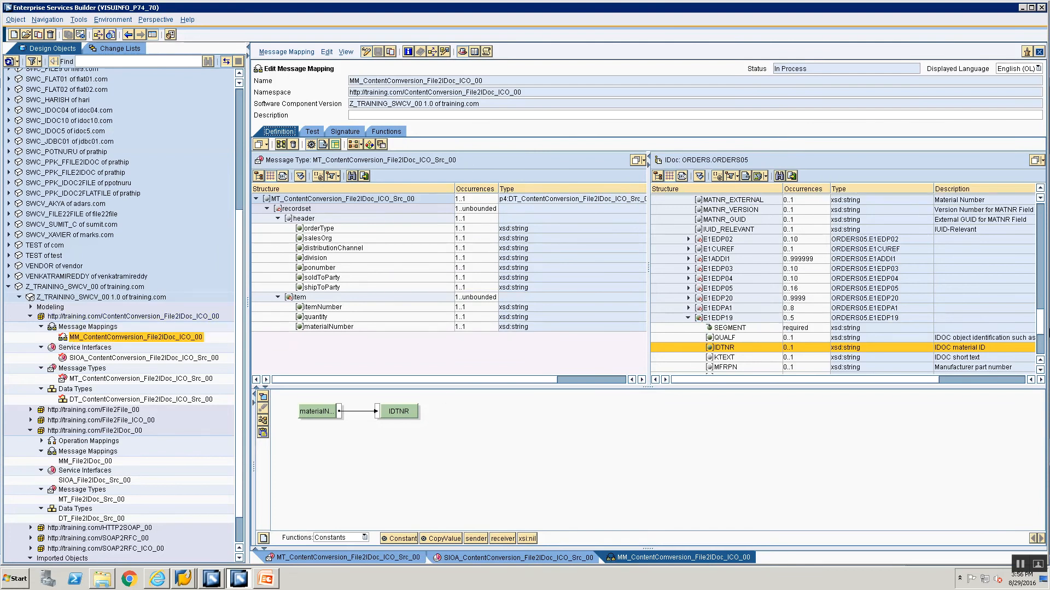
Step: Examine the ORDERS05 target structure and the occurrence options available for the mapping's target IDoc
left_click_drag(1041, 328, 1042, 199)
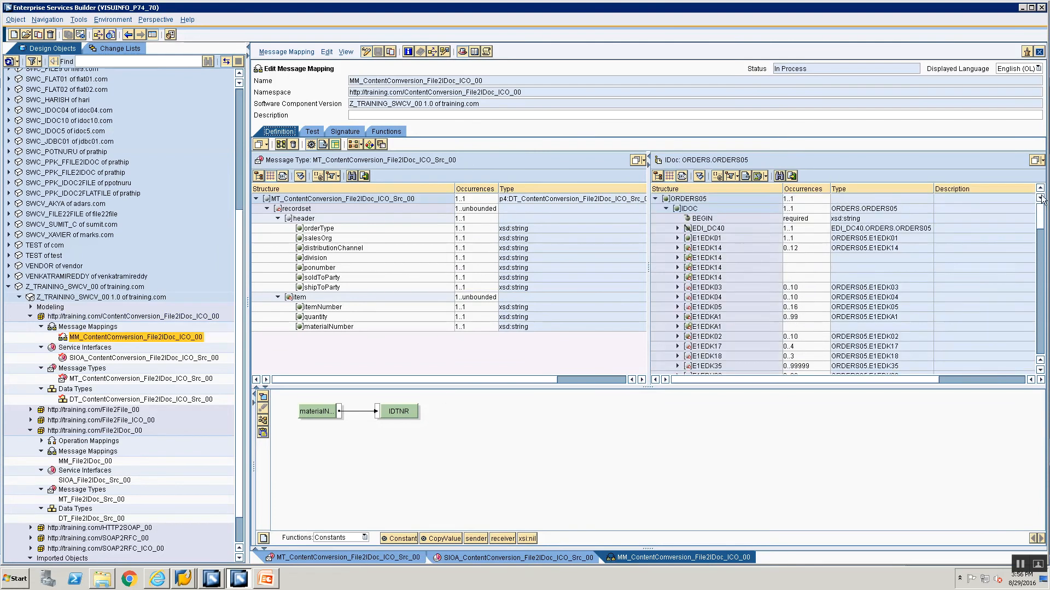
left_click(351, 135)
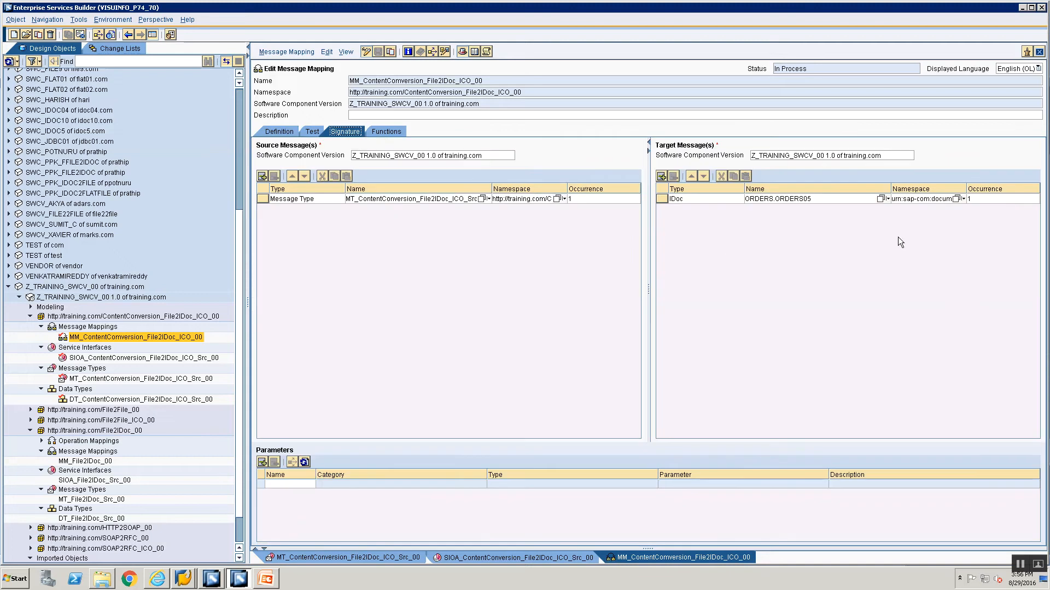
left_click(985, 199)
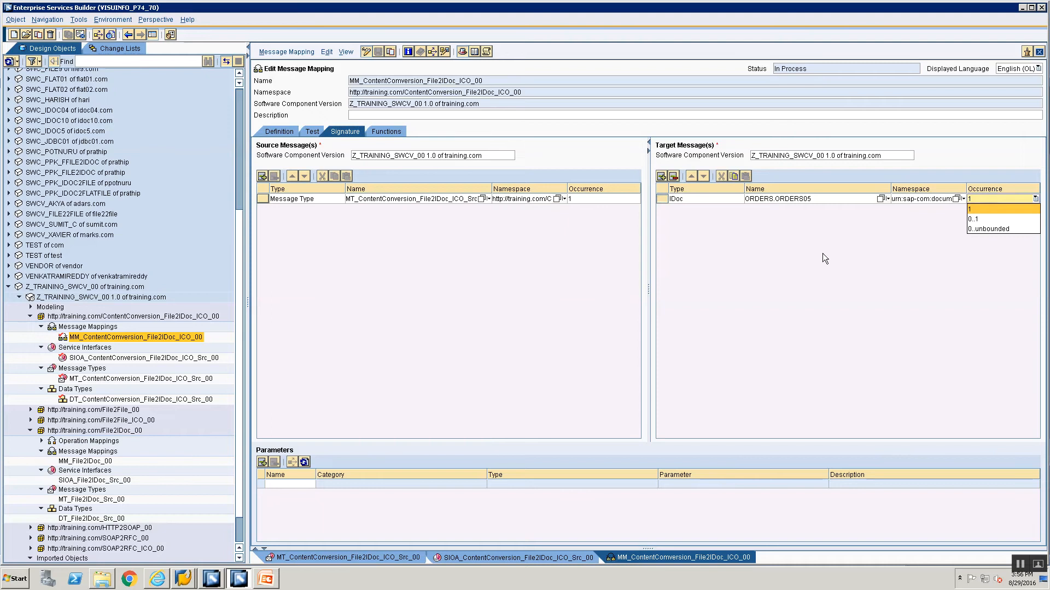
left_click(775, 264)
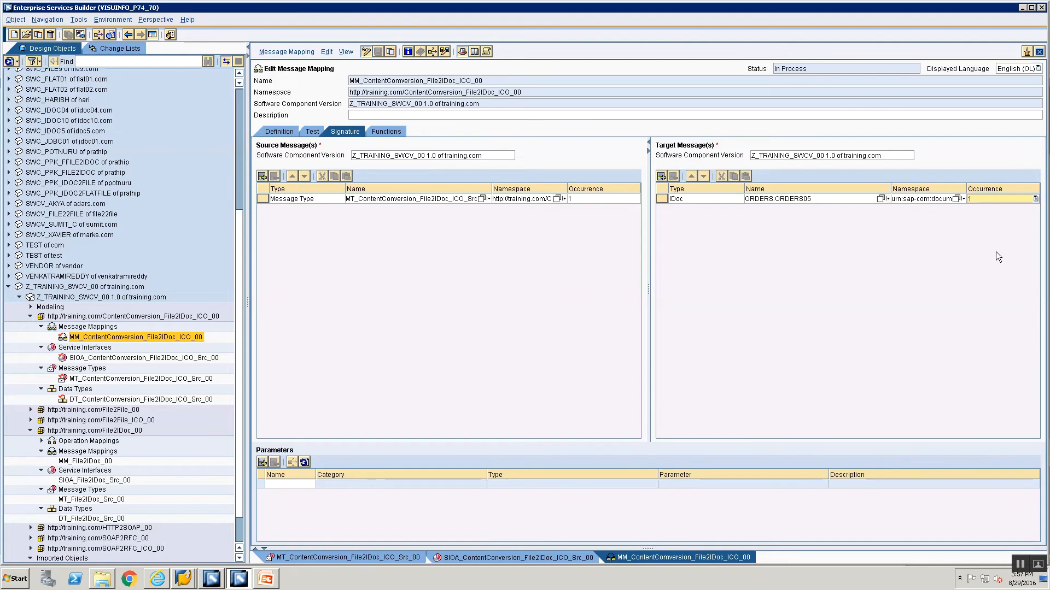
left_click(267, 133)
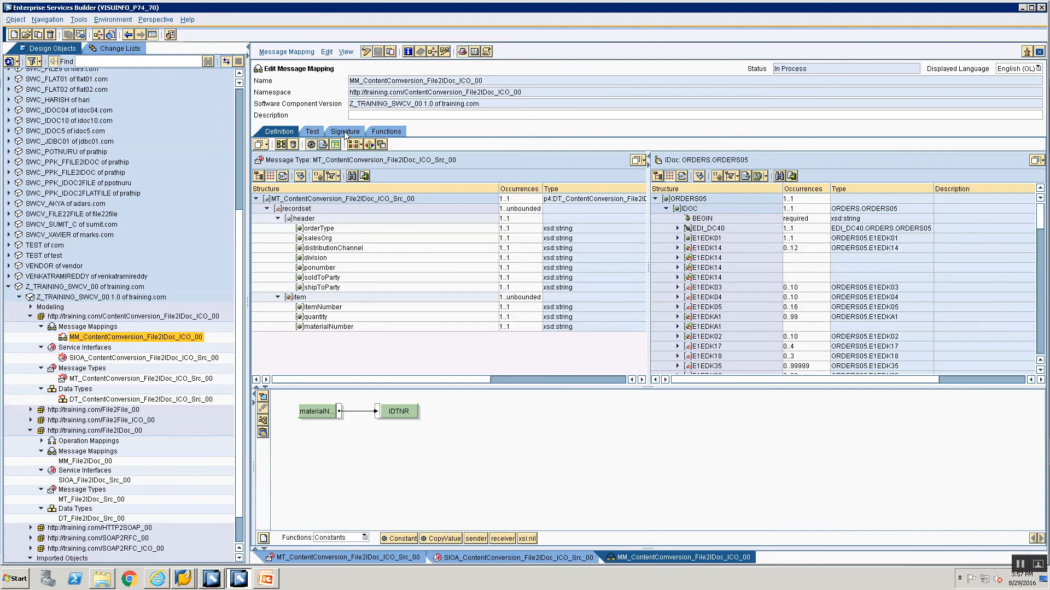
left_click(345, 132)
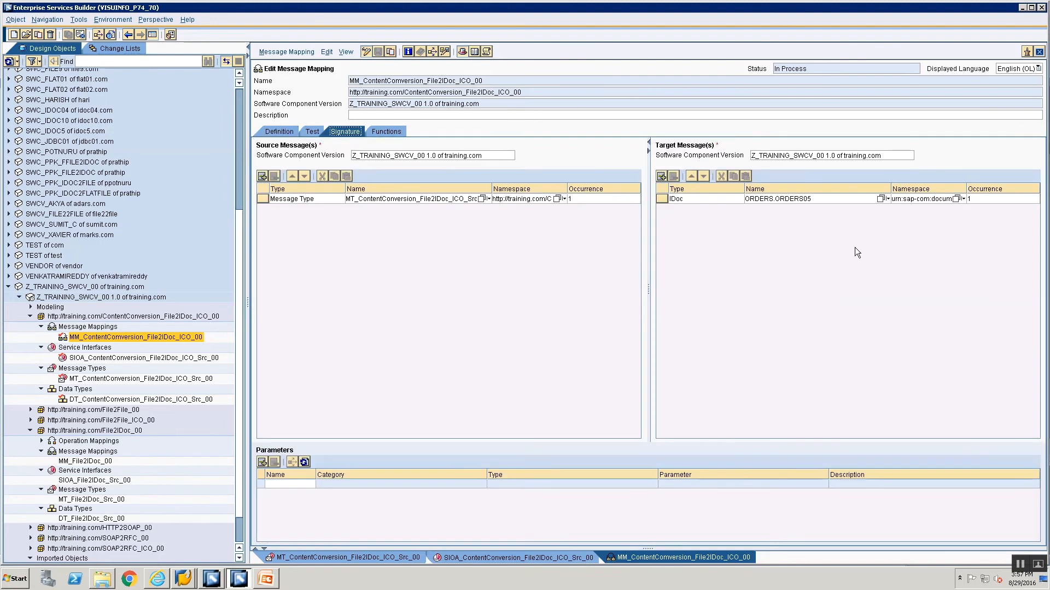
left_click(990, 201)
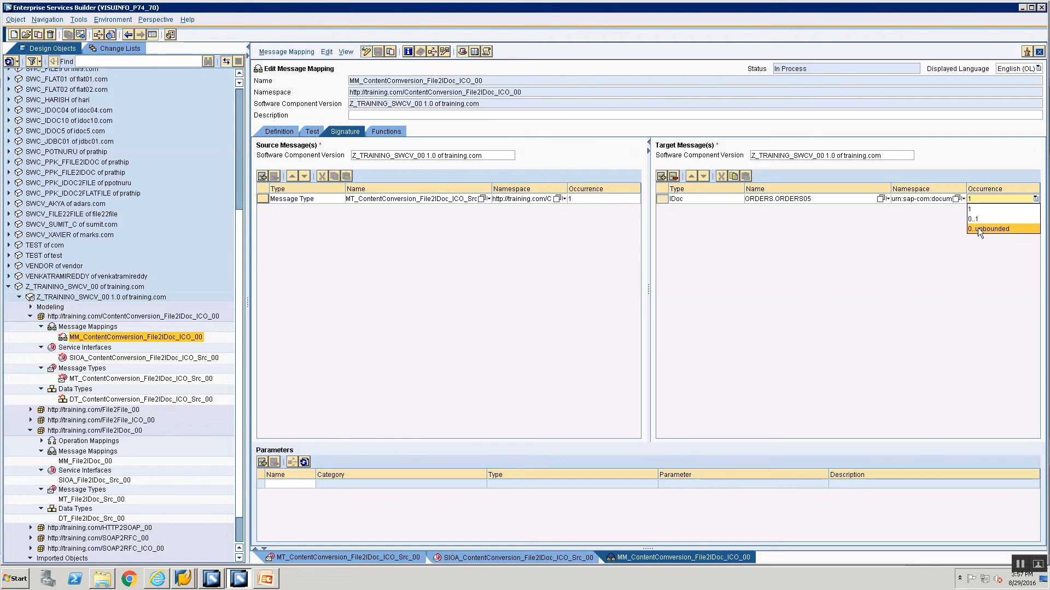
left_click(692, 213)
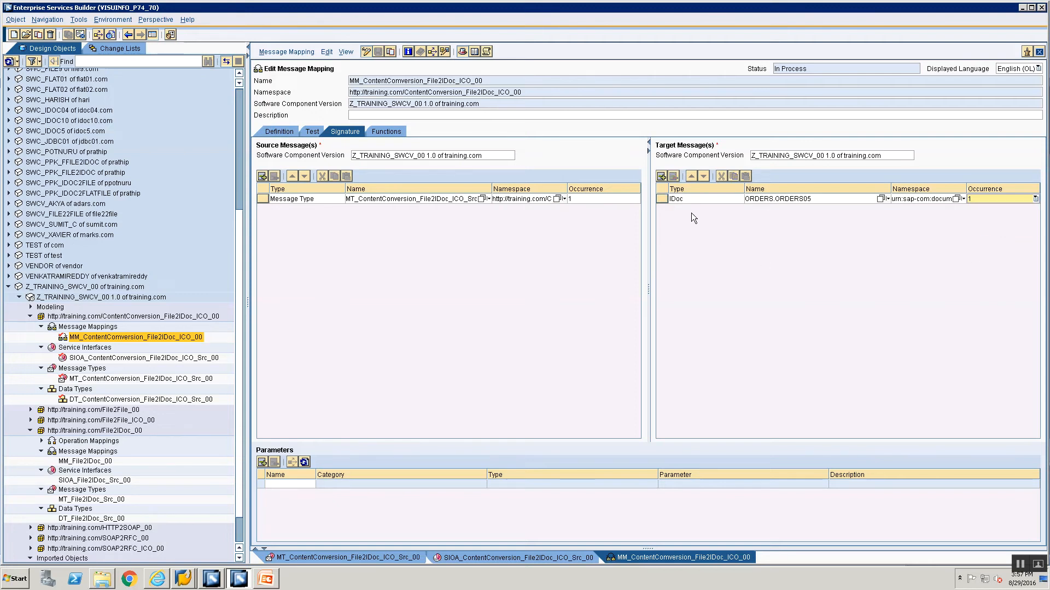
left_click(1001, 202)
left_click(989, 234)
left_click(985, 197)
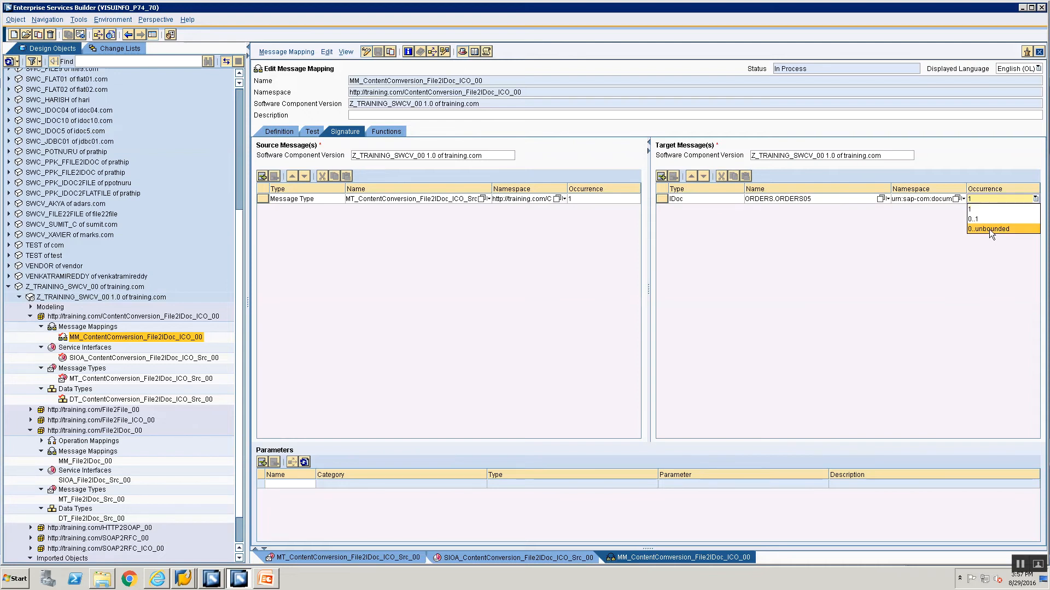
left_click(991, 230)
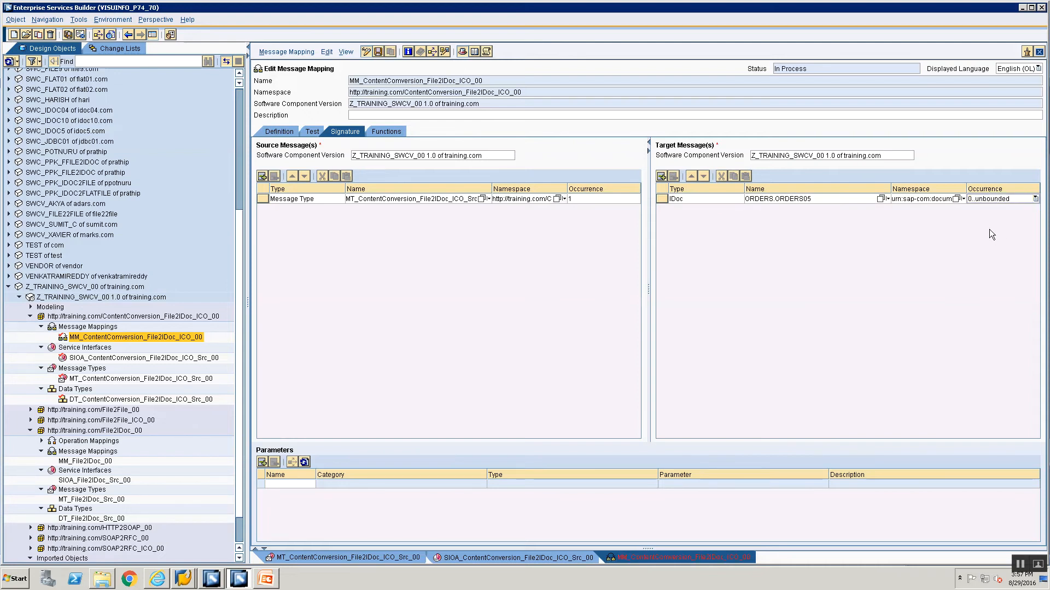
left_click(278, 130)
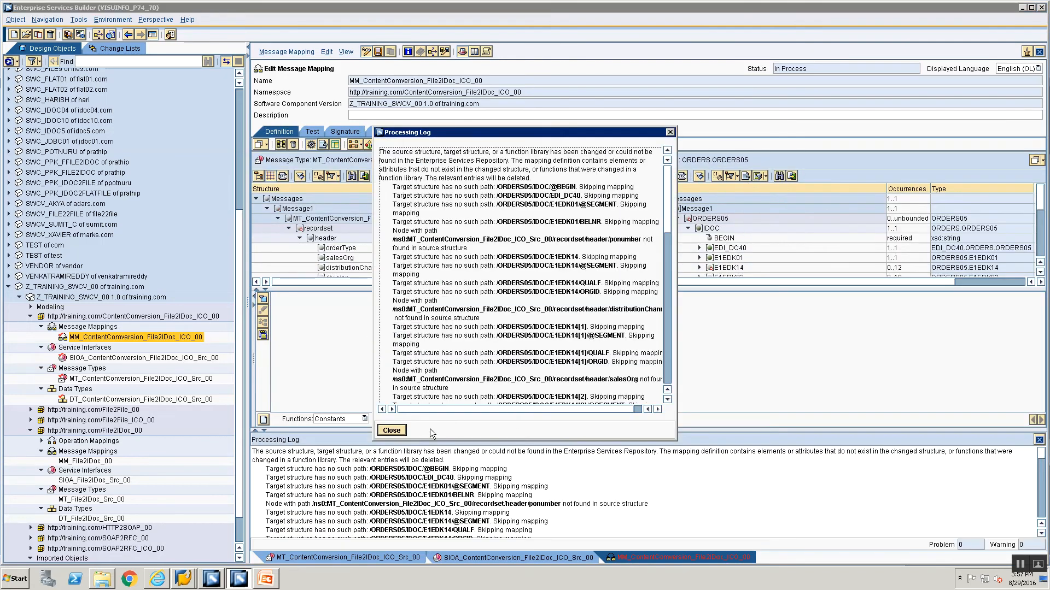
left_click(399, 431)
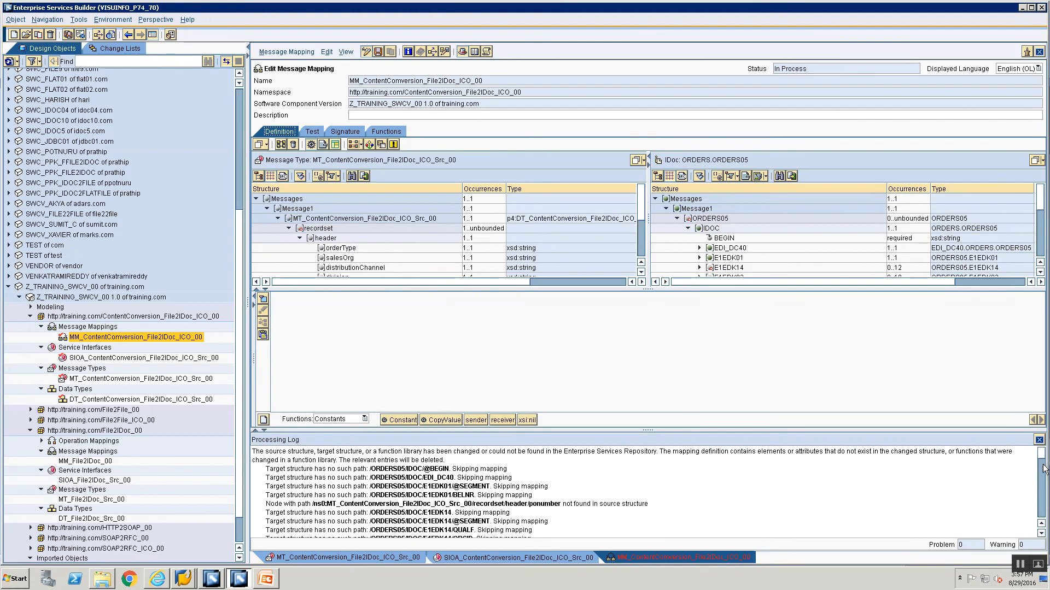
left_click(1039, 440)
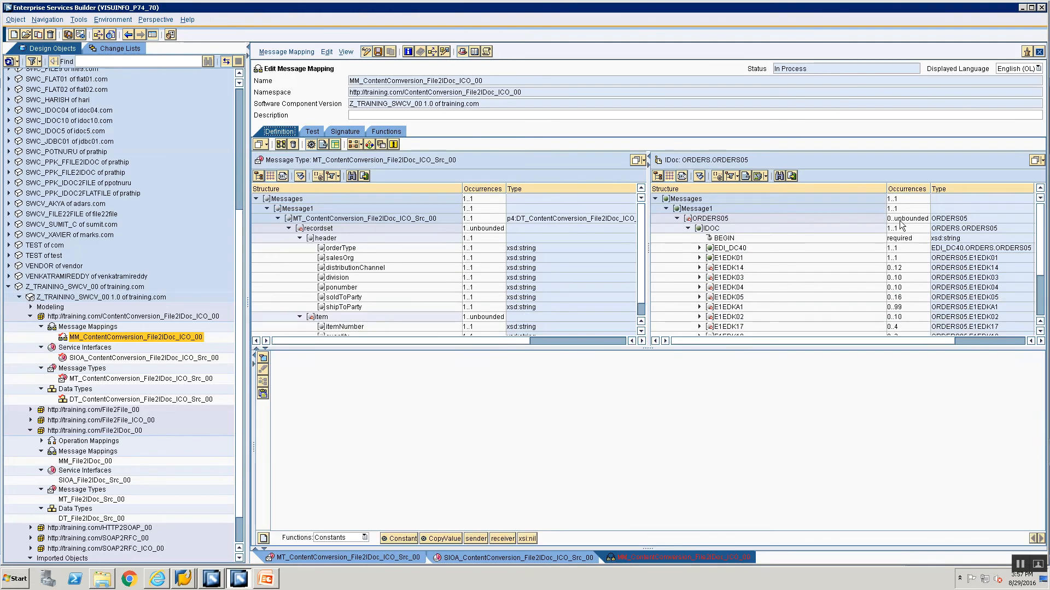
left_click_drag(1041, 224, 1020, 197)
left_click(1039, 51)
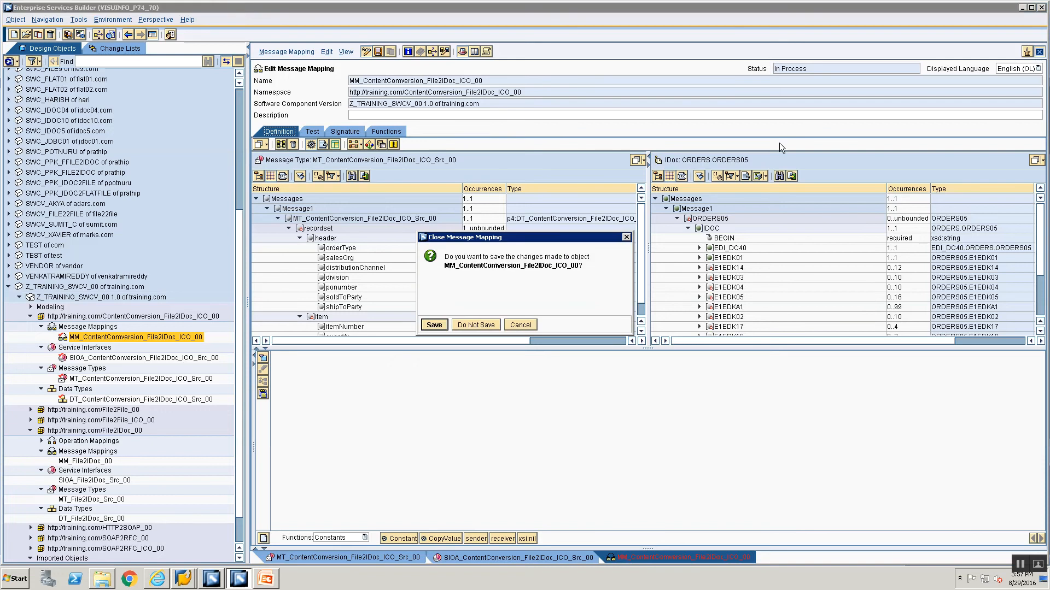
left_click(476, 326)
Step: Reopen MM_ContentComversion_File2IDoc_ICO_00, set the occurrence of target IDoc ORDERS.ORDERS05 to 0..unbounded and save the mapping
double_click(152, 337)
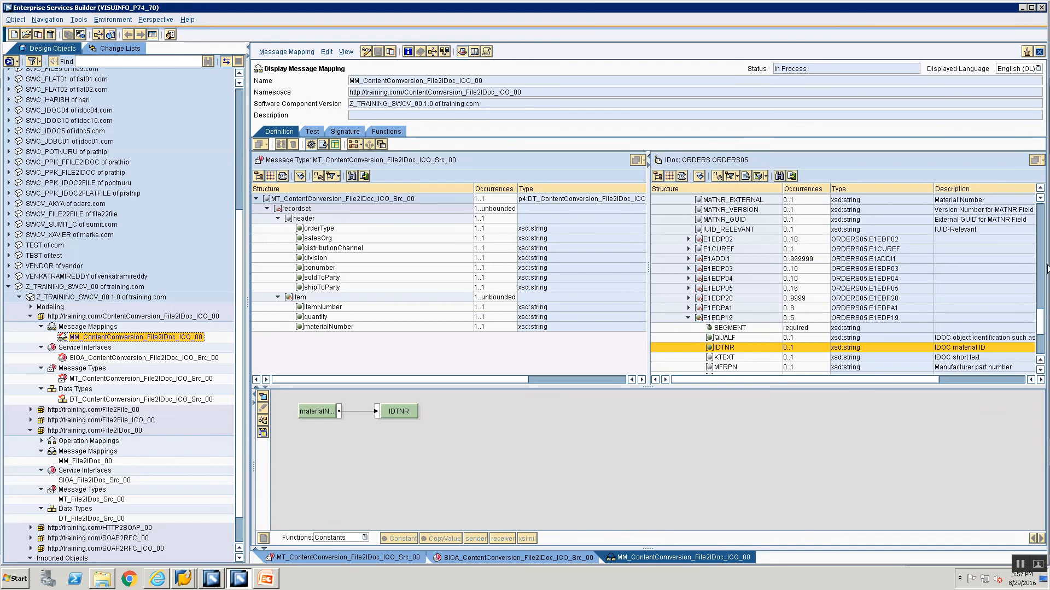
left_click_drag(1041, 322, 1044, 162)
left_click(334, 131)
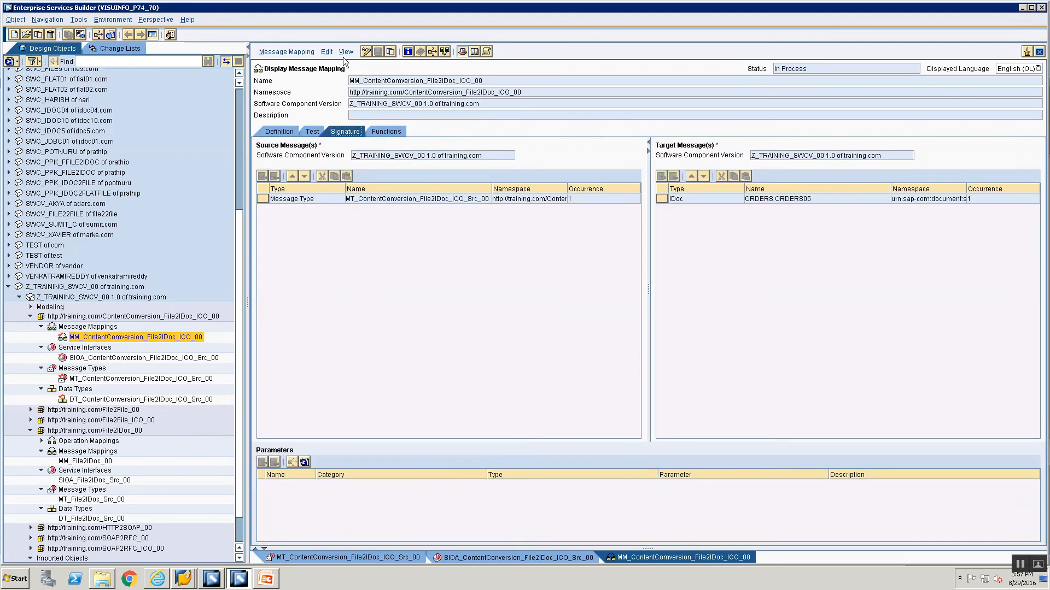
left_click(362, 53)
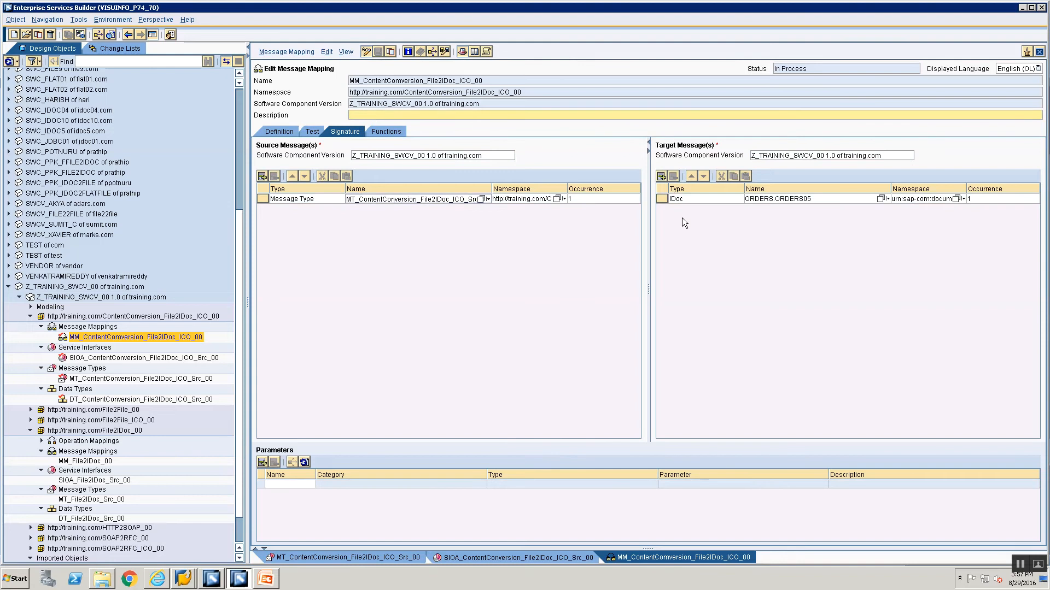
left_click(980, 198)
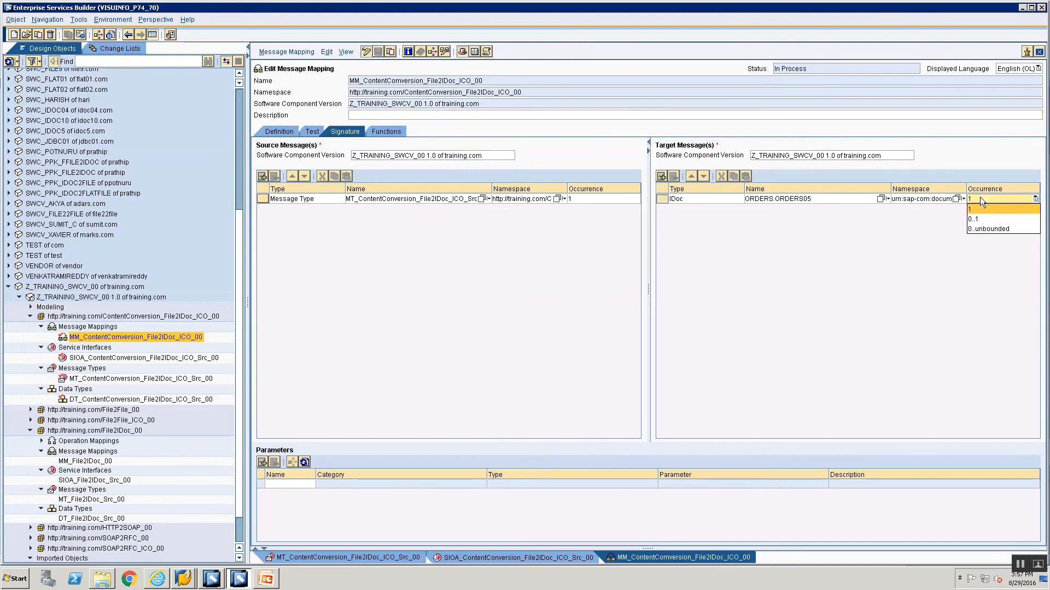
left_click(970, 230)
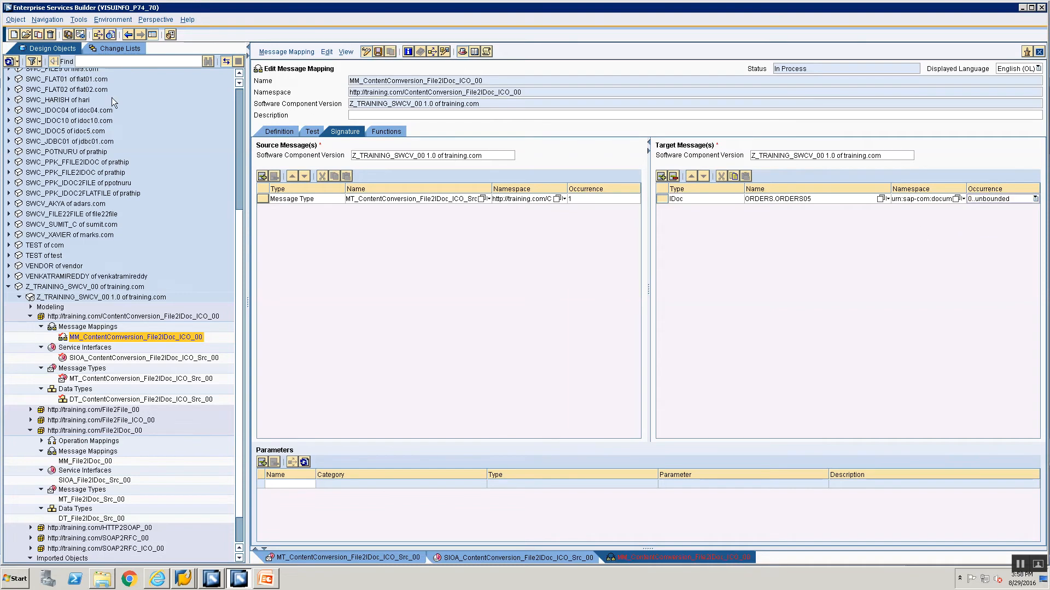
left_click(379, 52)
Step: Reopen the mapping definition, review the whole processing log of skipped target paths and missing source nodes, and close the log
left_click(288, 131)
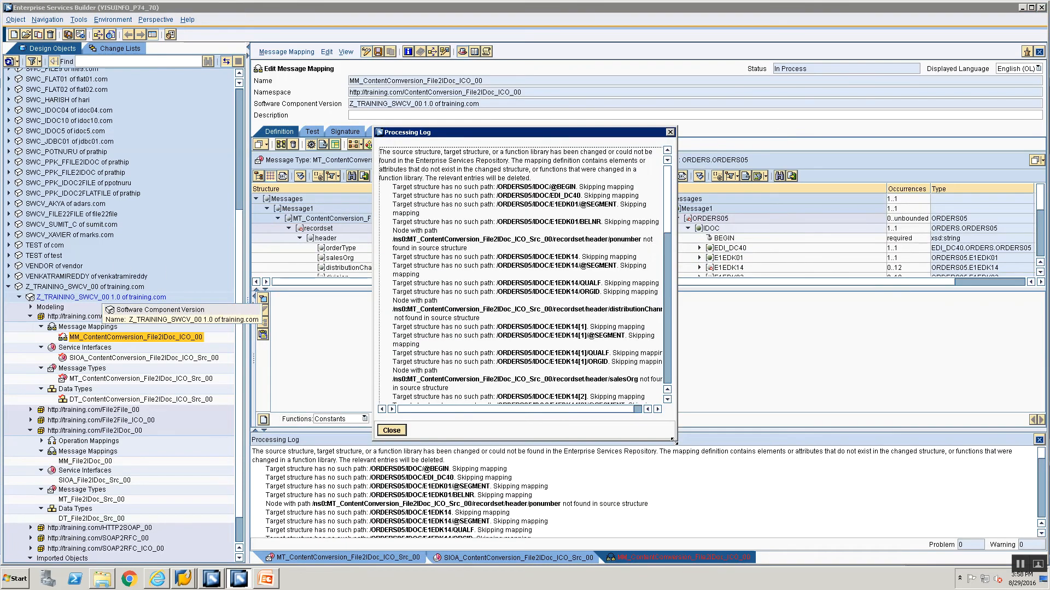
left_click_drag(674, 442, 750, 479)
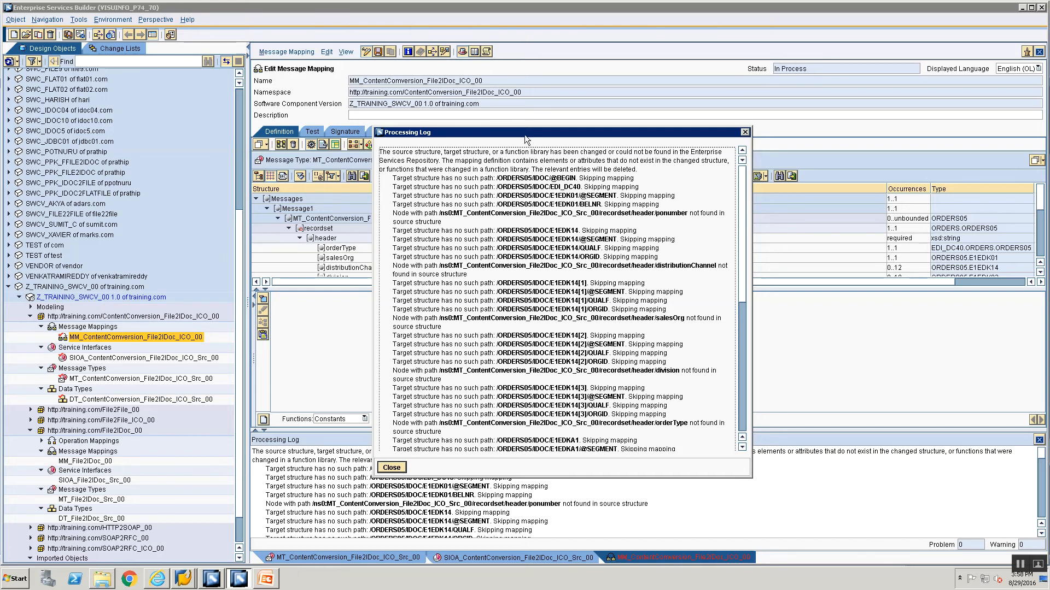
left_click_drag(524, 134, 281, 156)
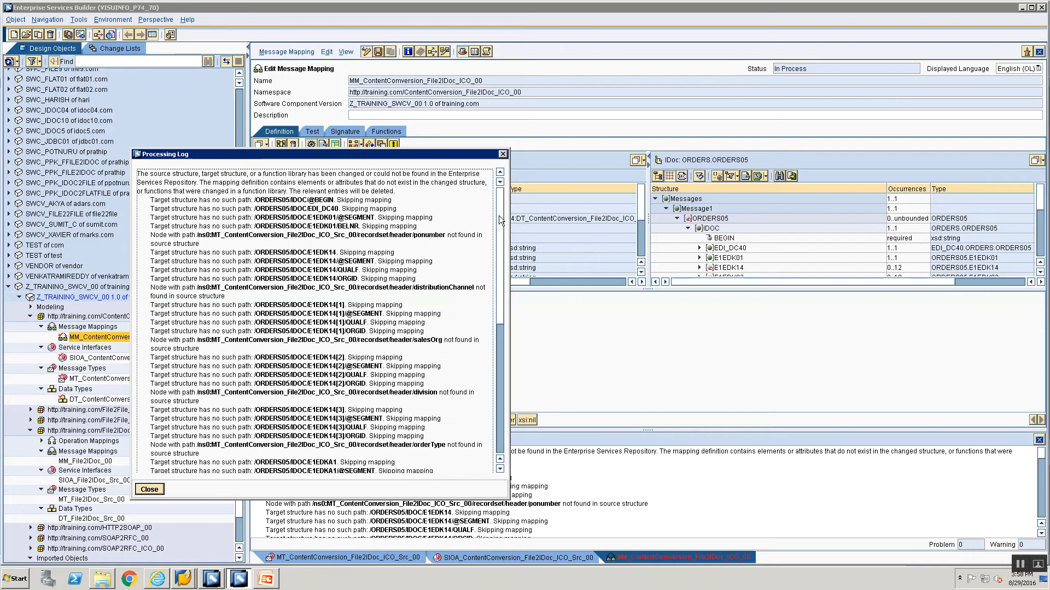
left_click_drag(500, 219, 488, 174)
scroll(325, 386, "down", 10)
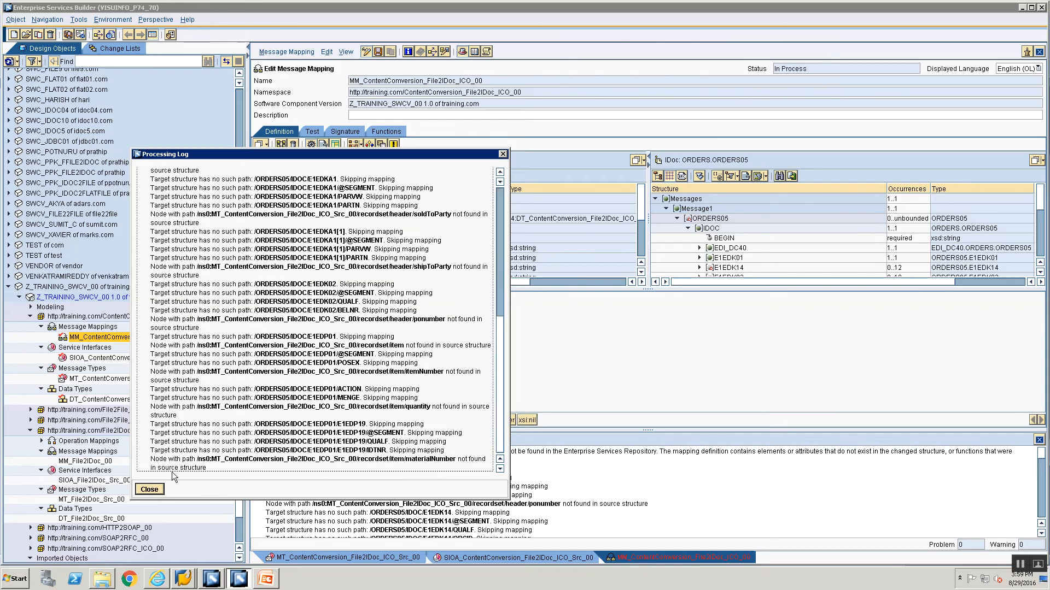
left_click(150, 490)
left_click(1039, 440)
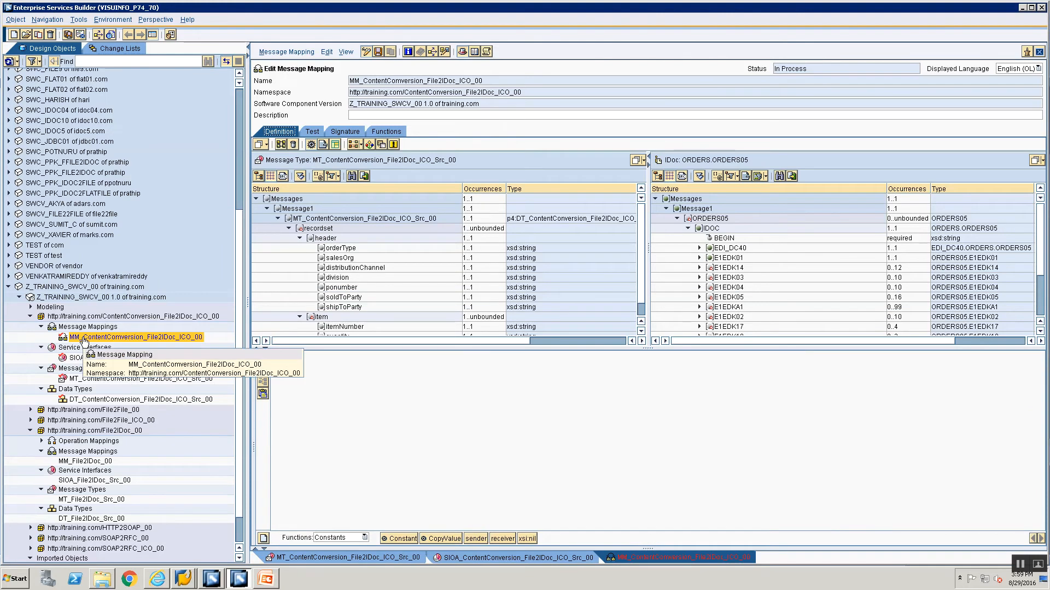
left_click(84, 339)
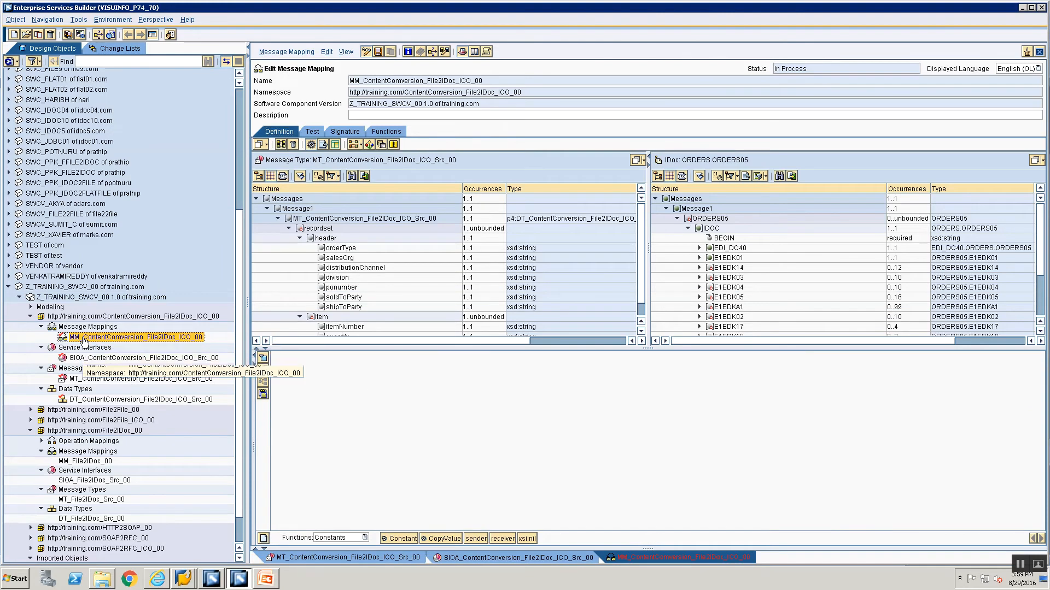
right_click(84, 341)
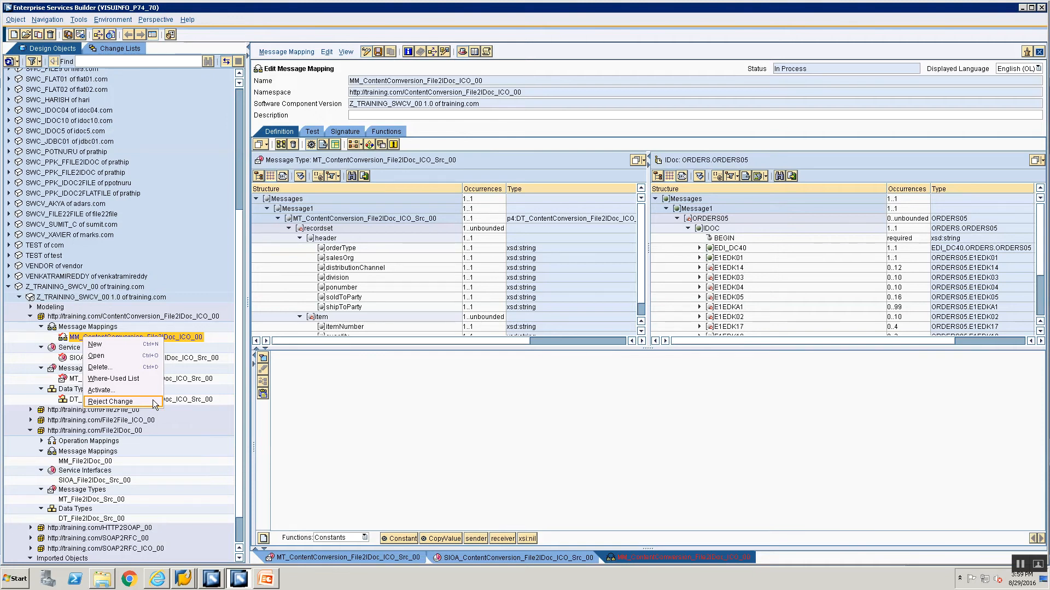
left_click(179, 341)
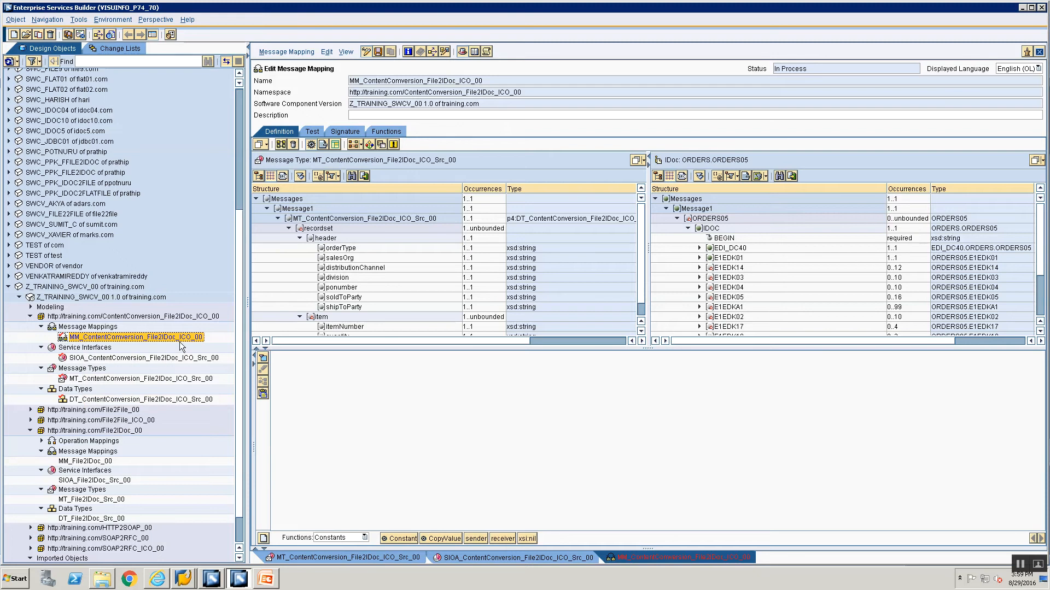
right_click(180, 343)
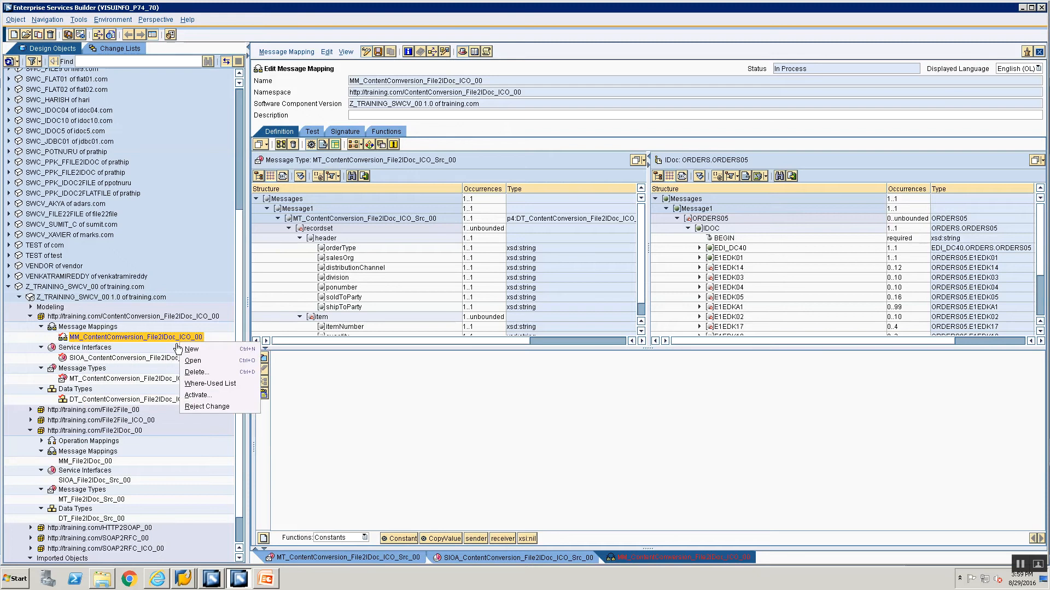
left_click(210, 407)
left_click(481, 329)
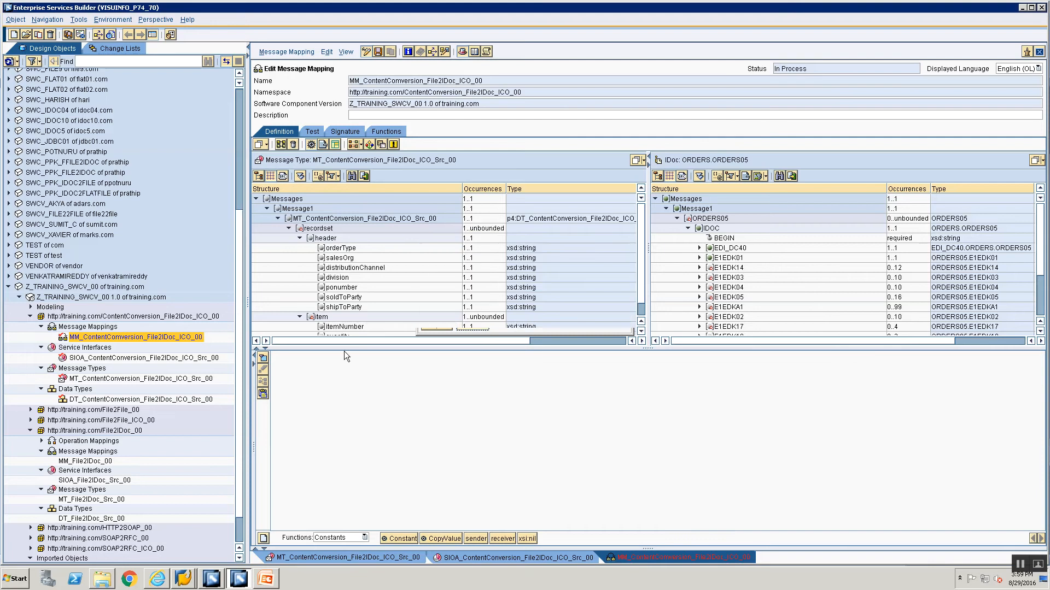
right_click(149, 338)
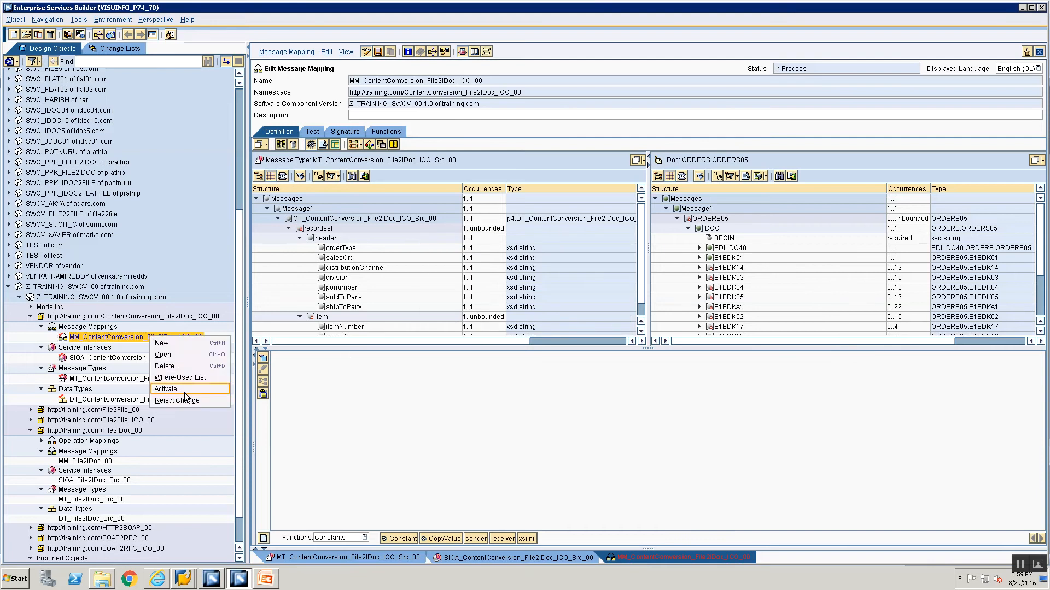
left_click(356, 426)
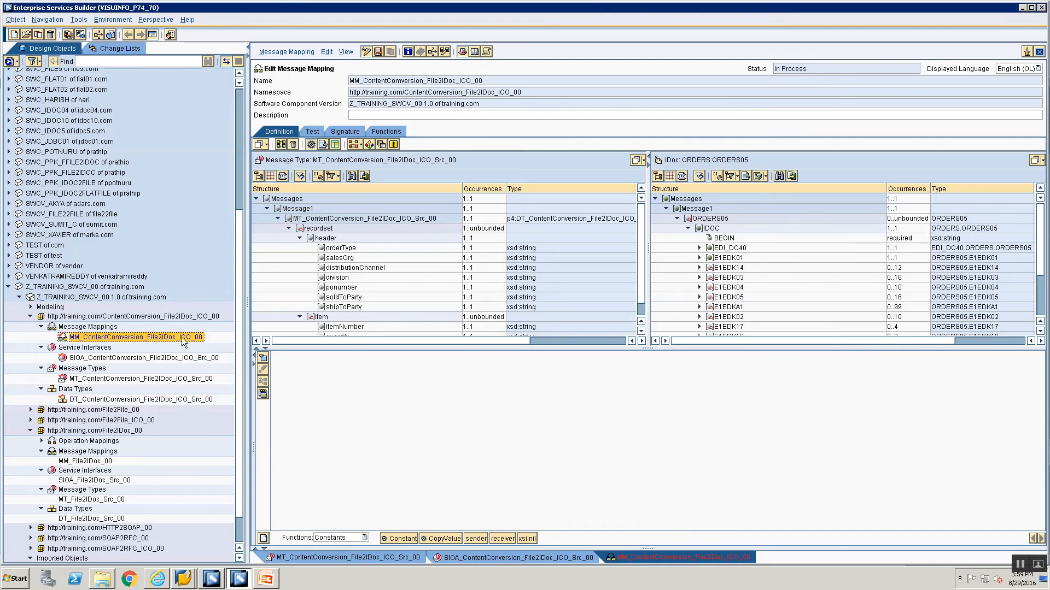
Step: Reject all changes made to message mapping MM_ContentComversion_File2IDoc_ICO_00
right_click(148, 338)
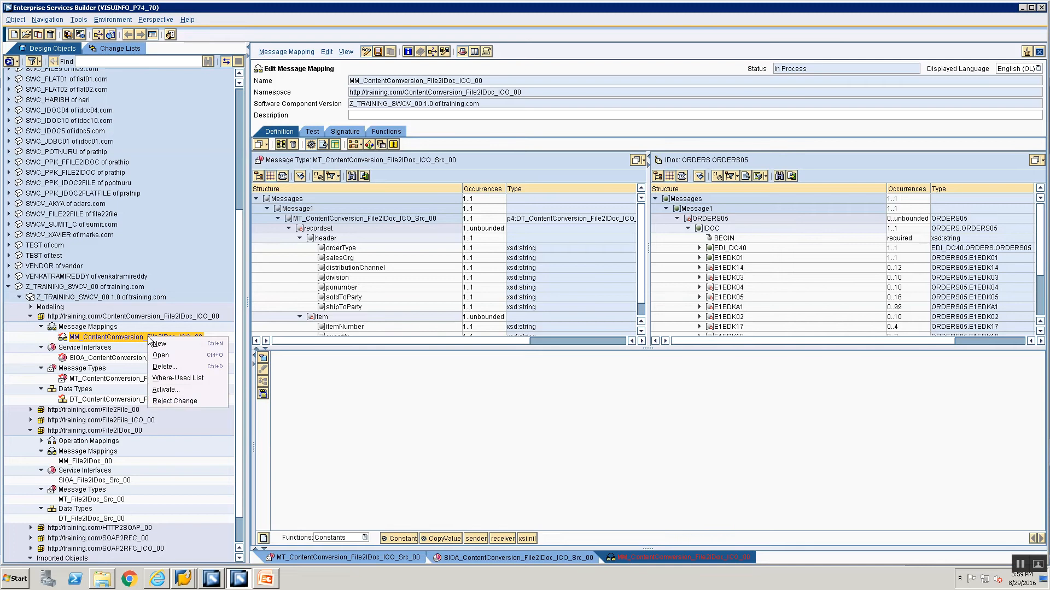
left_click(176, 404)
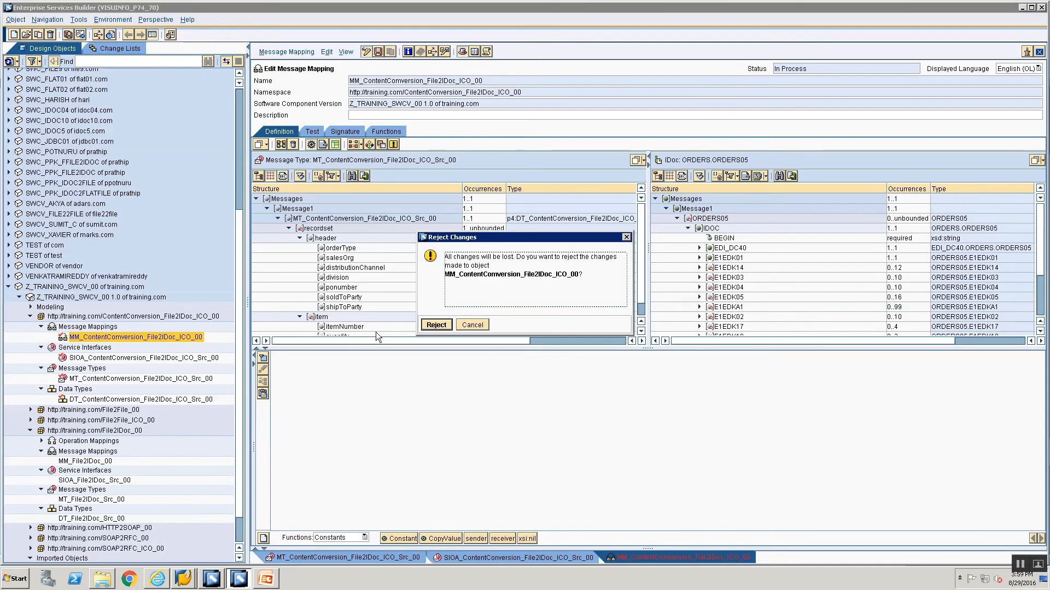
left_click(436, 325)
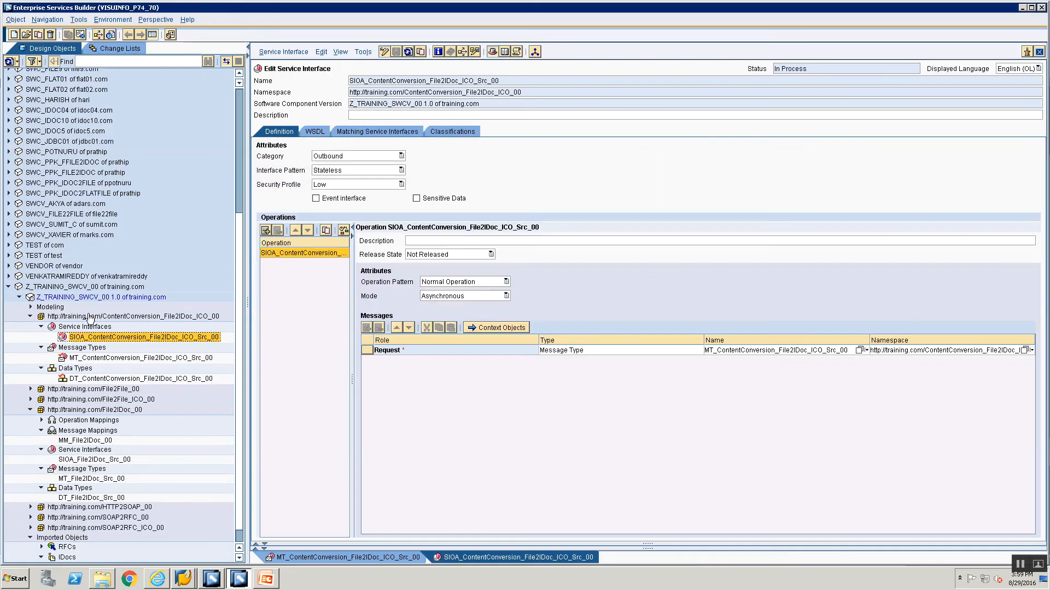
left_click(91, 328)
right_click(91, 328)
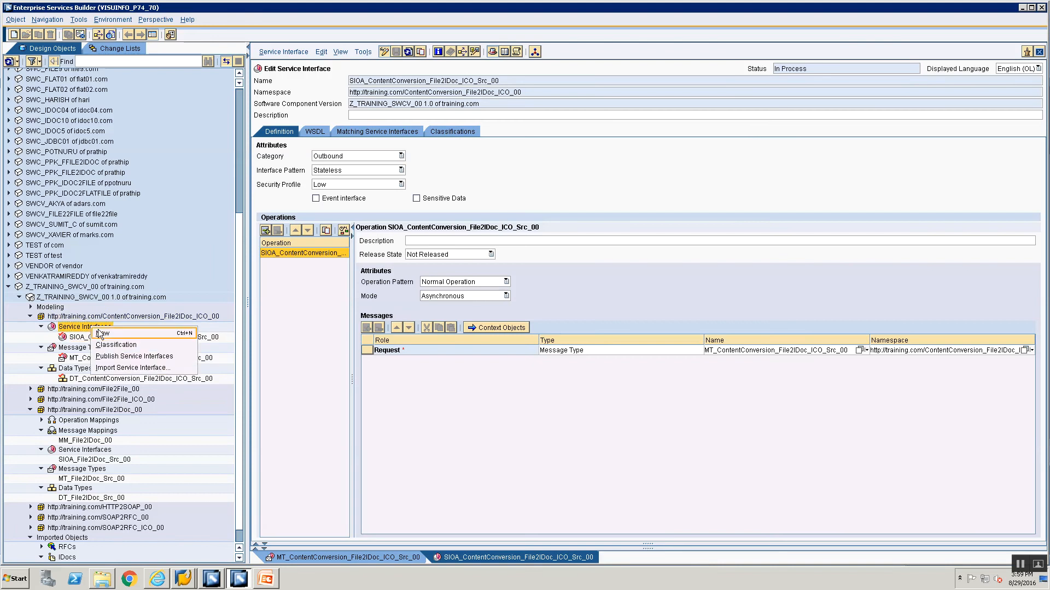
left_click(102, 333)
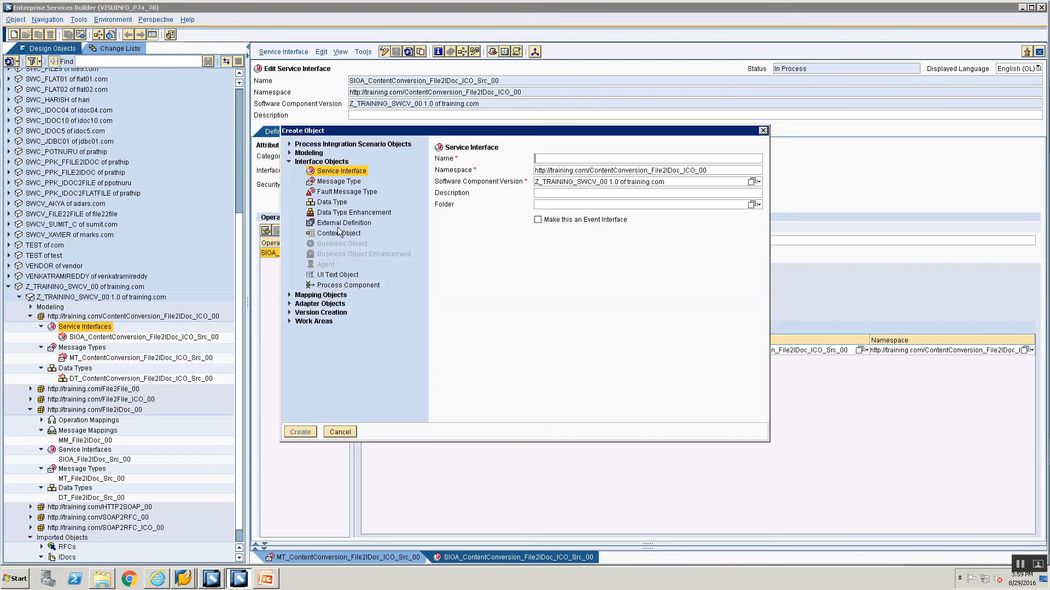
left_click(289, 296)
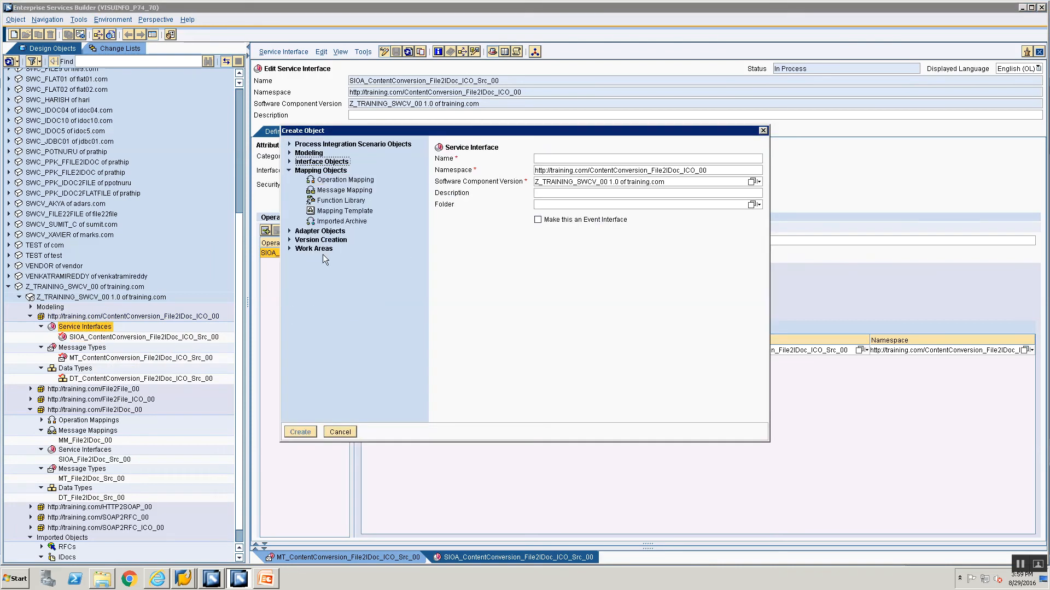
left_click(334, 190)
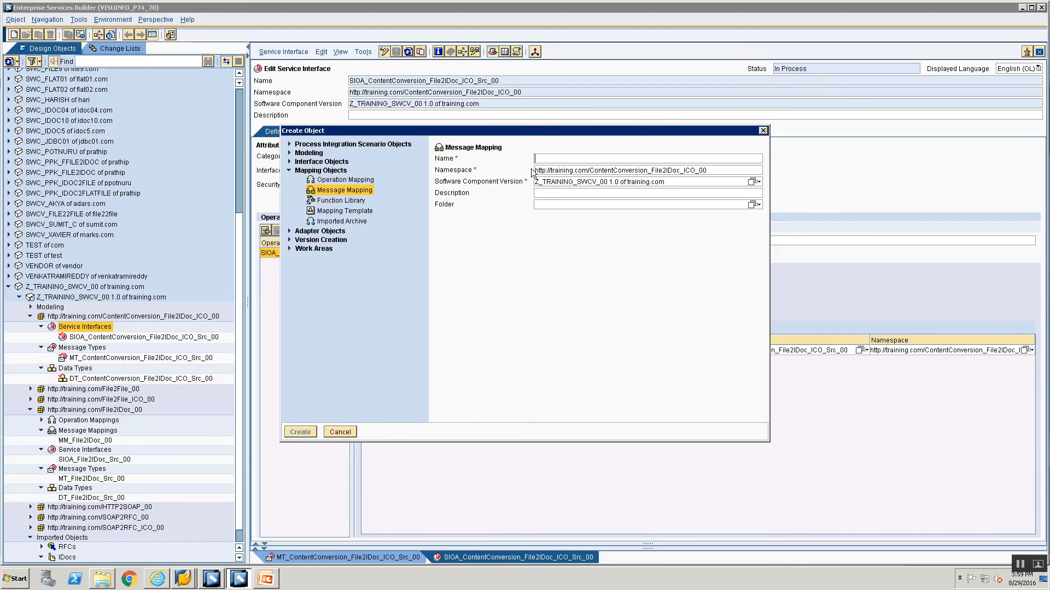
type("MM_Fi")
key("BackSpace")
type("Content")
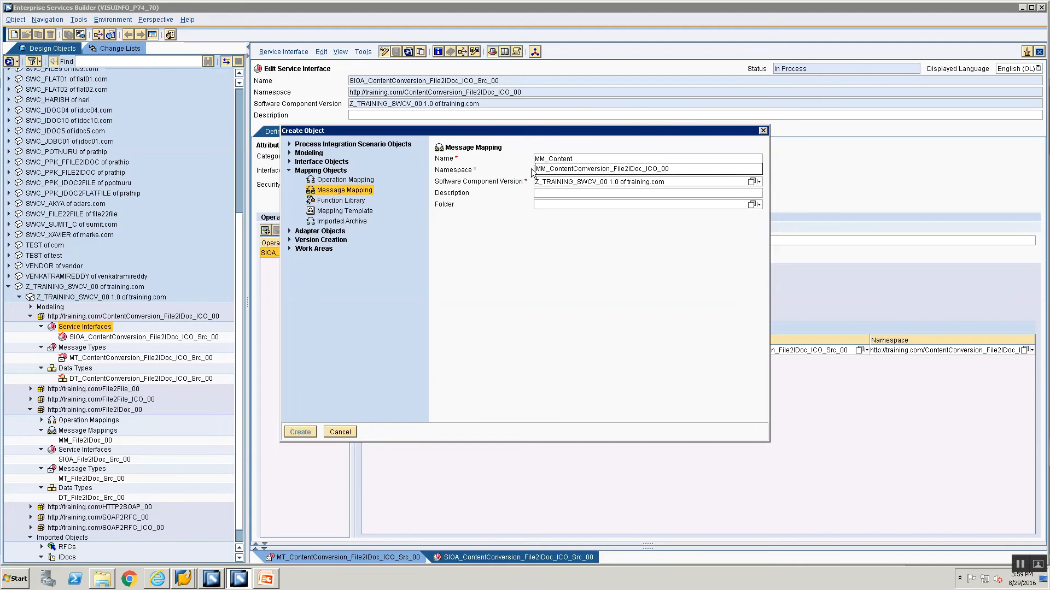
key("Down")
key("Return")
key("Return")
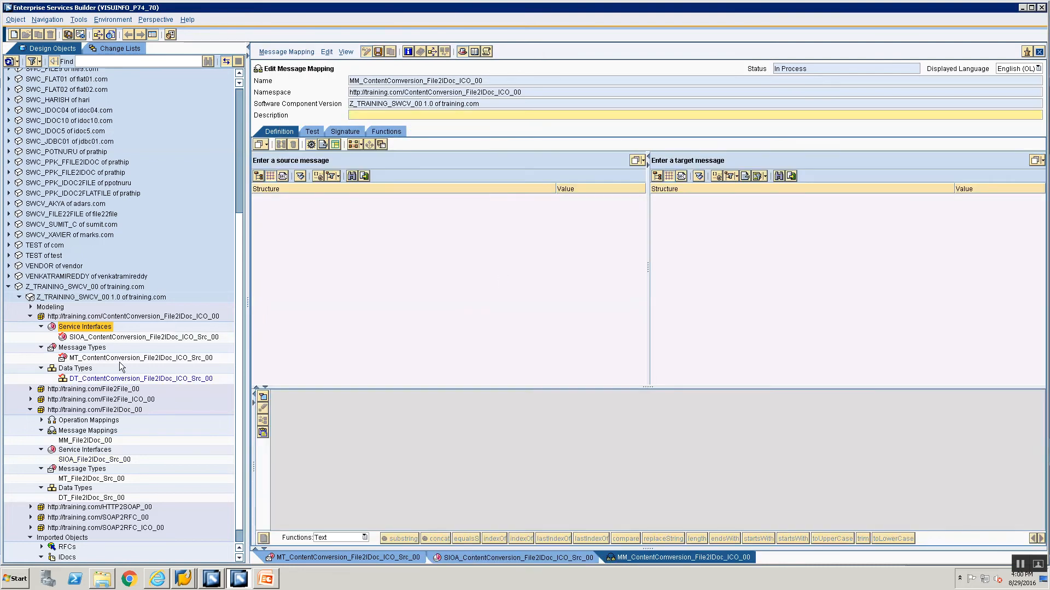
Step: Assign message type MT_ContentConversion_File2IDoc_ICO_Src_00 as the mapping's source message and imported IDoc ORDERS.ORDERS05 as its target message
left_click(105, 360)
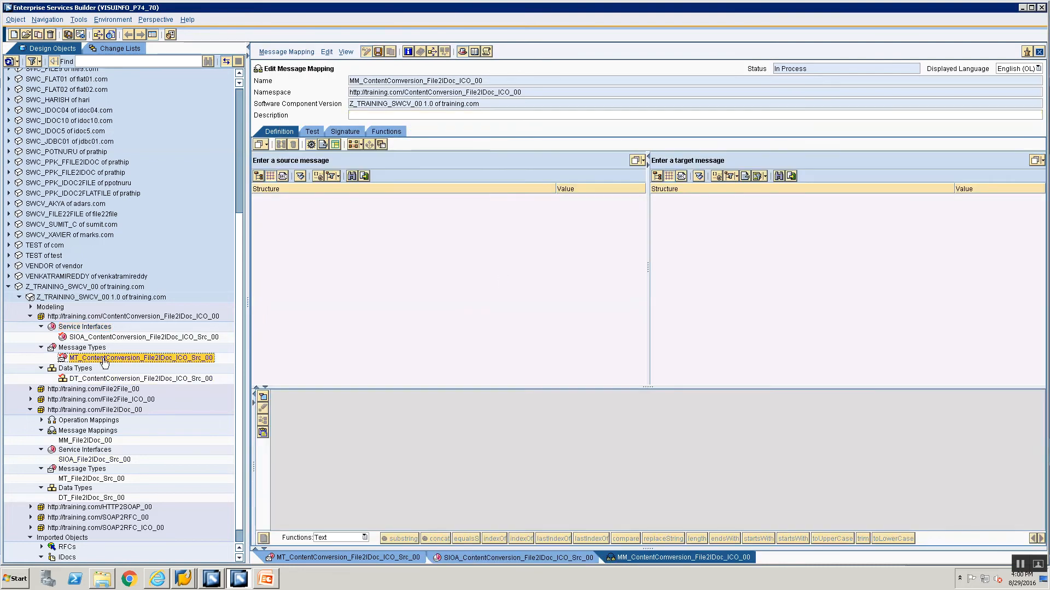
left_click_drag(104, 362, 300, 316)
scroll(237, 356, "down", 1)
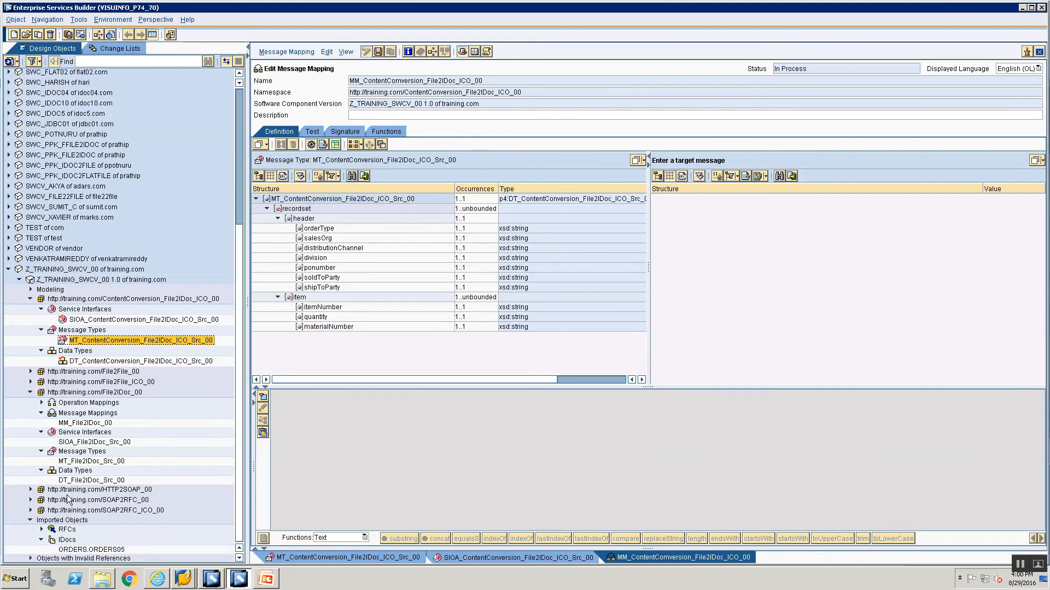
left_click(102, 550)
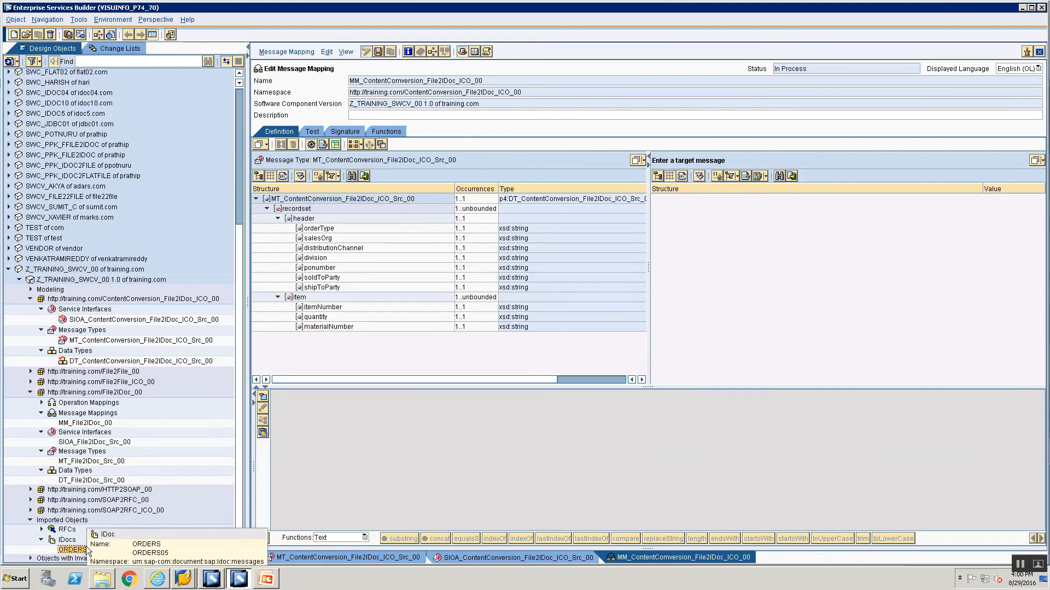
left_click_drag(86, 551, 891, 166)
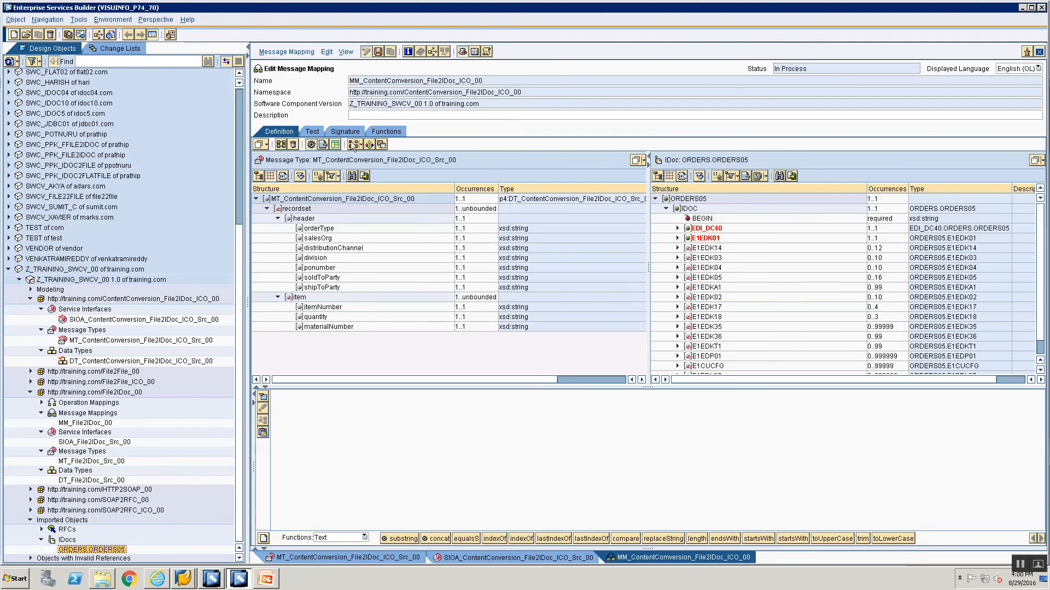
Step: Set the occurrence of target IDoc ORDERS.ORDERS05 to 0..unbounded in the mapping signature and return to the mapping definition
left_click(347, 132)
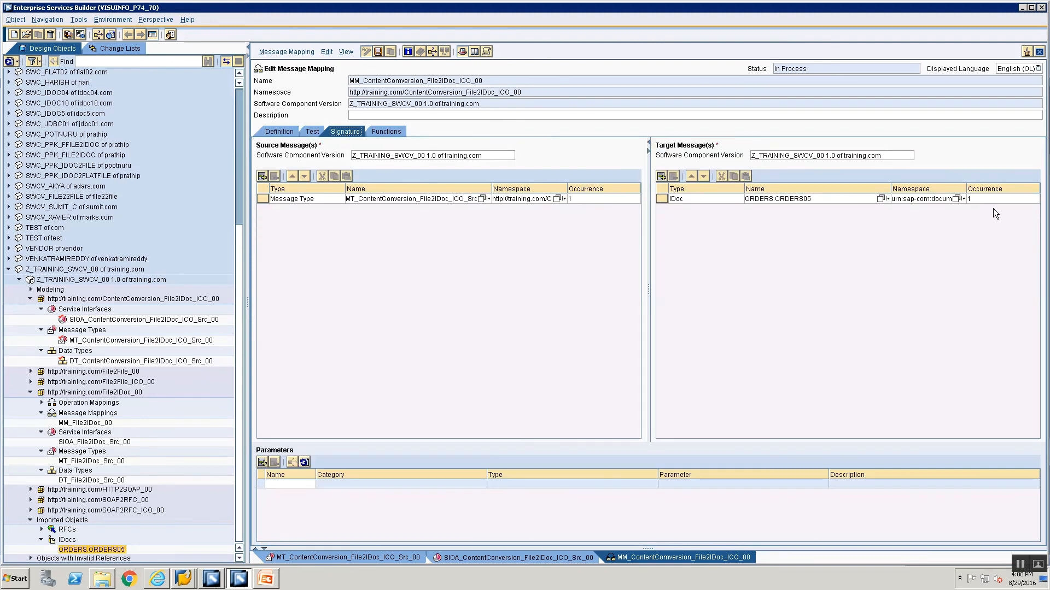
left_click(1006, 201)
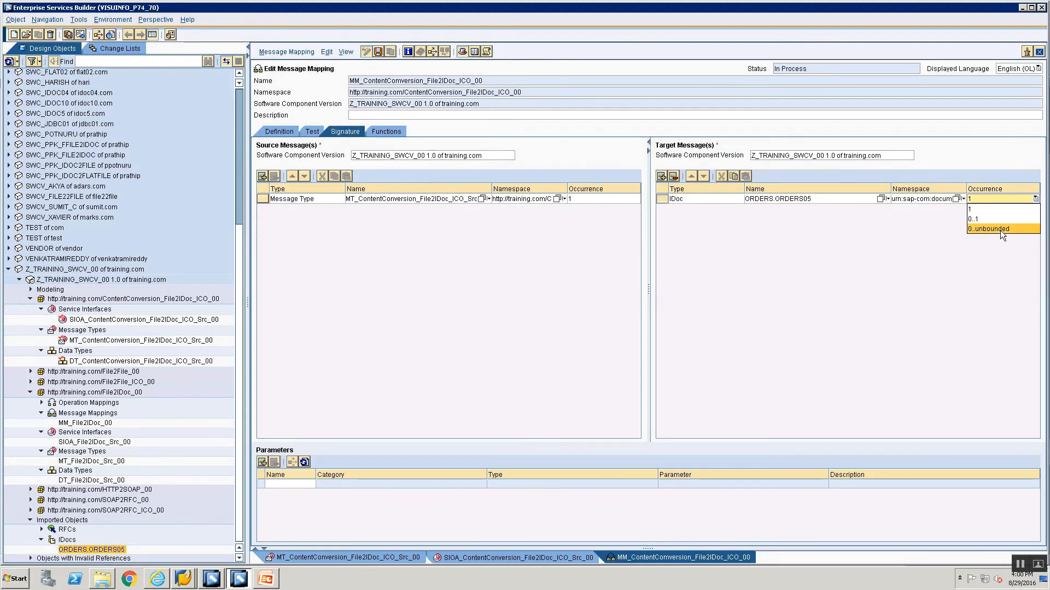
left_click(1000, 229)
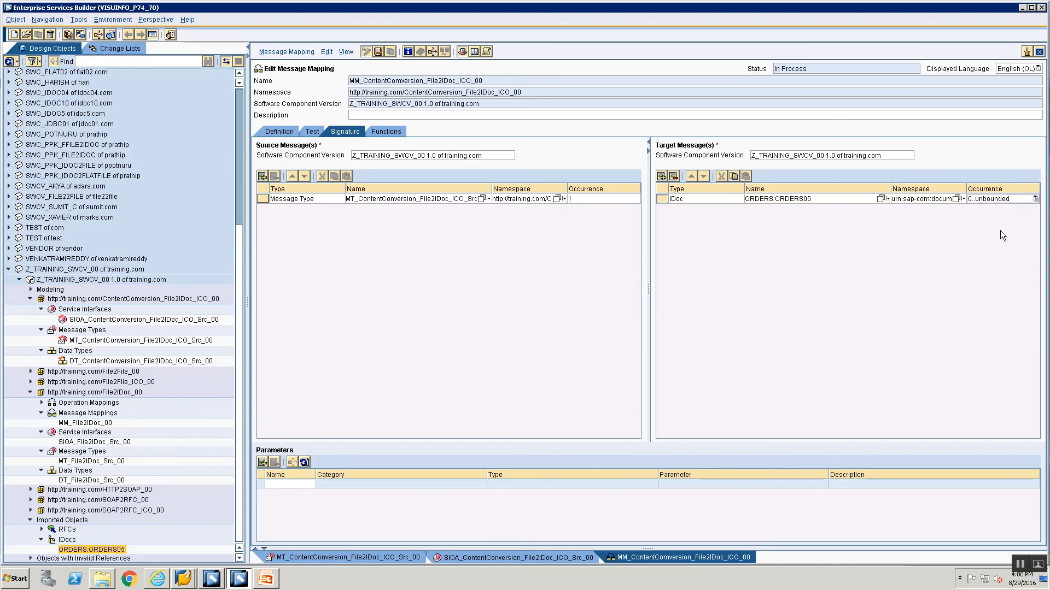
left_click(280, 131)
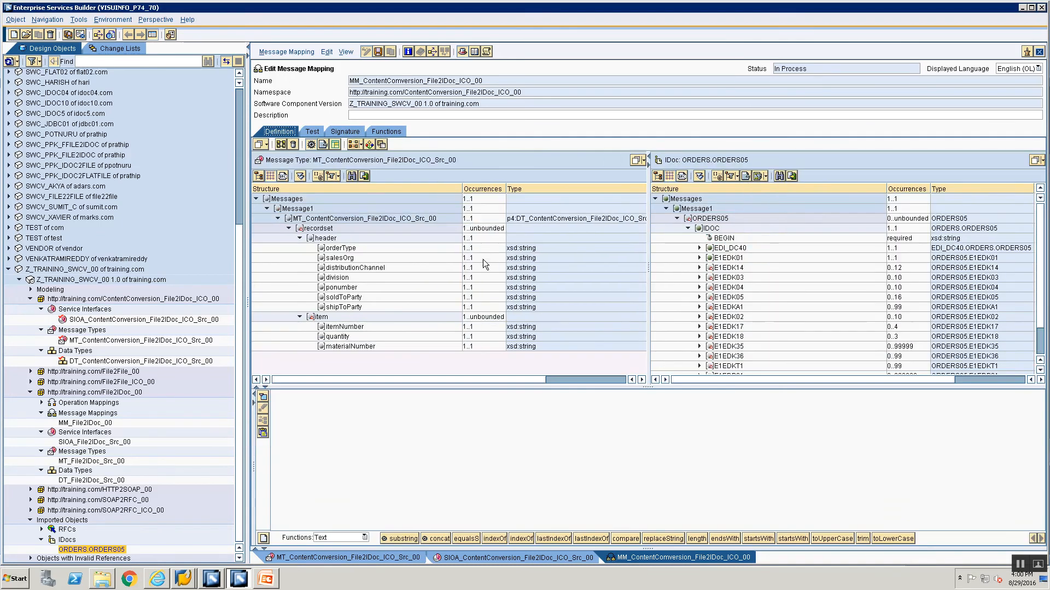
Step: Detach the mapping editor into a maximised window and map source node recordset to target node ORDERS05
left_click(1026, 51)
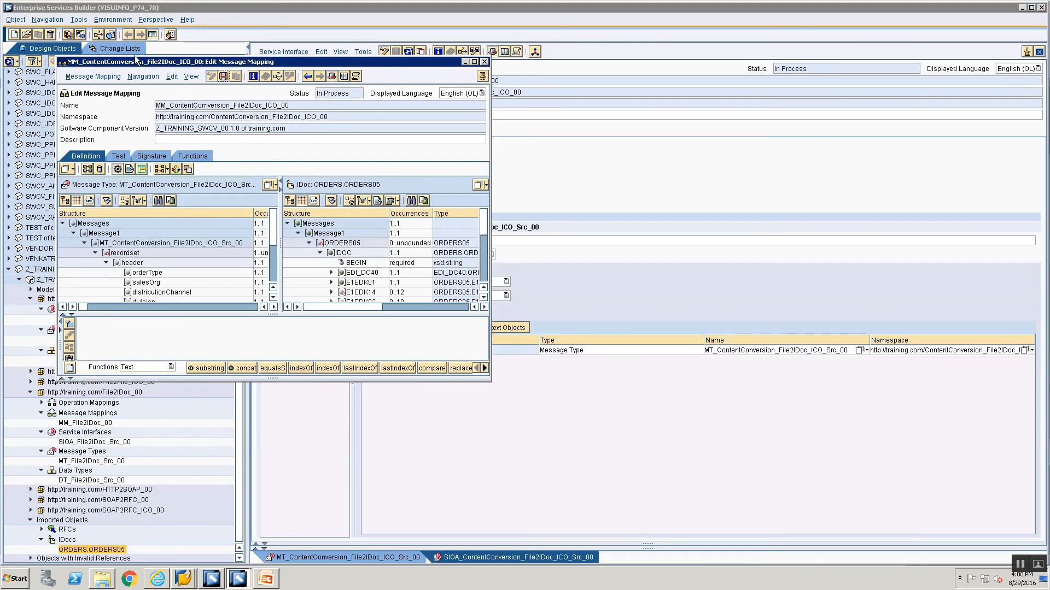
double_click(138, 63)
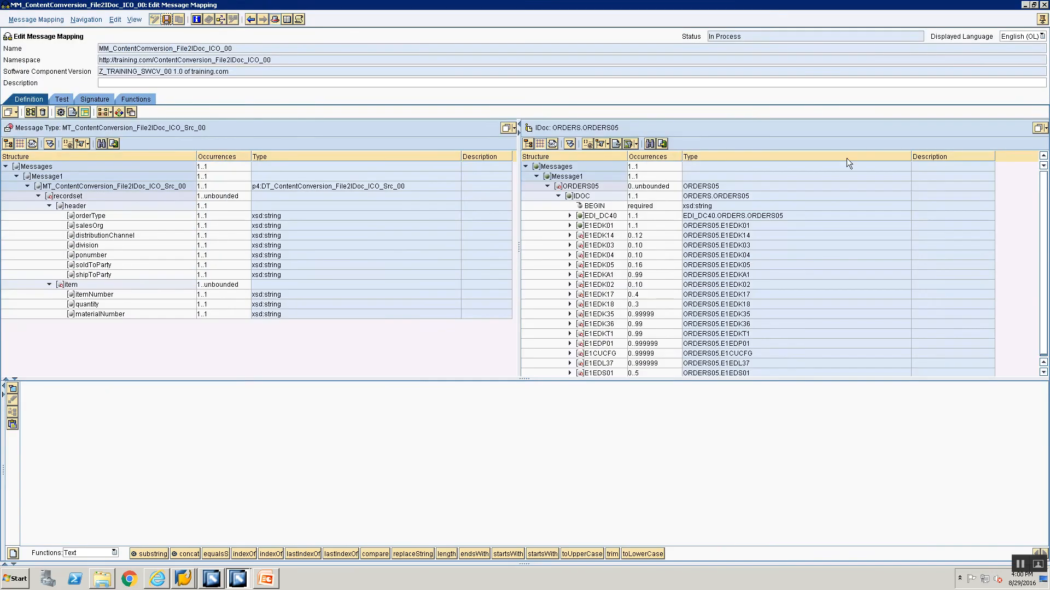
left_click(569, 188)
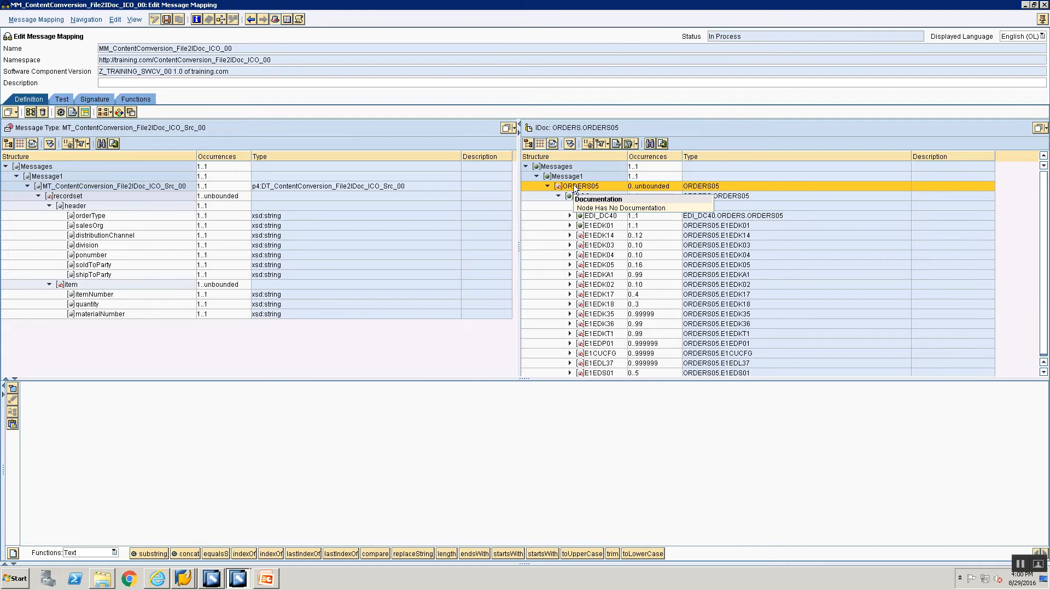
left_click(68, 196)
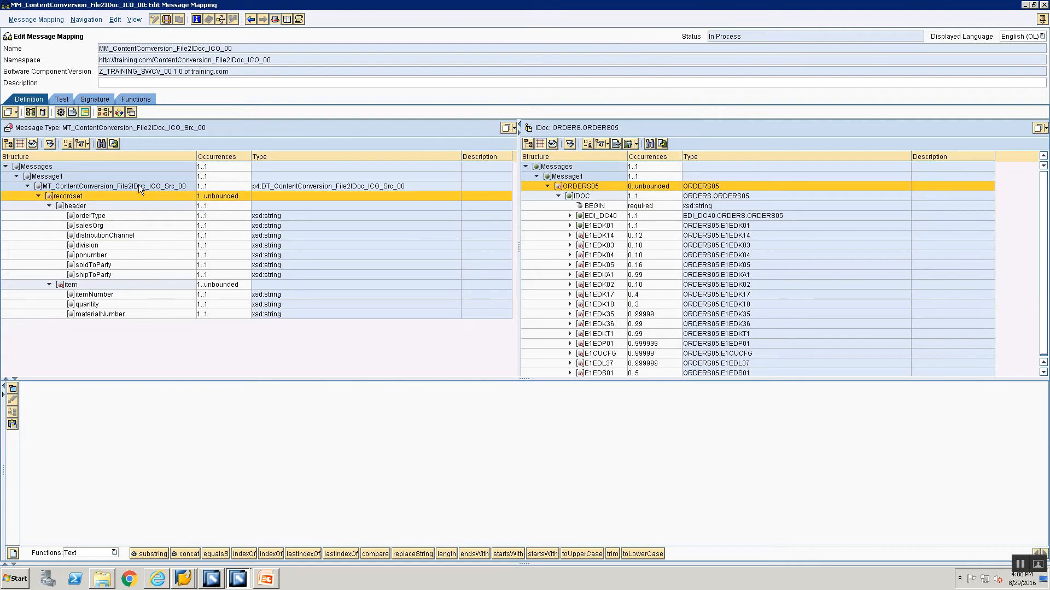
left_click_drag(77, 199, 569, 189)
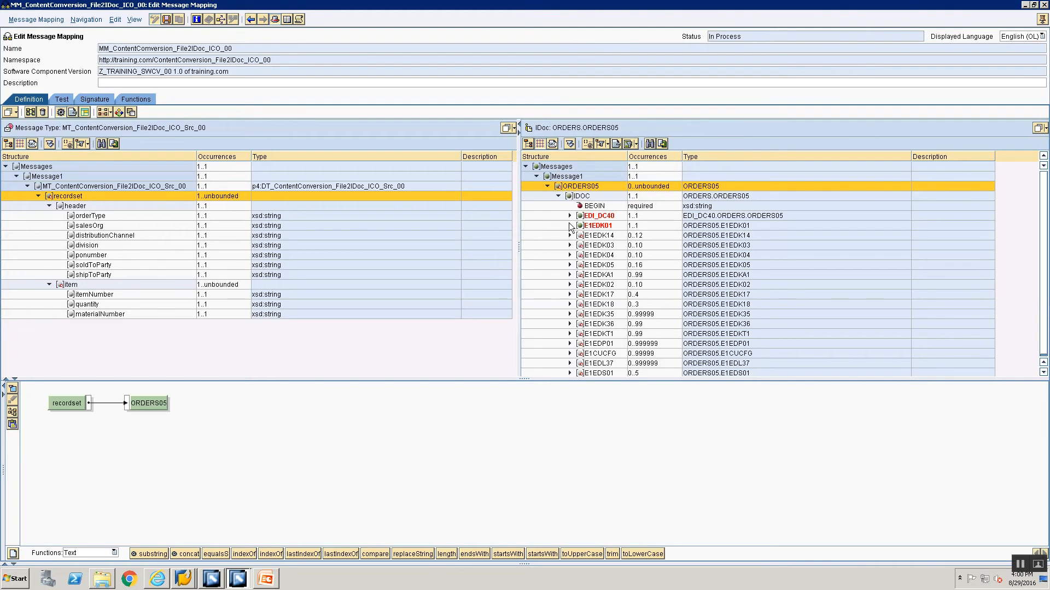
Step: Consult the Mapping Rules slide in PowerPoint, and map a constant with value 1 to the BEGIN attribute of the target IDOC
key("alt+Tab")
key("alt+Tab")
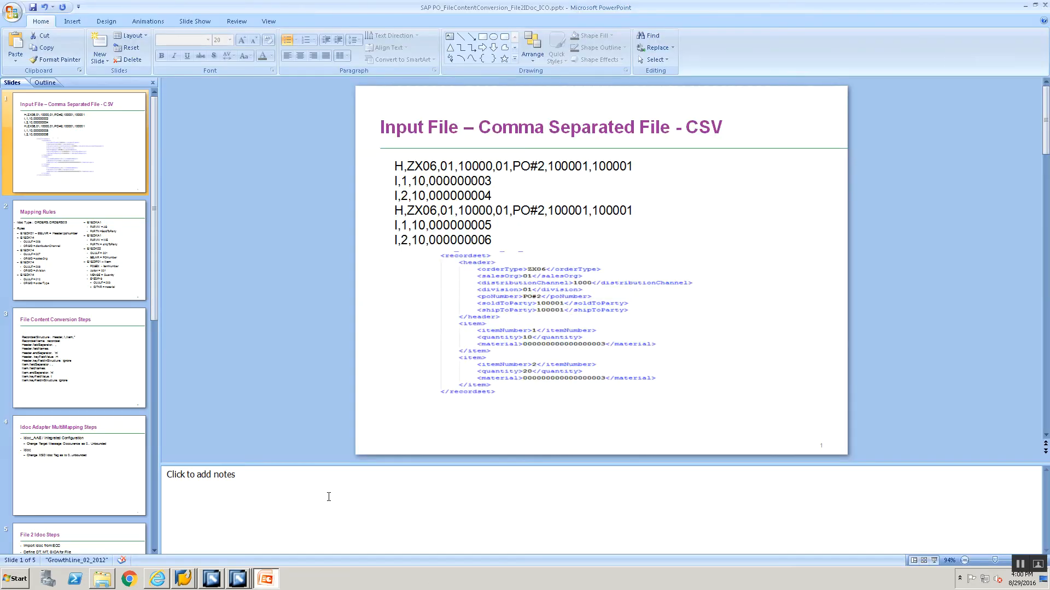
left_click(78, 253)
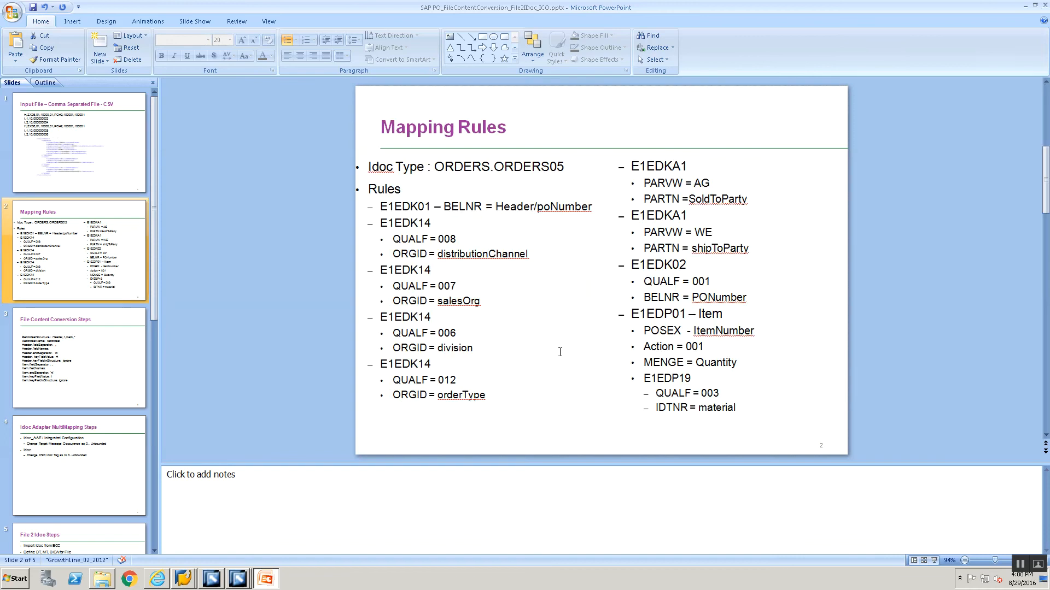
key("alt+Tab")
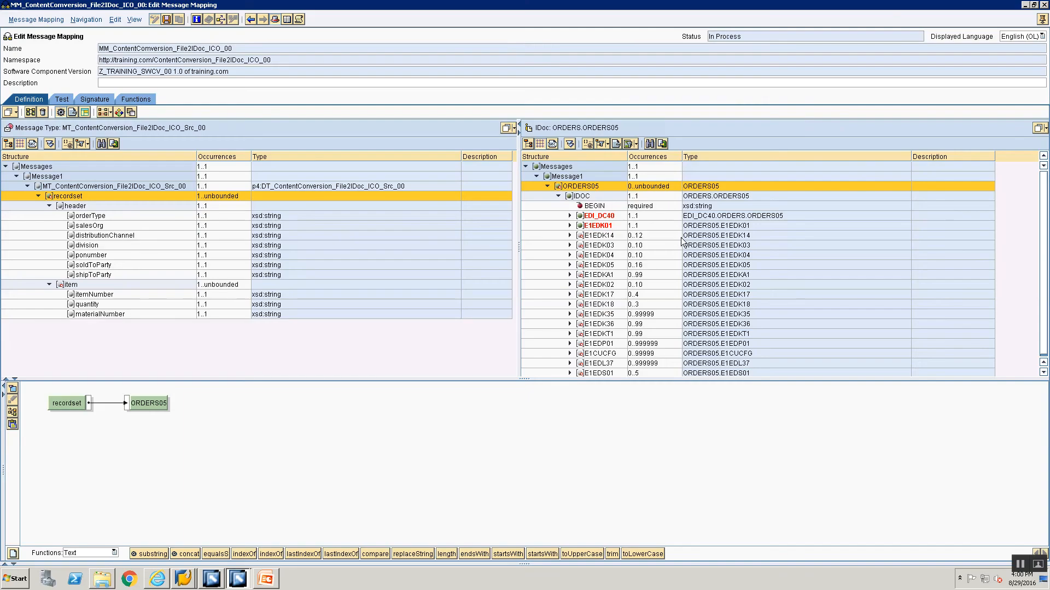
left_click(588, 207)
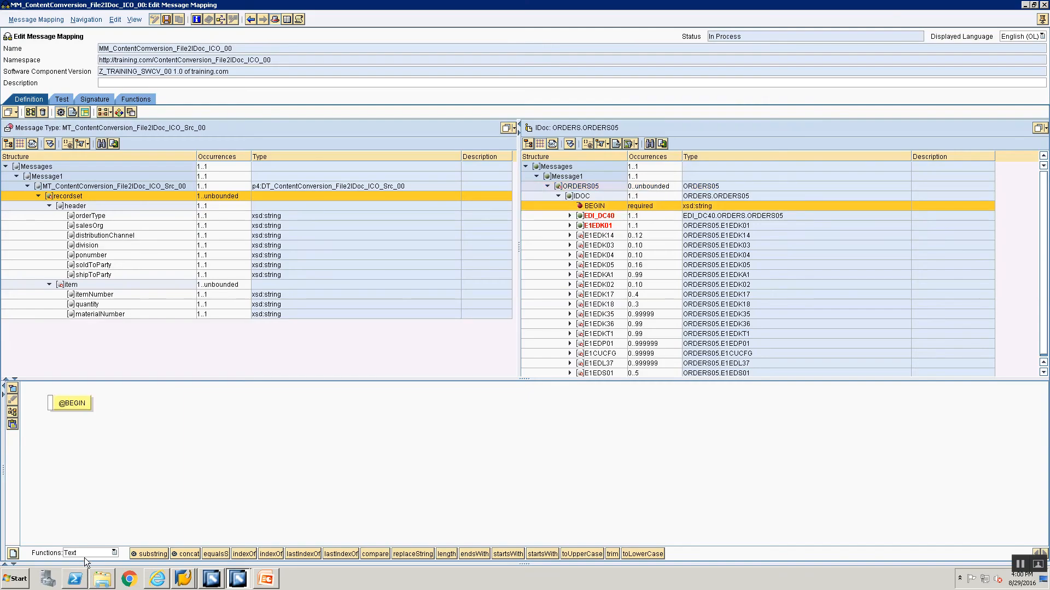
key("alt+Tab")
key("alt+Tab")
left_click(88, 553)
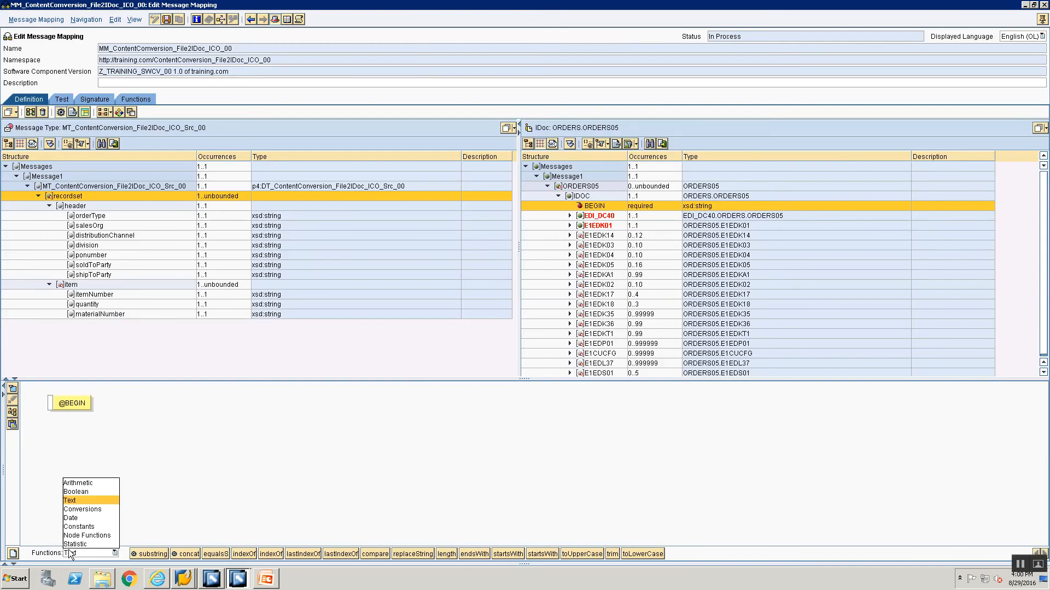
left_click(94, 526)
left_click_drag(155, 560, 70, 437)
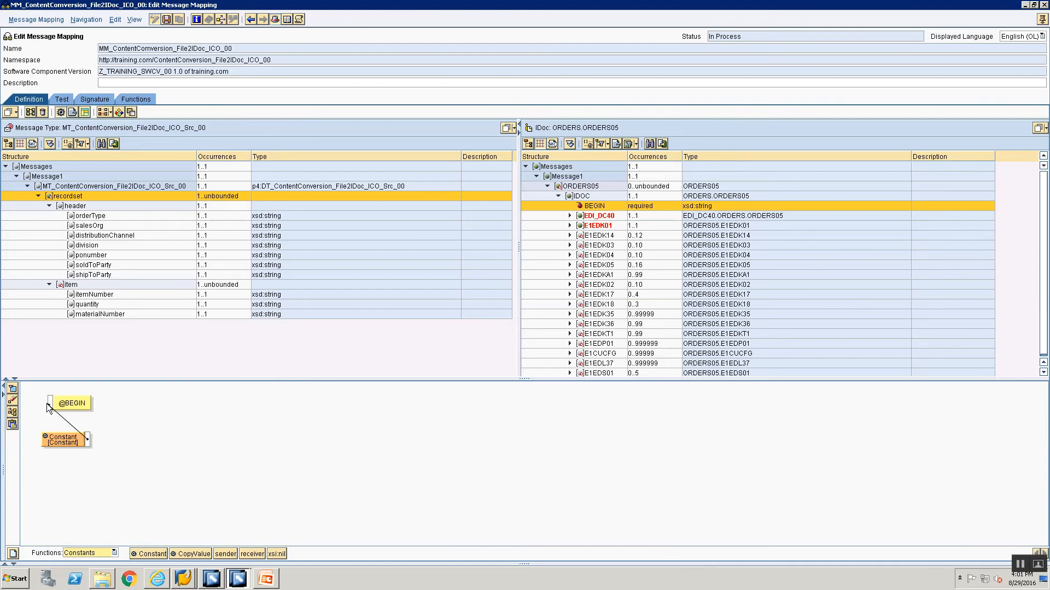
left_click_drag(47, 404, 48, 403)
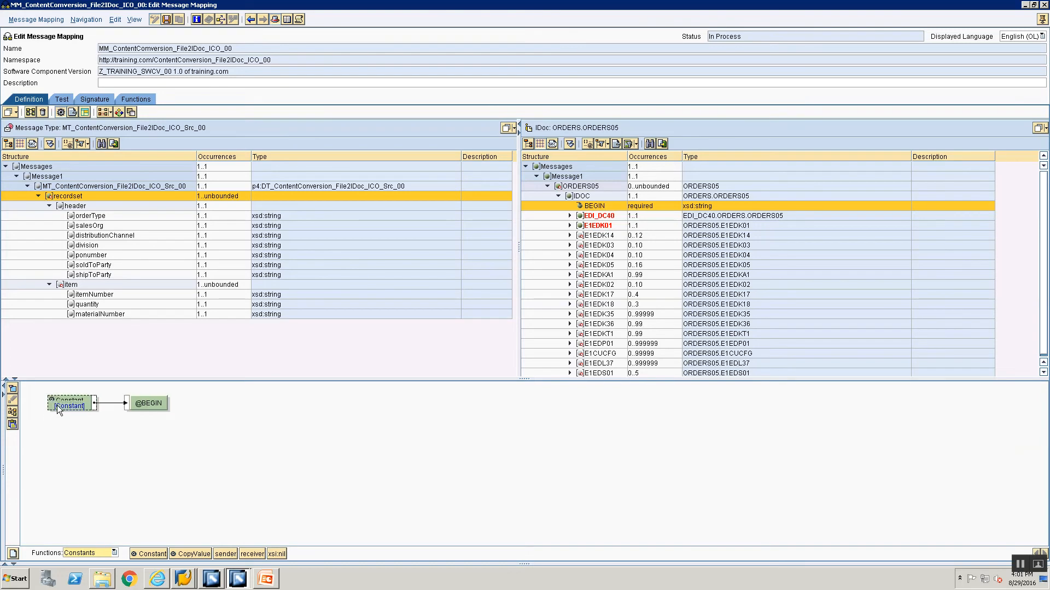
double_click(57, 406)
type("1")
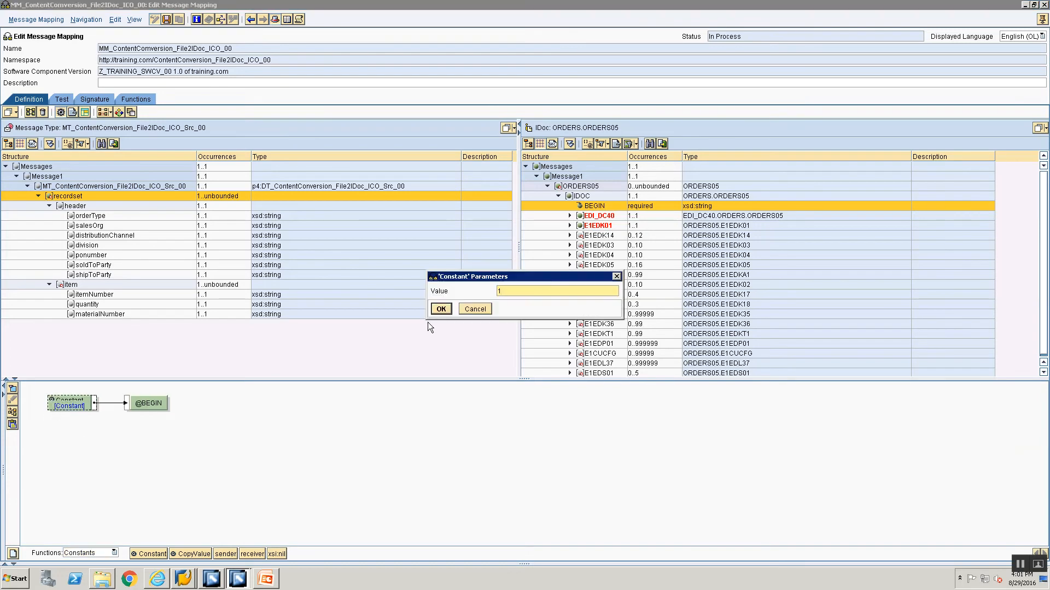
left_click(440, 309)
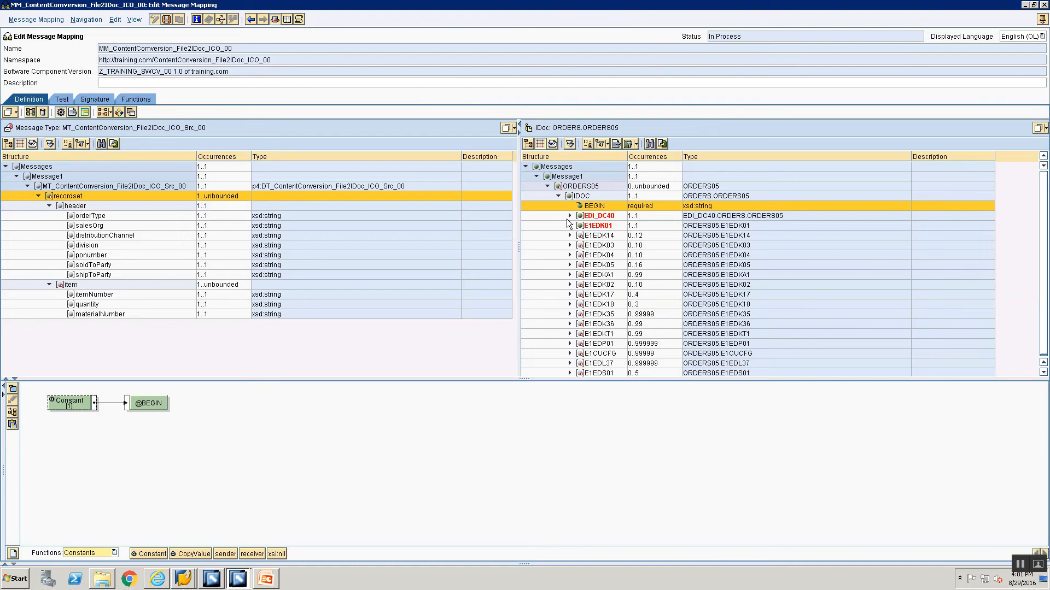
Step: Map a constant with value 1 to the SEGMENT attribute of target segment EDI_DC40
left_click(569, 215)
left_click(607, 226)
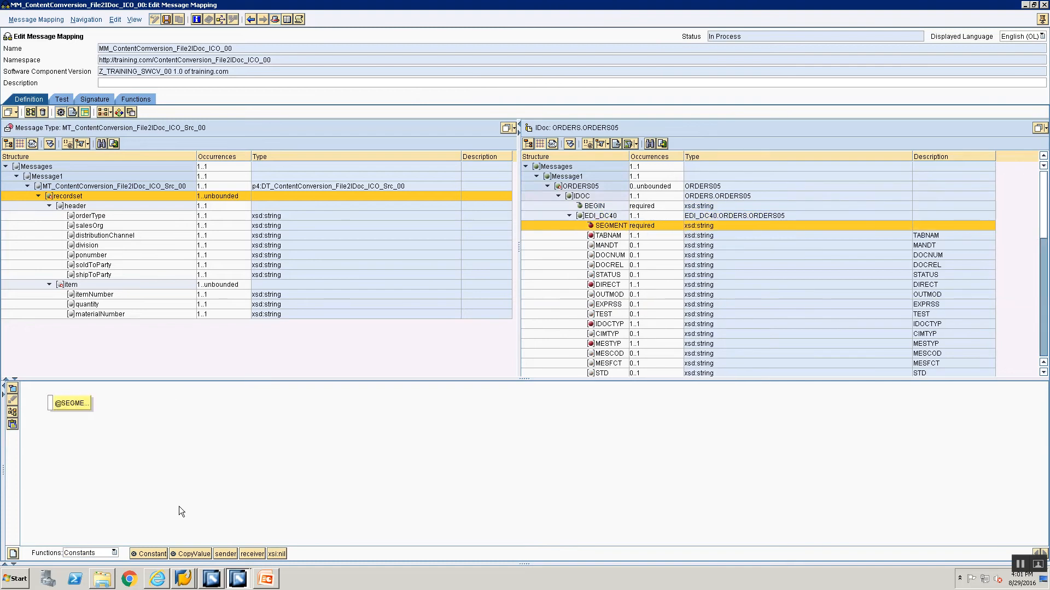
left_click_drag(147, 555, 49, 405)
left_click(12, 411)
double_click(58, 407)
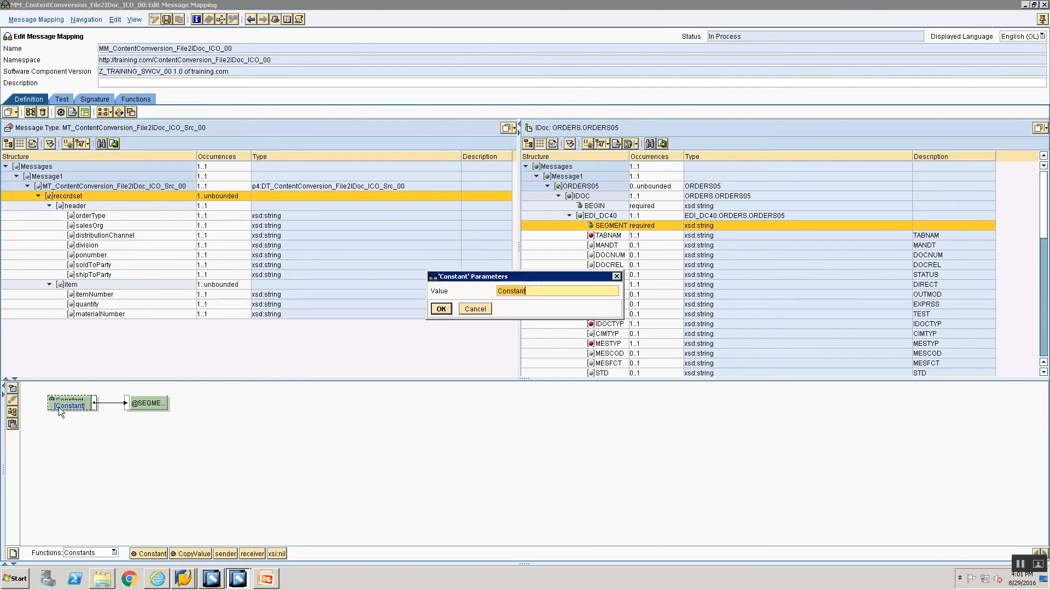
type("1")
left_click(441, 310)
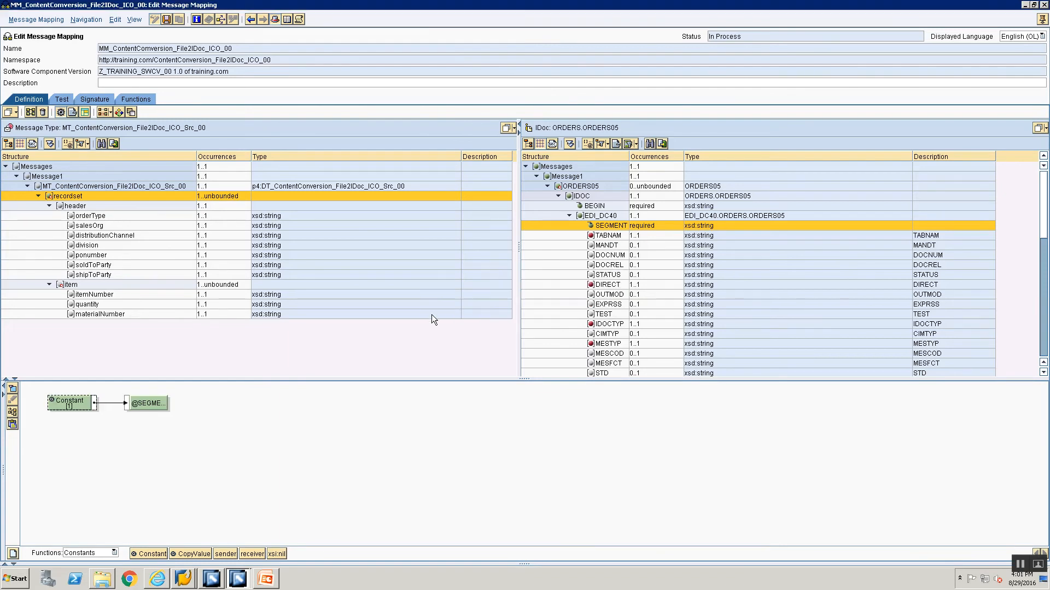
Step: Disable the EDI_DC40 control record segment in the target IDoc and collapse it
left_click(606, 215)
right_click(605, 217)
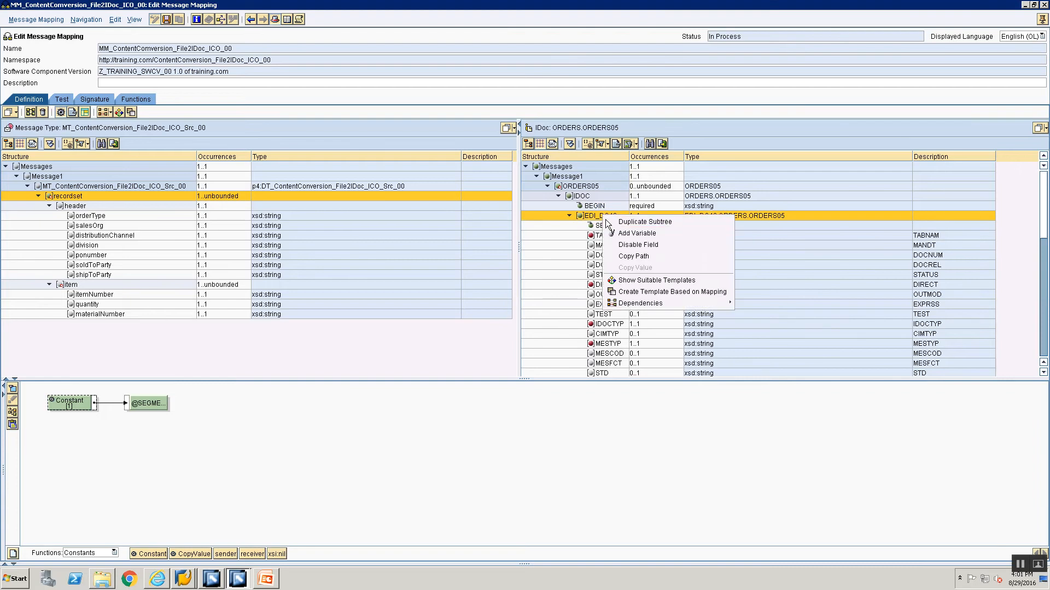
left_click(626, 245)
left_click(569, 216)
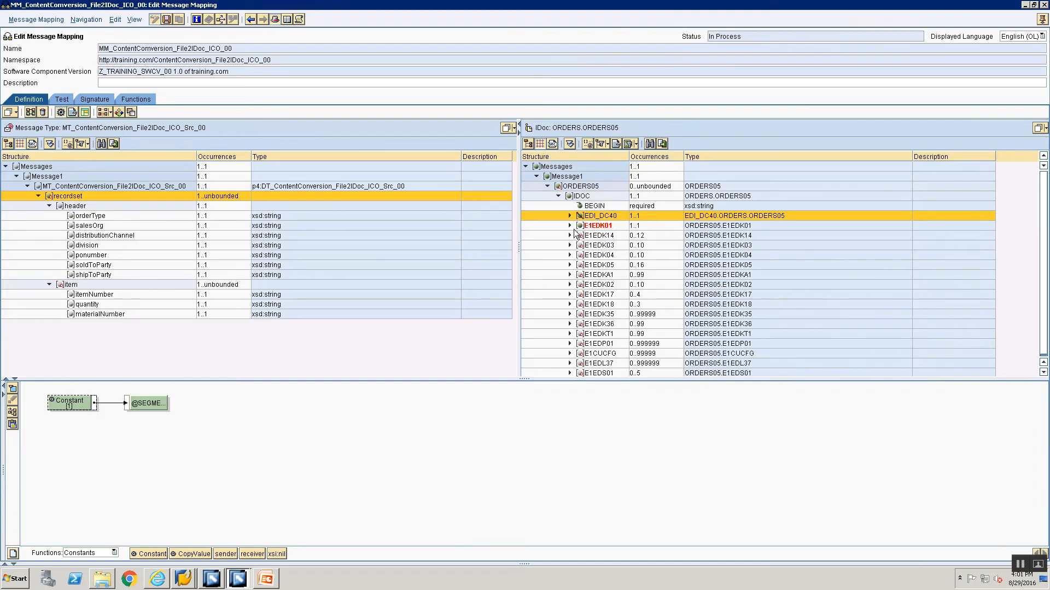
Step: Expand target segment E1EDK01 and map a constant with an empty value to it
left_click(569, 226)
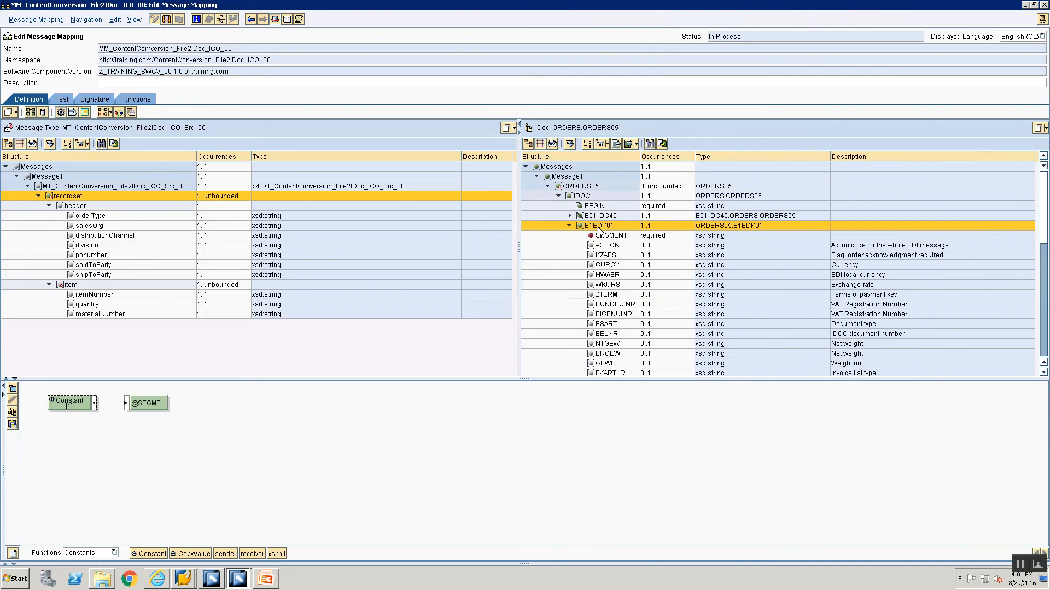
left_click(598, 230)
mouse_move(139, 550)
left_mouse_down()
mouse_move(93, 491)
mouse_move(128, 477)
mouse_move(51, 403)
left_mouse_up()
left_click(12, 413)
key("alt+Tab")
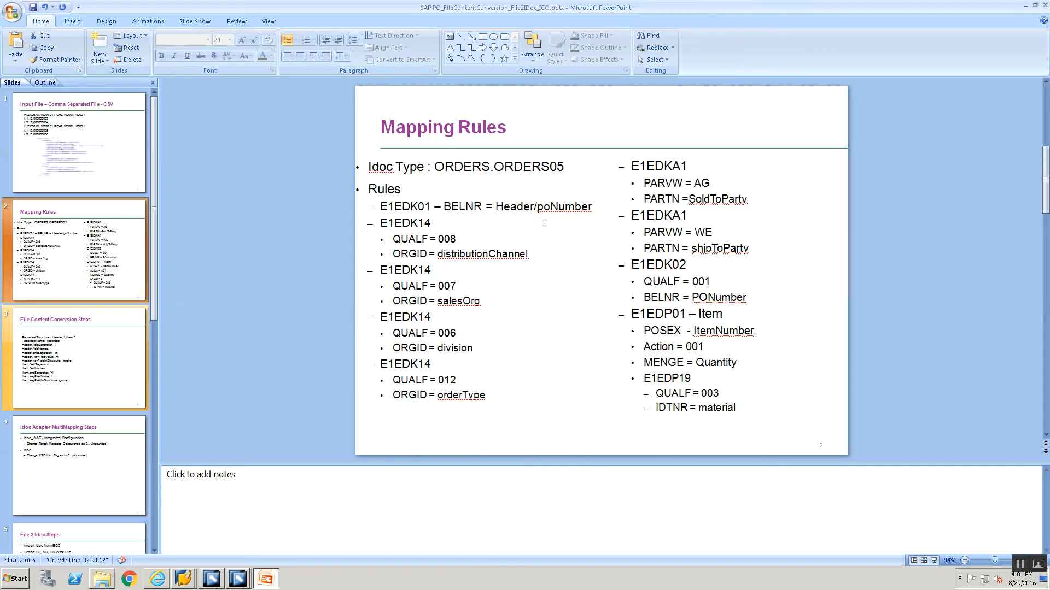
key("alt+Tab")
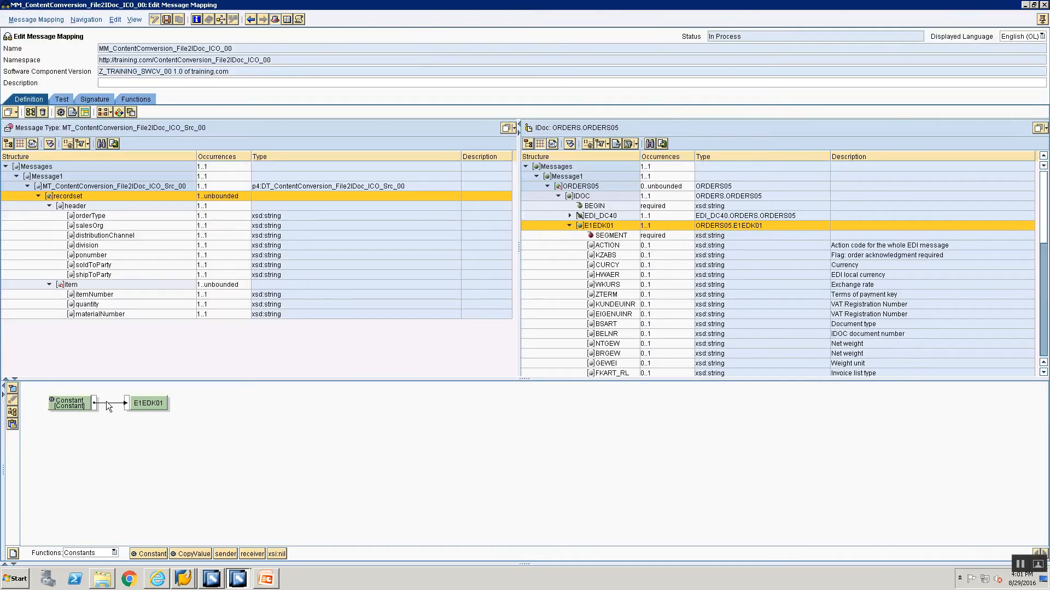
double_click(85, 405)
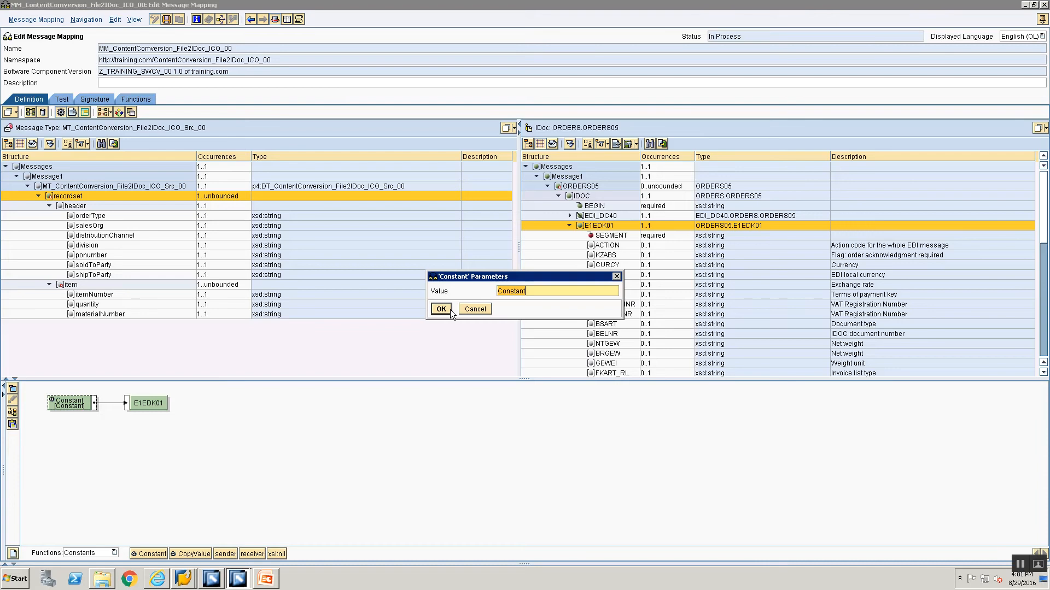
key("BackSpace")
key("BackSpace")
key("BackSpace")
key("BackSpace")
key("BackSpace")
key("BackSpace")
key("BackSpace")
key("BackSpace")
left_click(440, 308)
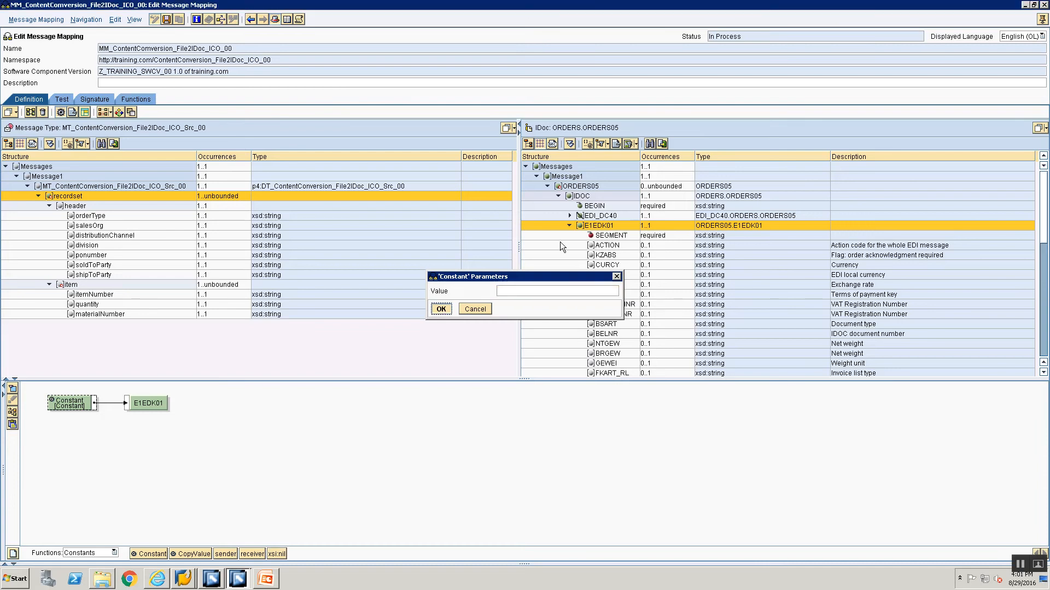
Step: Map a constant with value 1 to the SEGMENT attribute of target segment E1EDK01
left_click(608, 235)
left_click_drag(140, 554, 94, 474)
left_click_drag(59, 409, 51, 404)
left_click(12, 412)
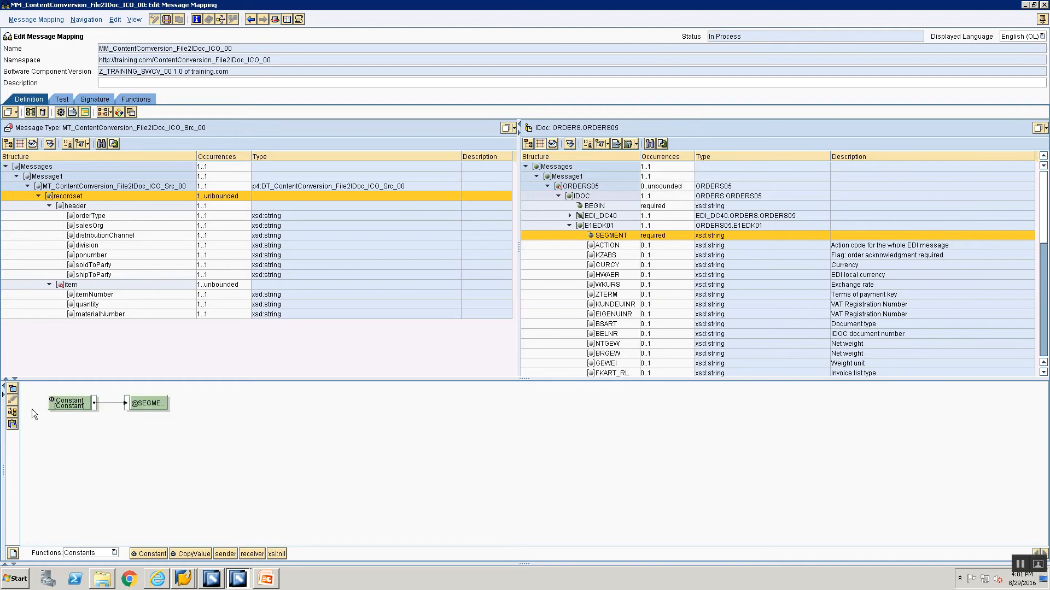
double_click(51, 409)
type("1")
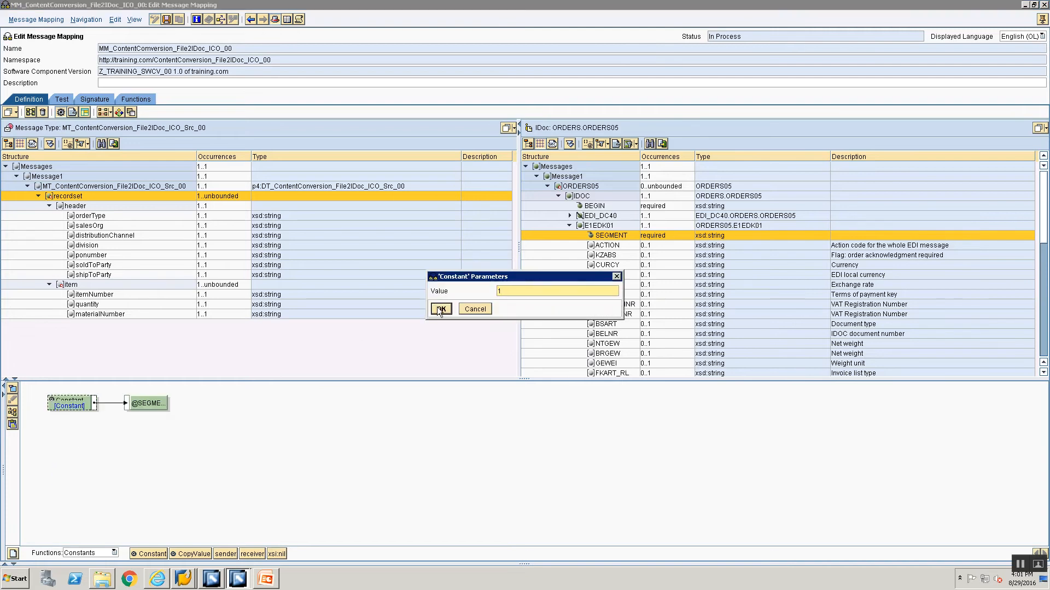
left_click(440, 309)
Step: Check the E1EDK01 rule on the PowerPoint Mapping Rules slide and map source field ponumber to E1EDK01 field BELNR
key("alt+Tab")
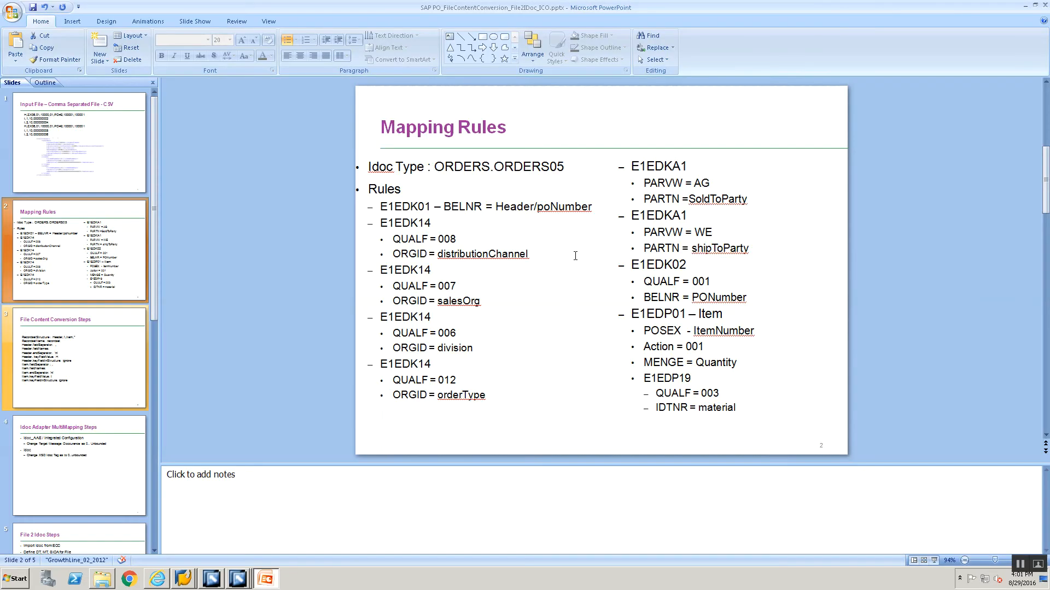
key("alt+Tab")
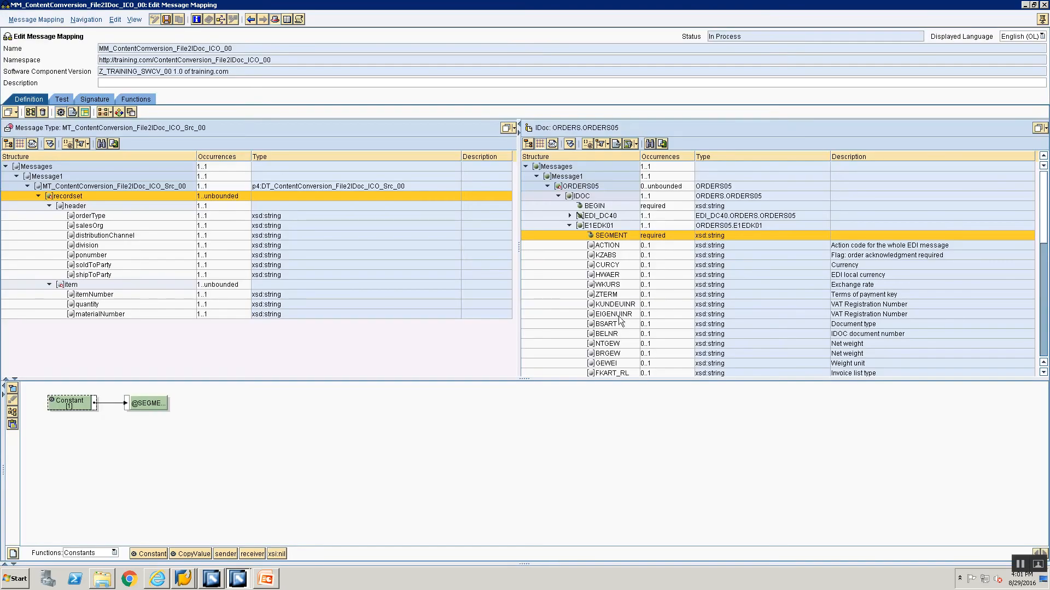
left_click(613, 337)
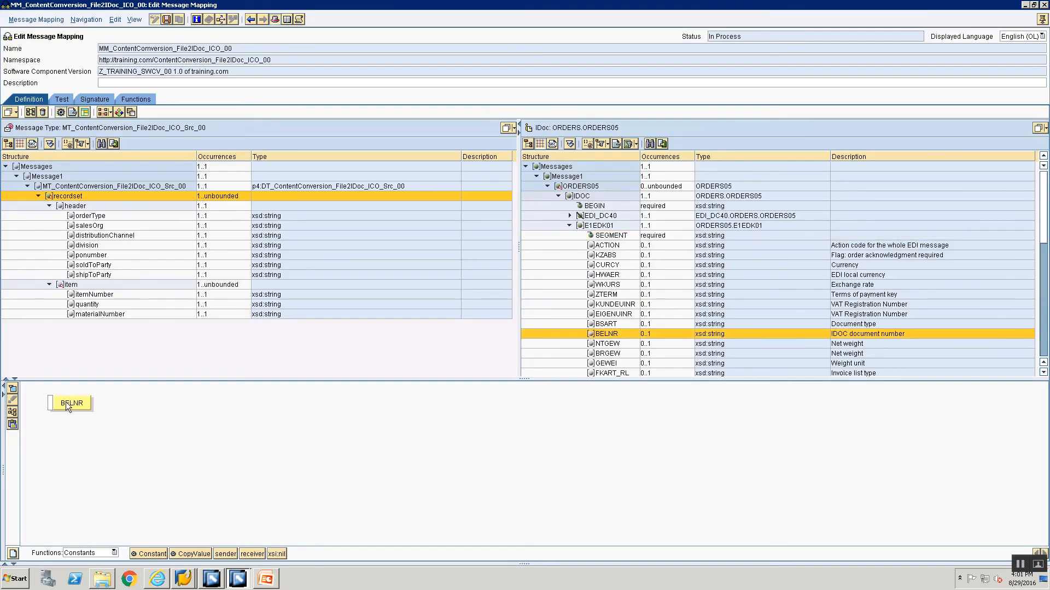
left_click_drag(67, 403, 212, 408)
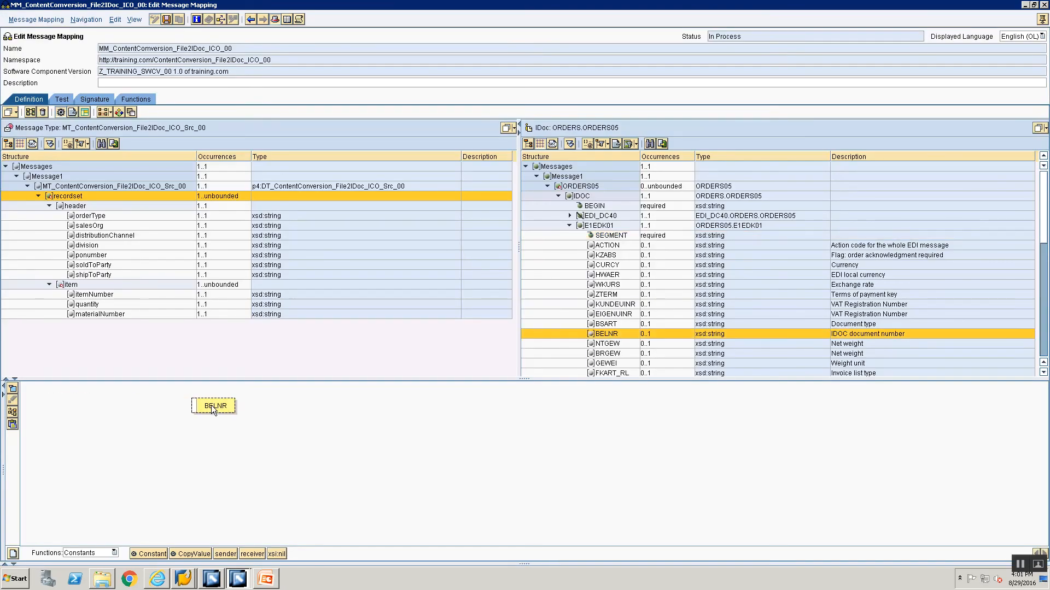
double_click(88, 255)
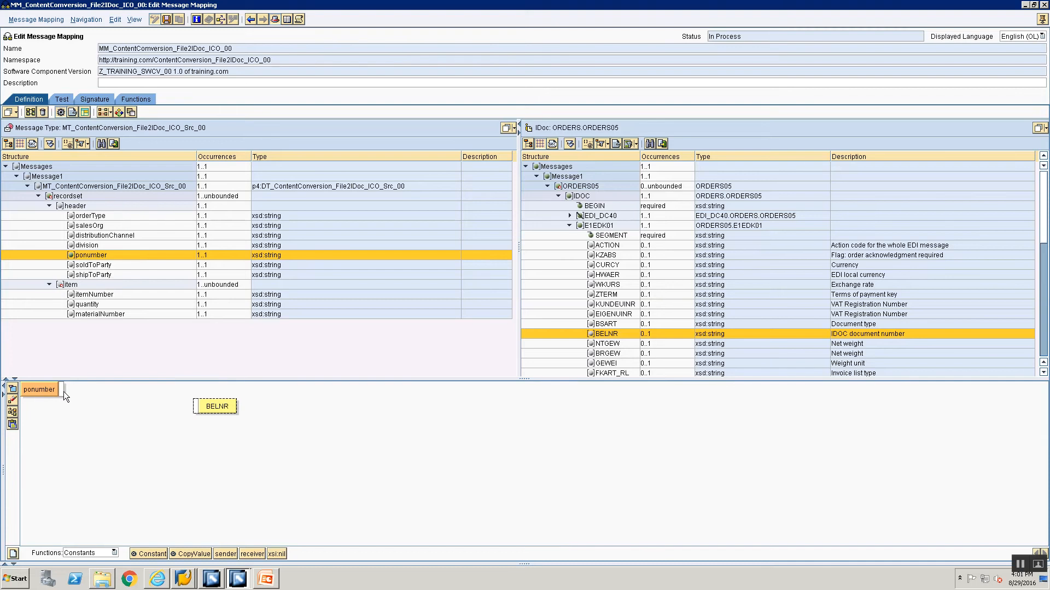
left_click_drag(61, 388, 195, 408)
Step: Check the E1EDK14 rules on the PowerPoint slide and duplicate the target E1EDK14 subtree three times
key("alt+Tab")
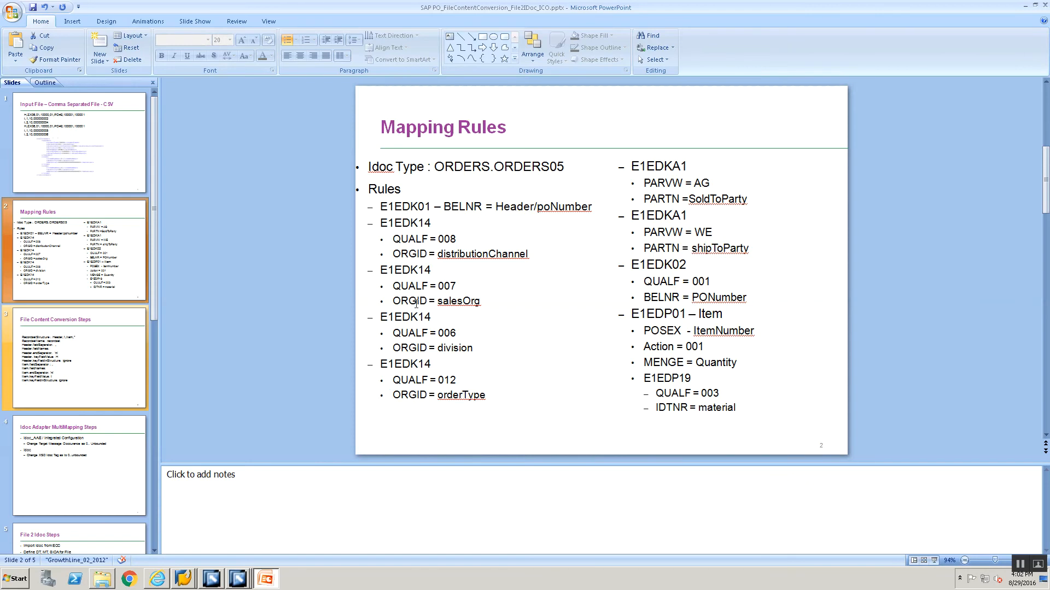
key("alt+Tab")
left_click(569, 225)
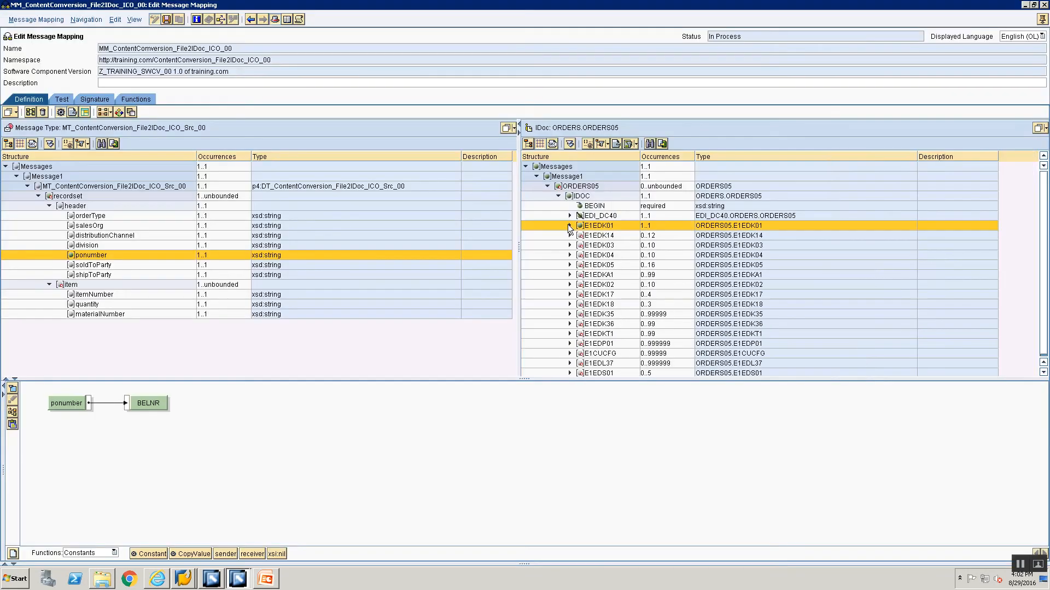
left_click(583, 240)
right_click(584, 240)
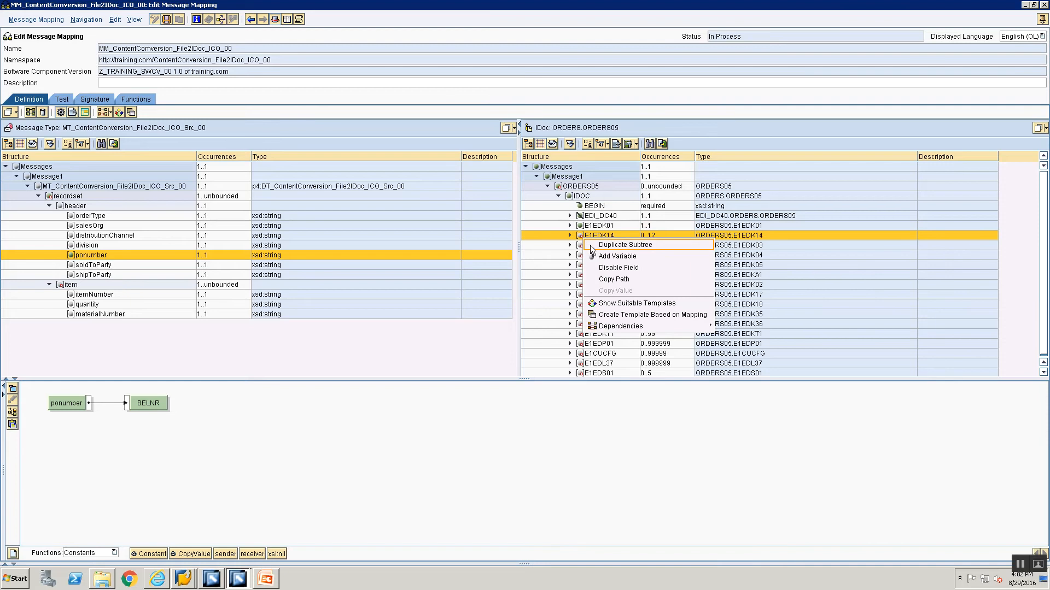
left_click(590, 245)
right_click(587, 239)
left_click(592, 242)
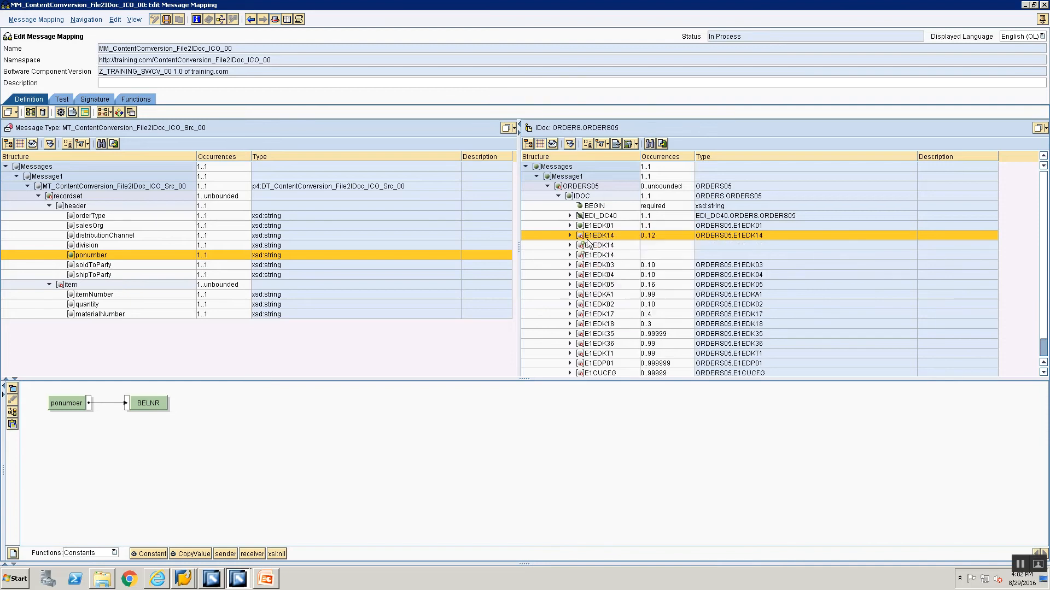
right_click(590, 241)
left_click(591, 241)
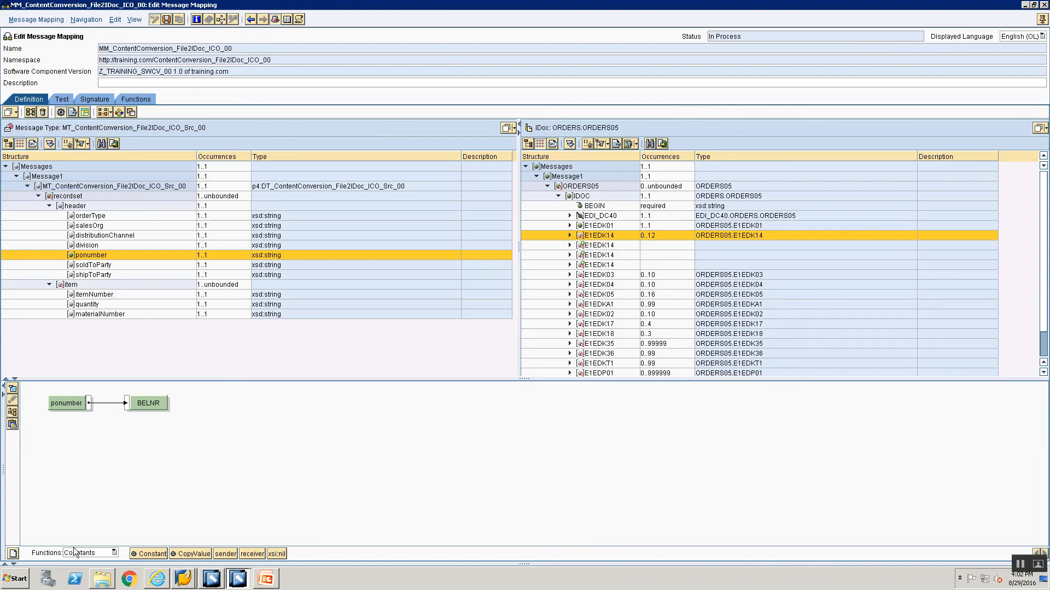
Step: Map a constant with an empty value to the first E1EDK14 target segment
left_click(617, 238)
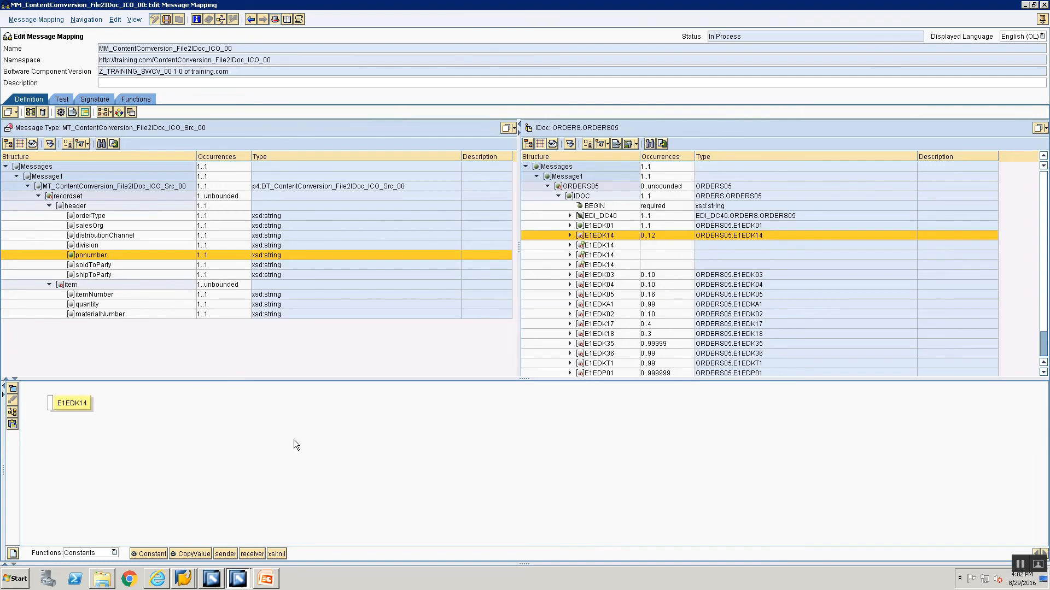
left_click_drag(154, 553, 52, 404)
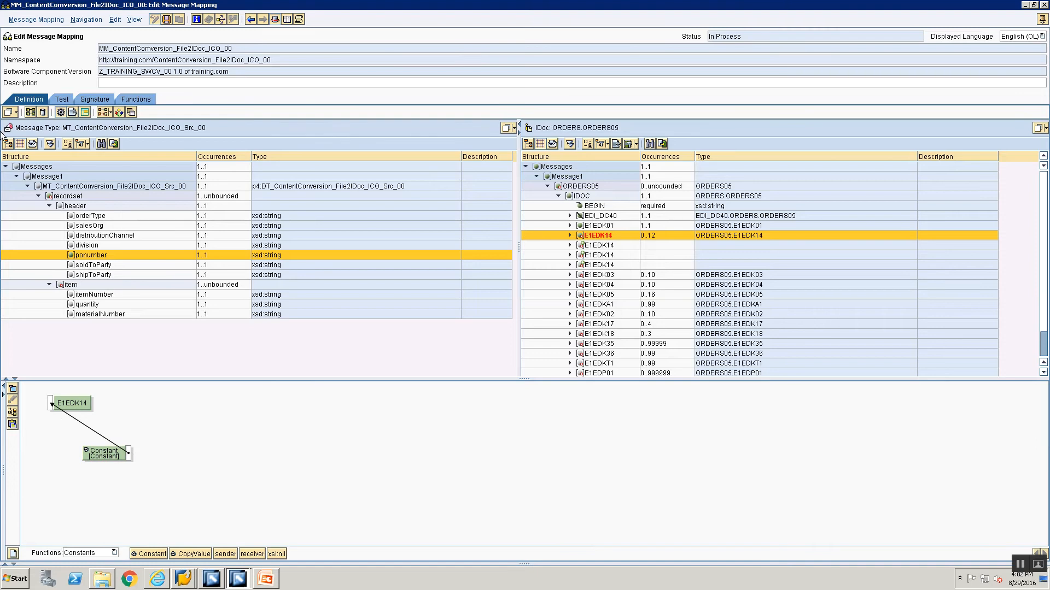
left_click(11, 413)
double_click(77, 406)
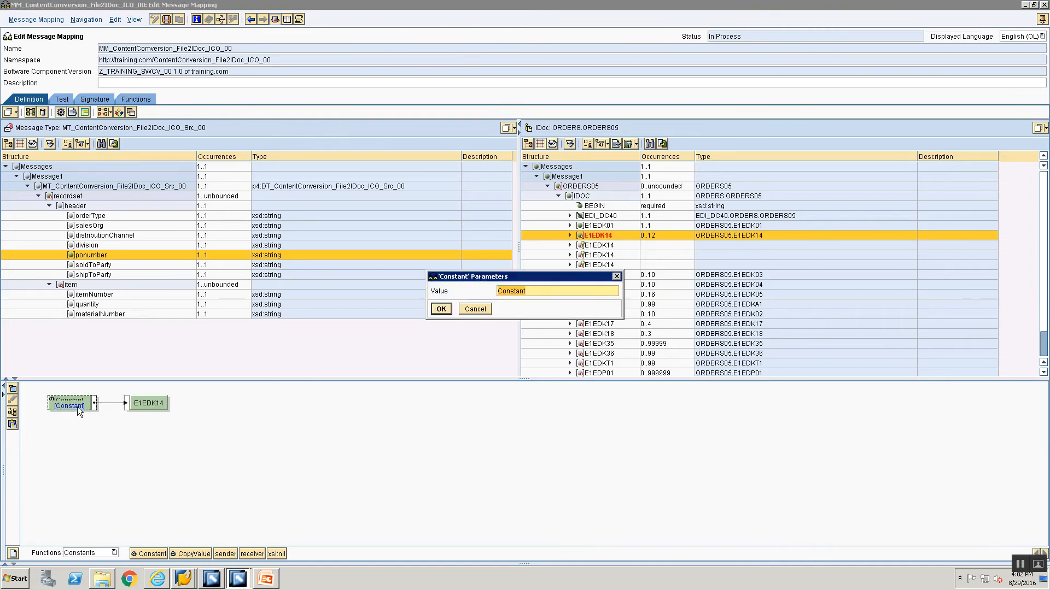
key("BackSpace")
left_click(440, 308)
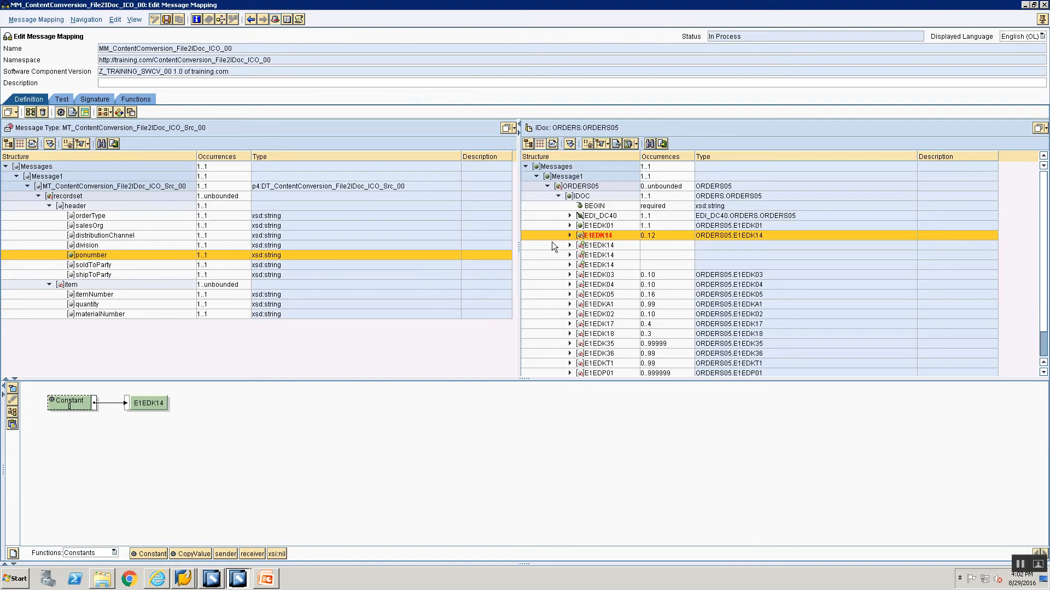
Step: Map a constant to the SEGMENT attribute of the first E1EDK14 target segment
left_click(569, 235)
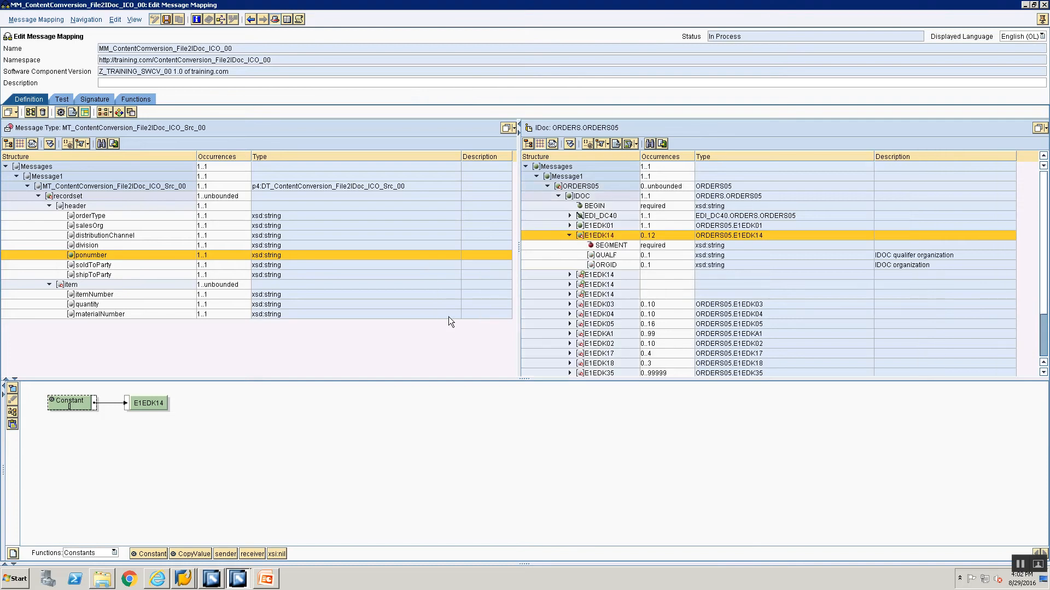
left_click(603, 247)
left_click_drag(137, 556, 52, 403)
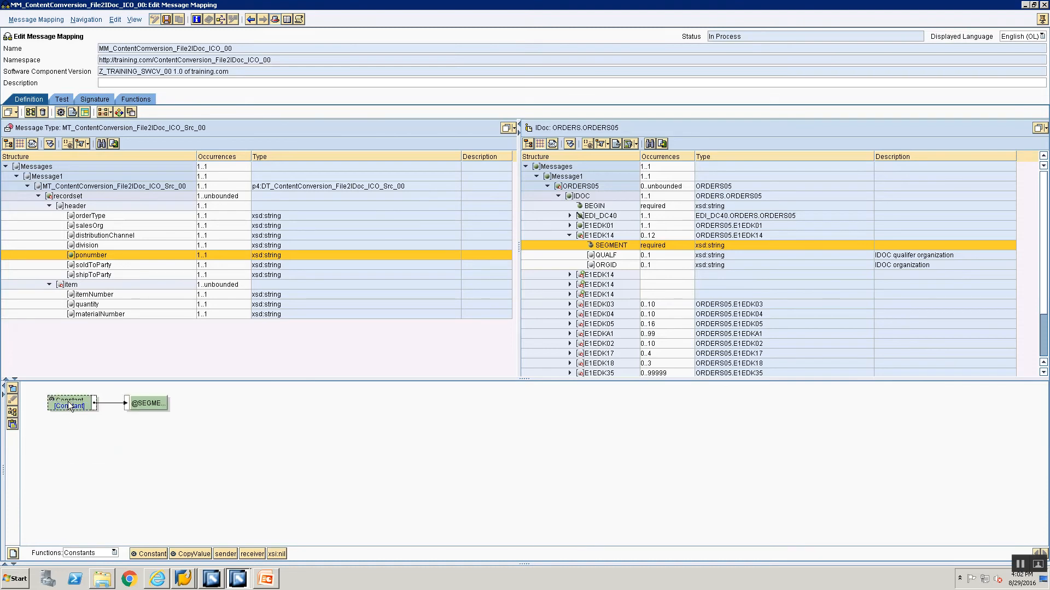
double_click(70, 405)
left_click(441, 309)
Step: Check the first E1EDK14 rule on the PowerPoint Mapping Rules slide and map a constant with value 008 to its QUALF field
key("alt+Tab")
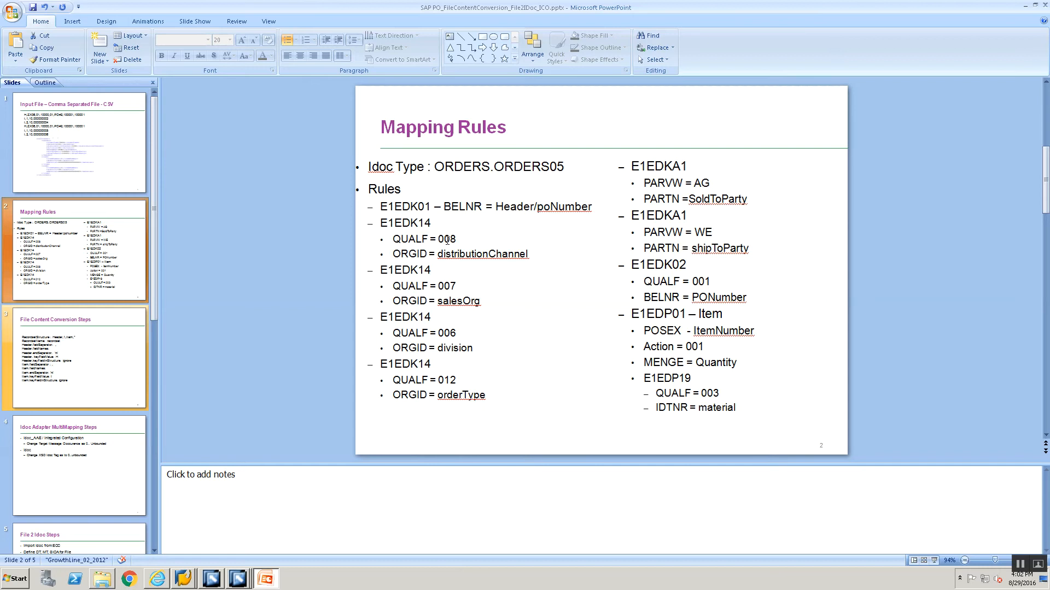
key("alt+Tab")
left_click(606, 256)
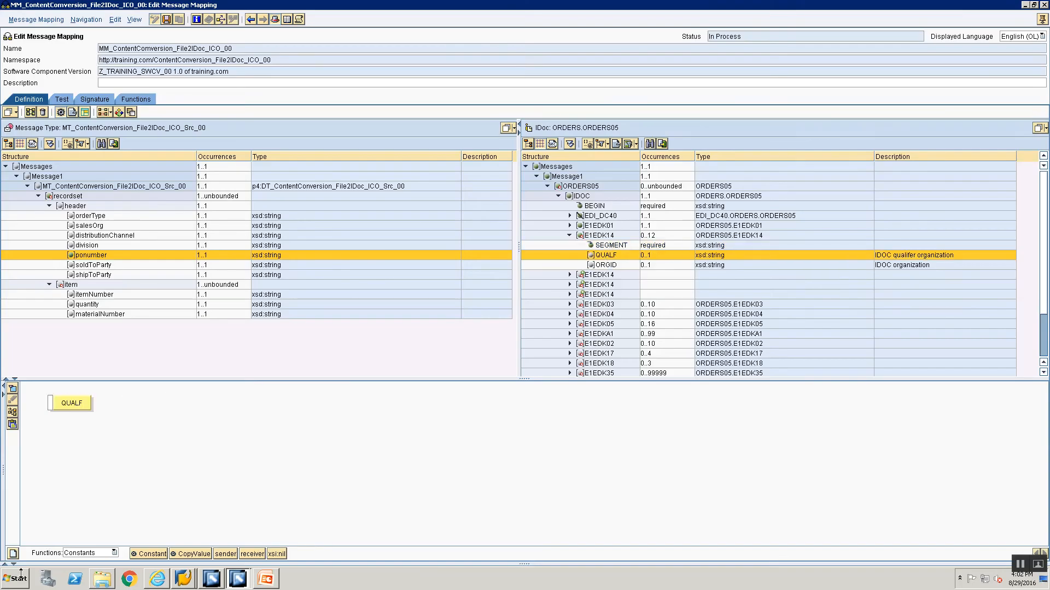
left_click_drag(144, 554, 50, 402)
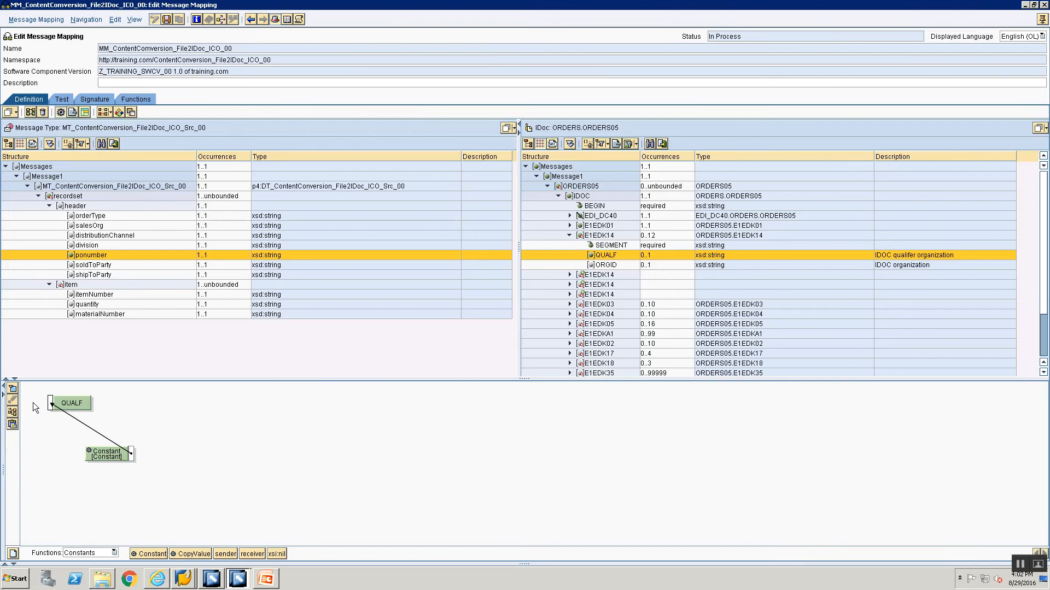
left_click(14, 412)
double_click(88, 408)
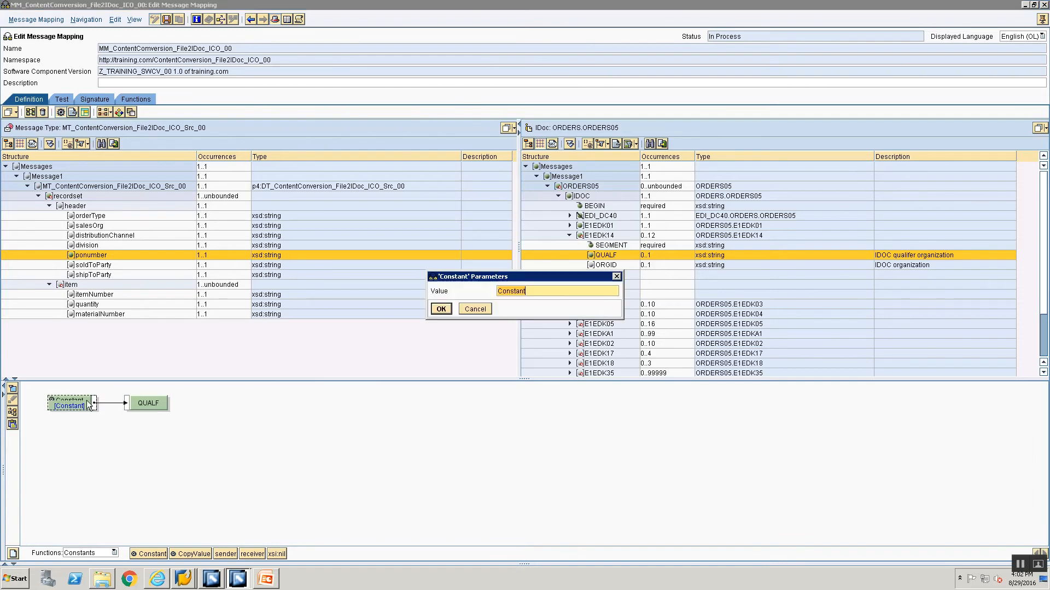
type("008")
key("Return")
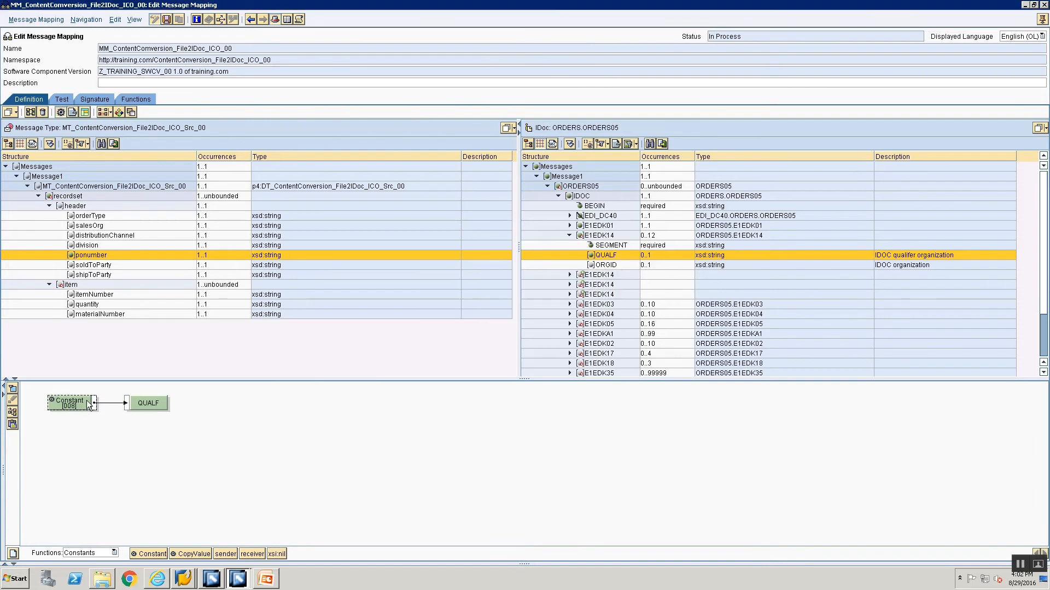
Step: Check the ORGID rule on the PowerPoint slide and open the first E1EDK14's ORGID field for mapping, making room for a source field
key("alt+Tab")
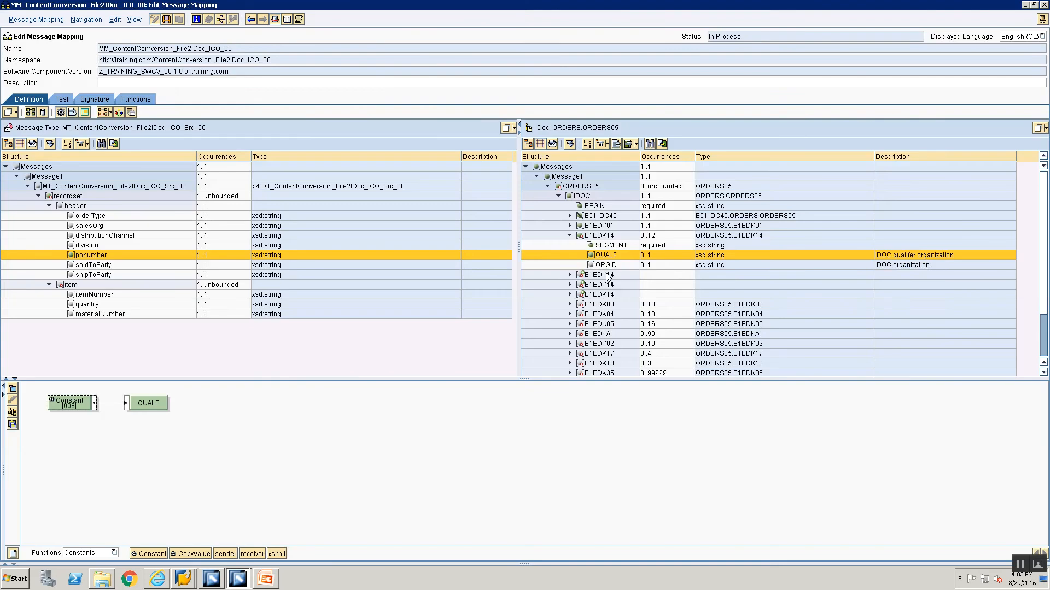
double_click(605, 266)
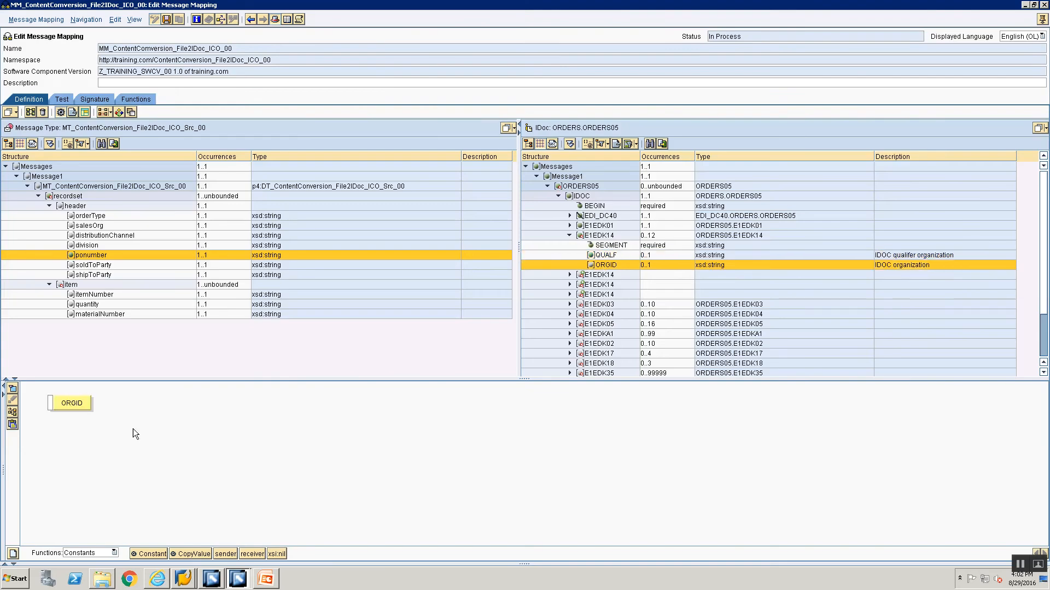
left_click_drag(66, 401, 256, 410)
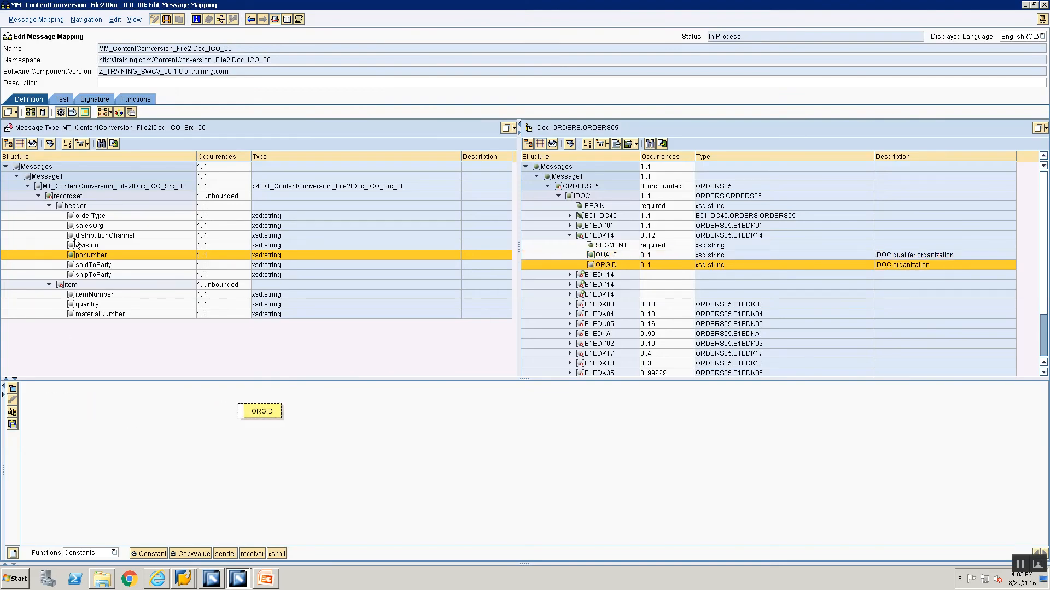
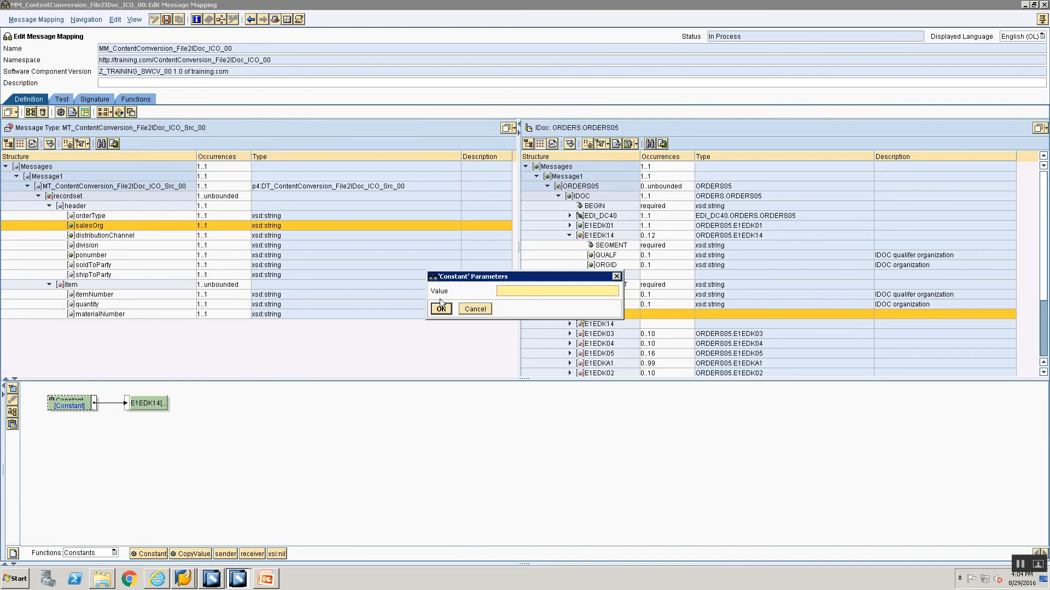
Step: Confirm the empty constant for the third E1EDK14 target segment and map a constant with value 1 to its SEGMENT attribute
left_click(440, 309)
left_click(569, 314)
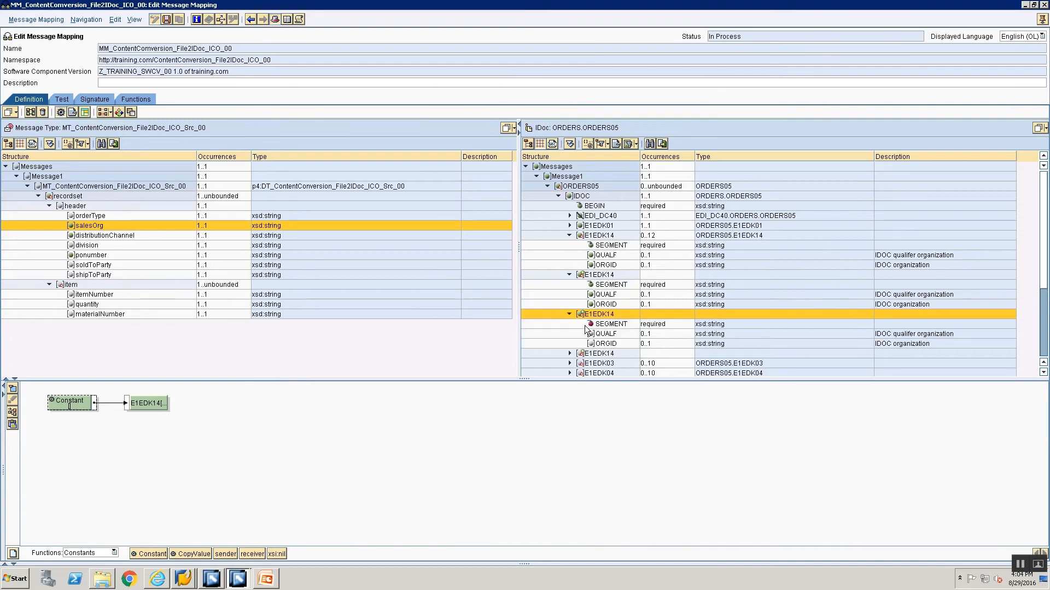
left_click(593, 325)
left_click_drag(146, 554, 46, 401)
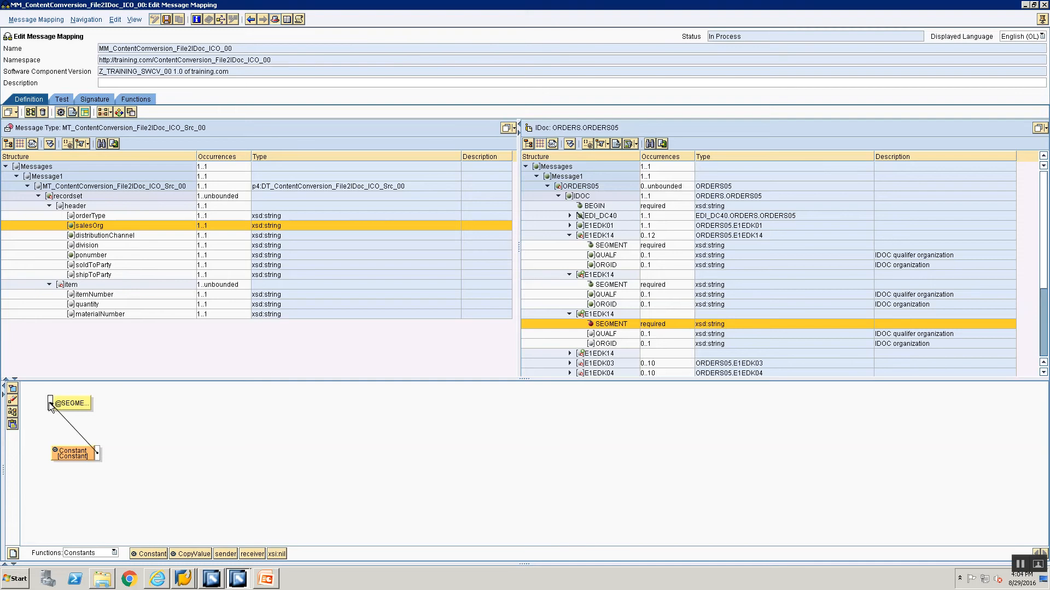
double_click(73, 409)
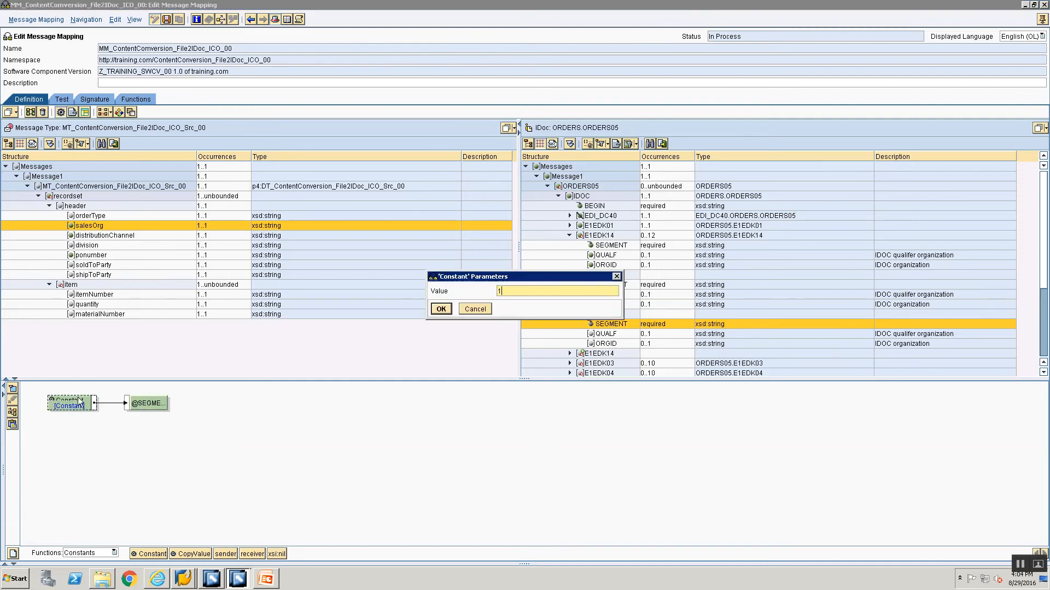
type("1")
left_click(435, 310)
Step: Check the third E1EDK14 rule on the PowerPoint slide and map a constant with value 006 to its QUALF field
key("alt+Tab")
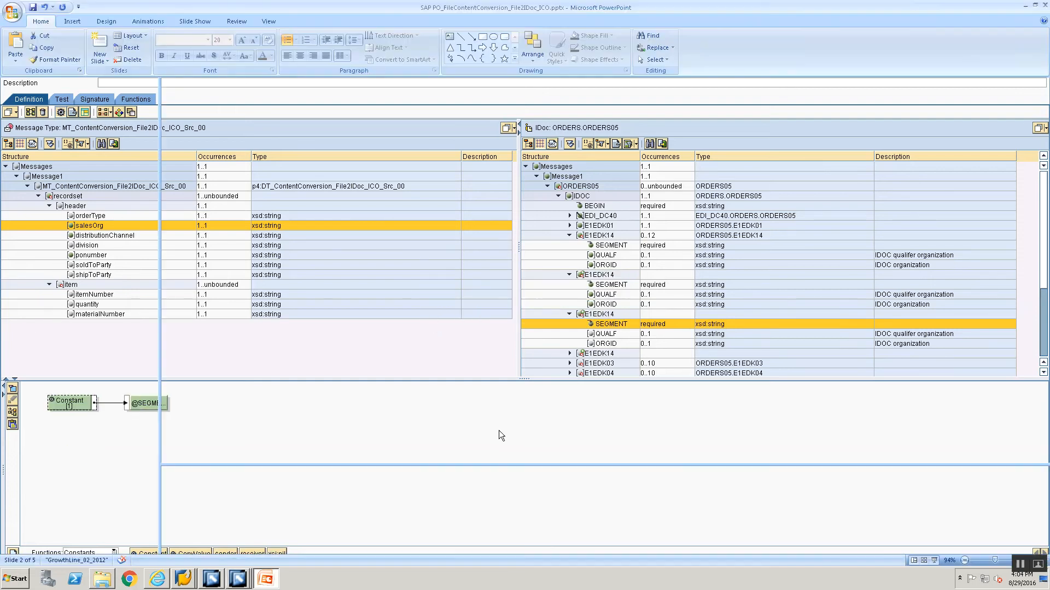
key("alt+Tab")
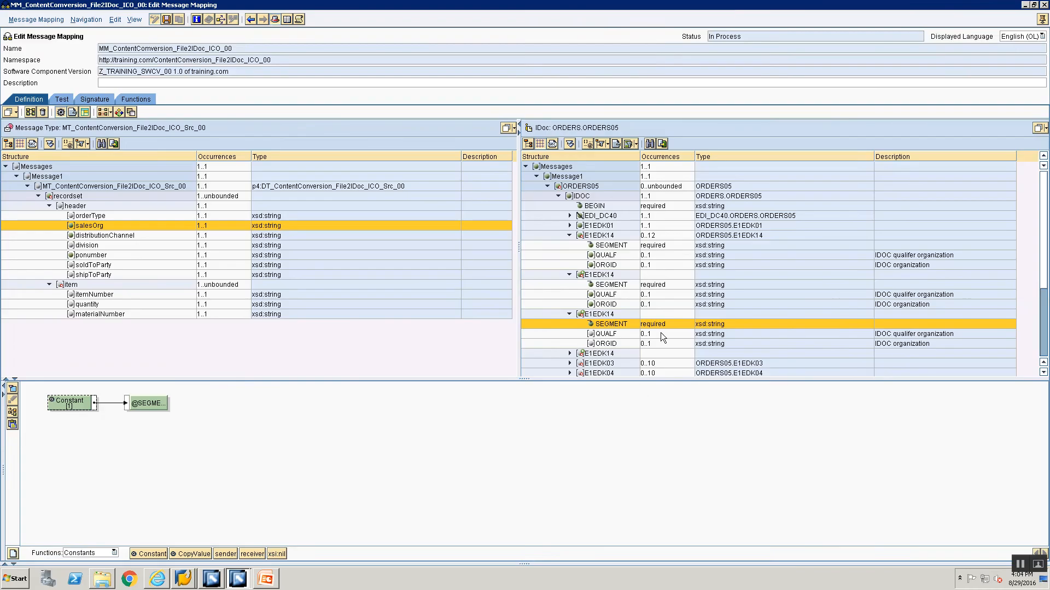
left_click(605, 336)
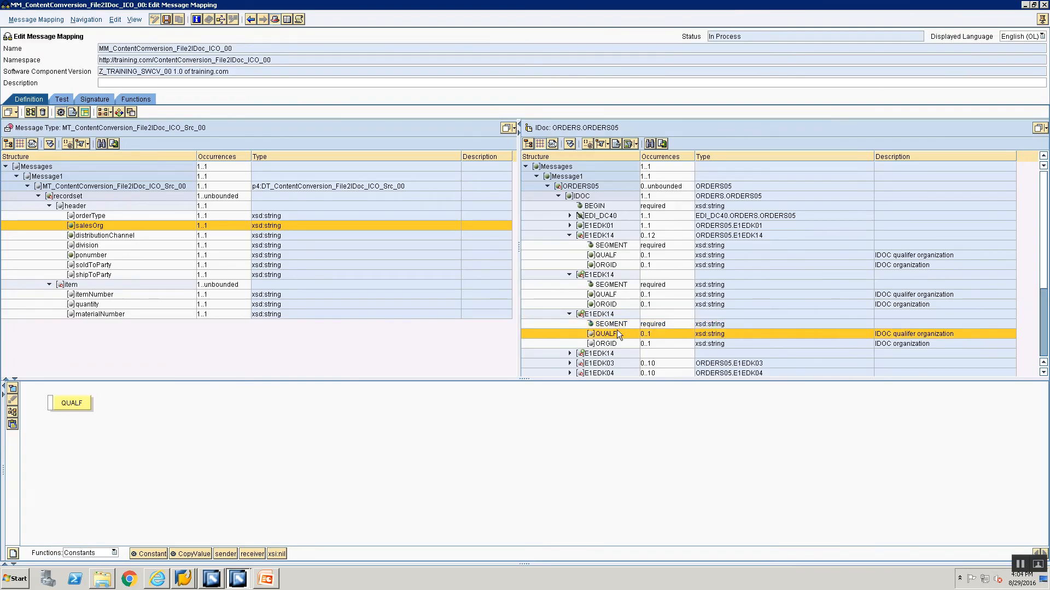
key("alt+Tab")
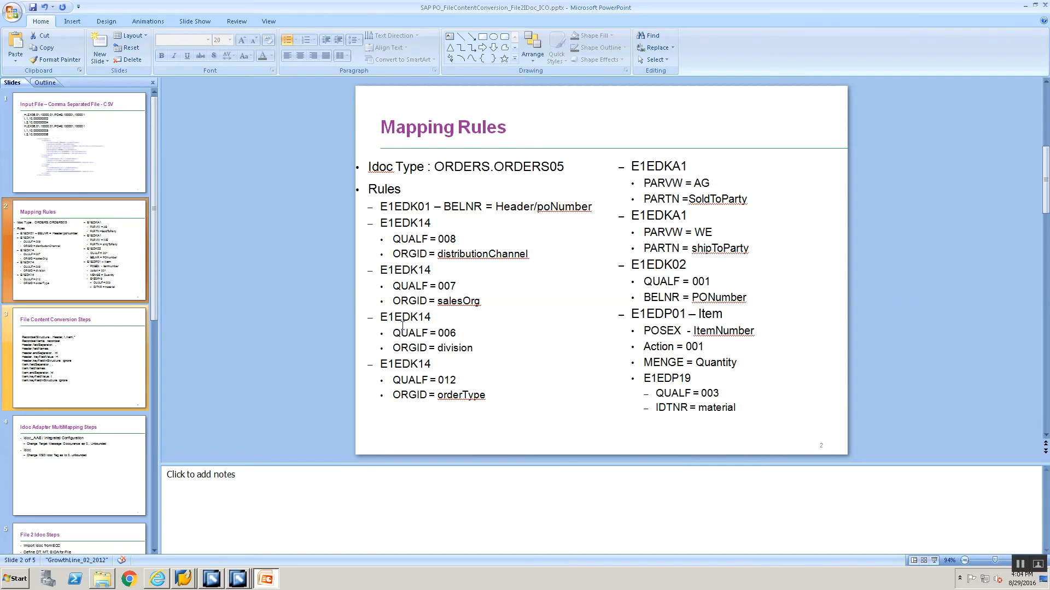
key("alt+Tab")
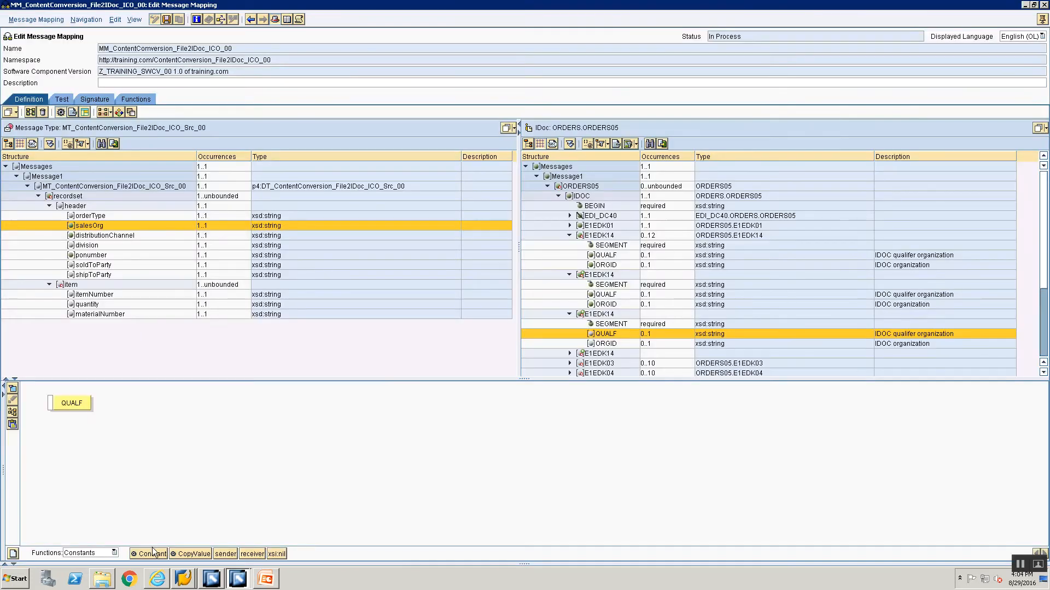
left_click_drag(153, 552, 51, 403)
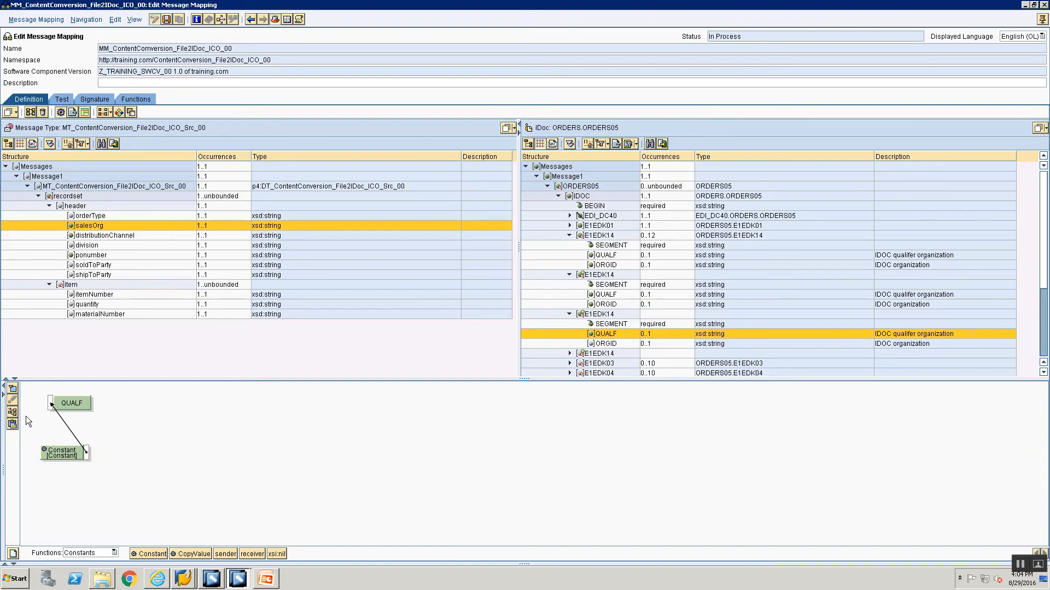
double_click(70, 406)
type("006")
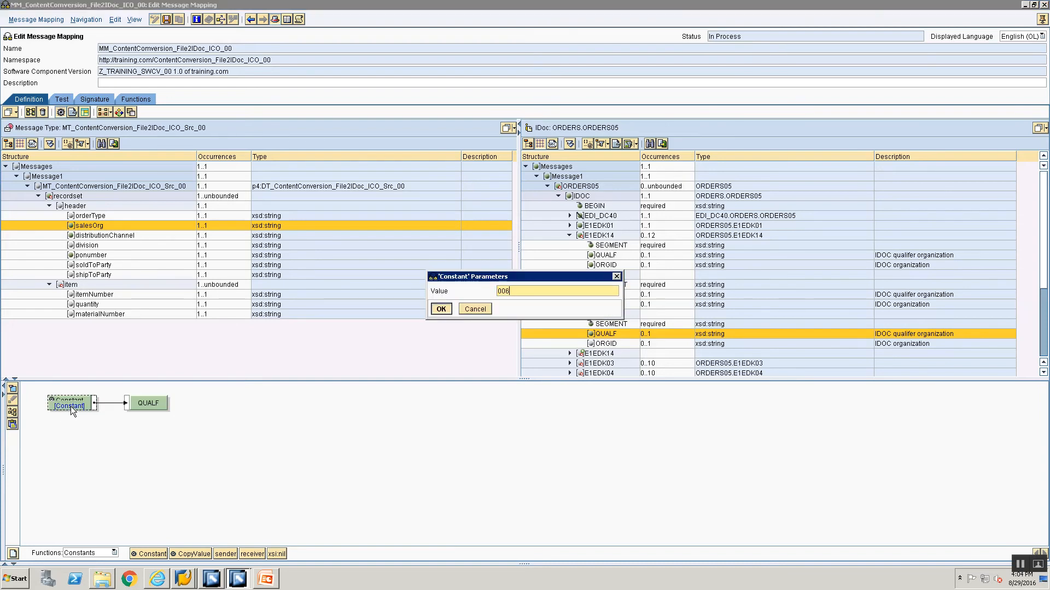
key("Return")
Step: Check the ORGID rule on the PowerPoint slide and map source field division to the third E1EDK14's ORGID field
key("alt+Tab")
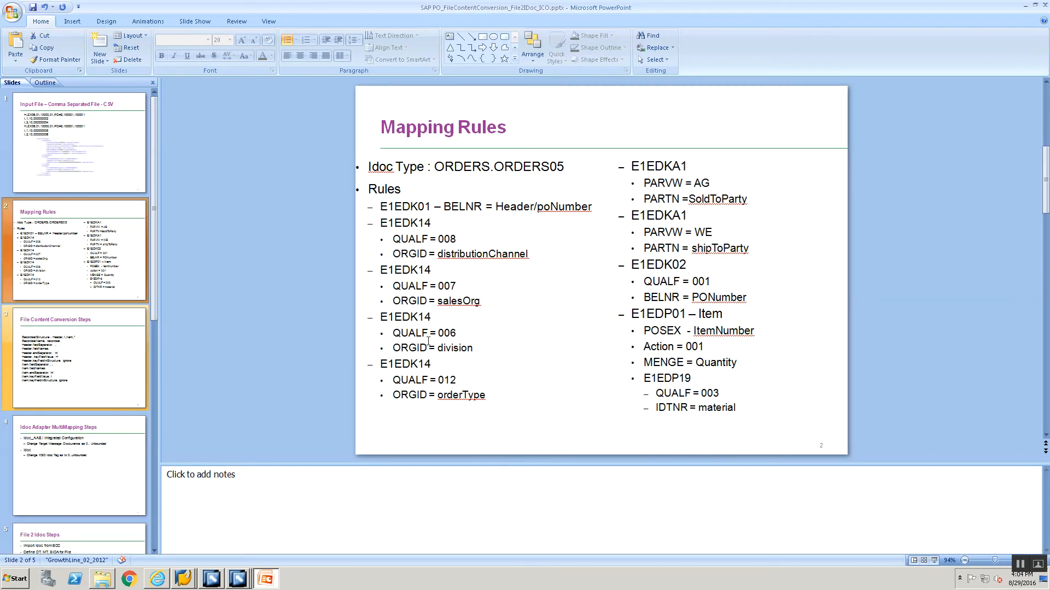
key("alt+Tab")
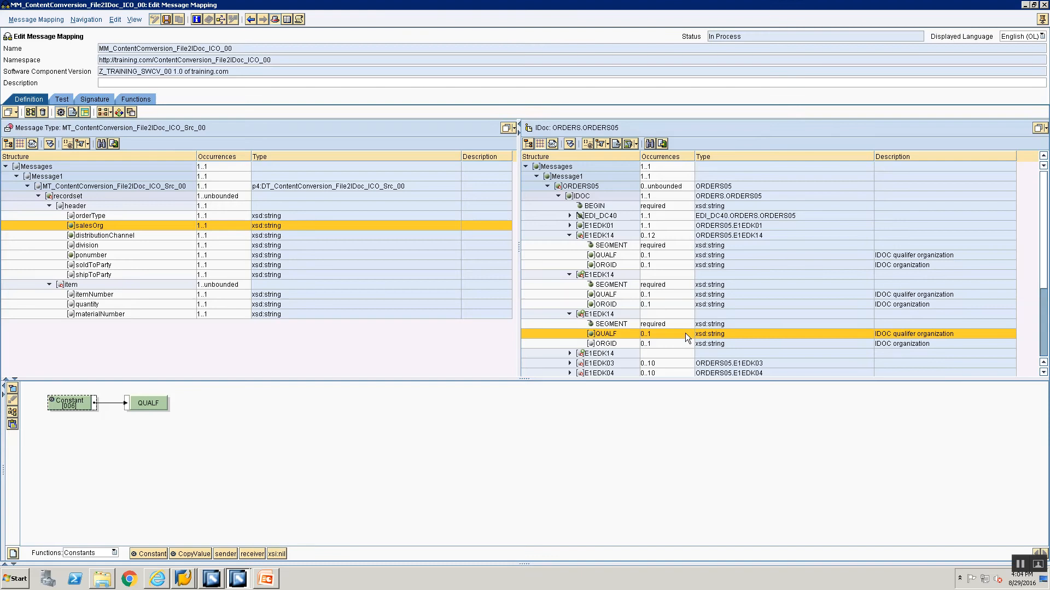
left_click(597, 343)
left_click_drag(76, 405, 254, 416)
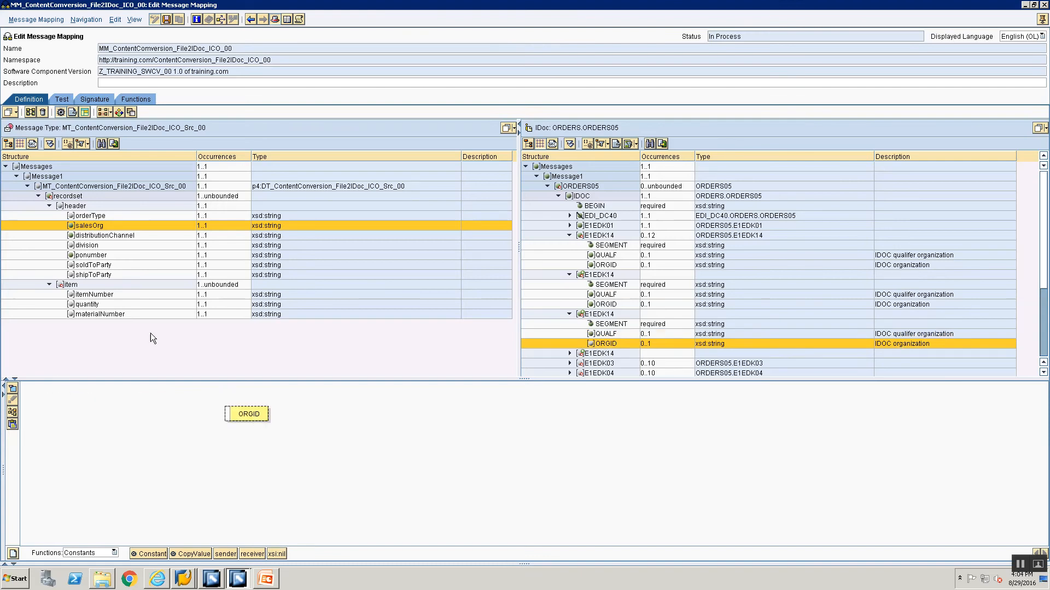
double_click(83, 245)
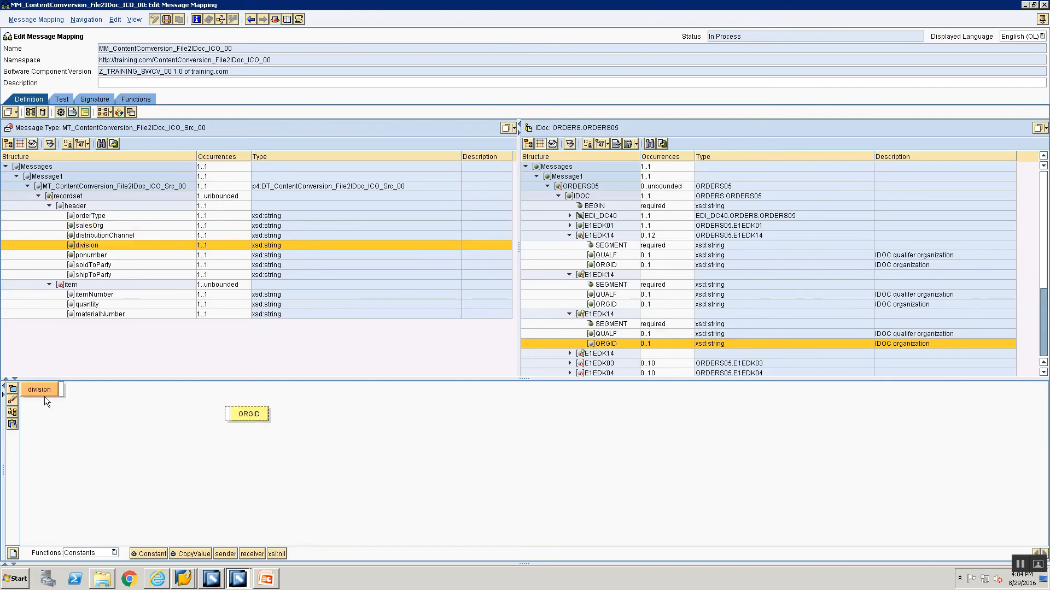
left_click_drag(60, 389, 227, 415)
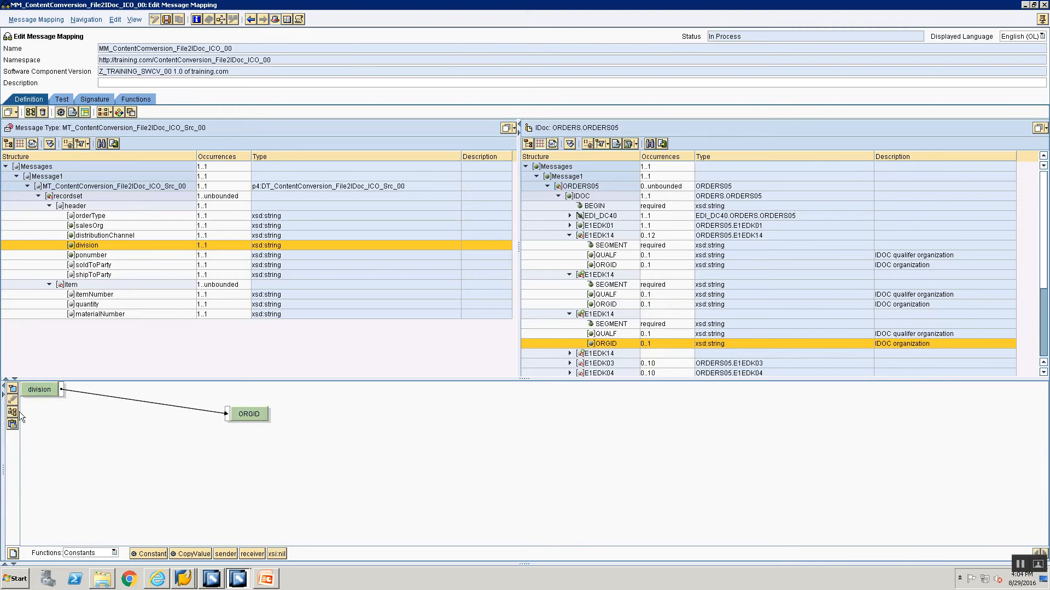
left_click(13, 412)
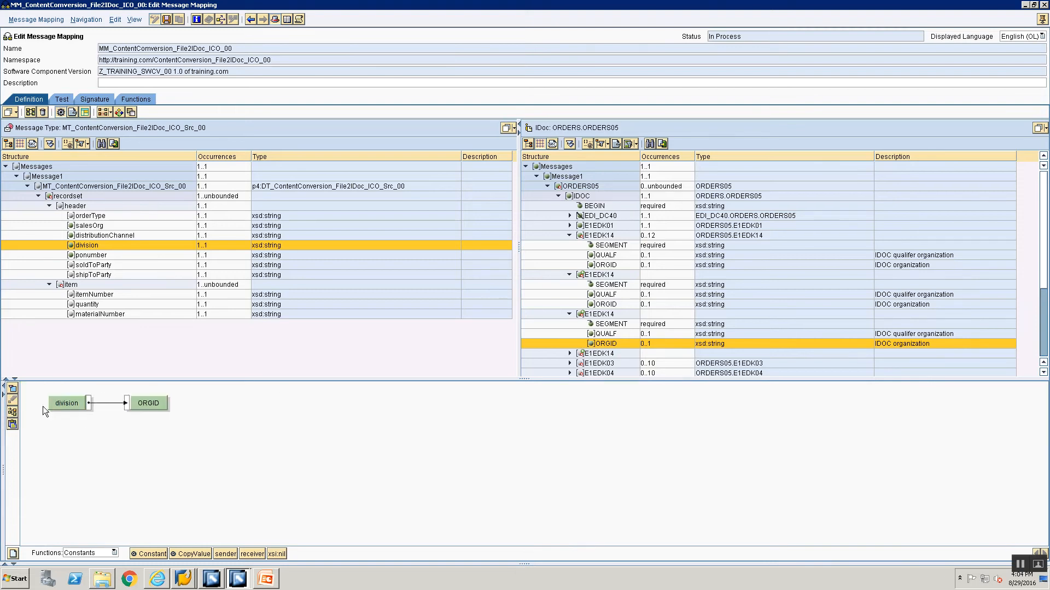
Step: Check the fourth E1EDK14 rule on the PowerPoint slide and map a constant with an empty value to that target segment
left_click(601, 350)
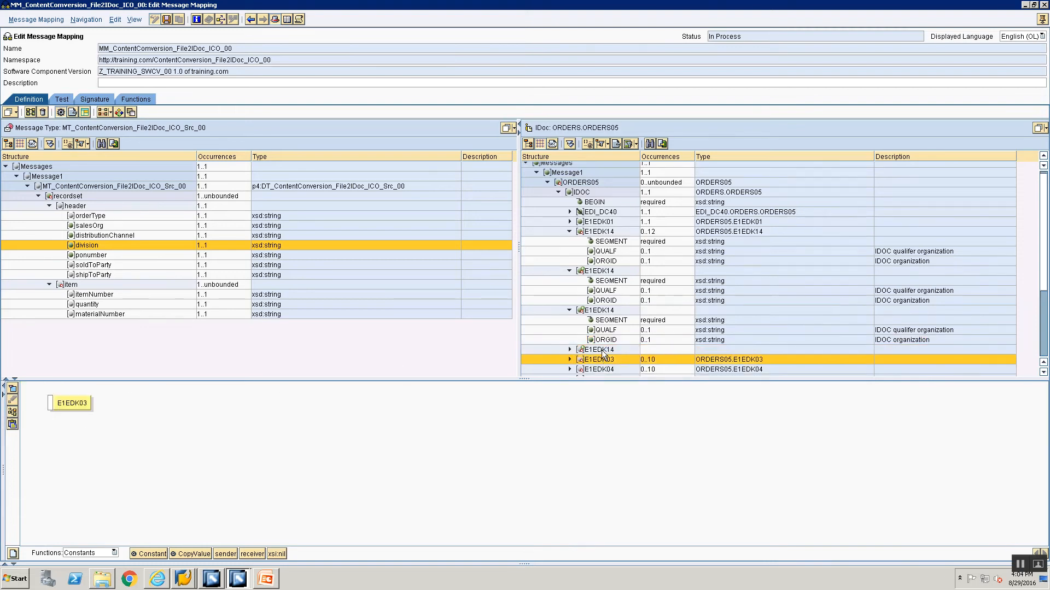
key("alt+Tab")
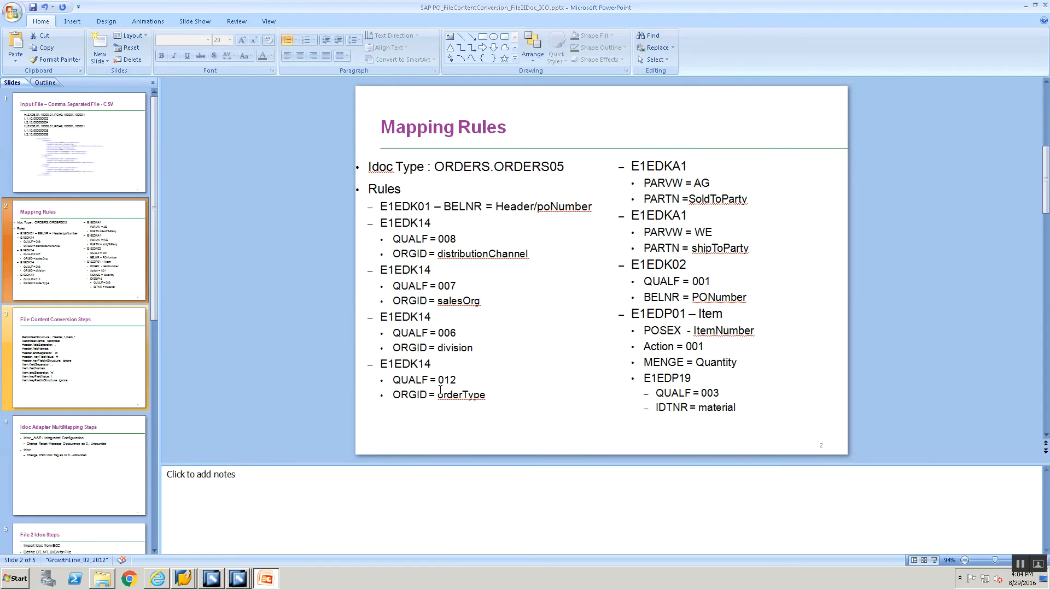
key("alt+Tab")
left_click_drag(146, 556, 51, 403)
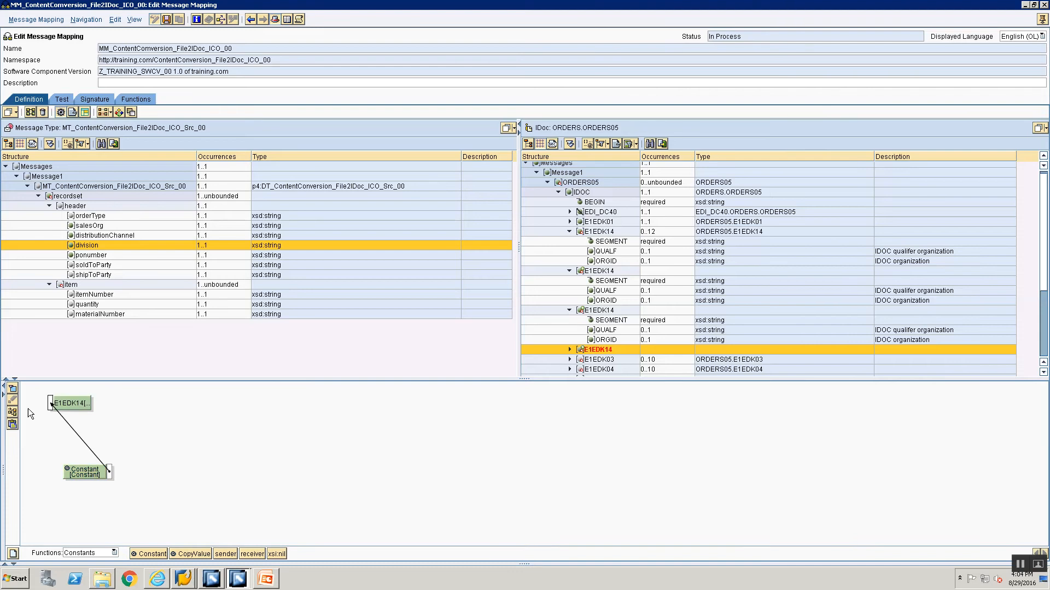
left_click(15, 414)
double_click(62, 410)
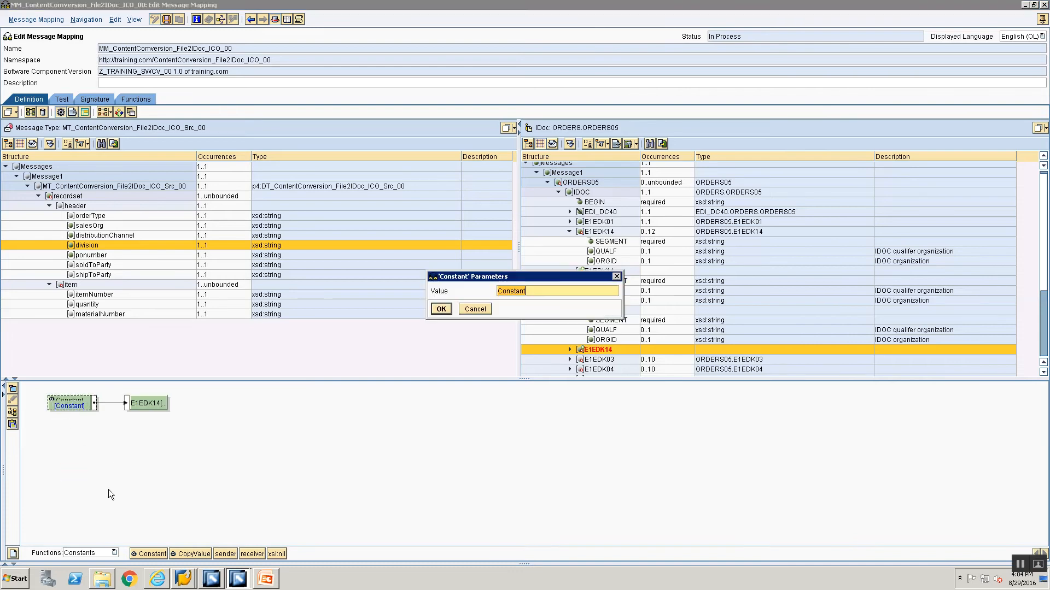
left_click(440, 309)
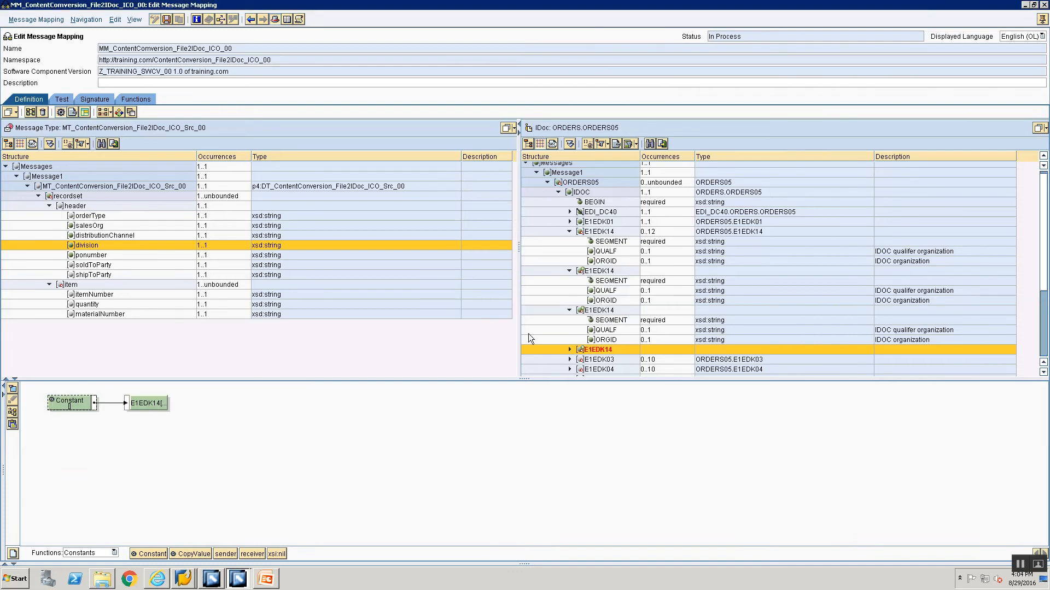
Step: Map a constant with value 1 to the SEGMENT attribute of the fourth E1EDK14 target segment
left_click(569, 349)
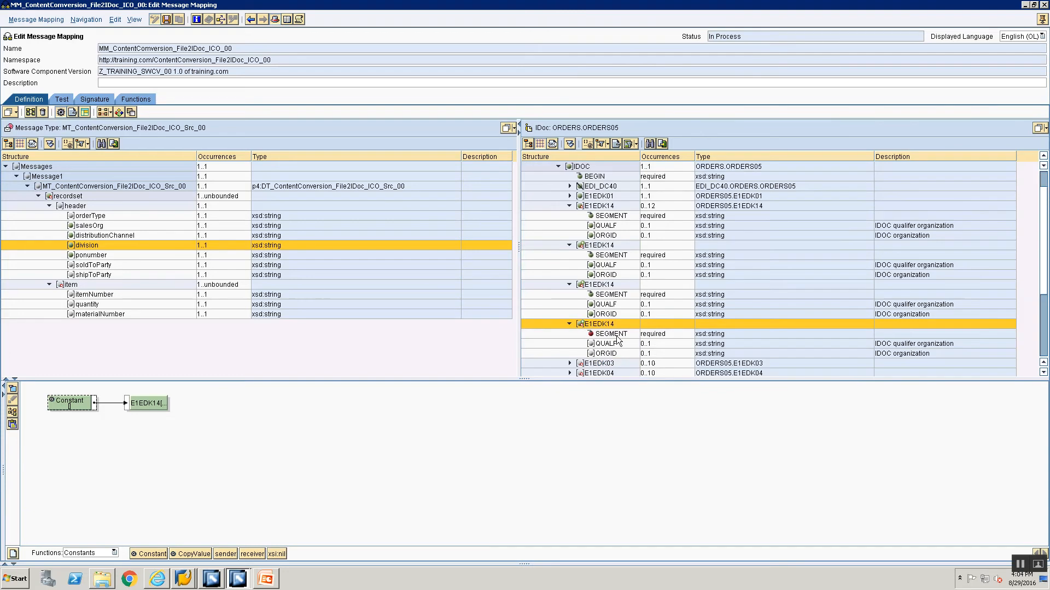
left_click(616, 335)
left_click_drag(134, 554, 50, 403)
left_click(17, 414)
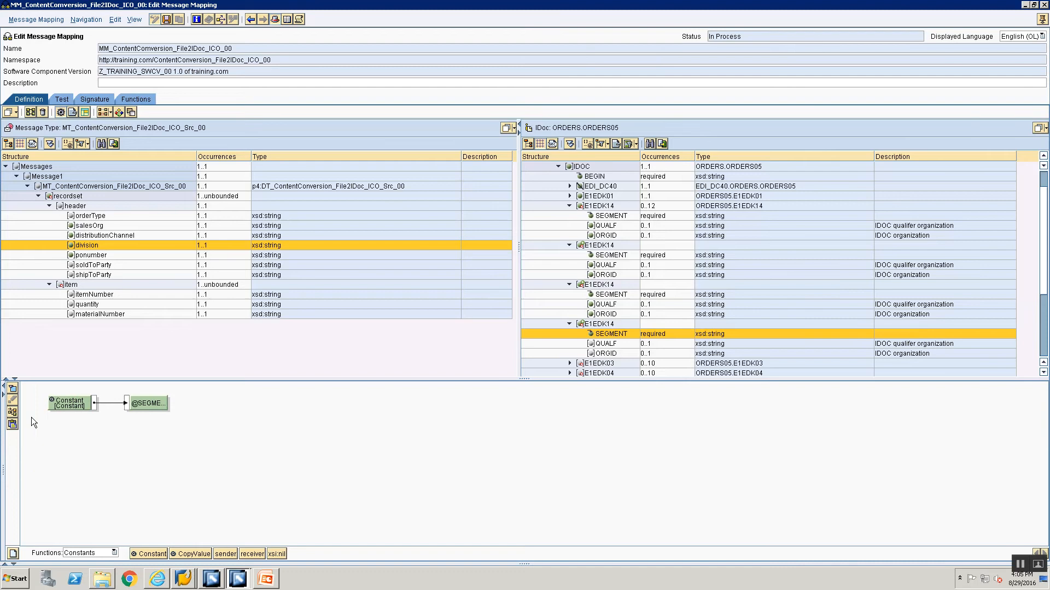
double_click(68, 405)
type("1")
left_click(433, 310)
Step: Check the fourth E1EDK14 rule on the PowerPoint slide and map a constant with value 012 to its QUALF field
left_click(603, 344)
key("alt+Tab")
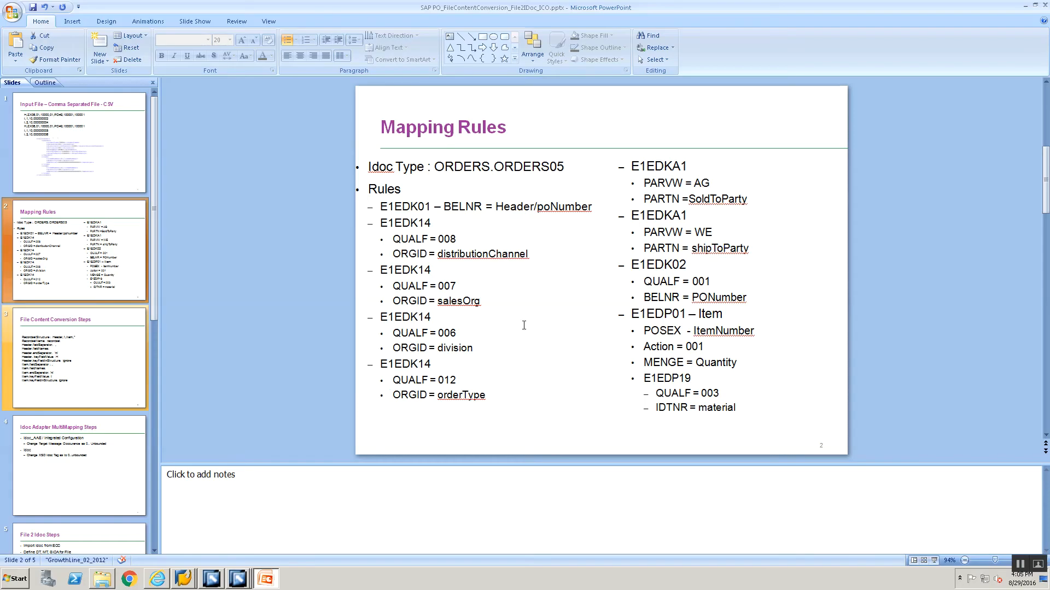
key("alt+Tab")
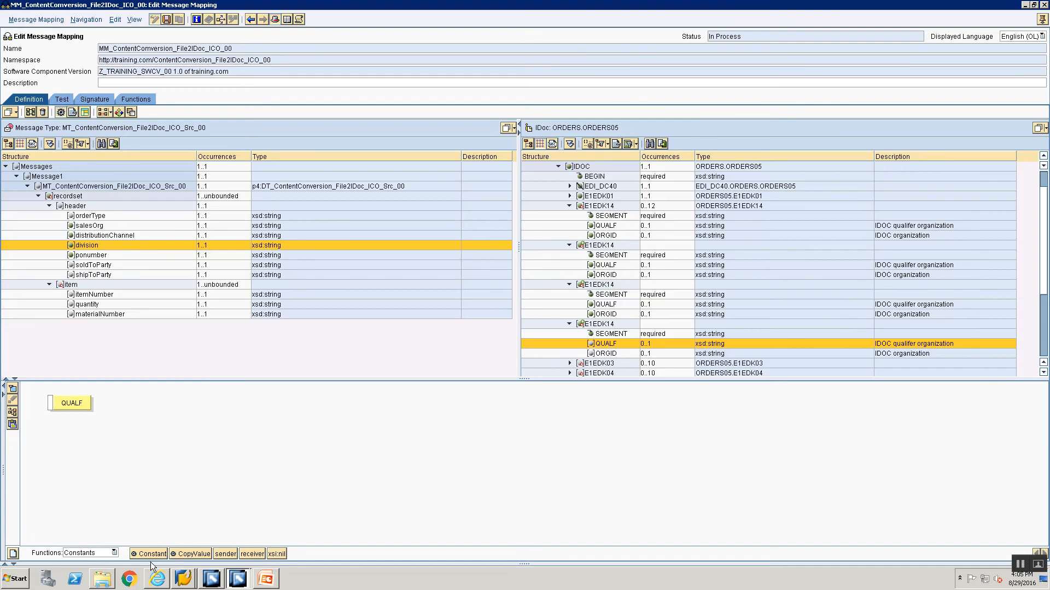
mouse_move(149, 555)
left_mouse_down()
mouse_move(77, 499)
mouse_move(59, 405)
mouse_move(50, 403)
left_mouse_up()
left_click(12, 413)
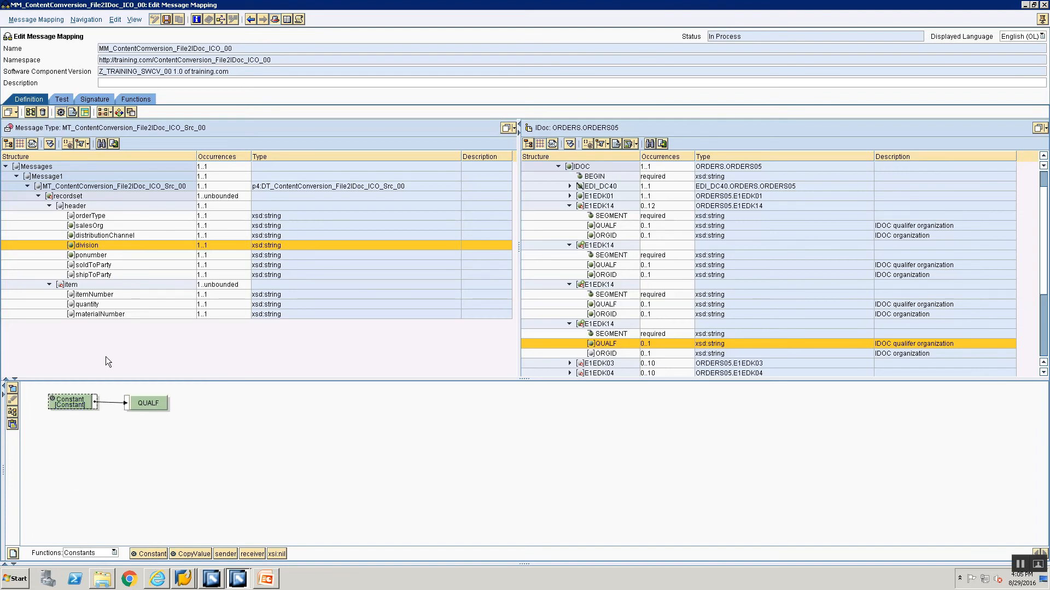
double_click(74, 402)
type("012")
key("Return")
Step: Check the ORGID rule on the PowerPoint slide and map source field orderType to the fourth E1EDK14's ORGID field
key("alt+Tab")
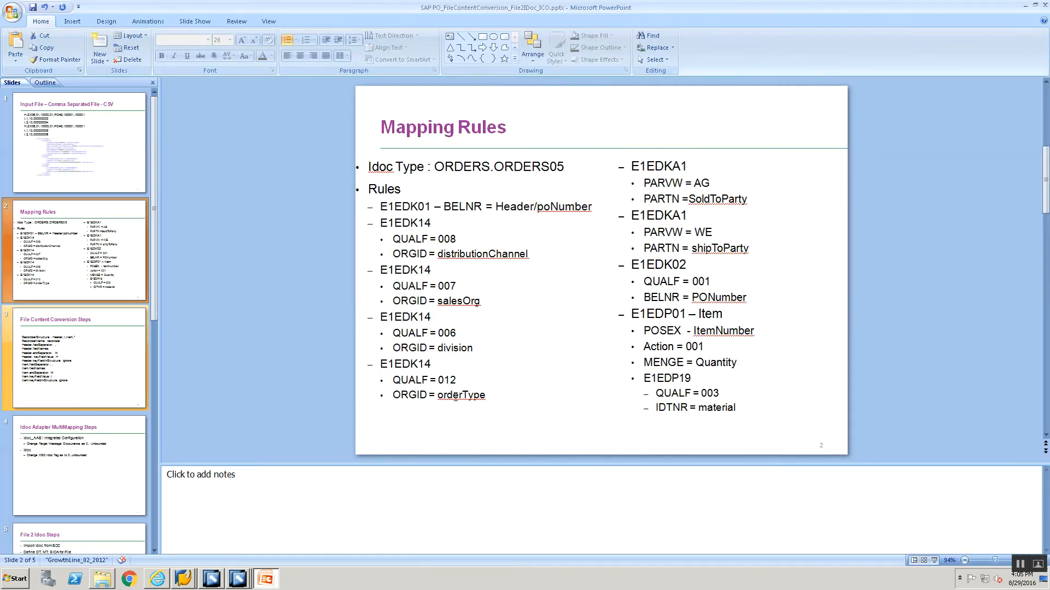
key("alt+Tab")
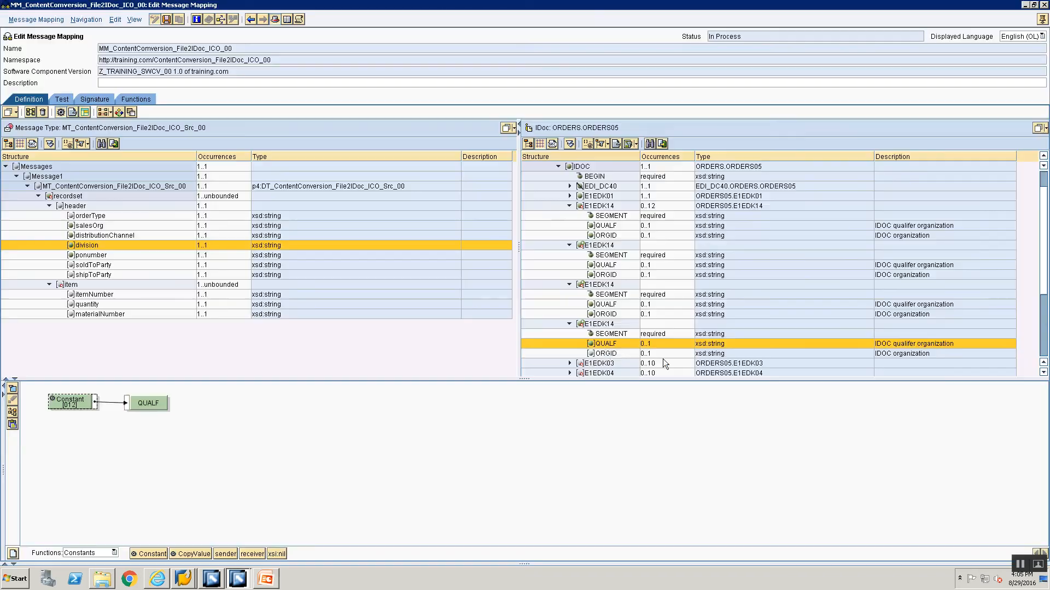
left_click(605, 353)
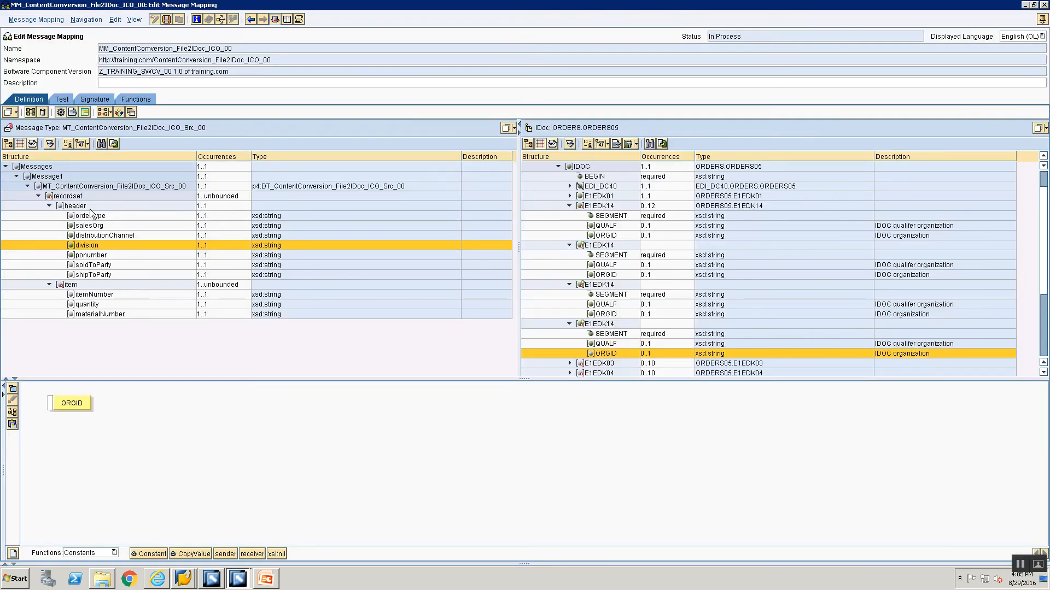
left_click_drag(89, 215, 120, 405)
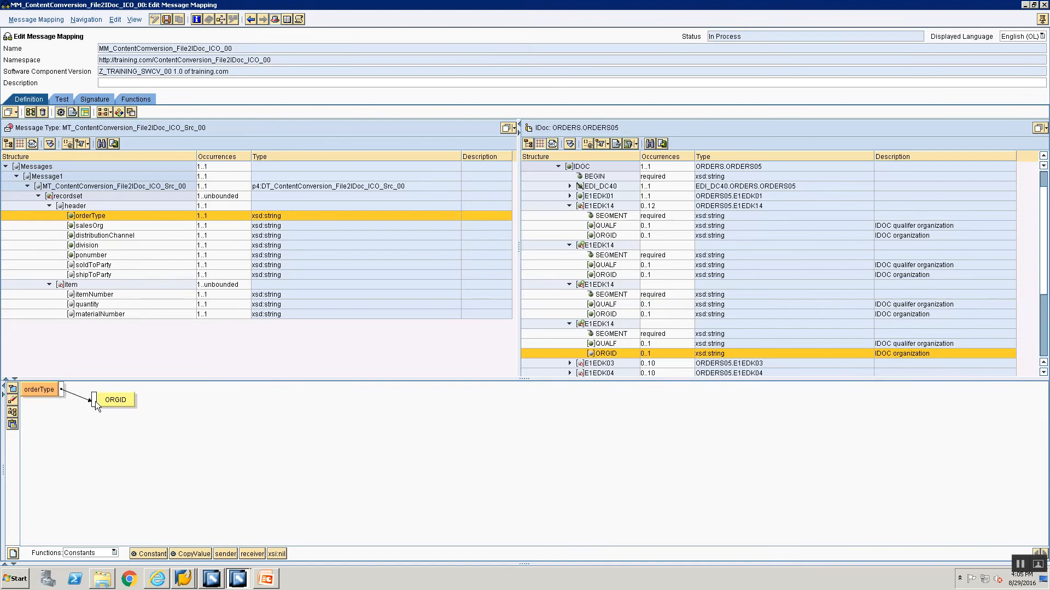
left_click_drag(95, 401, 96, 402)
left_click(13, 412)
Step: Check the E1EDKA1 rules on the PowerPoint slide and collapse the message mapping's header details to enlarge the structure area
key("alt+Tab")
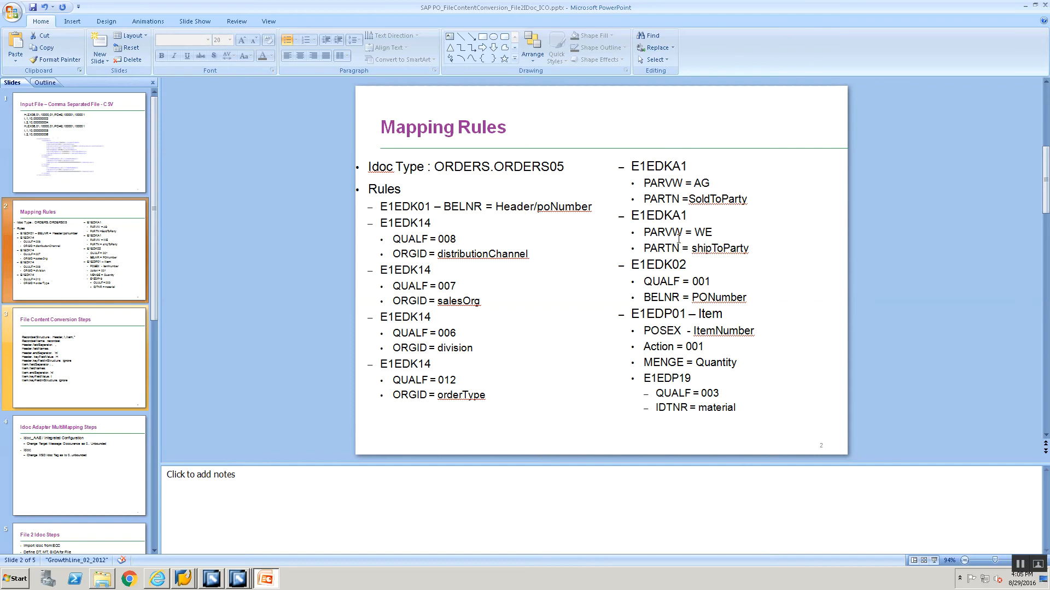
key("alt+Tab")
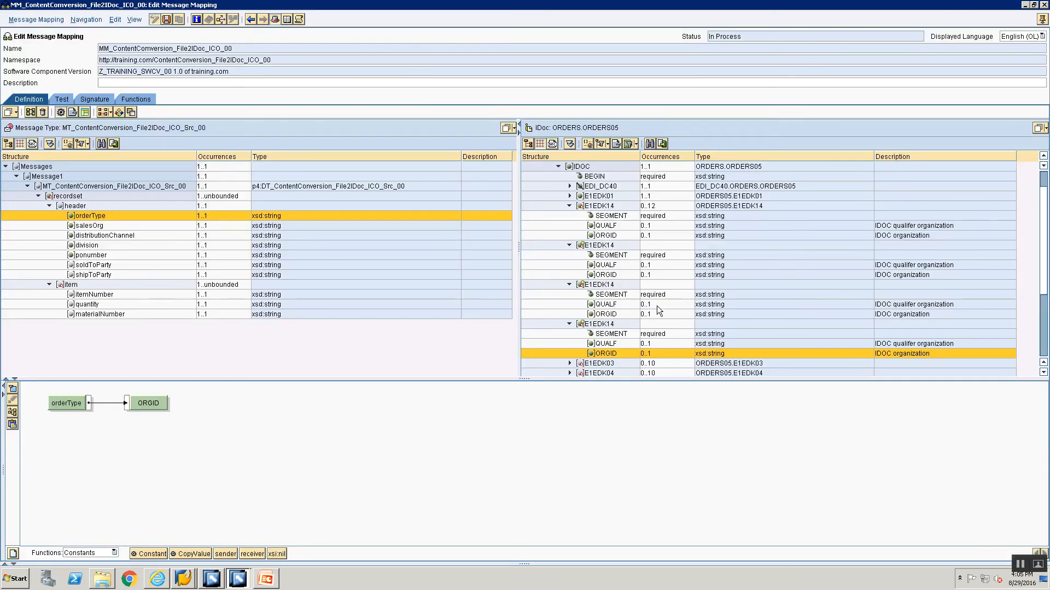
scroll(1042, 227, "down", 1)
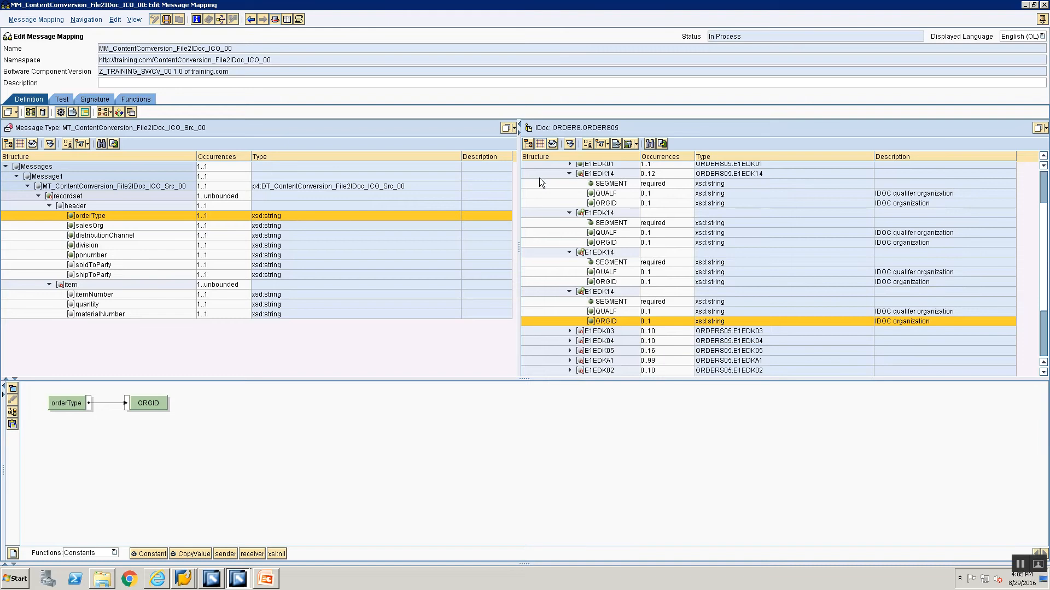
left_click(286, 18)
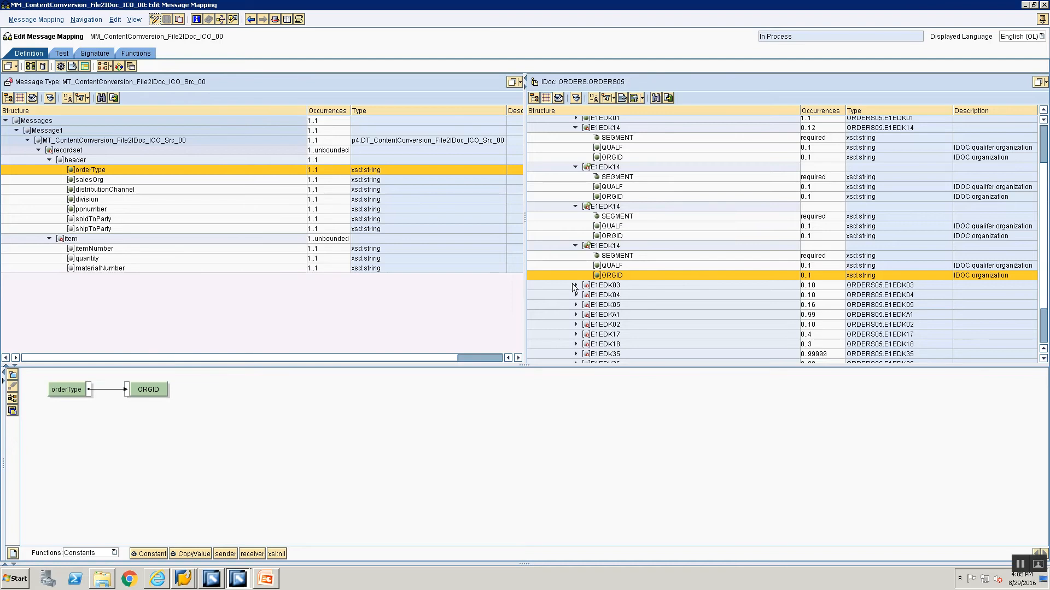
Step: Compare the target's E1EDKA1 segment with the rules on the PowerPoint slide and duplicate its subtree
left_click(586, 315)
key("alt+Tab")
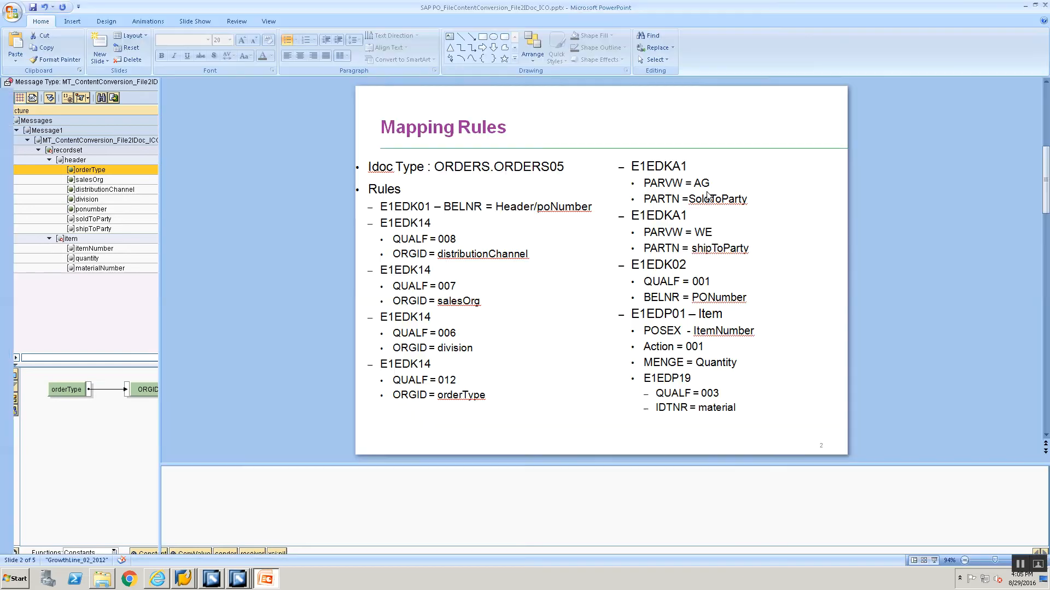
key("alt+Tab")
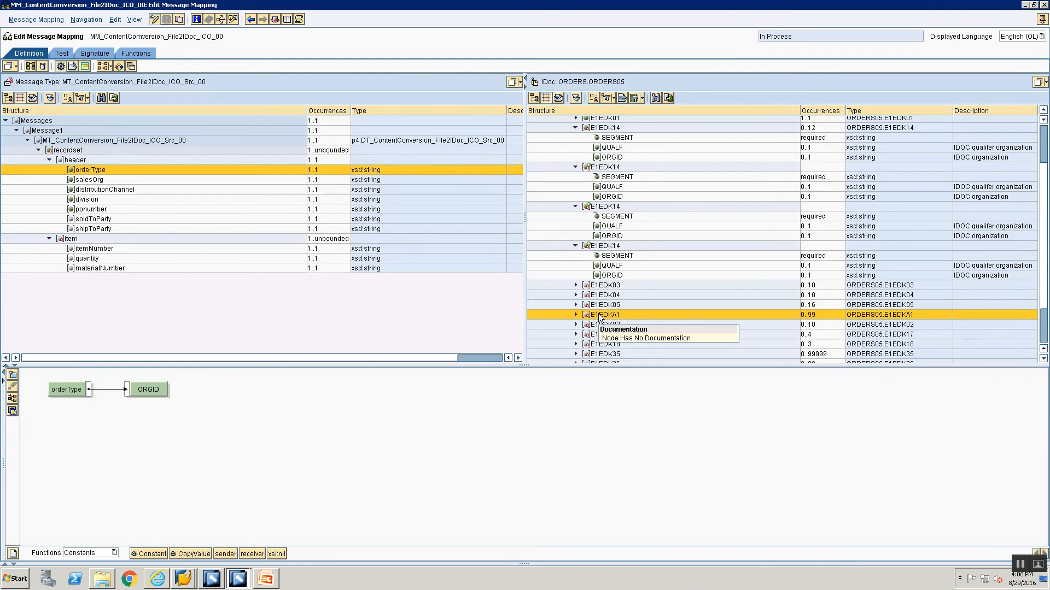
right_click(599, 319)
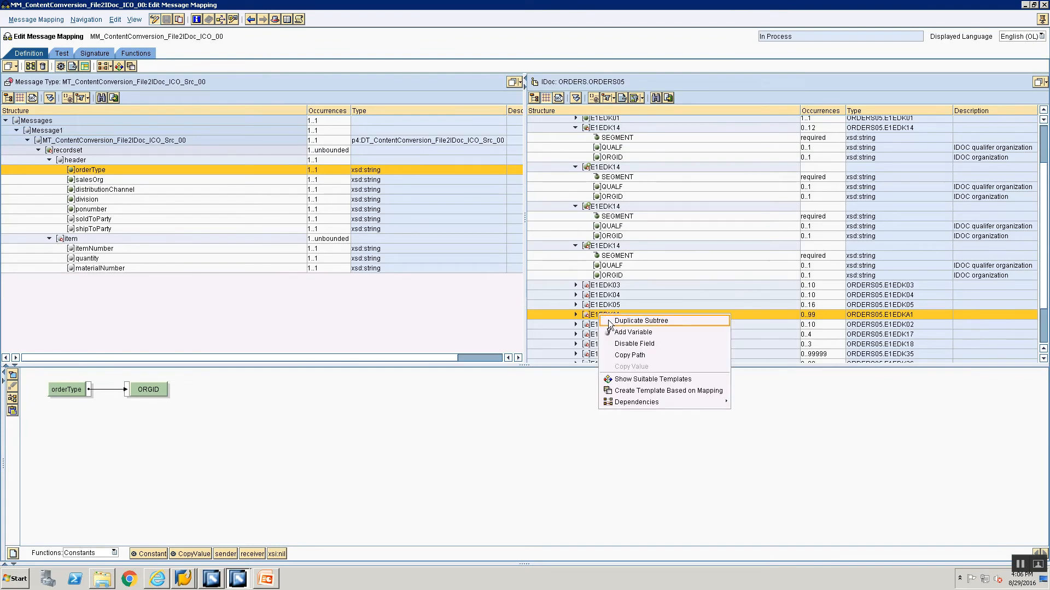
left_click(634, 321)
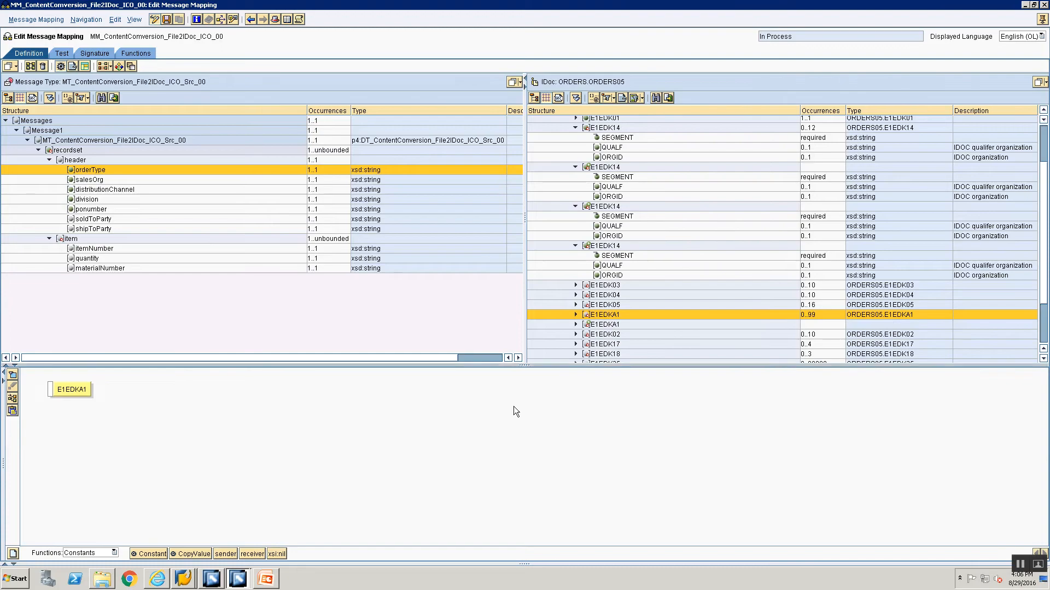
Step: Check the first E1EDKA1 rule on the PowerPoint slide and map a constant with an empty value to that target segment
key("alt+Tab")
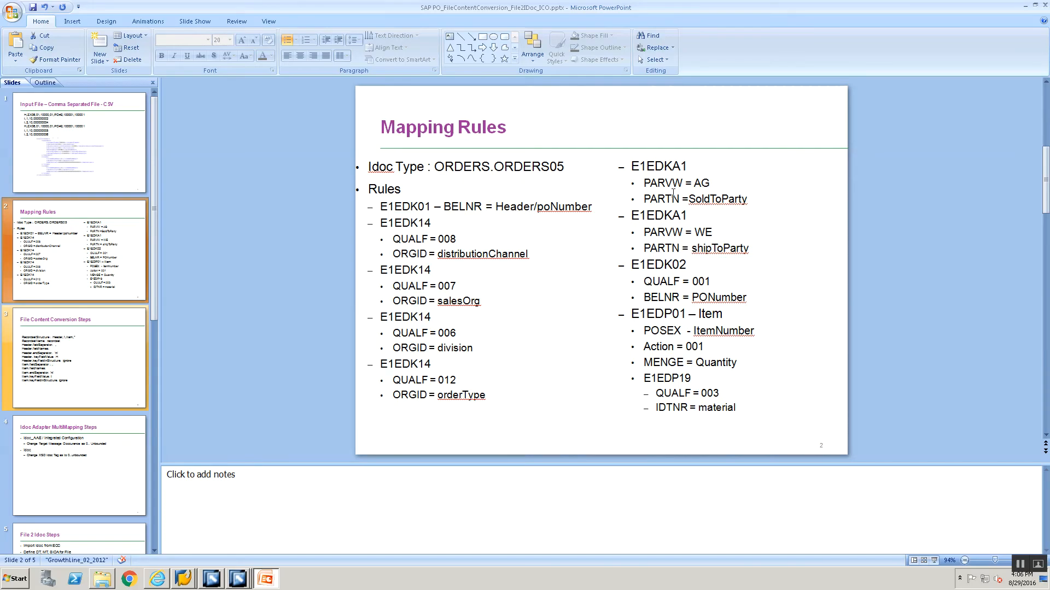
key("alt+Tab")
left_click(575, 314)
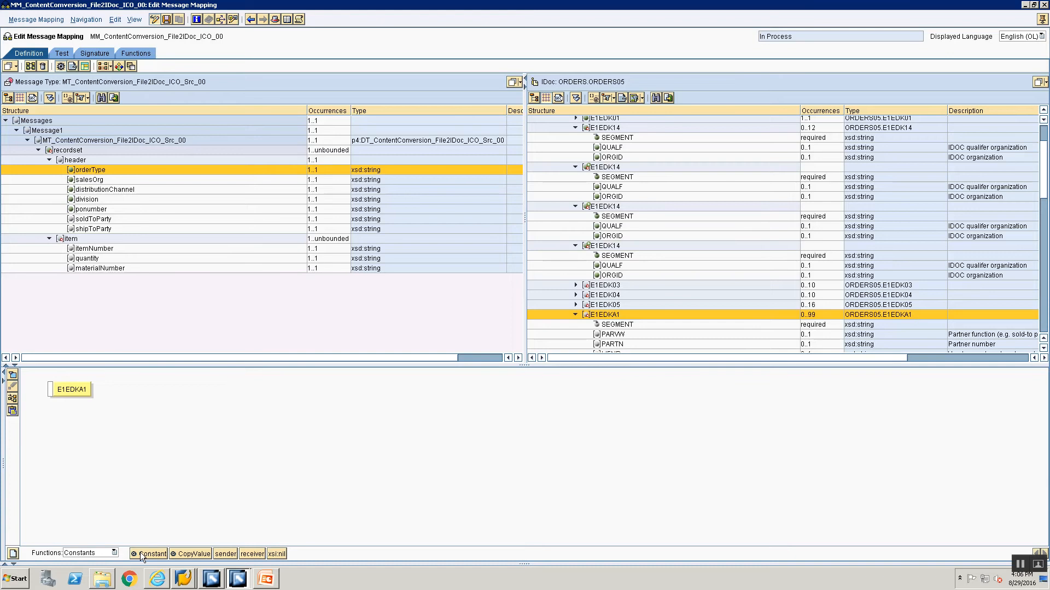
left_click_drag(139, 553, 51, 389)
left_click(12, 399)
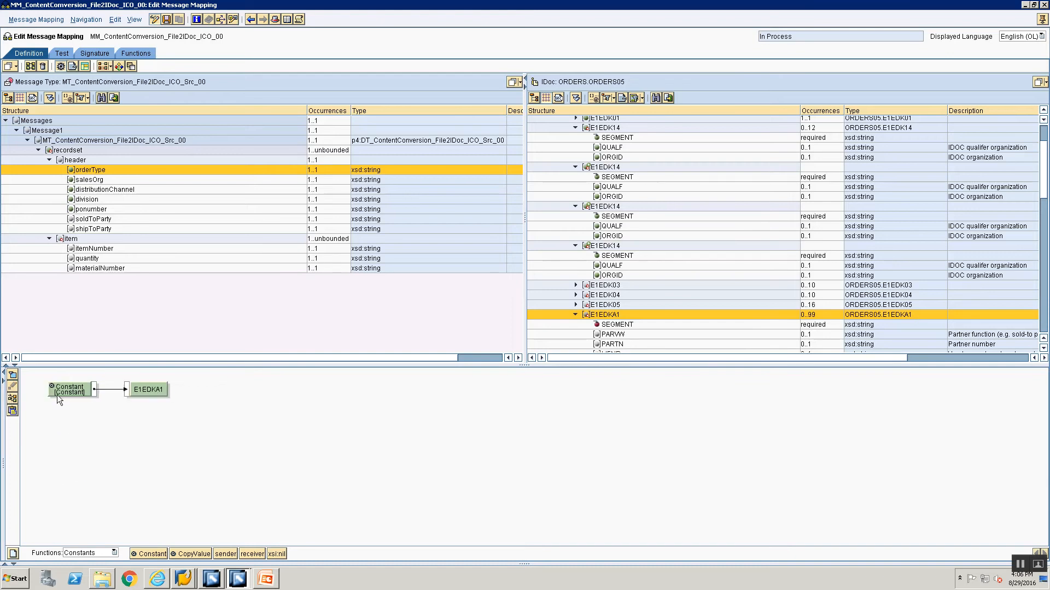
double_click(57, 393)
key("BackSpace")
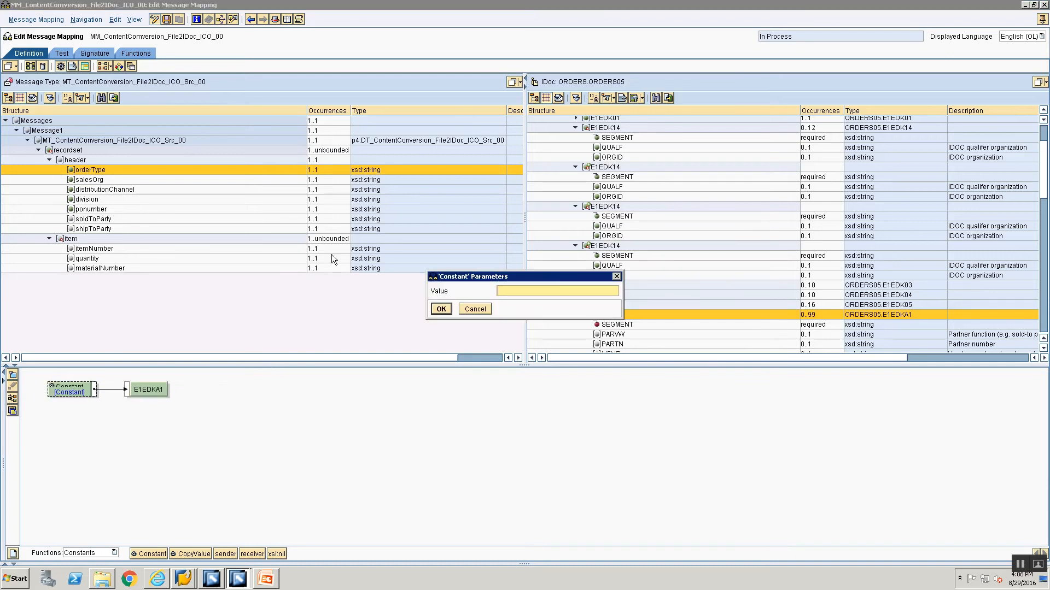
left_click(441, 310)
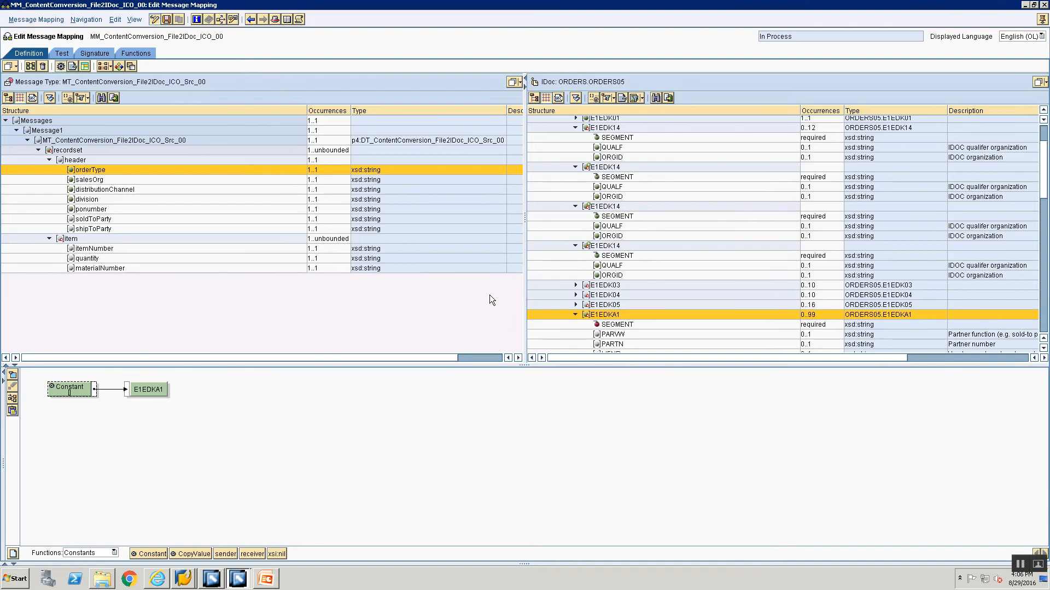
Step: Map a constant with value 1 to the SEGMENT attribute of the first E1EDKA1 target segment
left_click(623, 325)
mouse_move(135, 553)
left_mouse_down()
mouse_move(64, 447)
mouse_move(73, 406)
mouse_move(50, 392)
left_mouse_up()
double_click(79, 393)
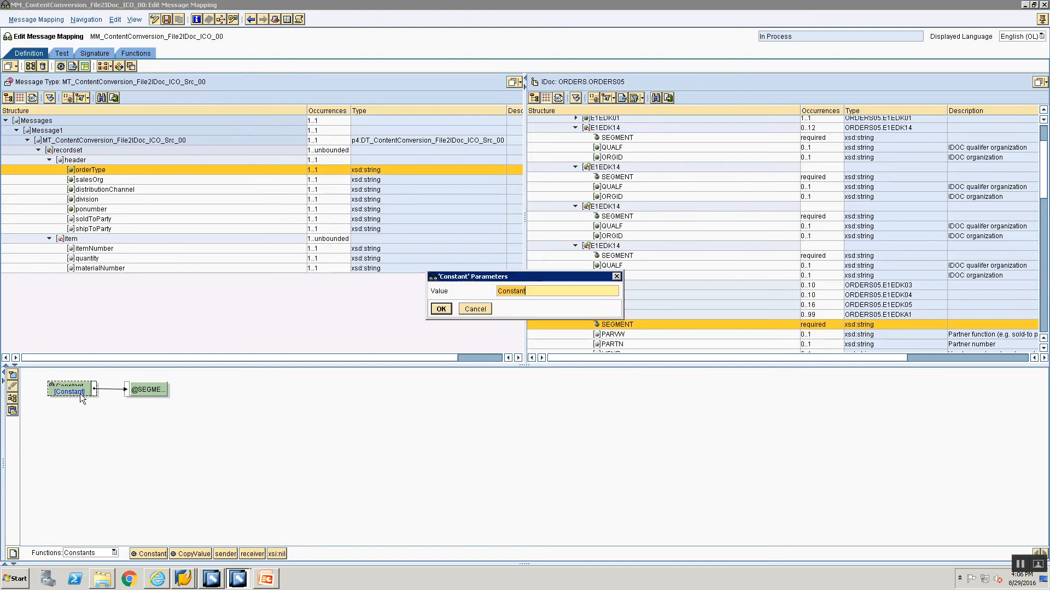
type("1")
left_click(449, 309)
Step: Check the PARVW rule on the PowerPoint slide and map a constant with value AG to the first E1EDKA1's PARVW field
key("alt+Tab")
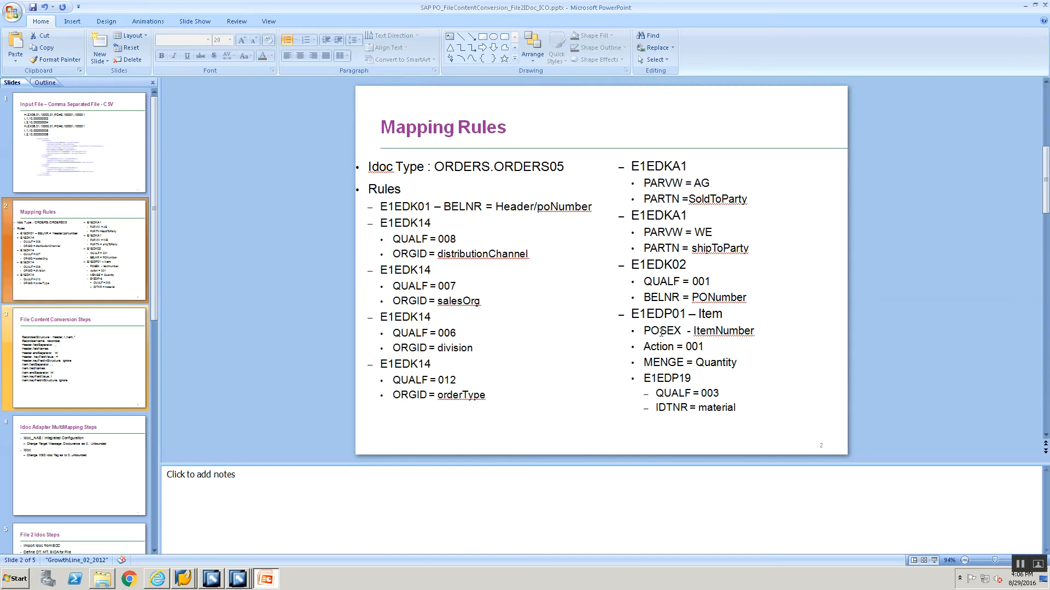
key("alt+Tab")
left_click(607, 344)
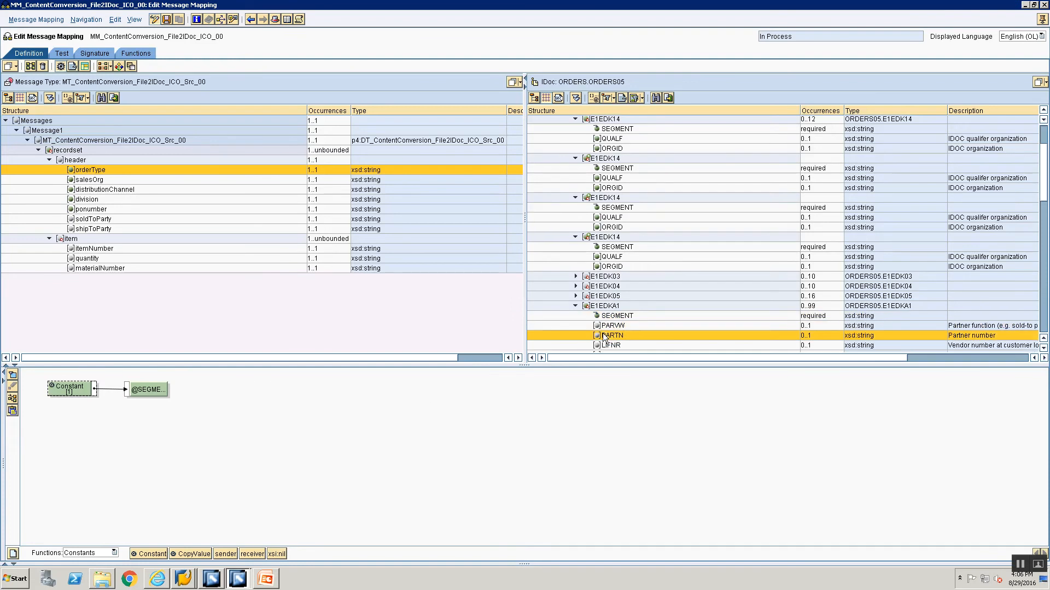
left_click(618, 325)
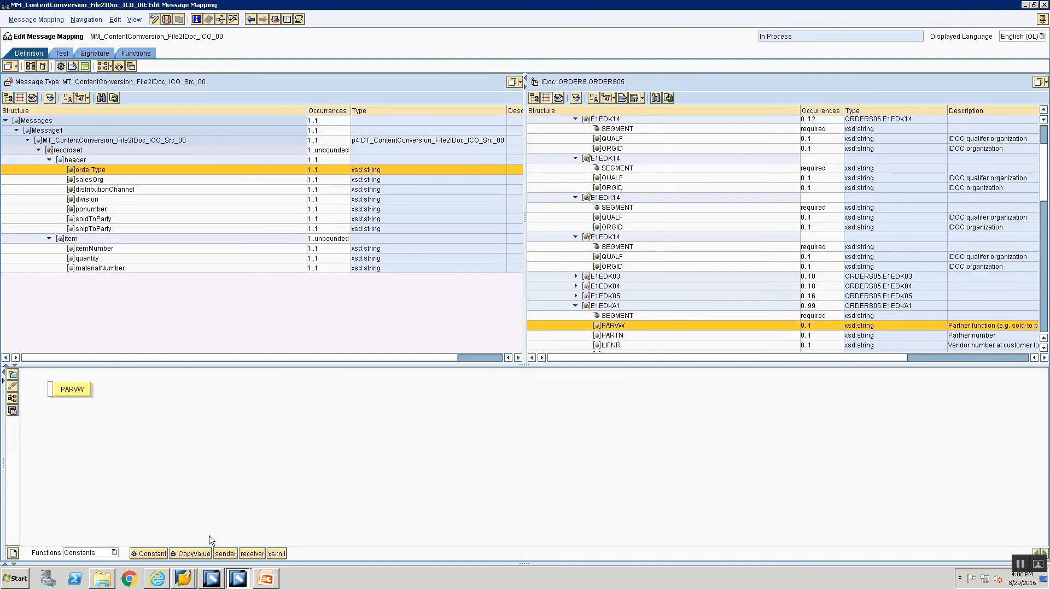
left_click_drag(138, 553, 52, 390)
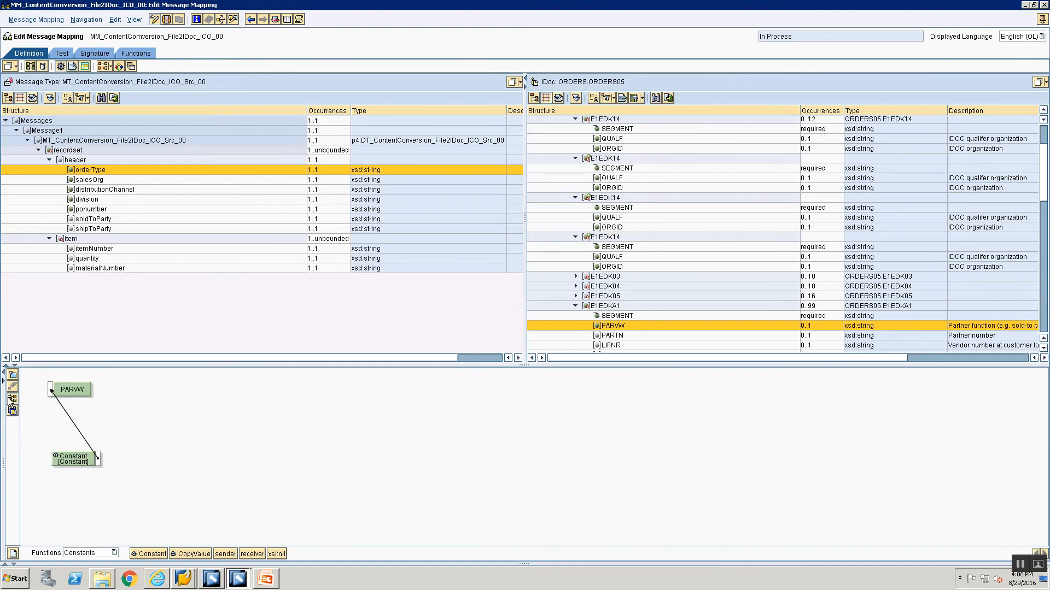
double_click(82, 393)
type("A")
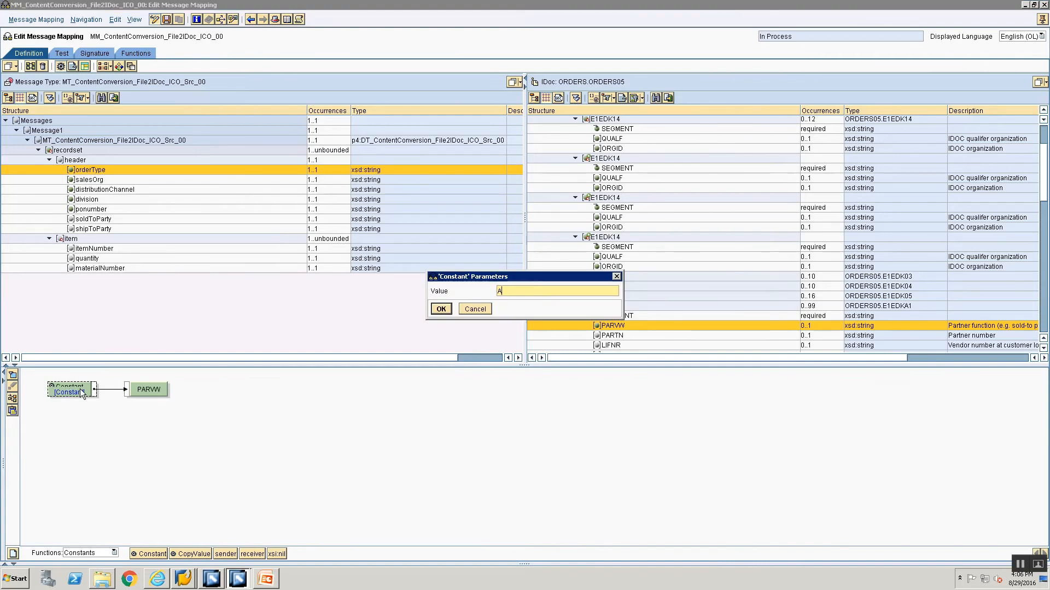
type("G")
left_click(449, 309)
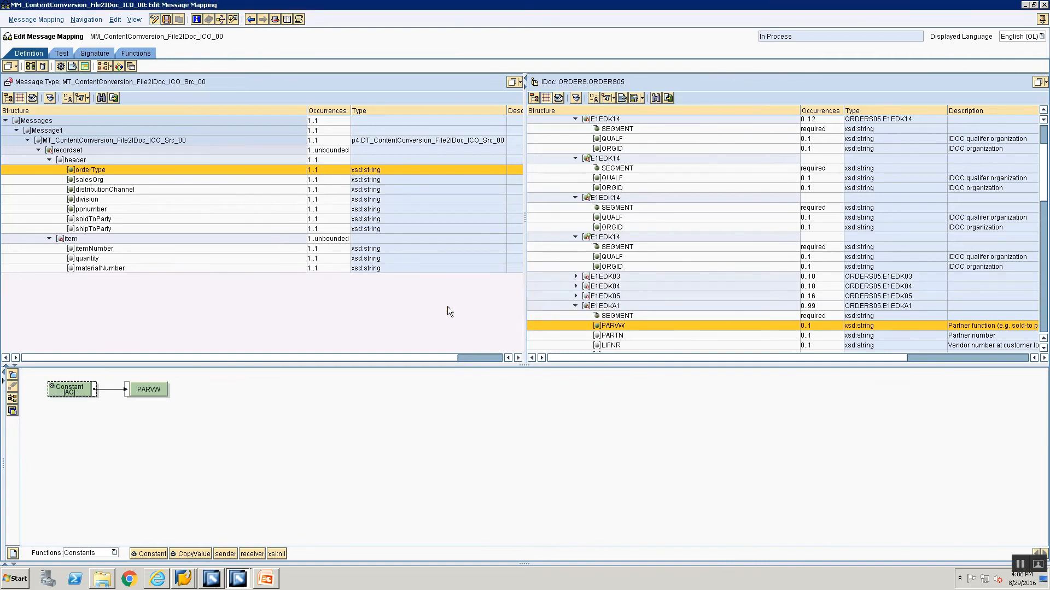
Step: Check the PARTN rule on the PowerPoint slide and map source field soldToParty to the first E1EDKA1's PARTN field
key("alt+Tab")
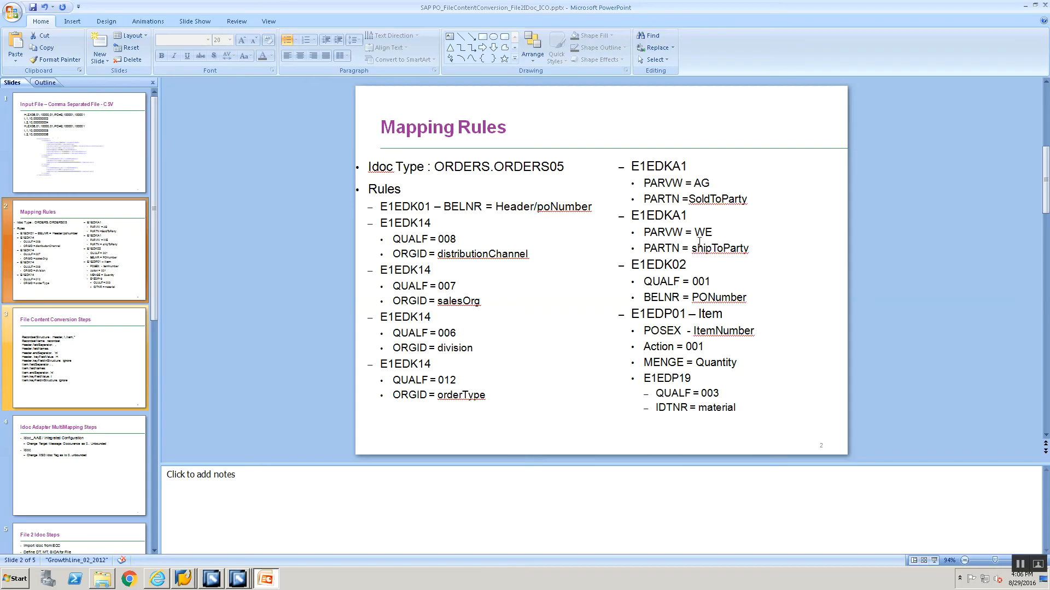
key("alt+Tab")
left_click(614, 337)
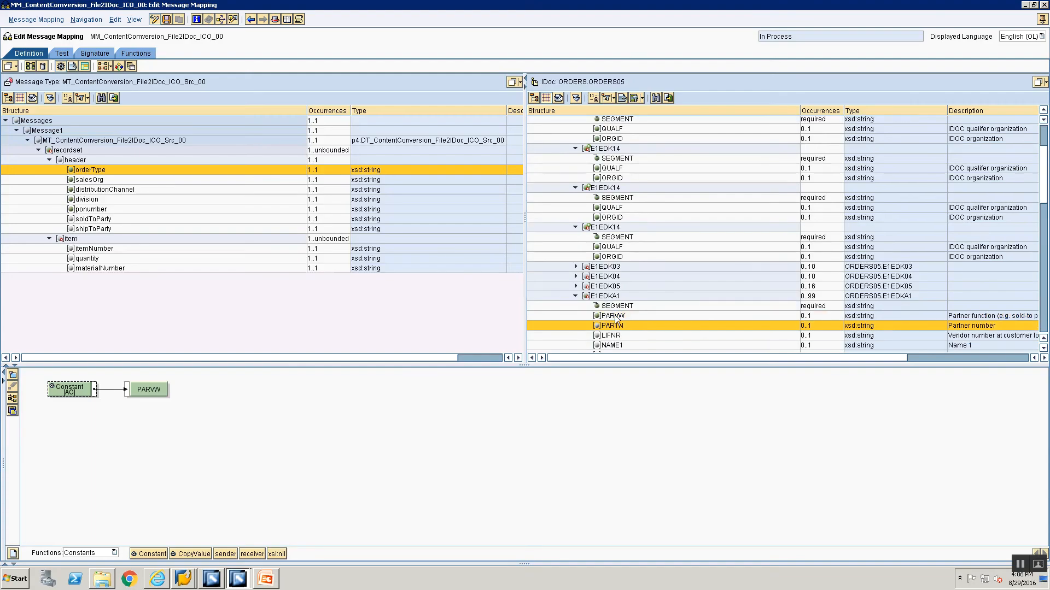
double_click(613, 323)
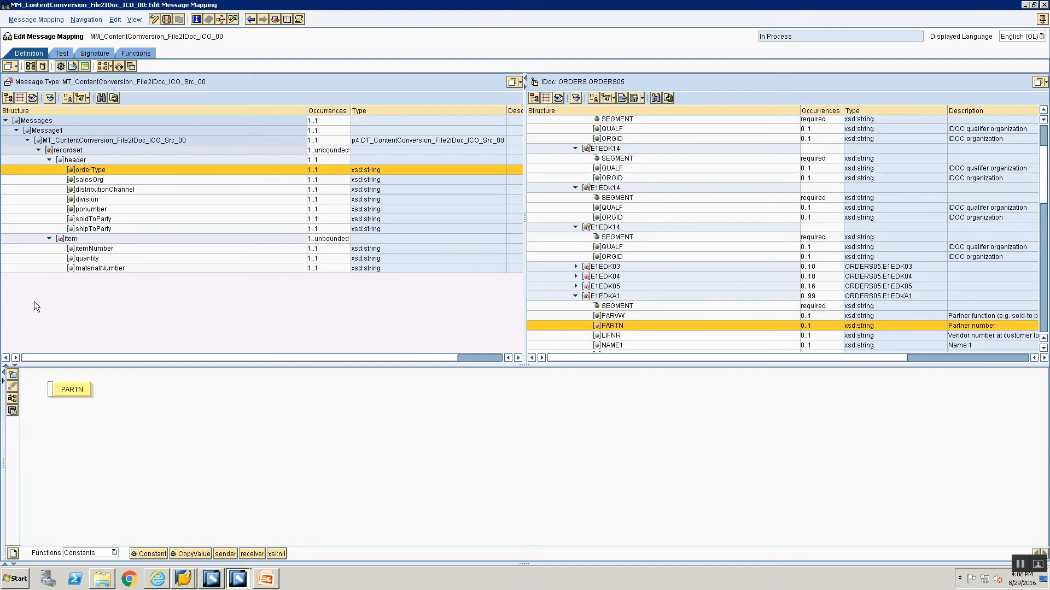
double_click(76, 219)
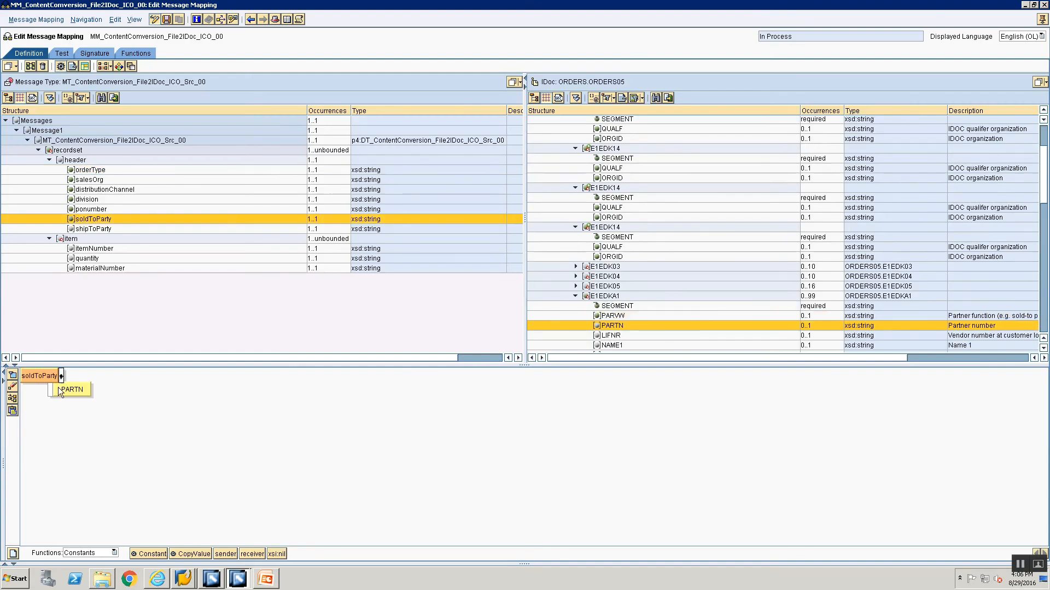
left_click_drag(47, 389, 164, 397)
left_click_drag(62, 375, 149, 390)
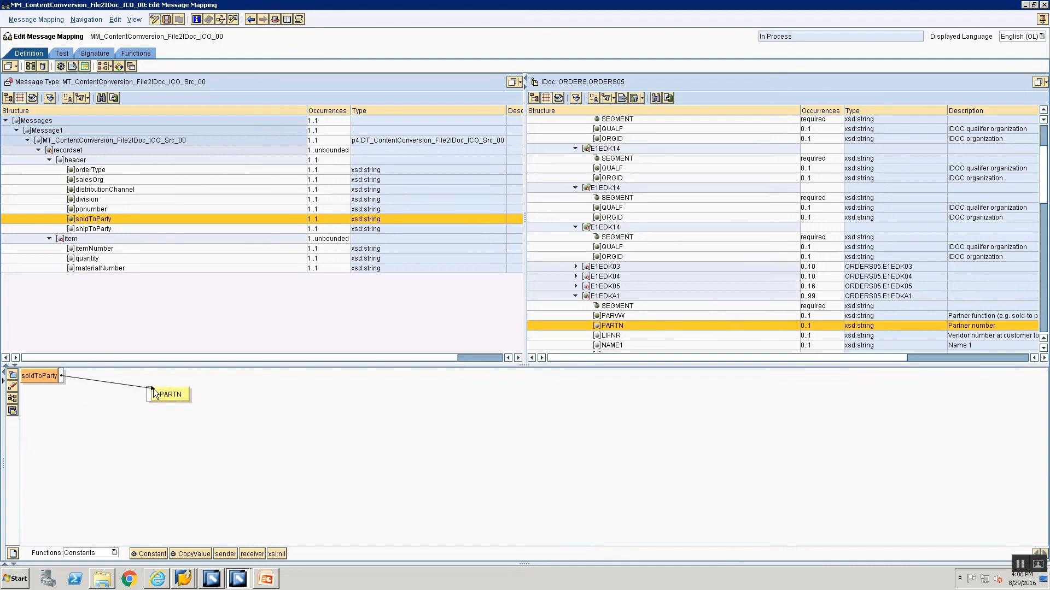
left_click(12, 399)
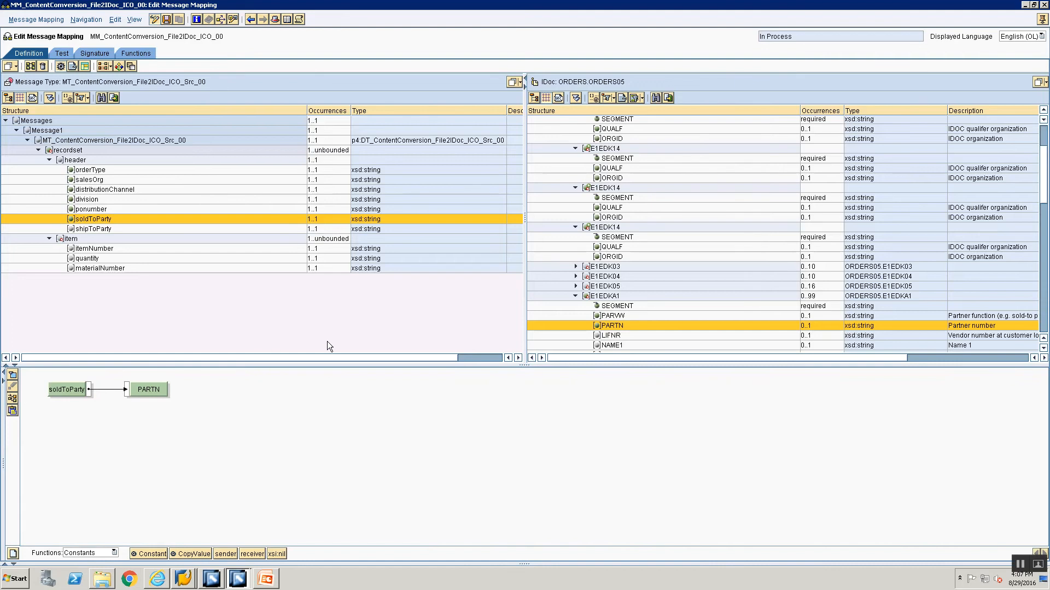
Step: Check the second E1EDKA1 rule on the PowerPoint slide and map a constant with an empty value to the second E1EDKA1 target segment
key("alt+Tab")
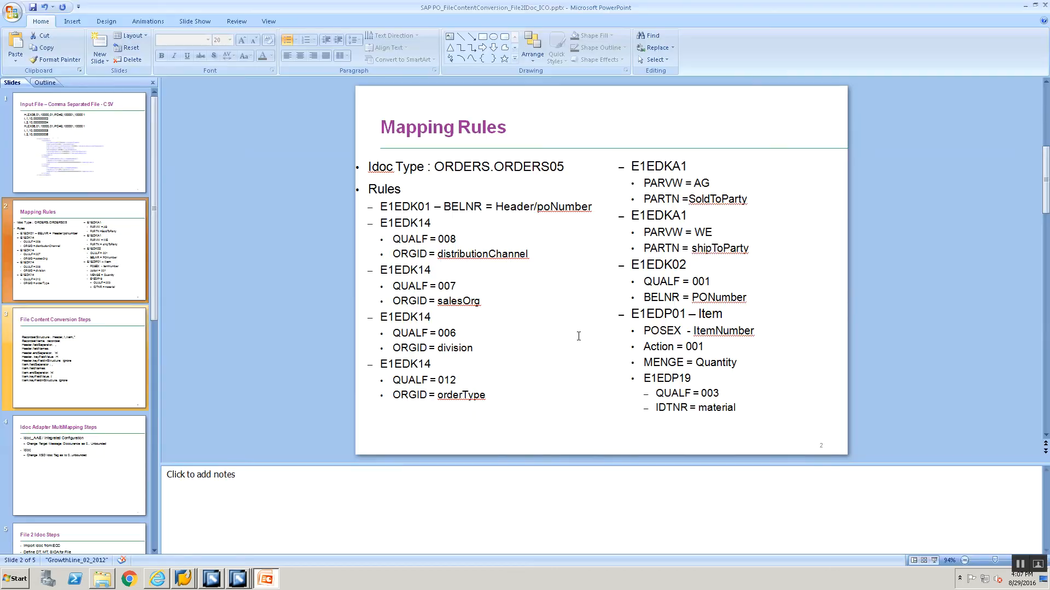
key("alt+Tab")
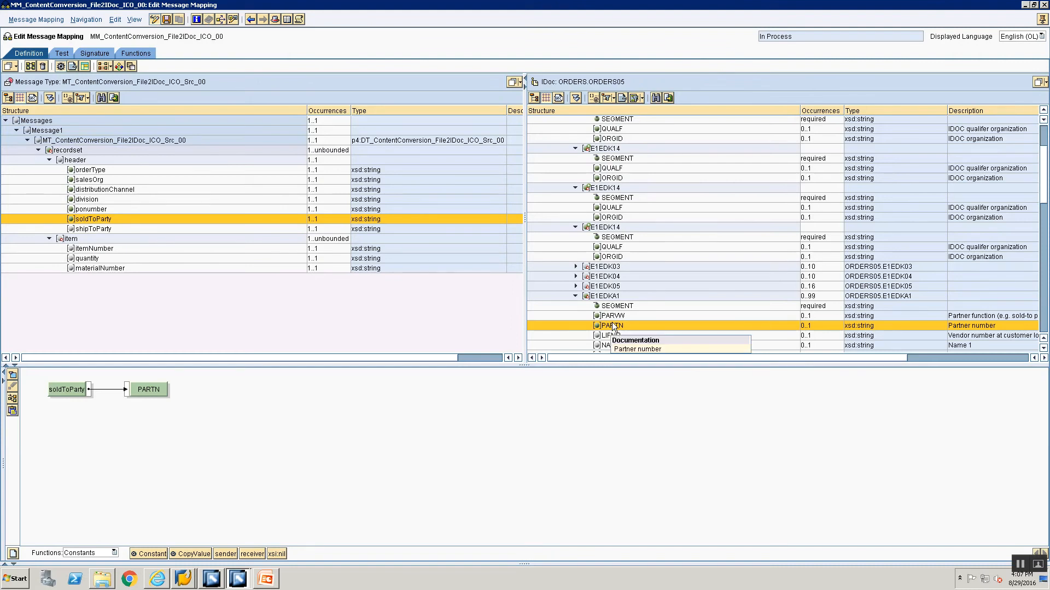
key("alt+Tab")
key("alt+Tab")
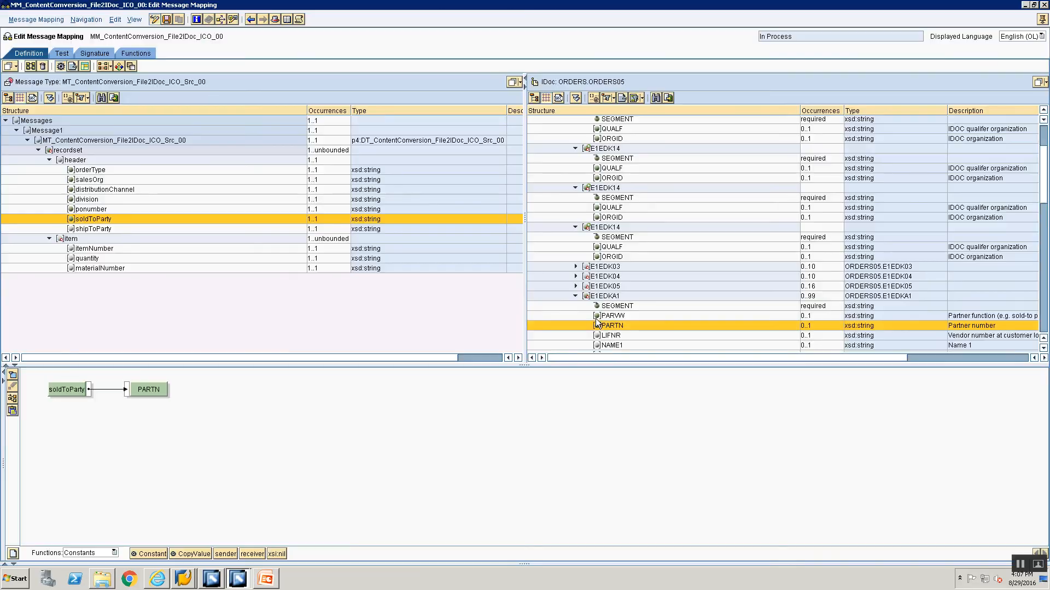
left_click(575, 296)
left_click(604, 305)
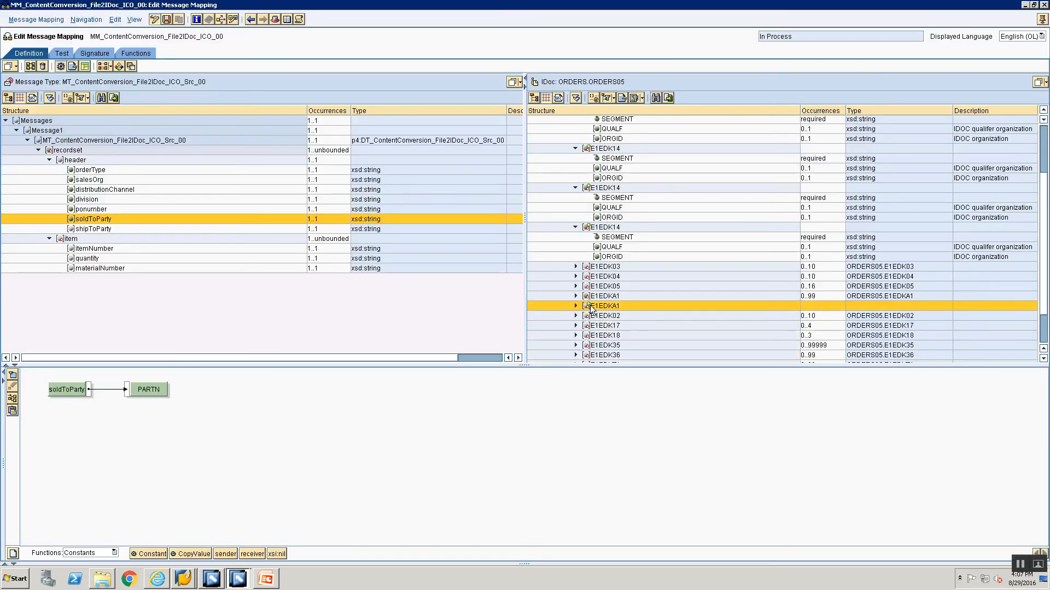
left_click_drag(76, 470, 51, 394)
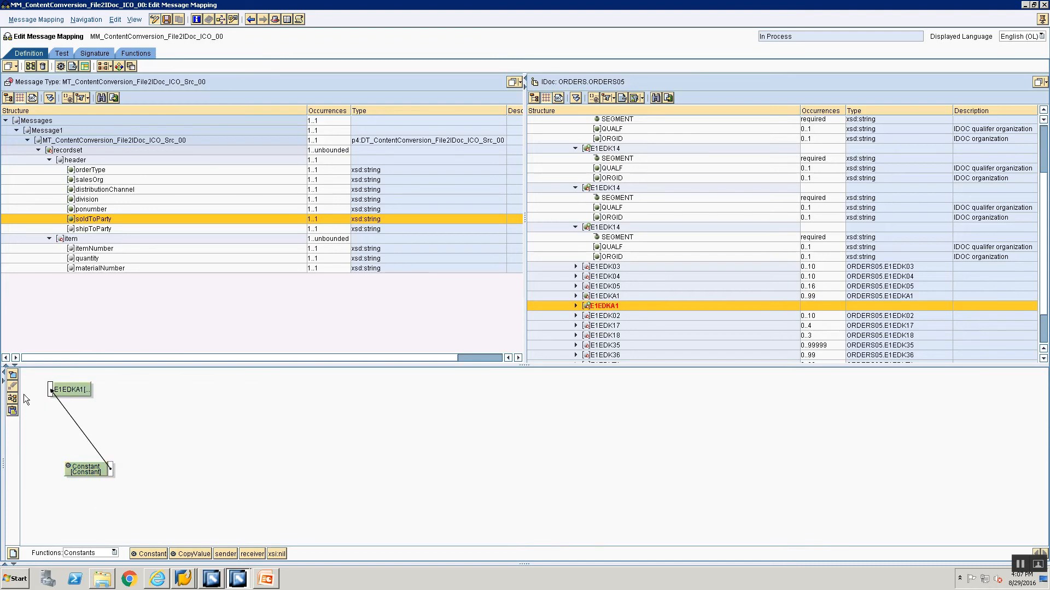
double_click(62, 396)
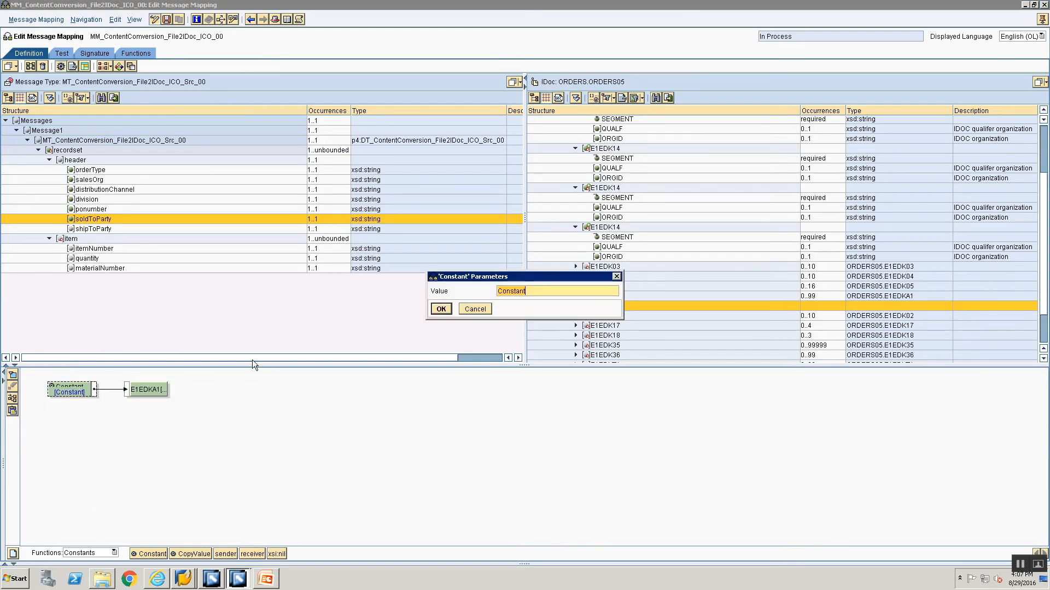
key("BackSpace")
left_click(442, 309)
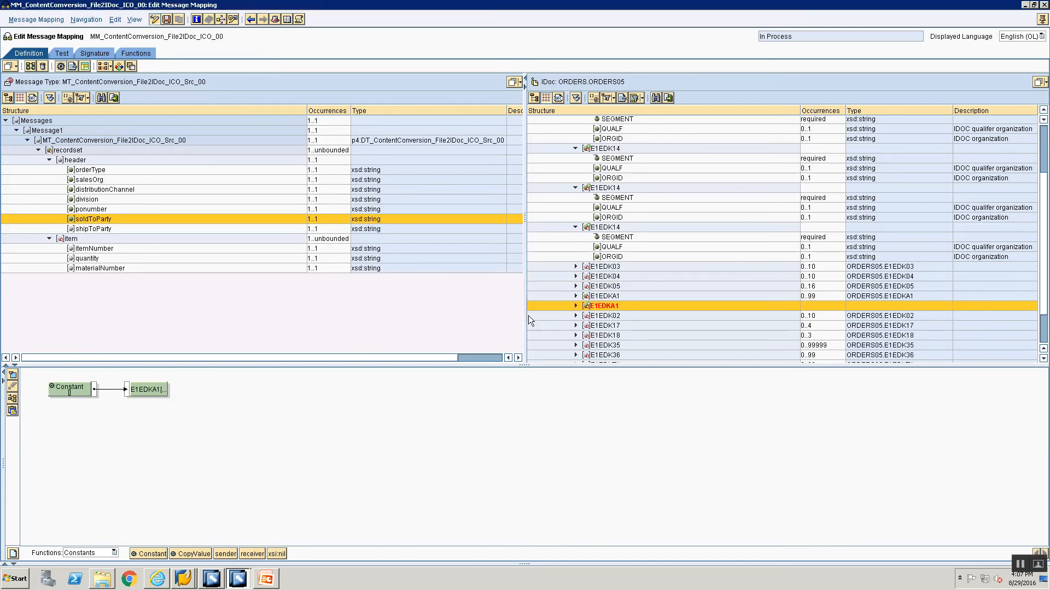
Step: Map a constant with value 1 to the SEGMENT attribute of the second E1EDKA1 target segment
left_click(575, 306)
left_click(266, 578)
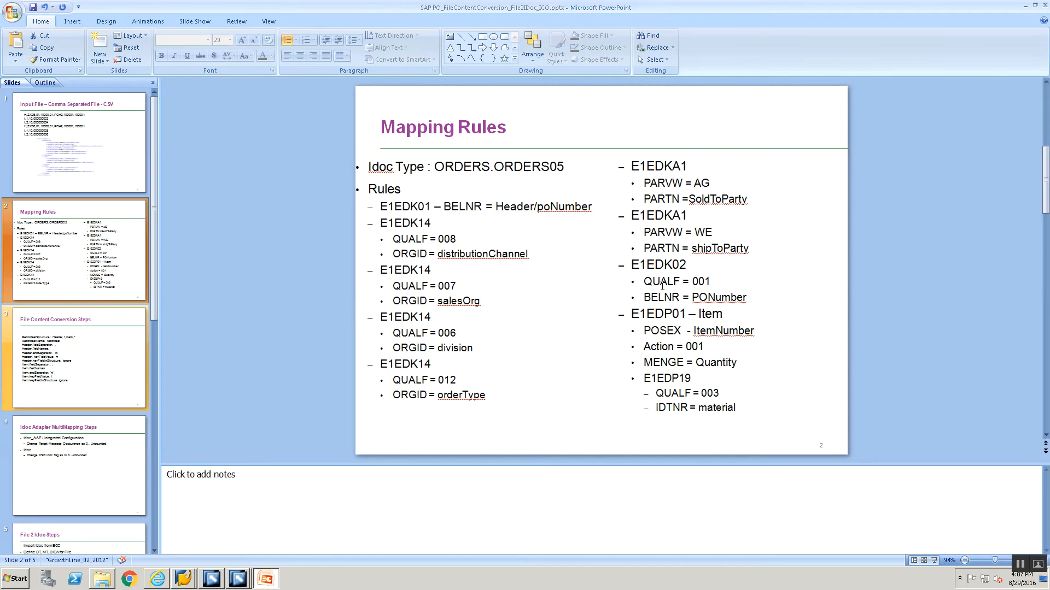
left_click(265, 577)
left_click(154, 552)
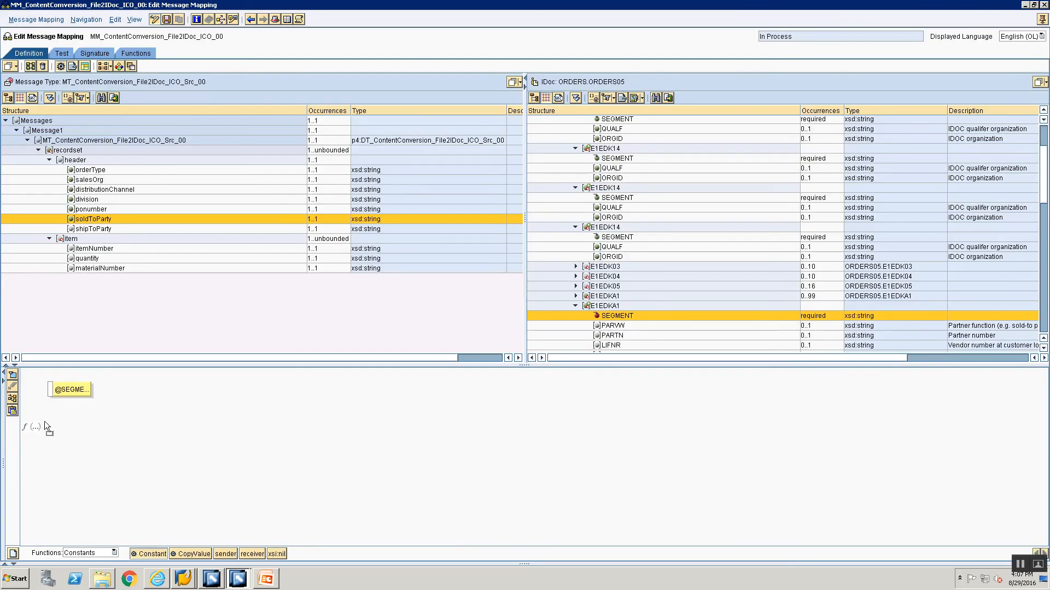
left_click_drag(44, 421, 52, 391)
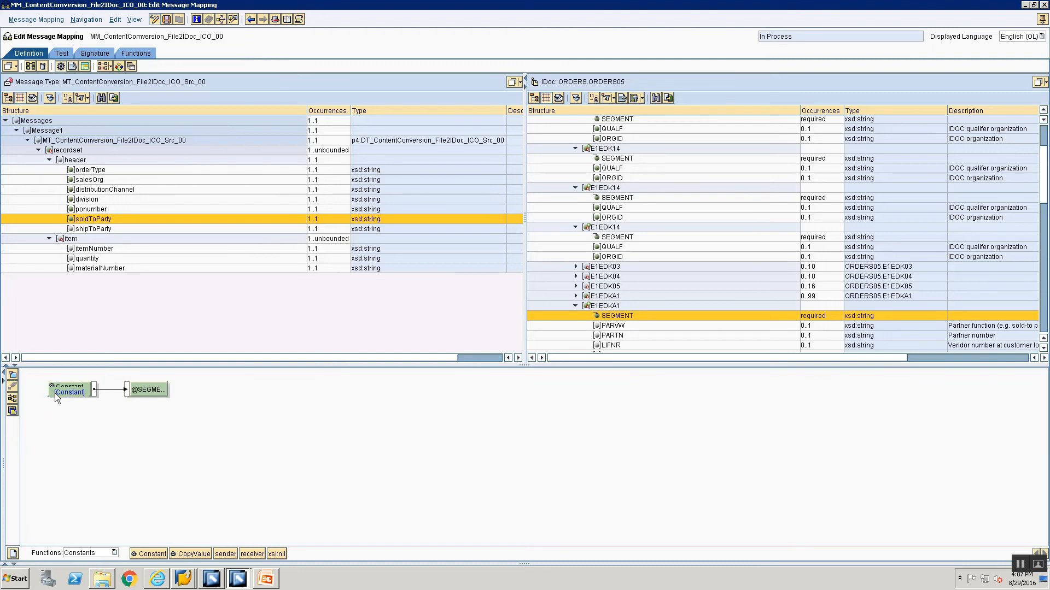
double_click(55, 393)
type("1")
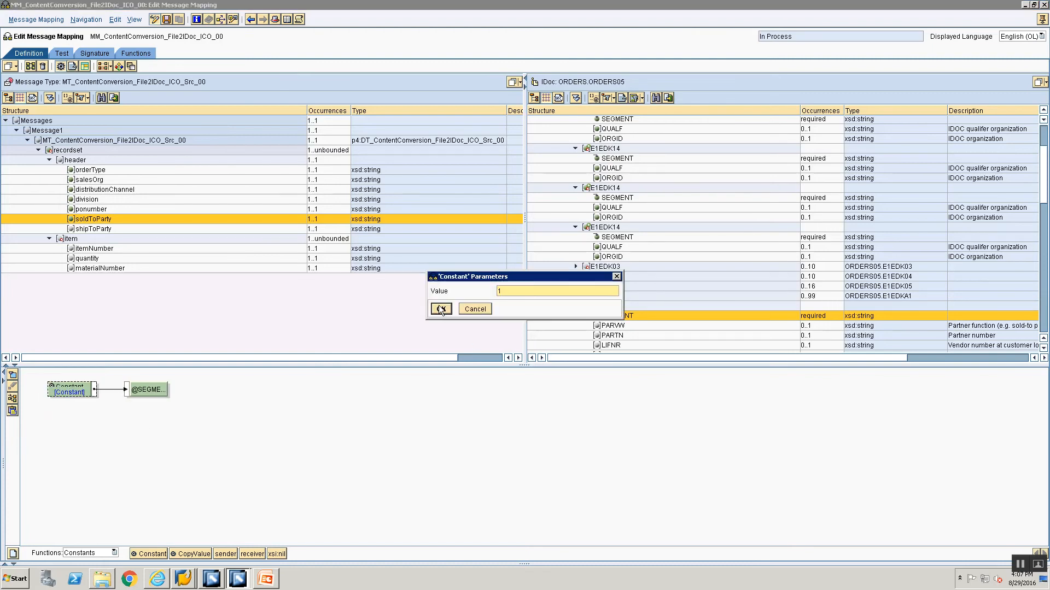
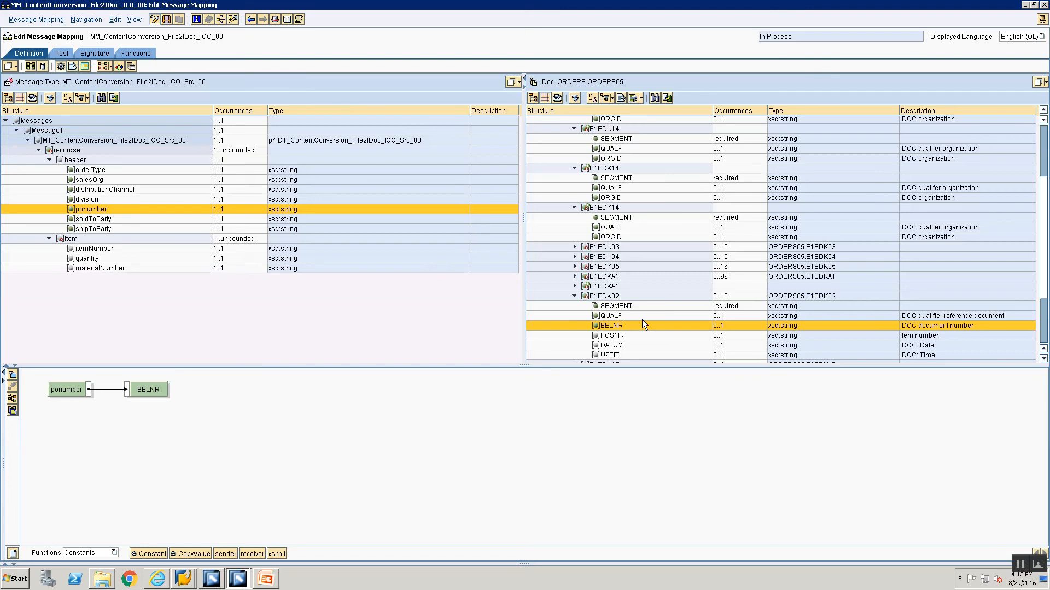
Step: Collapse the E1EDK02 segment and map the source item node to the E1EDP01 target segment
left_click(575, 296)
scroll(578, 295, "down", 1)
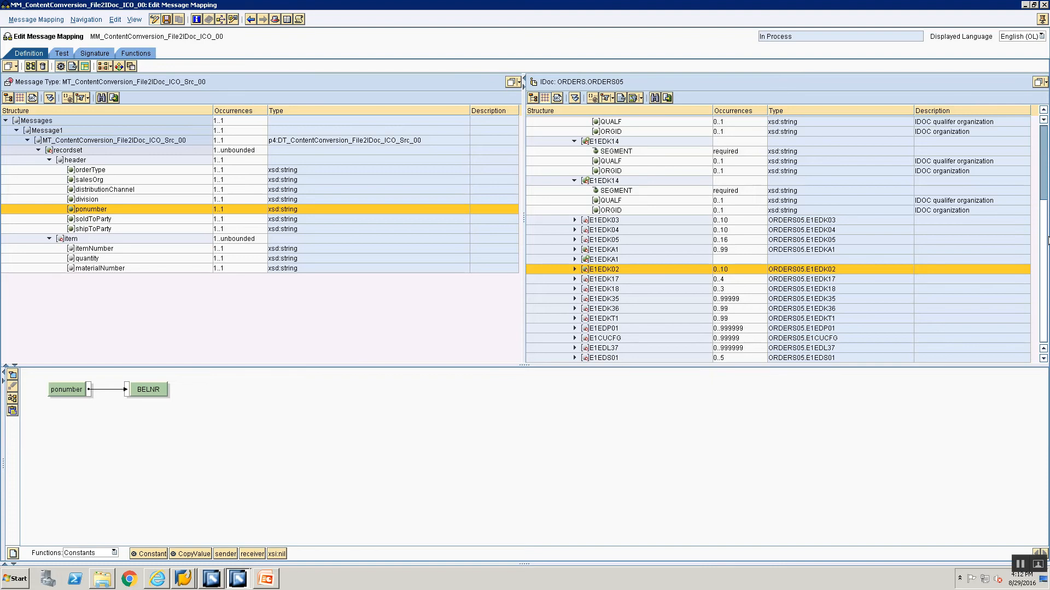
left_click(598, 328)
left_click_drag(57, 241, 597, 328)
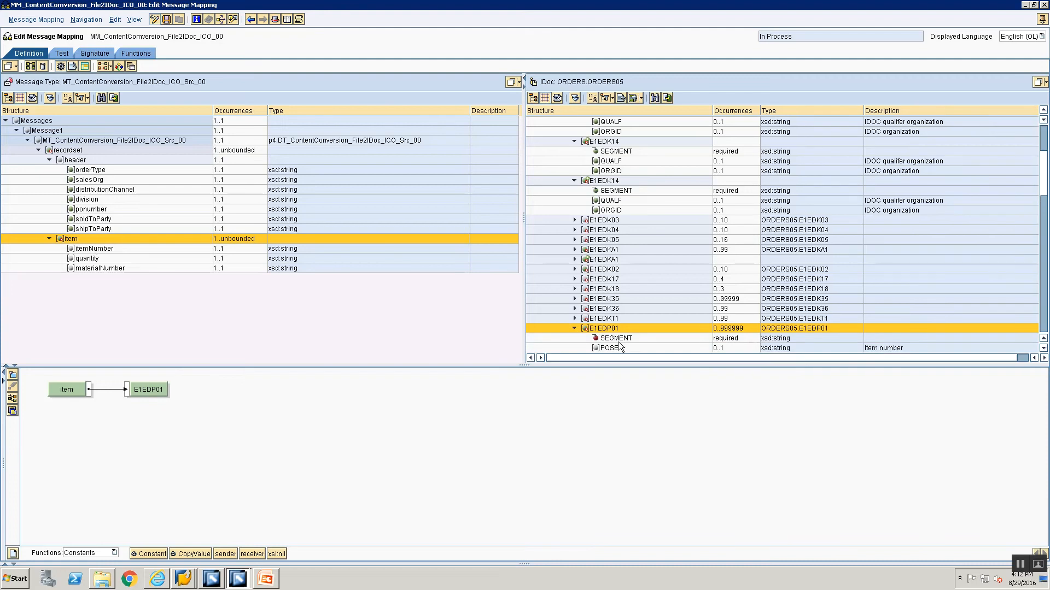
Step: Map a constant with value 1 to the SEGMENT attribute of the E1EDP01 target segment
scroll(622, 348, "down", 2)
left_click(617, 289)
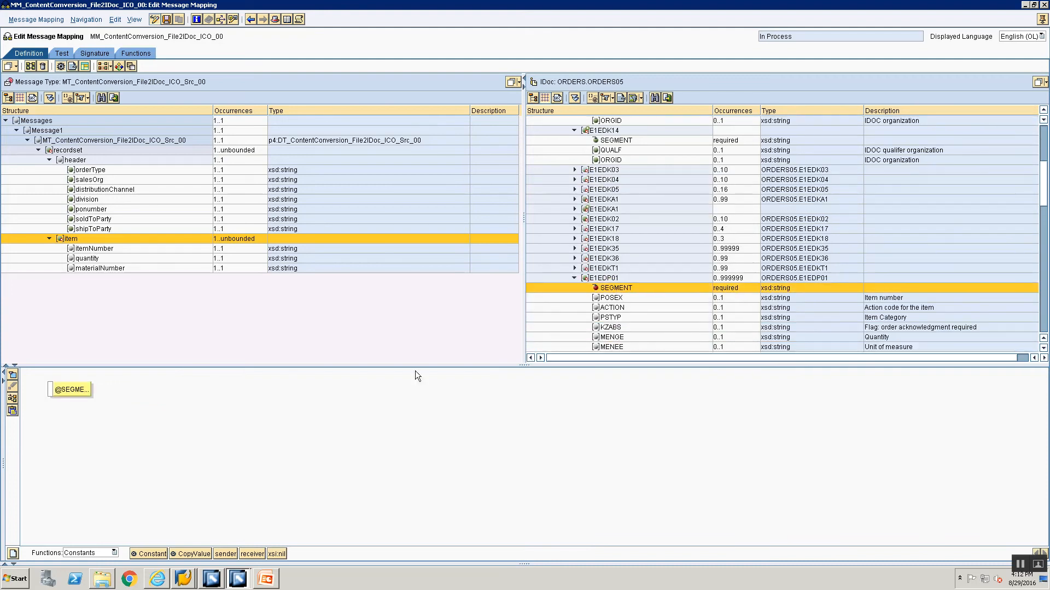
left_click_drag(77, 477, 86, 436)
left_click_drag(54, 395, 51, 391)
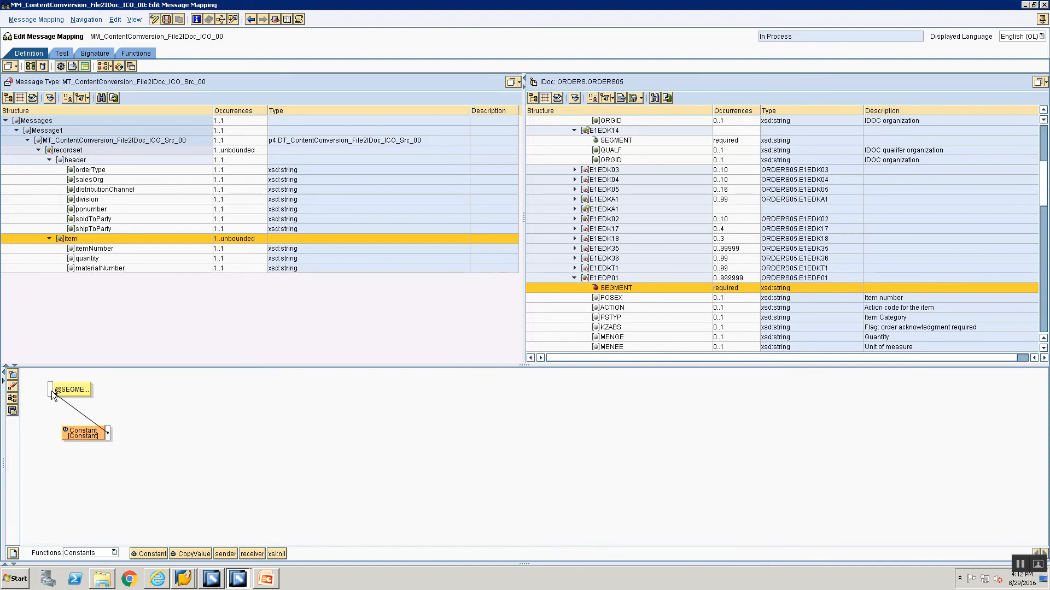
left_click(12, 398)
double_click(66, 390)
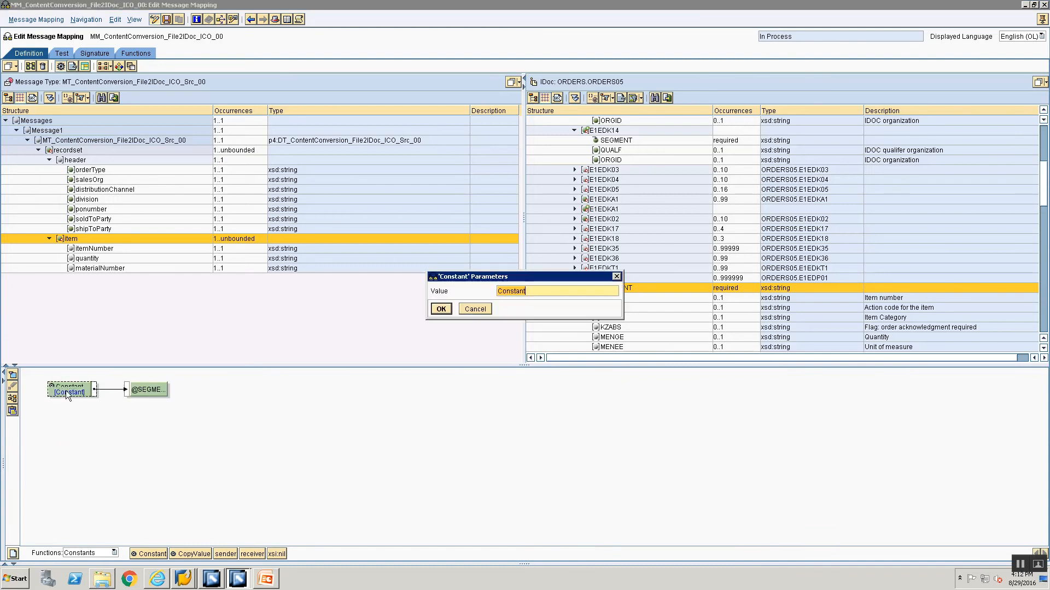
type("1")
left_click(441, 309)
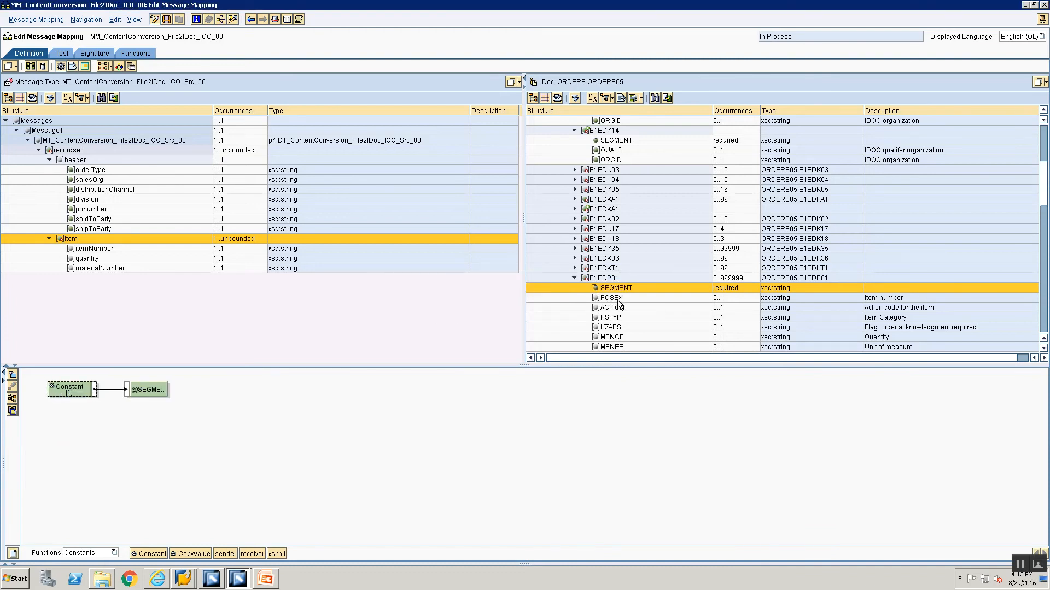
Step: Check the POSEX rule on the PowerPoint slide and map source field itemNumber to E1EDP01's POSEX field
left_click(620, 298)
key("alt+Tab")
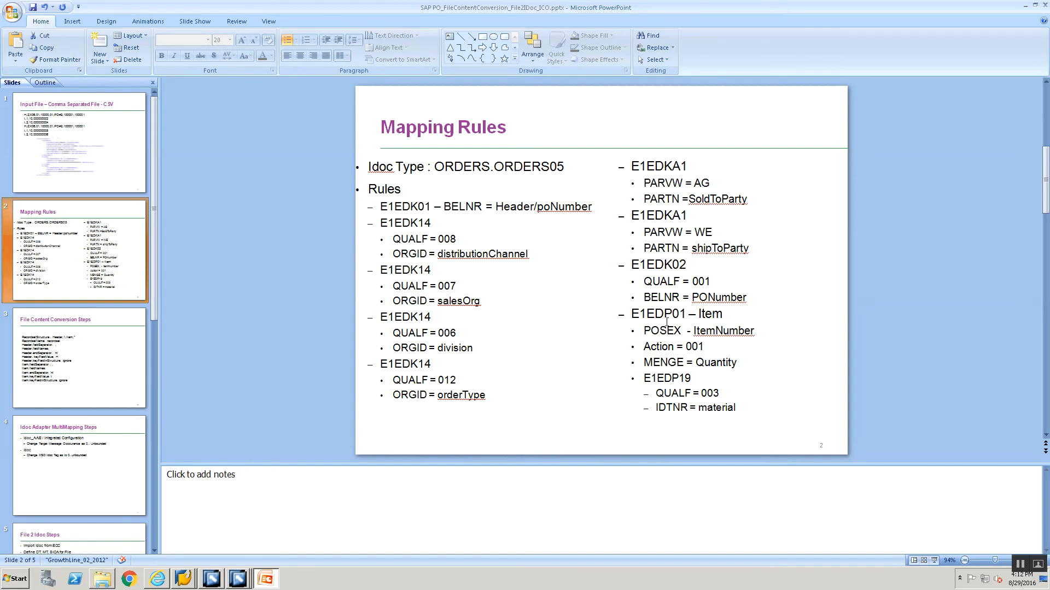
key("alt+Tab")
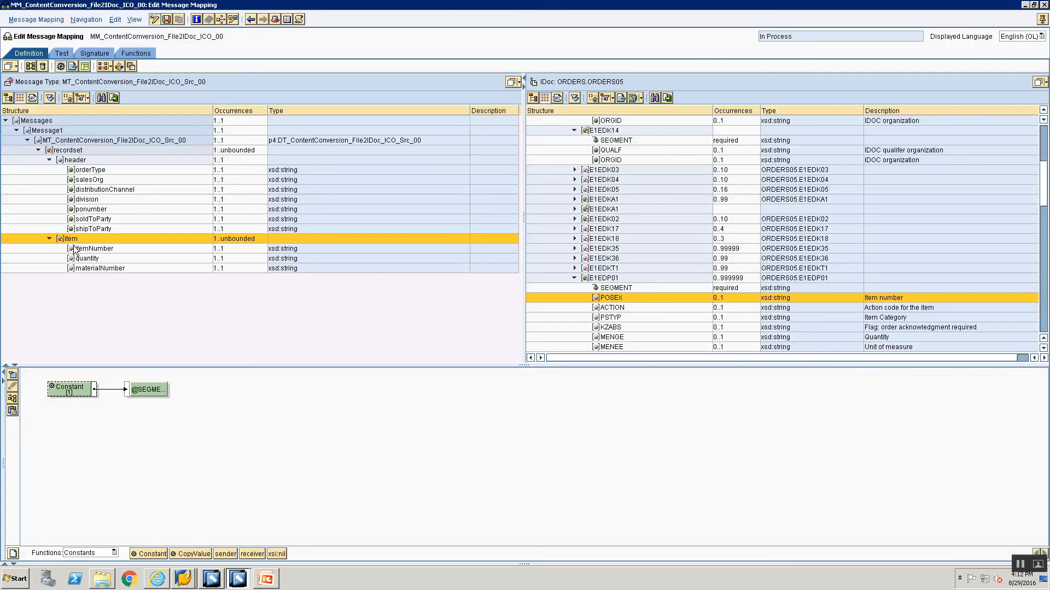
left_click_drag(74, 249, 608, 295)
Step: Check the Action rule on the PowerPoint slide and map a constant with value 001 to E1EDP01's ACTION field
left_click(611, 308)
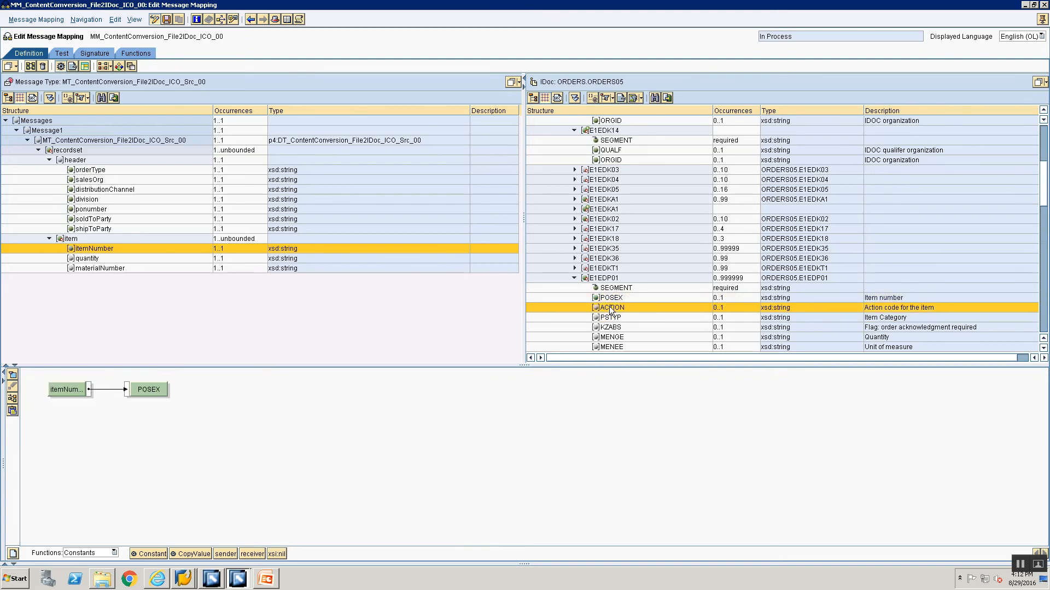
key("alt+Tab")
key("alt+Tab")
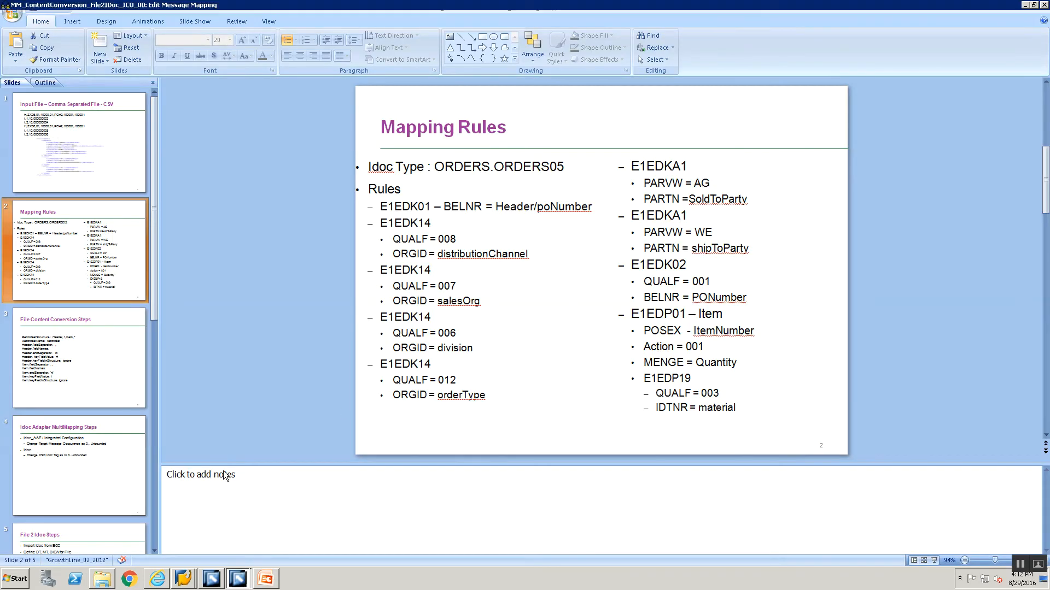
left_click_drag(77, 441, 53, 389)
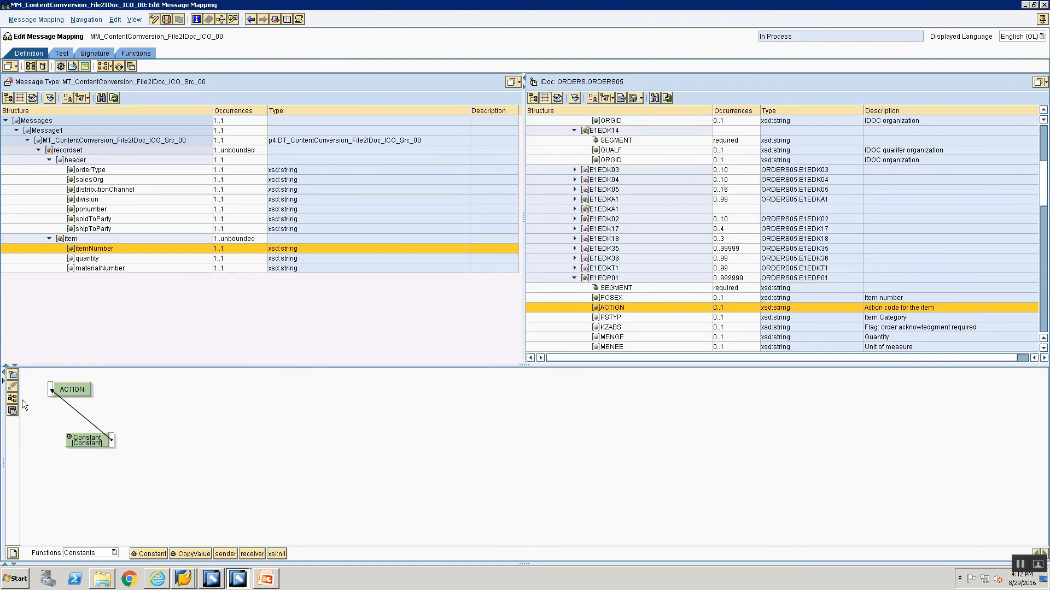
double_click(78, 390)
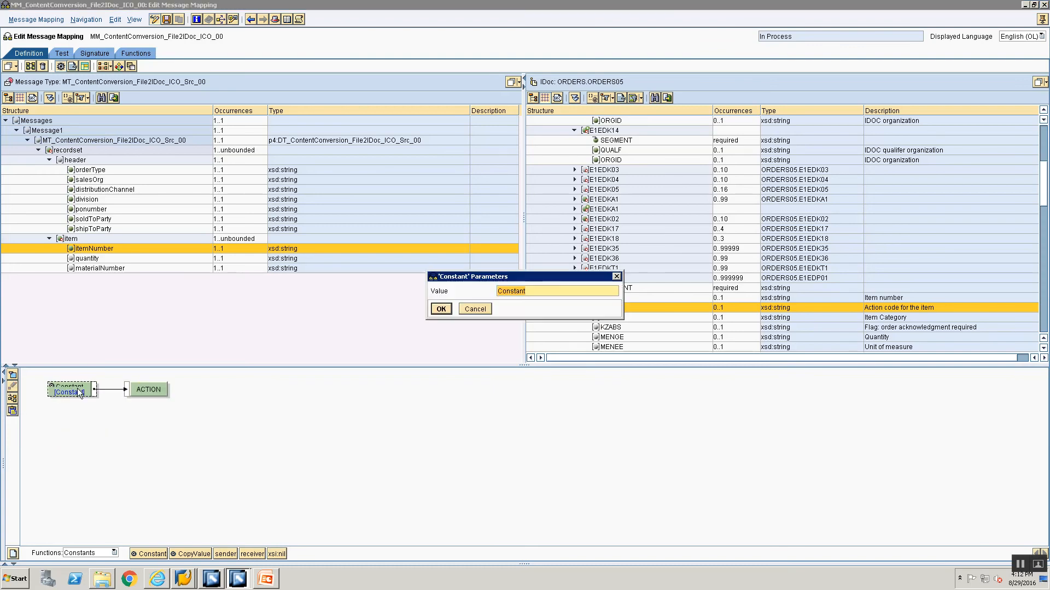
type("001")
key("Return")
Step: Check the MENGE rule on the PowerPoint slide and map source field quantity to E1EDP01's MENGE field
key("alt+Tab")
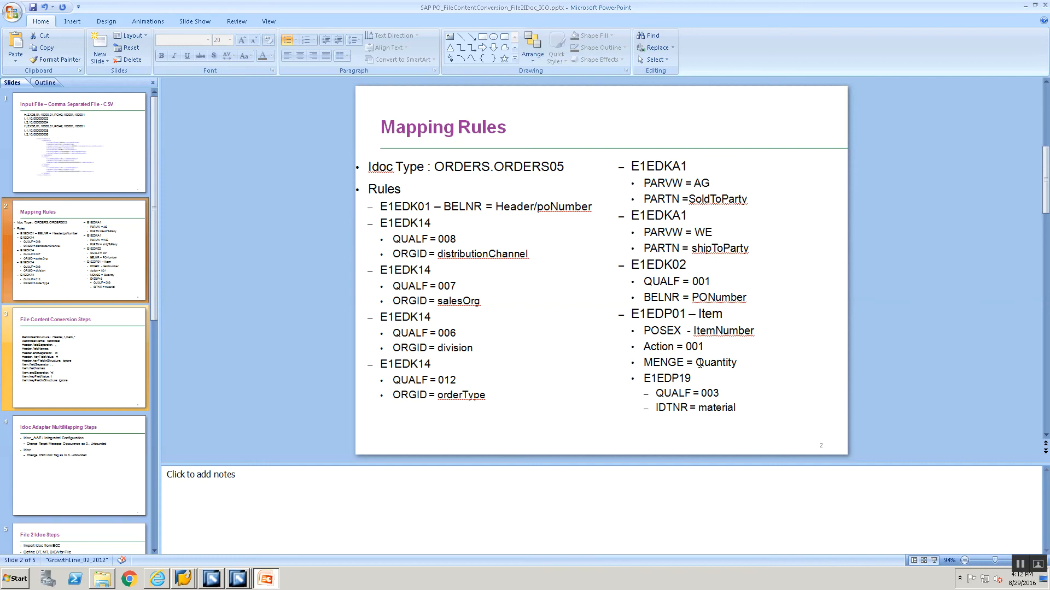
key("alt+Tab")
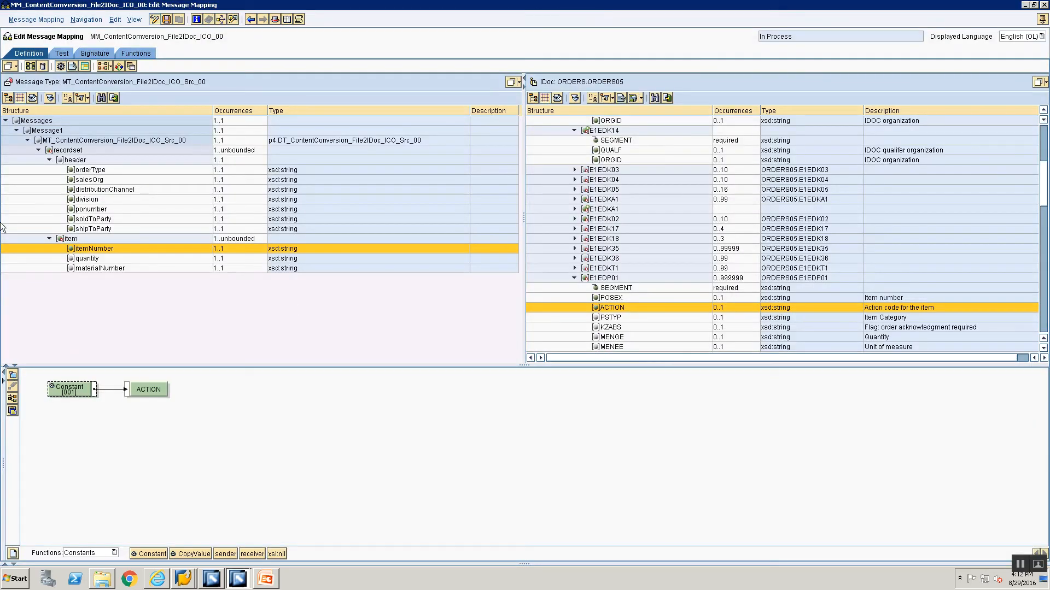
left_click(610, 337)
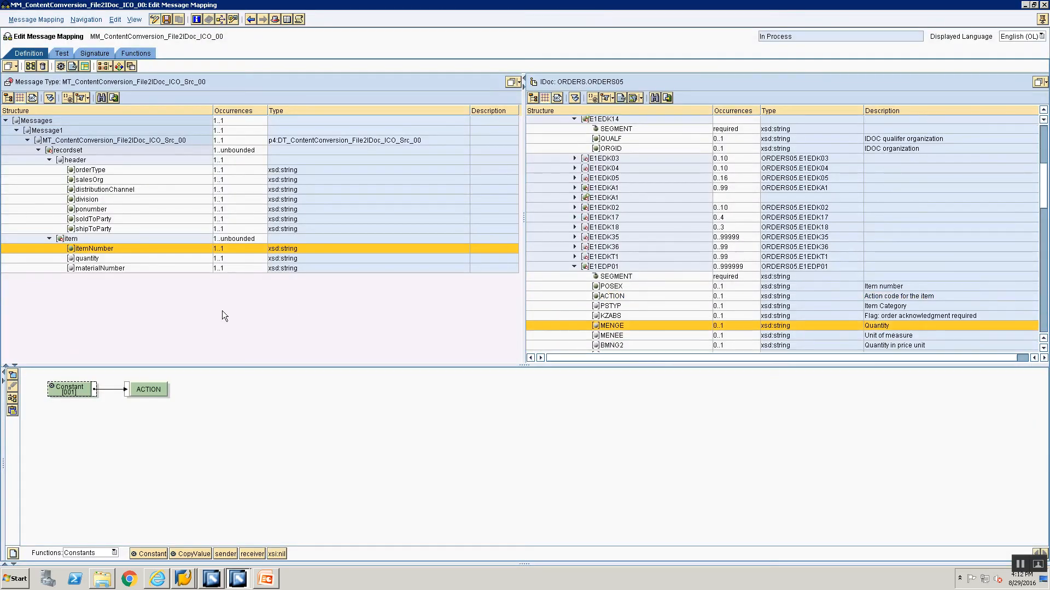
double_click(580, 327)
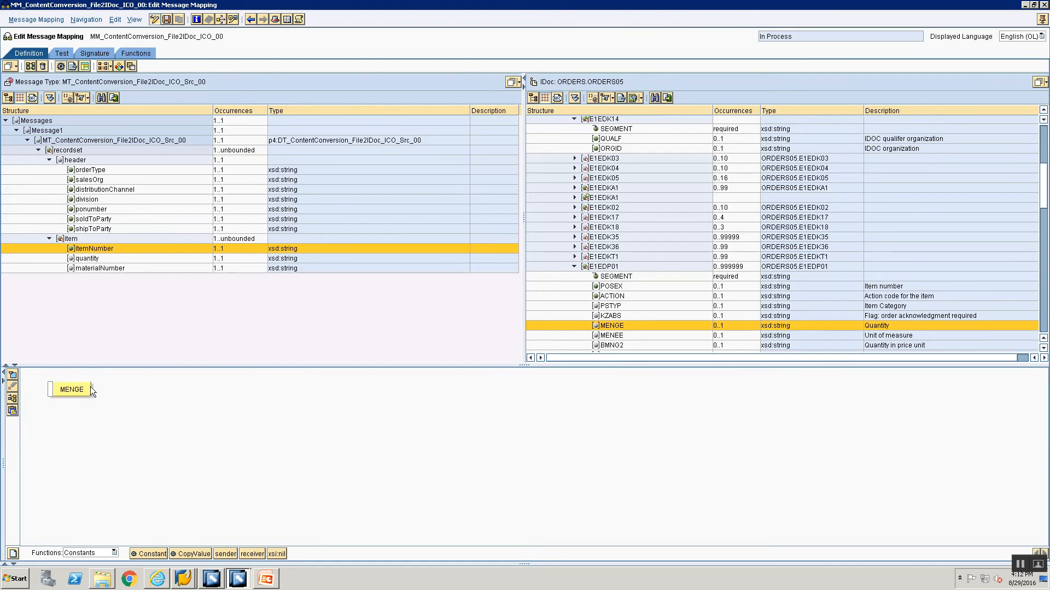
left_click_drag(90, 386, 221, 390)
left_click(88, 260)
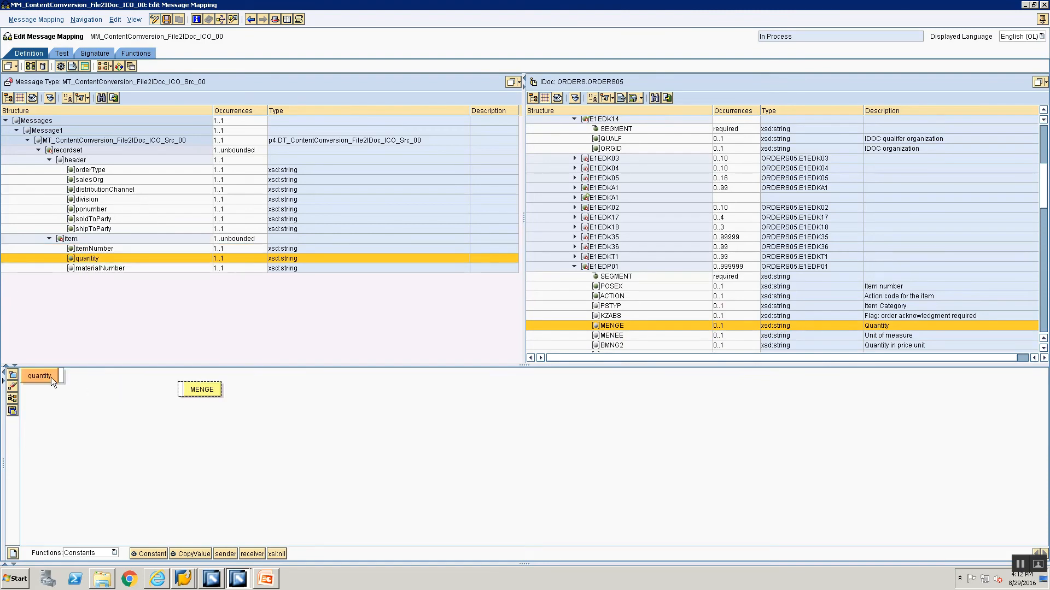
left_click_drag(61, 376, 185, 391)
left_click(12, 399)
Step: Check the E1EDP19 rule on the PowerPoint slide and map a constant with an empty value to the E1EDP19 segment under E1EDP01
key("alt+Tab")
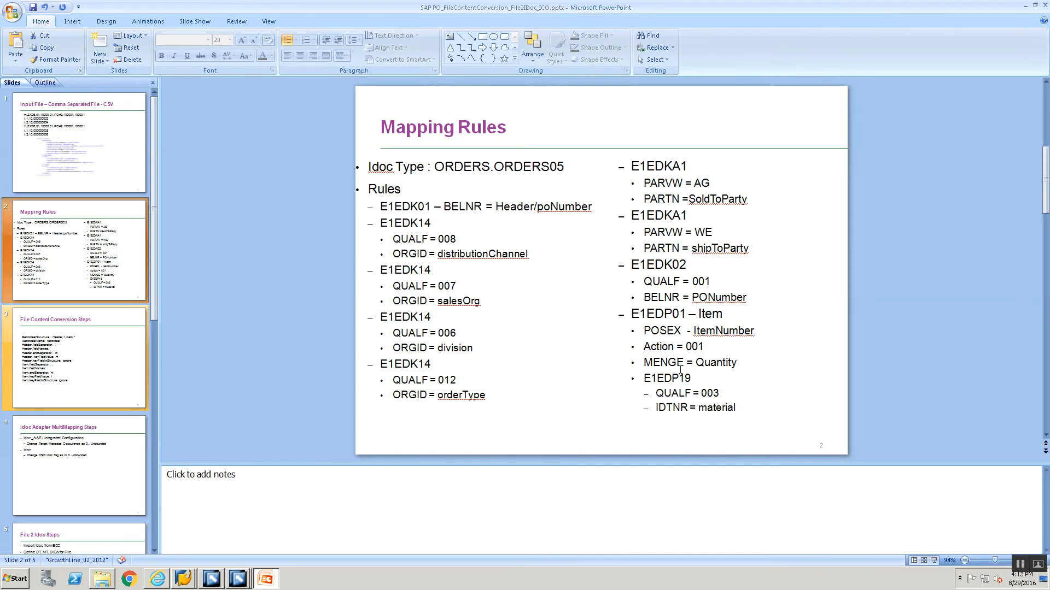
key("alt+Tab")
scroll(585, 294, "down", 10)
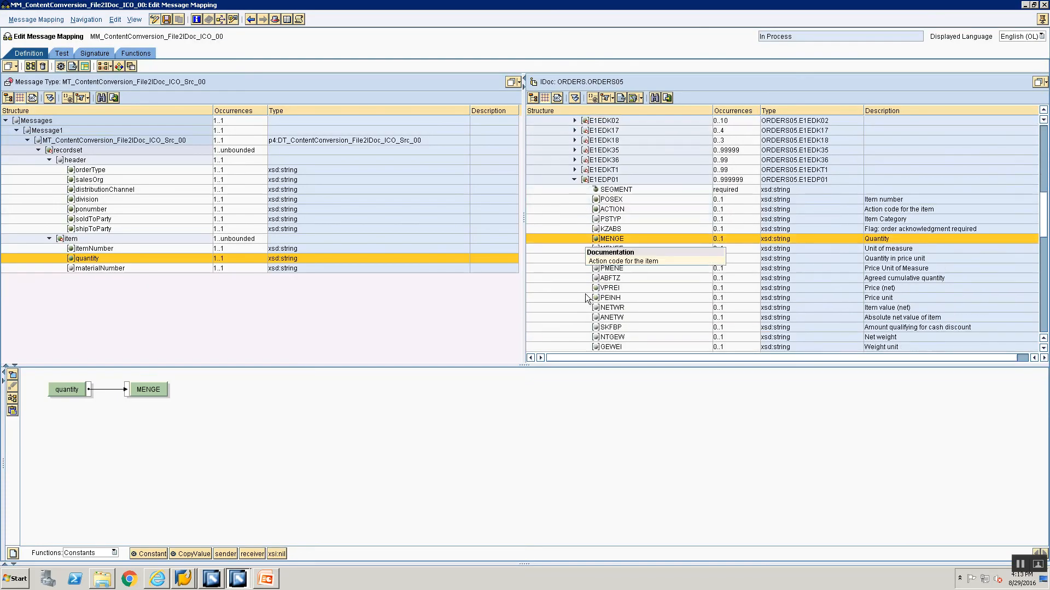
scroll(585, 294, "down", 7)
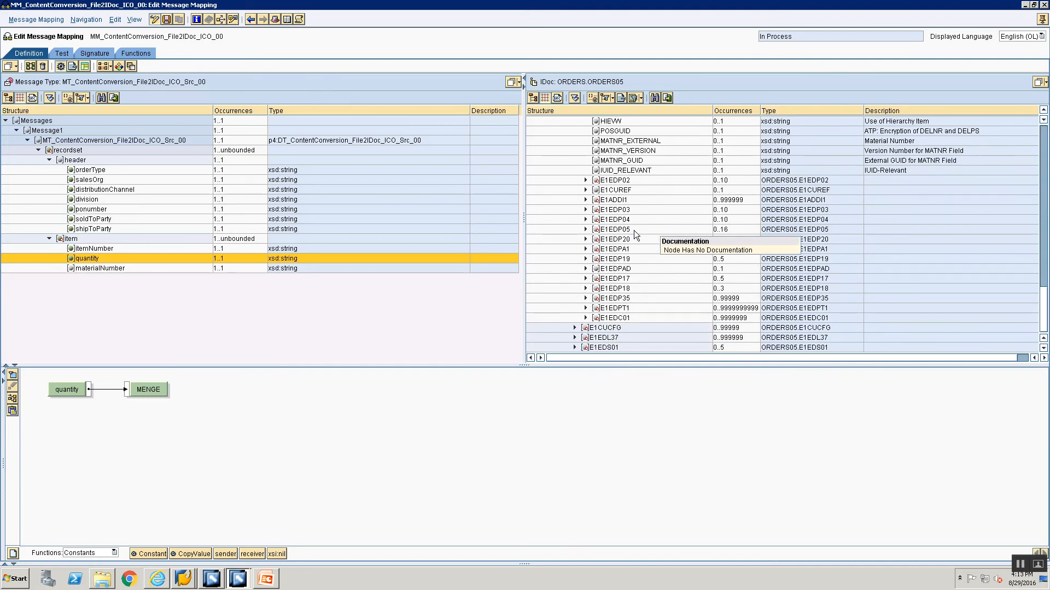
left_click(616, 260)
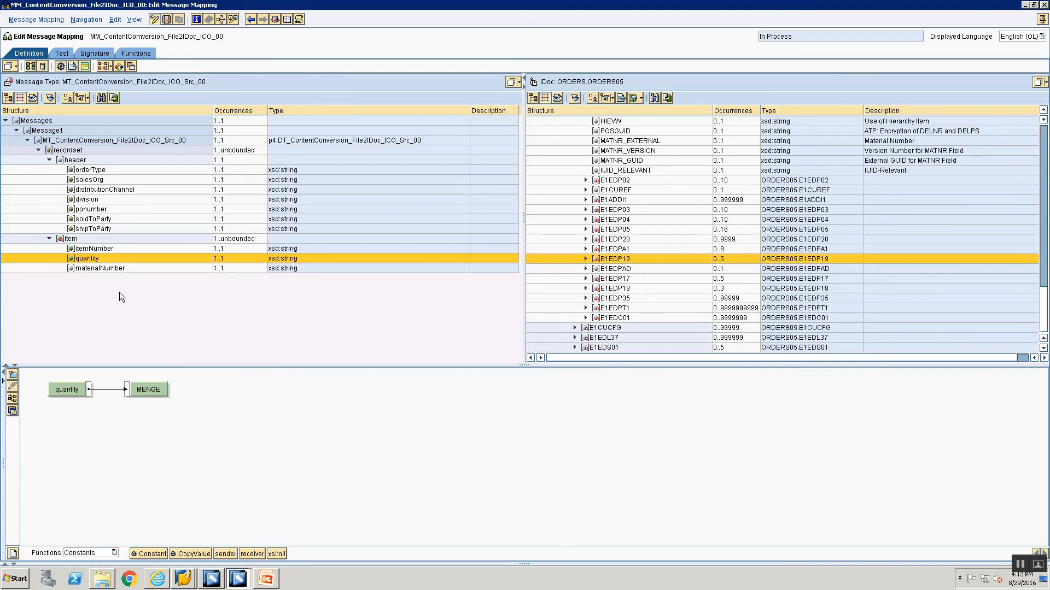
left_click(603, 261)
left_click_drag(139, 553, 79, 408)
double_click(55, 406)
key("BackSpace")
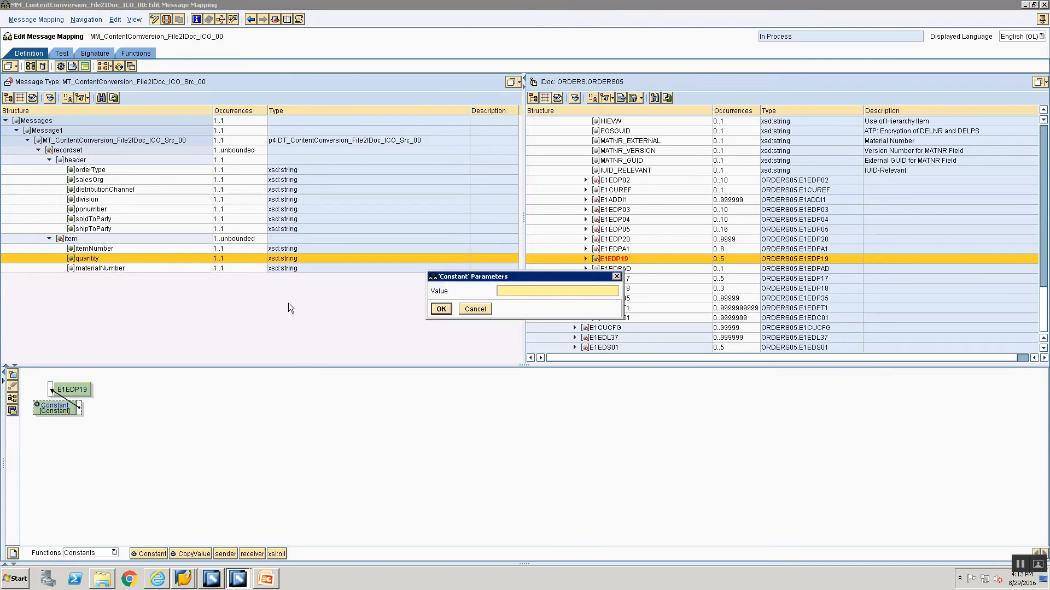
left_click(440, 309)
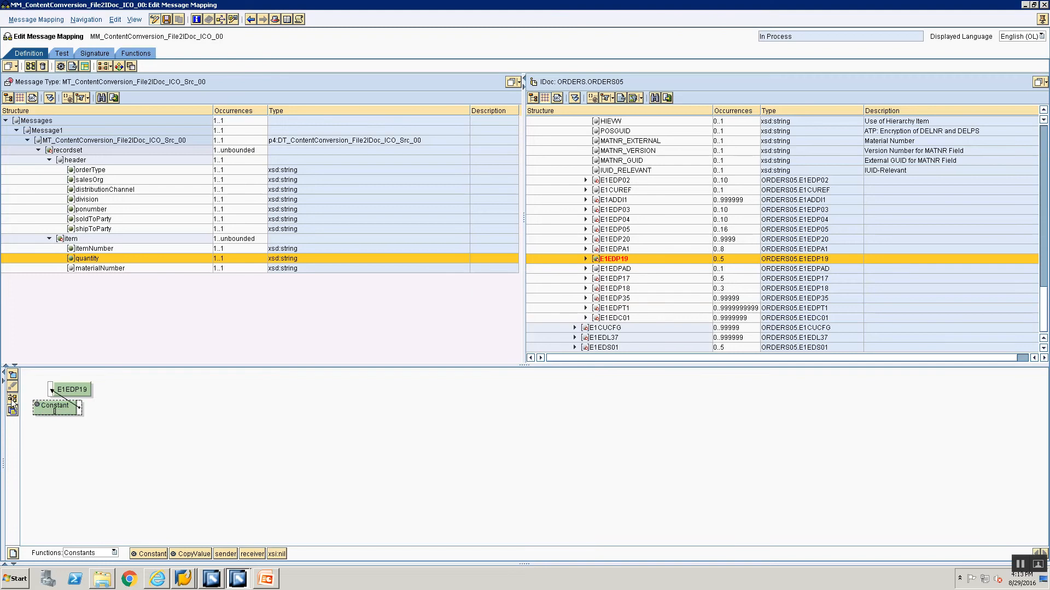
Step: Map a constant to the required SEGMENT attribute under E1EDP19 and tidy the mapping layout
left_click(12, 398)
left_click(585, 258)
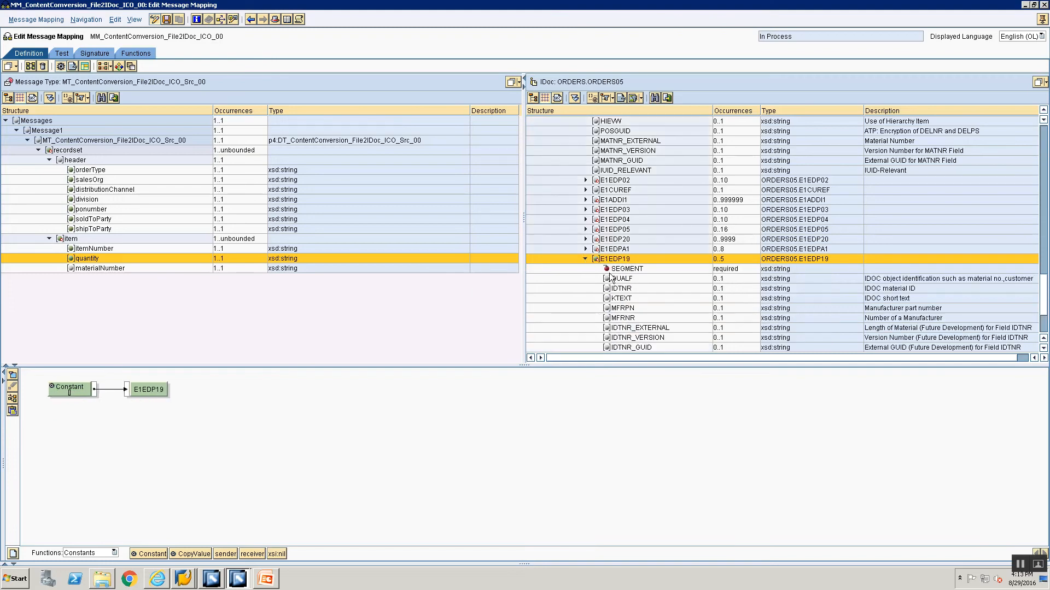
left_click(623, 269)
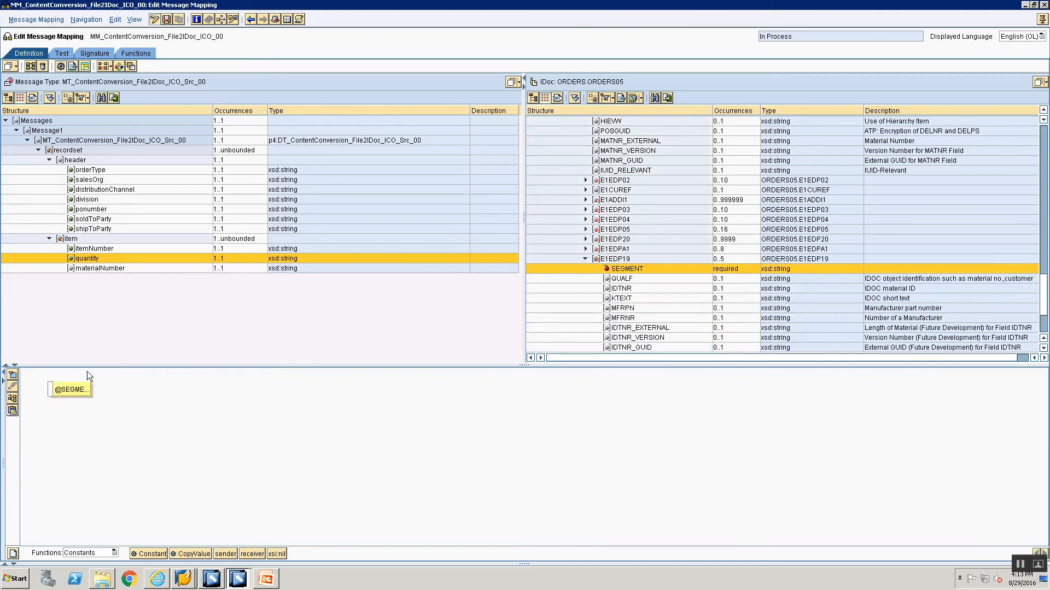
left_click_drag(52, 466, 51, 390)
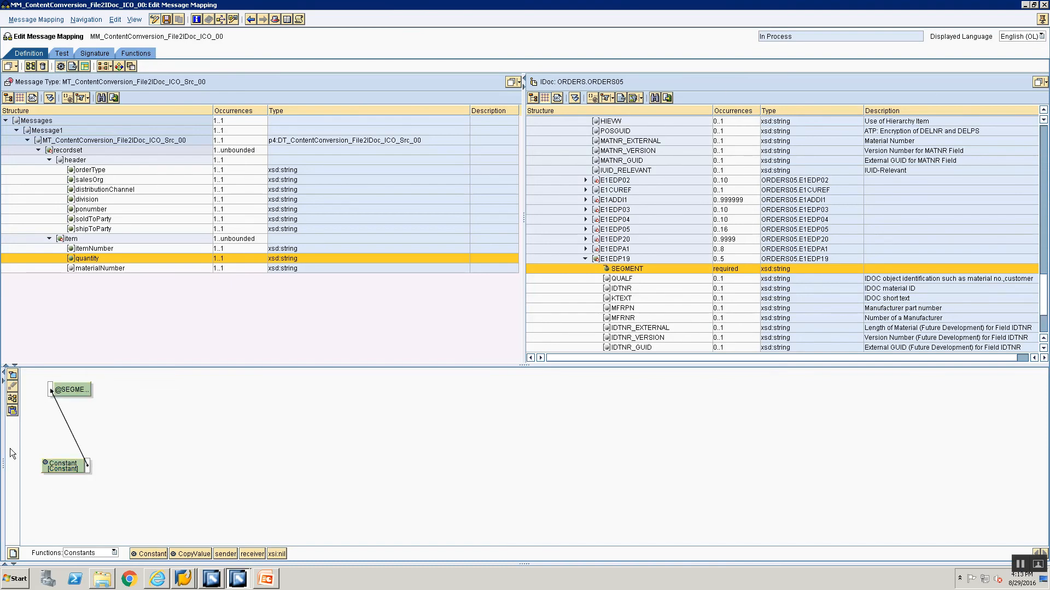
left_click(12, 398)
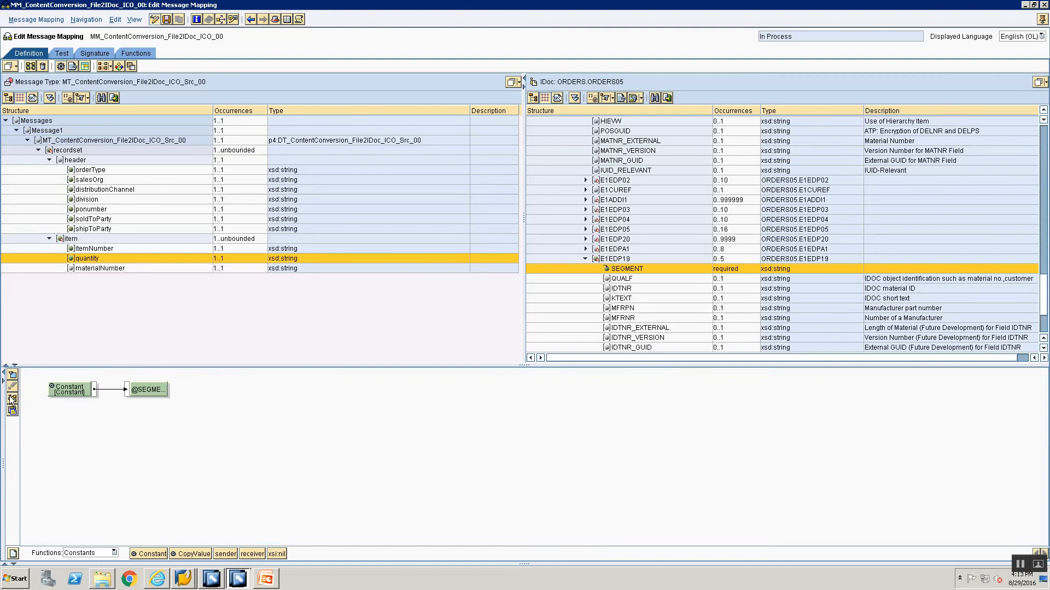
double_click(61, 392)
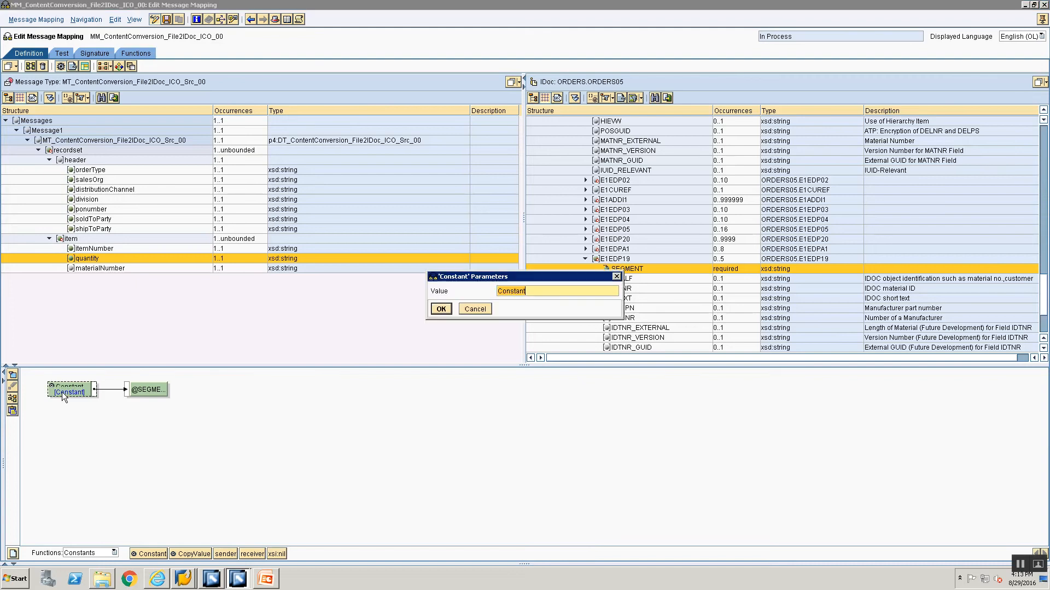
left_click(441, 309)
Step: Check the QUALF rule on the PowerPoint slide and map a constant with value 003 to E1EDP19's QUALF field
left_click(615, 280)
key("alt+Tab")
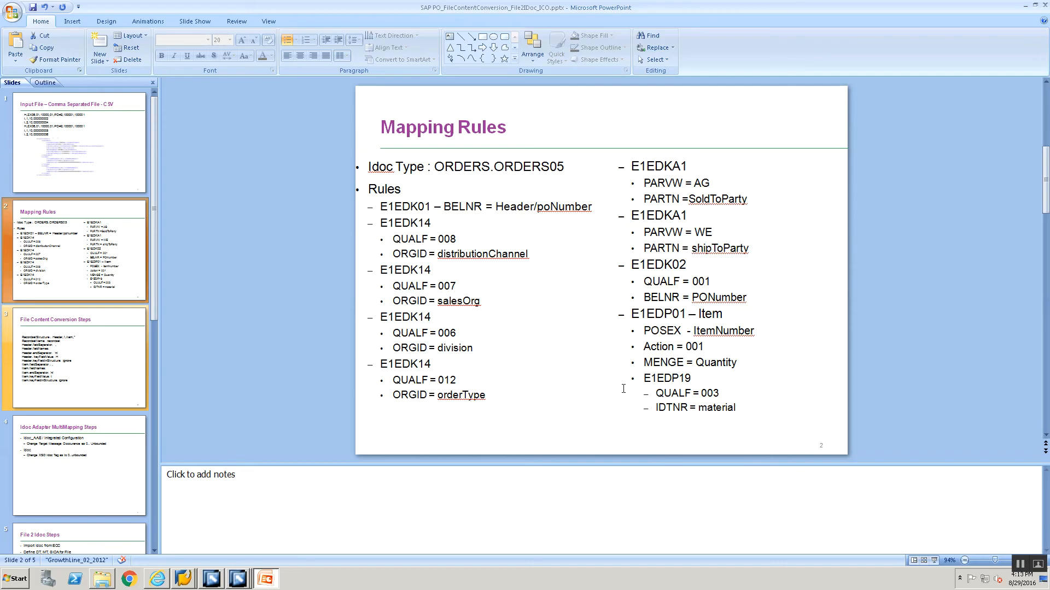
key("alt+Tab")
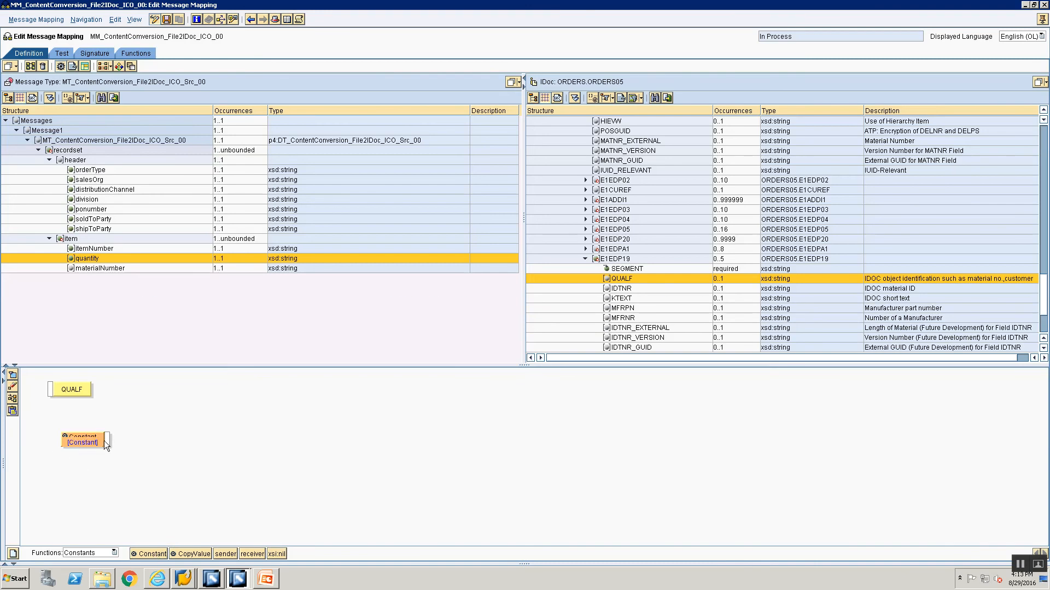
left_click_drag(67, 395, 51, 389)
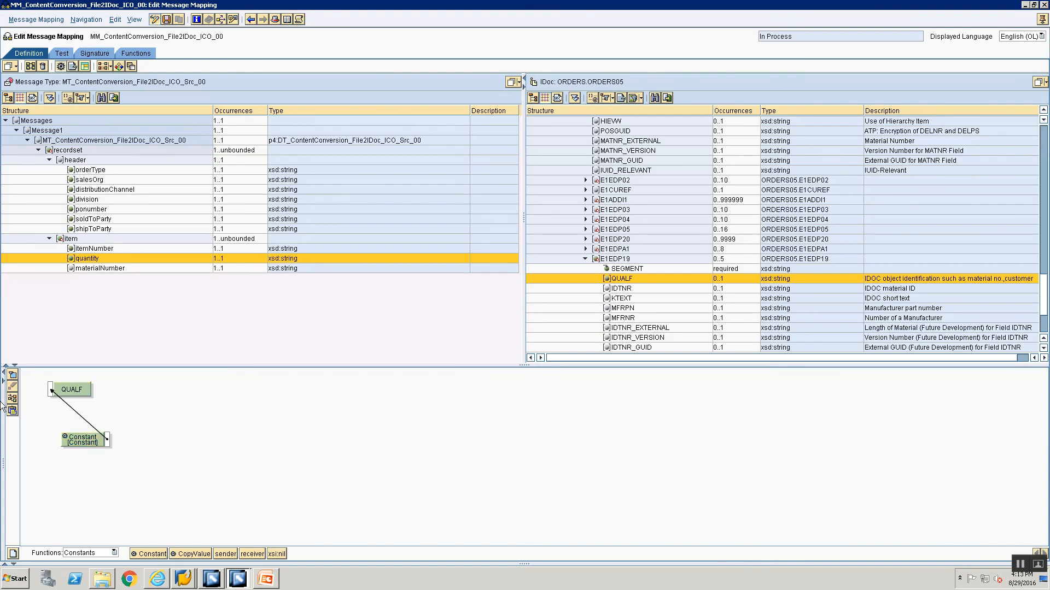
left_click(14, 397)
double_click(73, 389)
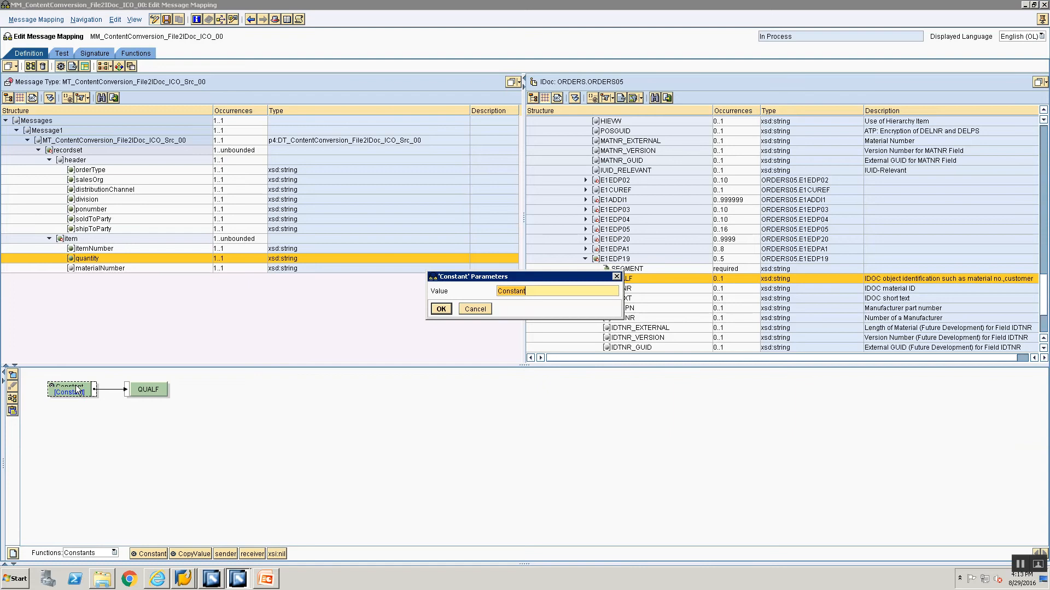
type("00")
key("Return")
Step: Check the IDTNR rule on the PowerPoint slide and map source field materialNumber to E1EDP19's IDTNR field
key("alt+Tab")
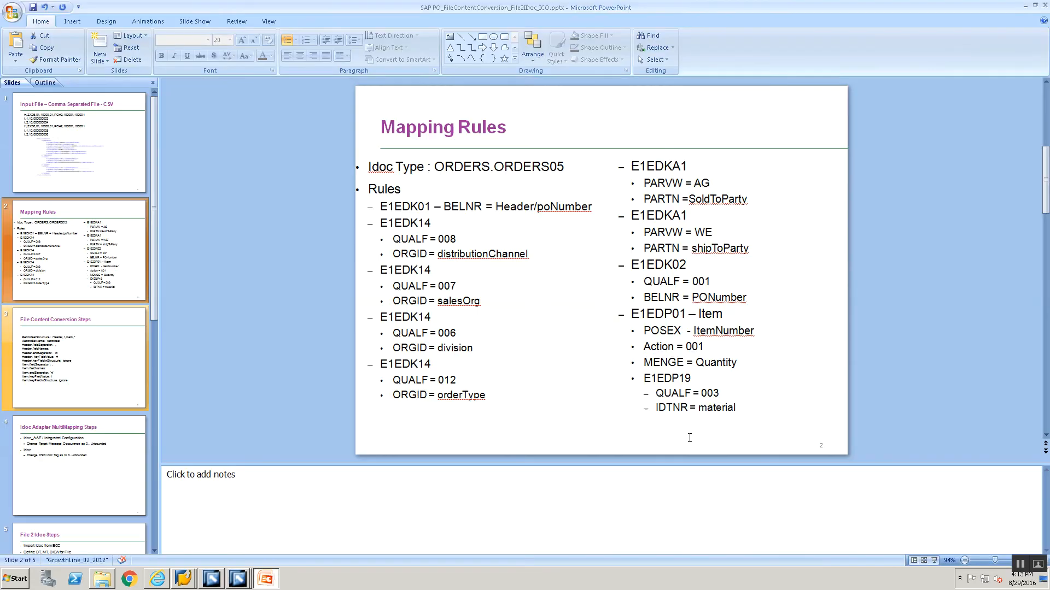
key("alt+Tab")
left_click(616, 286)
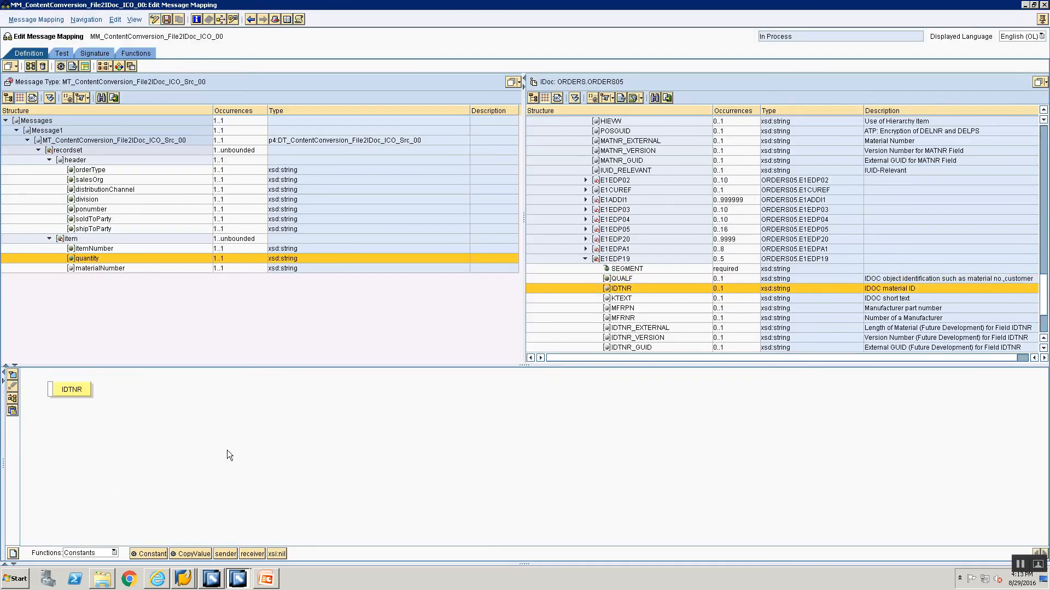
left_click_drag(152, 555, 69, 406)
double_click(81, 268)
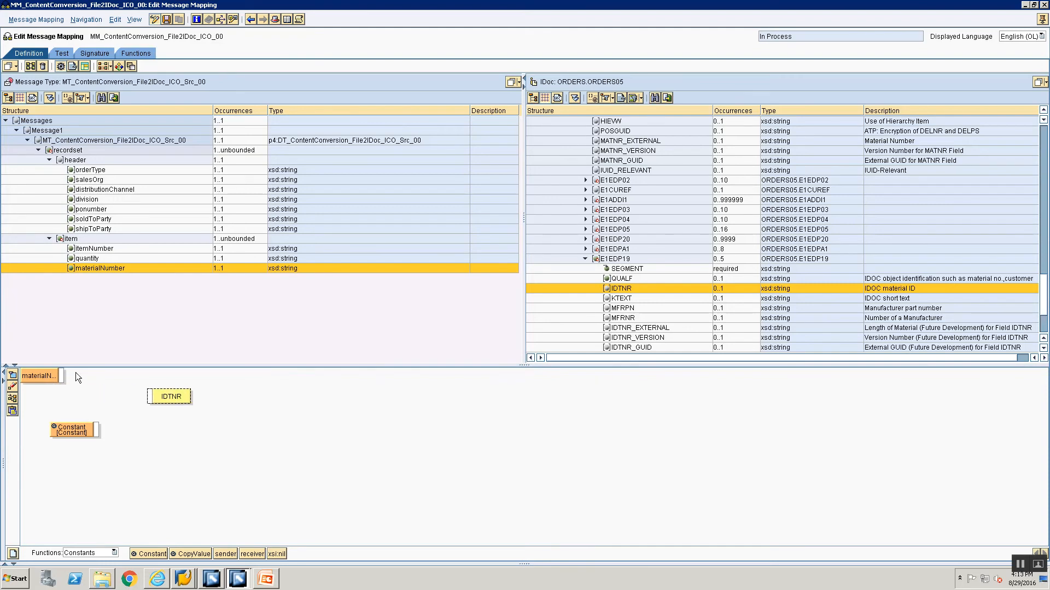
left_click_drag(61, 376, 149, 396)
left_click(12, 387)
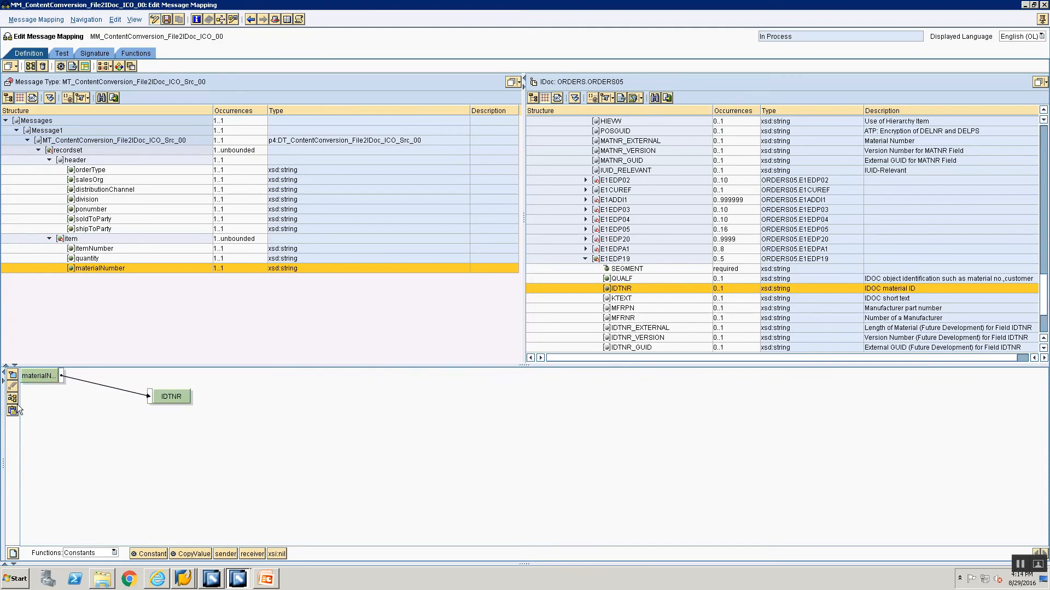
left_click(12, 398)
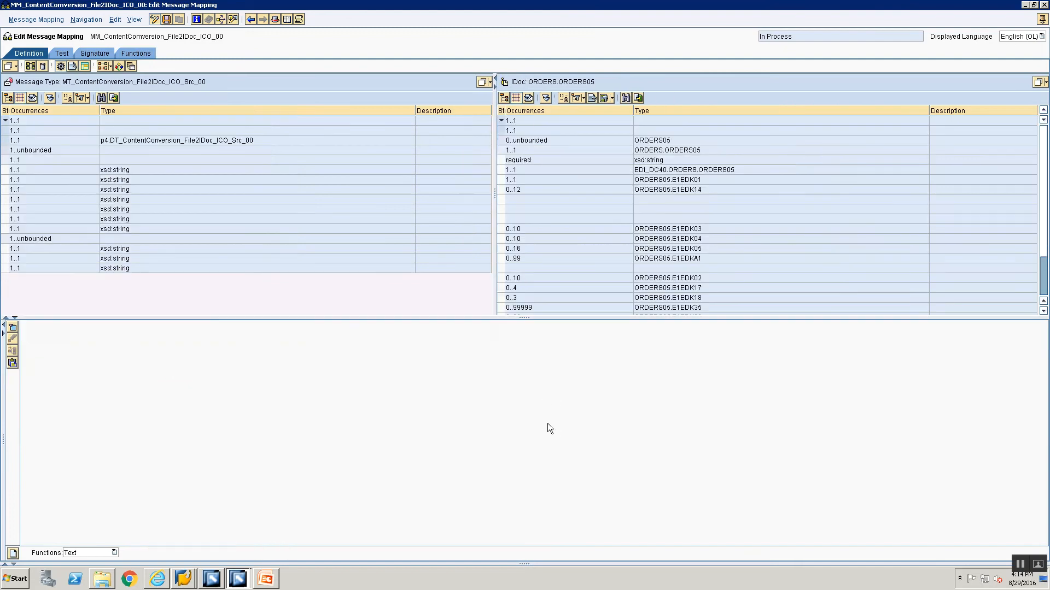
left_click(1042, 20)
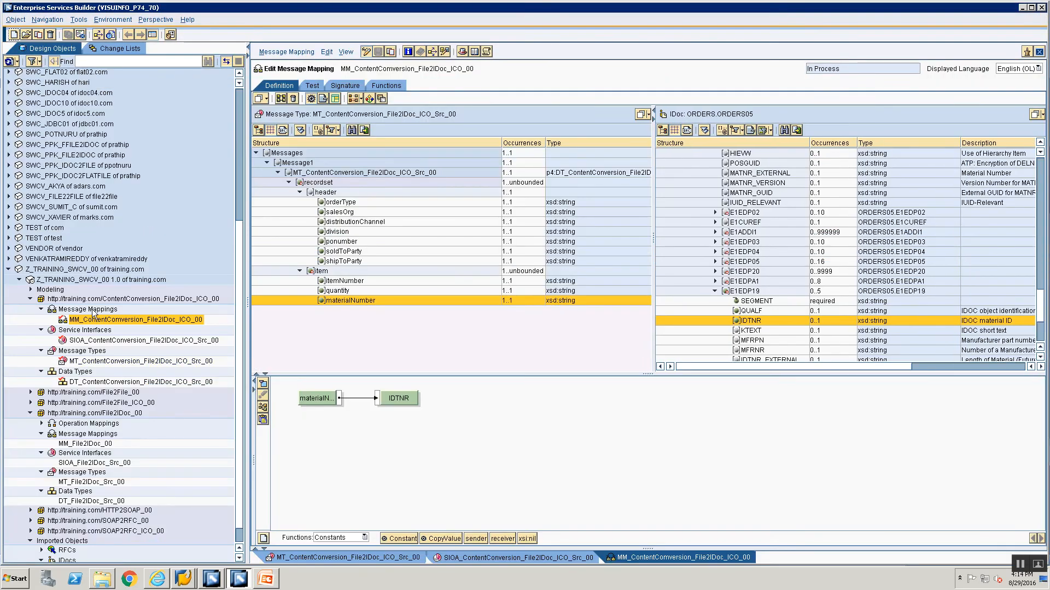
left_click(93, 310)
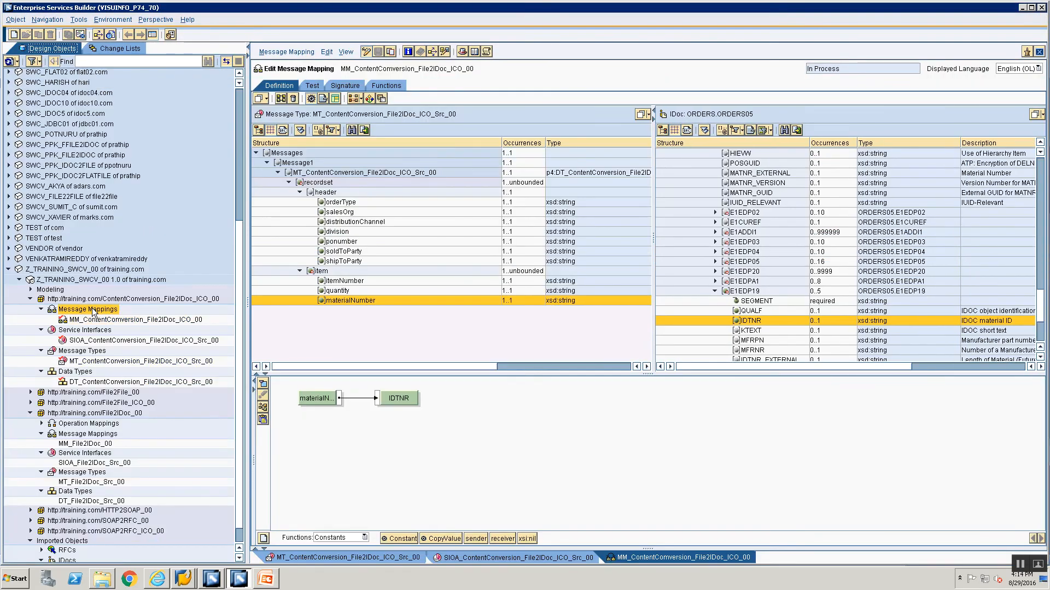
right_click(93, 310)
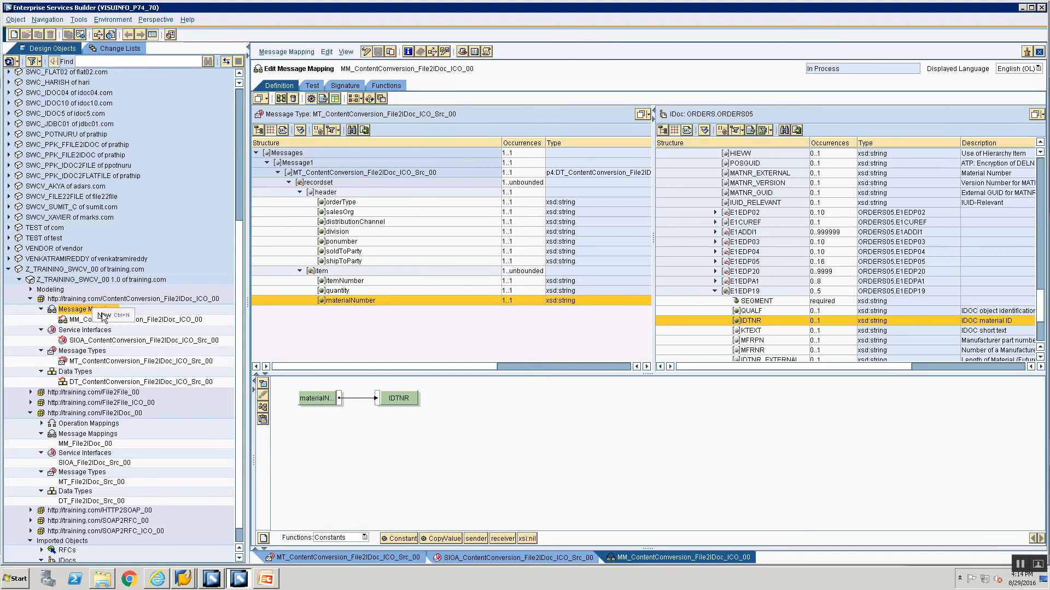
left_click(103, 316)
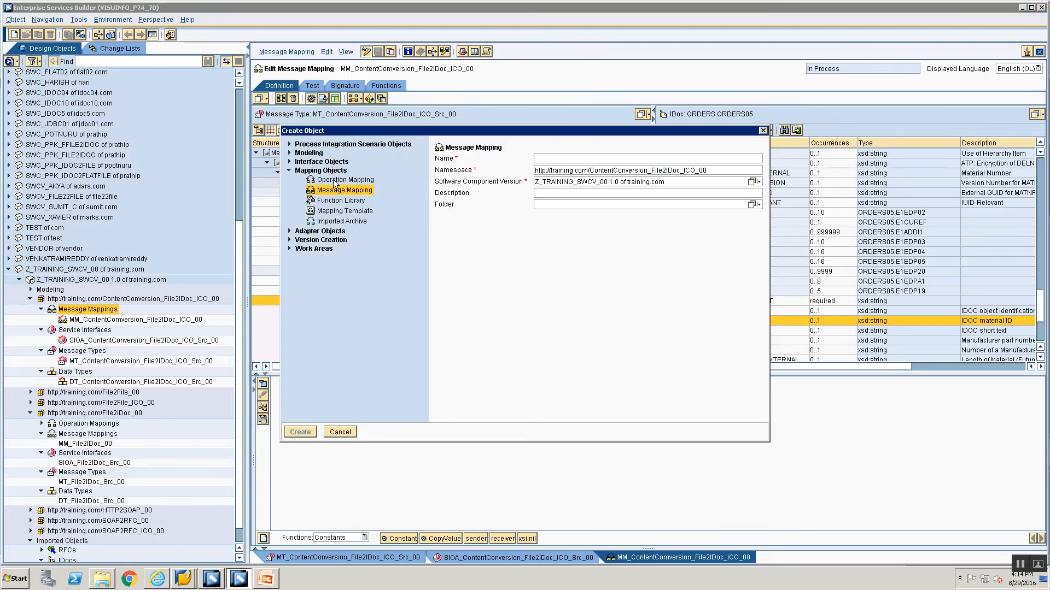
left_click(335, 181)
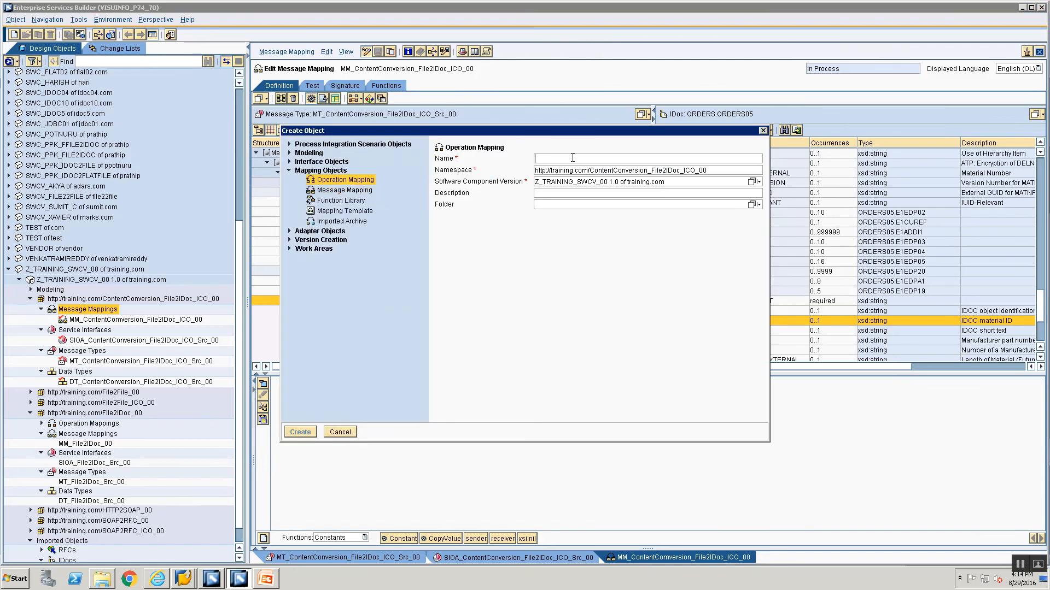
left_click(578, 158)
type("OM")
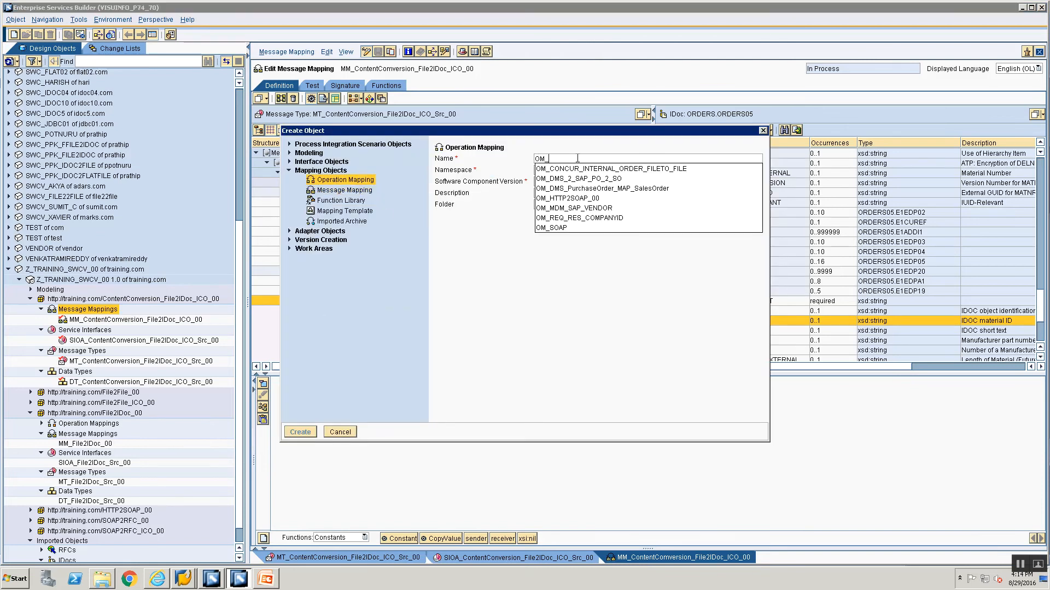
type("_Content")
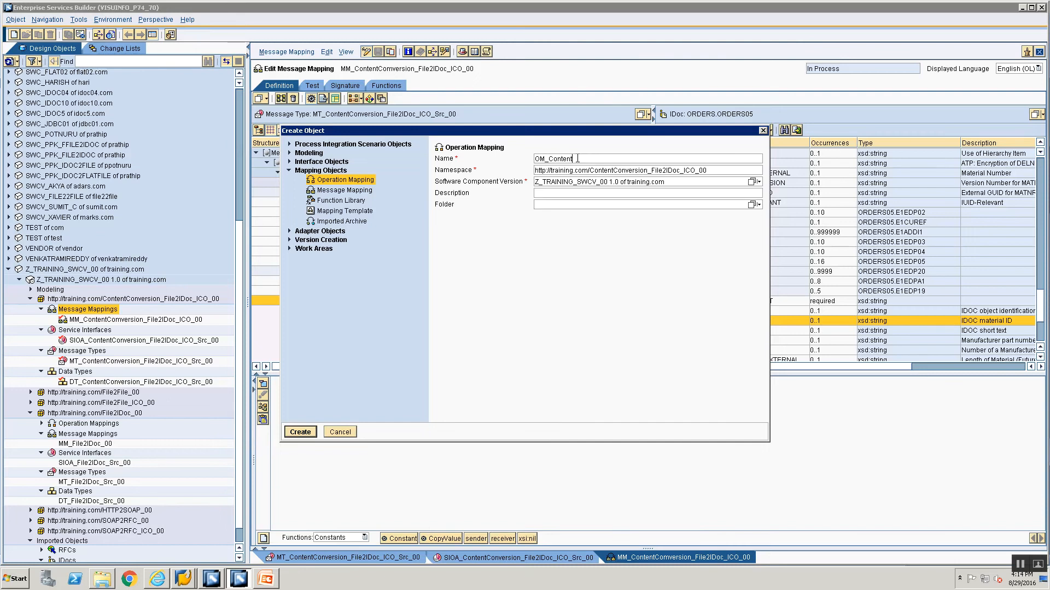
type("Conversion_File2IDoc_ICO_00")
left_click(300, 432)
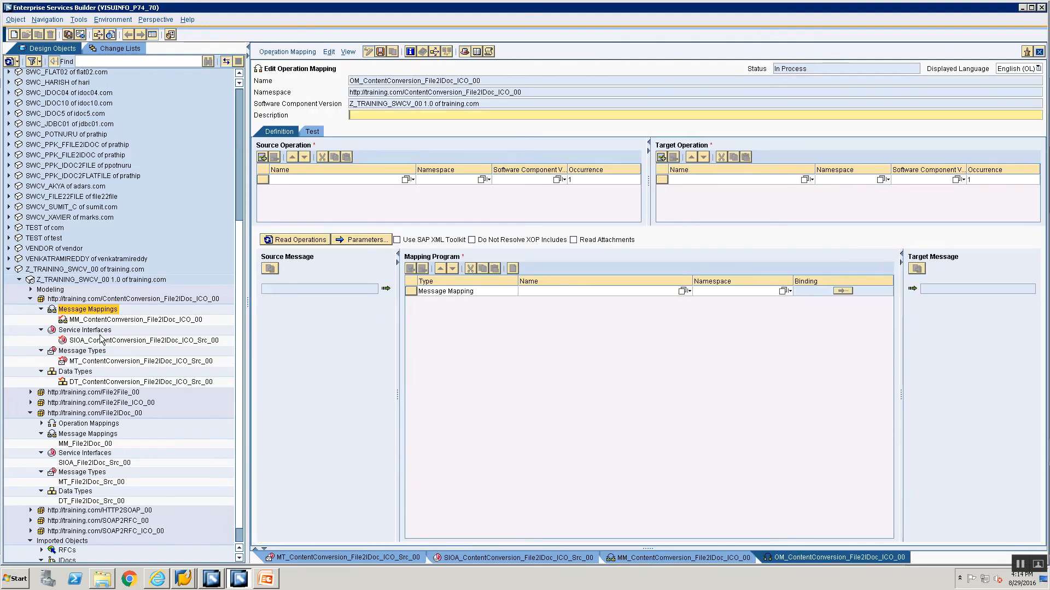
Step: Assign SIOA_ContentConversion_File2IDoc_ICO_Src_00 as source operation and IDoc ORDERS.ORDERS05 as target operation, and read the operations
left_click_drag(100, 339, 410, 186)
scroll(122, 556, "down", 1)
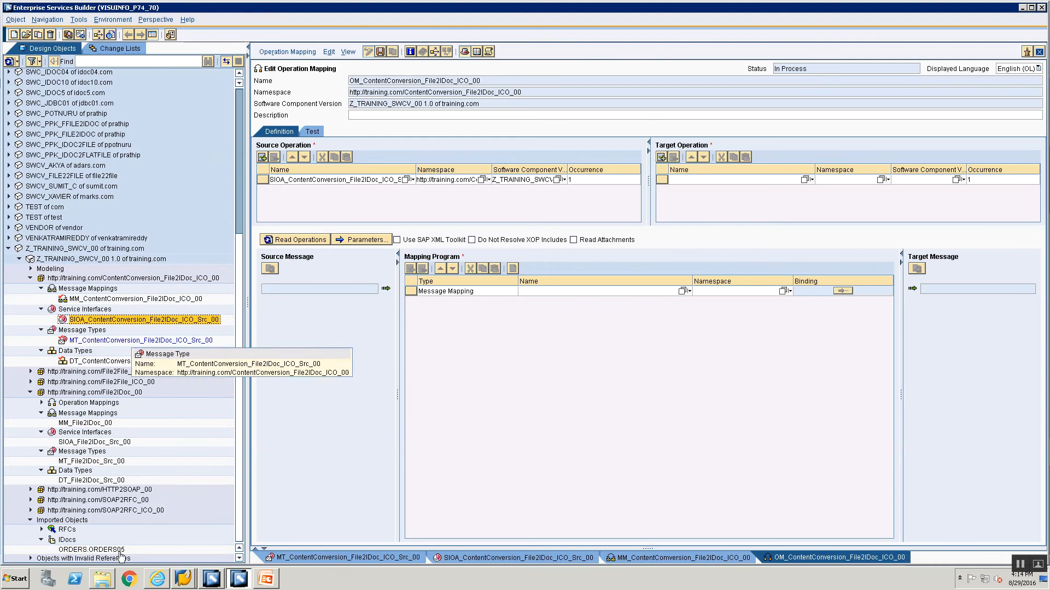
left_click(82, 550)
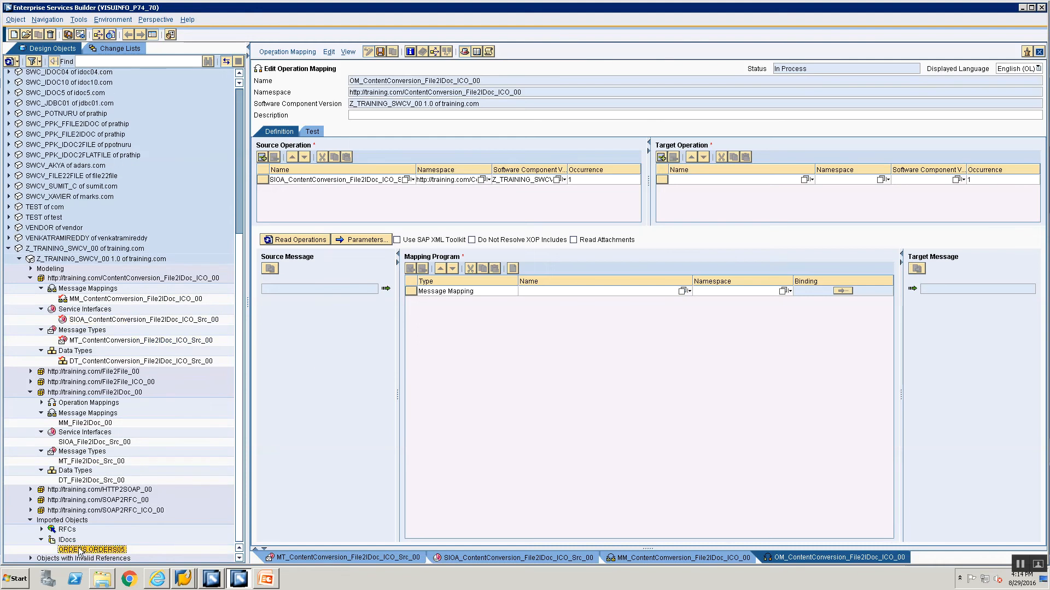
left_click_drag(78, 550, 819, 182)
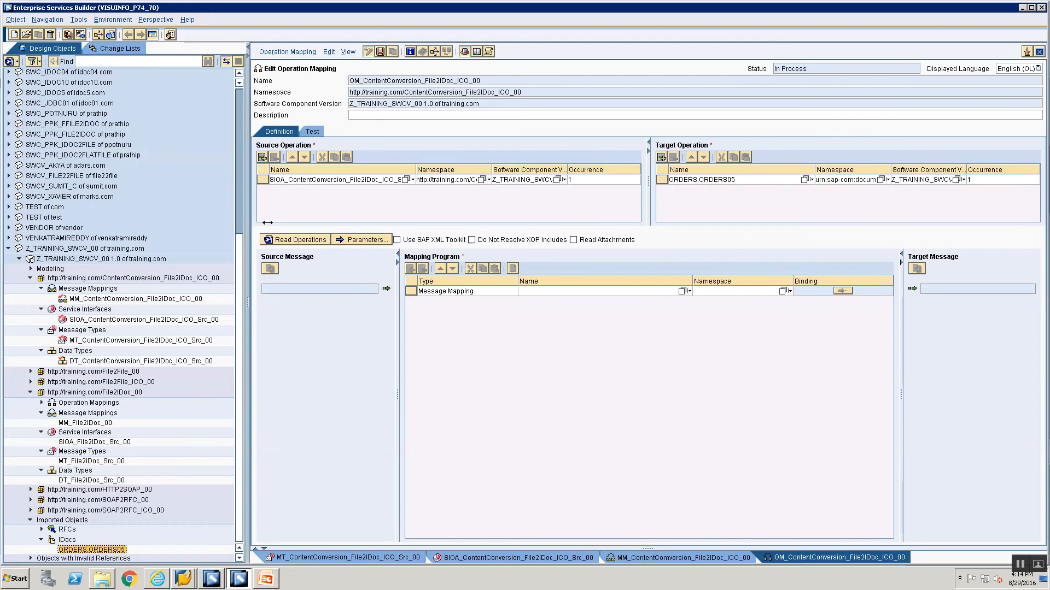
left_click(283, 242)
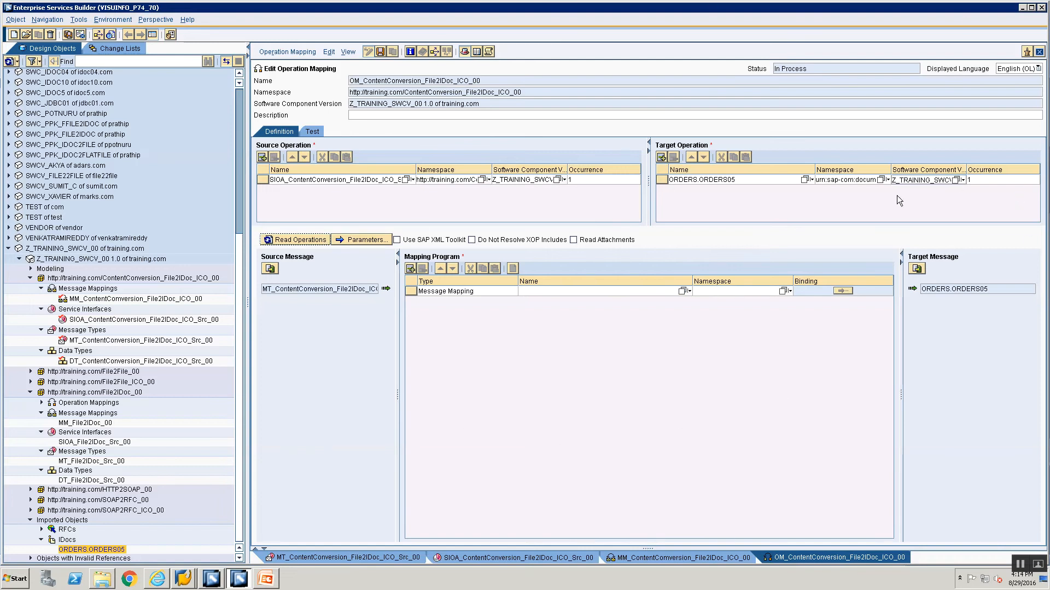
Step: Set the target operation's occurrence to 0..unbounded and read the operations again
left_click(1009, 178)
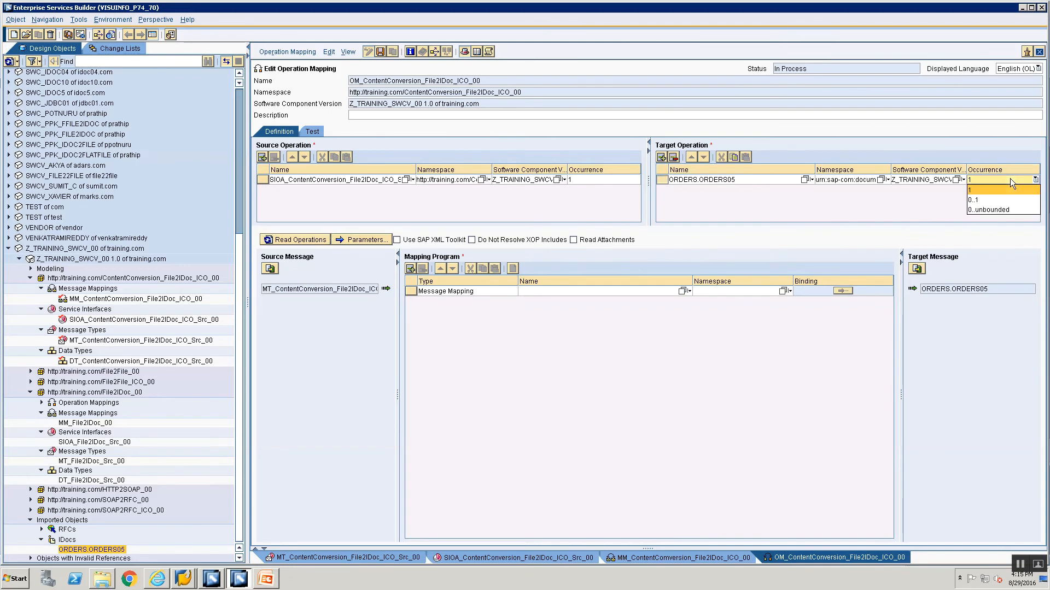
left_click(1006, 211)
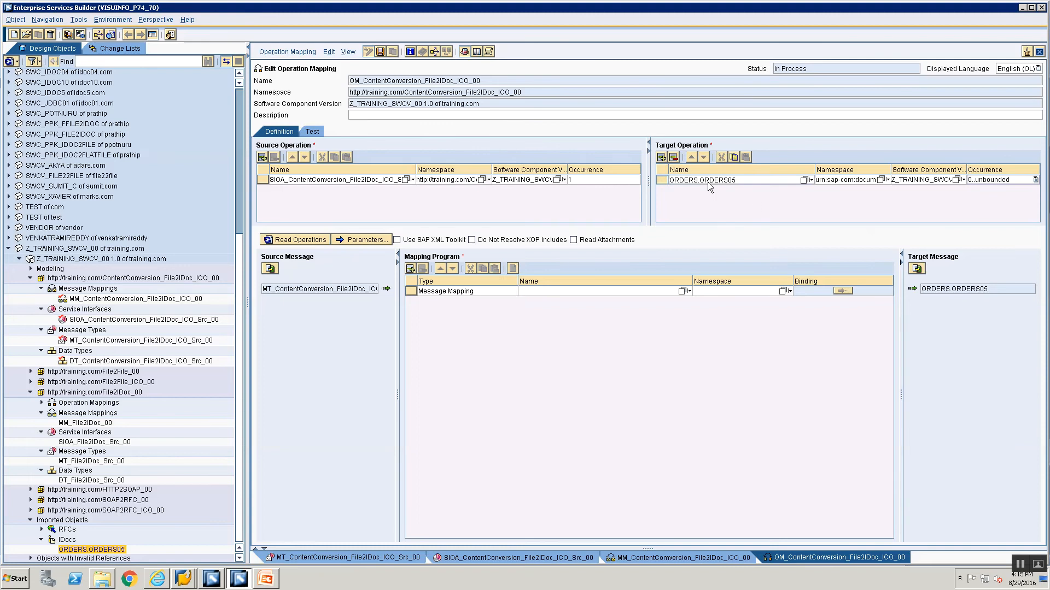
left_click(1007, 181)
left_click(999, 209)
left_click(263, 241)
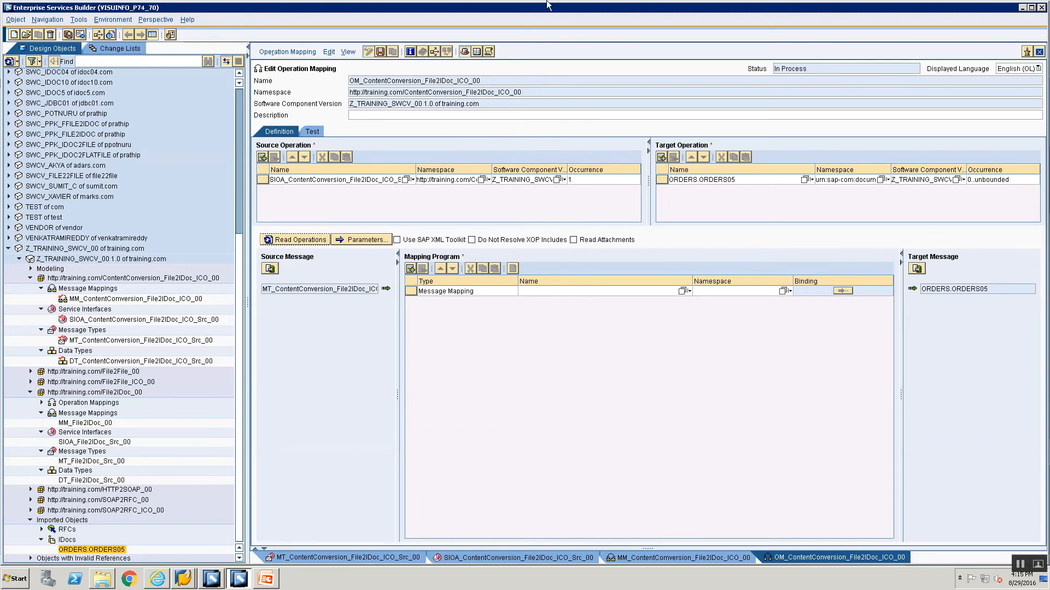
Step: Assign message mapping MM_ContentComversion_File2IDoc_ICO_00 as the operation mapping's mapping program
left_click(683, 291)
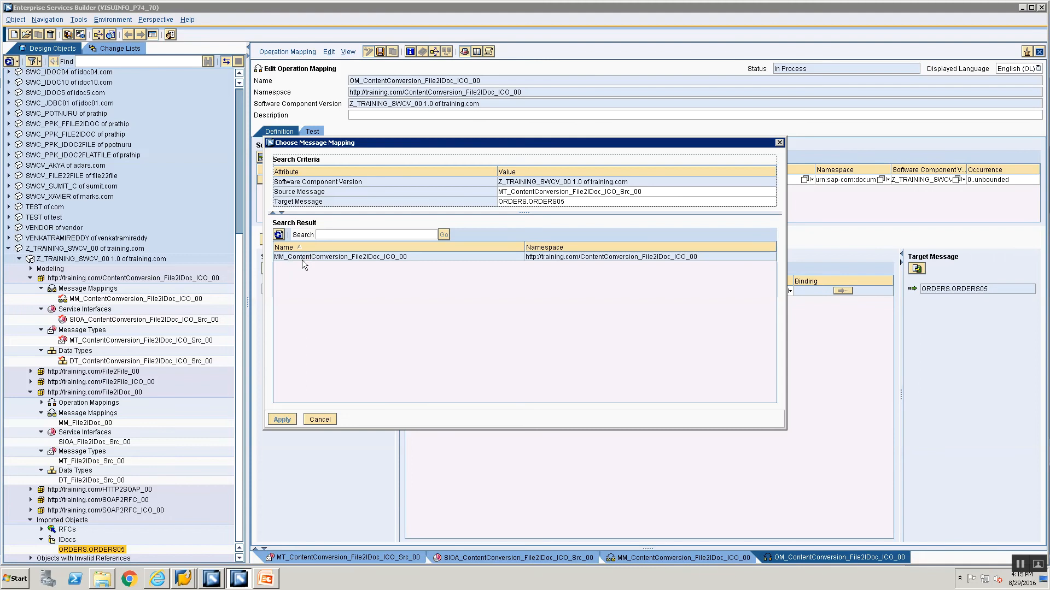
left_click(303, 257)
left_click(282, 420)
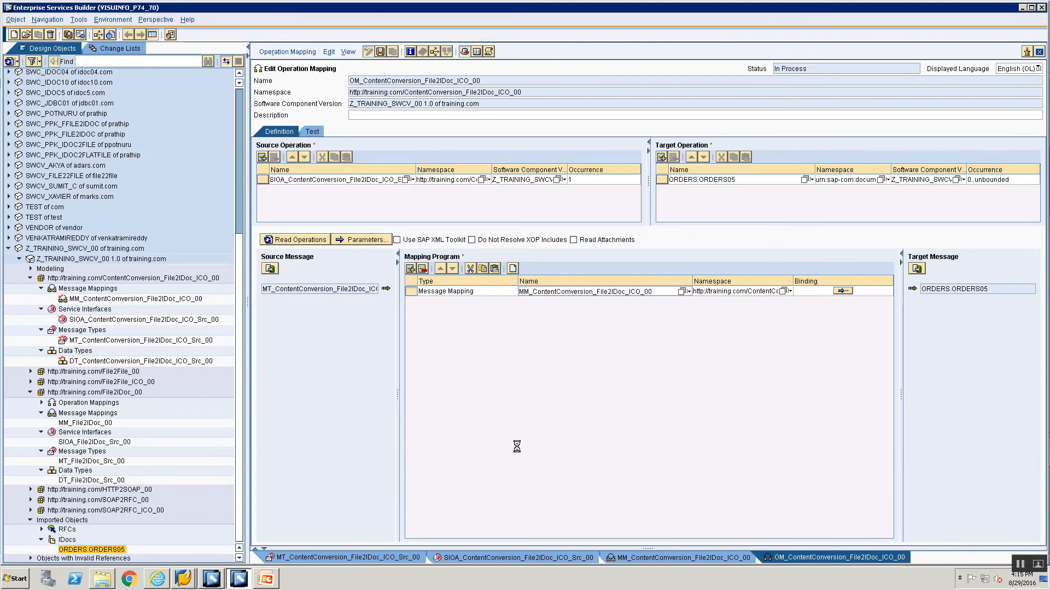
Step: Activate the standard change list of Z_TRAINING_SWCV_00 1.0 with all its objects
left_click(99, 49)
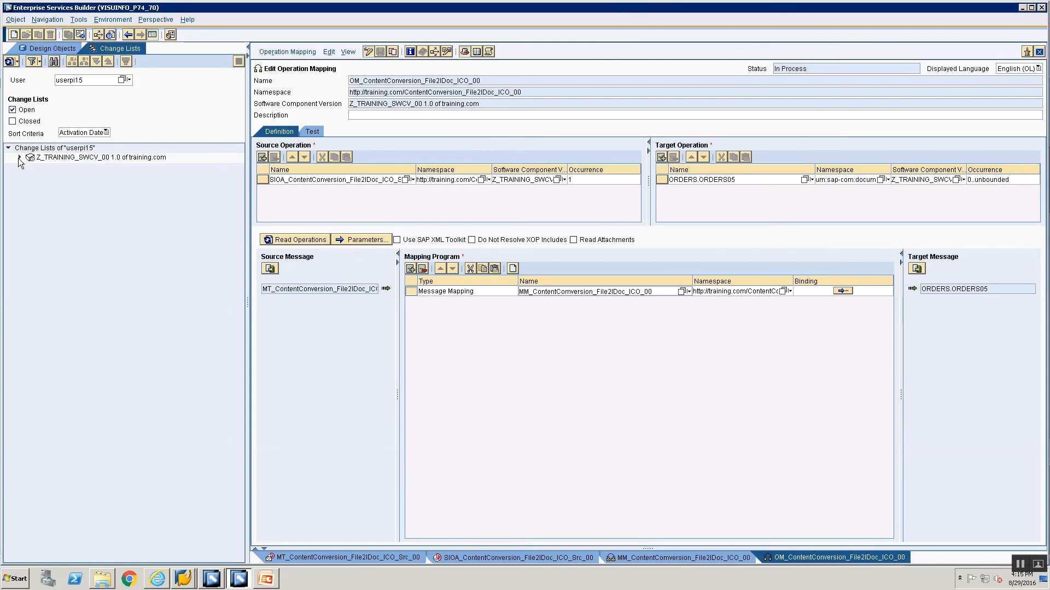
left_click(19, 157)
right_click(63, 170)
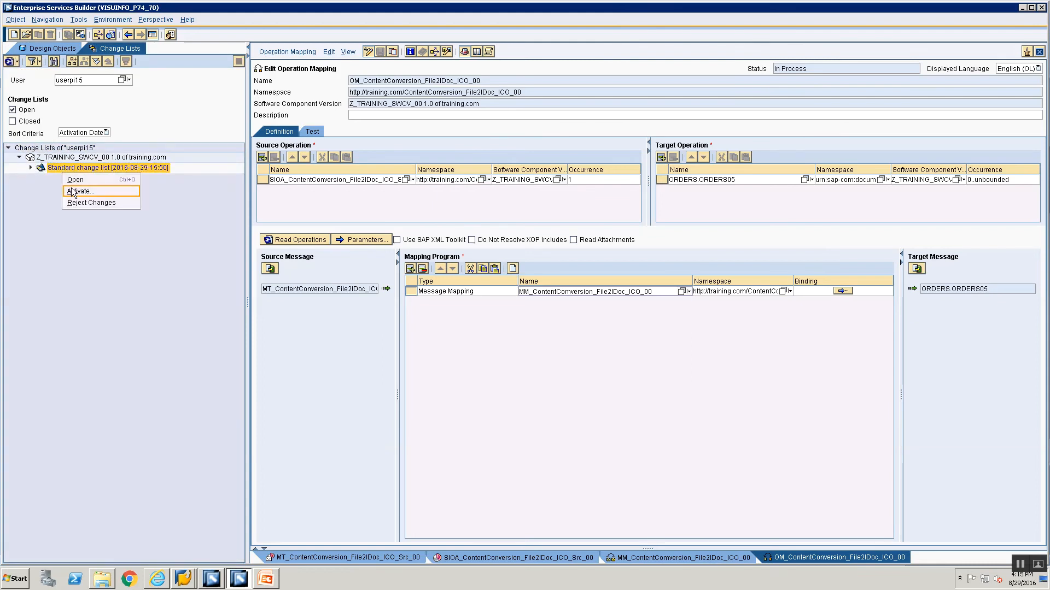
left_click(77, 192)
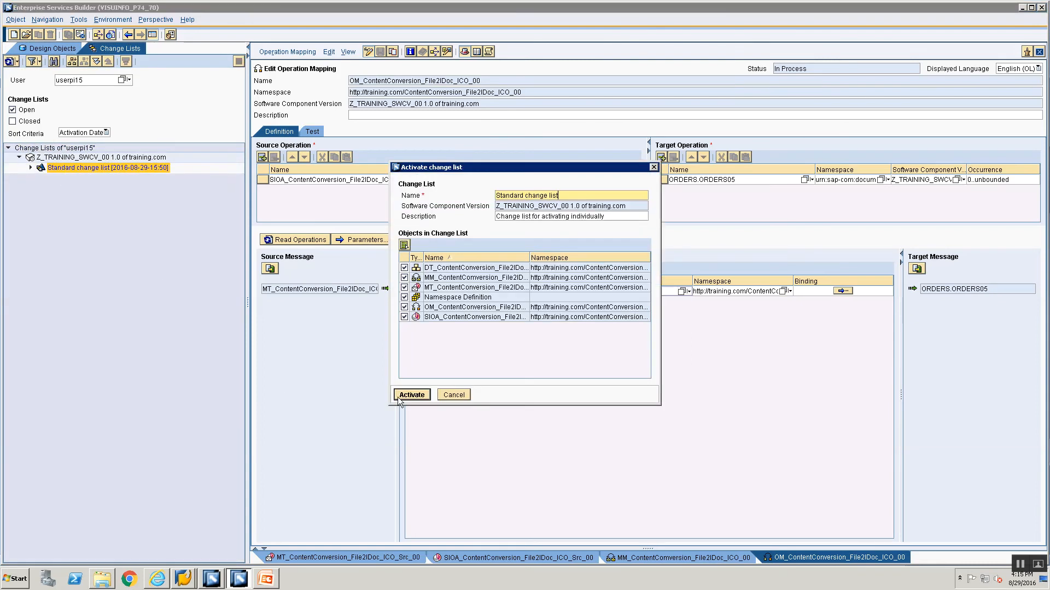
left_click(402, 395)
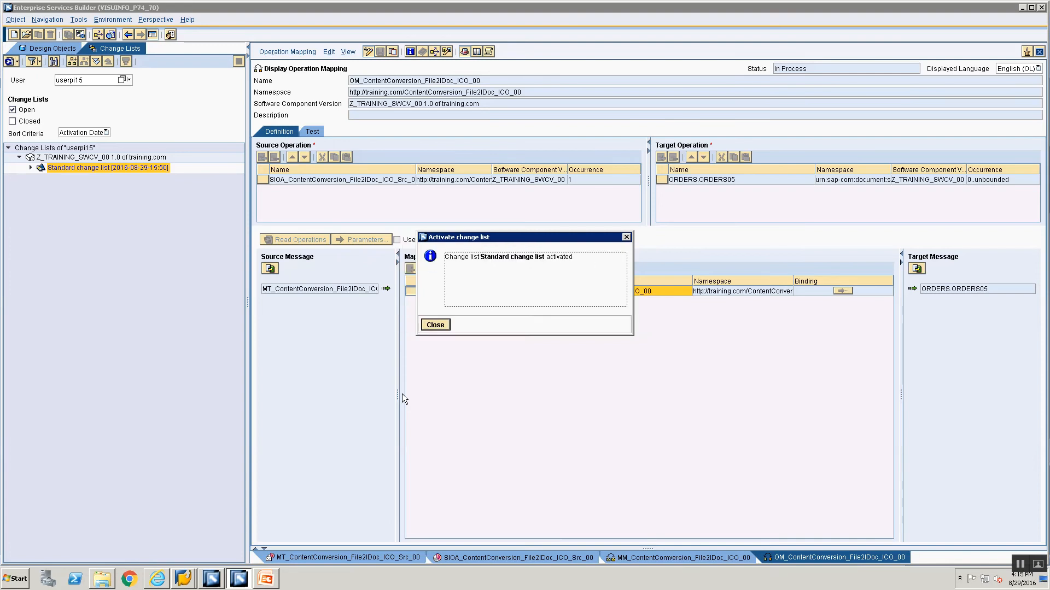
Step: Dismiss the activation message and check the cache status overview for the released change list
left_click(431, 323)
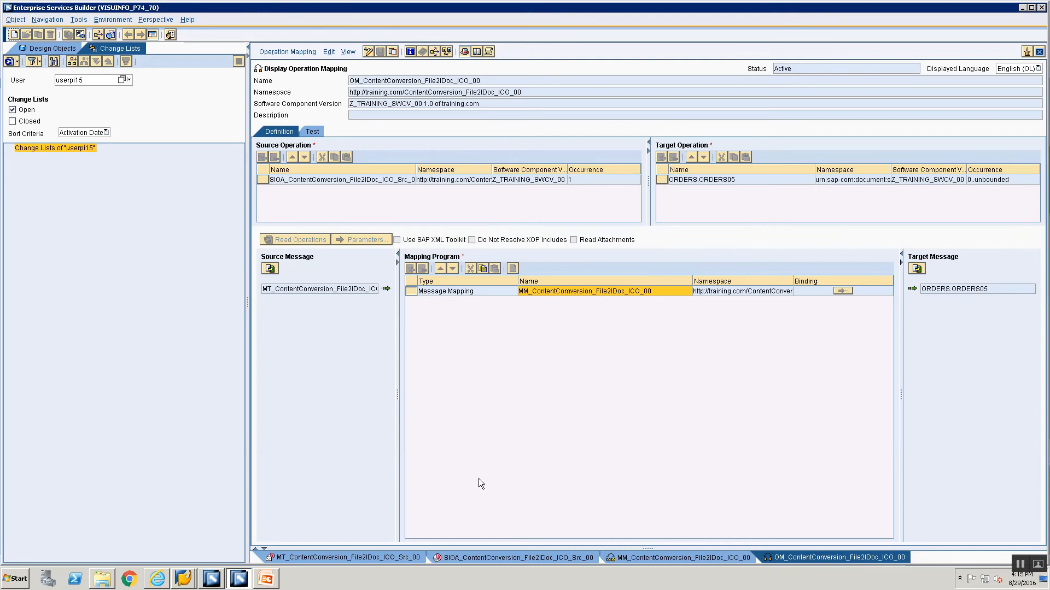
left_click(113, 19)
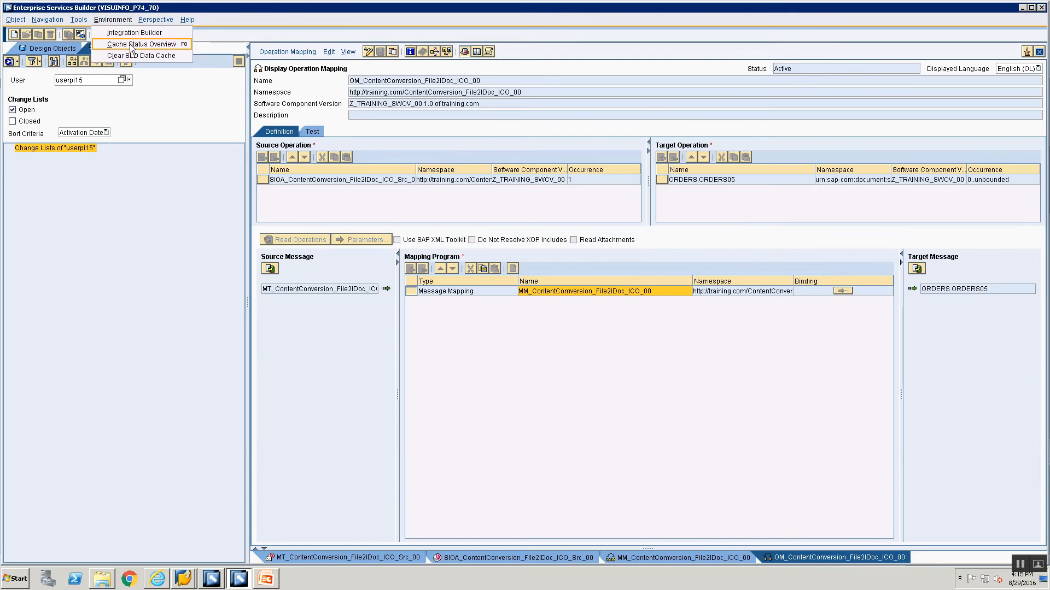
left_click(132, 46)
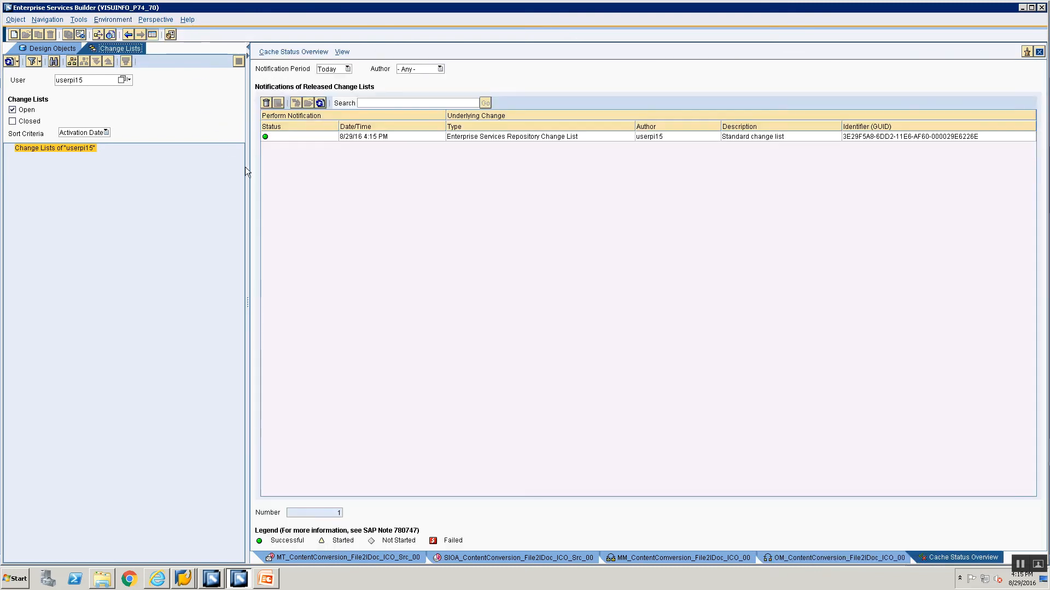
left_click(113, 19)
left_click(119, 43)
Step: Close all open object editors and switch to the Configuration: Integration Builder
right_click(668, 562)
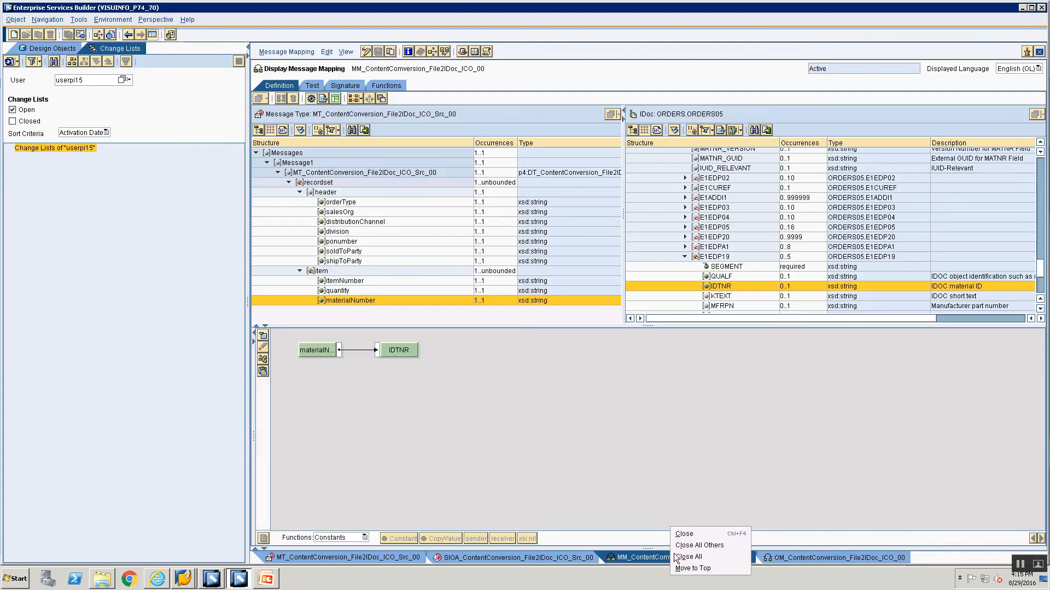
left_click(687, 556)
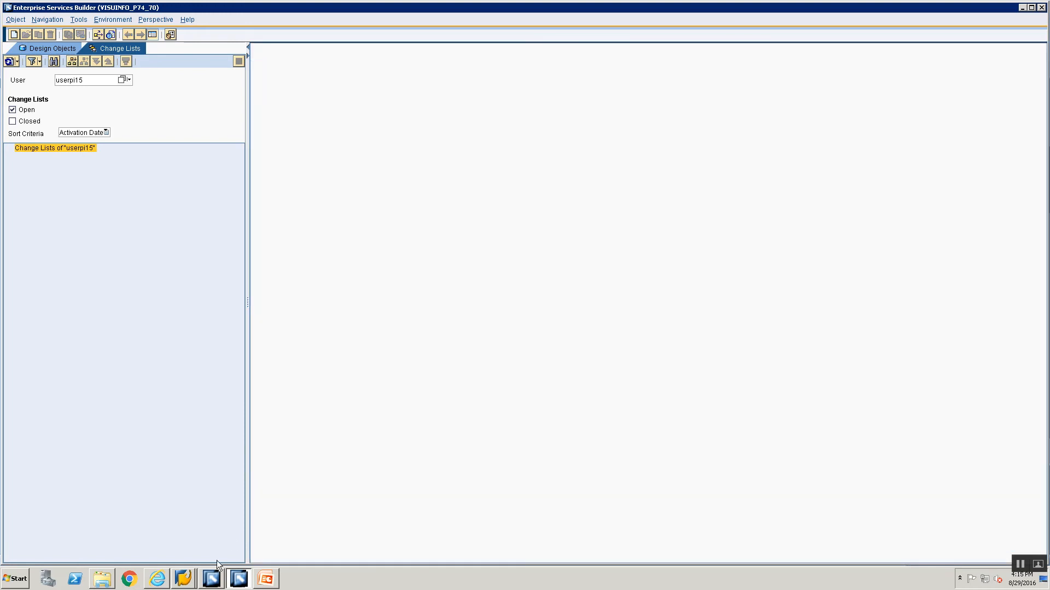
mouse_move(216, 582)
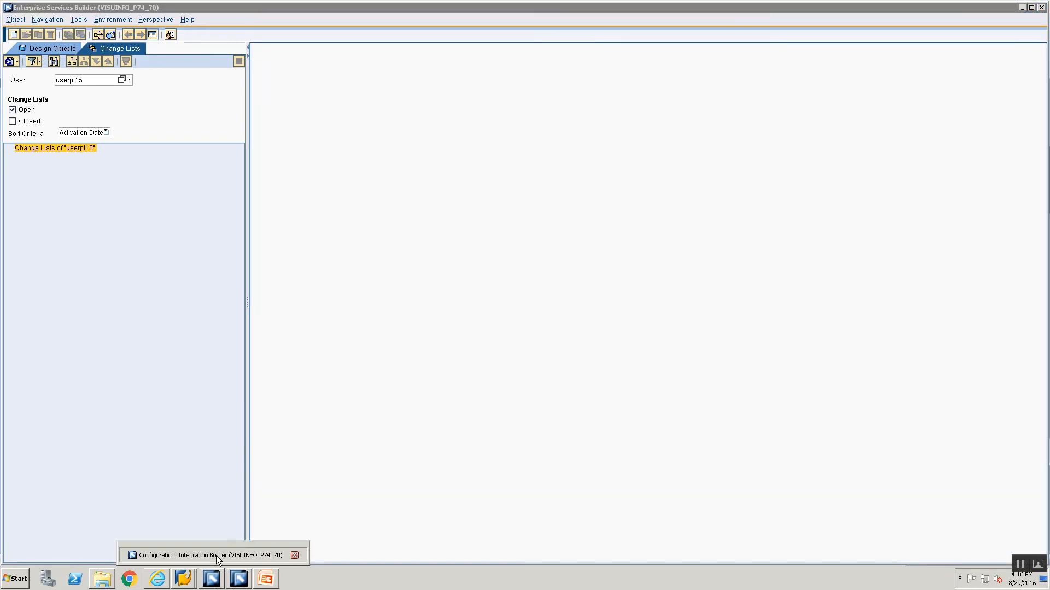
left_click(215, 556)
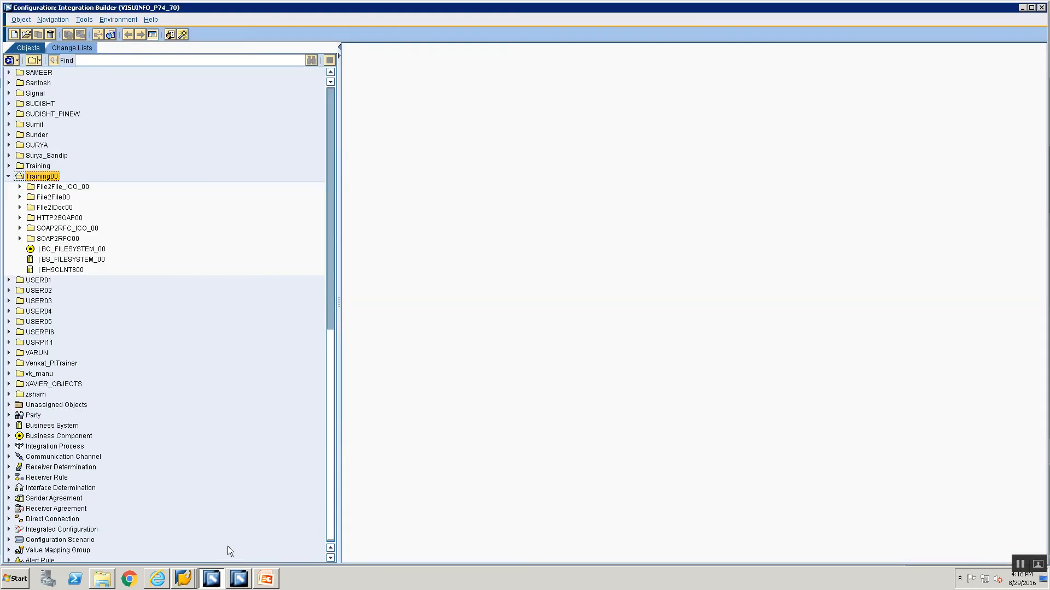
Step: Create a subfolder named ContentConversion_File2IDoc_ICO_00 inside the Training00 folder
right_click(46, 177)
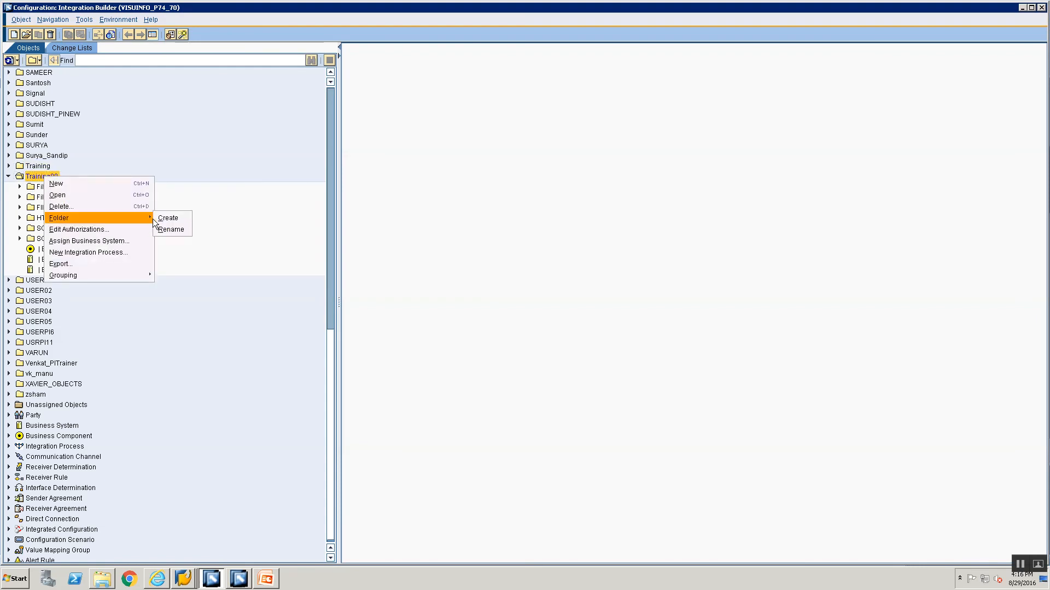
left_click(187, 215)
type("Fi")
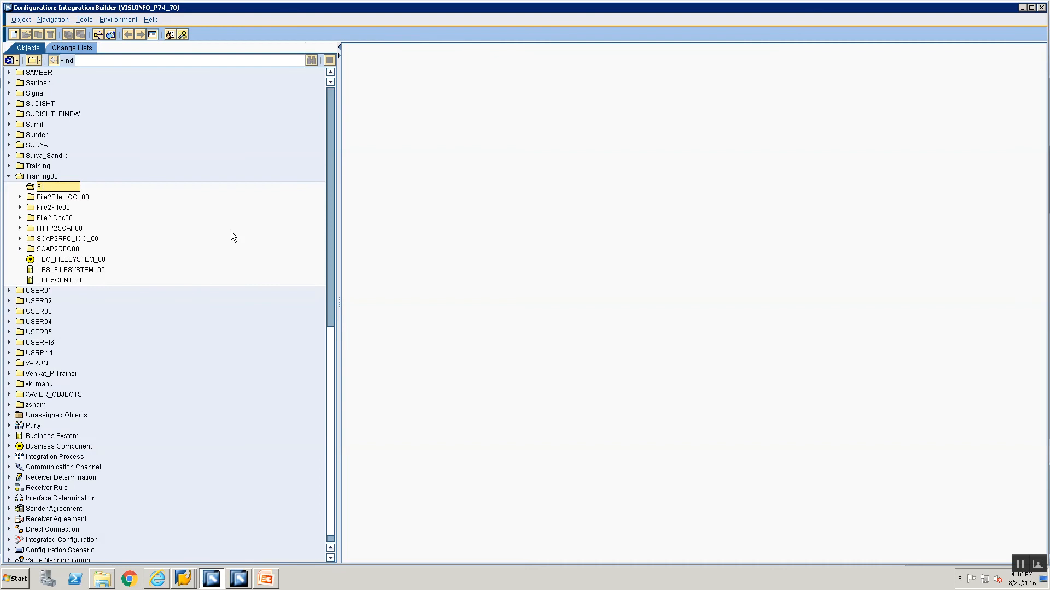
type("le2IDoc_ICO")
key("BackSpace")
key("BackSpace")
key("Home")
type("ContentConversion_")
key("Home")
key("End")
type("_ICO_00")
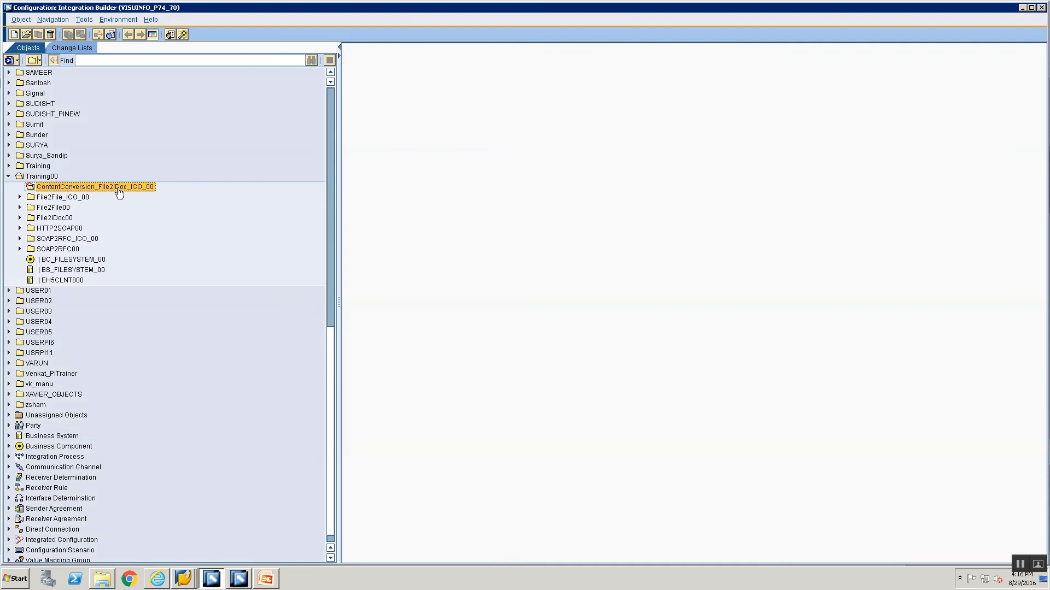
Step: Start a new communication channel in the ContentConversion_File2IDoc_ICO_00 folder with BS_FILESYSTEM_00 as its communication component
left_click(86, 270)
right_click(85, 270)
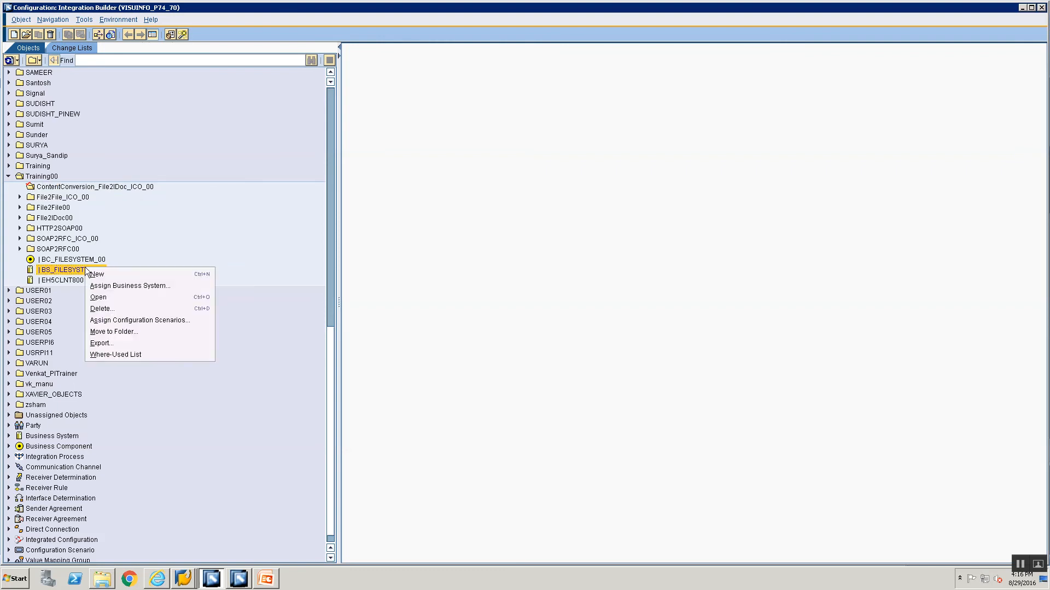
left_click(121, 187)
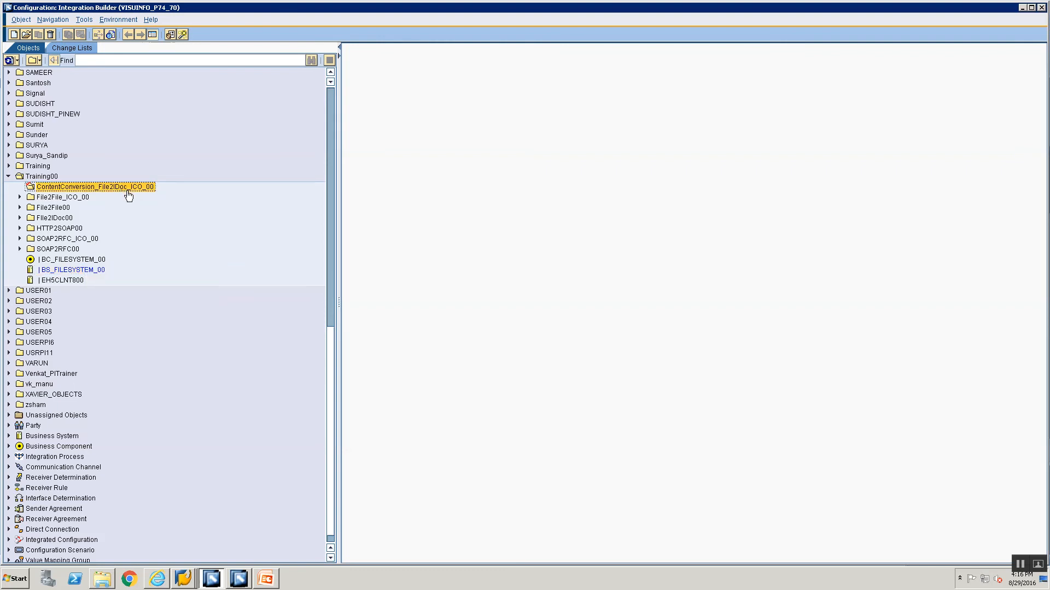
right_click(125, 193)
left_click(133, 196)
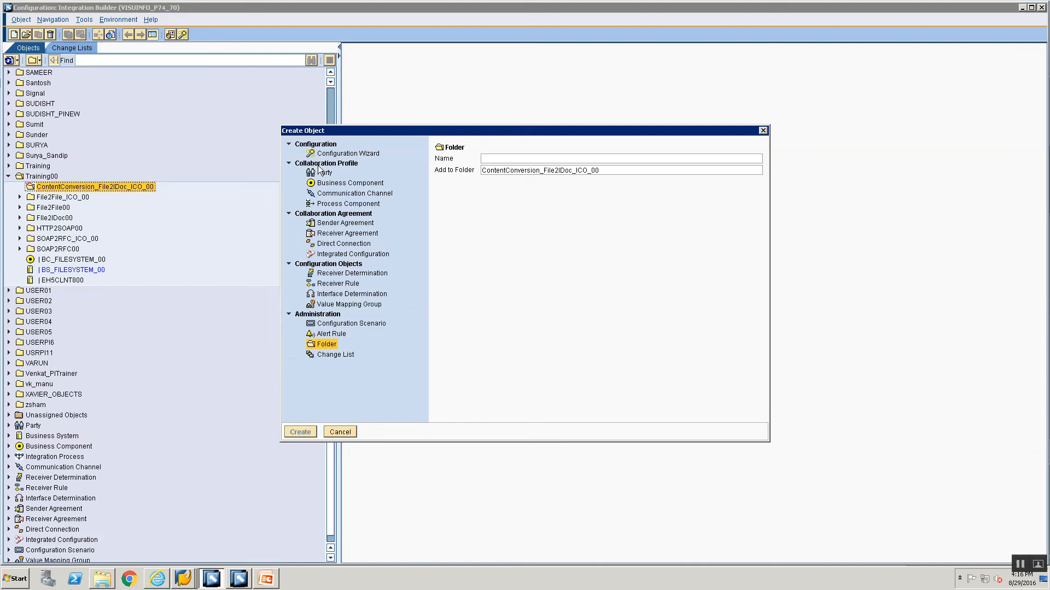
left_click(337, 193)
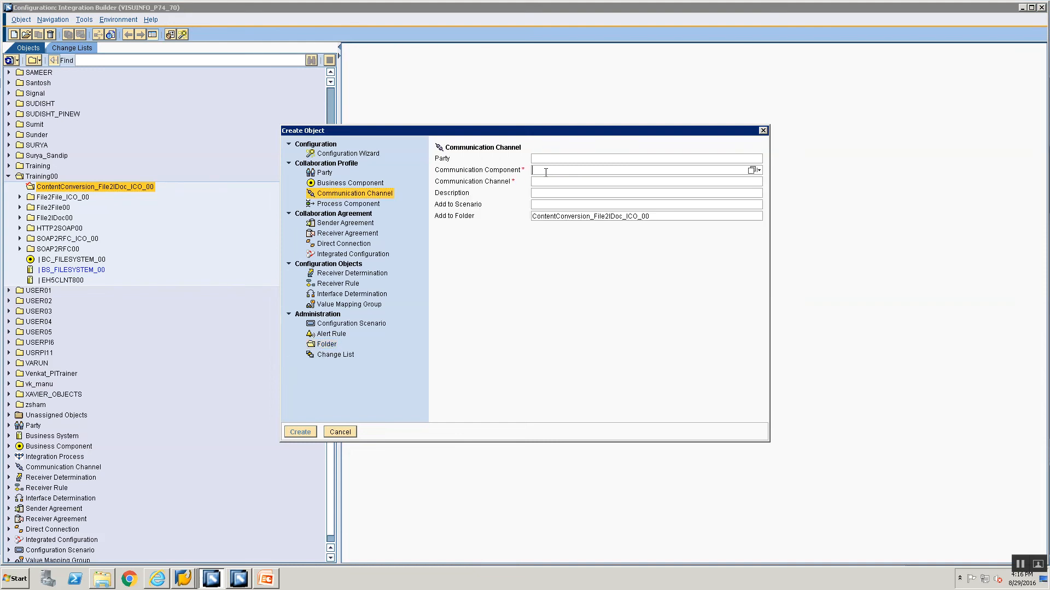
type("BS")
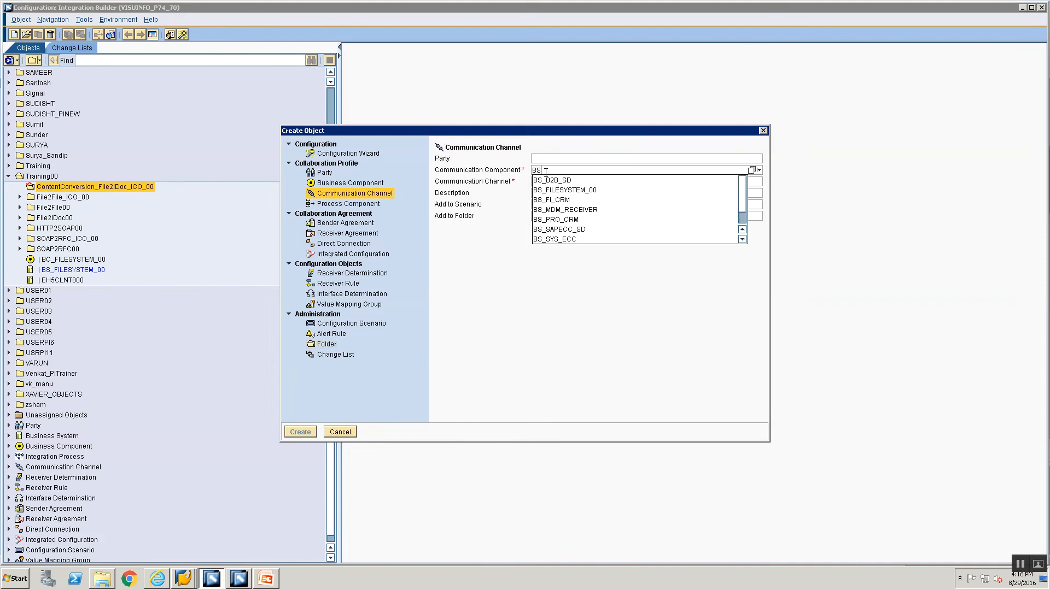
key("Down")
key("Down")
key("Return")
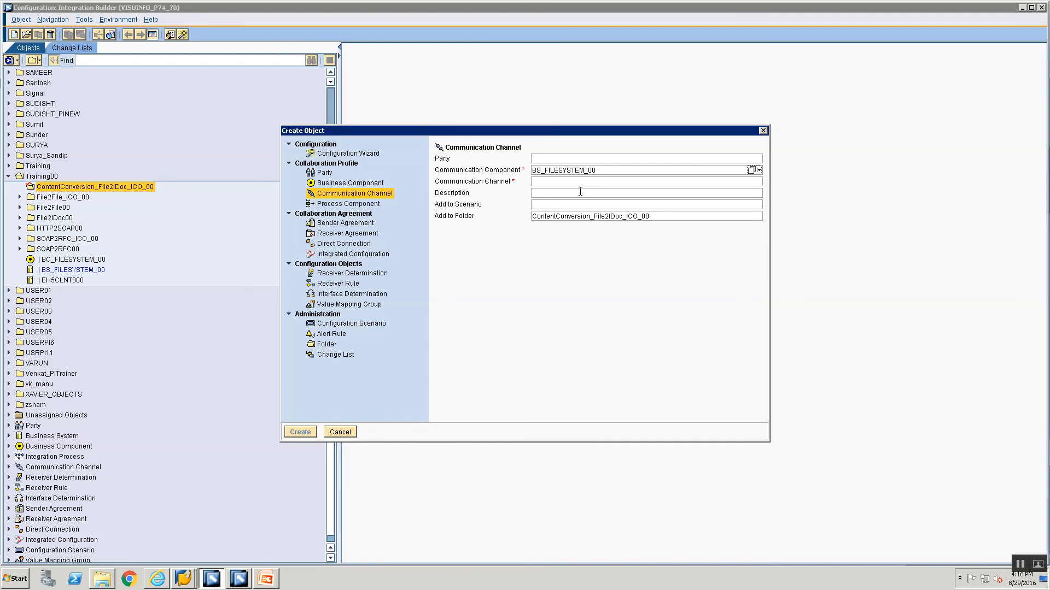
Step: Name the communication channel CC_ContentConversion_File2IDoc_ICO_Sender_00 and create it
left_click(580, 182)
type("CC")
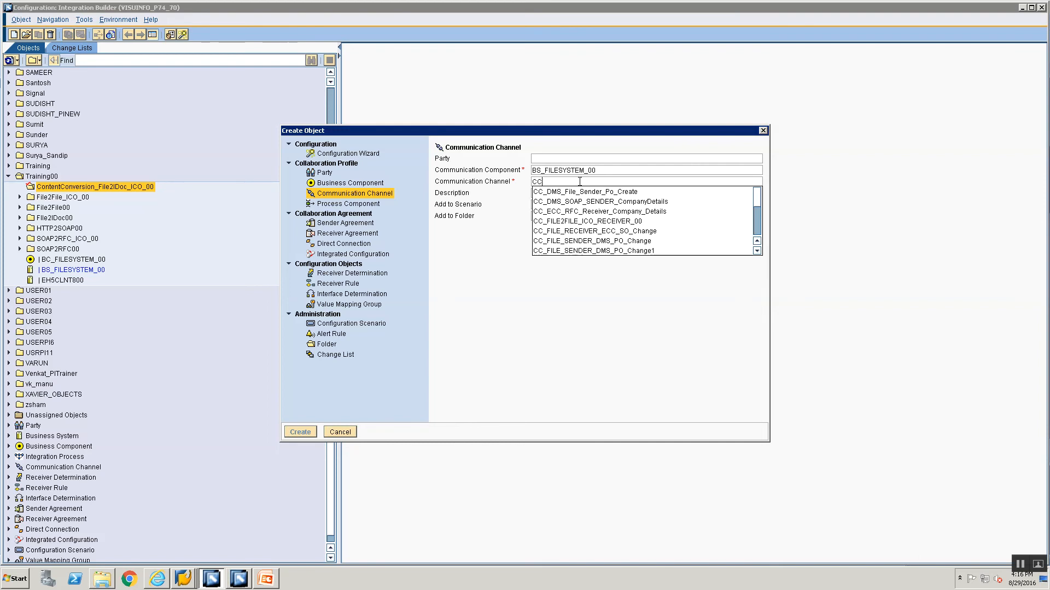
type("_Content")
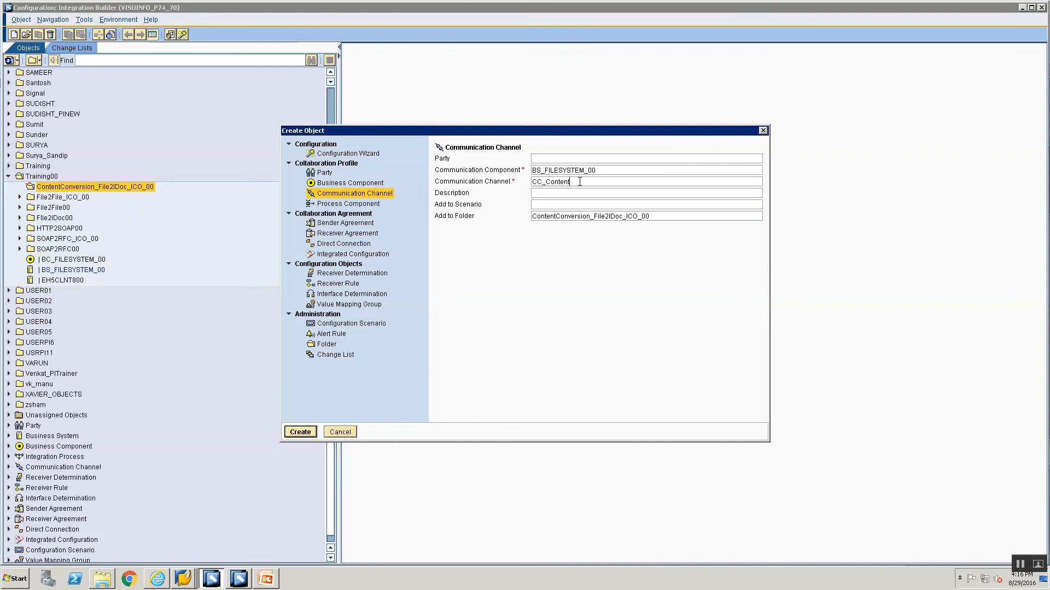
type("Conversion")
type("_File2")
type("IDOc_0")
key("BackSpace")
key("BackSpace")
key("BackSpace")
type("ICO_Sender_00")
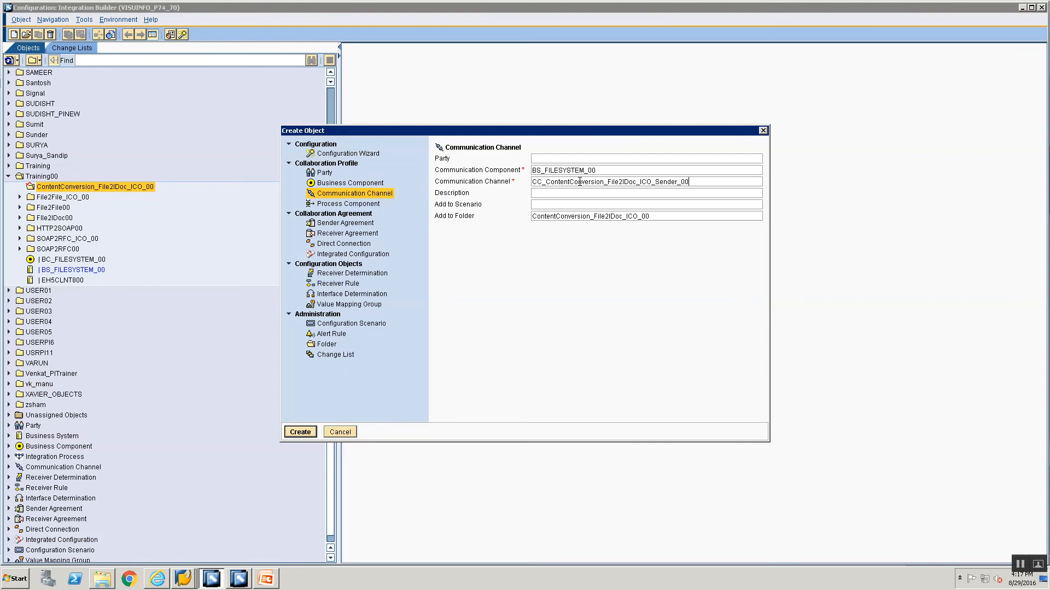
key("Return")
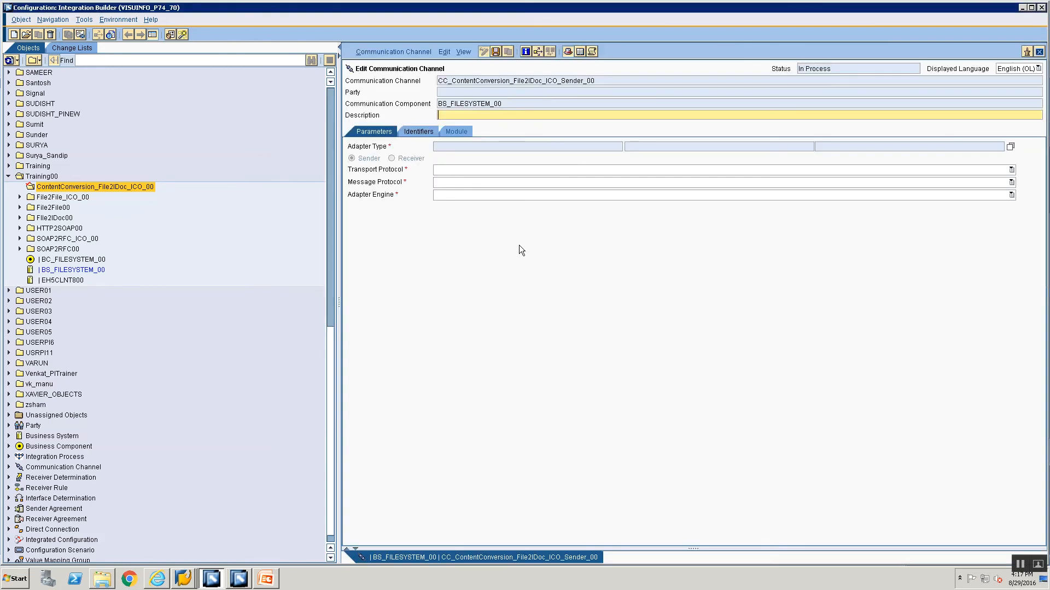
Step: Set the sender channel's adapter type to File from SAP BASIS 7.40
left_click(1010, 147)
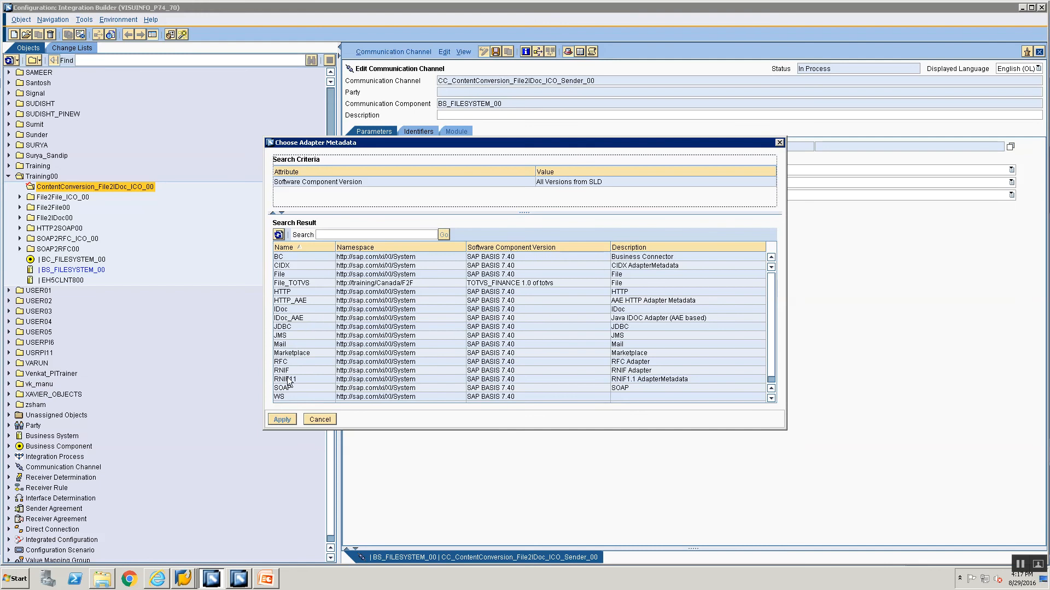
scroll(324, 269, "down", 1)
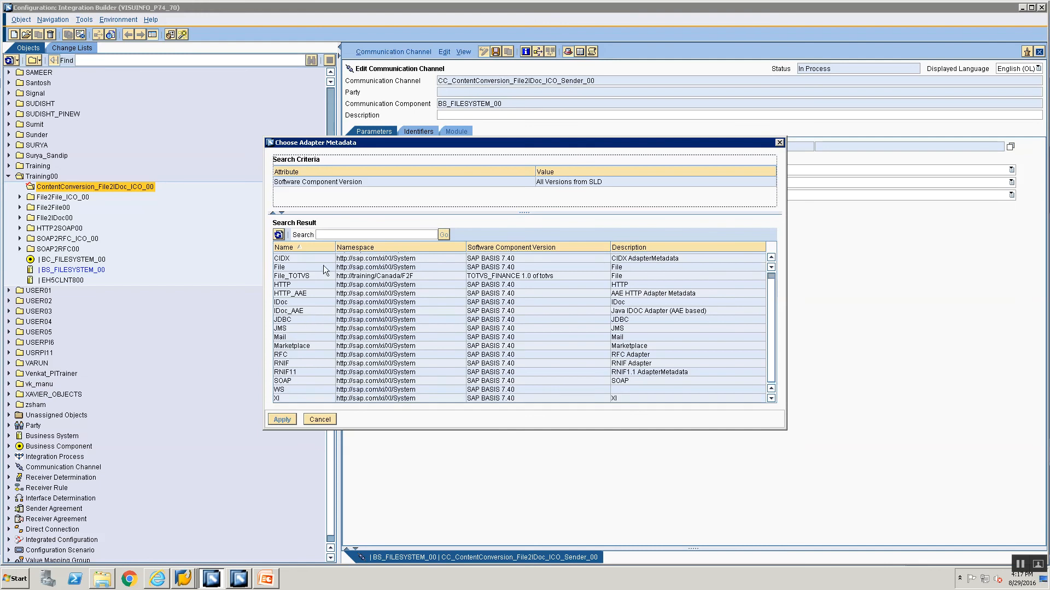
left_click(294, 267)
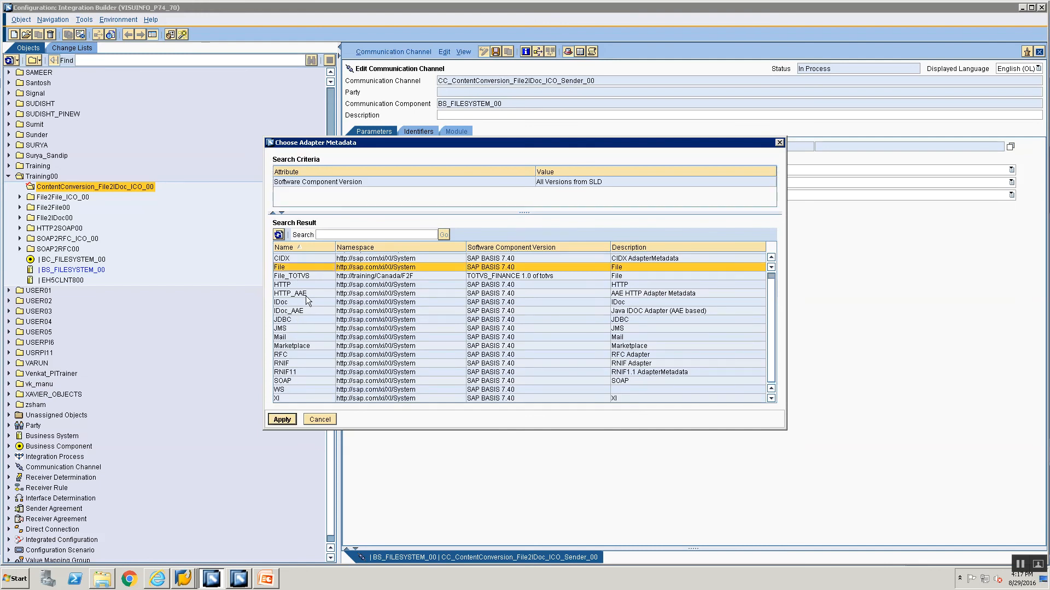
left_click(283, 420)
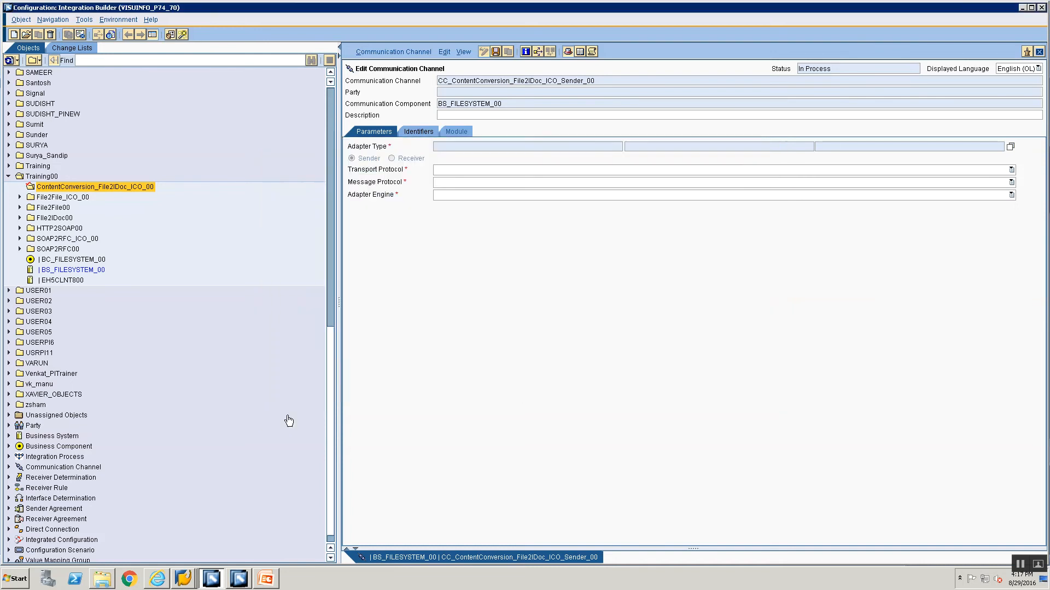
Step: Open cg3z.txt from the Training folder and copy the path \\VISUINFO\sapmnt\trans\training\File2File.xml
left_click(103, 579)
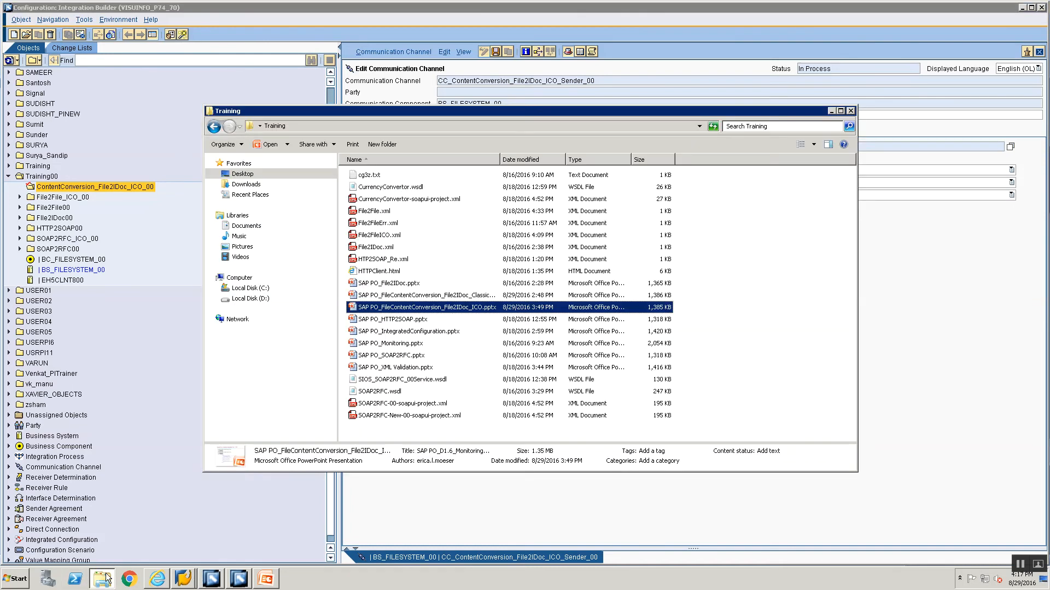
left_click(372, 176)
double_click(372, 178)
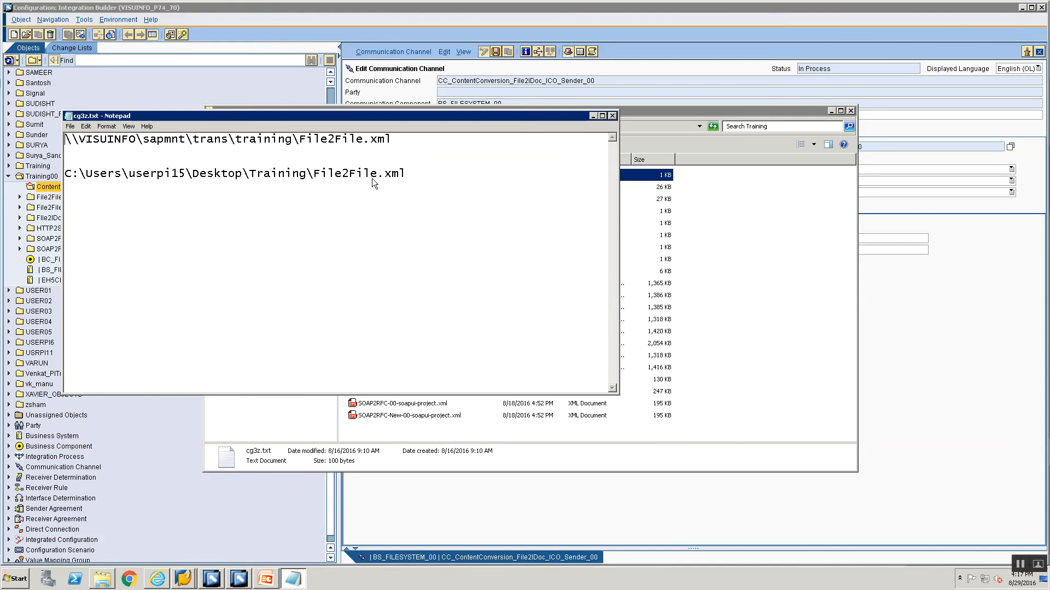
left_click_drag(400, 139, 63, 139)
key("ctrl+c")
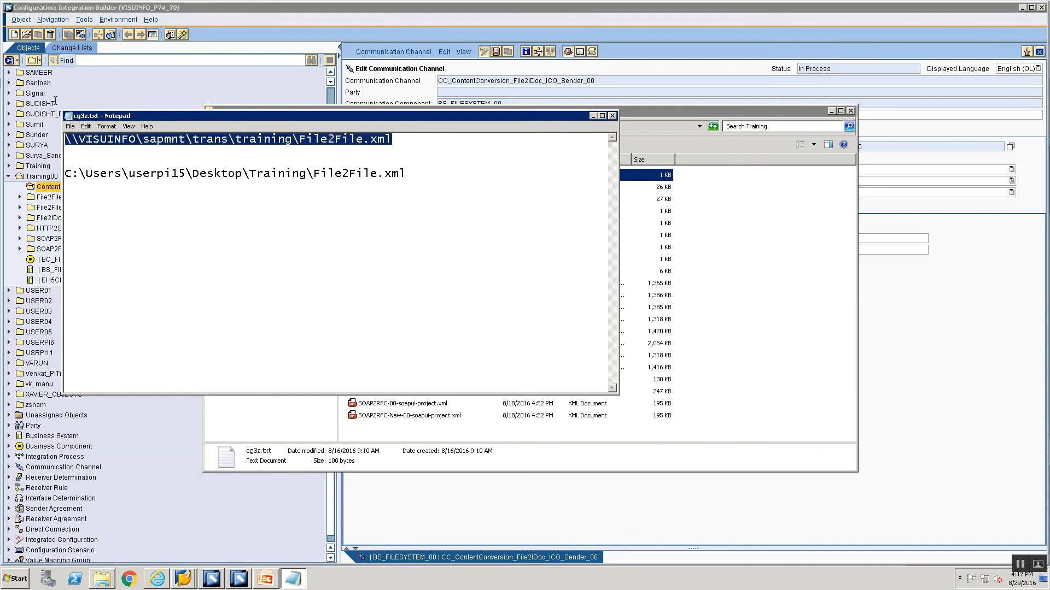
Step: Back in the sender channel, paste the copied path and trim the source directory to \\VISUINFO\sapmnt\trans\training\
key("alt+Tab")
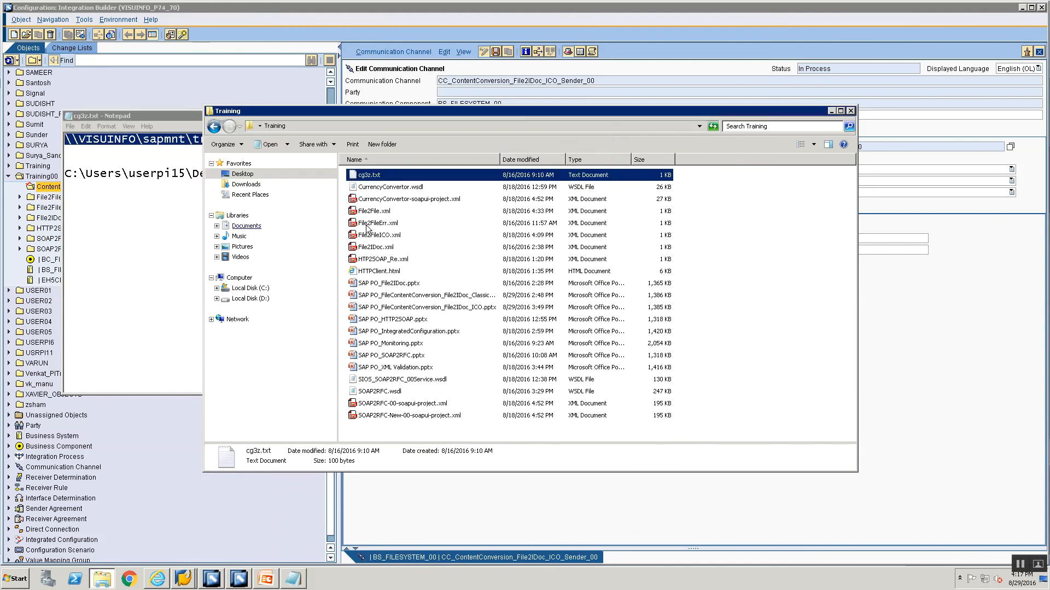
key("alt+Tab")
key("alt+Tab")
left_click(521, 239)
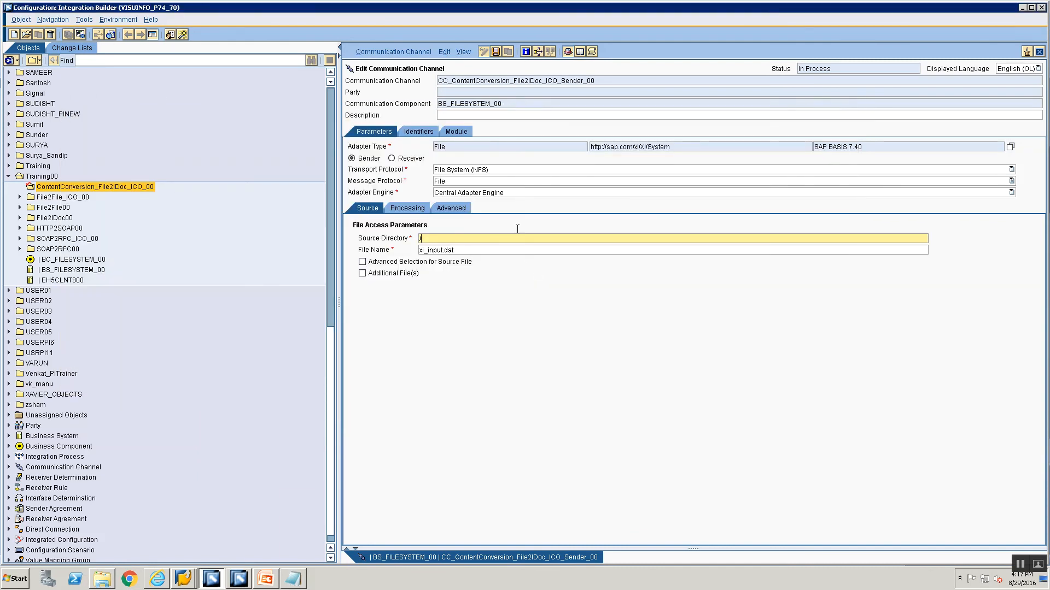
key("ctrl+v")
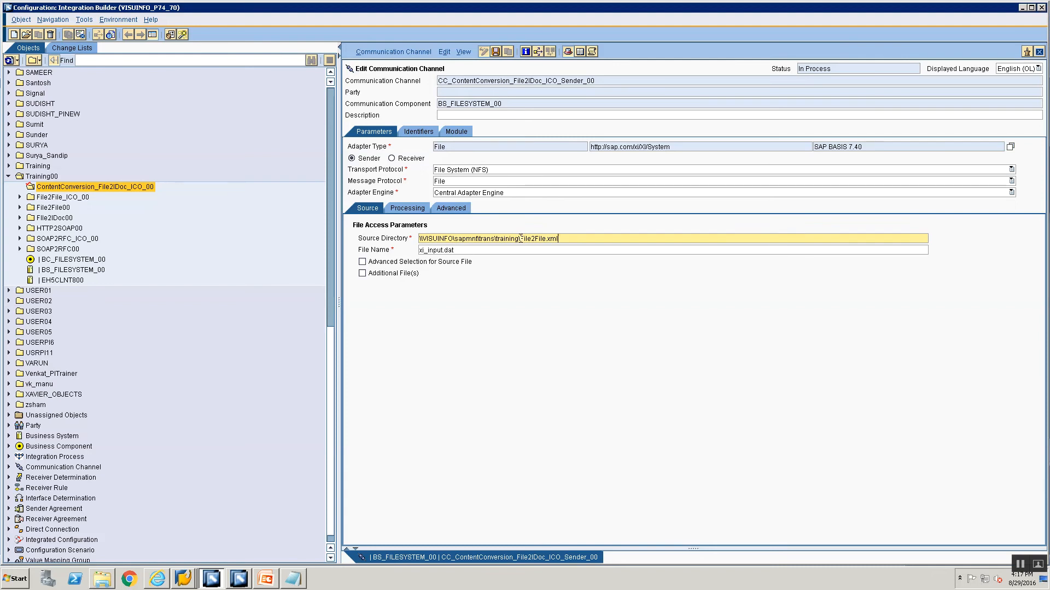
key("shift+Home")
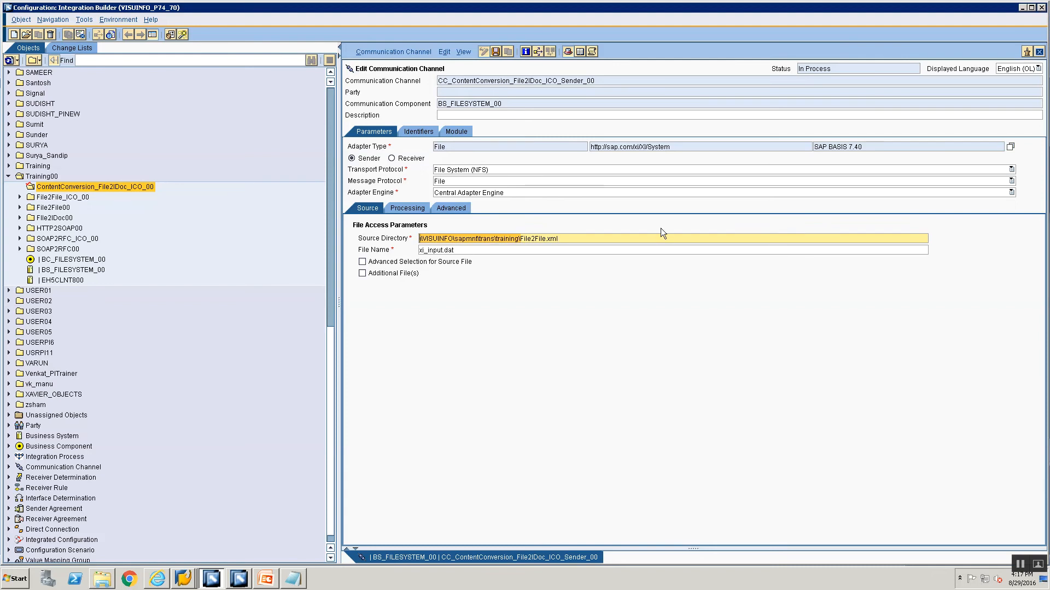
key("End")
key("BackSpace")
key("BackSpace")
key("BackSpace")
key("BackSpace")
key("BackSpace")
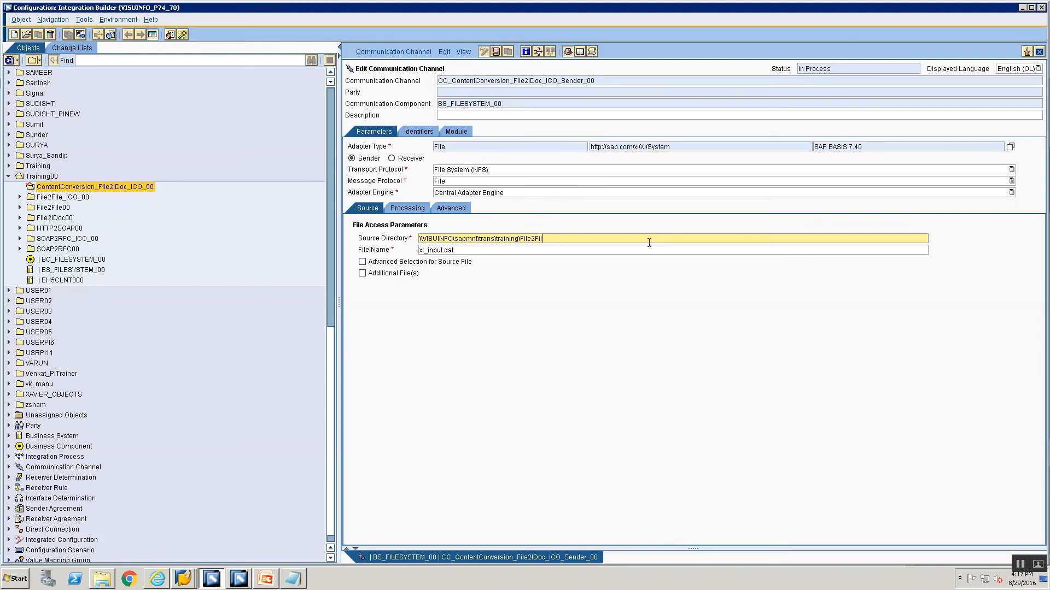
key("BackSpace")
key("BackSpace")
key("BackSpace")
key("BackSpace")
key("Tab")
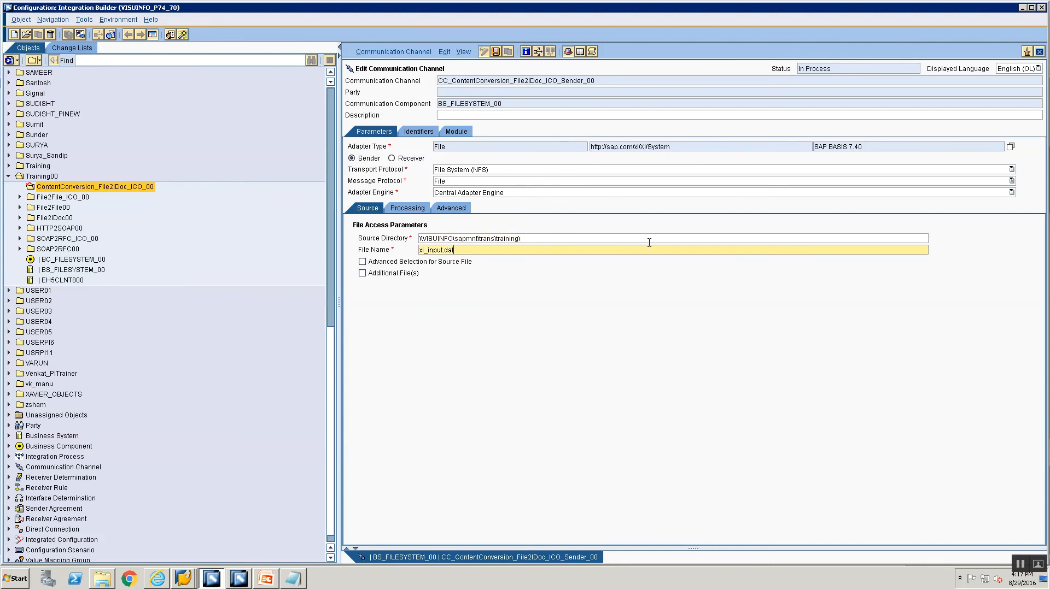
Step: Set the source file name to File2IDoc_ICO.csv and save the communication channel
key("BackSpace")
key("BackSpace")
key("BackSpace")
key("BackSpace")
key("BackSpace")
key("BackSpace")
key("BackSpace")
key("BackSpace")
key("BackSpace")
key("BackSpace")
type("FileContentConvbe")
key("BackSpace")
key("BackSpace")
key("BackSpace")
type("v")
key("Home")
key("shift+End")
type("File2IDoc_ICO.csv")
key("ctrl+s")
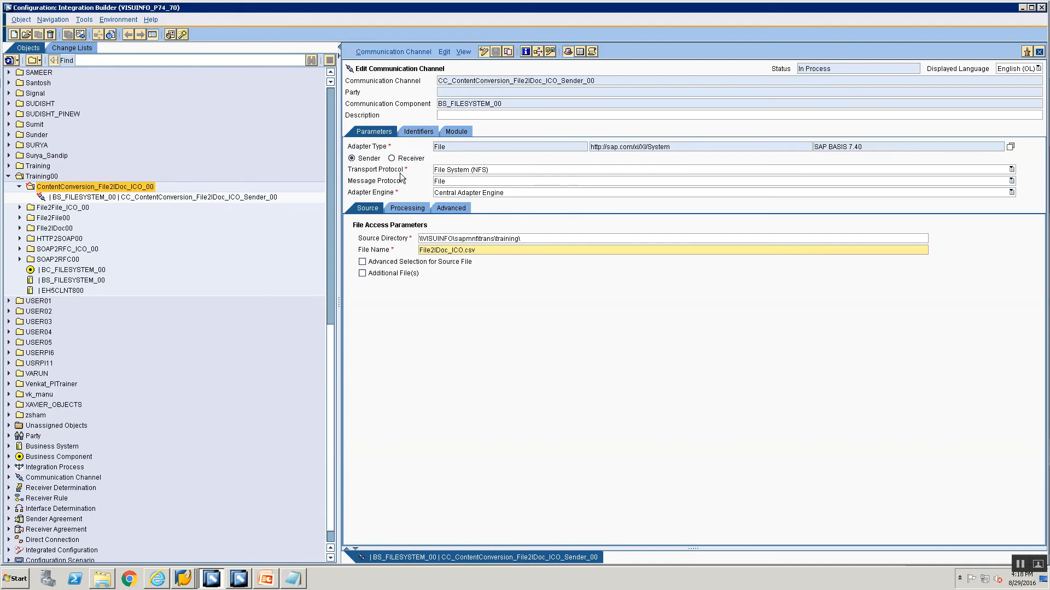
Step: Set the sender channel's message protocol to File Content Conversion
left_click(440, 182)
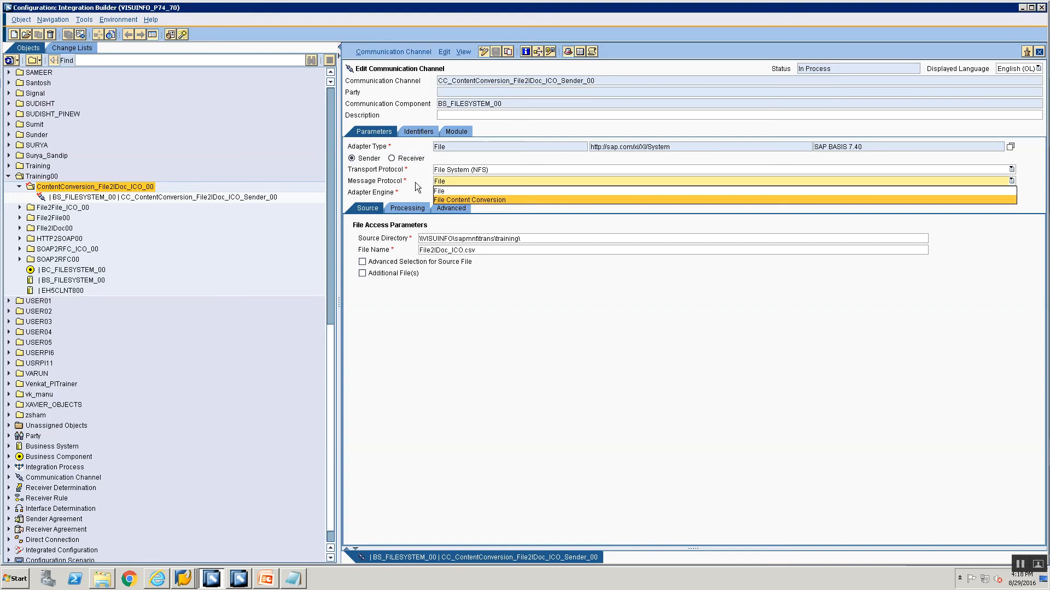
left_click(440, 200)
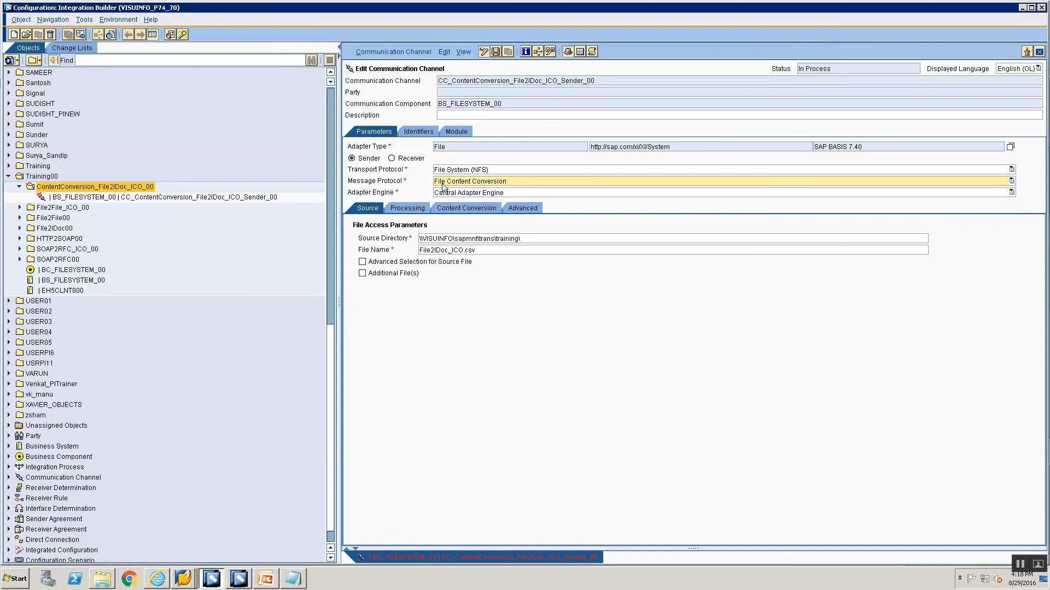
left_click(443, 184)
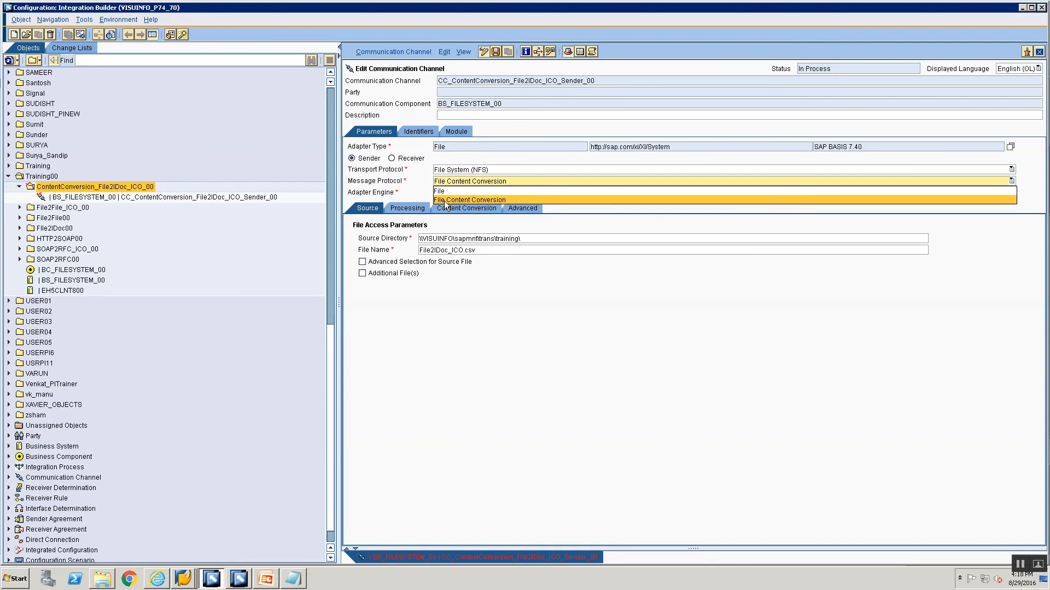
left_click(444, 200)
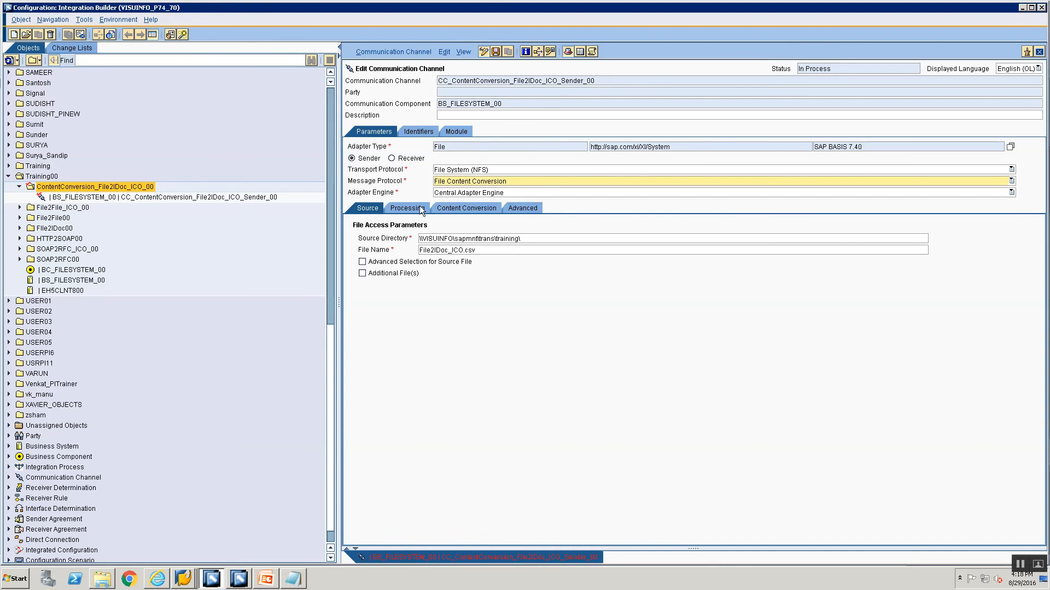
Step: Set the channel's processing mode to Delete in the processing parameters
left_click(421, 210)
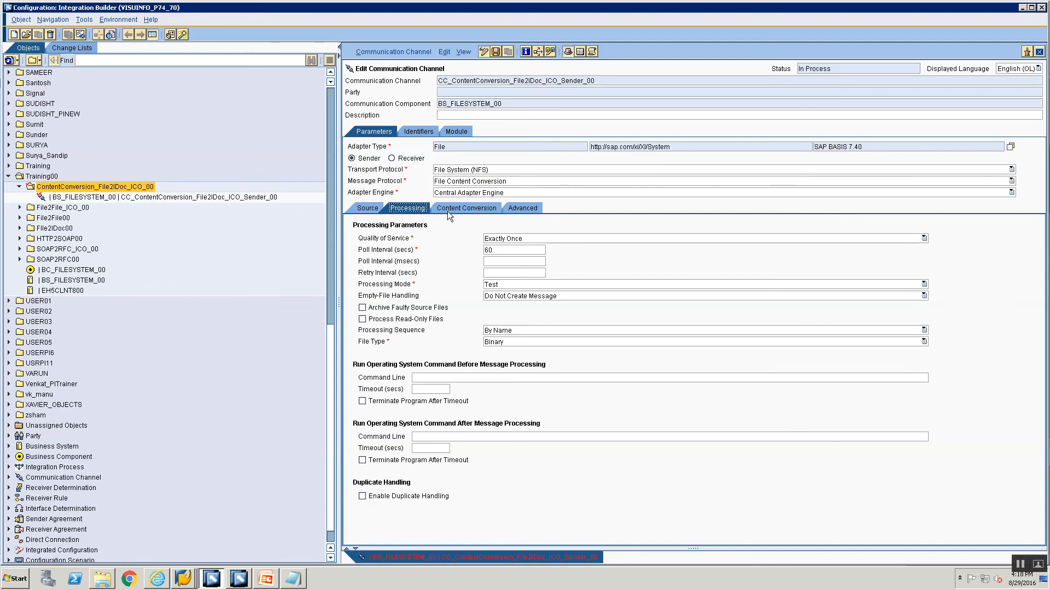
left_click(543, 286)
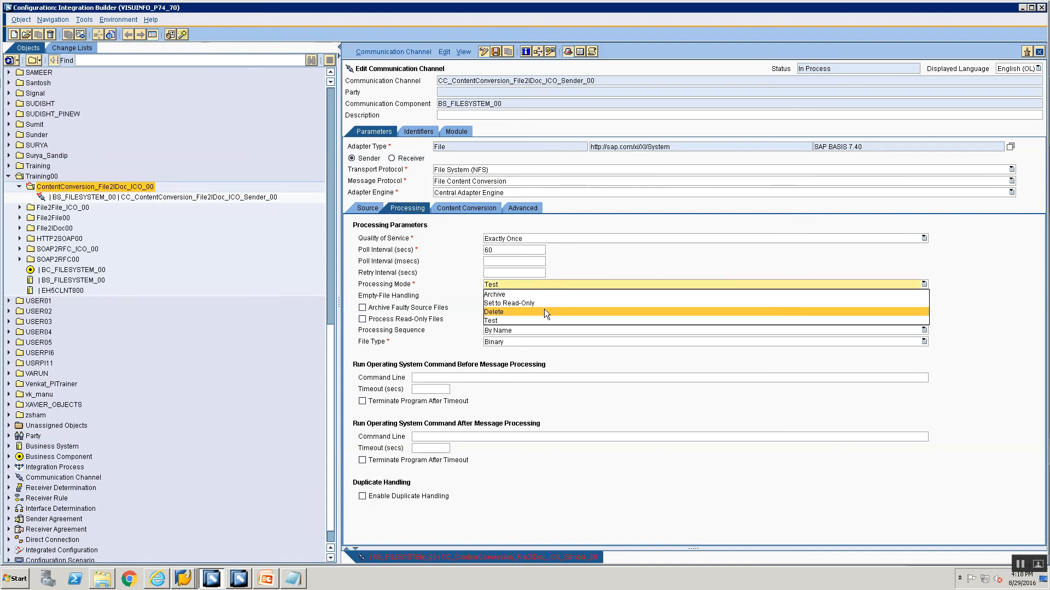
left_click(545, 312)
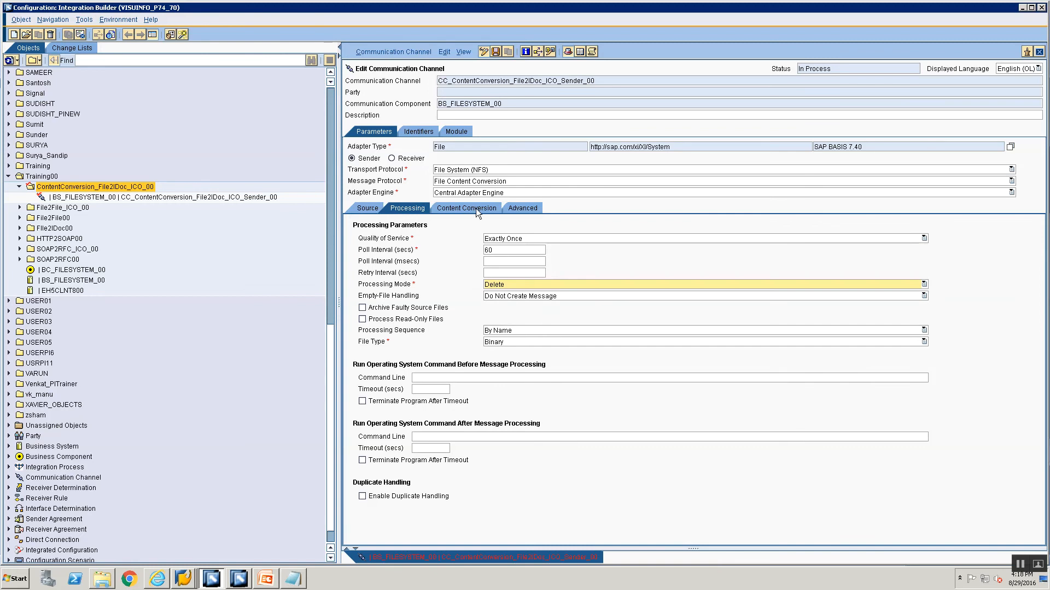
left_click(502, 251)
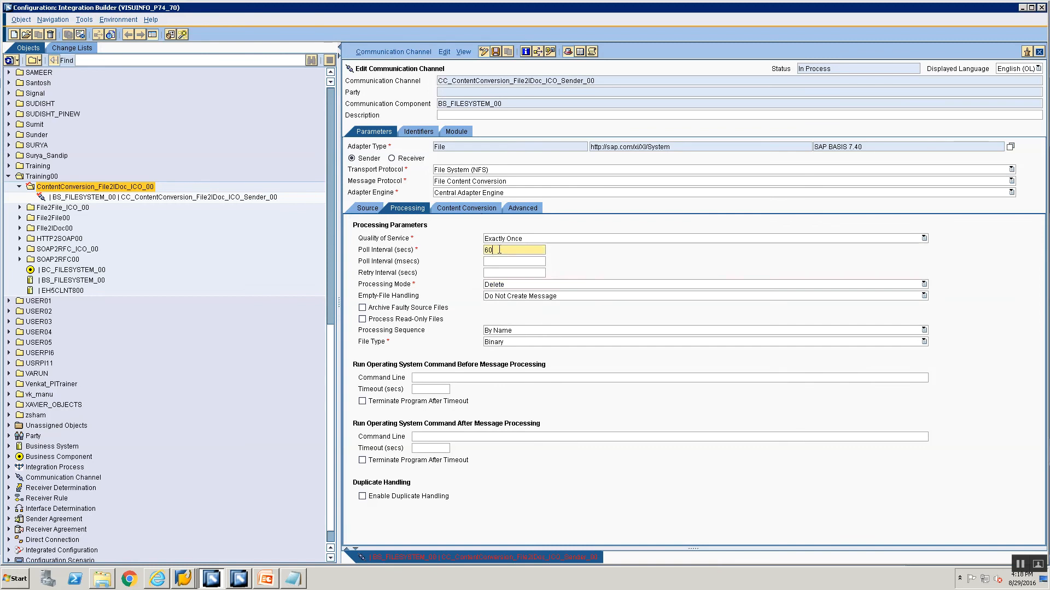
Step: In the content conversion parameters, enter the placeholders <Name Of MessageType> as document name and <Message Type Namespace> as document namespace
left_click(479, 207)
left_click(482, 236)
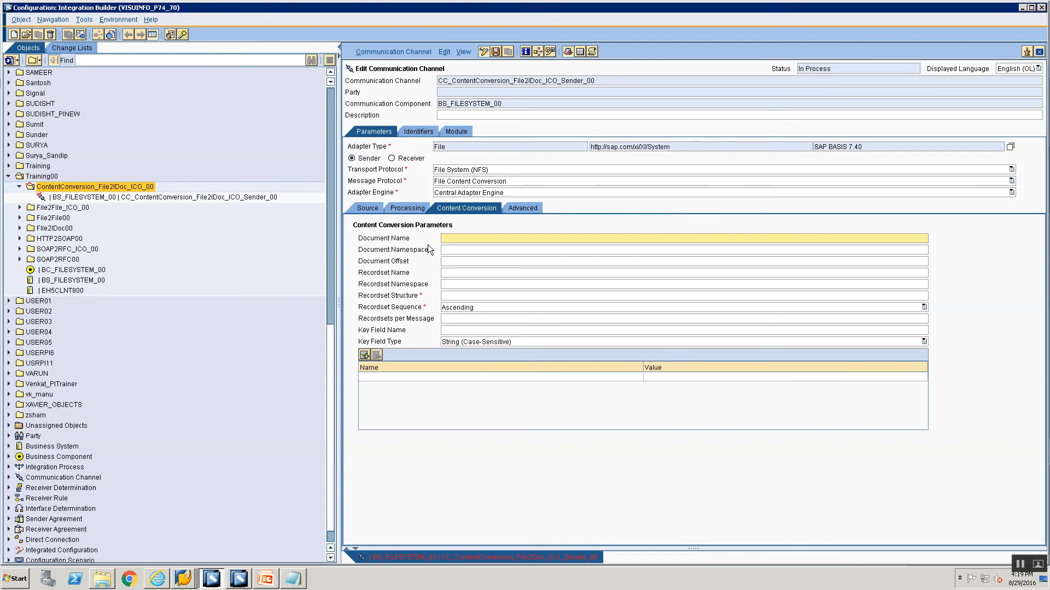
type("<>")
type("Name Of Mes")
type("sageType>")
left_click(457, 249)
type("<")
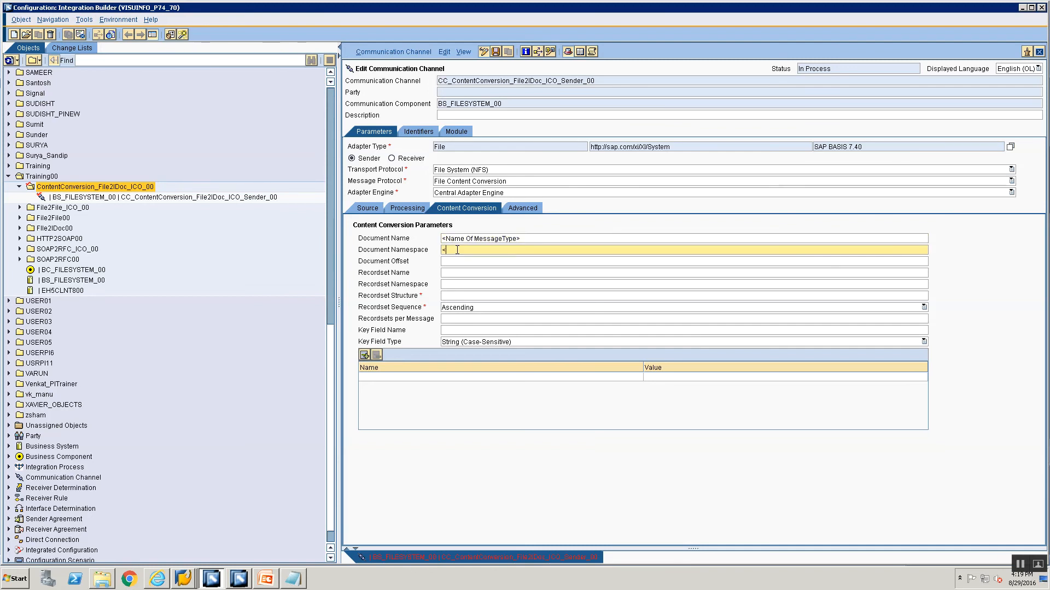
type("Message Type Namespace>")
Step: Reword the document name placeholder to <MessageType Name>
key("shift+Tab")
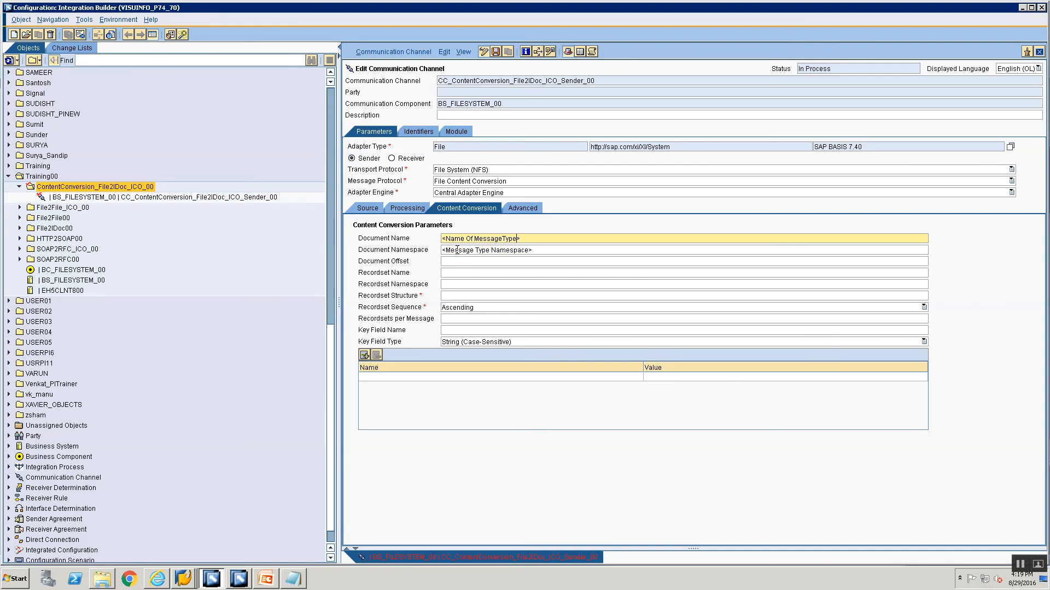
key("ctrl+a")
key("BackSpace")
type("<MessageType Name")
Step: Switch to the PowerPoint deck and review the recordset structure on the Input File – Comma Separated File slide
left_click(469, 272)
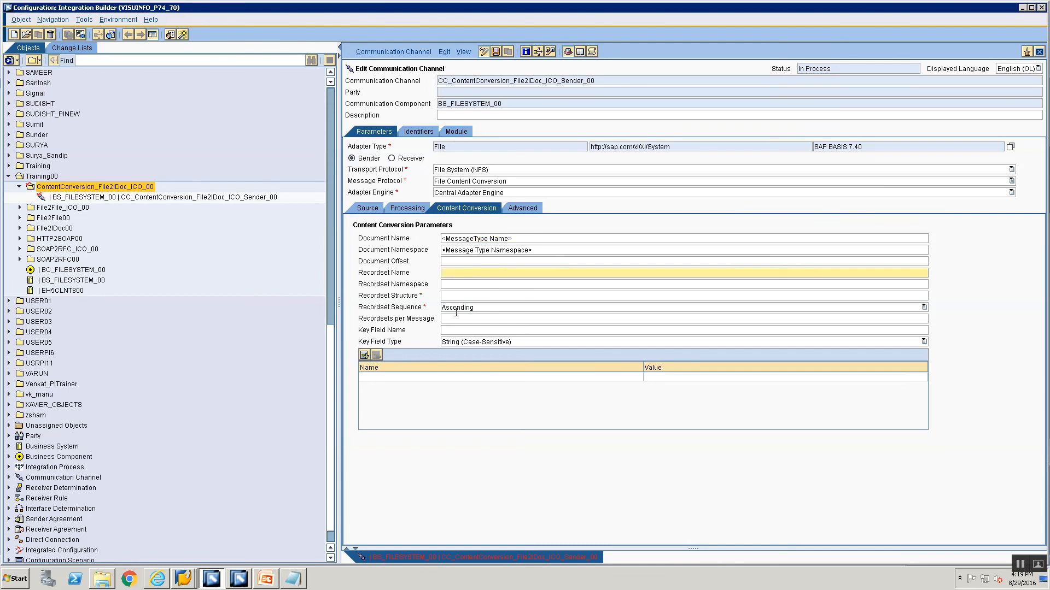
key("alt+Tab")
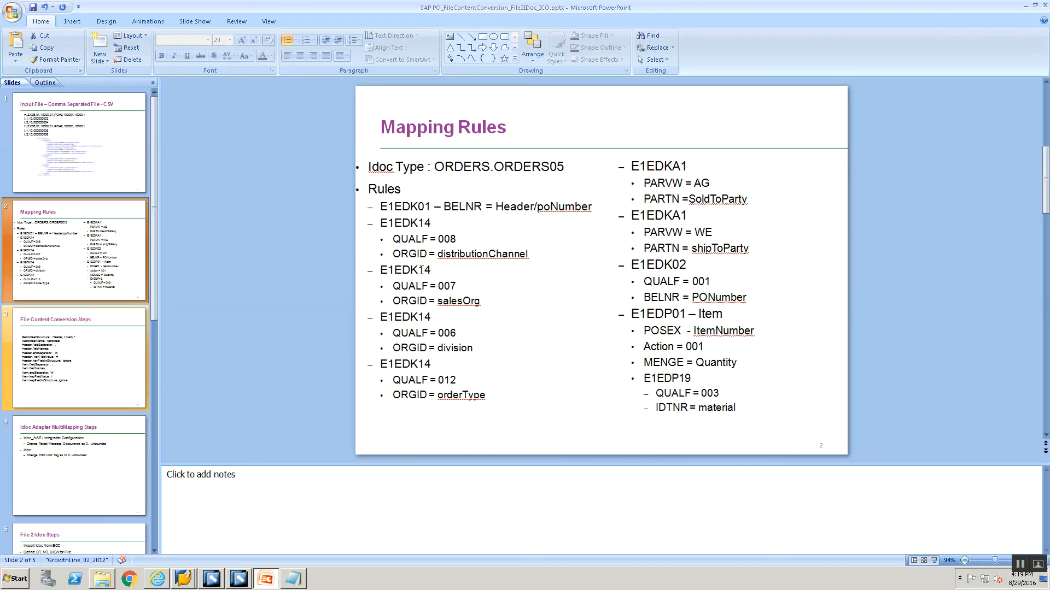
left_click(25, 156)
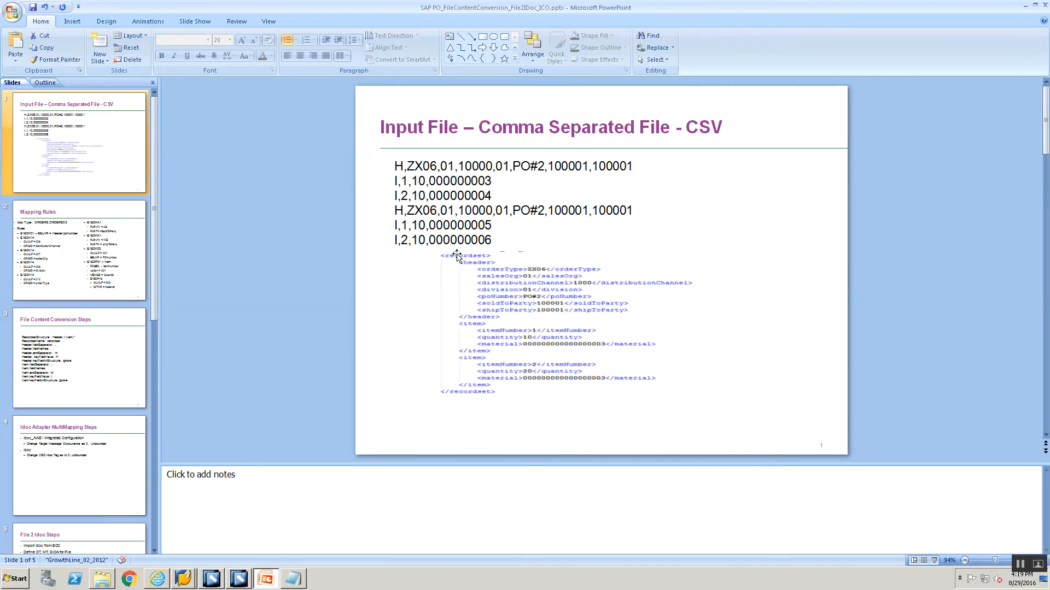
Step: Switch to Enterprise Services Builder, open message type MT_ContentConversion_File2IDoc_ICO_Src_00, expand its recordset node and widen the Name column
key("alt+Tab")
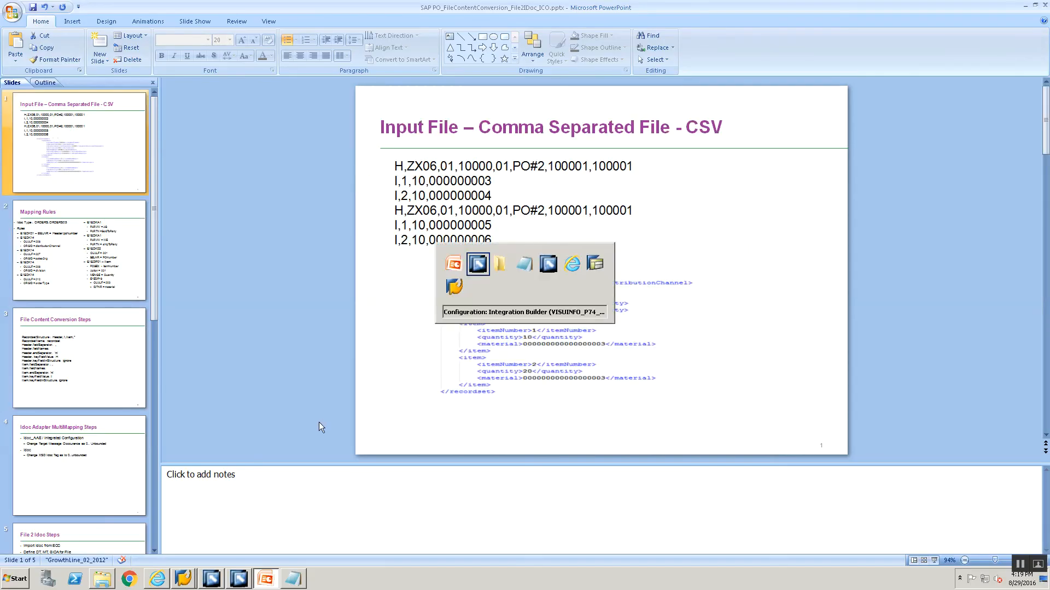
key("alt+Tab")
key("alt+Tab")
key("alt+Tab")
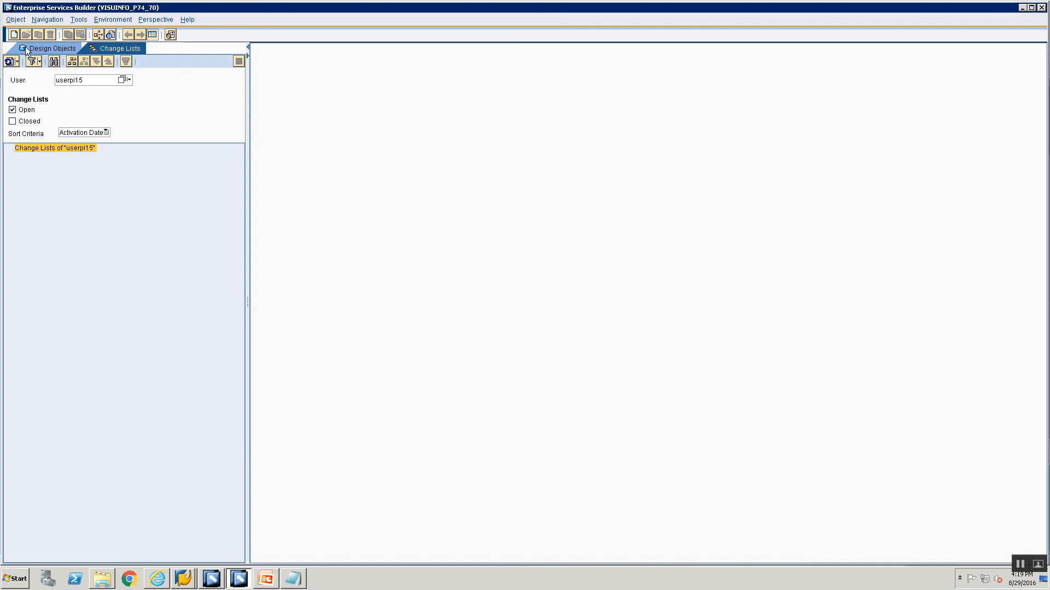
left_click(25, 49)
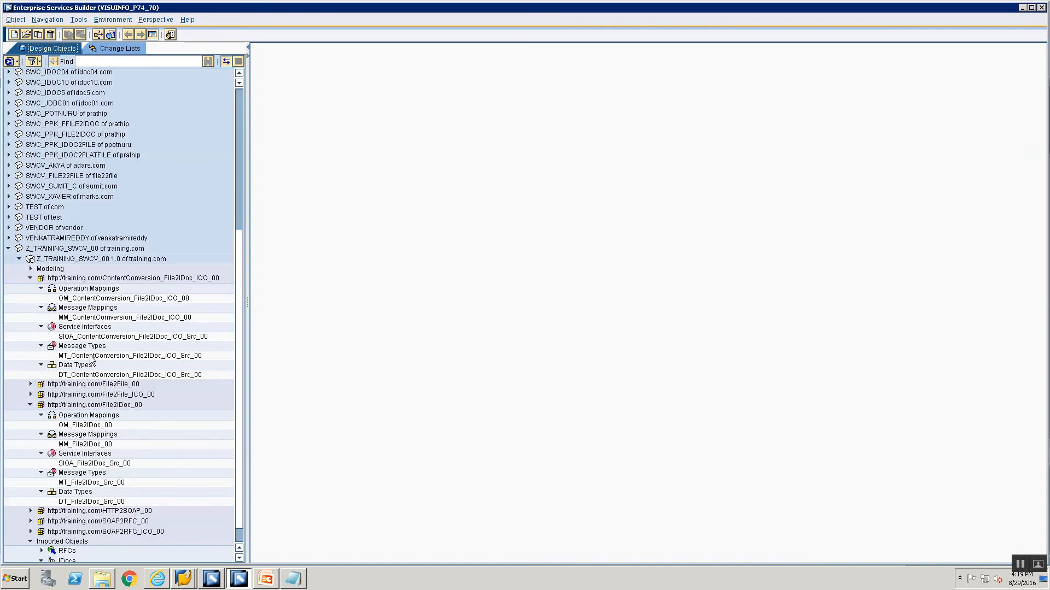
double_click(93, 356)
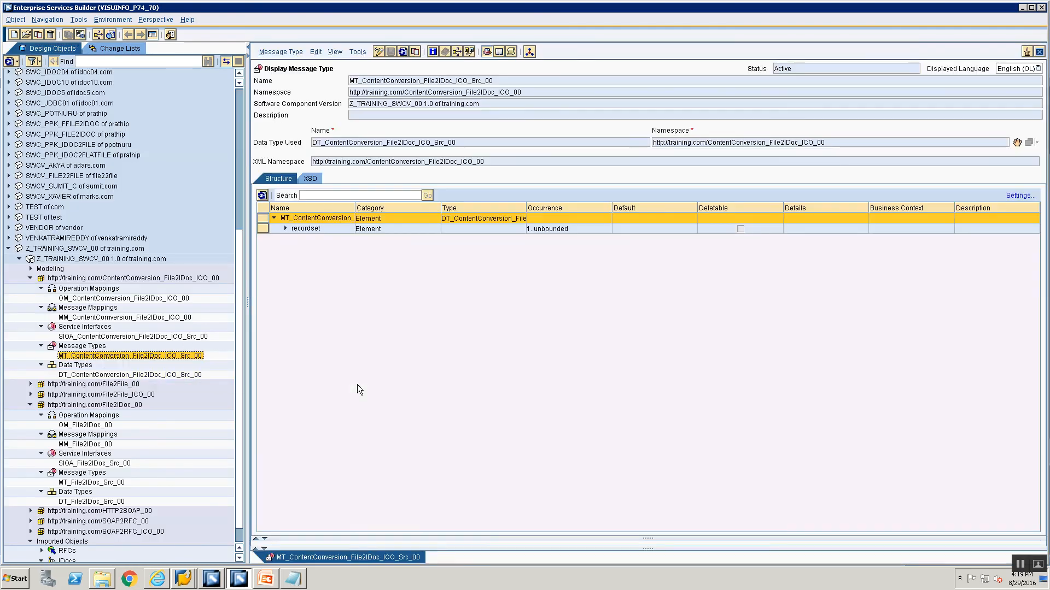
left_click(285, 228)
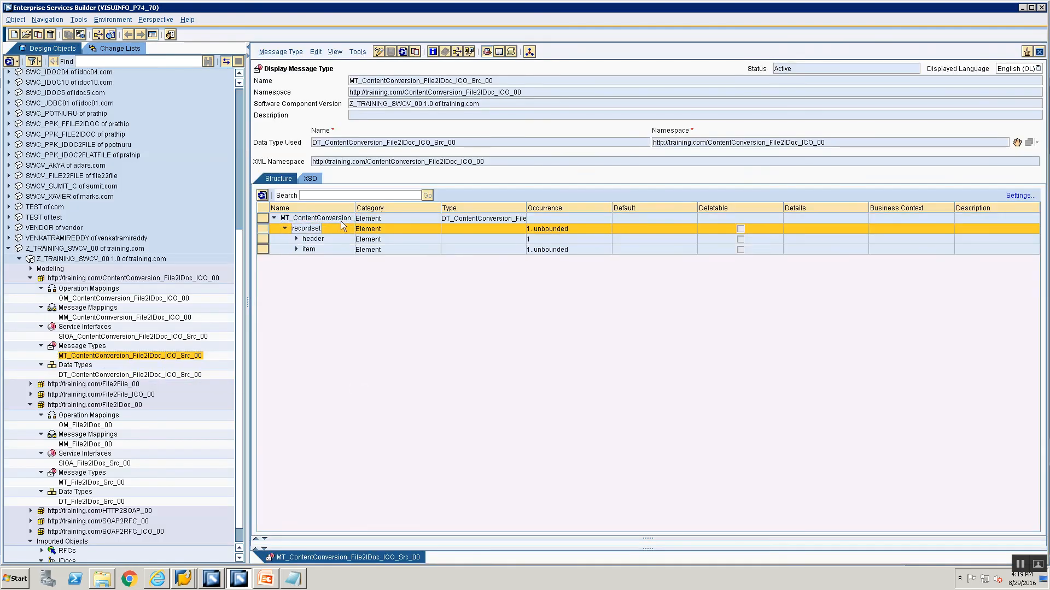
left_click_drag(355, 208, 421, 209)
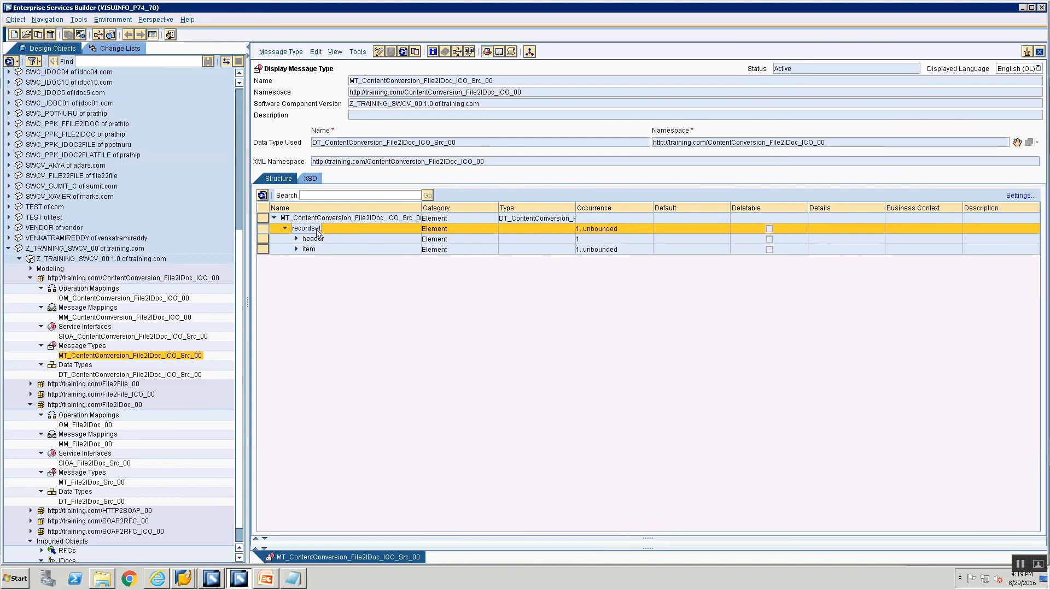
Step: Back in the Integration Builder channel, enter the placeholder <<recordsetName from Messagetype>> as the recordset name
key("alt+Tab")
key("Tab")
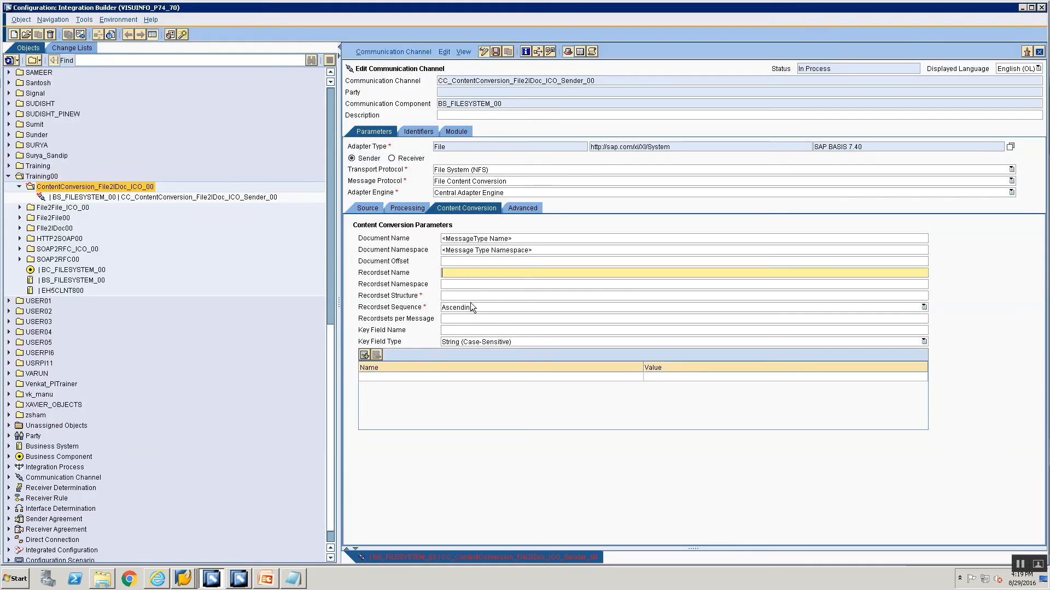
type("<<recordsetName from Messagetype>>")
Step: Set the recordset structure to header,1,item,*, checking the header and item occurrences against the message type in Enterprise Services Builder
left_click(520, 285)
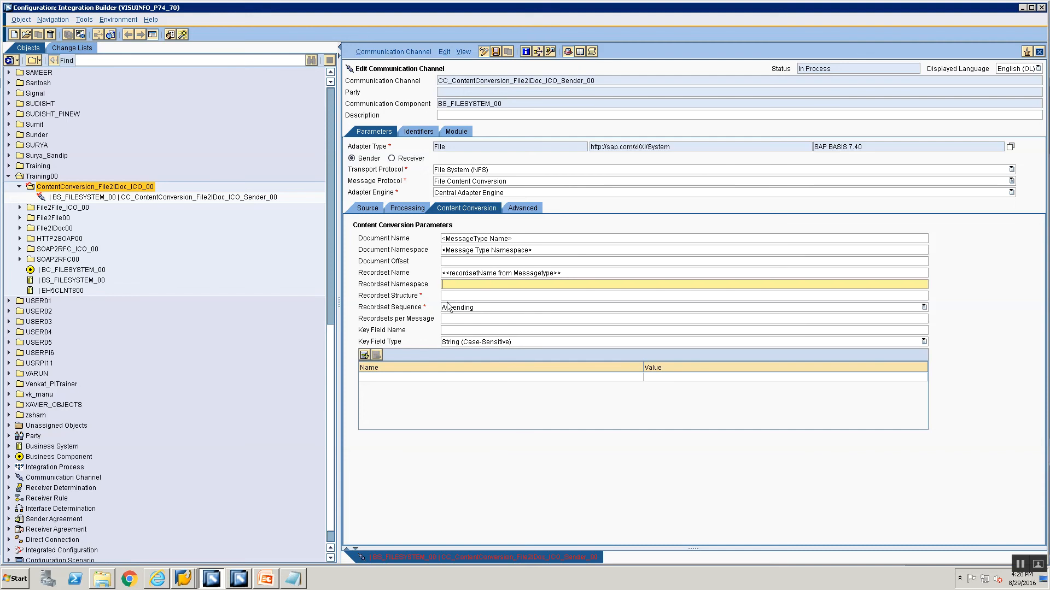
left_click(452, 297)
key("alt+Tab")
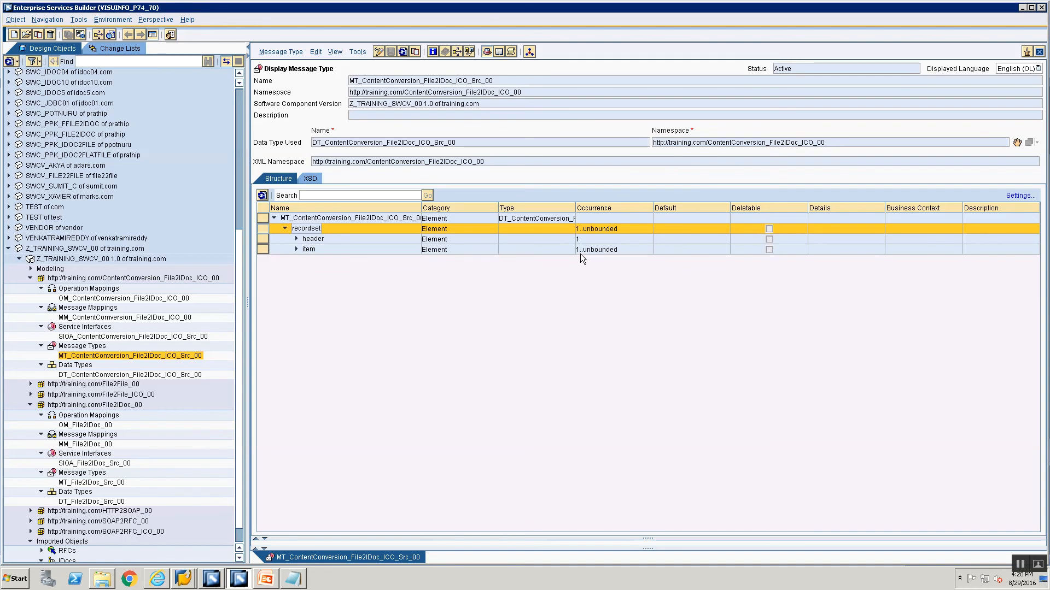
key("alt+Tab")
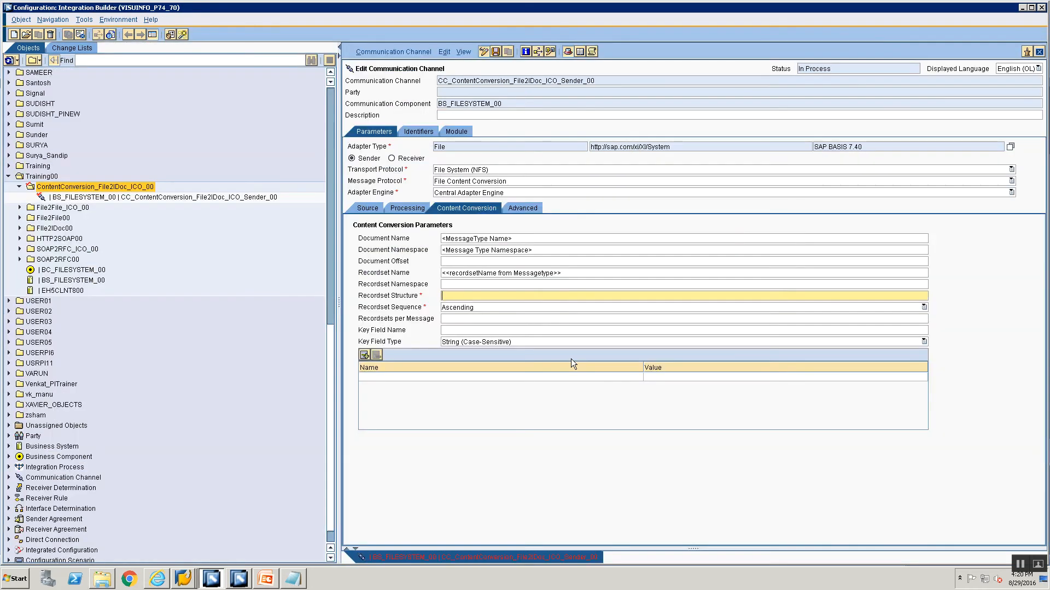
type("header,1,item,*")
key("alt+Tab")
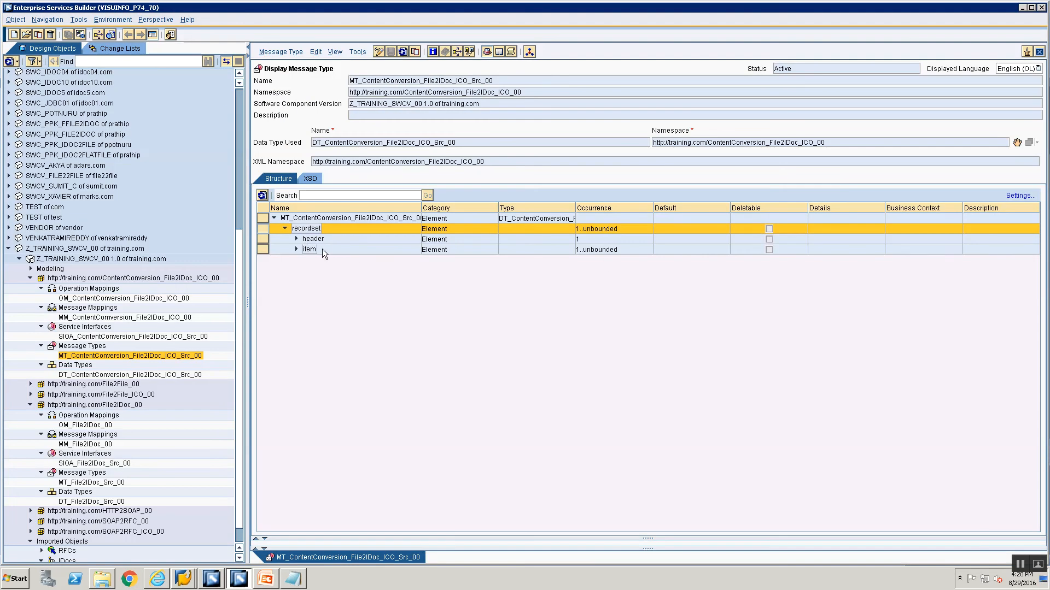
key("alt+Tab")
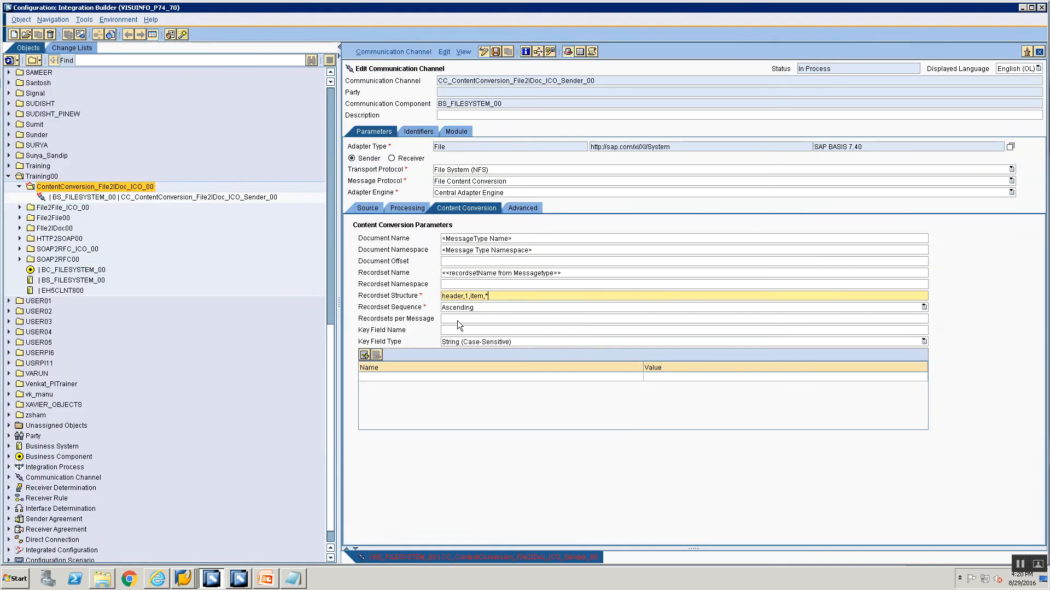
Step: Replace the document name with the message type name copied from Enterprise Services Builder, MT_ContentConversion_File2IDoc_ICO_Src_00
key("alt+Tab")
key("alt+Tab")
left_click_drag(522, 239, 430, 289)
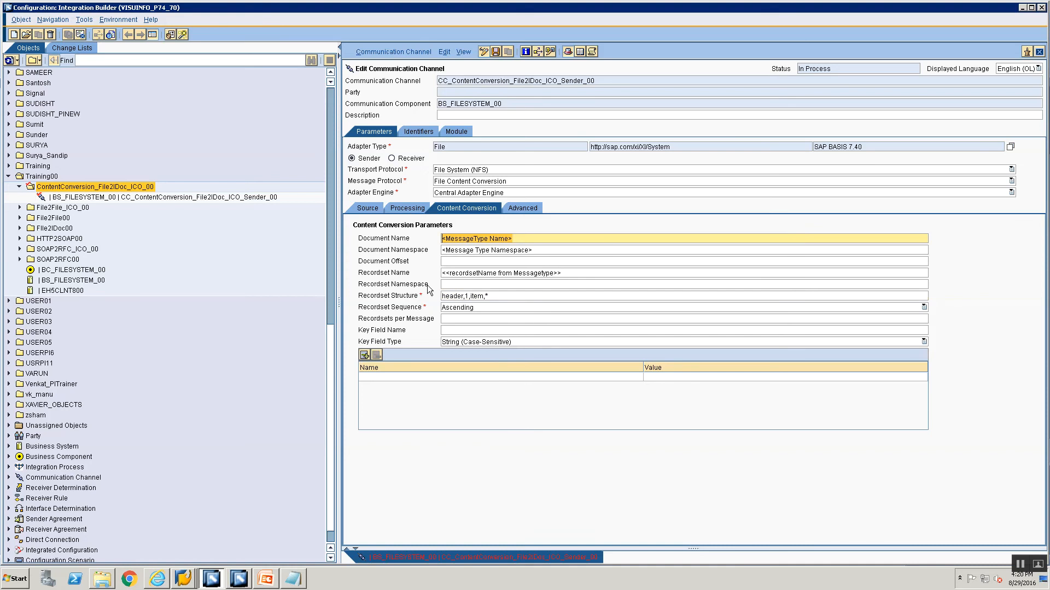
key("alt+Tab")
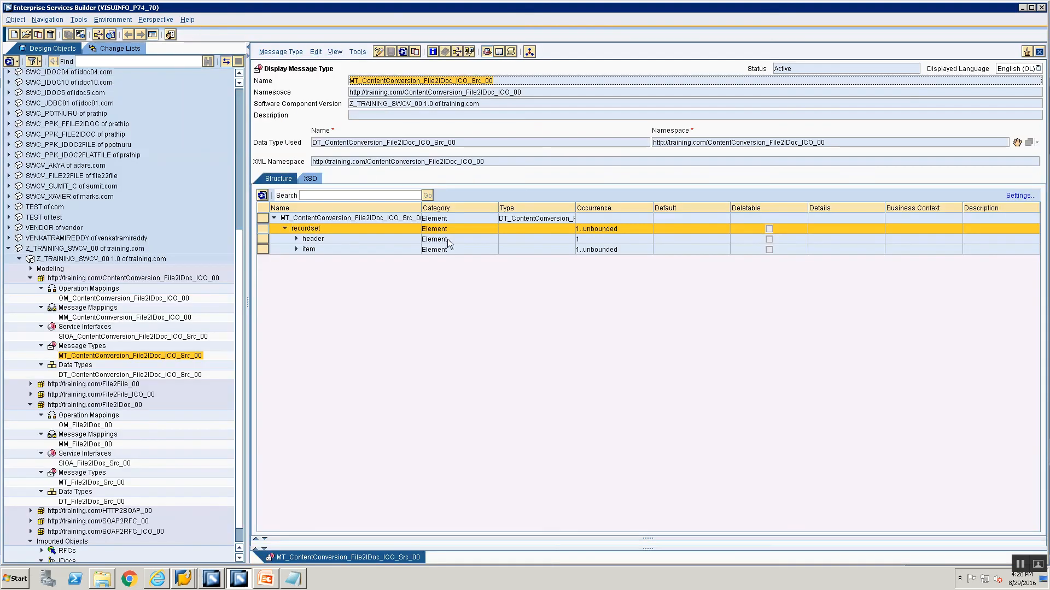
key("alt+Tab")
type("MT_ContentConversion_File2IDoc_ICO_Src_00")
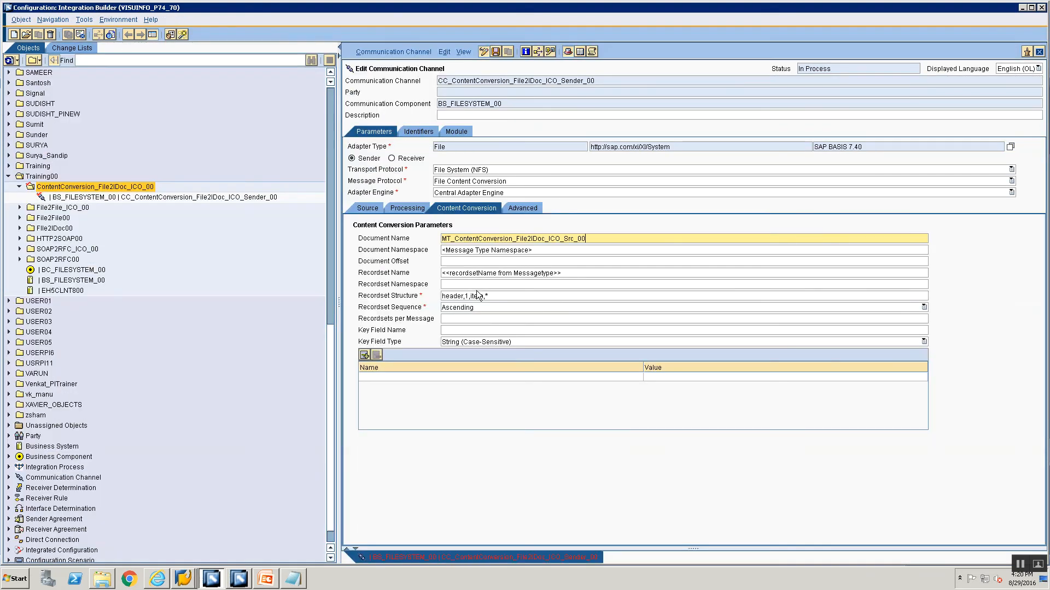
key("alt+Tab")
left_click(524, 91)
key("ctrl+c")
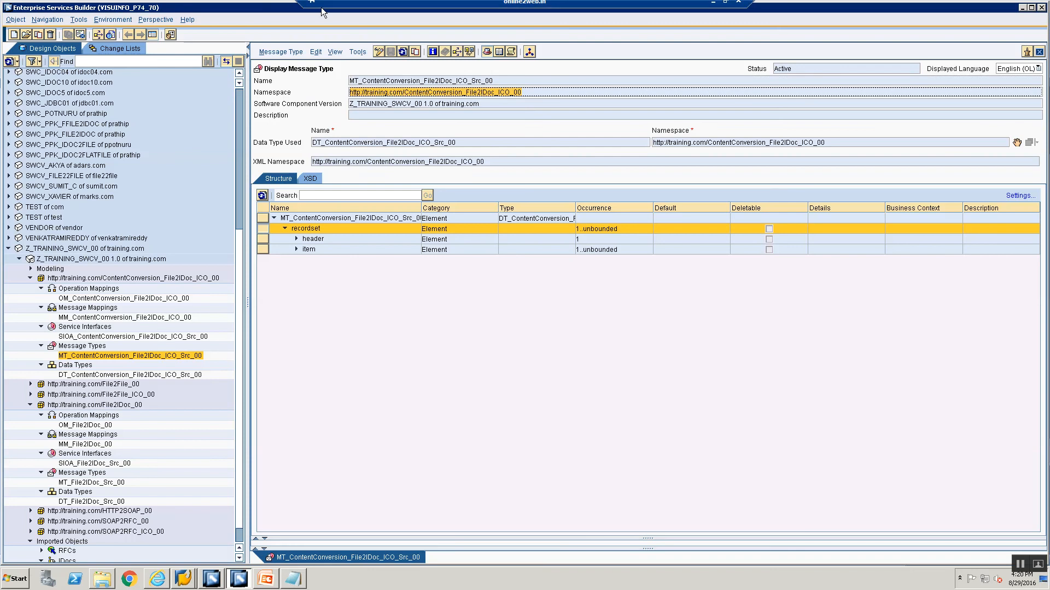
key("alt+Tab")
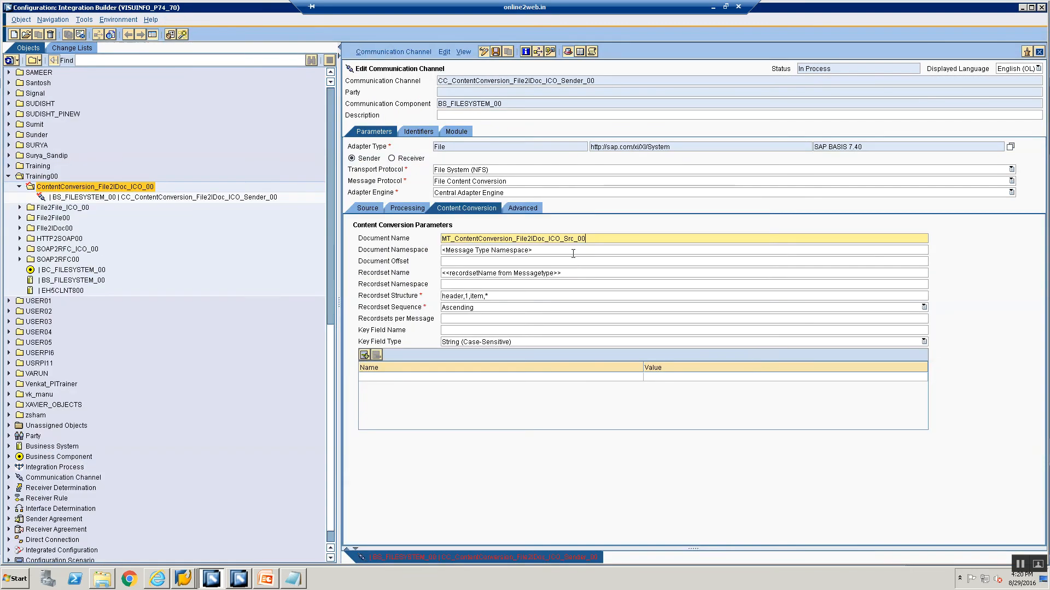
left_click(572, 250)
key("ctrl+v")
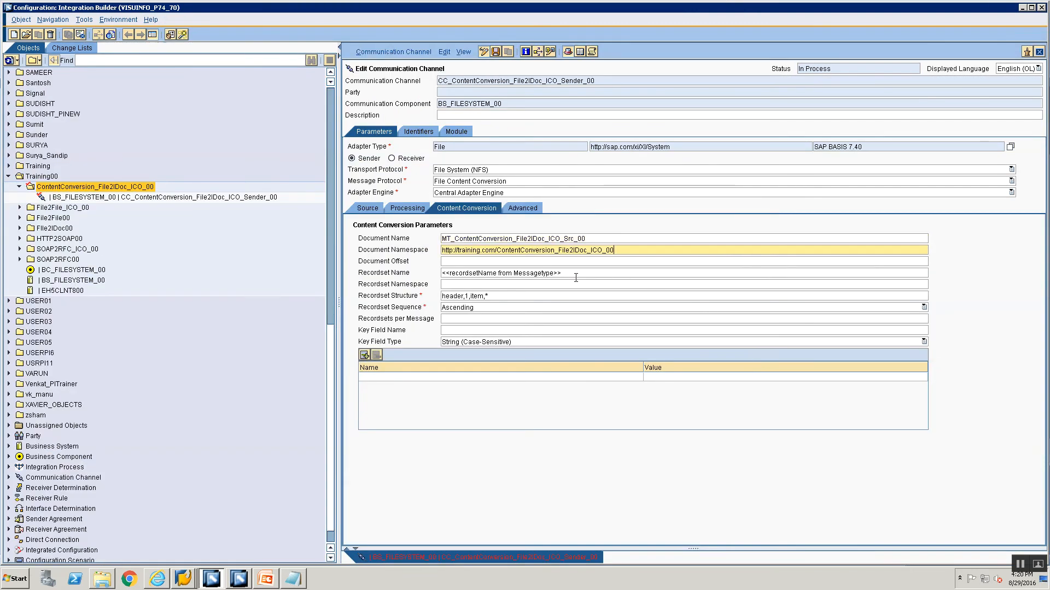
Step: Check the node name in the message type and set the channel's recordset name to recordset
key("alt+Tab")
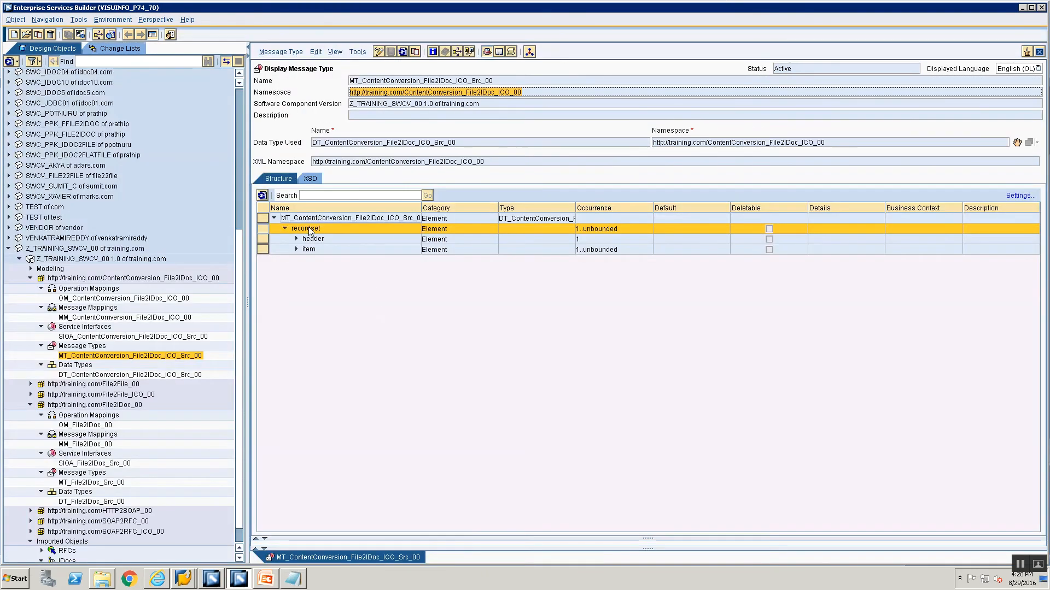
key("alt+Tab")
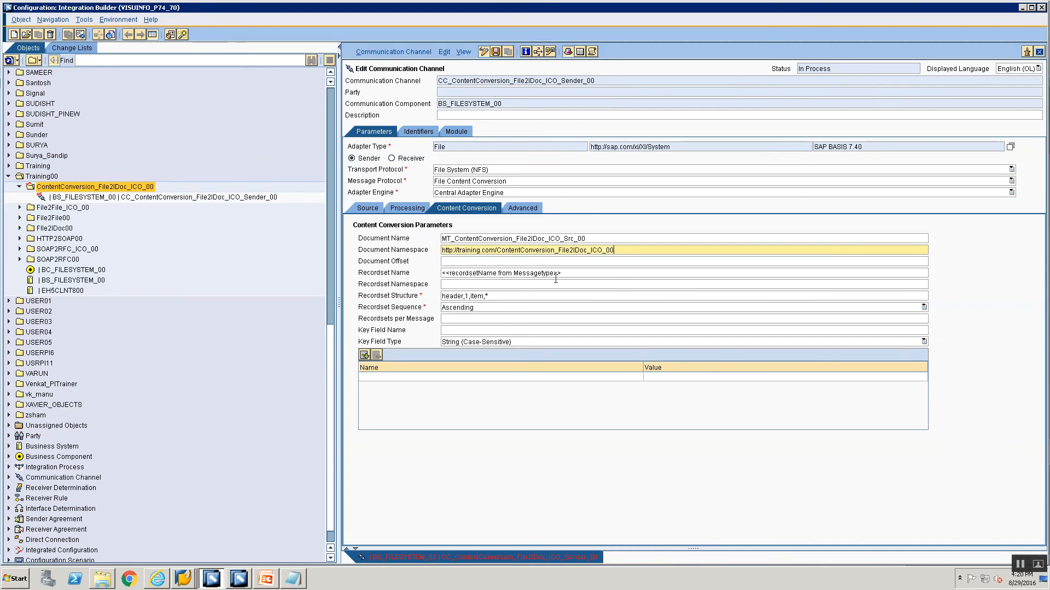
left_click_drag(567, 275, 443, 242)
type("recordset")
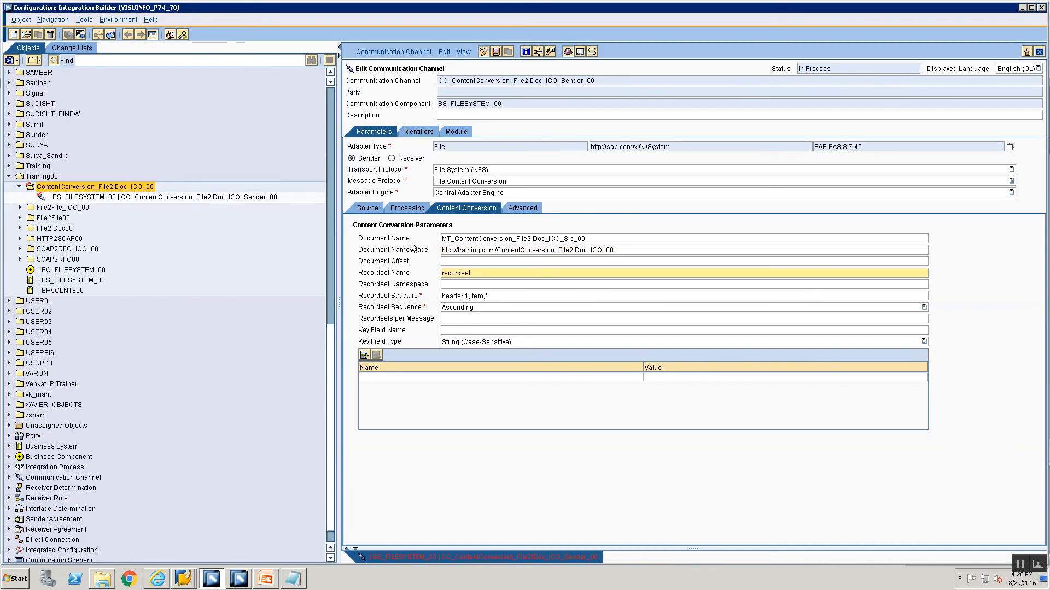
Step: Save the sender communication channel with its updated content conversion parameters
key("ctrl+s")
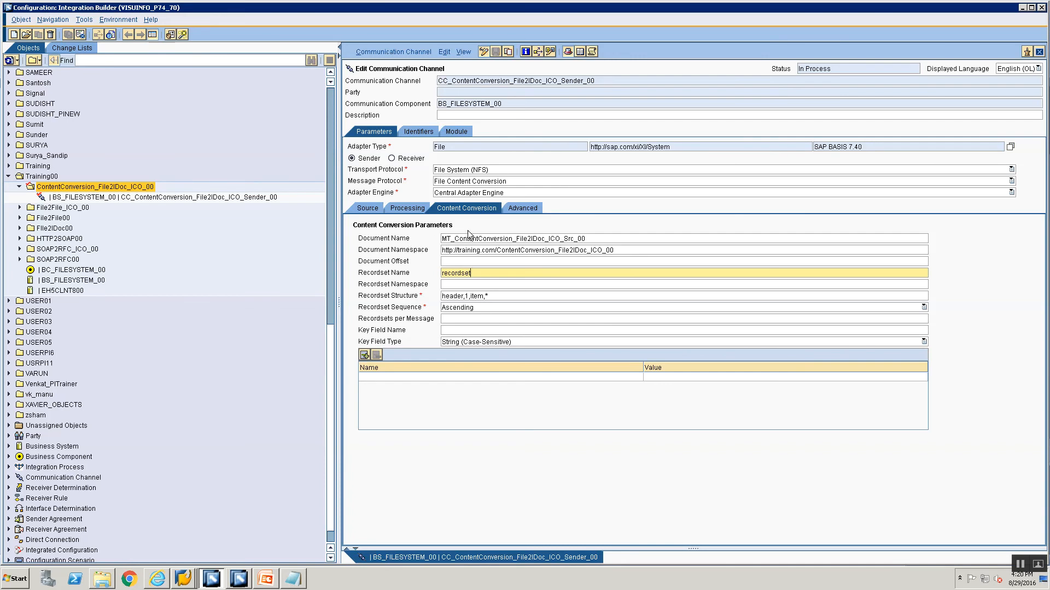
left_click(511, 331)
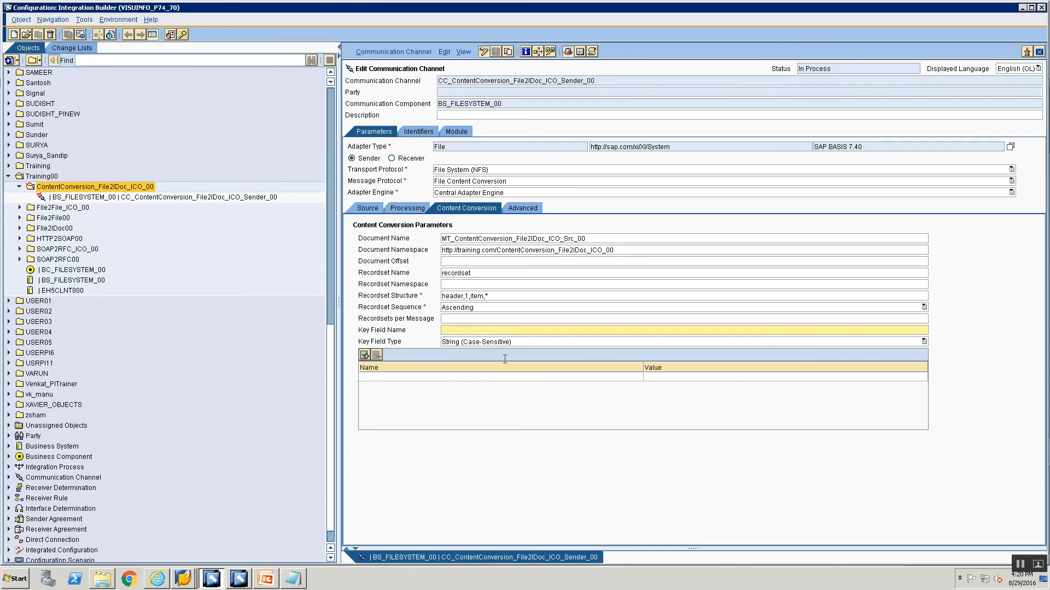
left_click(474, 321)
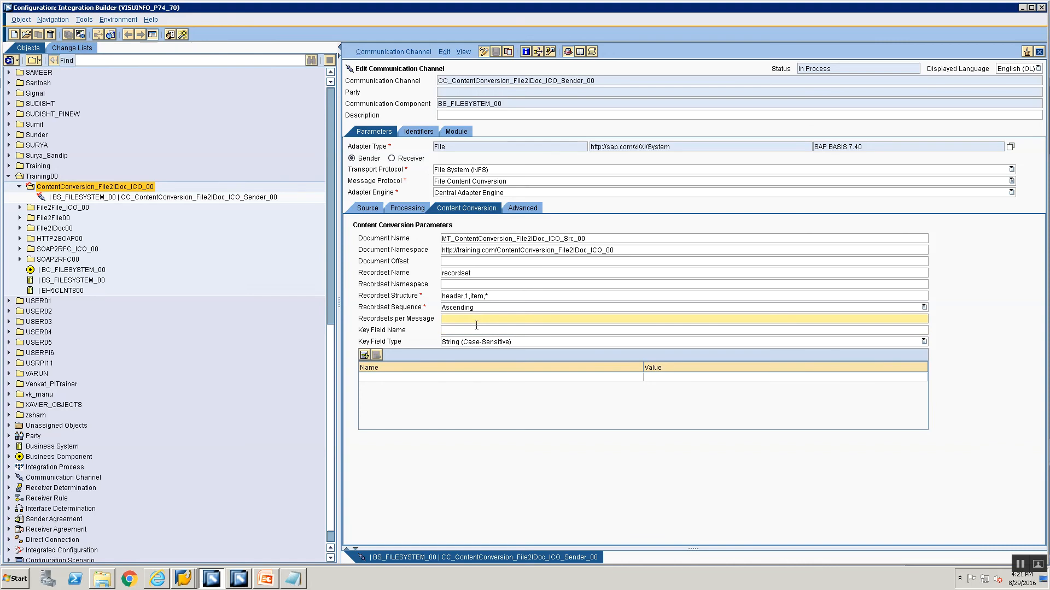
Step: Switch to the PowerPoint slide and examine the sample CSV records and recordset XML with regard to the recordsets per message
key("alt+Tab")
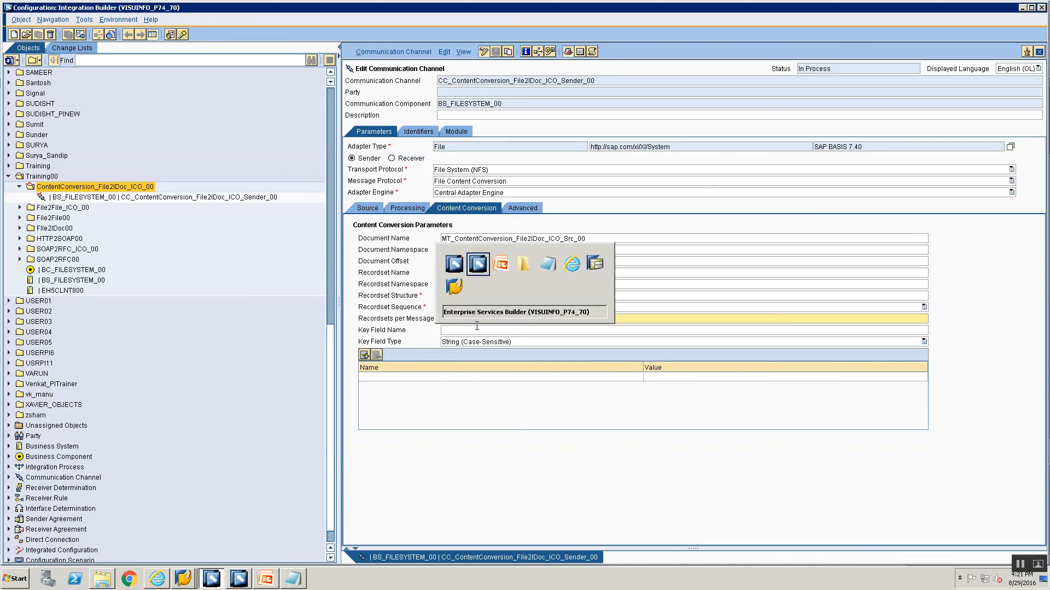
key("alt+Tab")
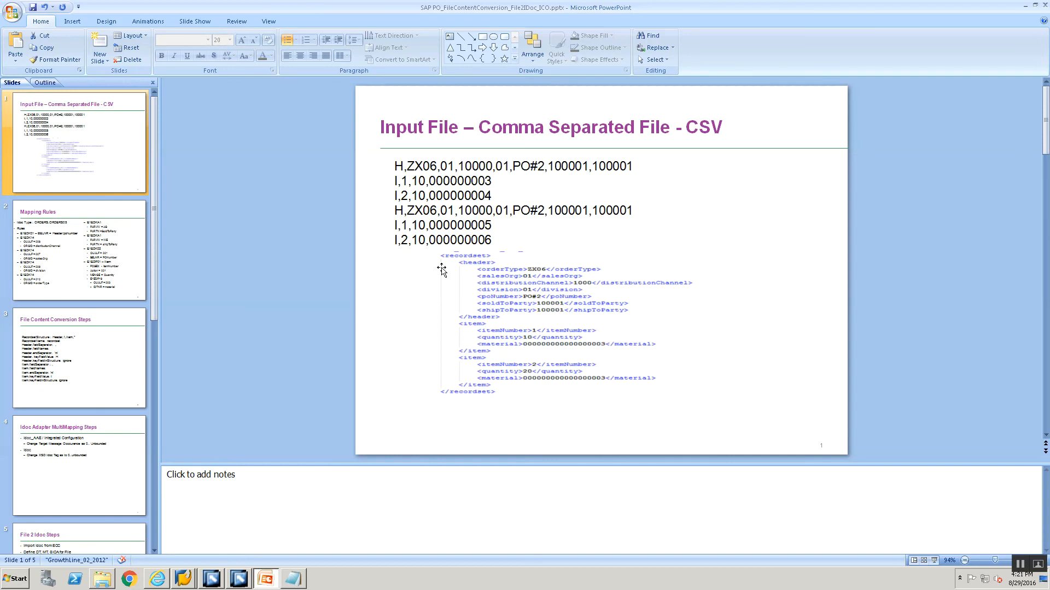
key("alt+Tab")
left_click(457, 320)
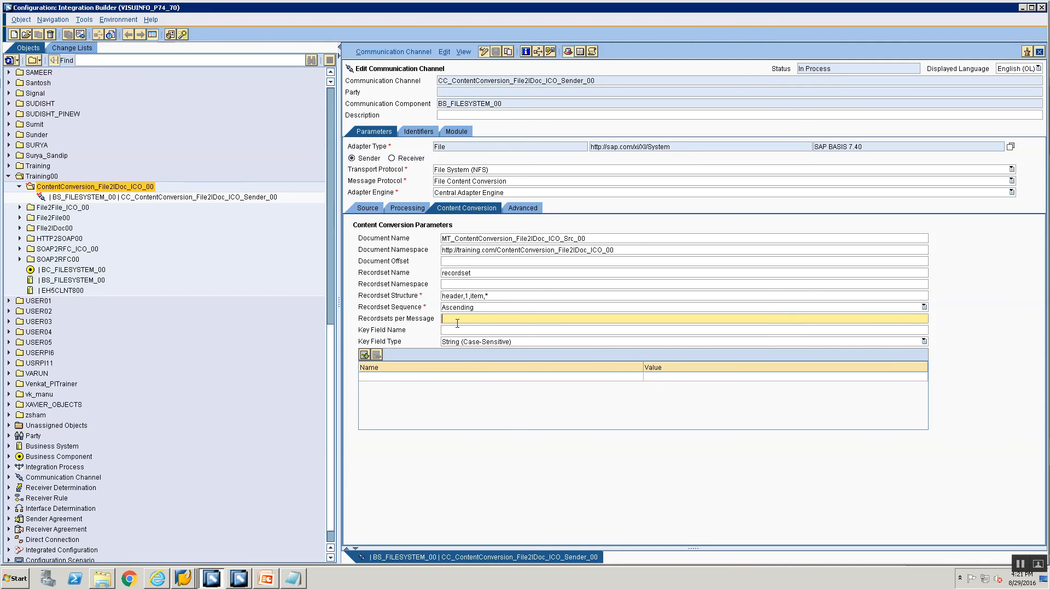
key("alt+Tab")
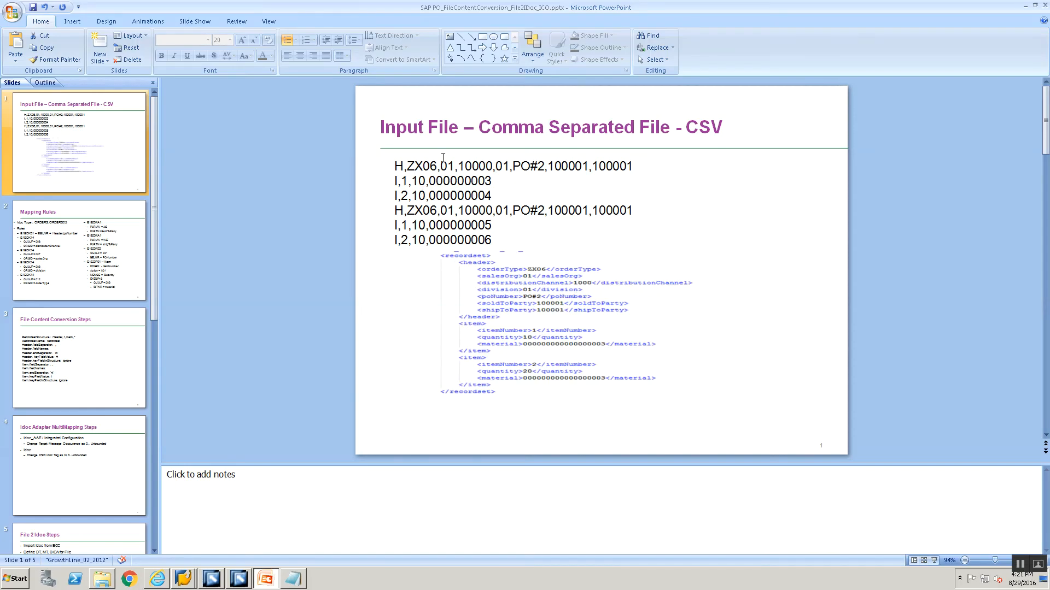
key("alt+Tab")
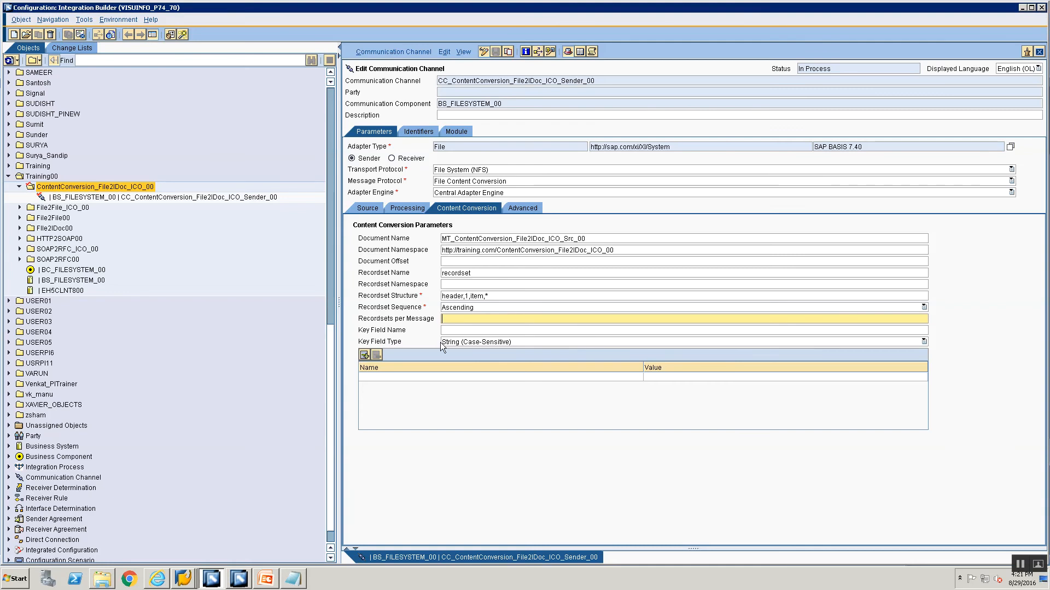
Step: Set the channel's key field name to header,item, consulting the input file slide in PowerPoint
left_click(452, 329)
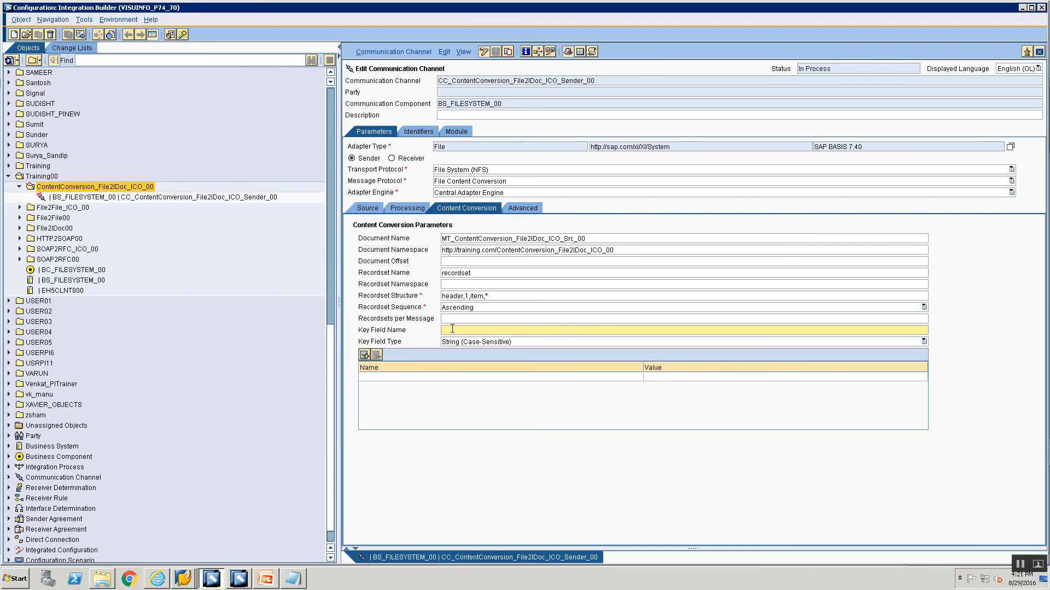
key("alt+Tab")
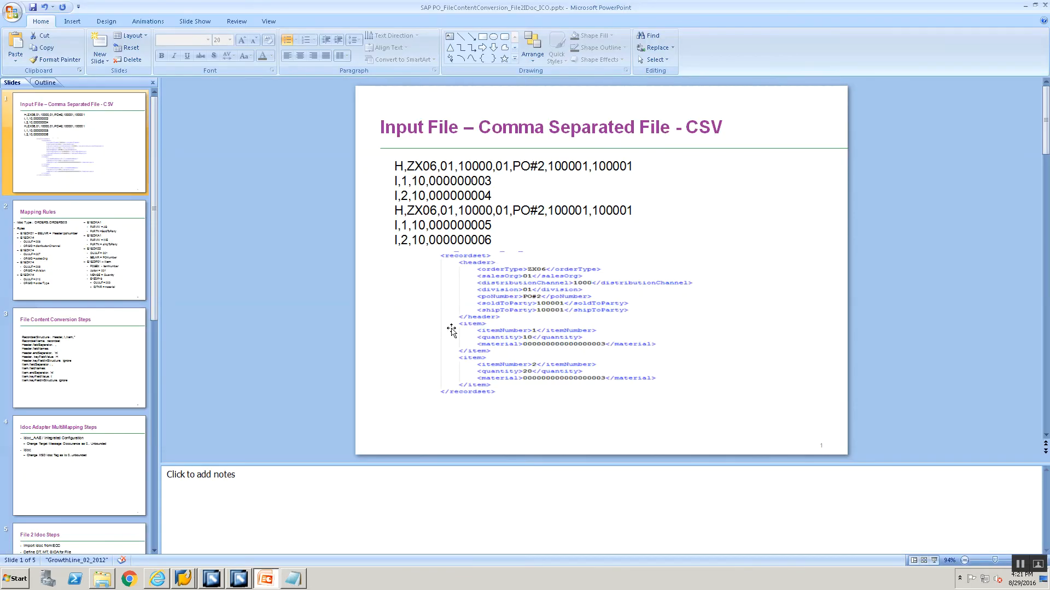
key("alt+Tab")
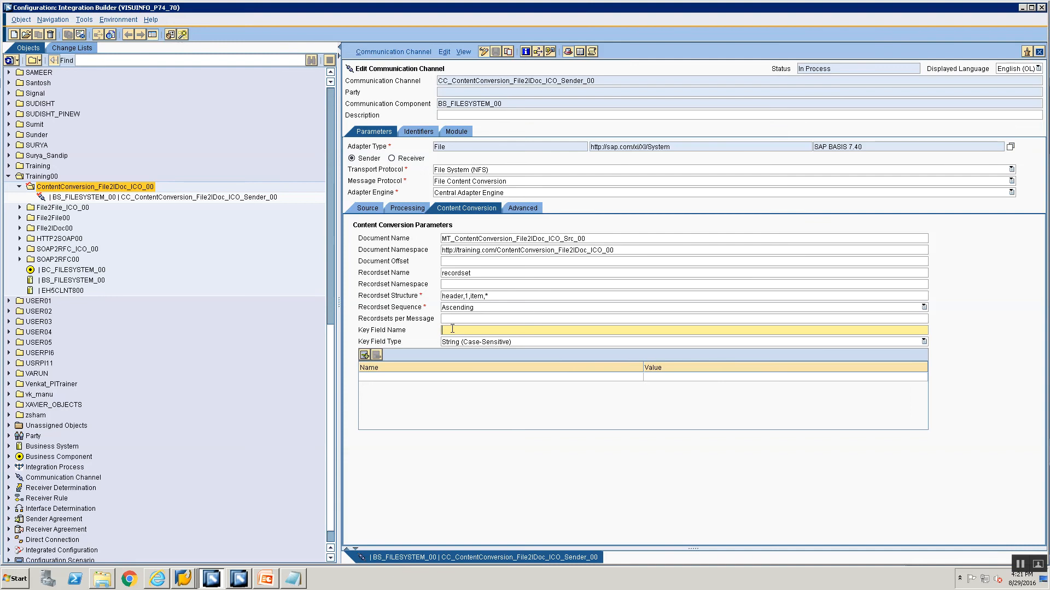
type("header")
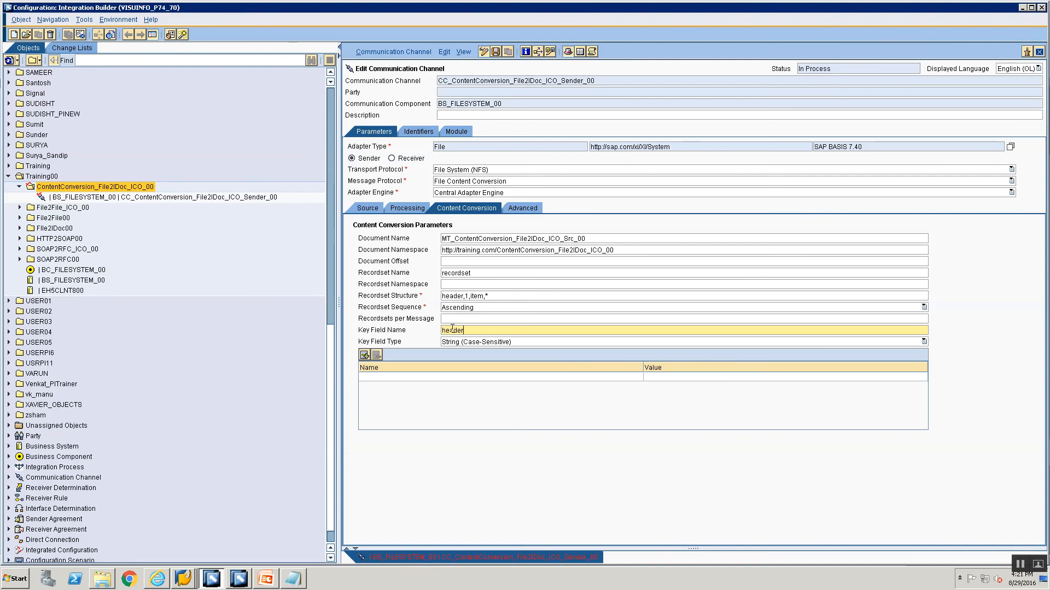
type(",item")
left_click(379, 377)
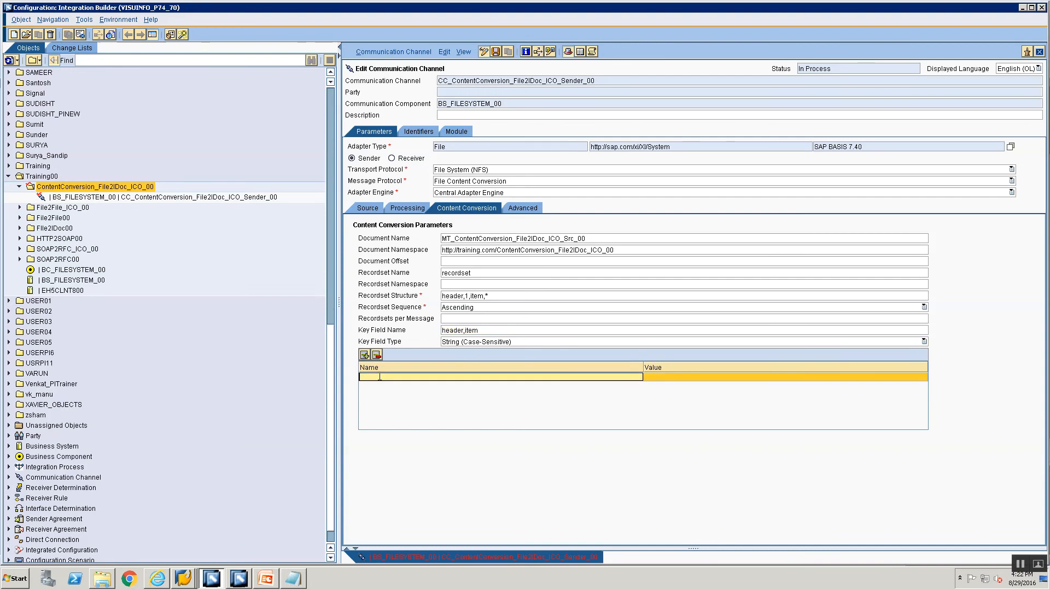
Step: Open Chrome in a maximized window and search Google for "sap pi file content conversion sender"
left_click(132, 583)
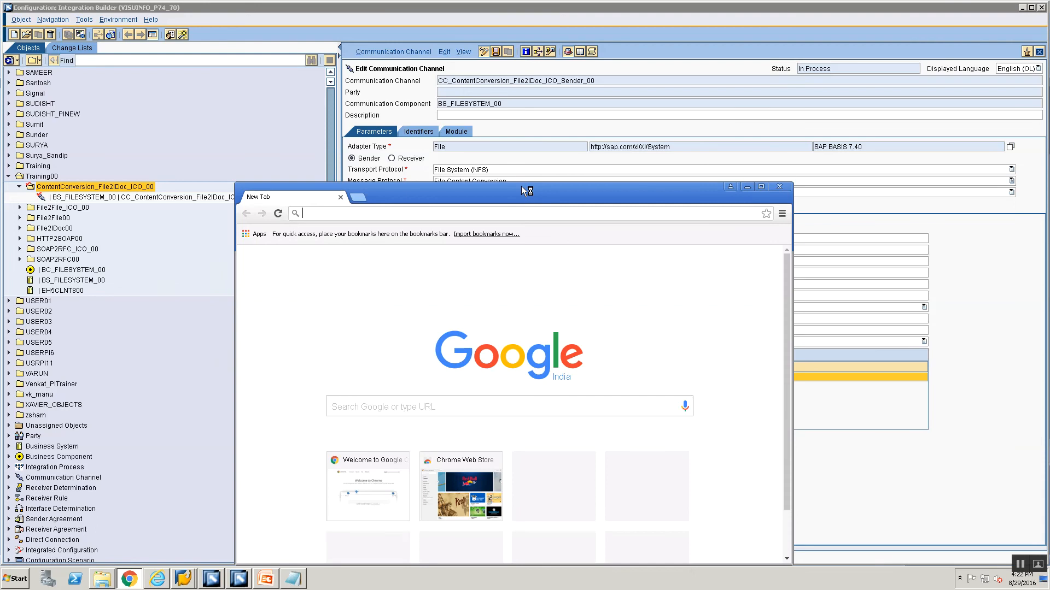
double_click(521, 187)
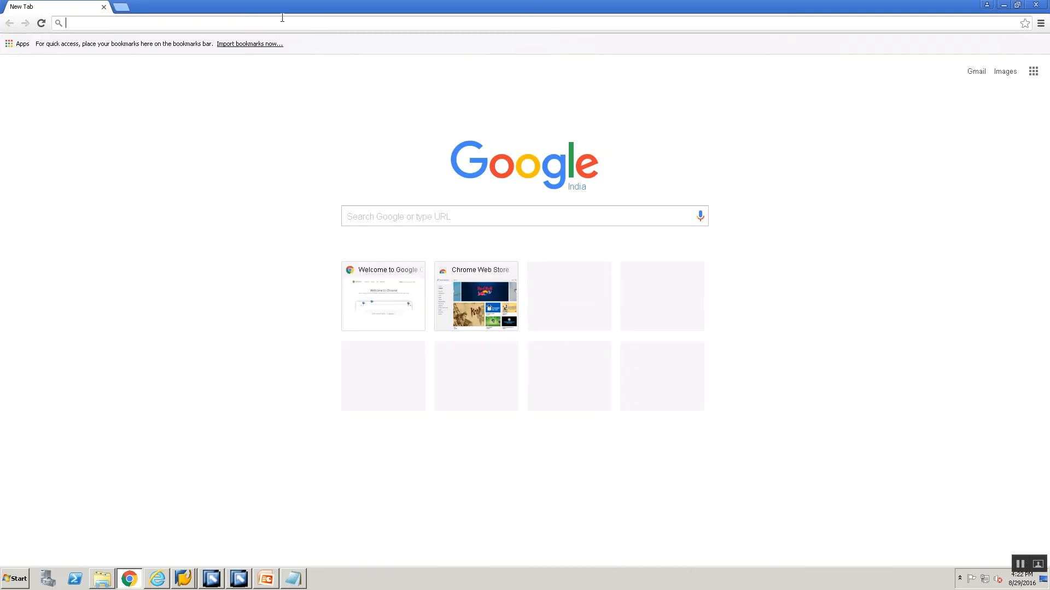
type("file")
key("BackSpace")
key("BackSpace")
key("BackSpace")
key("BackSpace")
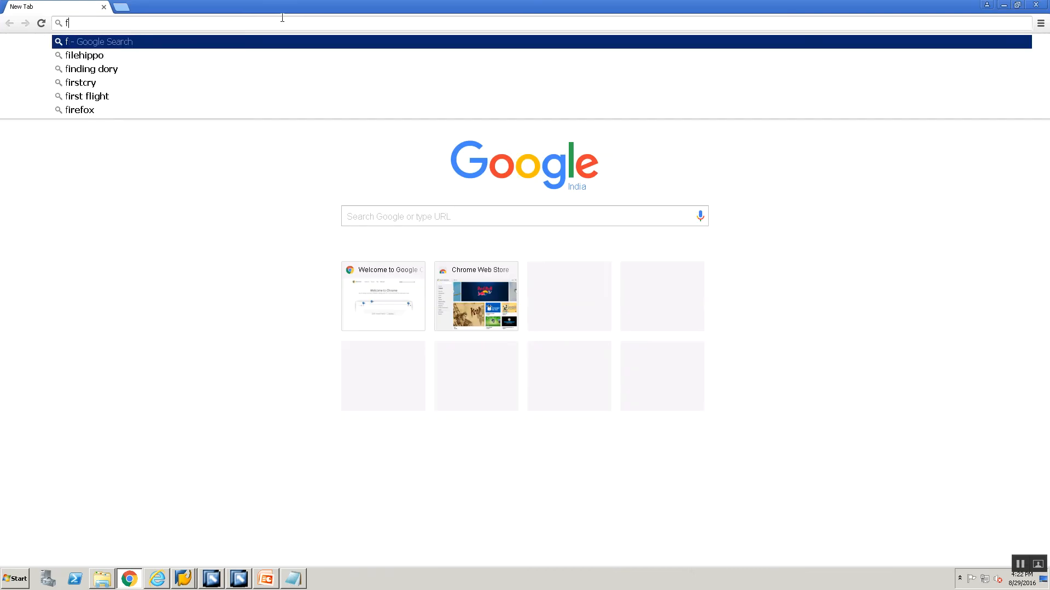
type("sap pi file ")
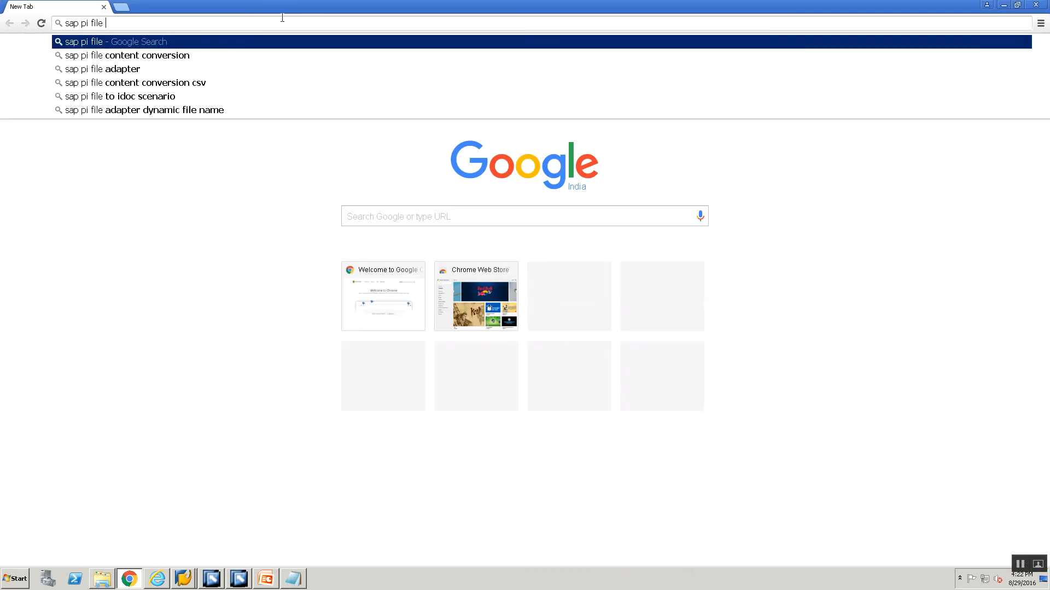
type("content conv")
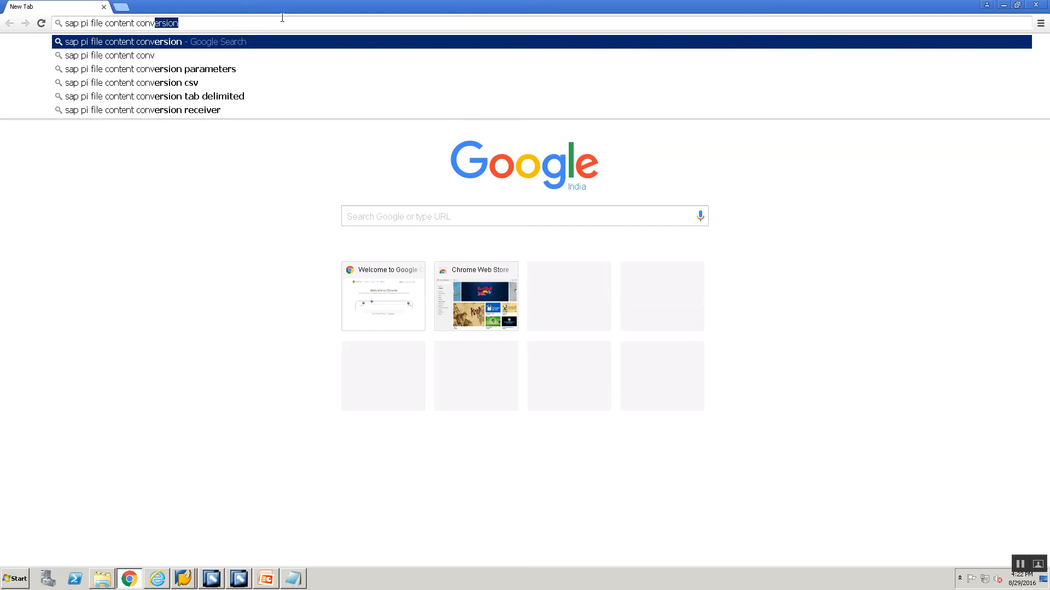
type("ersion send")
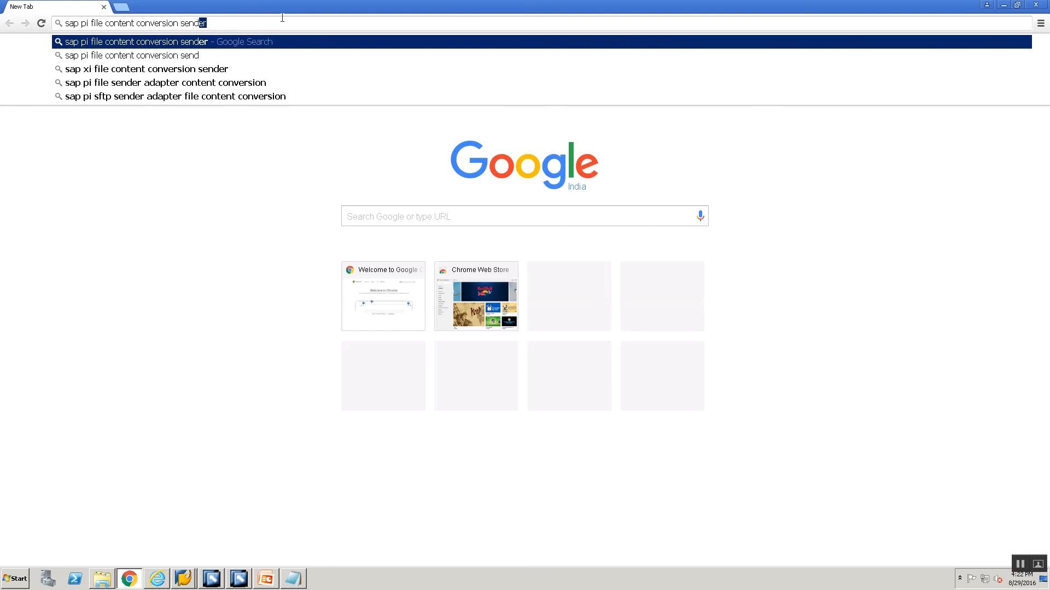
Step: Search Google for "sap pi file content conversion sender" and open the SAP Help Portal result Configuring the Sender File Adapter
key("Return")
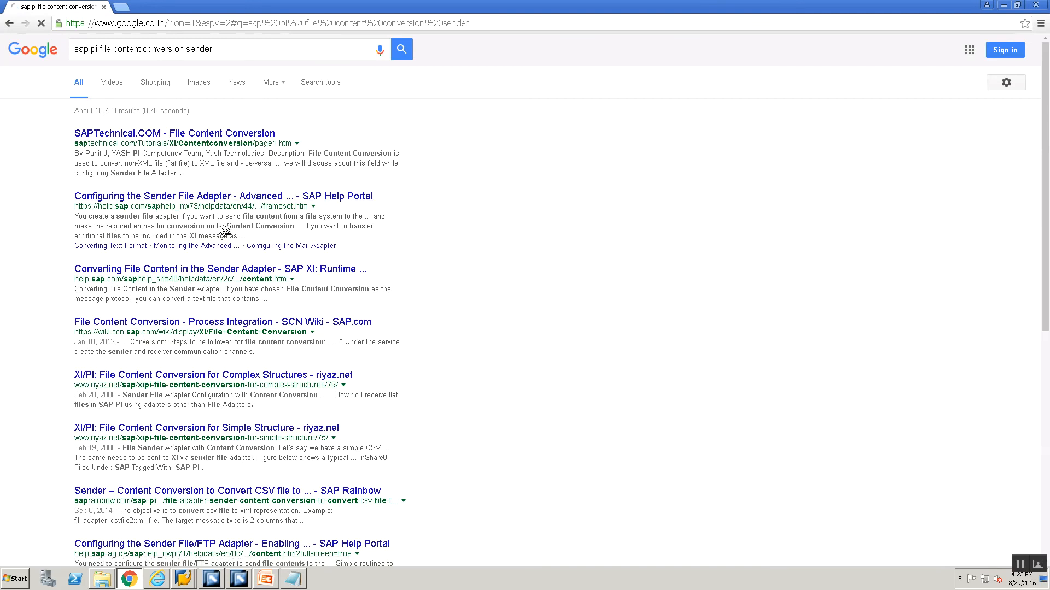
left_click(154, 195)
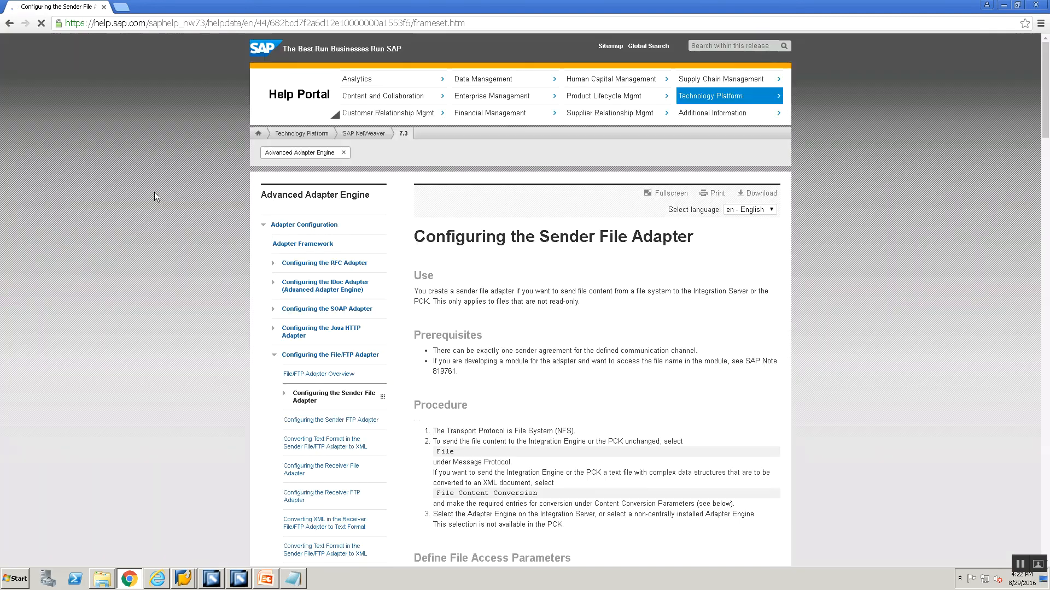
Step: Open the linked topic Converting Structures to XML Using the Sender File/FTP Adapter from the Define Content Conversion Parameters section
scroll(298, 414, "down", 2)
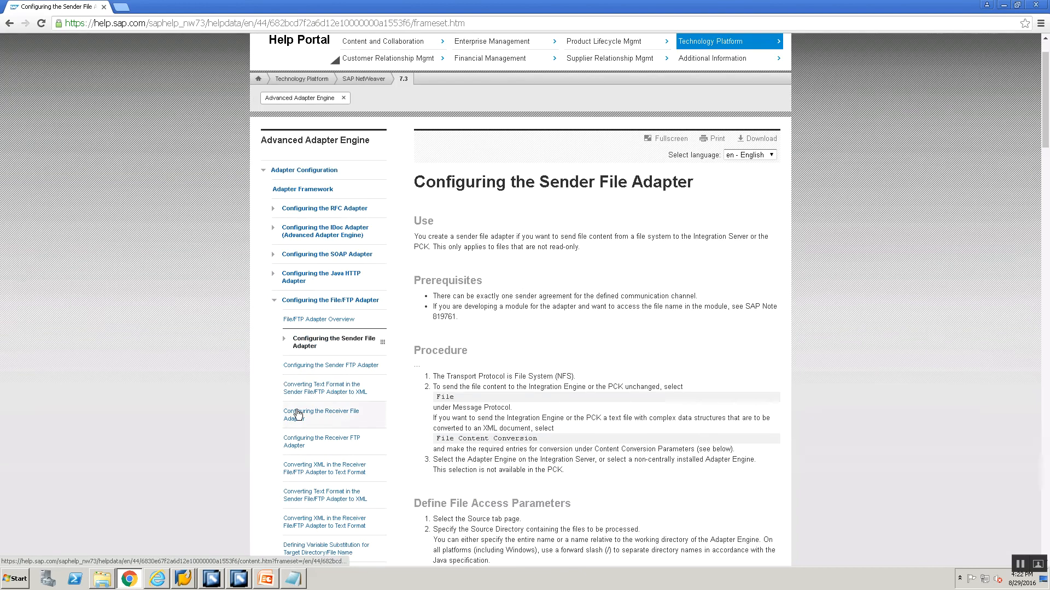
scroll(433, 371, "down", 4)
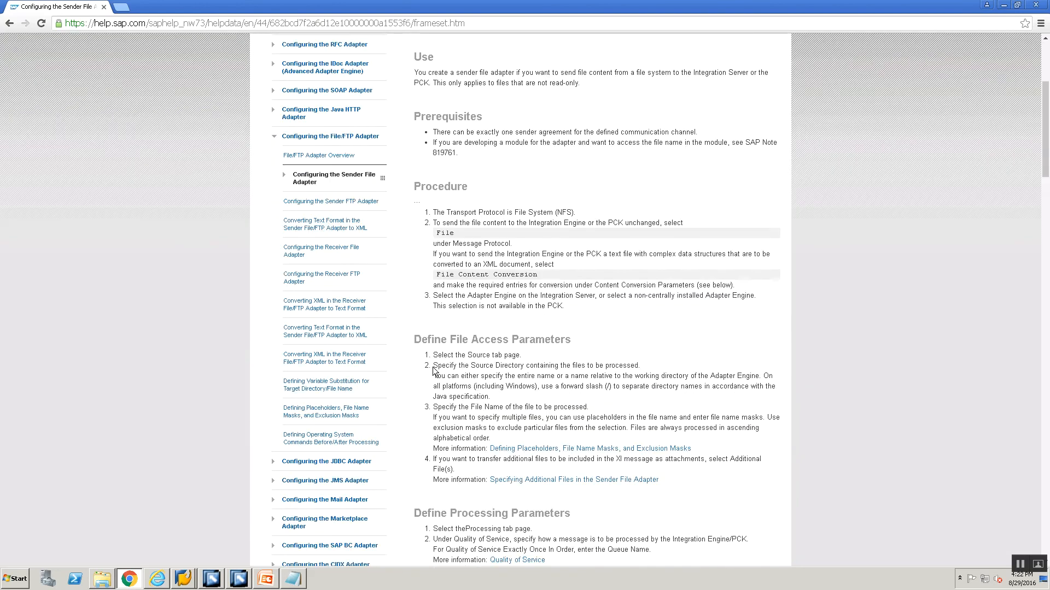
scroll(539, 438, "down", 5)
scroll(540, 438, "down", 13)
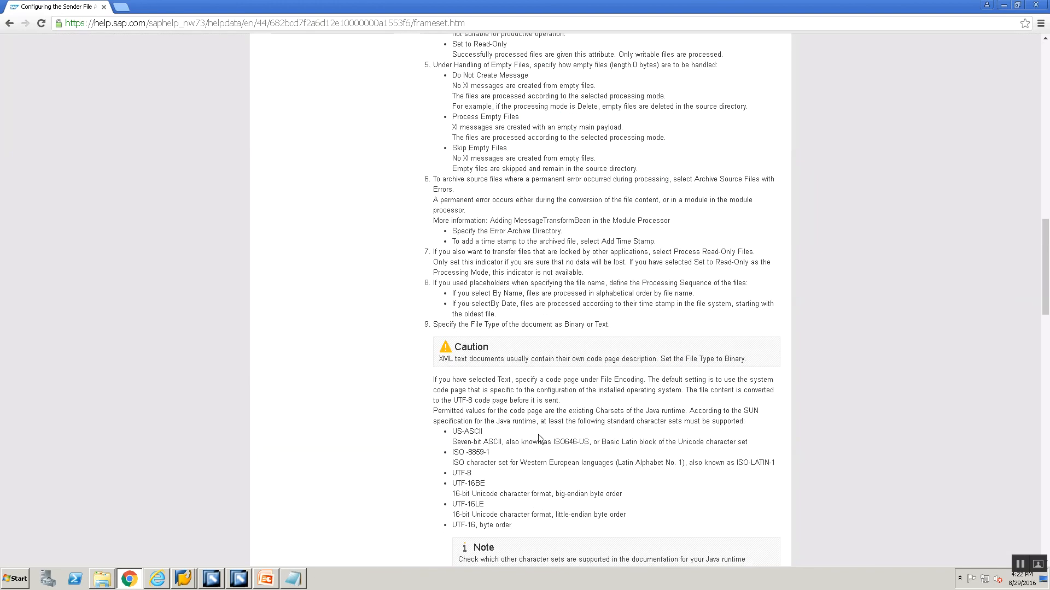
scroll(540, 439, "down", 5)
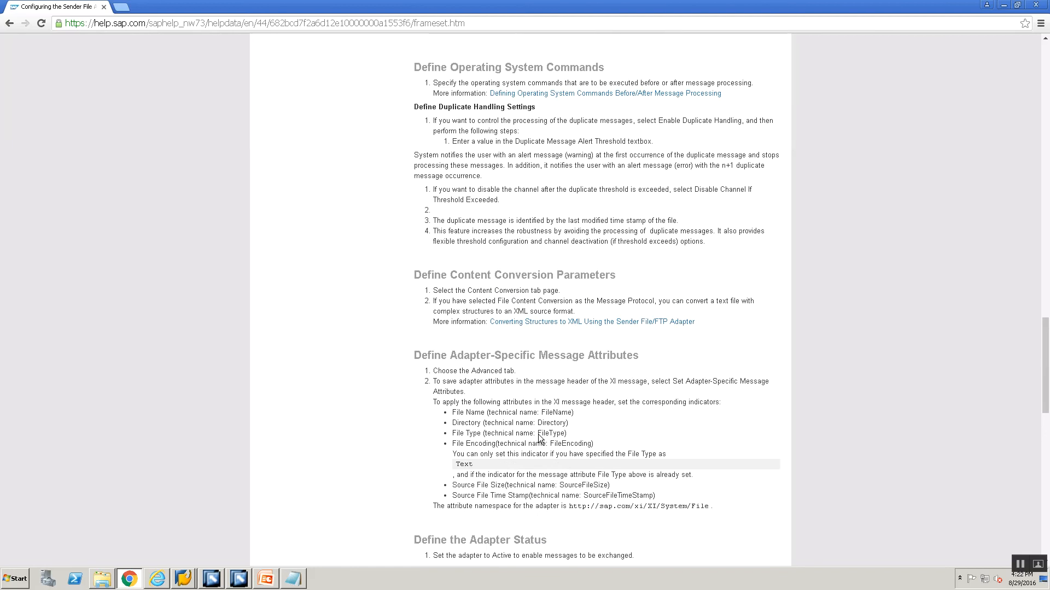
scroll(539, 439, "down", 1)
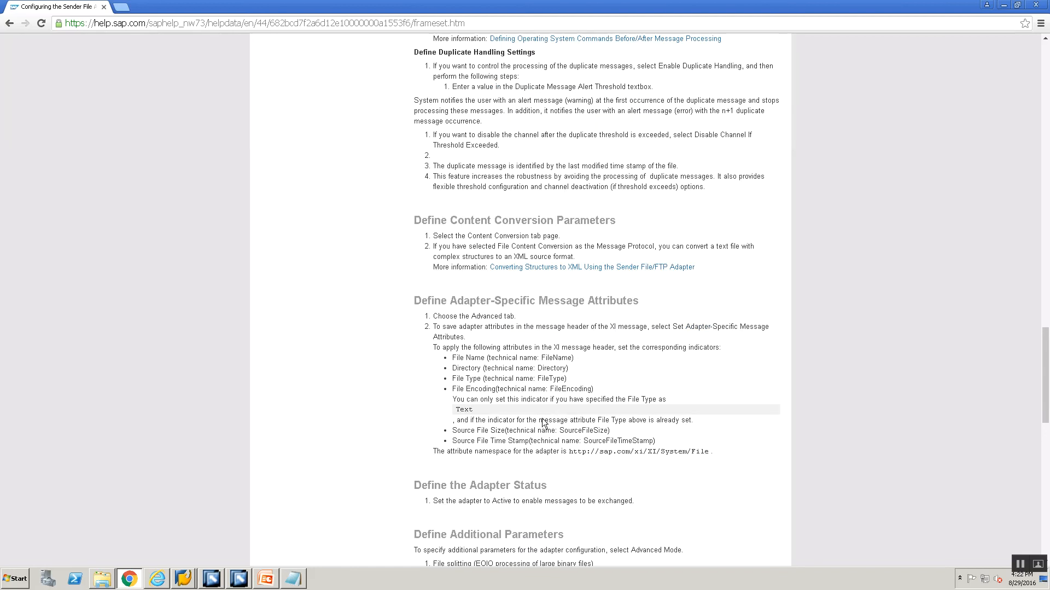
left_click(546, 268)
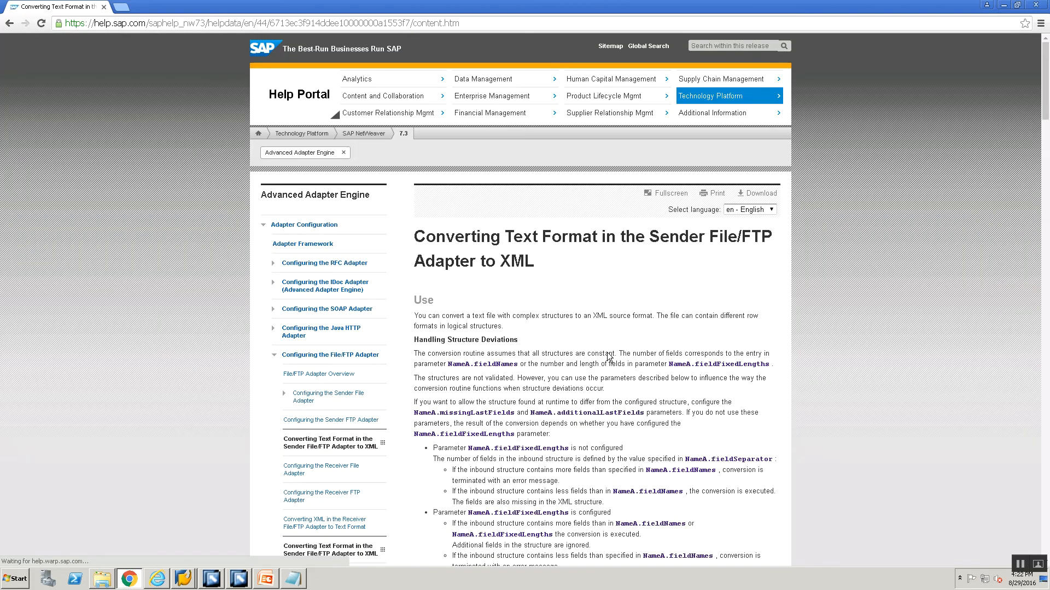
Step: Review the document and recordset parameter procedure, plus the File Content Conversion Steps slide in the PowerPoint presentation
scroll(610, 357, "down", 5)
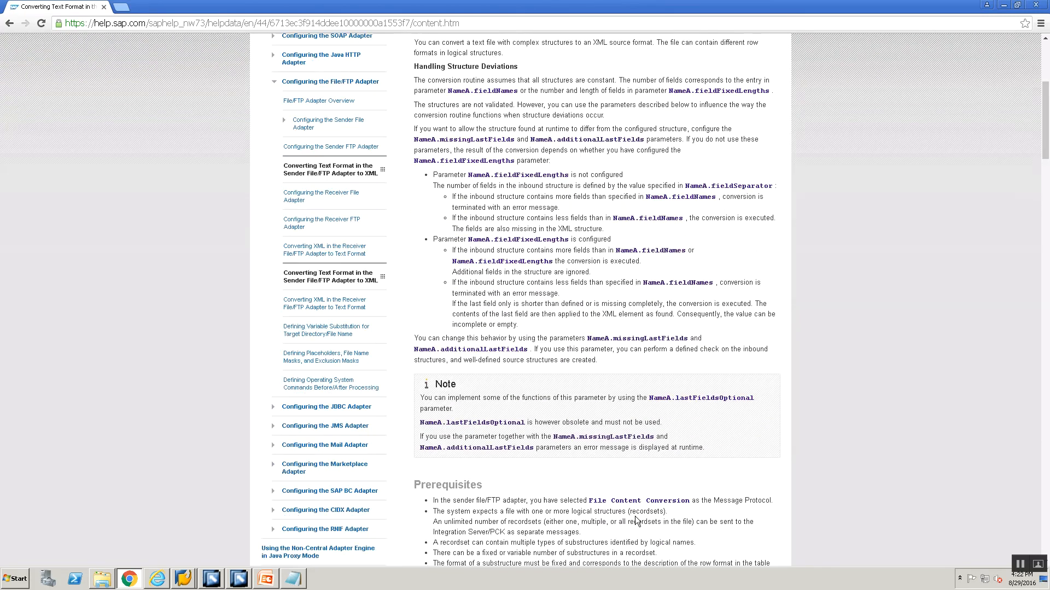
scroll(636, 520, "down", 9)
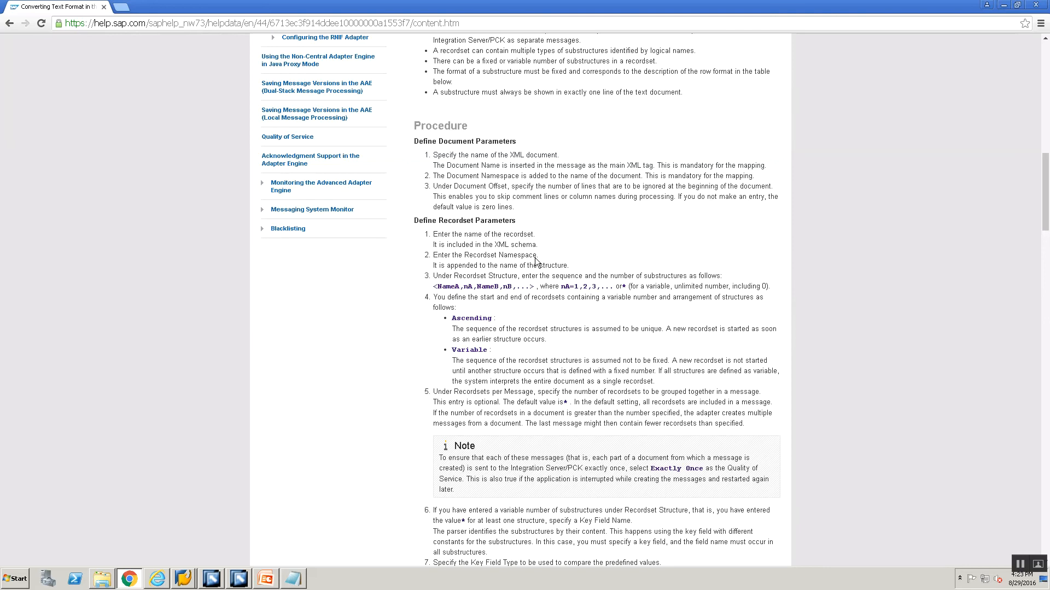
key("alt+Tab")
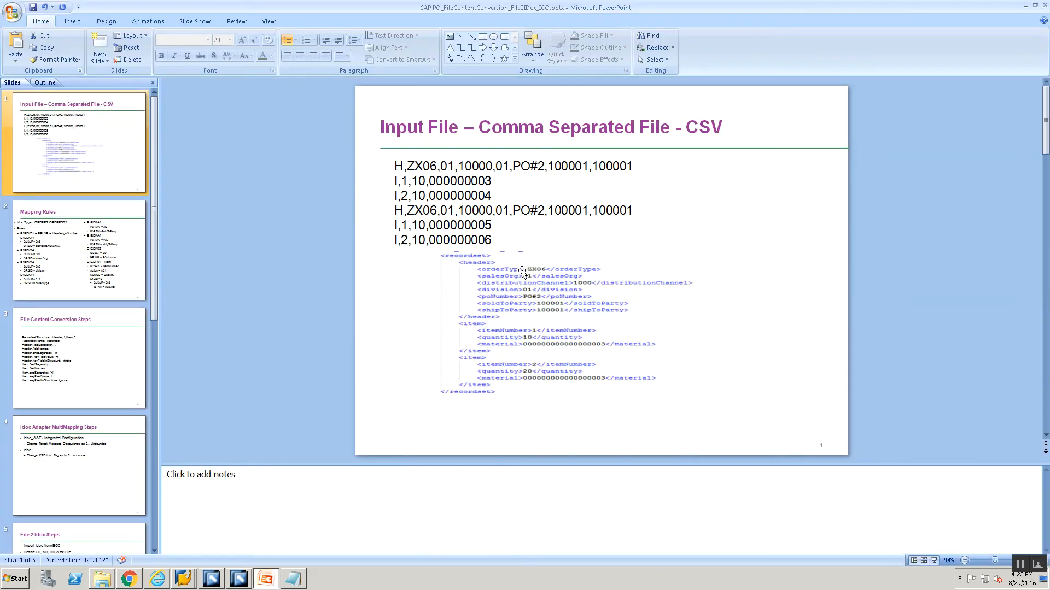
left_click(29, 354)
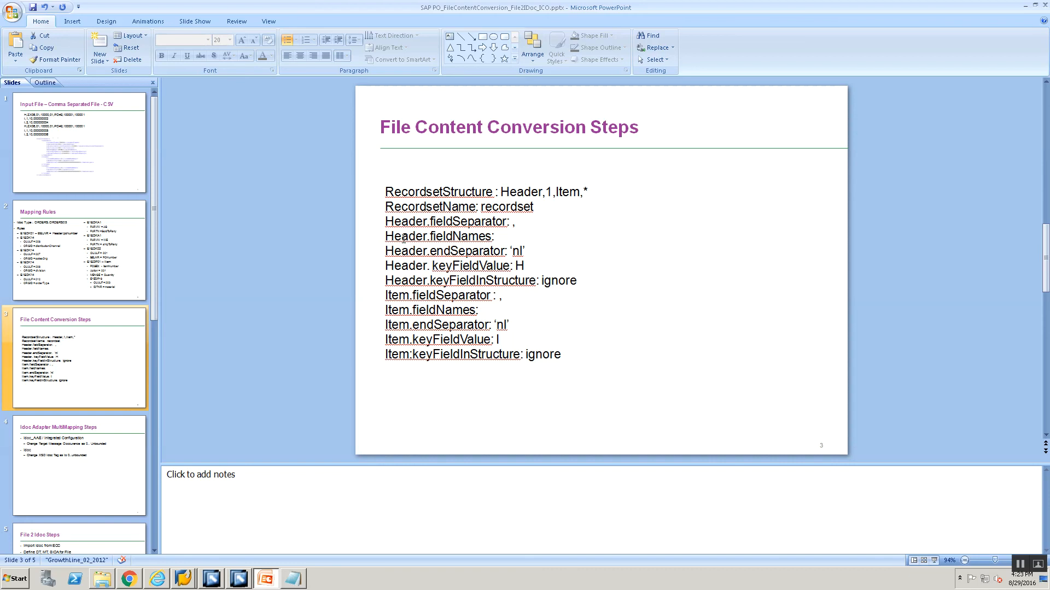
Step: Switch to the Integration Builder and name the empty content conversion parameter header.fieldNames
key("alt+Tab")
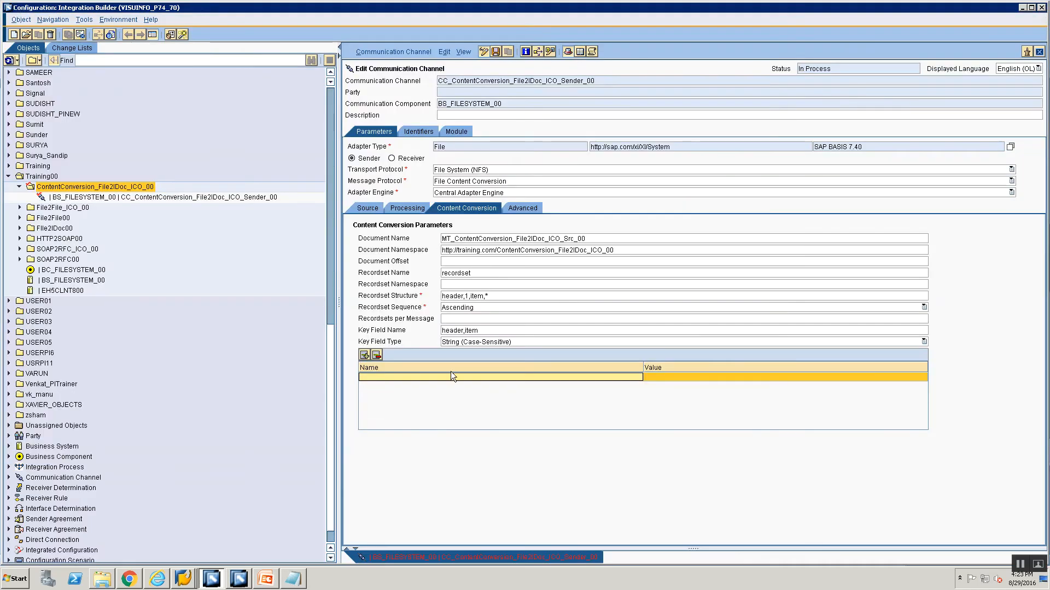
type("header.fieldNames")
left_click(726, 378)
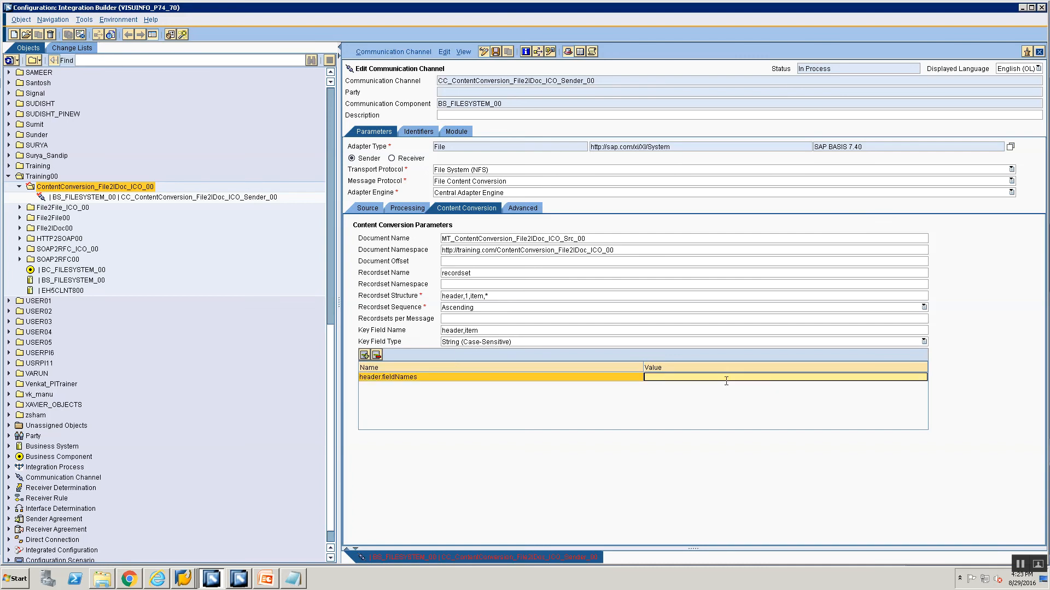
Step: Switch to the Enterprise Services Builder and expand the header node of MT_ContentConversion_File2IDoc_ICO_Src_00 to check its field names
key("alt+Tab")
key("Tab")
key("Tab")
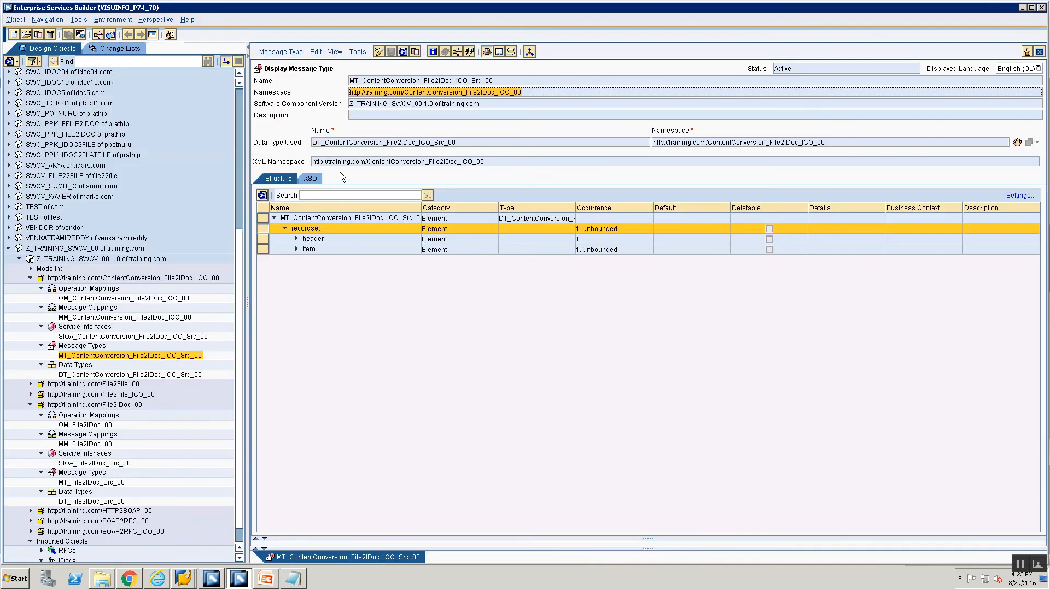
left_click(295, 239)
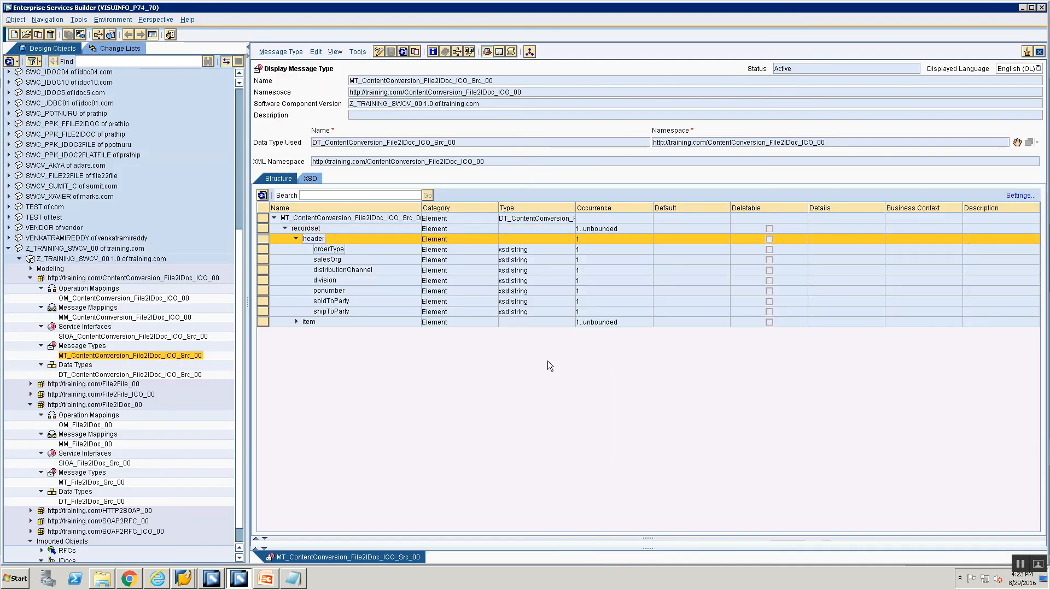
Step: Back in the Integration Builder, start the header.fieldNames value with orderType,salesOrg,distributionChannel, following the message type's header fields
key("alt+Tab")
type("or")
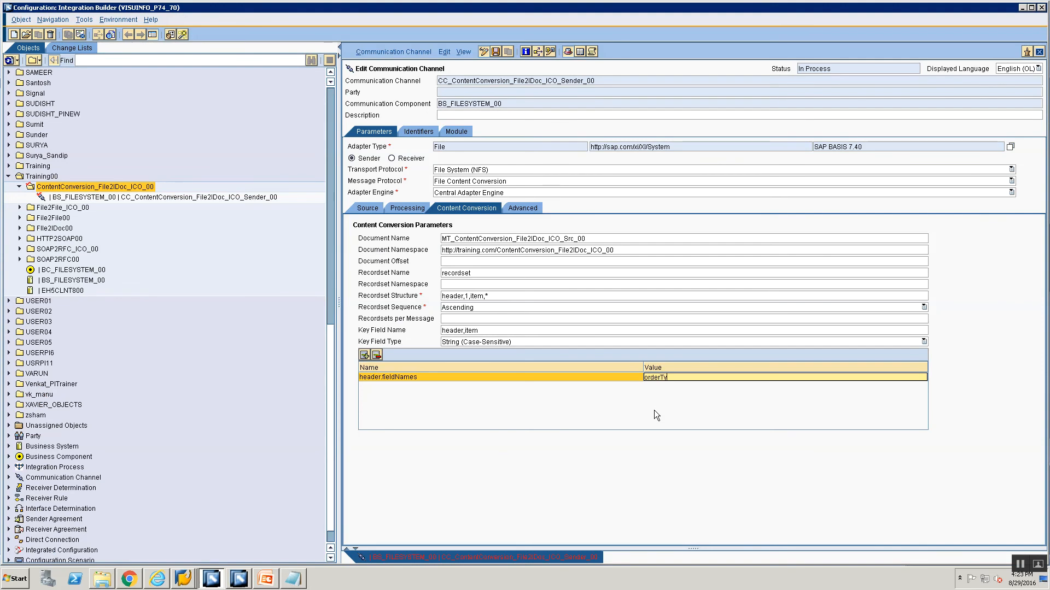
key("alt+Tab")
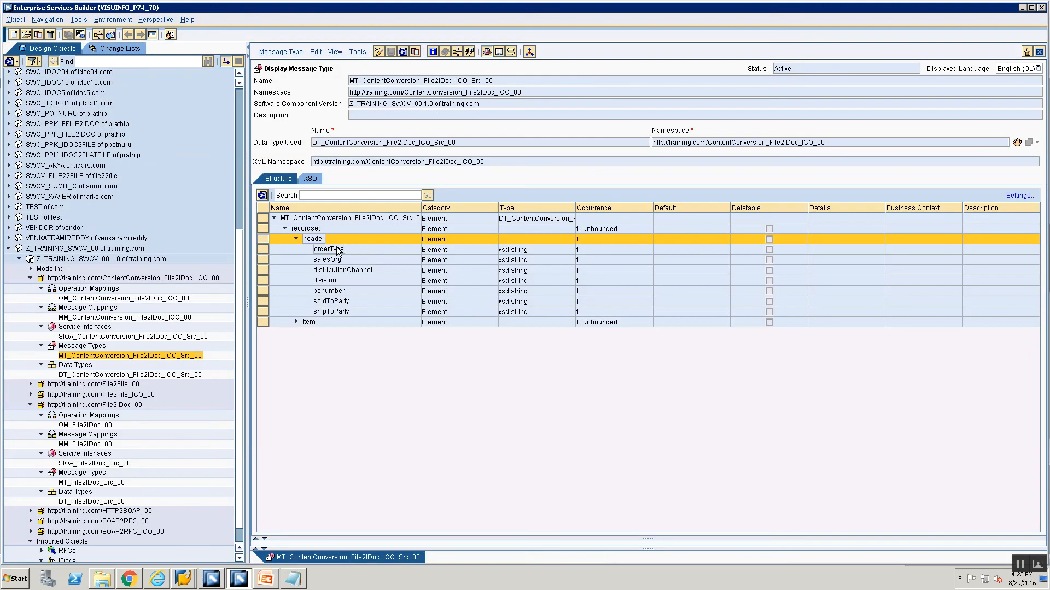
key("alt+Tab")
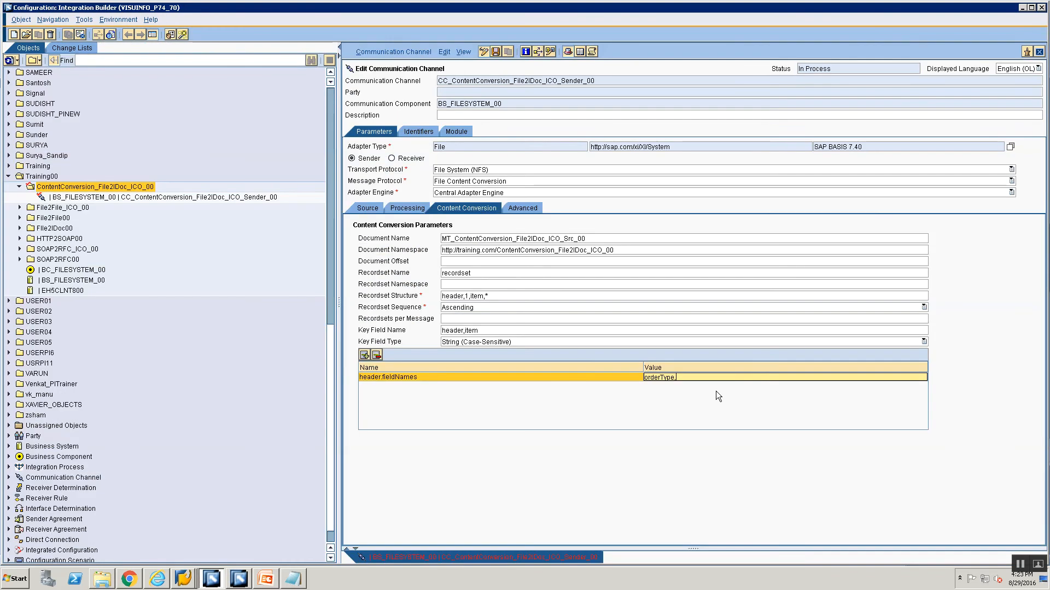
type("salesOrg,")
key("alt+Tab")
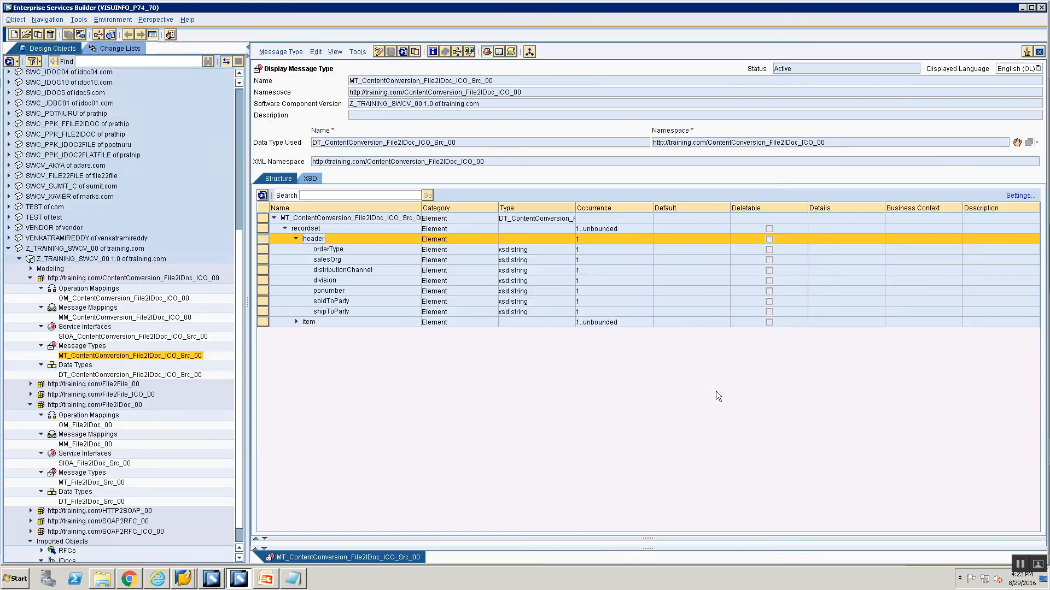
key("alt+Tab")
type("rg,distribu")
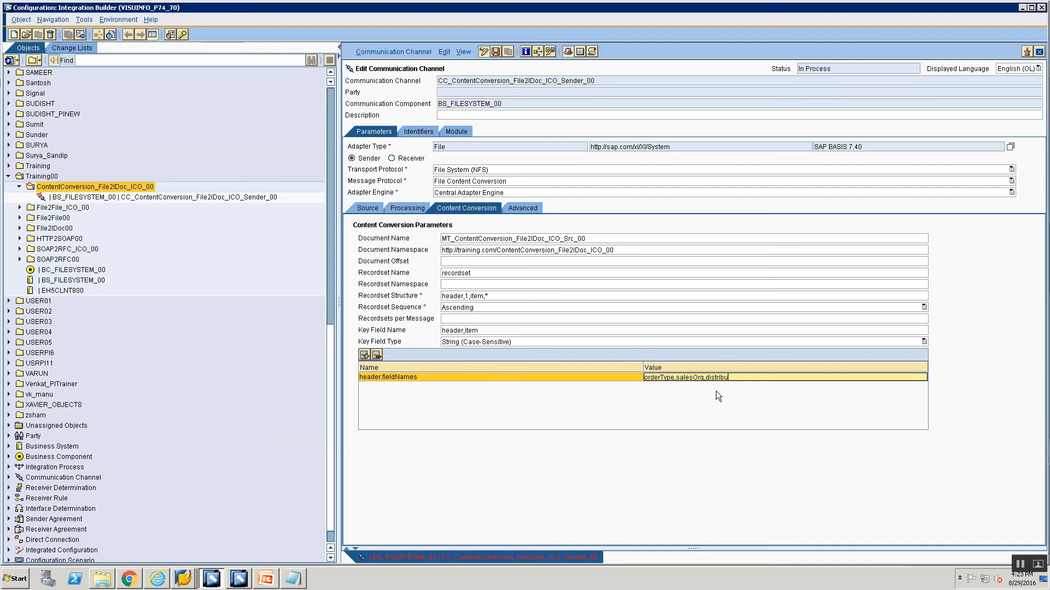
type("tionChannel,")
Step: Append divison,ponumber, to the header.fieldNames value, checking the field names against the message type
key("alt+Tab")
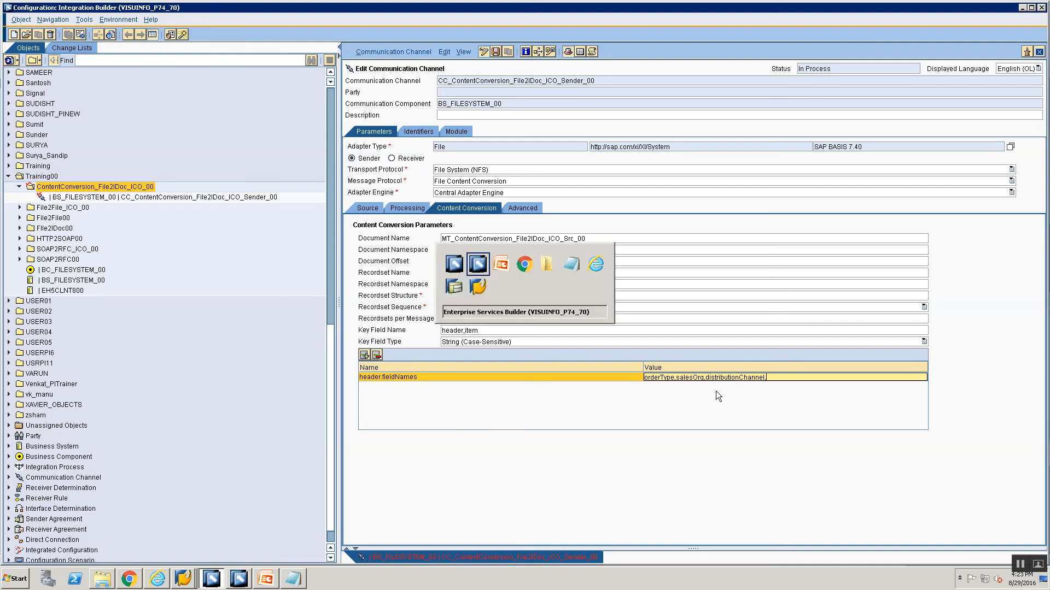
key("alt+Tab")
type("dv")
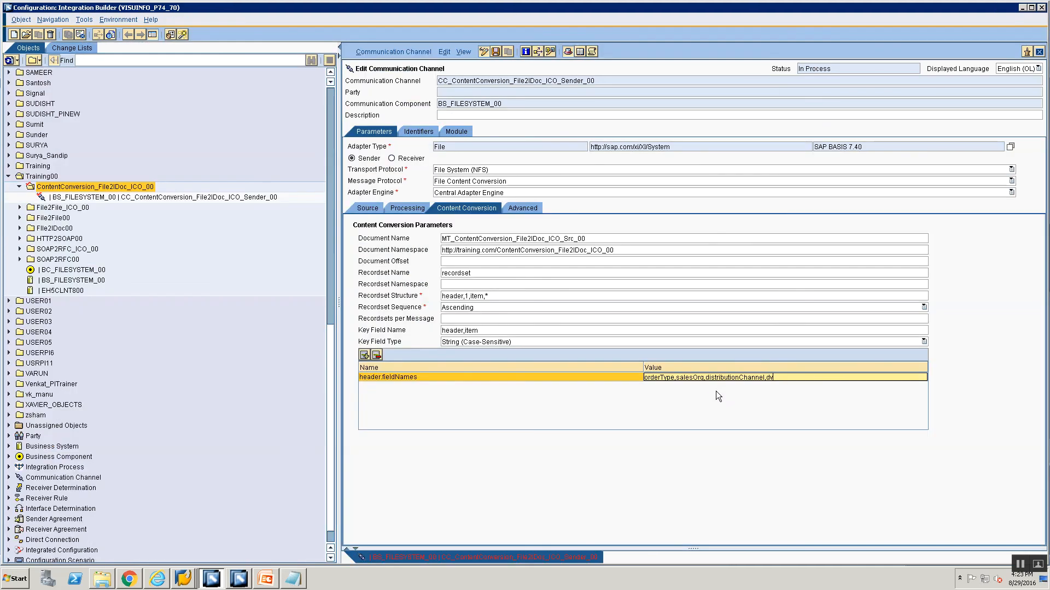
type("visoo")
key("BackSpace")
key("BackSpace")
key("BackSpace")
type("on,ponum")
key("BackSpace")
key("BackSpace")
key("BackSpace")
key("alt+Tab")
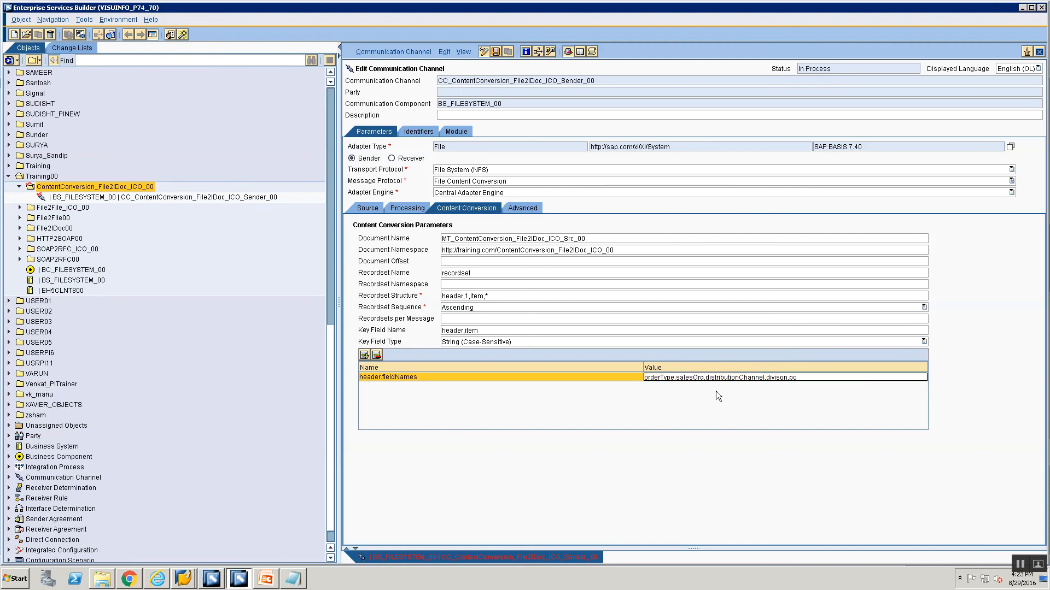
key("alt+Tab")
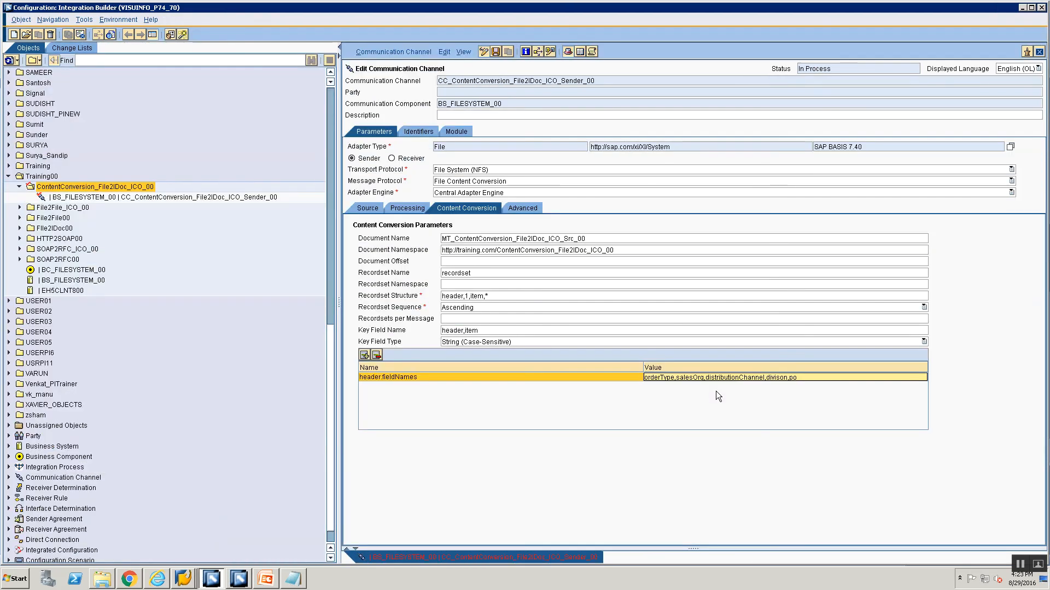
type("number,")
Step: Complete the header.fieldNames value with soldToParty,shipToParty, checking the names against the message type
key("alt+Tab")
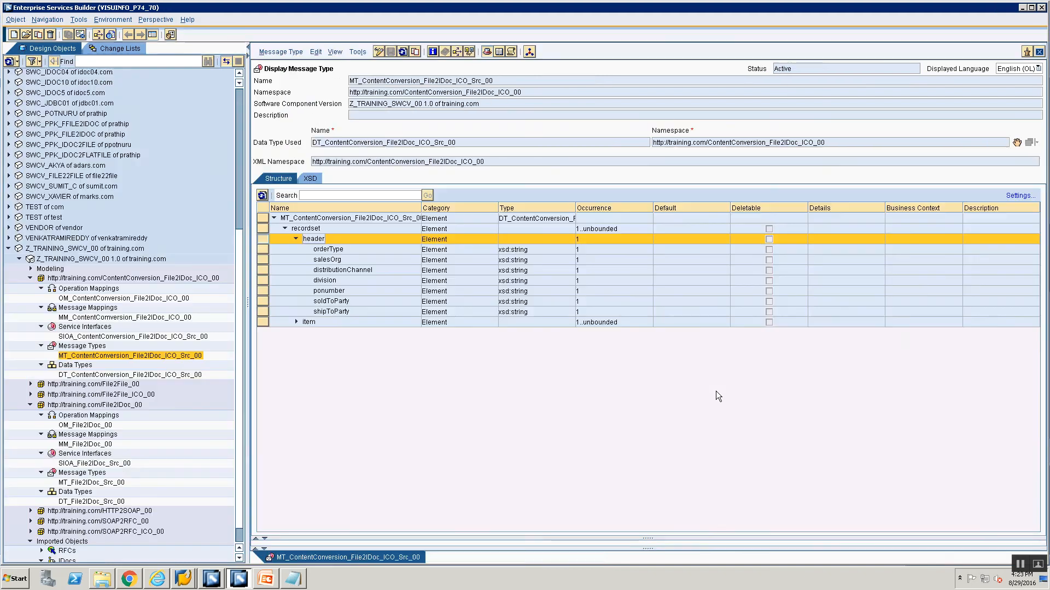
key("alt+Tab")
type("sold")
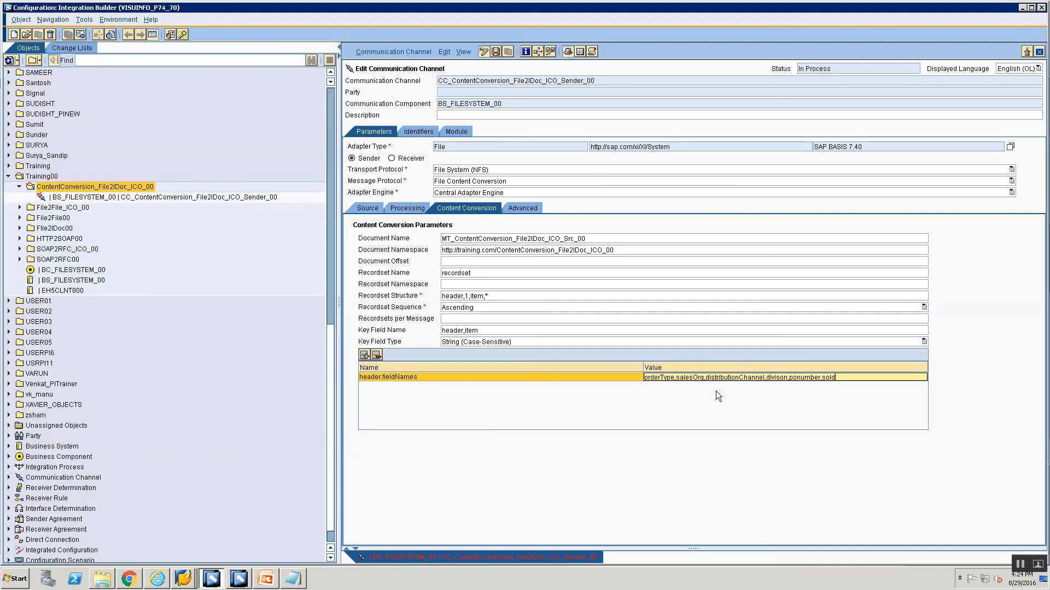
type("ToParty")
key("alt+Tab")
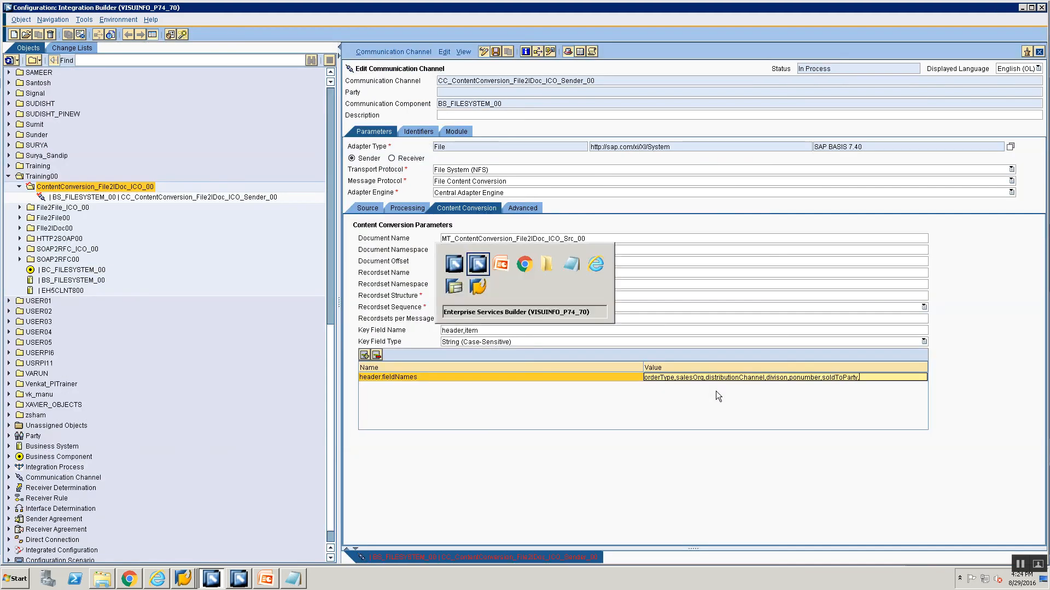
key("alt+Tab")
type(",shi")
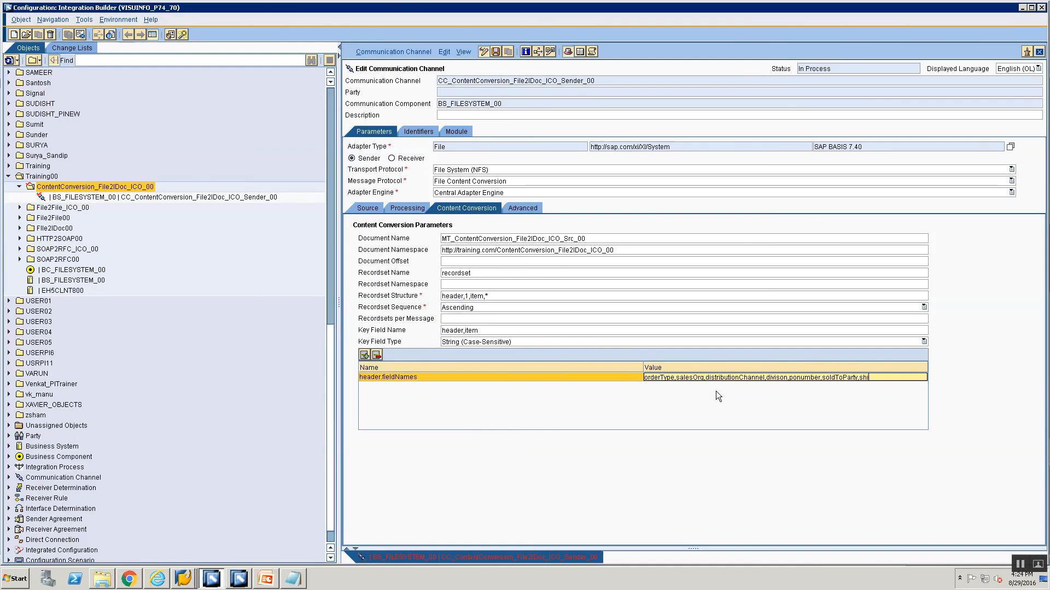
type("pToParty")
Step: Add the parameter header.fieldSeparator with a comma as its value, and narrow the parameter table's Name column
left_click(364, 354)
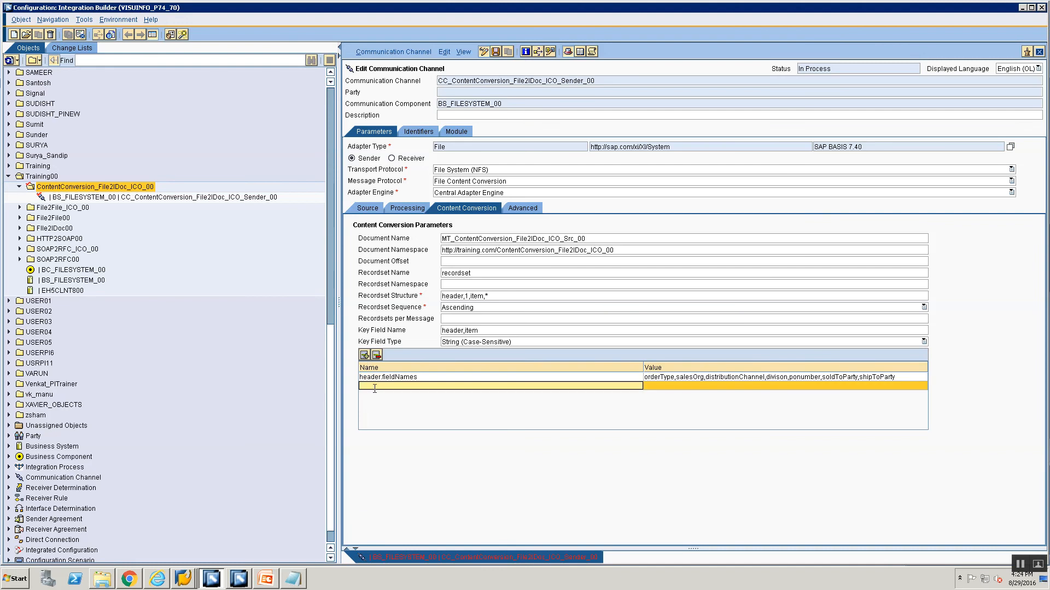
type("header.fieldSeparator")
left_click(710, 387)
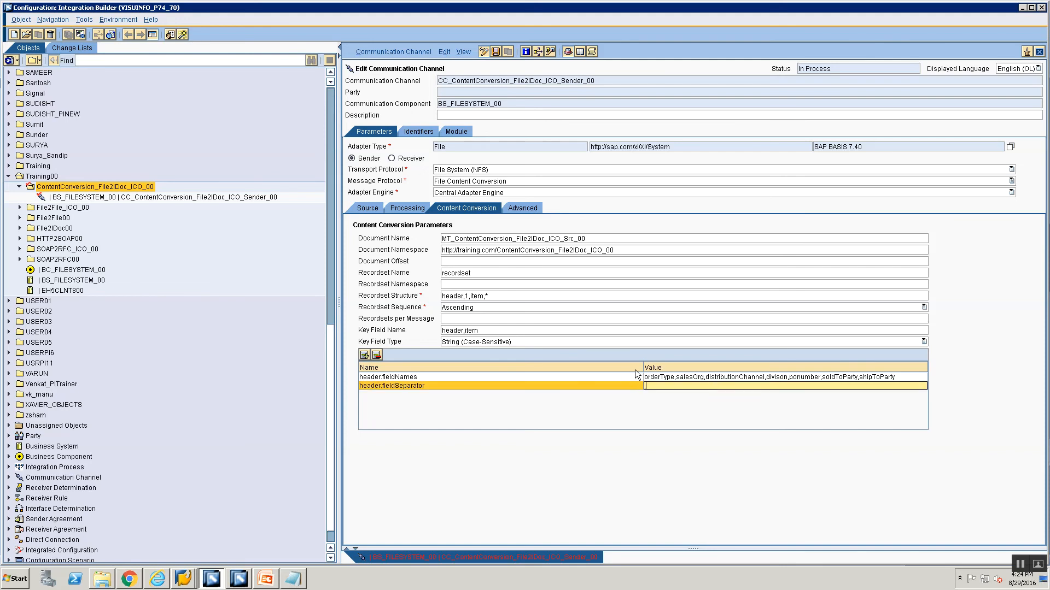
type(",")
key("Return")
left_click_drag(597, 363, 407, 357)
Step: Add the parameter header.endSeparator with 'nl' as its value to the content conversion table
left_click(365, 355)
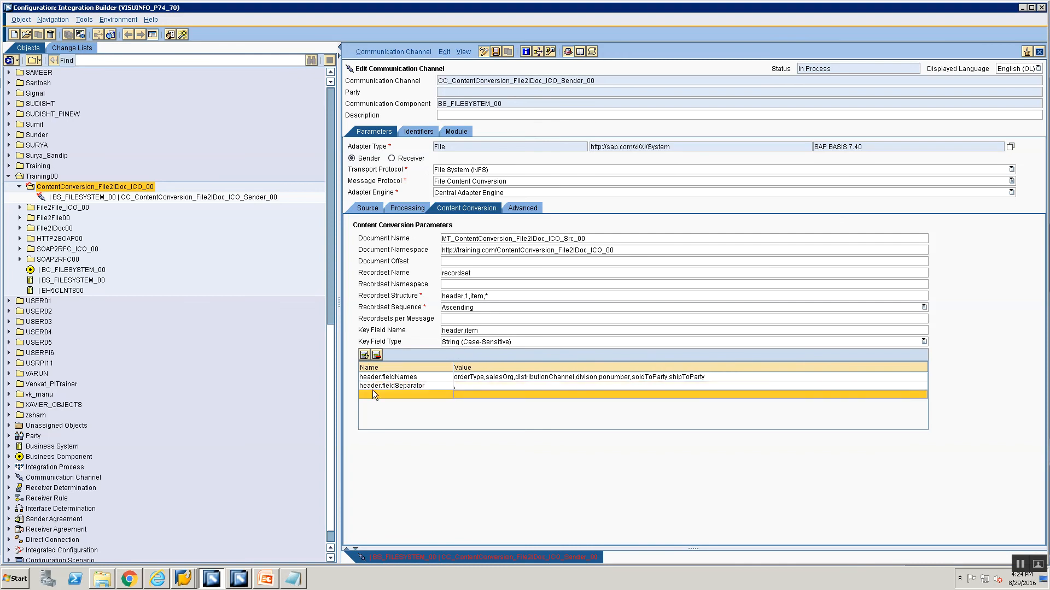
left_click(376, 394)
left_click(377, 395)
key("alt+Tab")
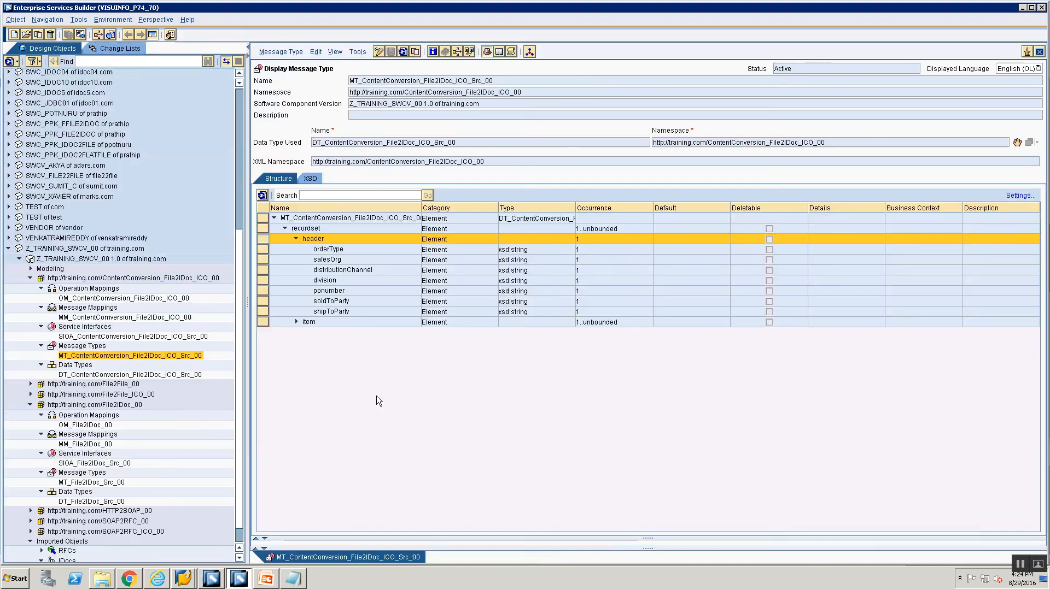
key("alt+Tab")
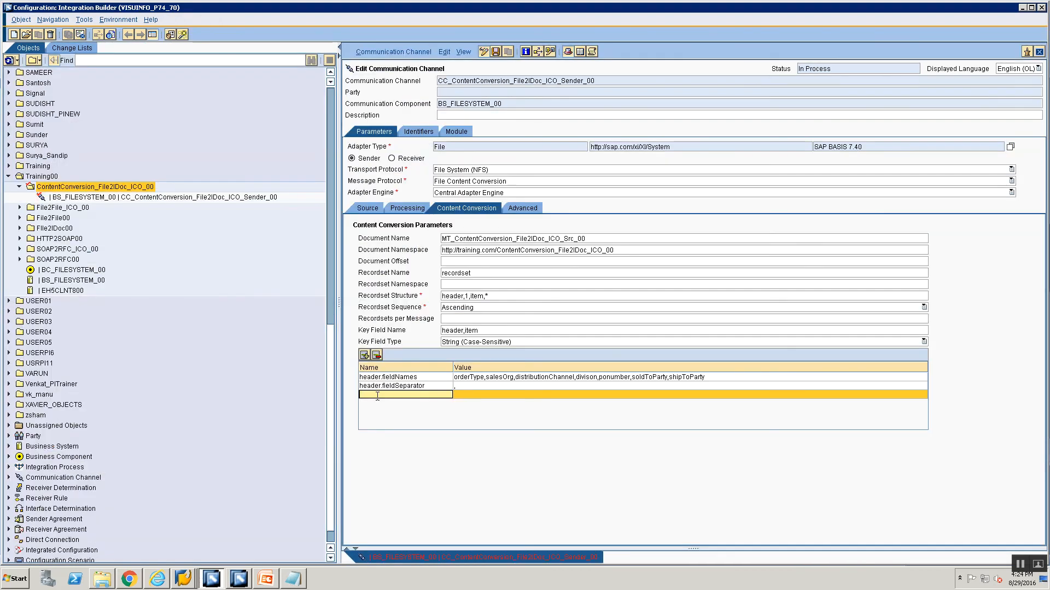
type("header.endSeparator")
left_click(466, 395)
type("'nl")
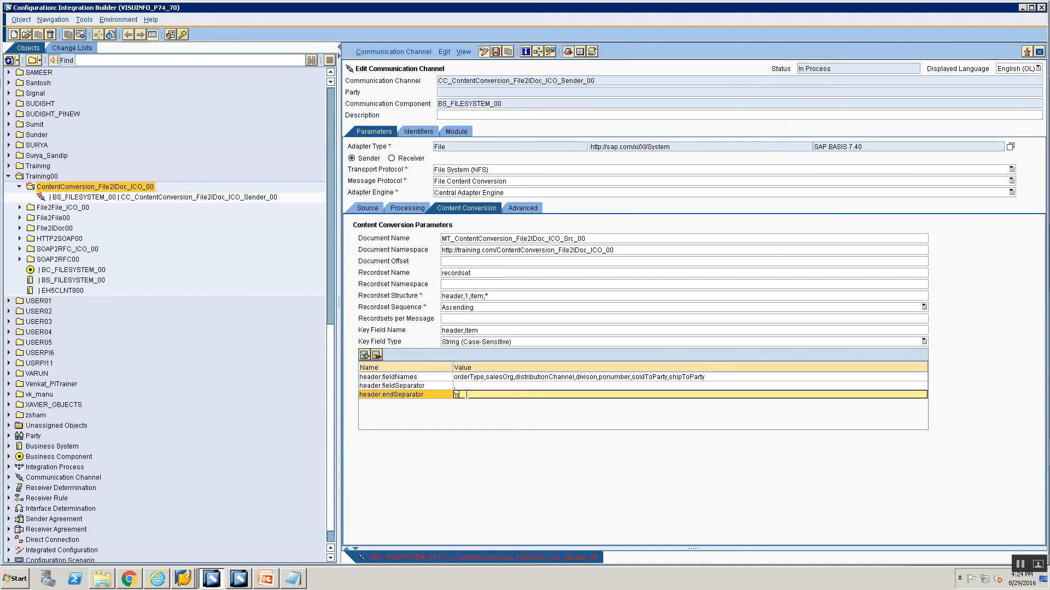
type("'")
Step: In the Chrome help page on text format conversion, search for endSeparator and read the descriptions of the separator and structure parameters
key("alt+Tab")
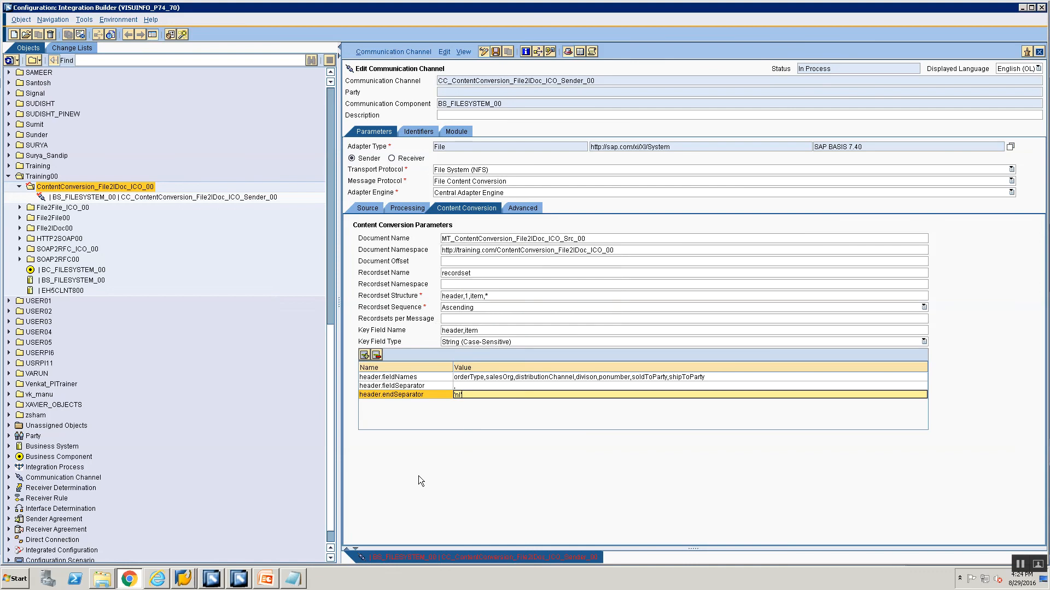
key("ctrl+f")
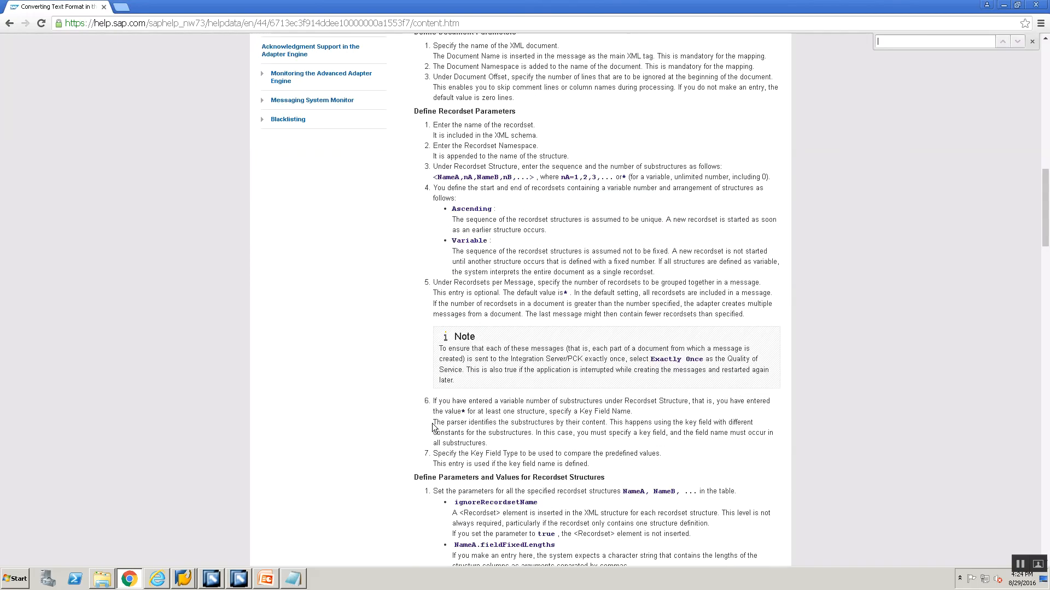
type("new li")
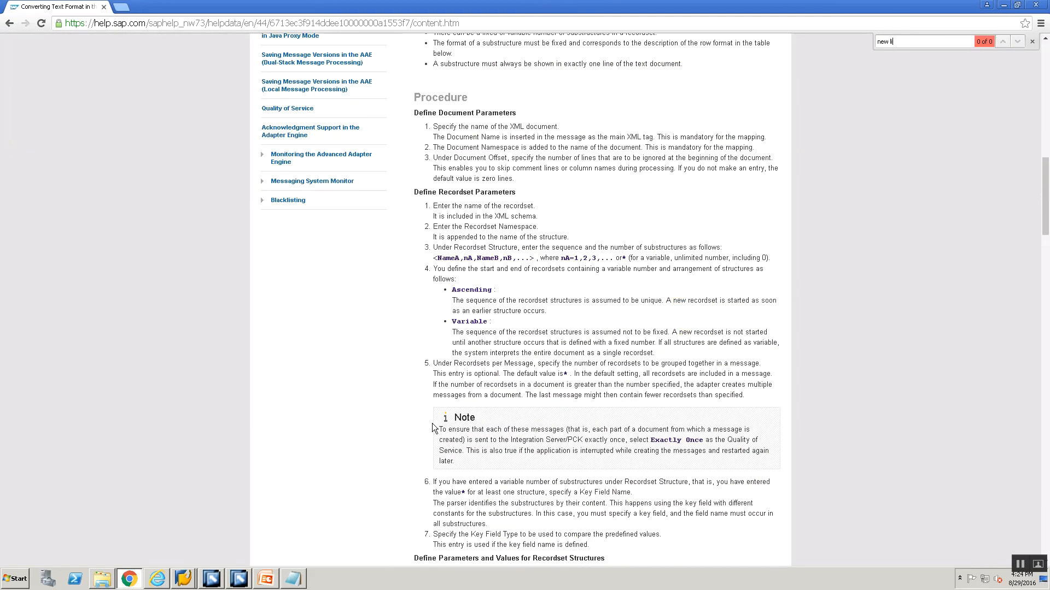
key("BackSpace")
key("BackSpace")
key("BackSpace")
key("BackSpace")
key("BackSpace")
type("new")
key("BackSpace")
key("BackSpace")
key("BackSpace")
type("endSepara")
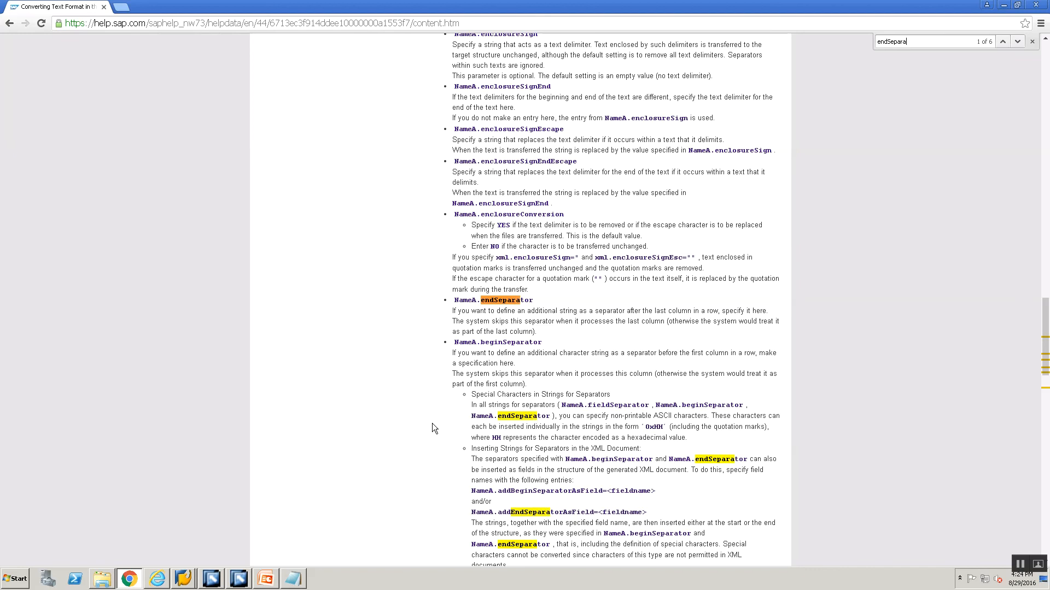
type("tor")
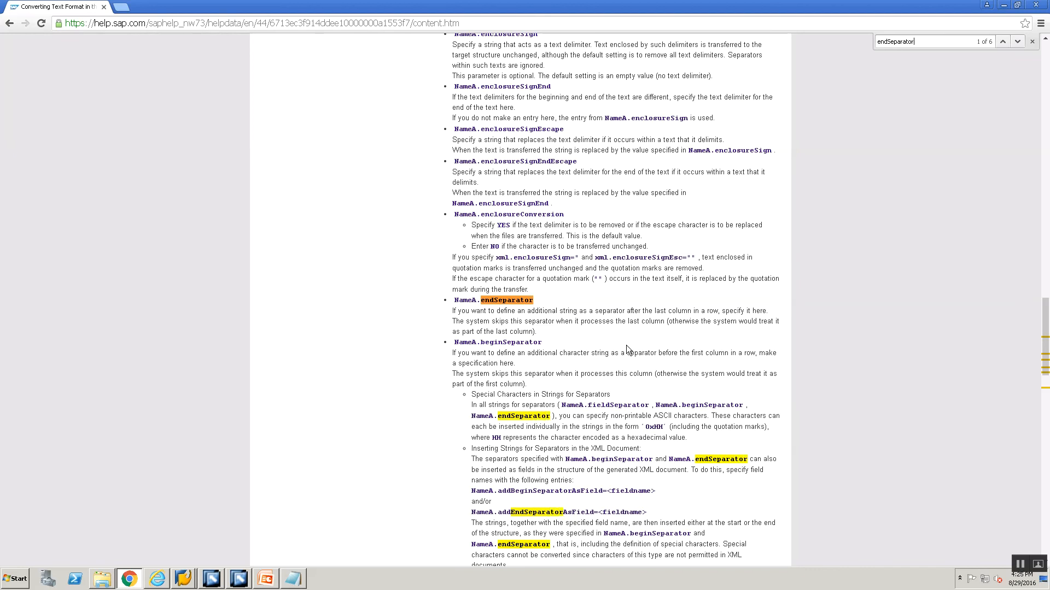
scroll(625, 345, "down", 3)
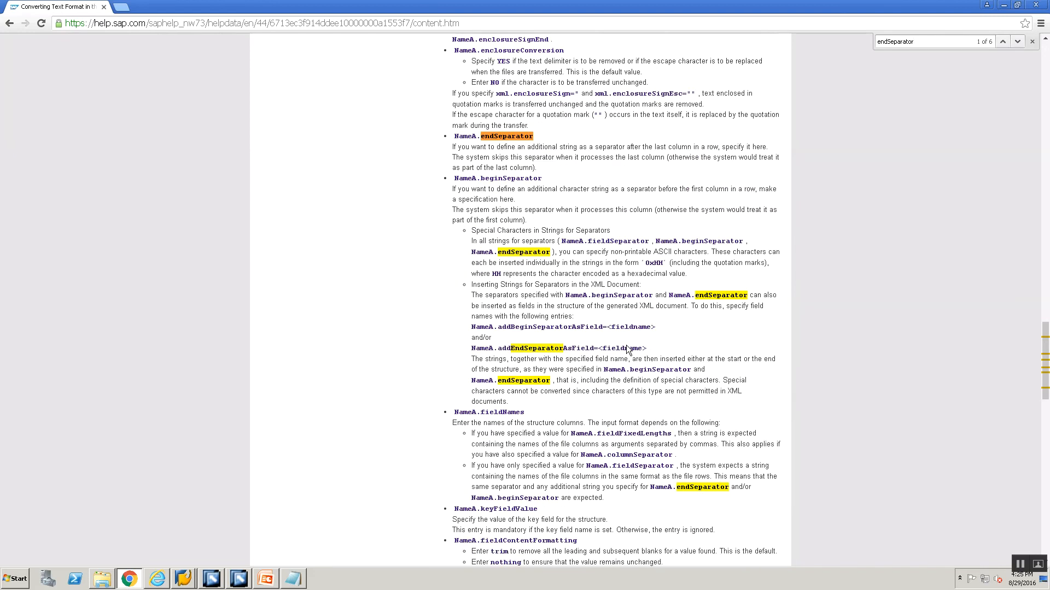
scroll(627, 349, "down", 8)
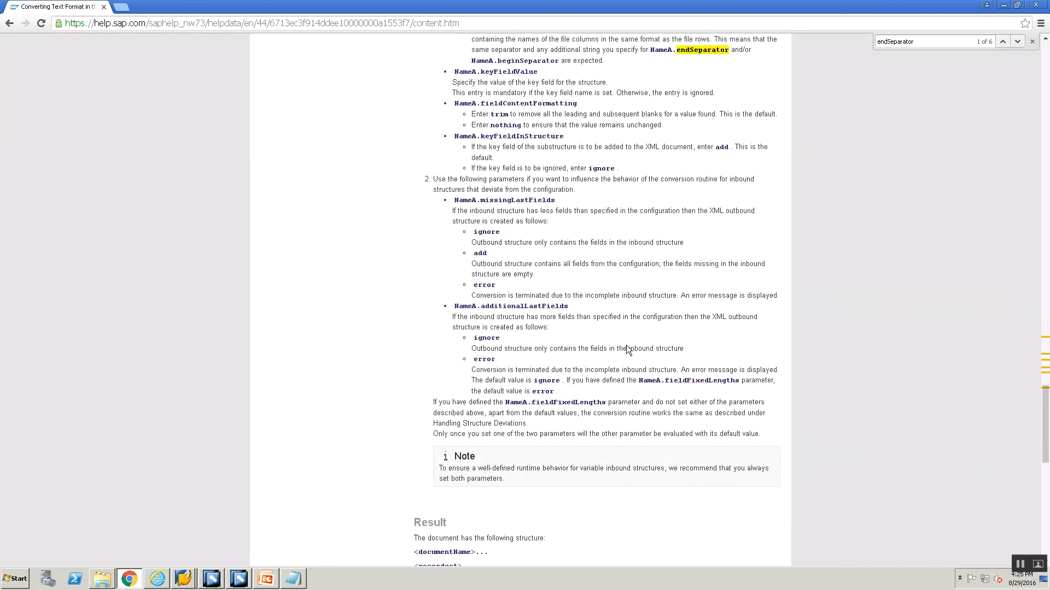
scroll(627, 348, "down", 2)
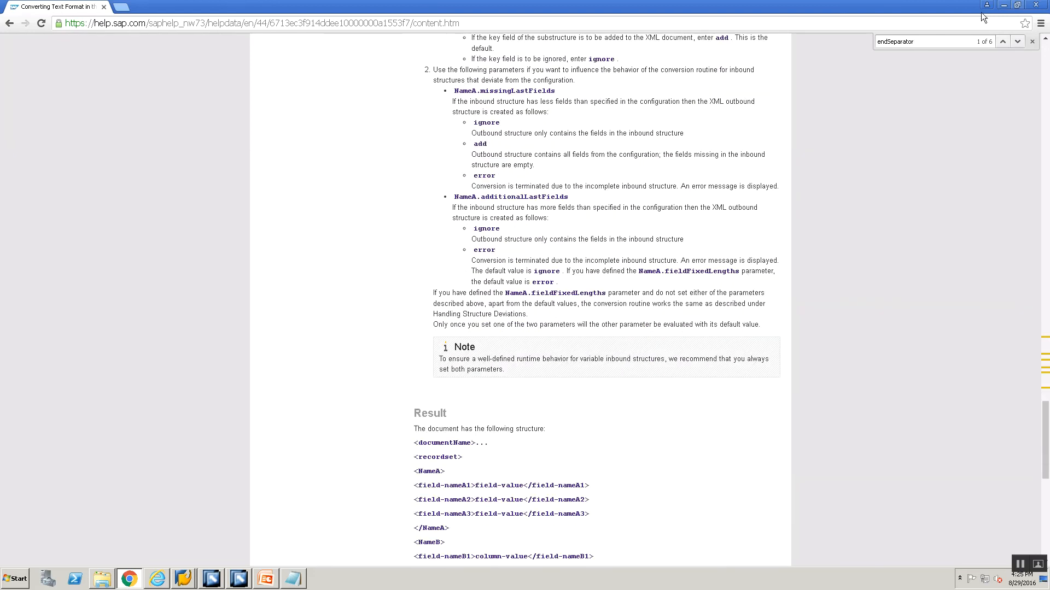
Step: Search the help page for nl and look through the matches for an explanation of the new-line separator value
left_click_drag(969, 42, 640, 6)
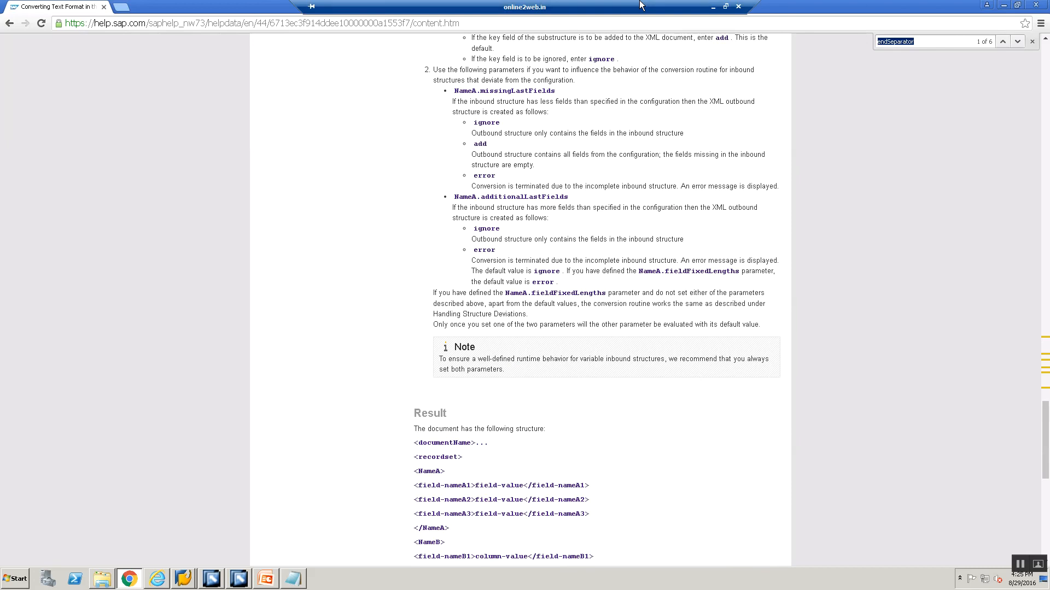
type("nl")
key("Return")
key("Return")
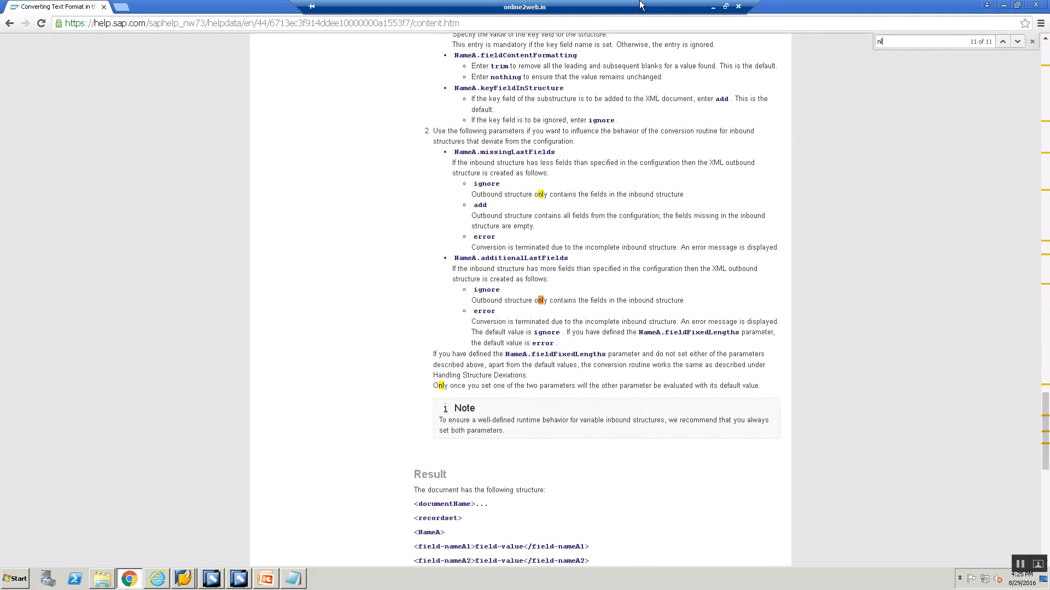
key("Return")
key("Return")
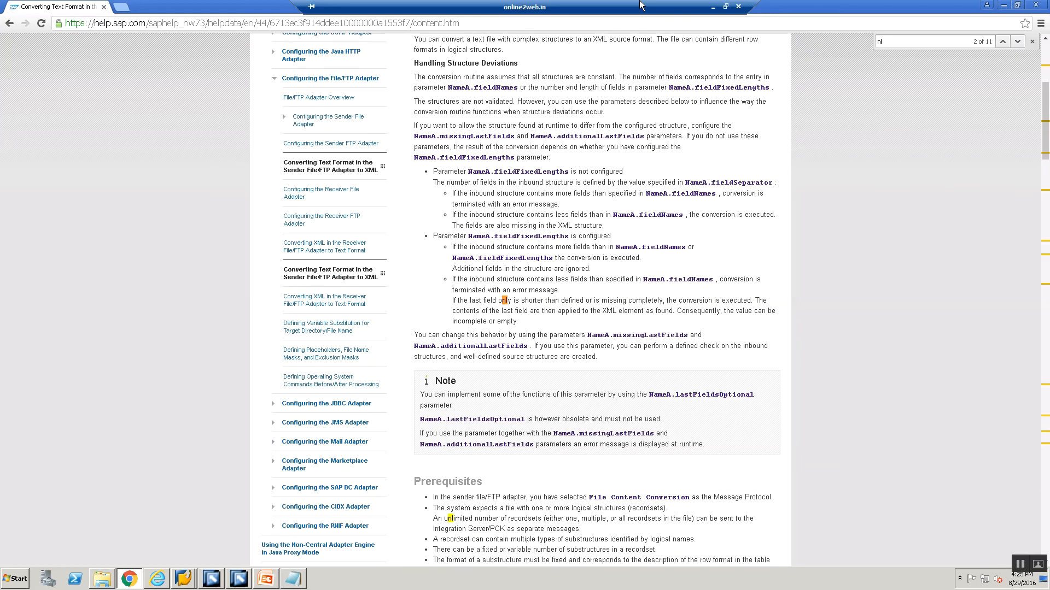
key("Return")
key("BackSpace")
key("BackSpace")
type("he")
type("ca")
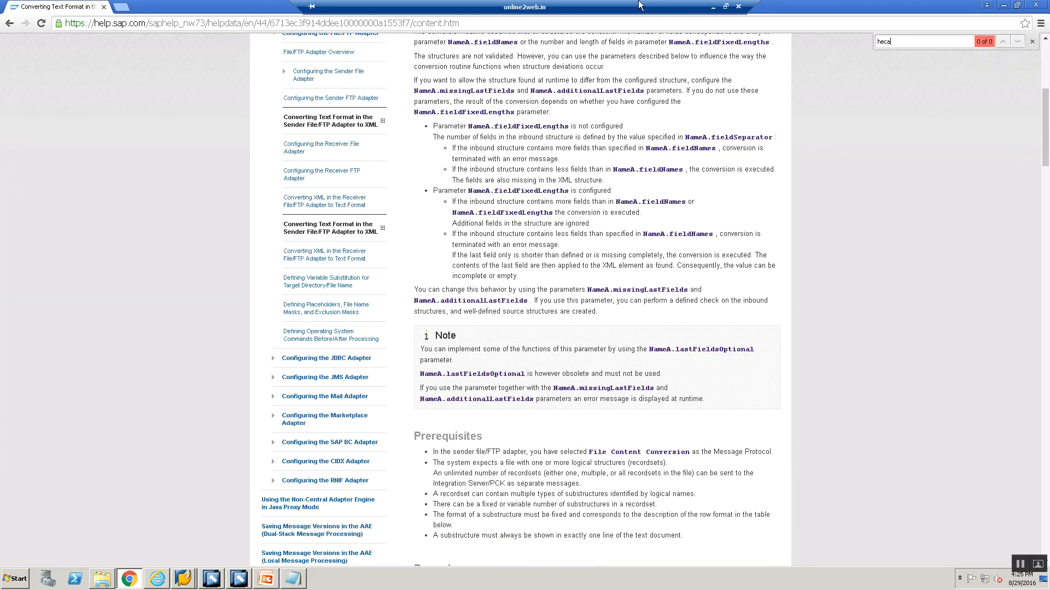
key("BackSpace")
key("BackSpace")
key("BackSpace")
key("BackSpace")
Step: Back in the Integration Builder, enter 'nl' for header.endSeparator again and add a parameter named item.fieldNames
key("alt+Tab")
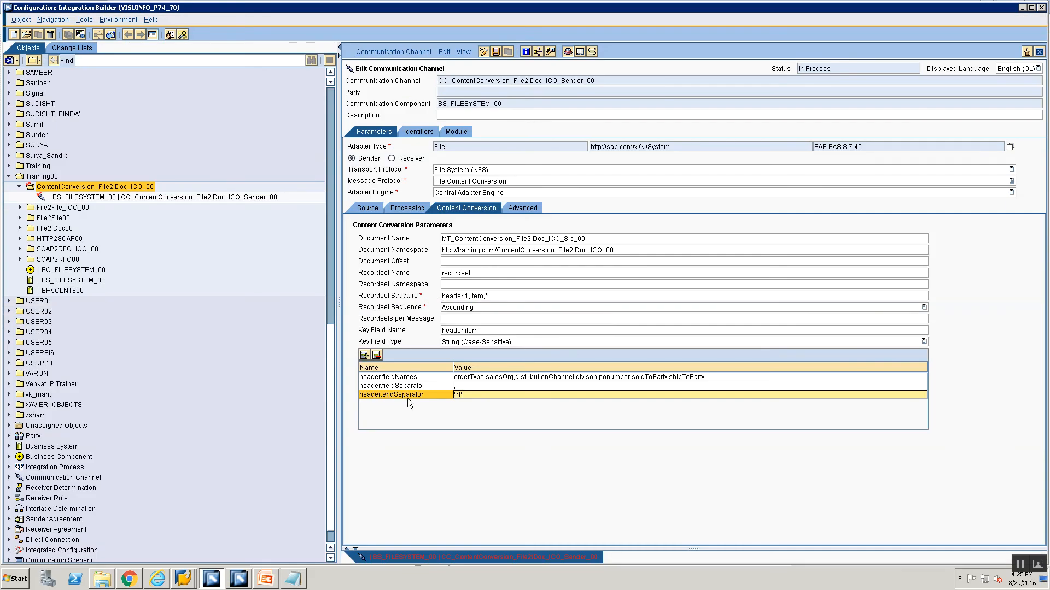
left_click(480, 394)
type("'nl'")
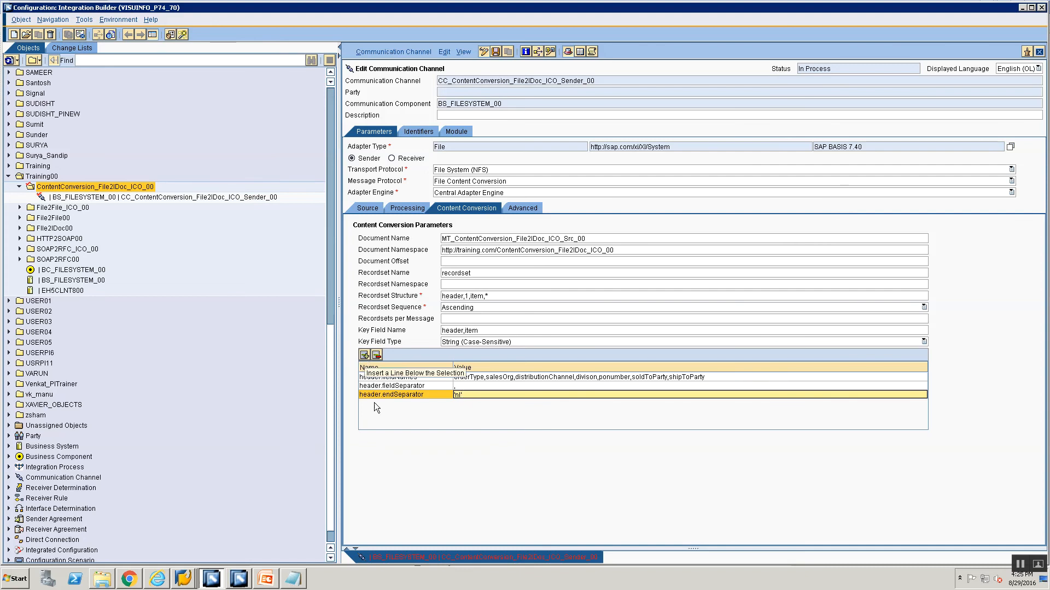
left_click(365, 355)
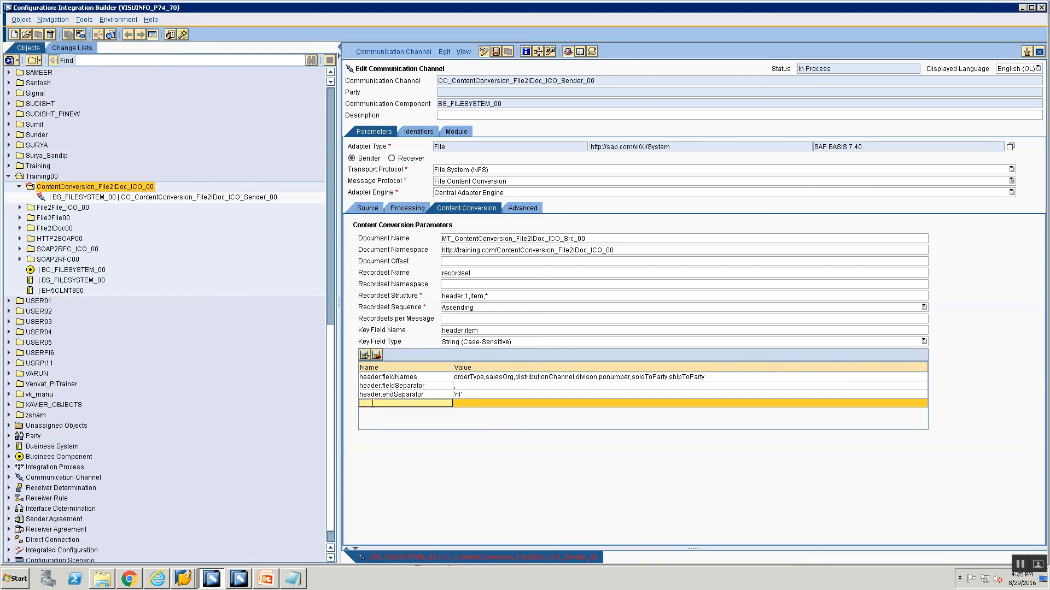
type("item.fieldNamesf")
left_click(374, 403)
key("Return")
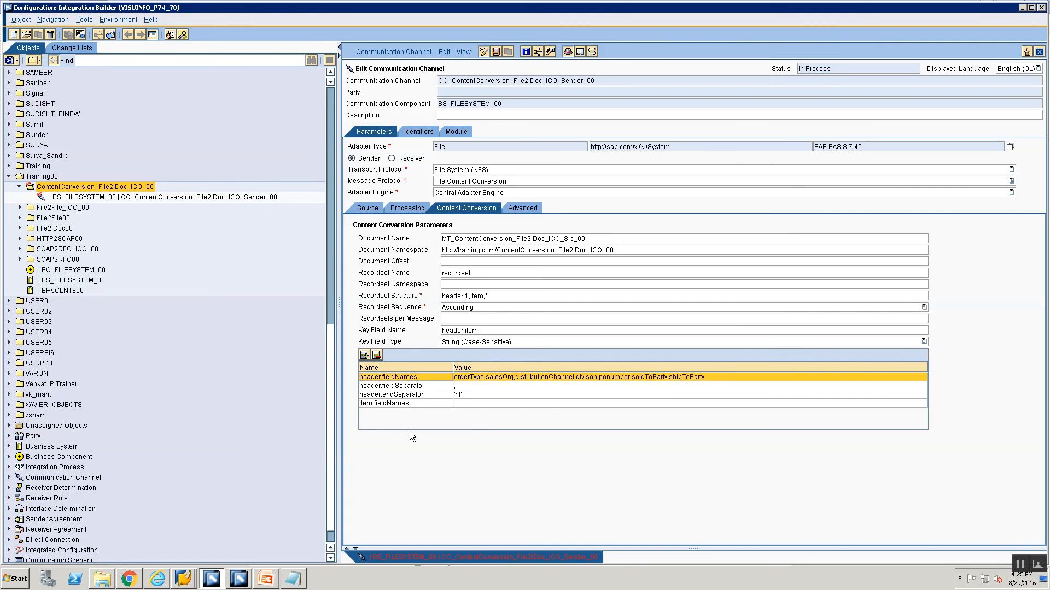
Step: In the Enterprise Services Builder, expand the item element of the message type to check its field names, and return to the channel
left_click(540, 403)
key("alt+Tab")
key("alt+Tab")
key("alt+Tab")
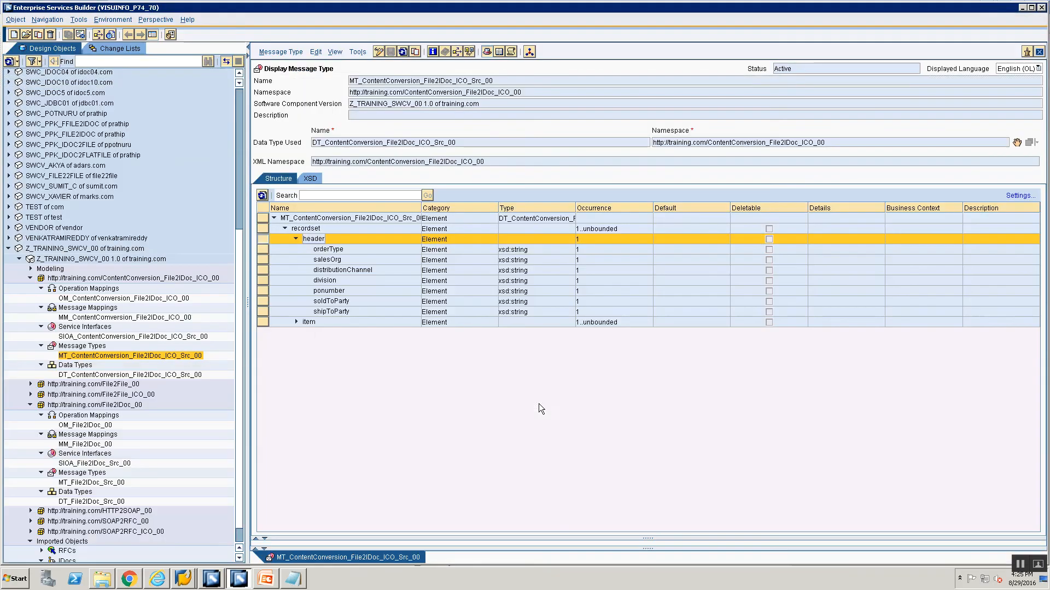
left_click(296, 322)
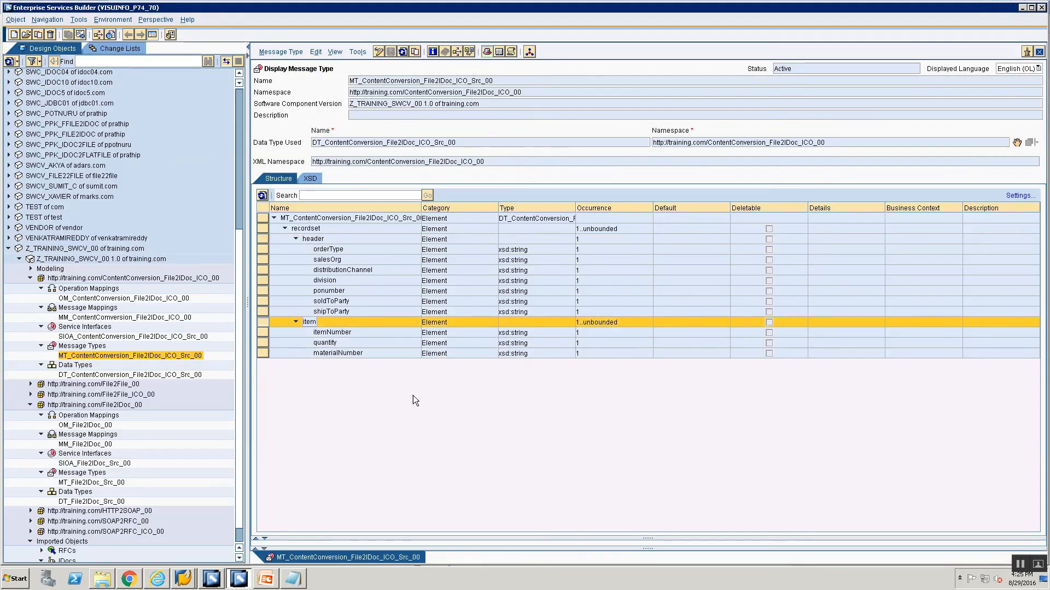
key("alt+Tab")
key("alt+Tab")
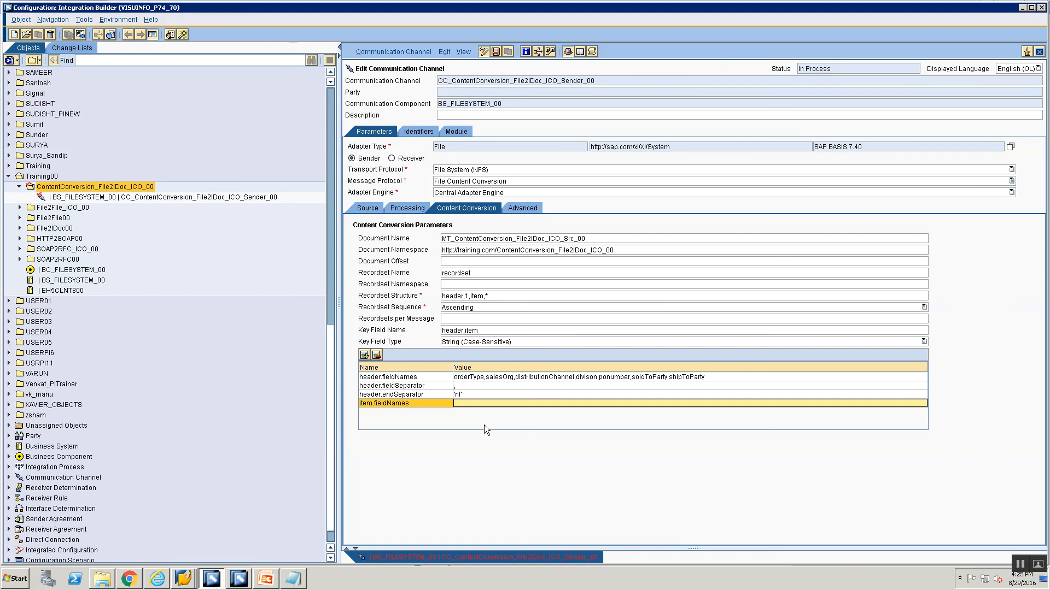
Step: Set the item.fieldNames value to itemNumber,Quantity,materialNumber, checking the names against the message type
type("itemNumbn")
key("alt+Tab")
key("alt+Tab")
key("Tab")
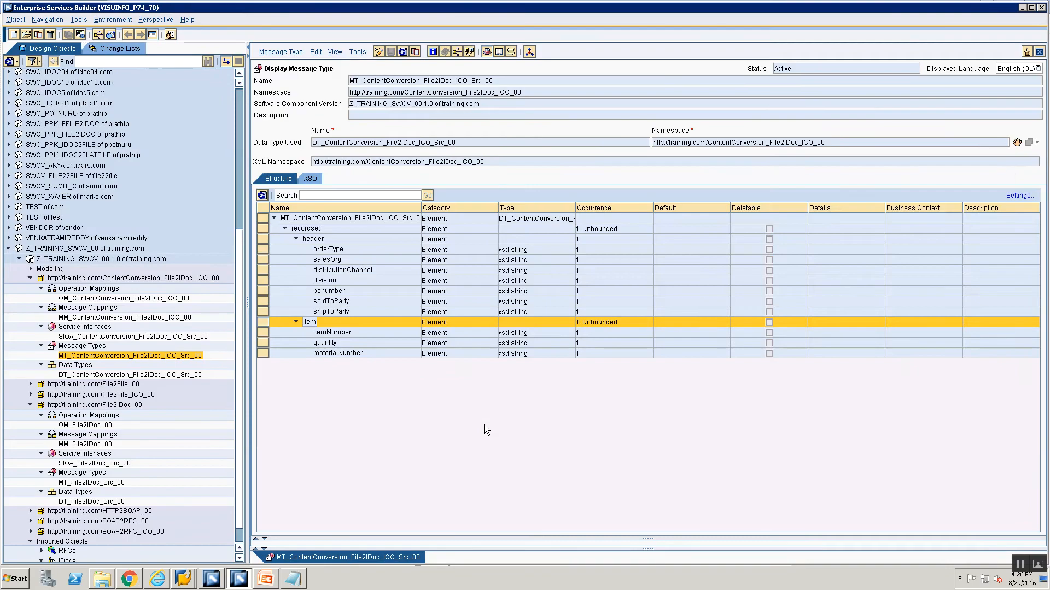
type("mater")
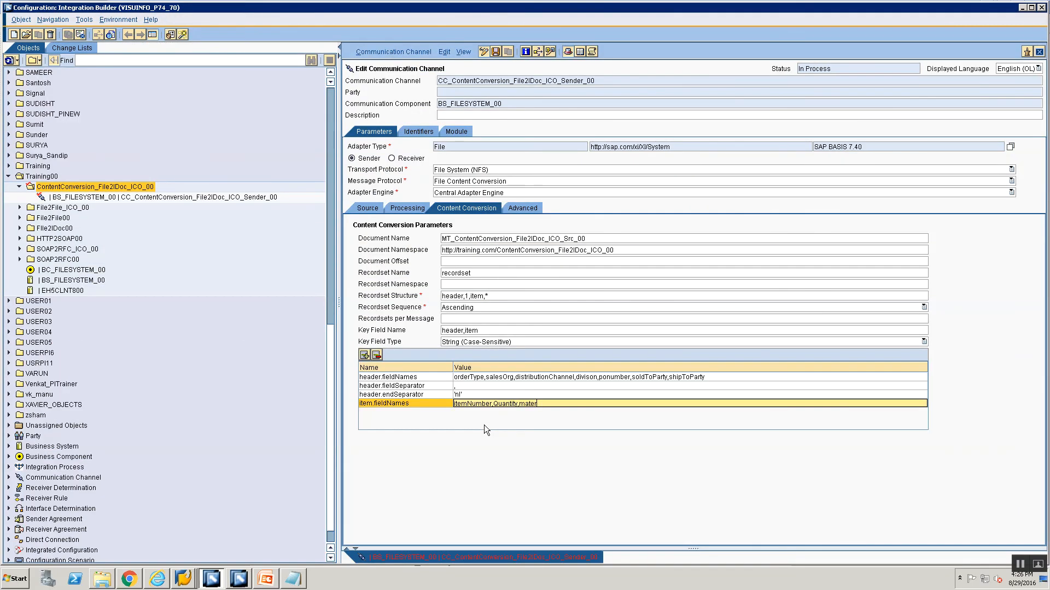
type("ialNumber")
Step: Add the parameter item.fieldSeparator with a comma as its value
left_click(365, 355)
key("alt+Tab")
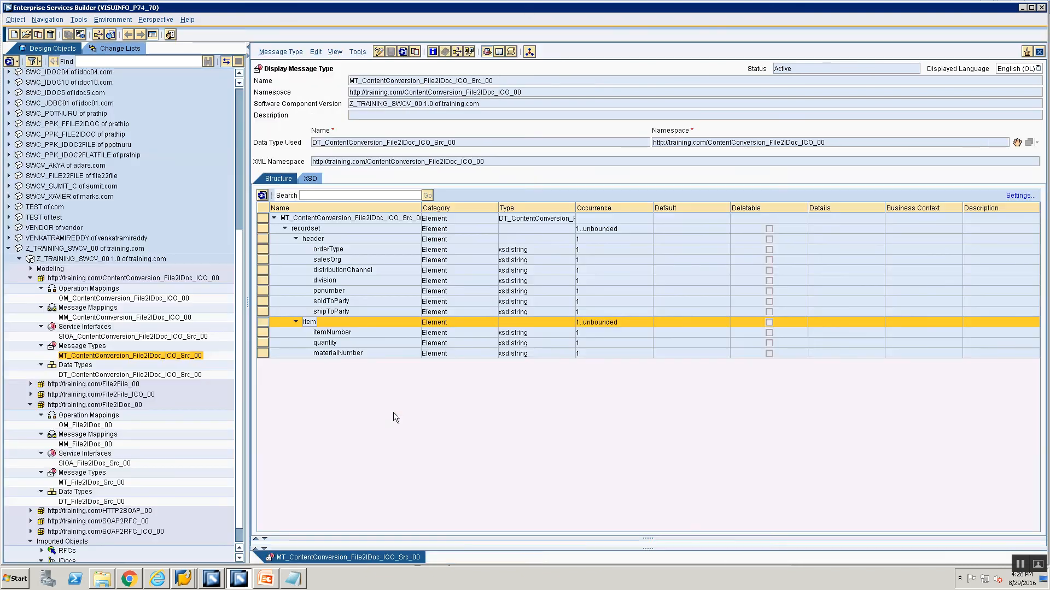
key("alt+Tab")
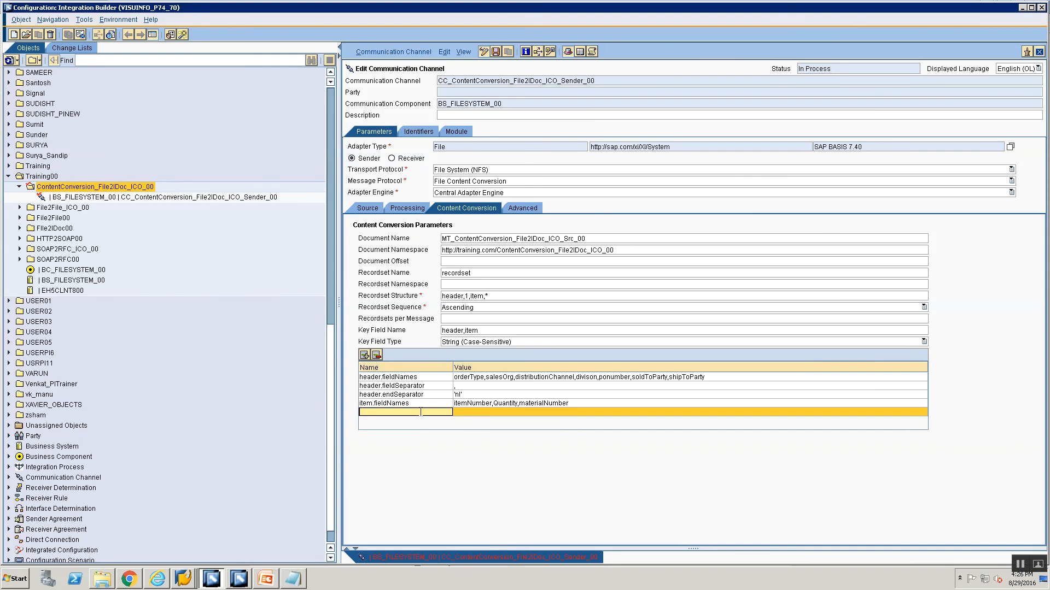
type("item.fieldSeparator")
left_click(461, 413)
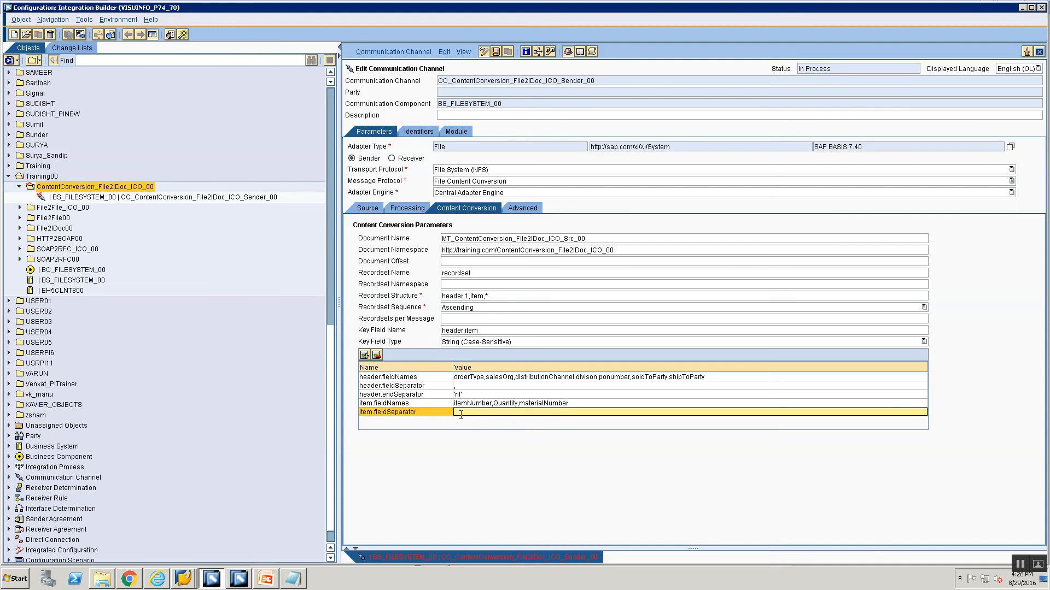
type(",")
Step: Add the parameter item.endSeparator with 'nl' as its value
left_click(365, 355)
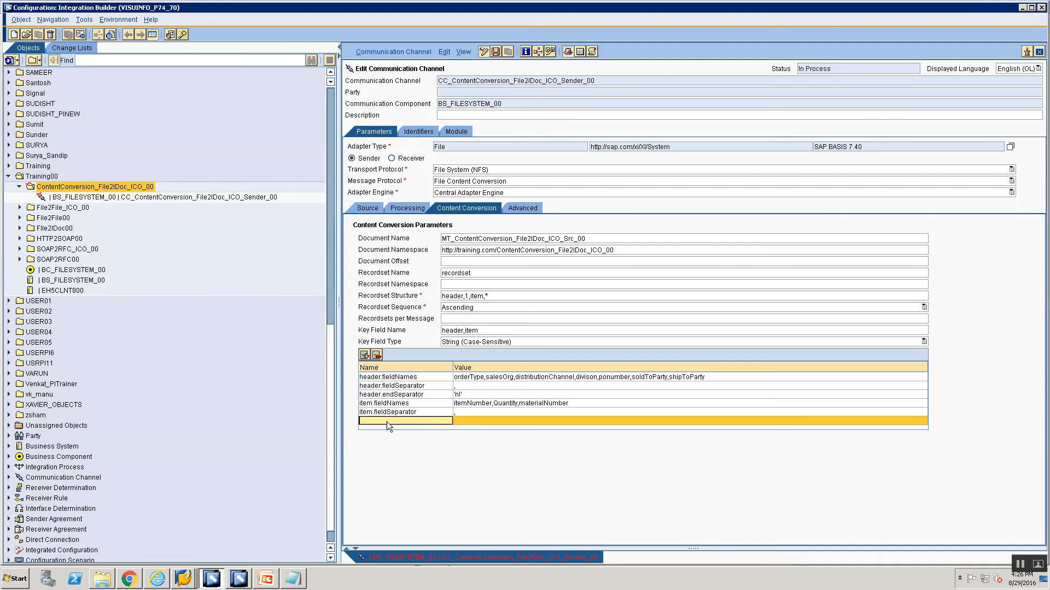
type("item.endSeparator")
left_click(480, 422)
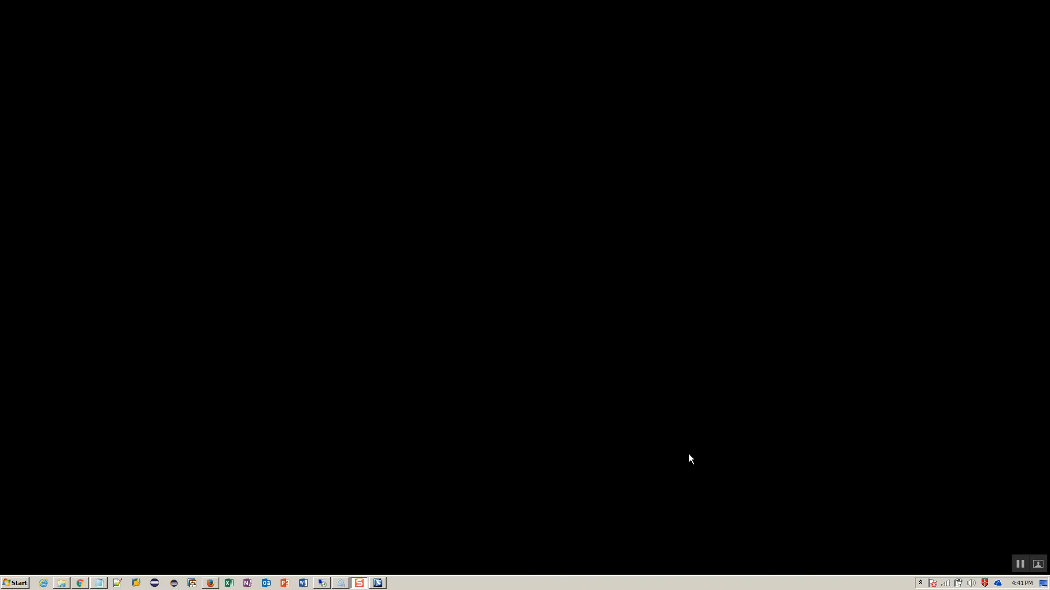
Step: Replace the Key Field Name header,item with key
mouse_move(667, 3)
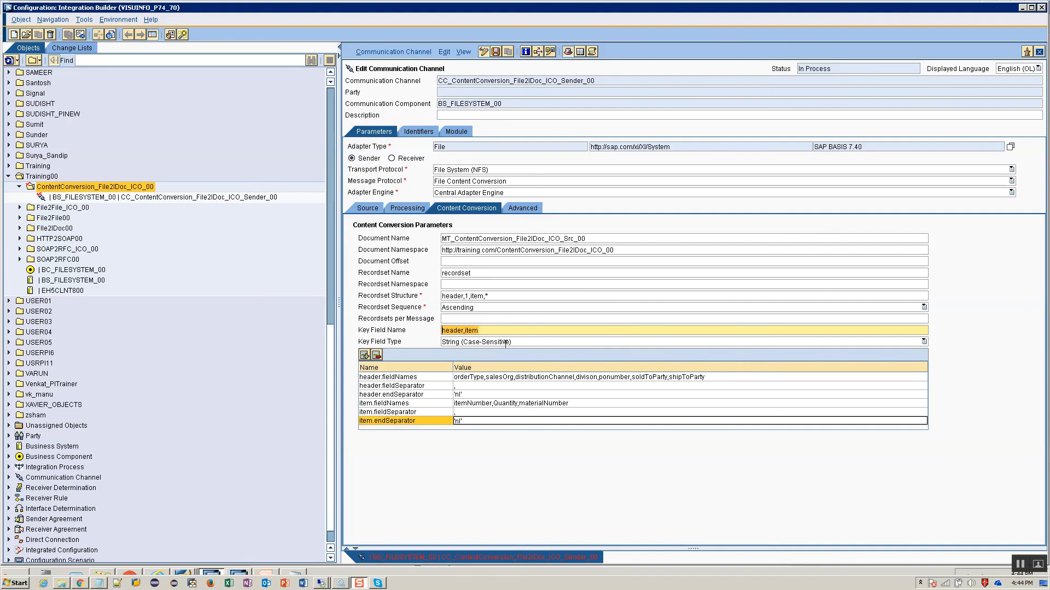
left_click(496, 334)
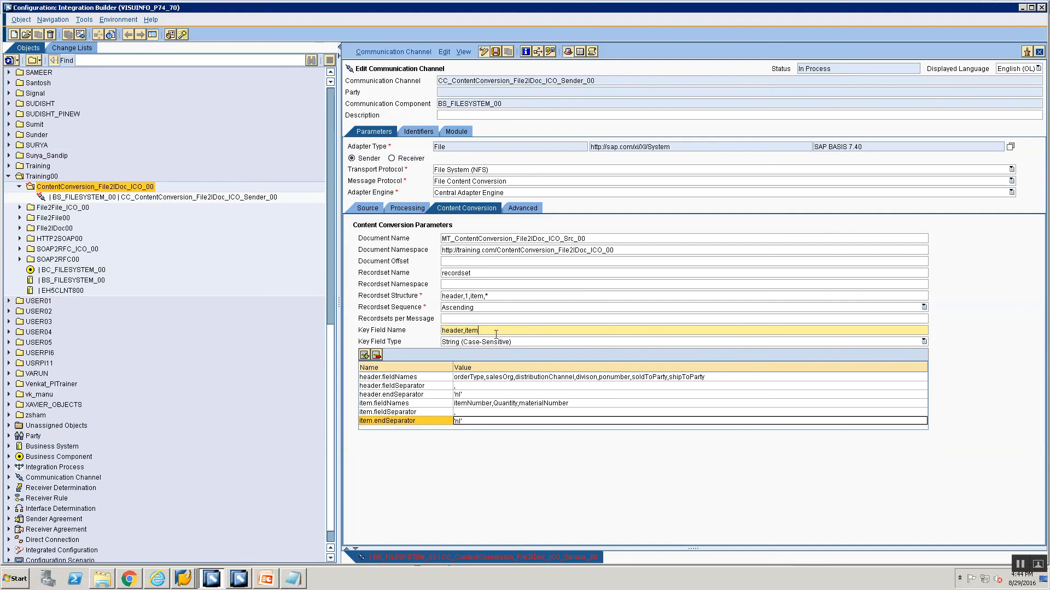
left_click_drag(475, 327, 432, 313)
type("key")
Step: Review the PowerPoint slides with the file content conversion steps and the comma-separated input file, and return to the Integration Builder
left_click(268, 578)
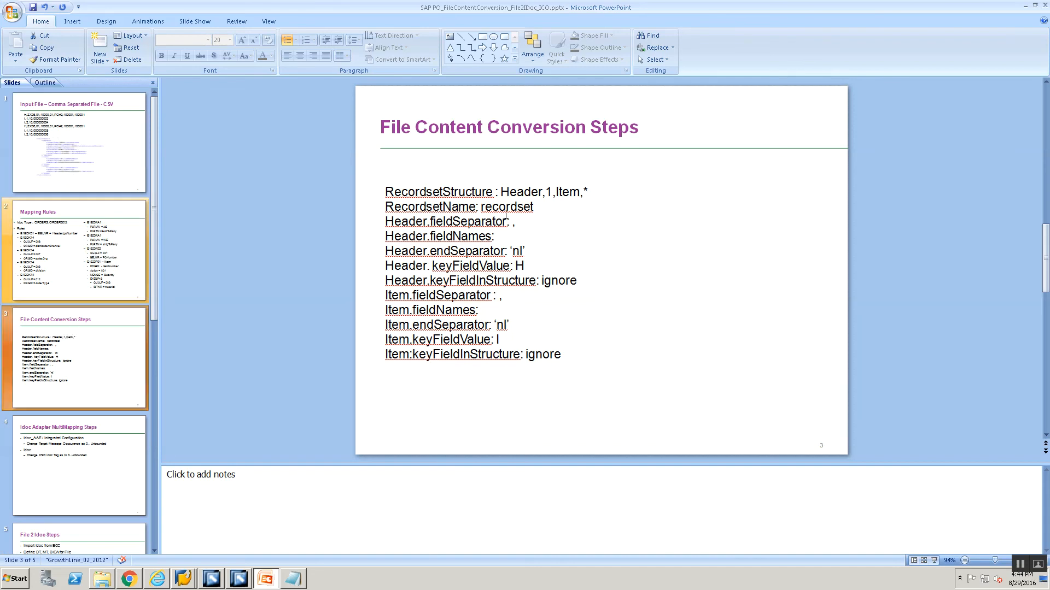
left_click(120, 125)
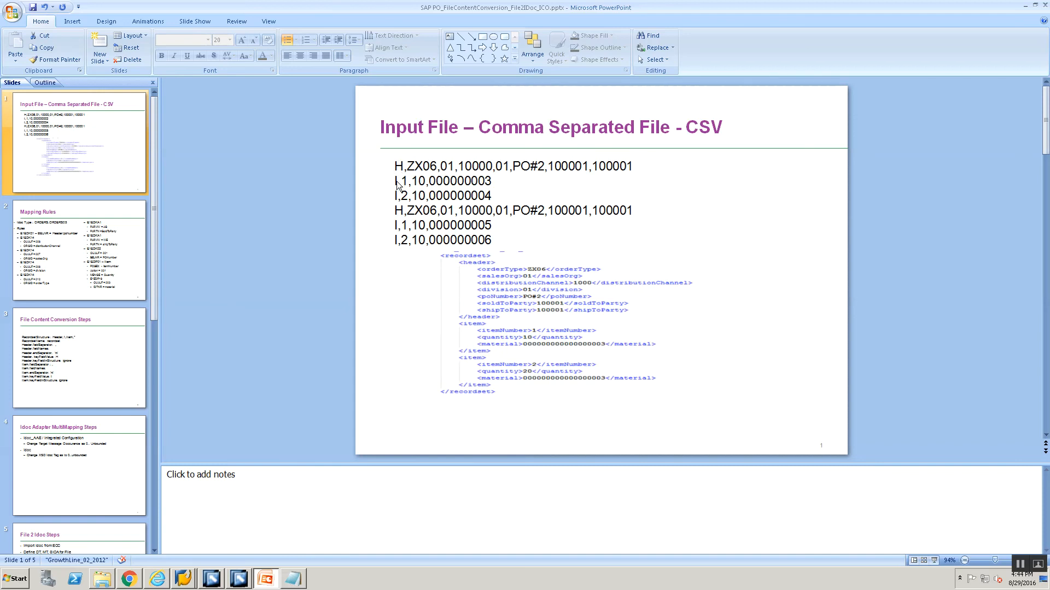
key("alt+Tab")
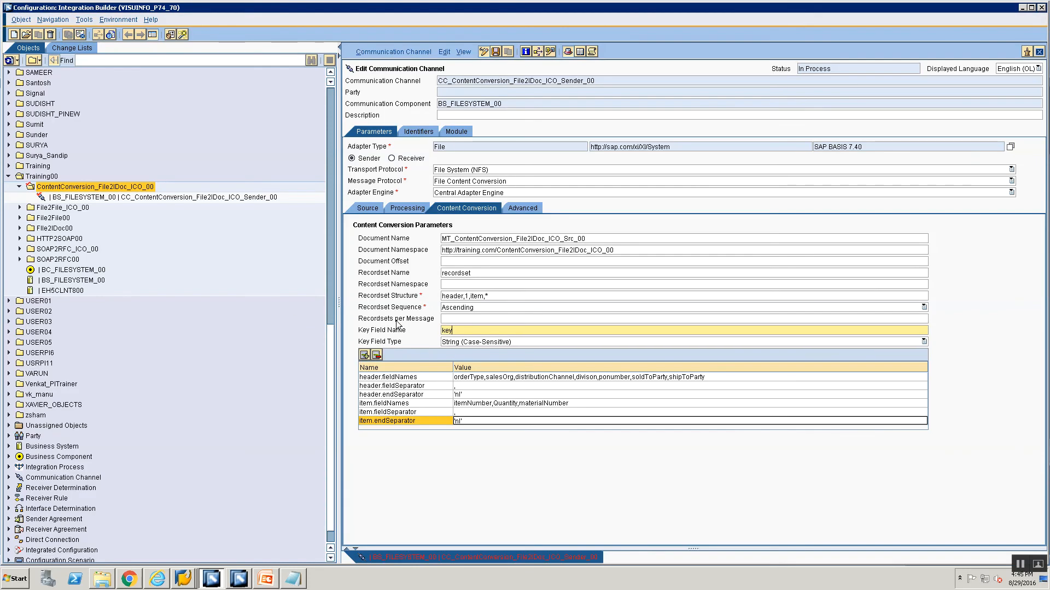
Step: Insert key as the first field in the header.fieldNames value, followed by a comma before orderType
left_click(459, 377)
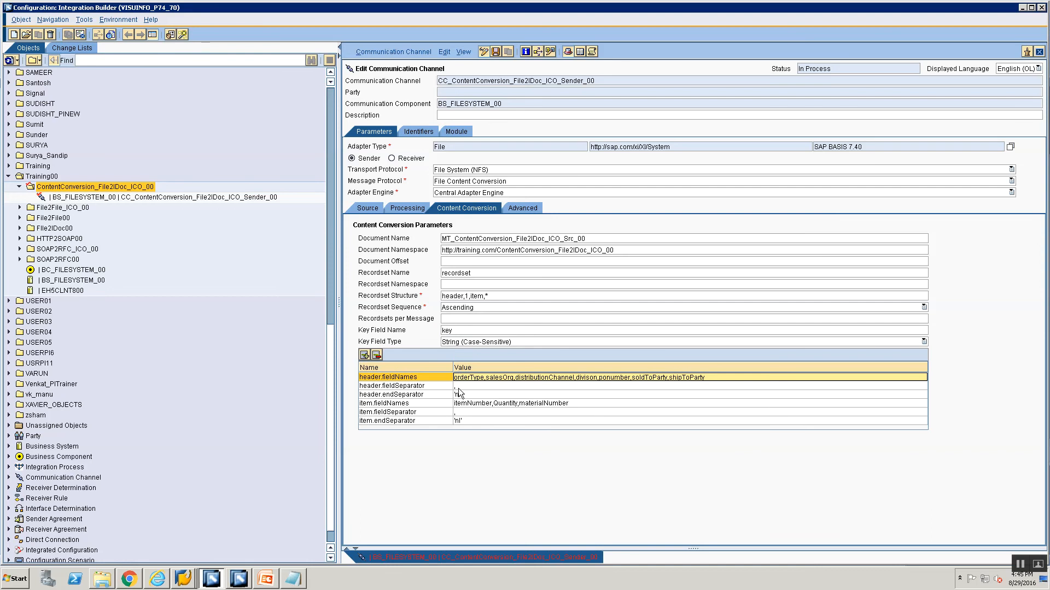
left_click(459, 389)
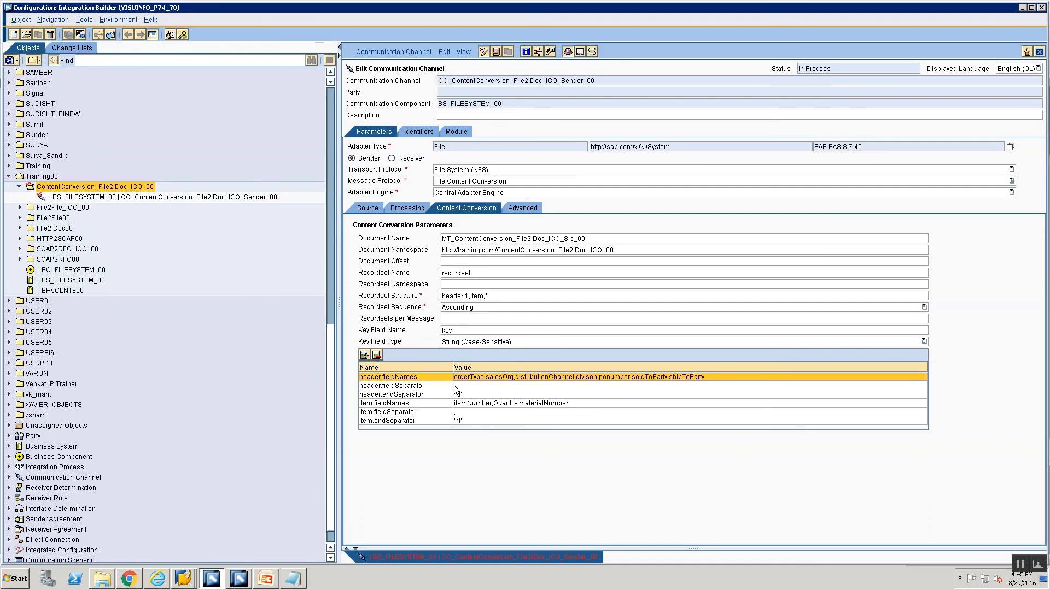
left_click(458, 378)
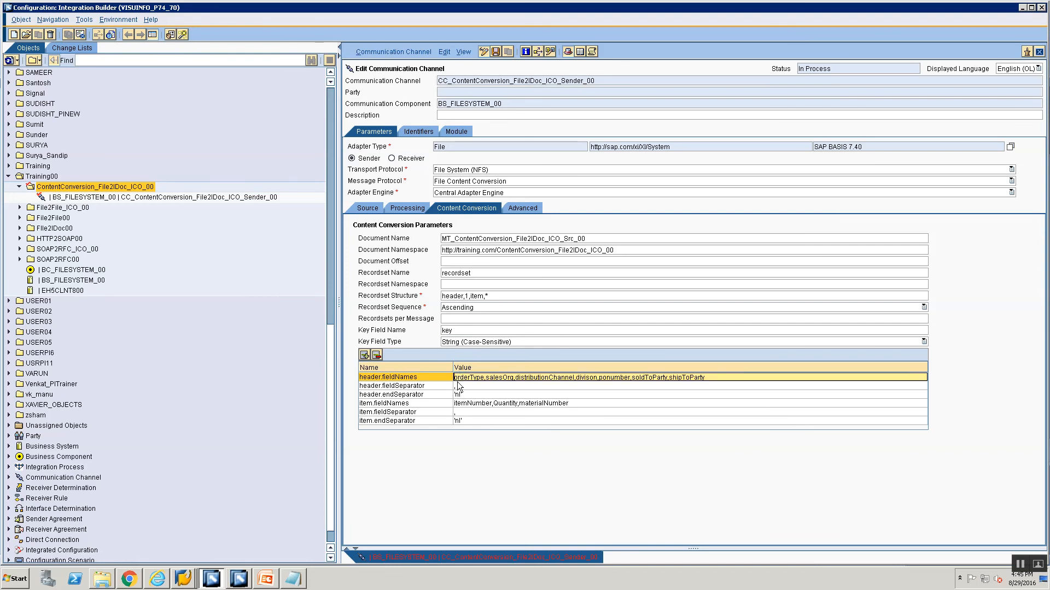
type("key")
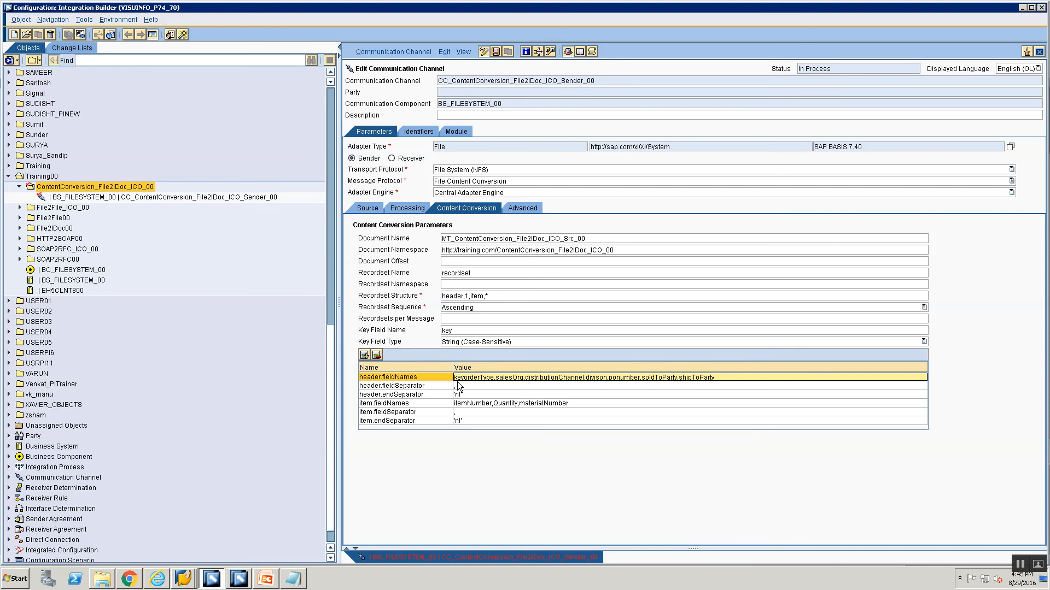
type(",")
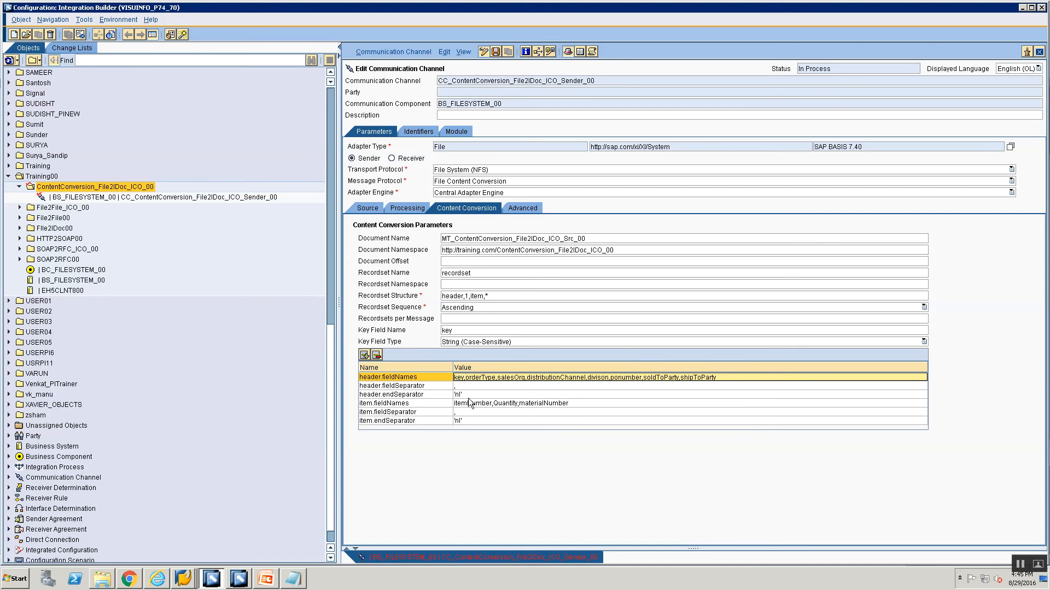
Step: Insert key as the first field in the item.fieldNames value, followed by a comma before itemNumber
left_click(469, 394)
left_click(460, 403)
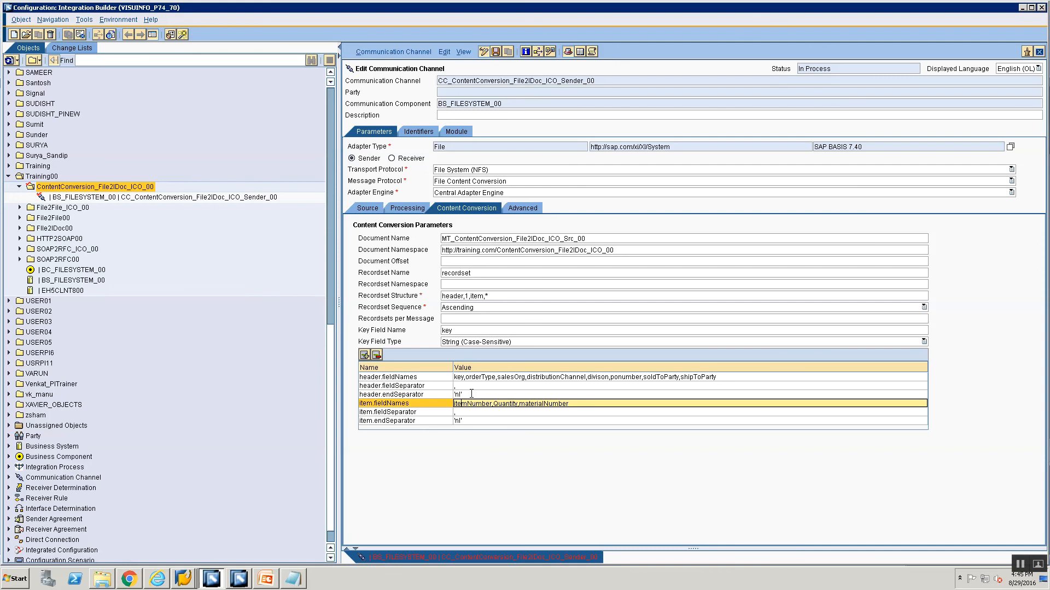
type("key,")
Step: Add the parameter header.keyFieldValue with H as its value after item.endSeparator
left_click(374, 421)
left_click(364, 355)
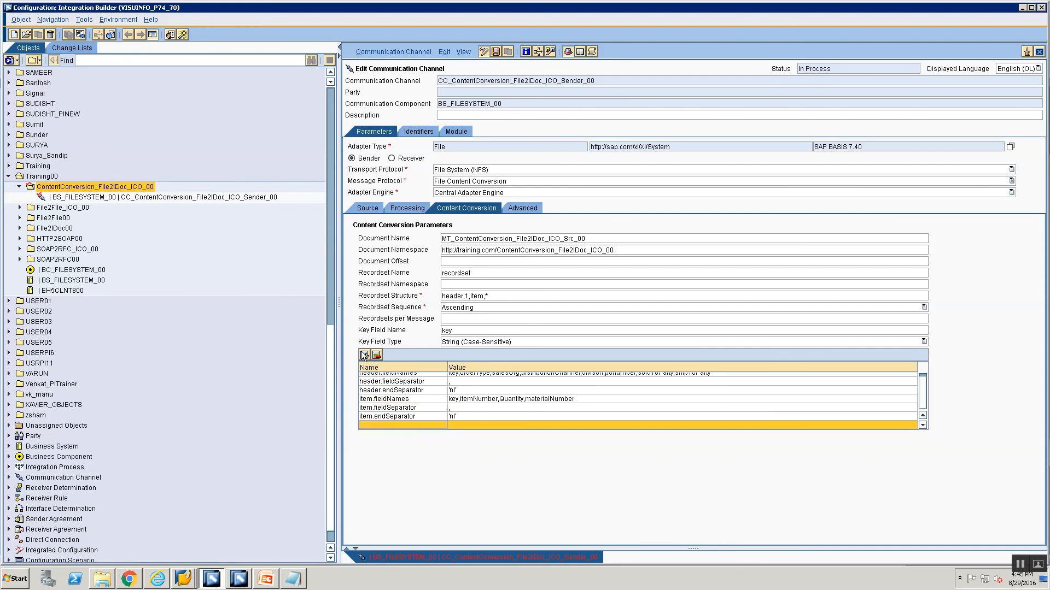
left_click(366, 427)
type("head")
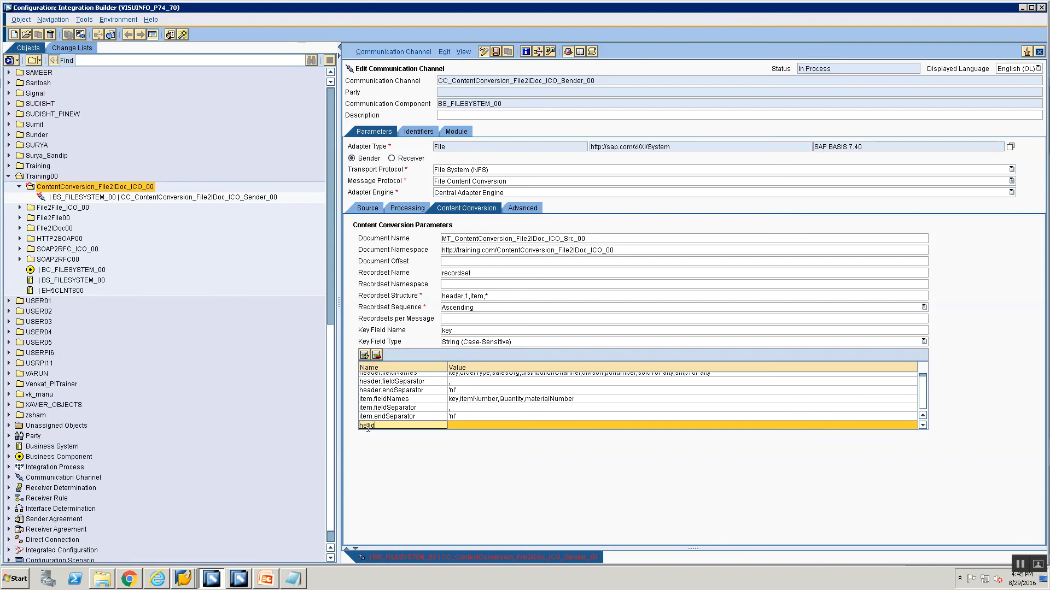
type("er.keyFieldValue")
left_click(464, 425)
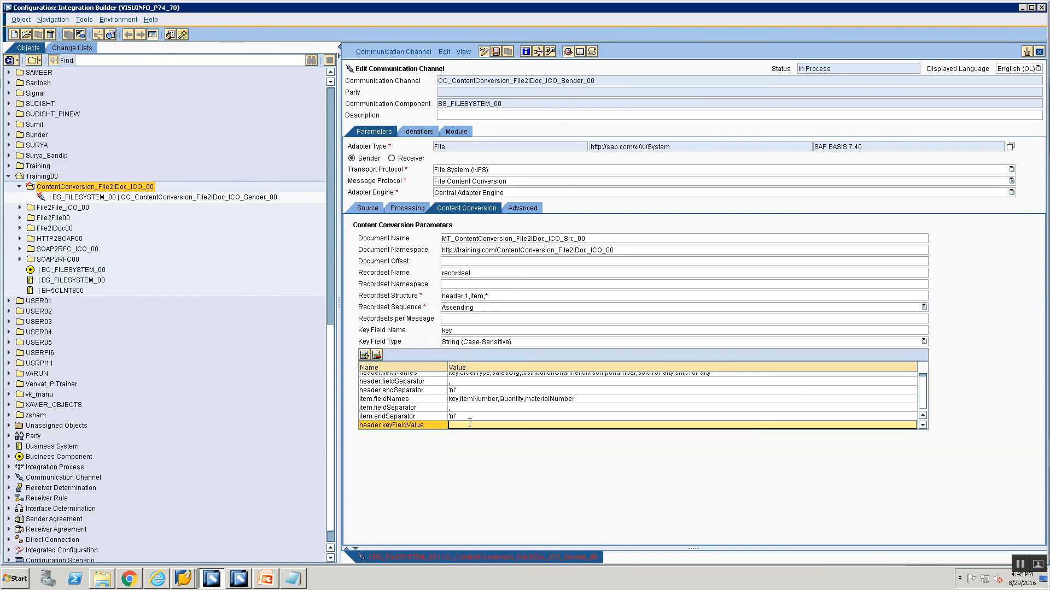
Step: Add the parameter item.keyFieldValue with I as its value and save the communication channel
left_click(364, 355)
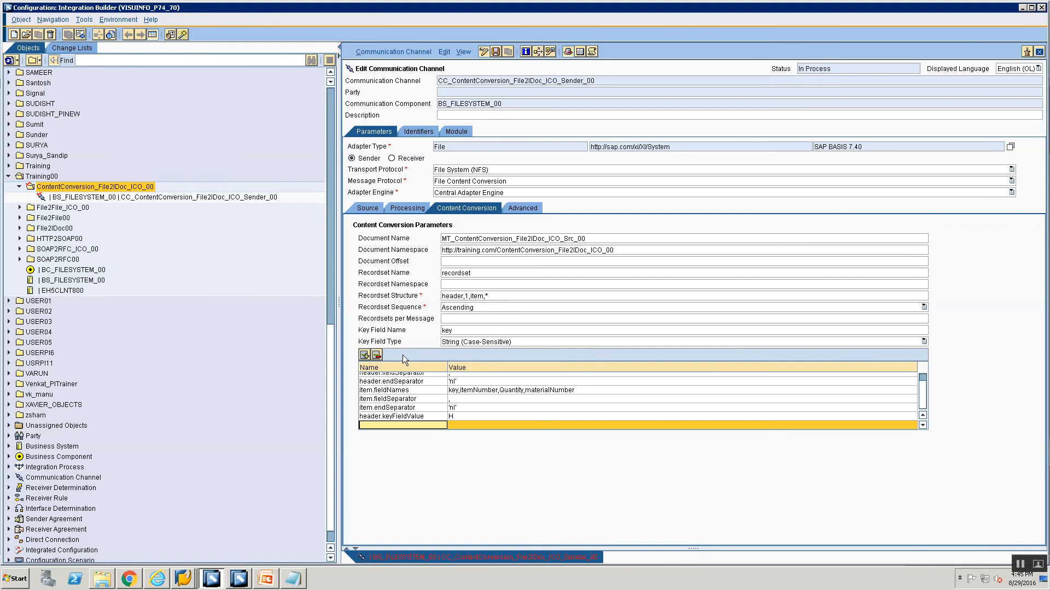
left_click(480, 343)
left_click(480, 343)
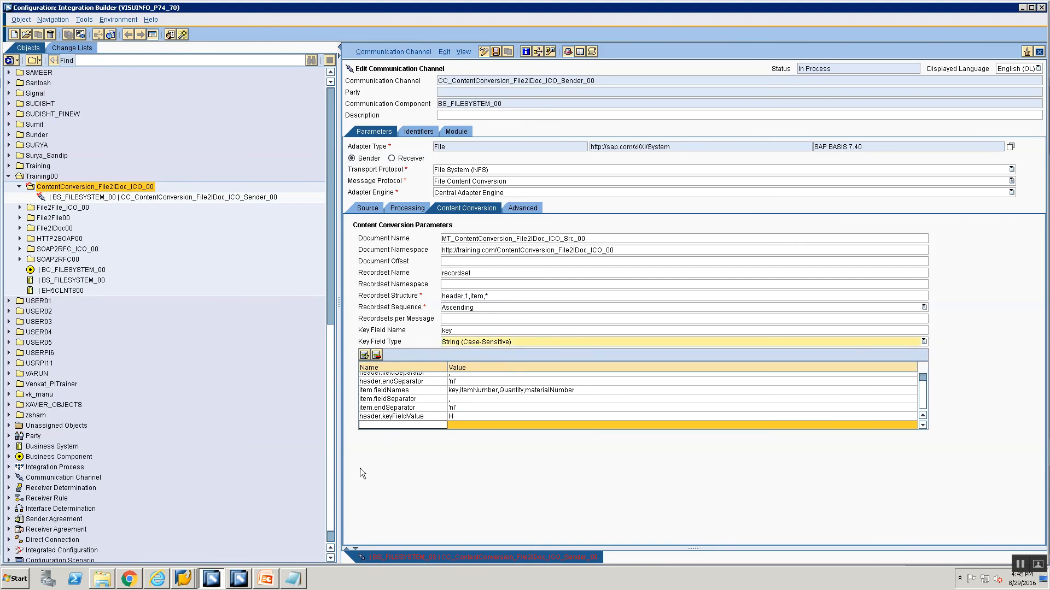
left_click(387, 426)
type("header.k")
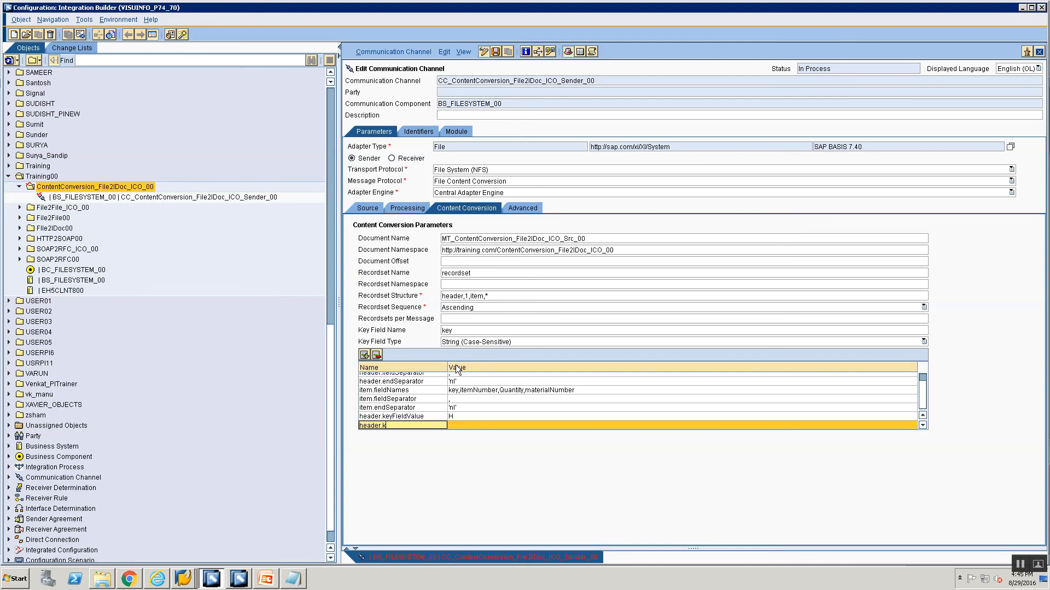
key("BackSpace")
key("BackSpace")
key("BackSpace")
key("BackSpace")
key("BackSpace")
key("BackSpace")
key("BackSpace")
type("item.keyFieldValue")
left_click(489, 426)
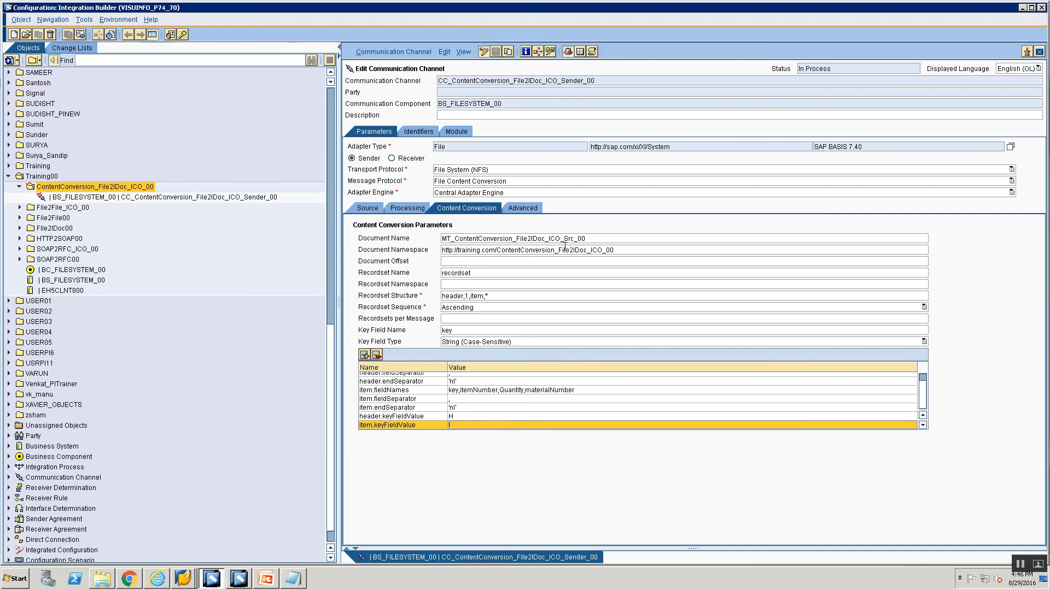
Step: Check the document name, document namespace and recordset name against the source message type in the Enterprise Services Builder
left_click(603, 235)
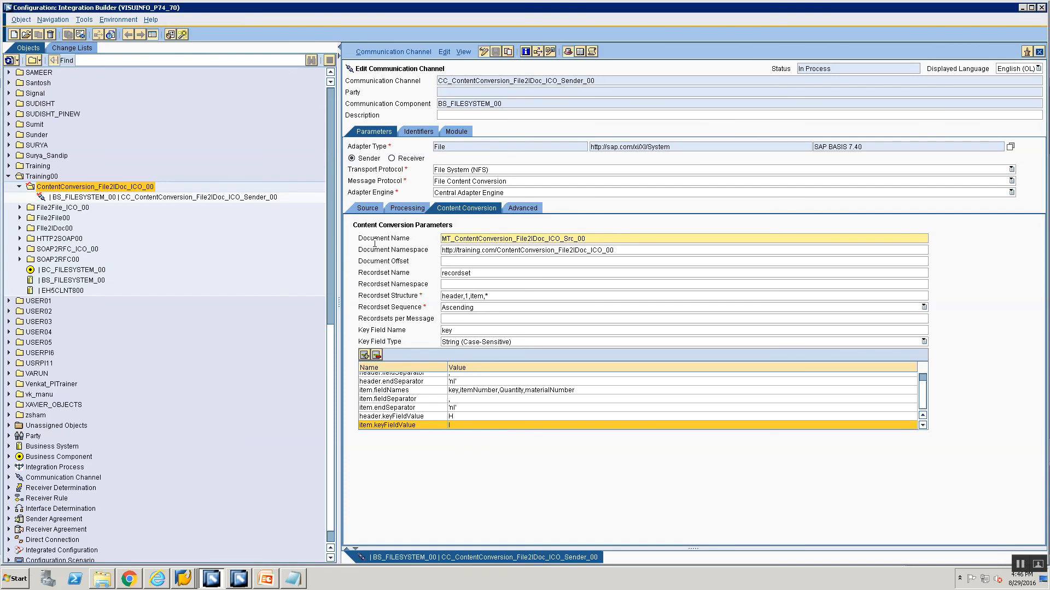
left_click(644, 250)
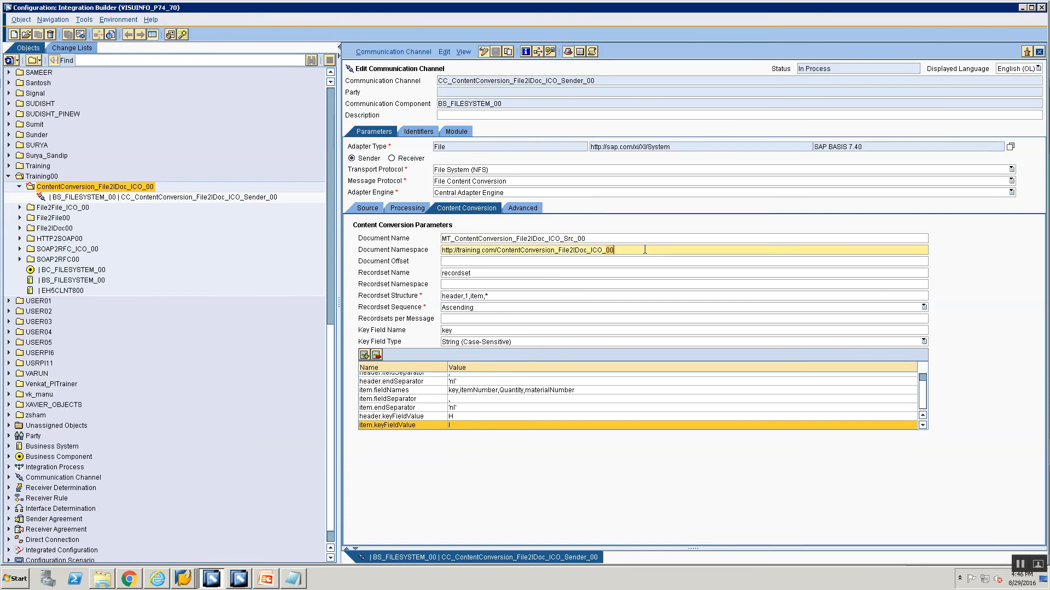
left_click_drag(645, 250, 353, 249)
left_click(470, 274)
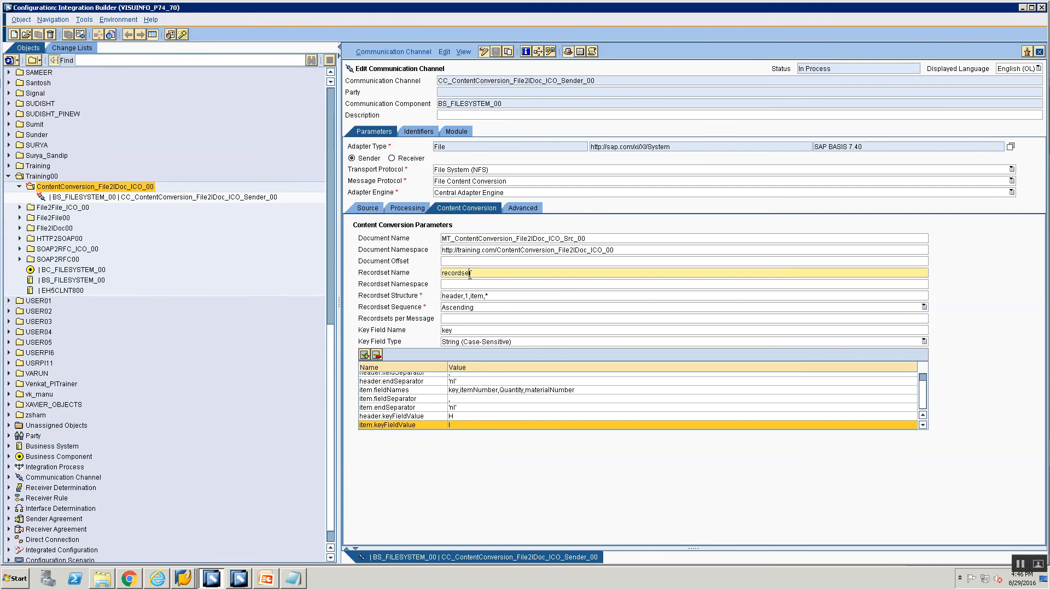
key("alt+Tab")
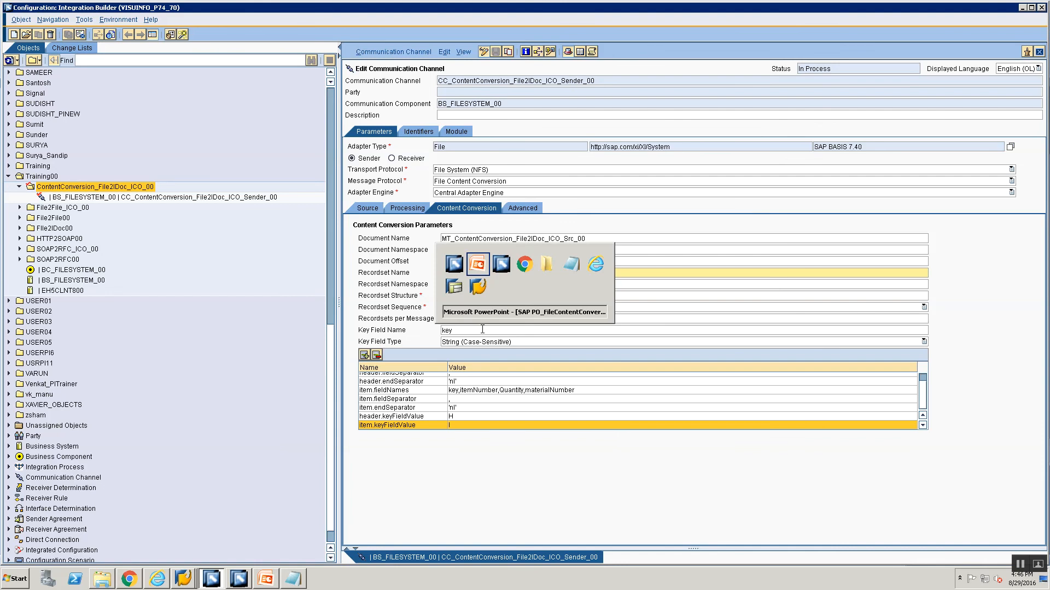
key("alt+Tab")
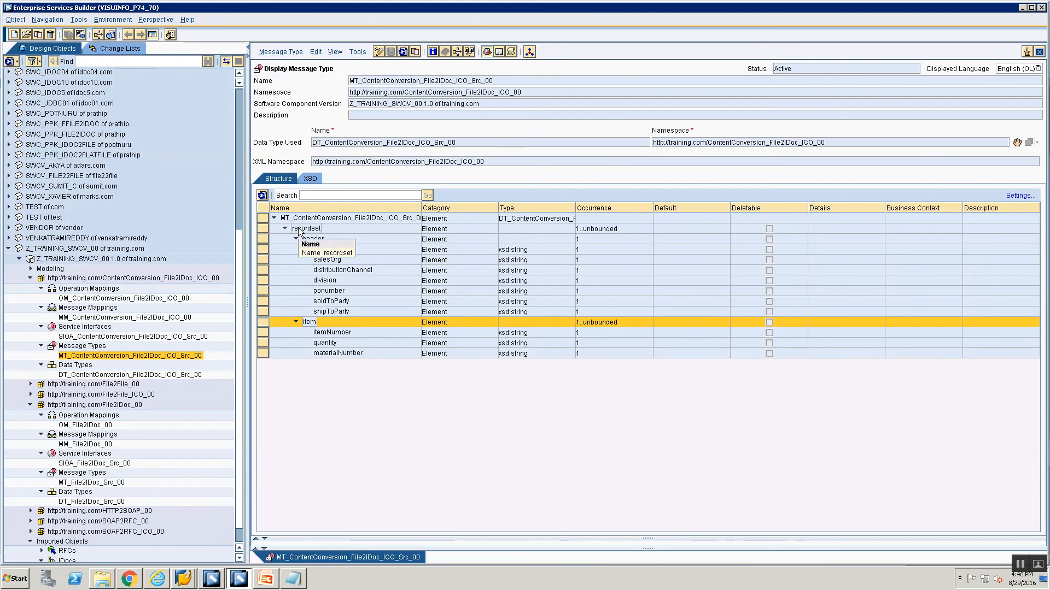
key("alt+Tab")
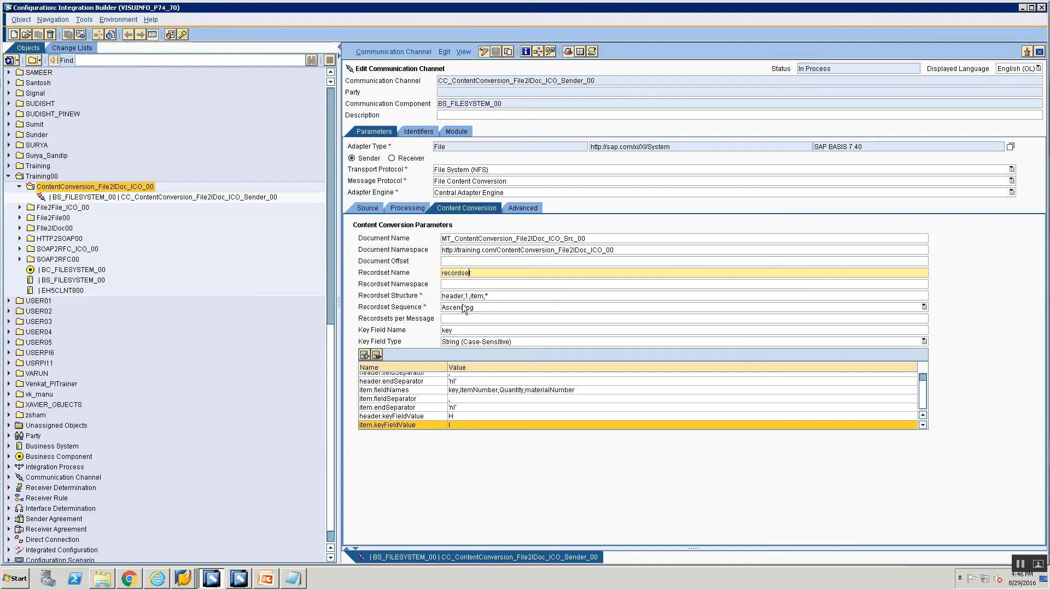
Step: Collapse the header and item nodes of the source message type and compare their occurrences with the channel's Recordset Structure
key("alt+Tab")
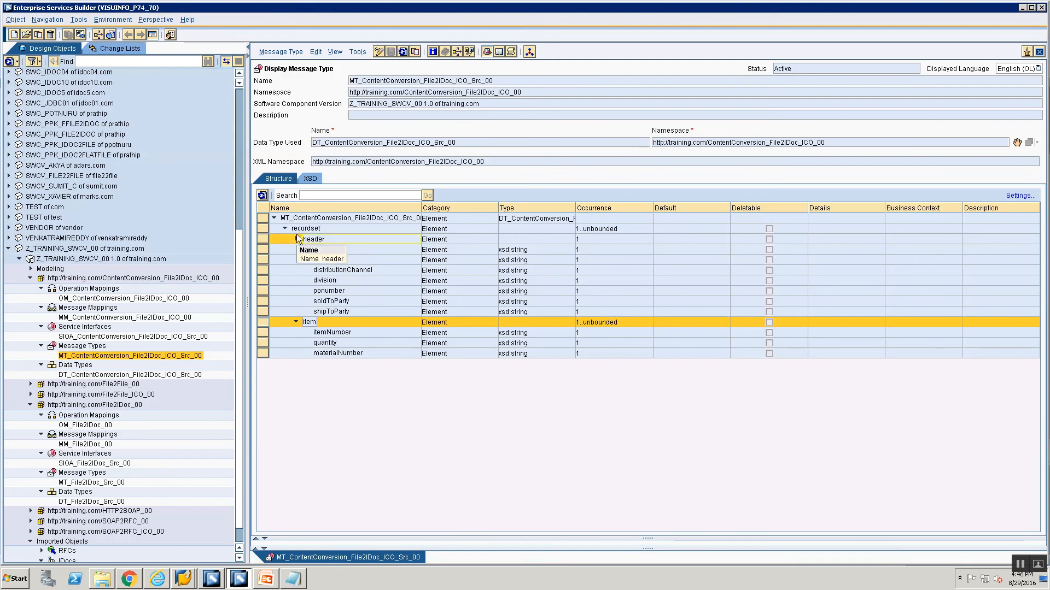
left_click(296, 239)
left_click(296, 248)
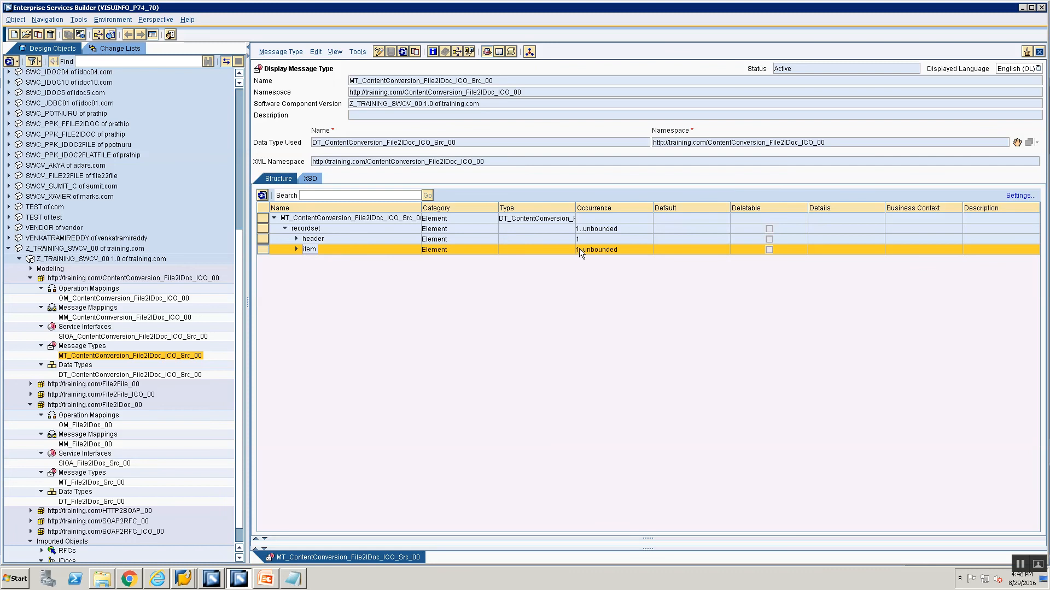
key("alt+Tab")
left_click(495, 298)
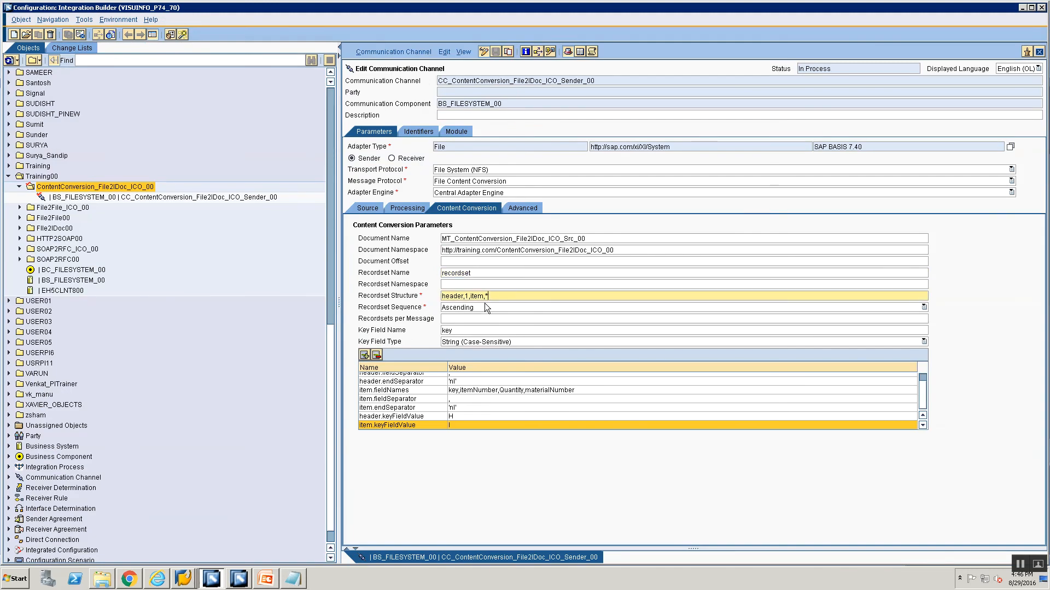
Step: Review the Recordset Sequence options, keeping Ascending, and examine the key field name, key field type and parameter table
left_click(484, 302)
left_click(485, 306)
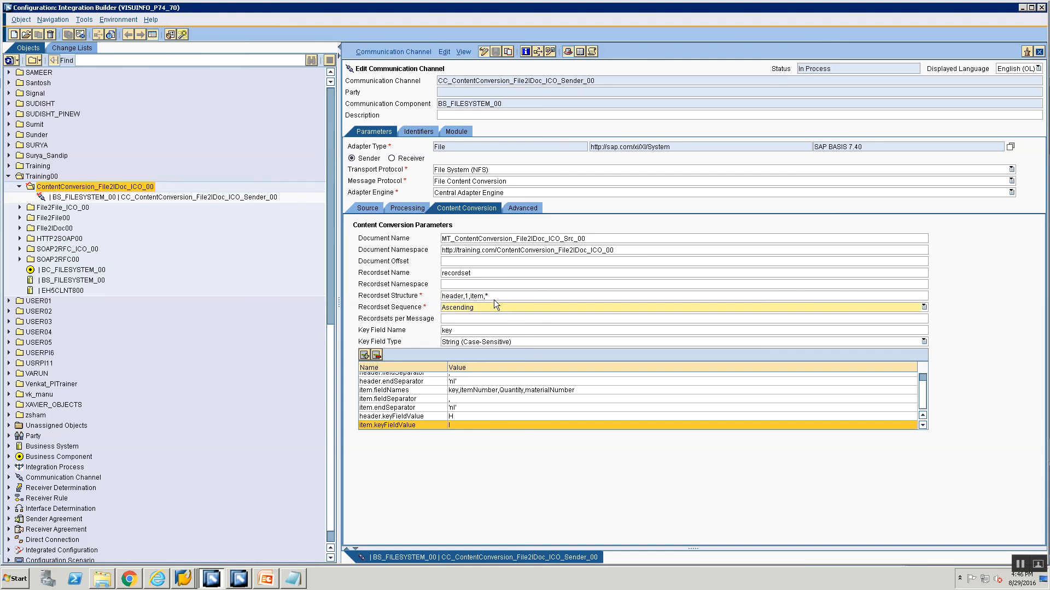
left_click(481, 308)
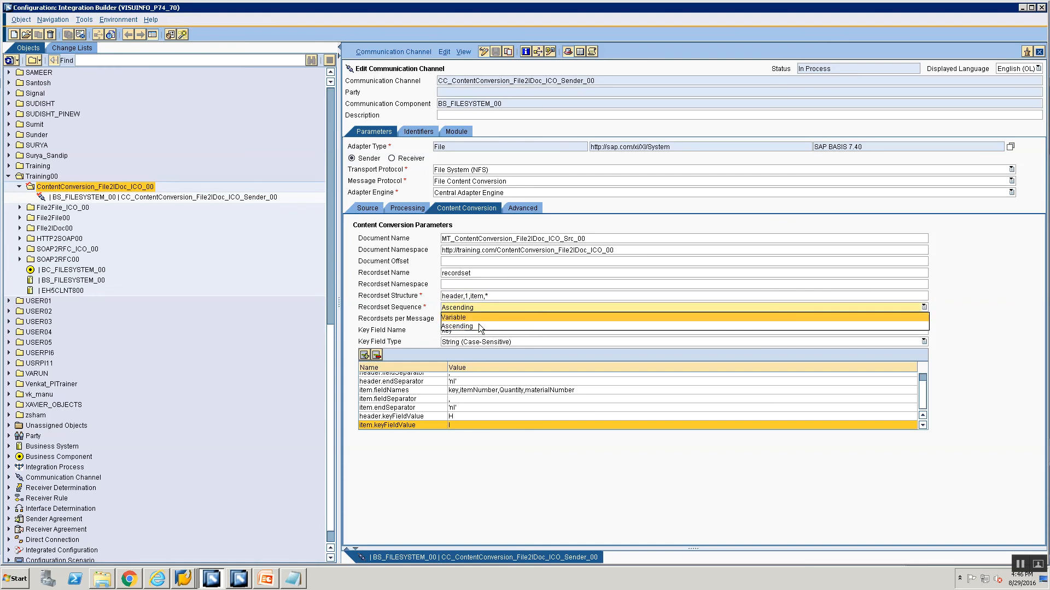
left_click(459, 326)
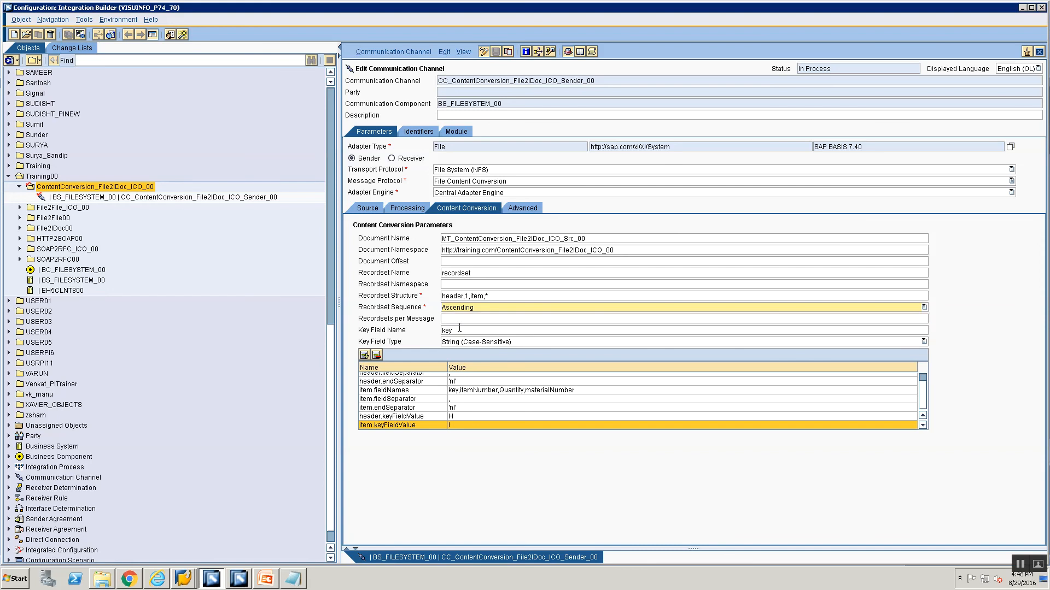
double_click(461, 331)
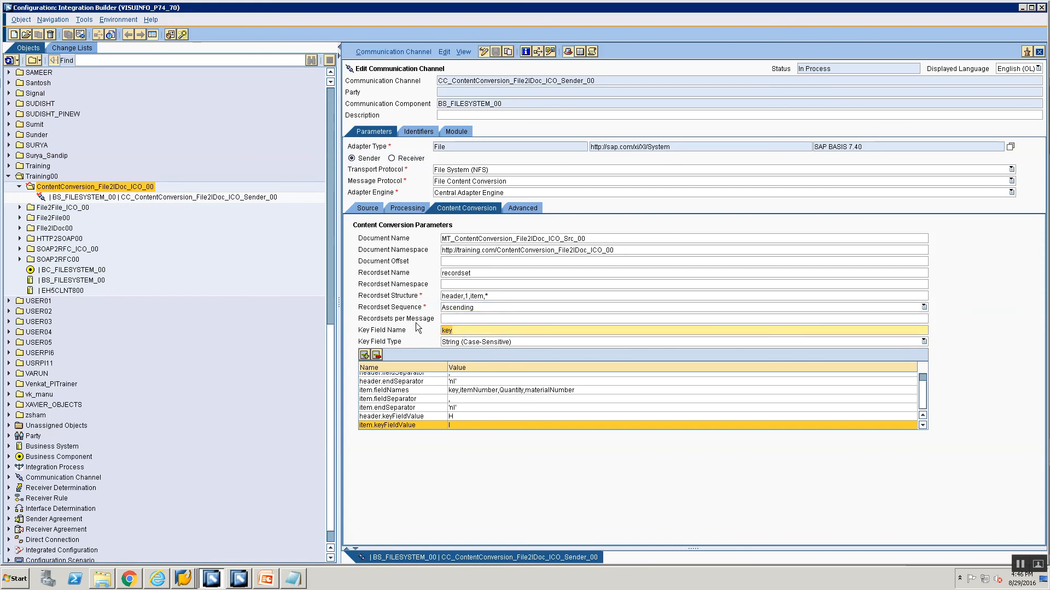
key("alt+Tab")
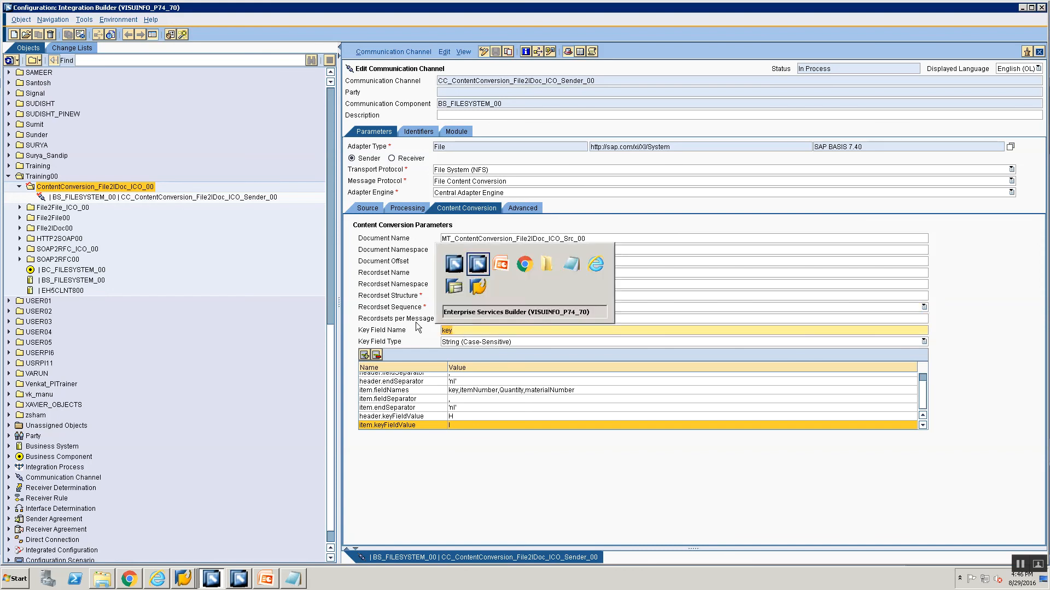
key("alt+Tab")
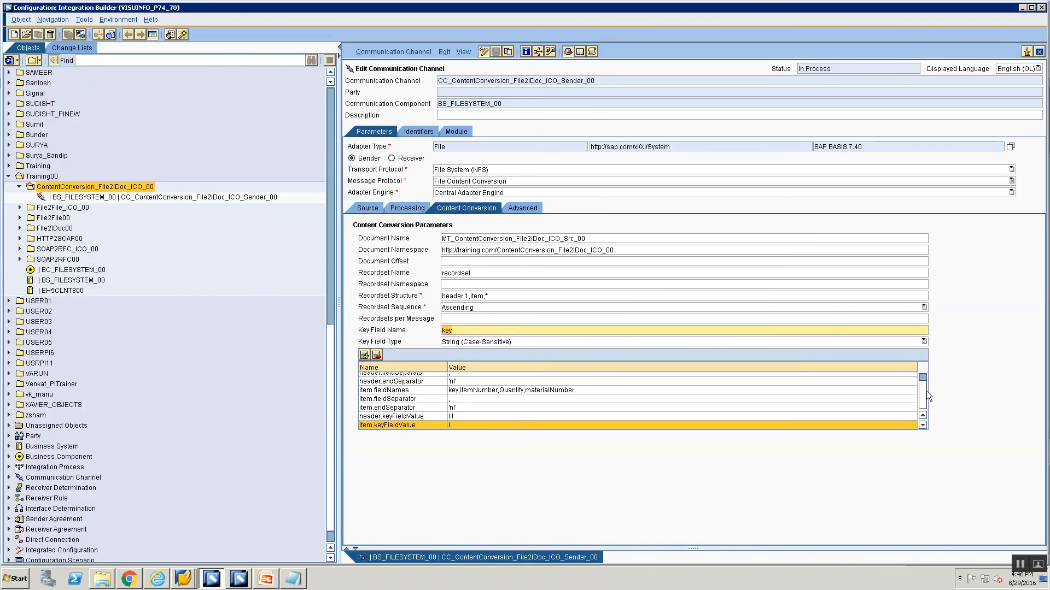
scroll(926, 391, "up", 1)
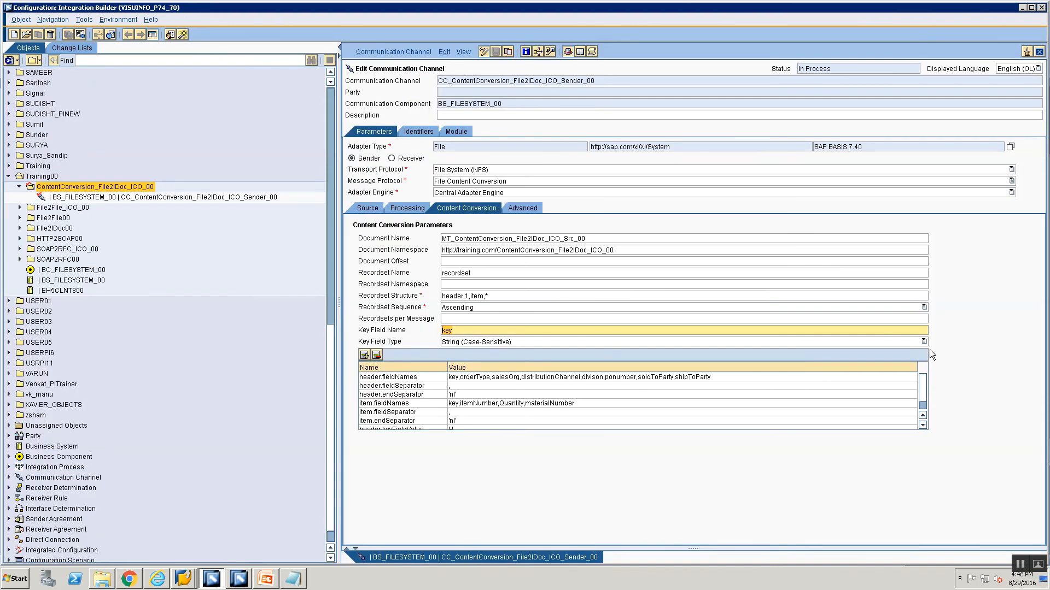
left_click(605, 340)
left_click(605, 341)
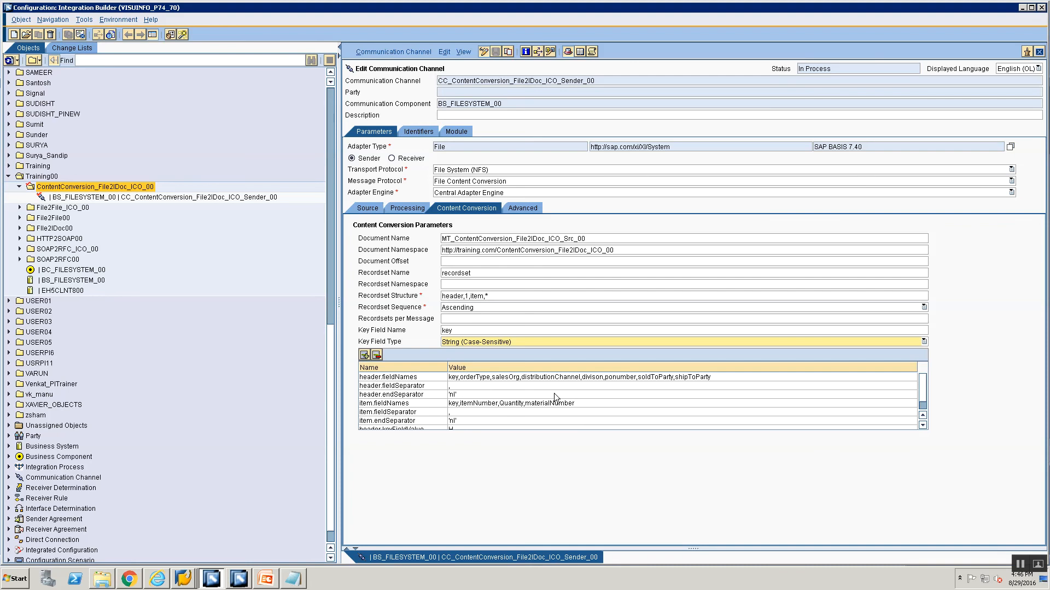
Step: Compare the record keys in the PowerPoint input file sample with the channel's field names and keyFieldValue parameters
left_click(269, 579)
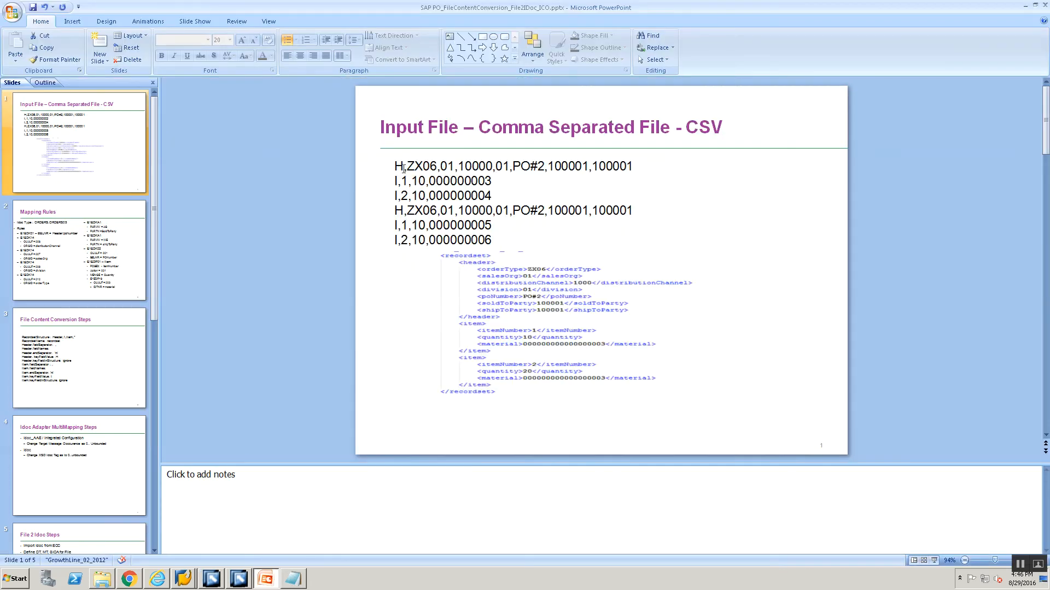
key("alt+Tab")
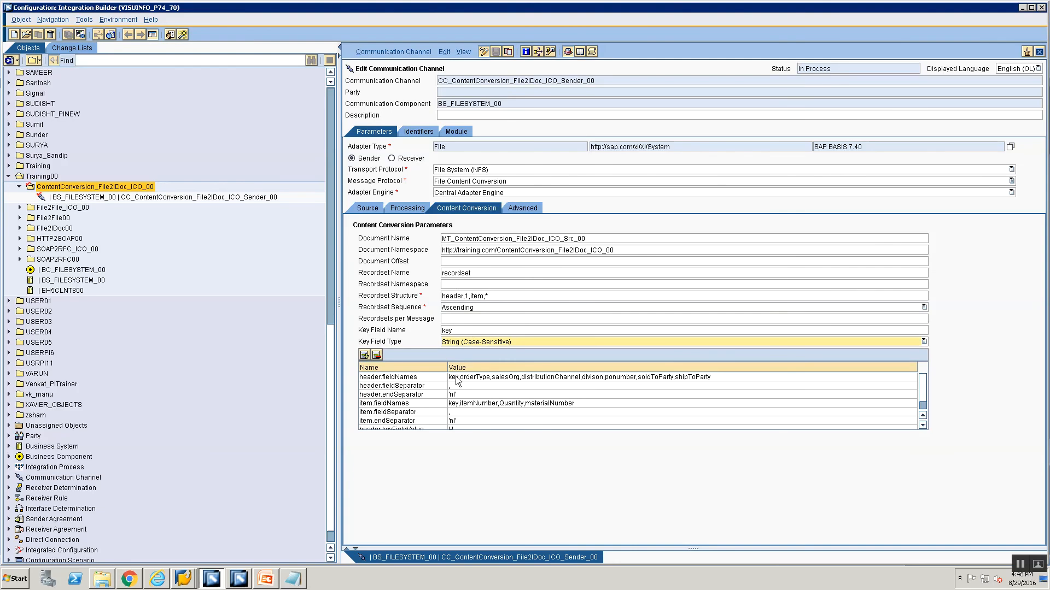
key("alt+Tab")
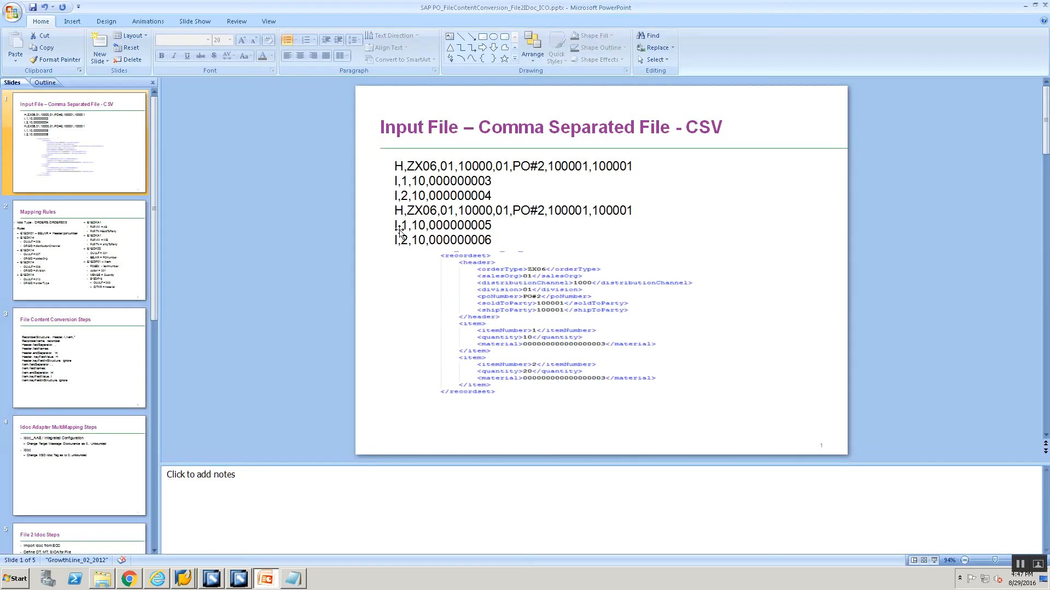
key("alt+Tab")
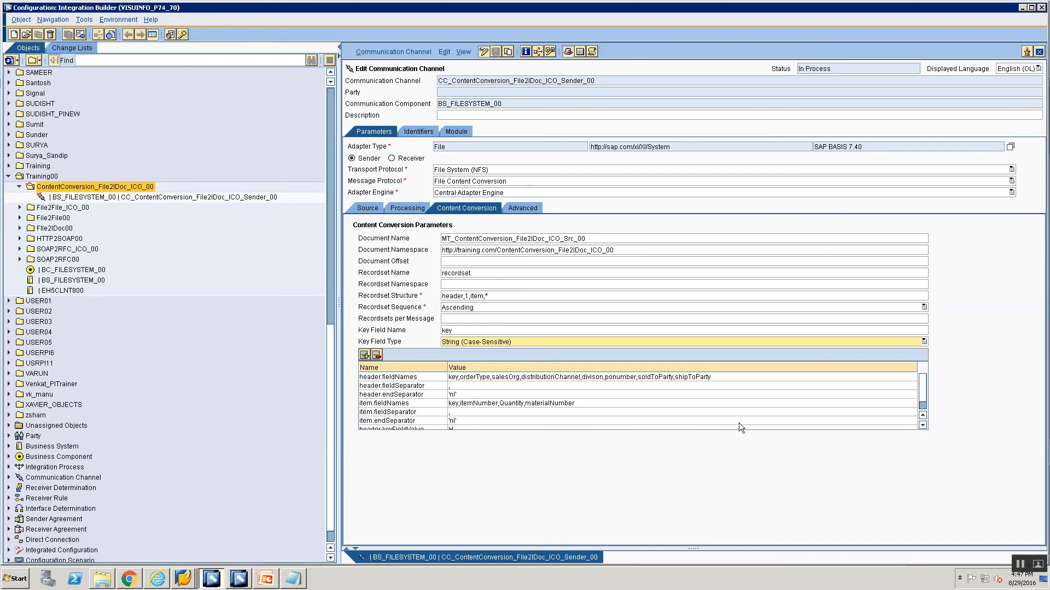
left_click_drag(921, 387, 924, 410)
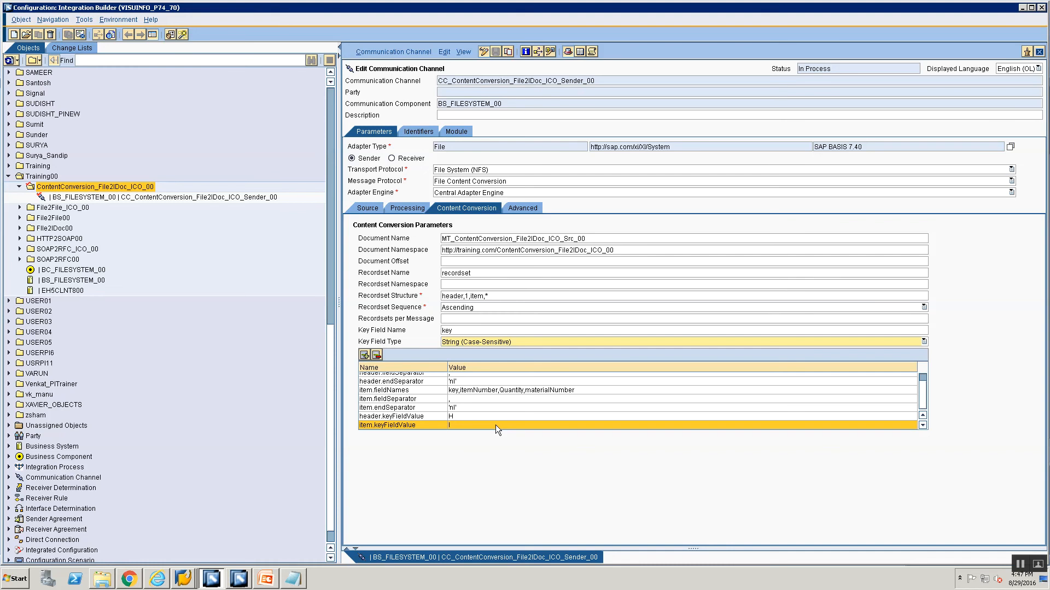
Step: Start a new communication channel in folder ContentConversion_File2IDoc_ICO_00 with EH5CLNT800 as the communication component
left_click(111, 197)
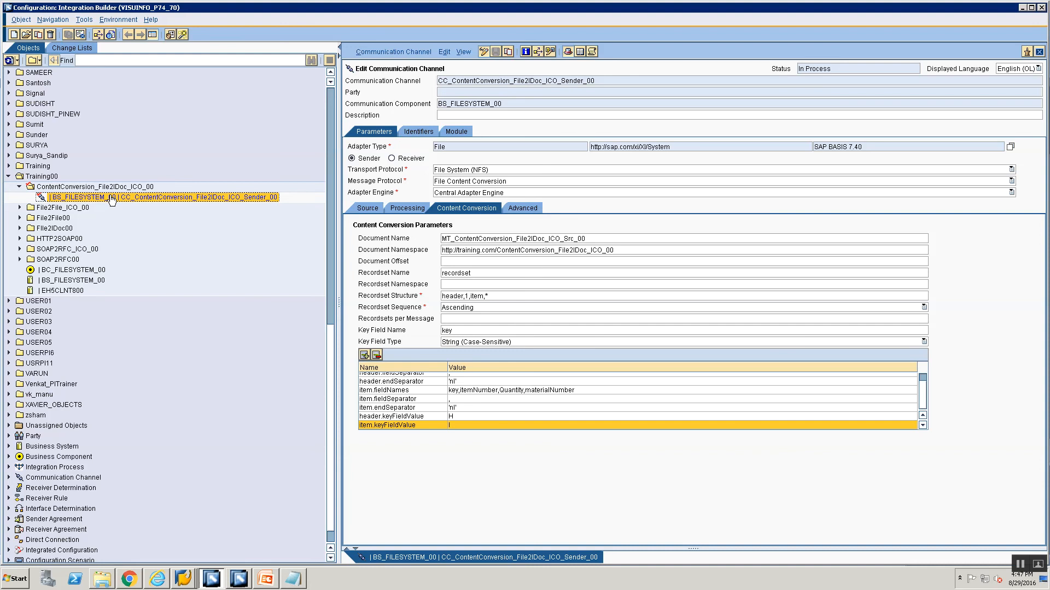
right_click(111, 198)
left_click(126, 202)
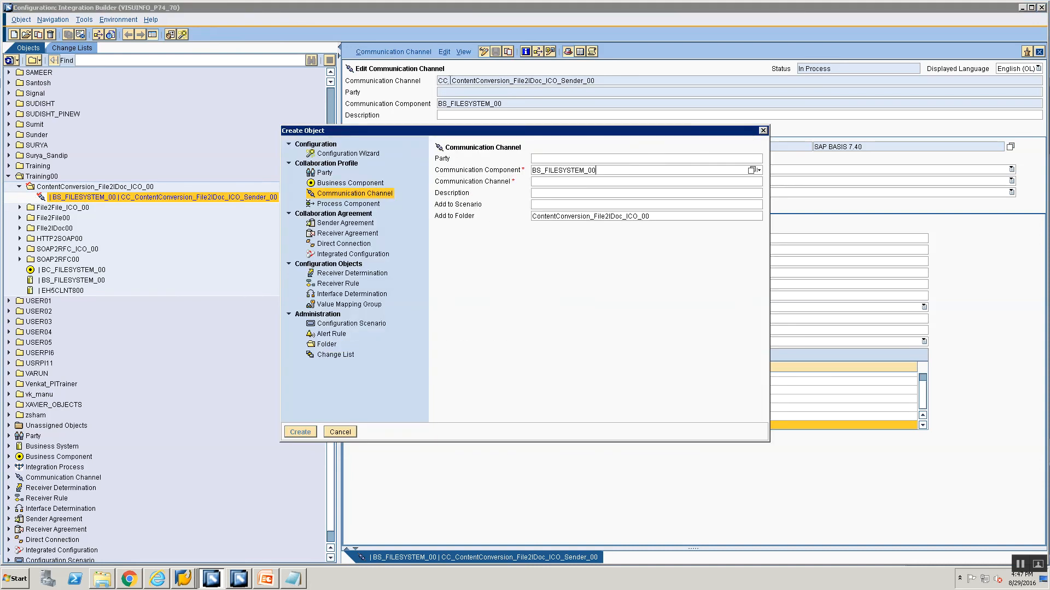
left_click(619, 175)
key("BackSpace")
type("EH5CLNT800")
key("Tab")
Step: Name the new channel CC_ContentConversion_File2IDoc_ICO_Receiver_00, adapting the sender channel's name, and create it
type("CC_Con")
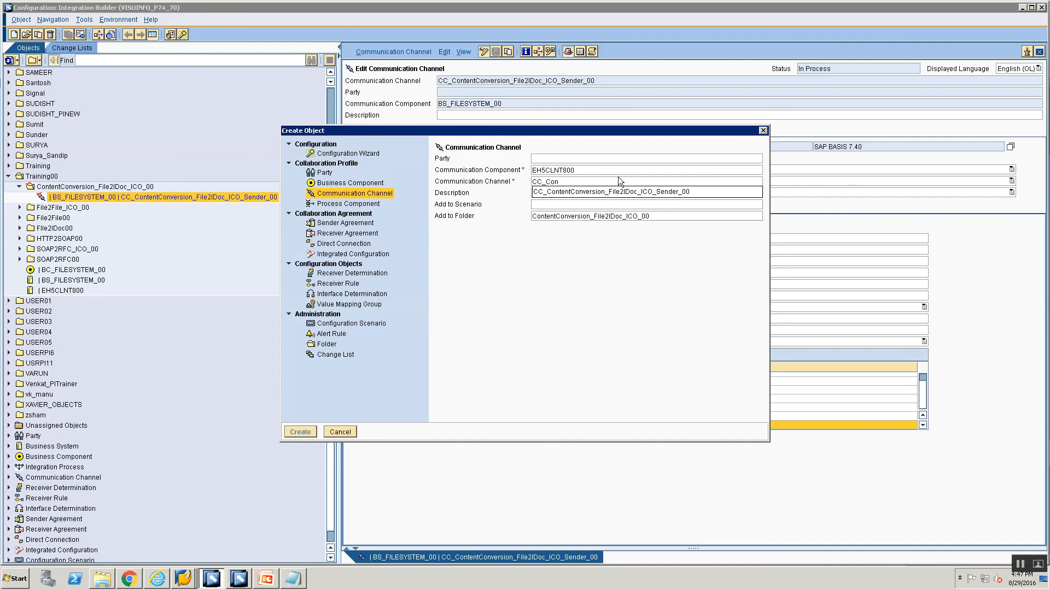
key("Down")
key("Return")
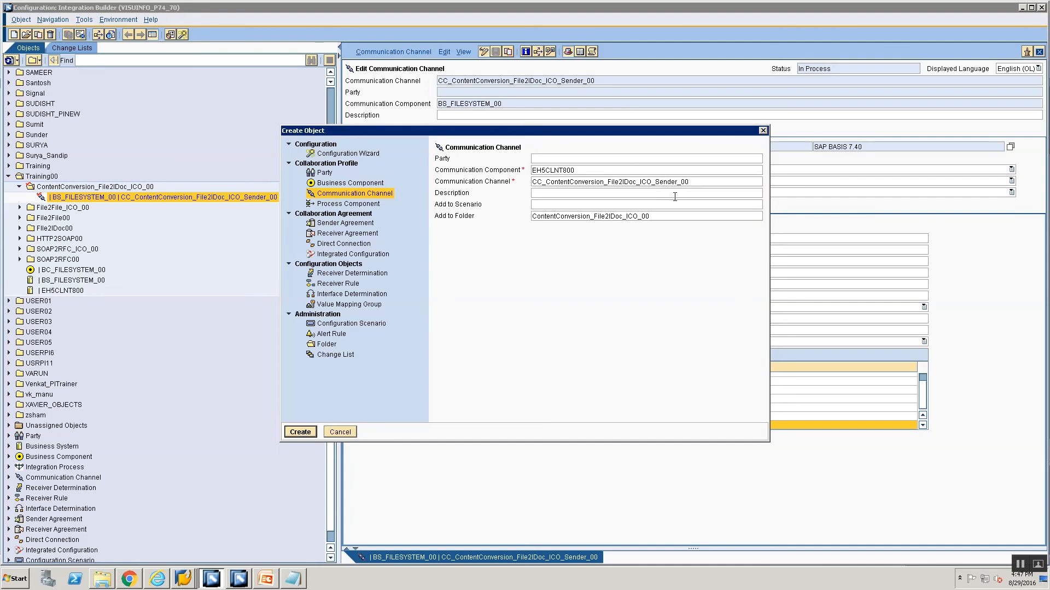
key("Left")
key("Left")
key("Left")
key("BackSpace")
key("BackSpace")
key("BackSpace")
key("BackSpace")
key("BackSpace")
key("BackSpace")
type("Receiver")
key("Return")
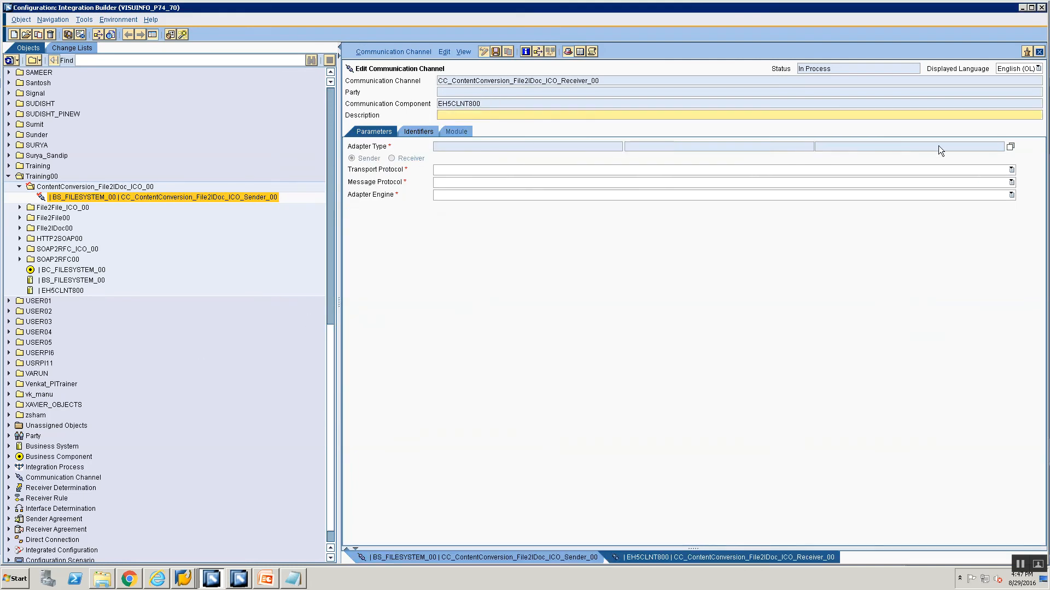
Step: Assign the IDoc_AAE adapter type to the receiver channel and set its direction to Receiver
left_click(1010, 147)
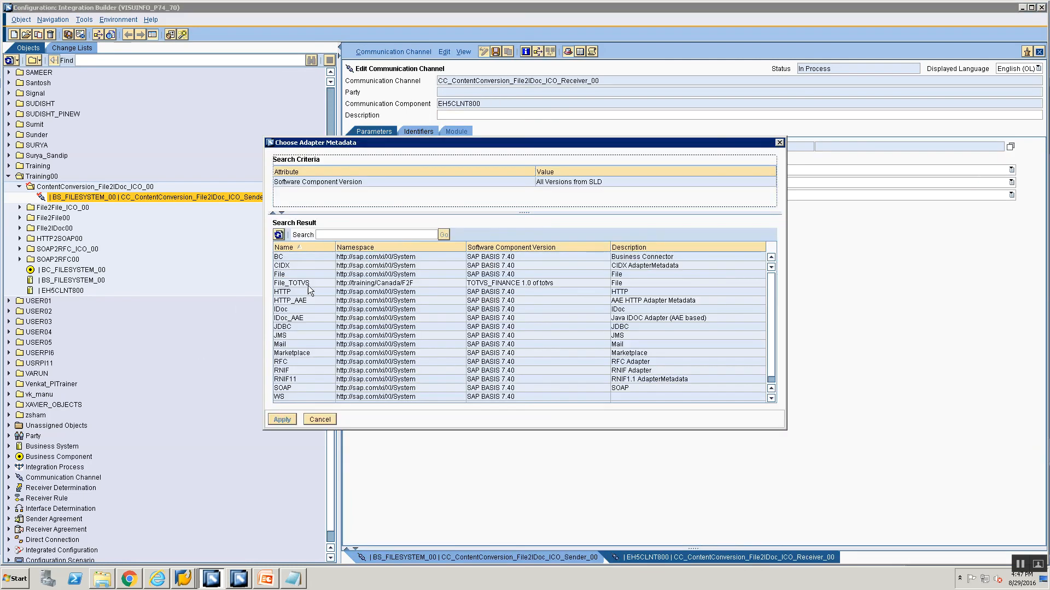
left_click(306, 309)
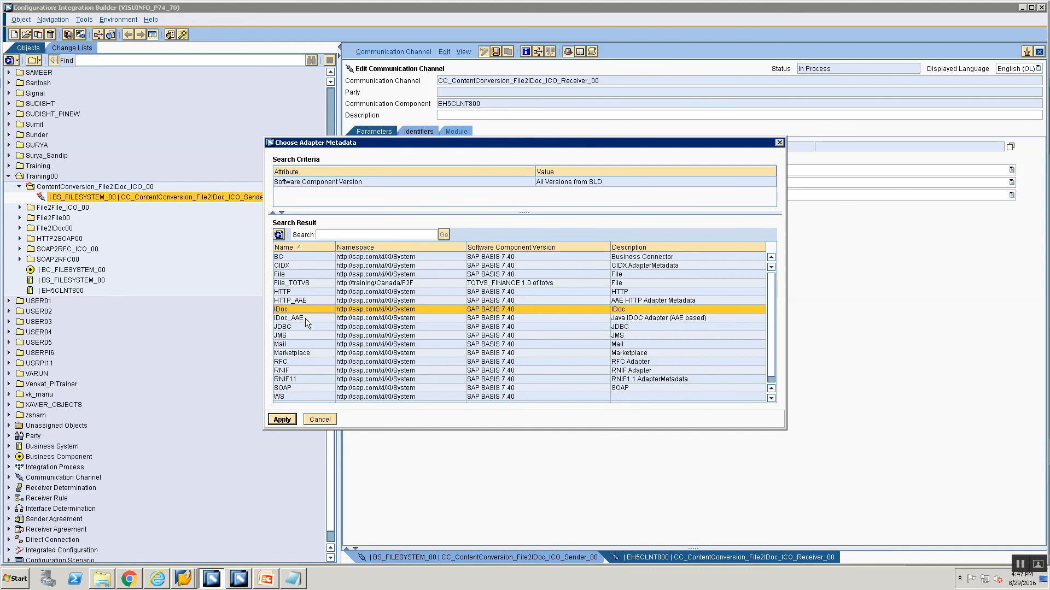
left_click(305, 318)
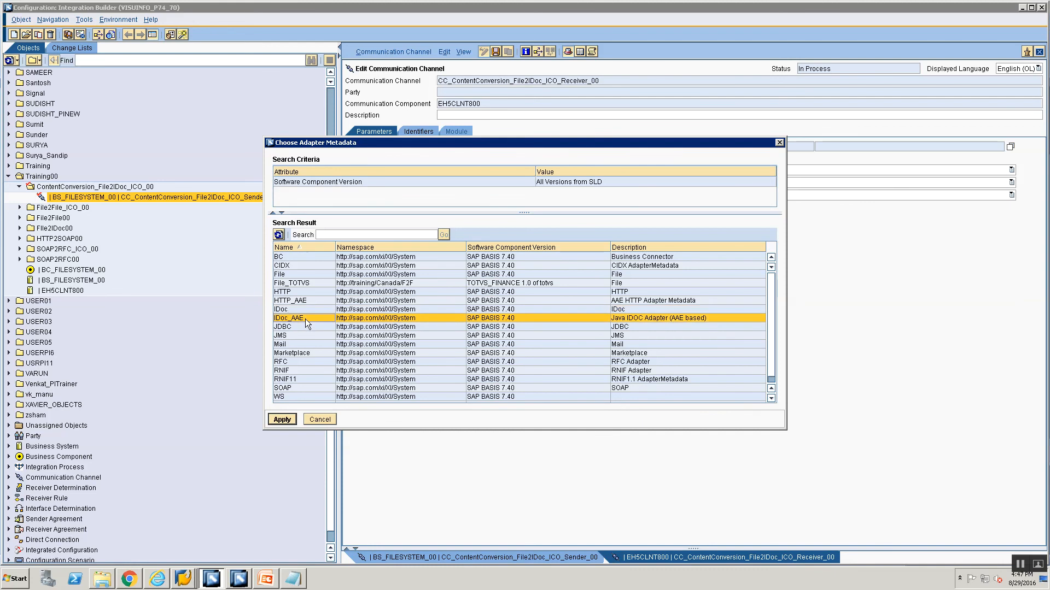
left_click(279, 310)
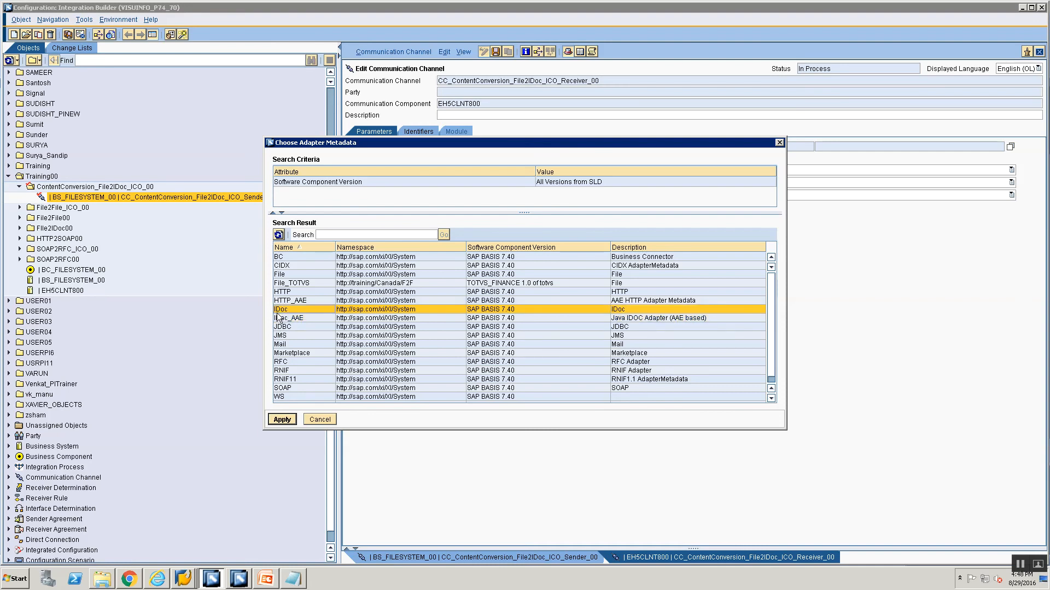
left_click(280, 318)
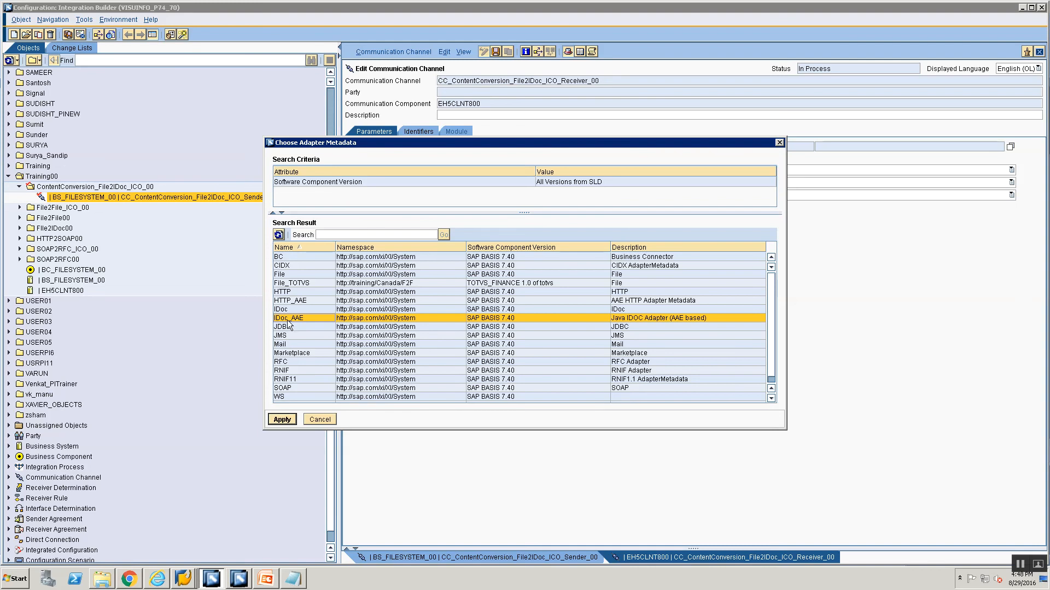
left_click(282, 419)
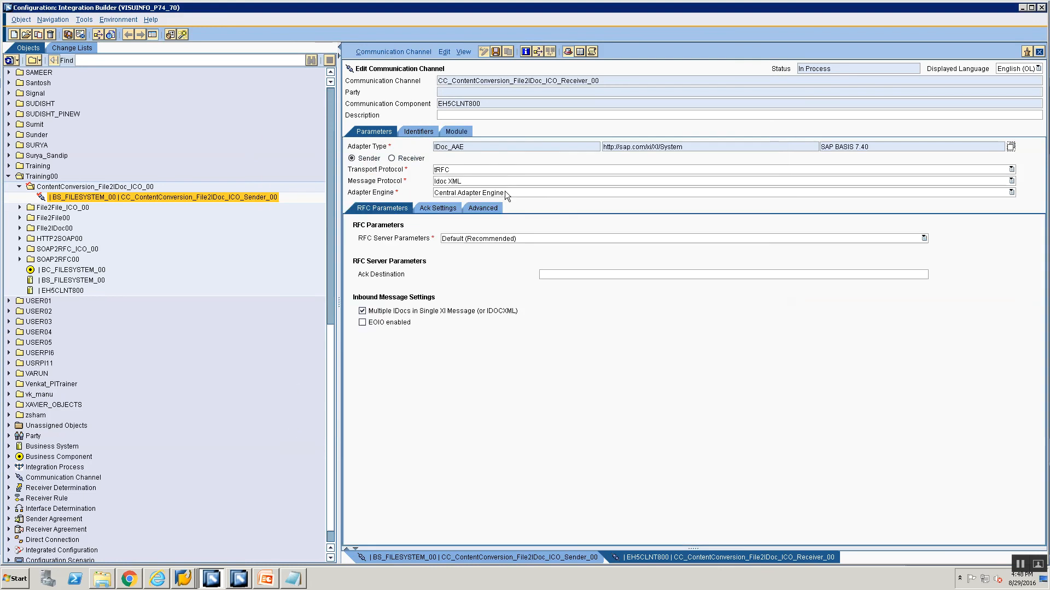
left_click(392, 158)
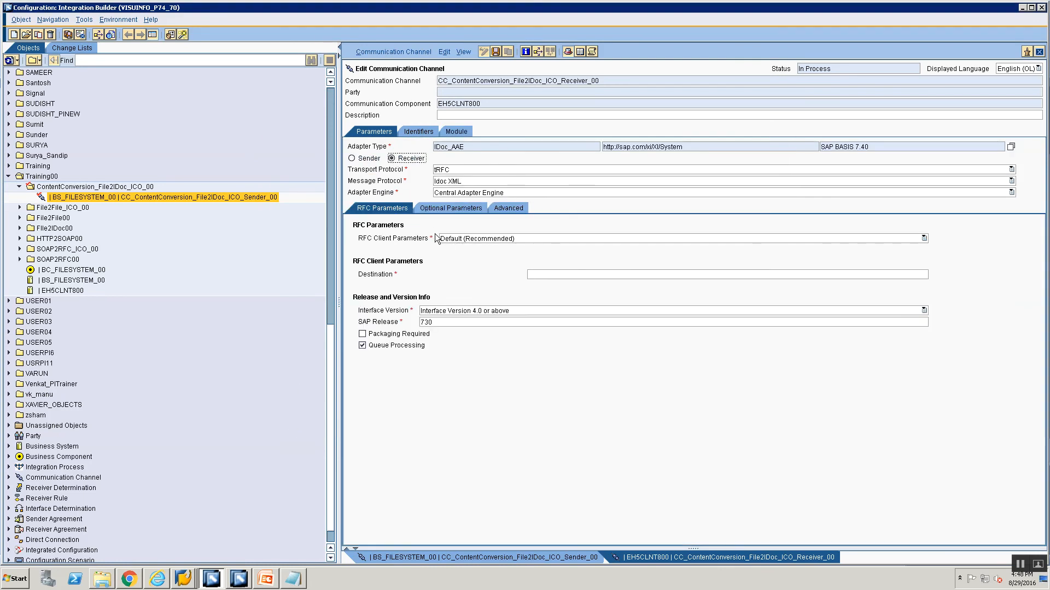
Step: Save the receiver channel with the Destination left empty and close the processing log
left_click(535, 275)
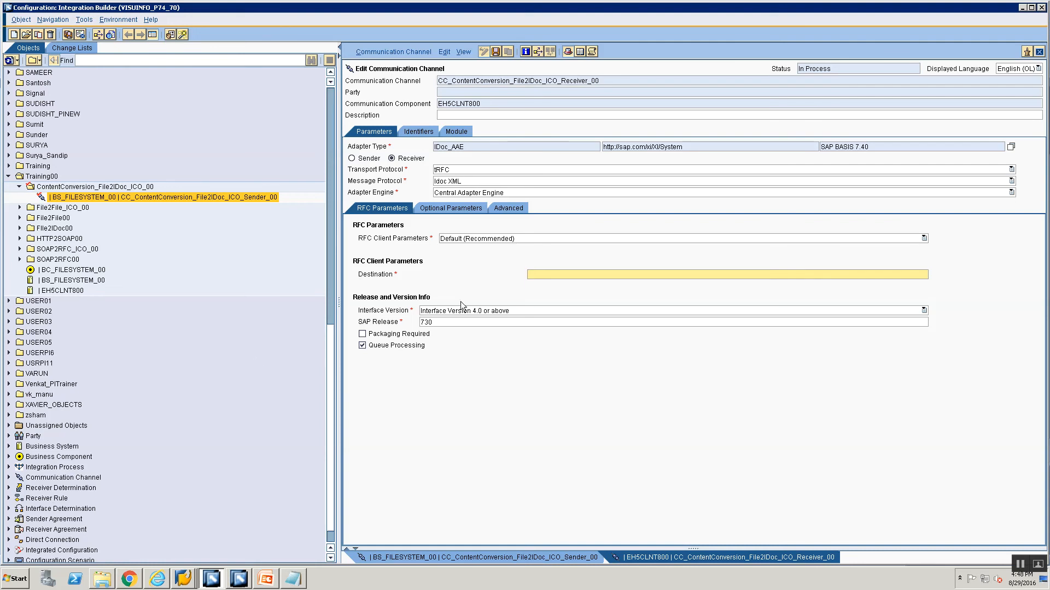
left_click(497, 54)
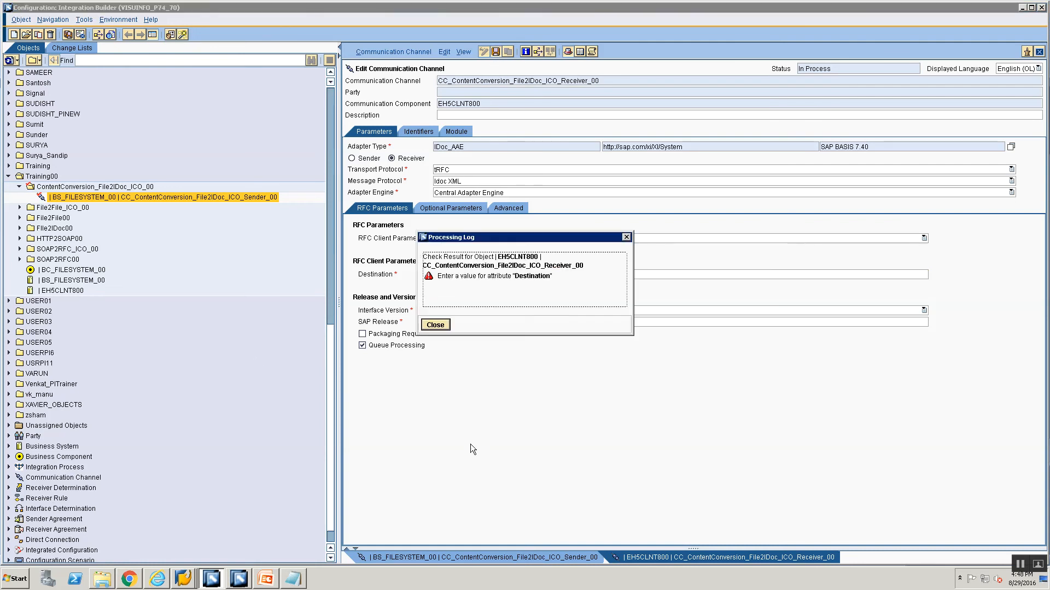
left_click(437, 327)
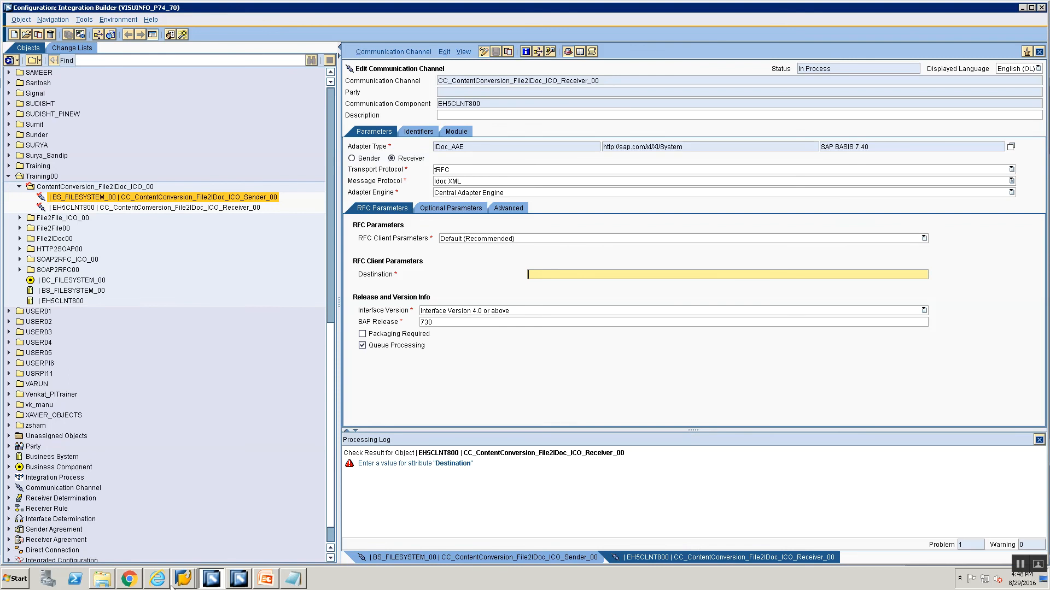
Step: Examine the destination list in SAP NetWeaver Administrator and return to the Integration Builder
left_click(155, 581)
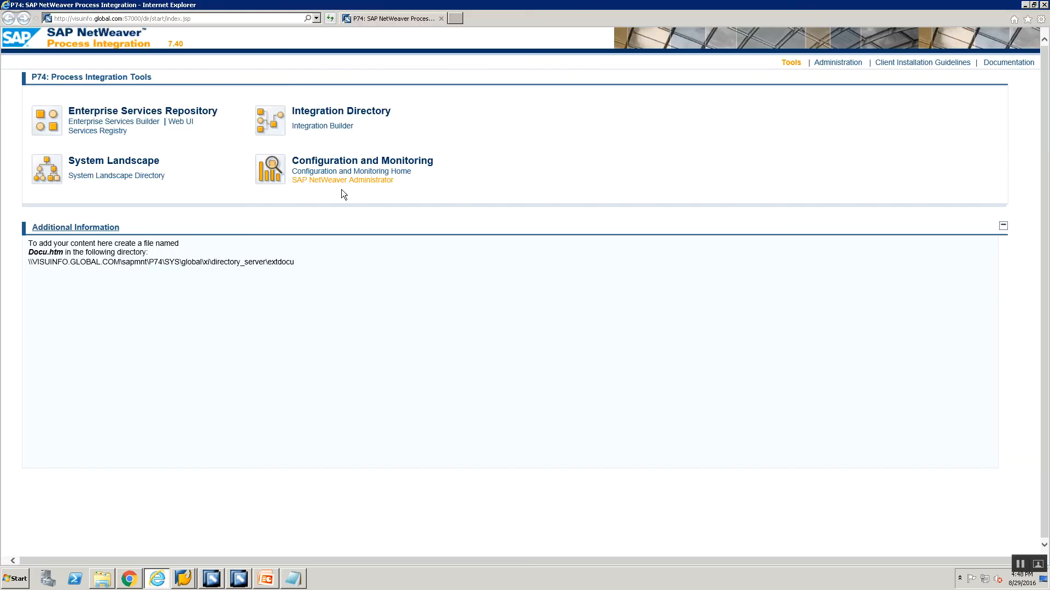
left_click(340, 180)
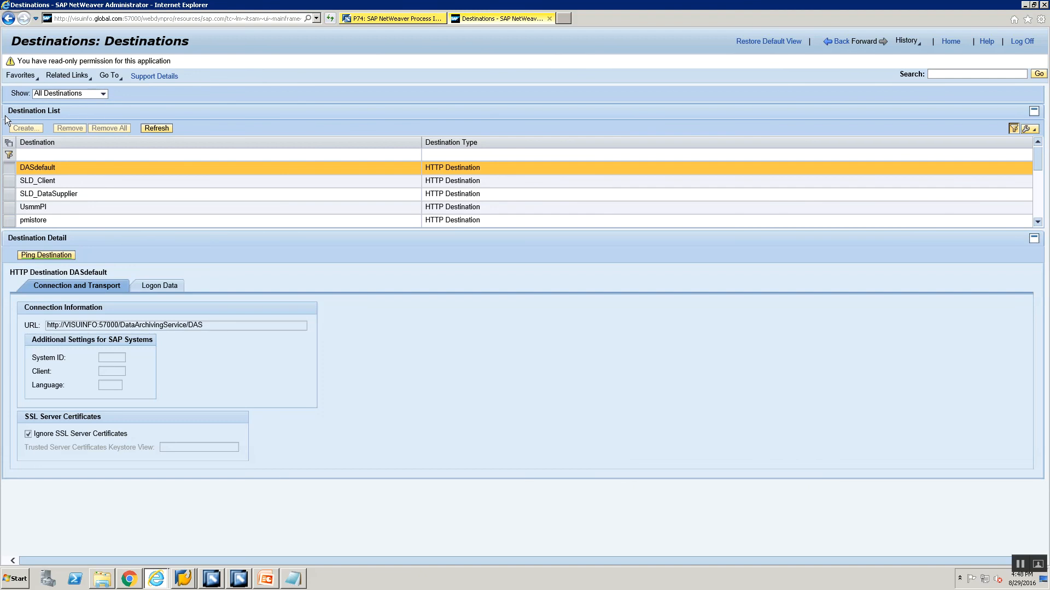
left_click(239, 581)
left_click(211, 579)
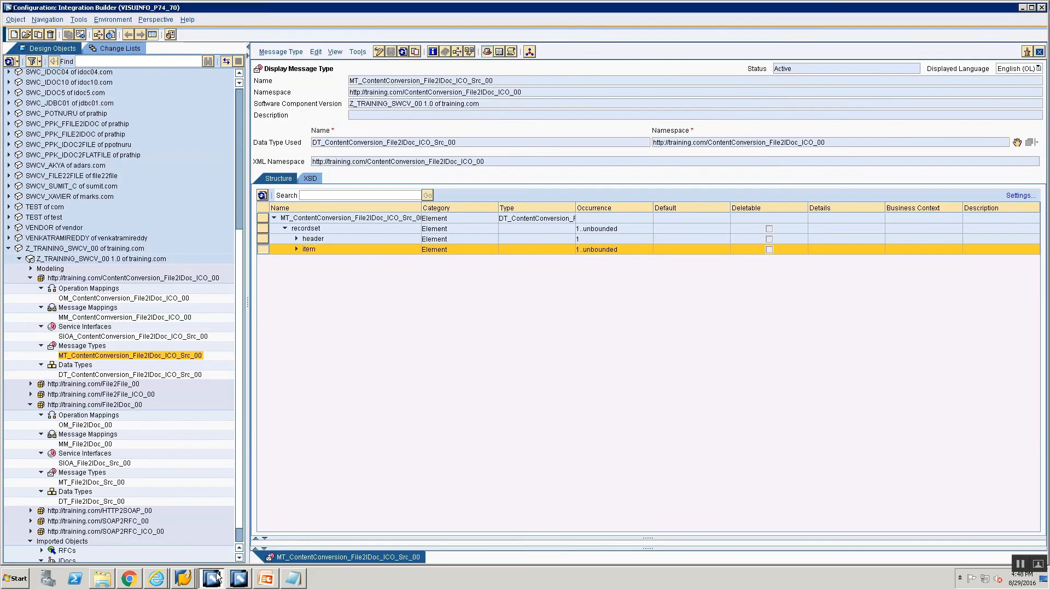
Step: Set the receiver channel's RFC Client Parameters to Manual
left_click(558, 235)
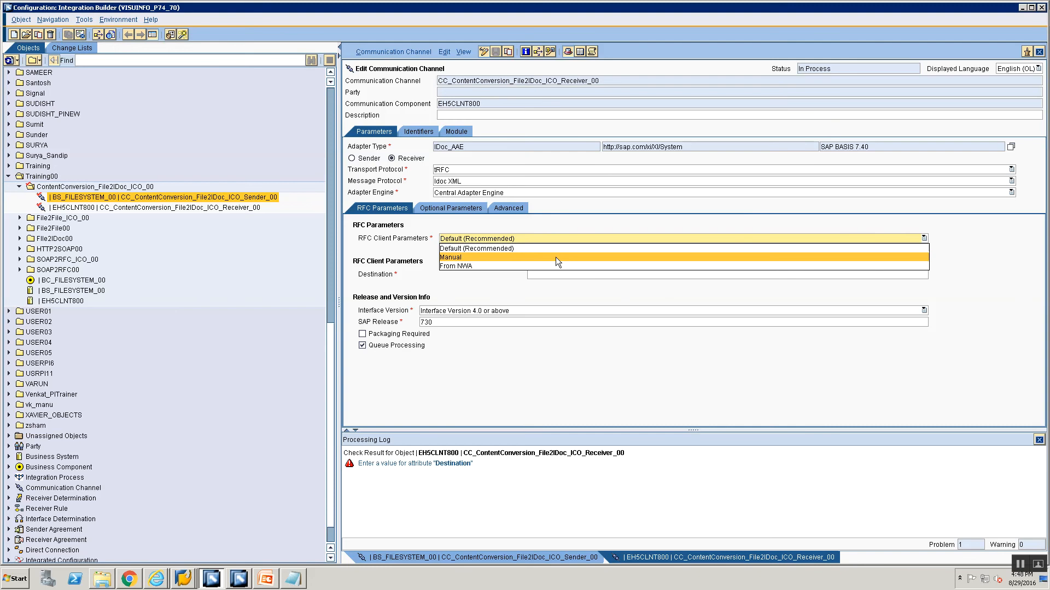
left_click(555, 257)
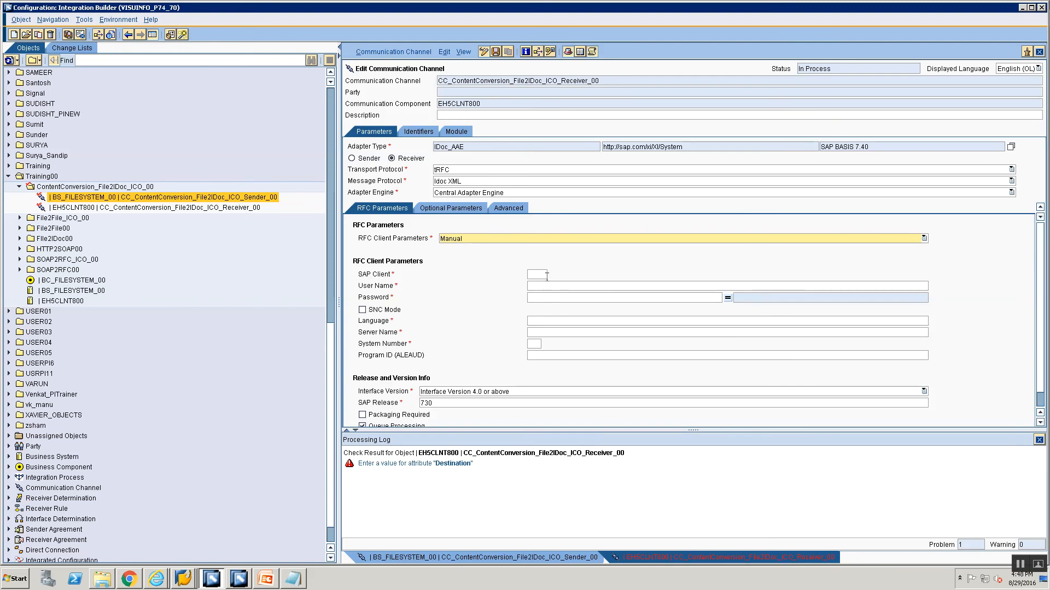
left_click(546, 275)
left_click(554, 238)
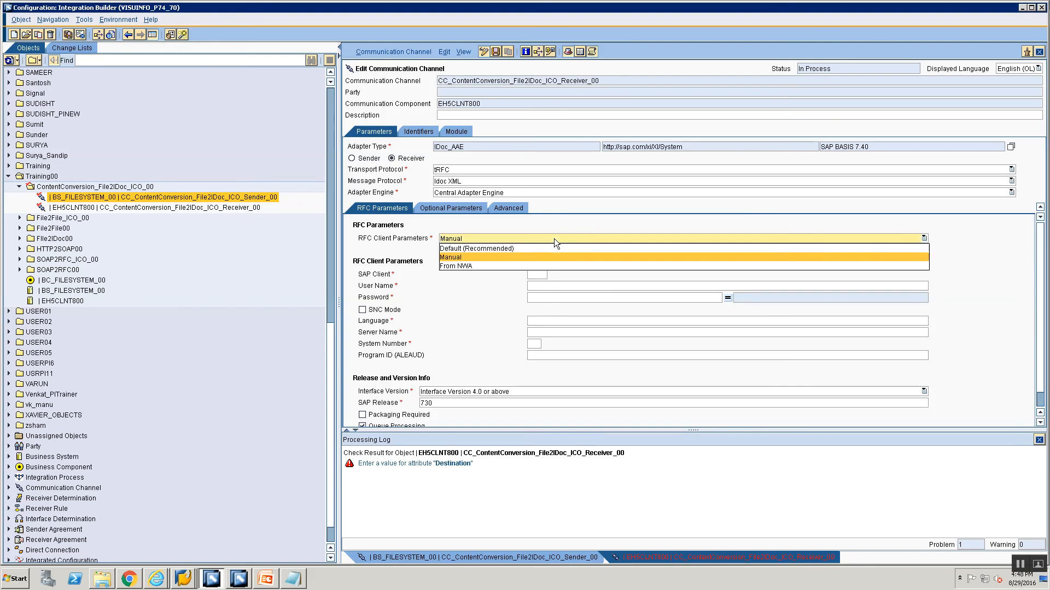
left_click(553, 238)
Step: Revisit the destination list in SAP NetWeaver Administrator, then go back to the receiver channel
key("alt+Tab")
key("alt+Tab")
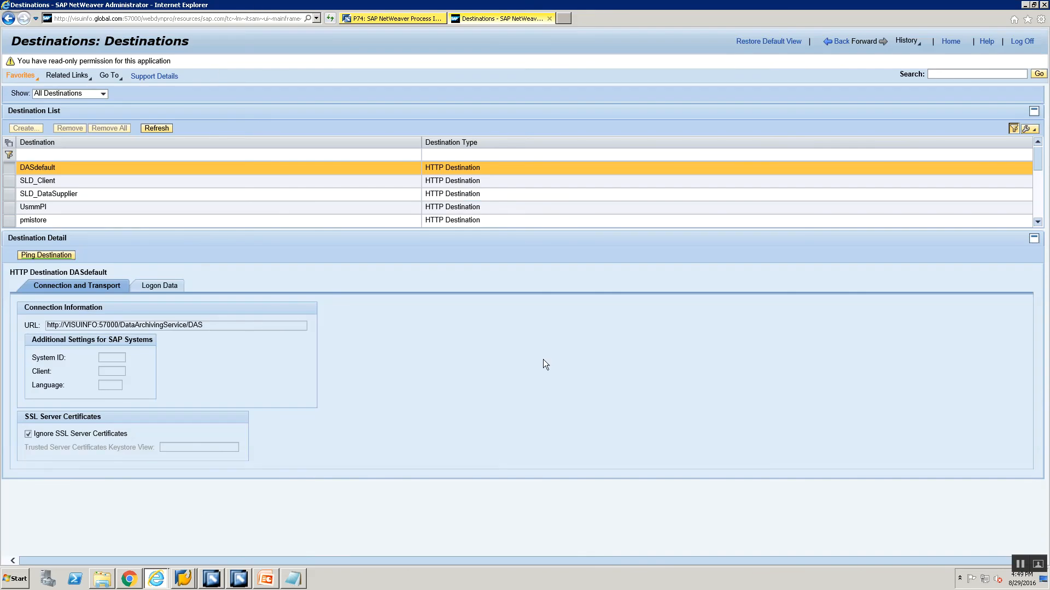
key("alt+Tab")
key("alt+Tab")
key("alt+Tab")
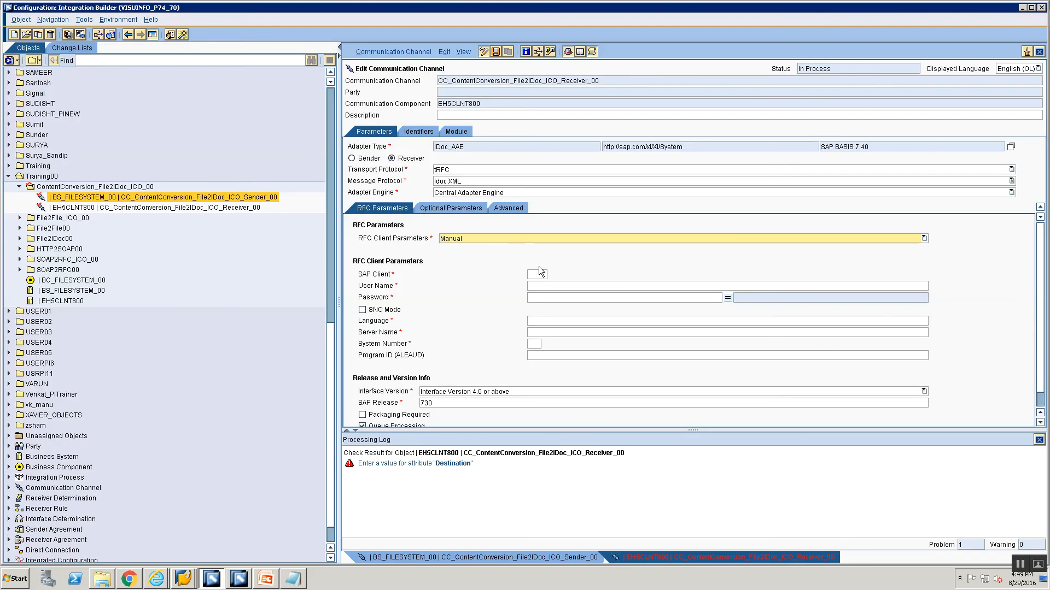
Step: Enter SAP client 200 and user name USERPI15 in the RFC client parameters
left_click(188, 579)
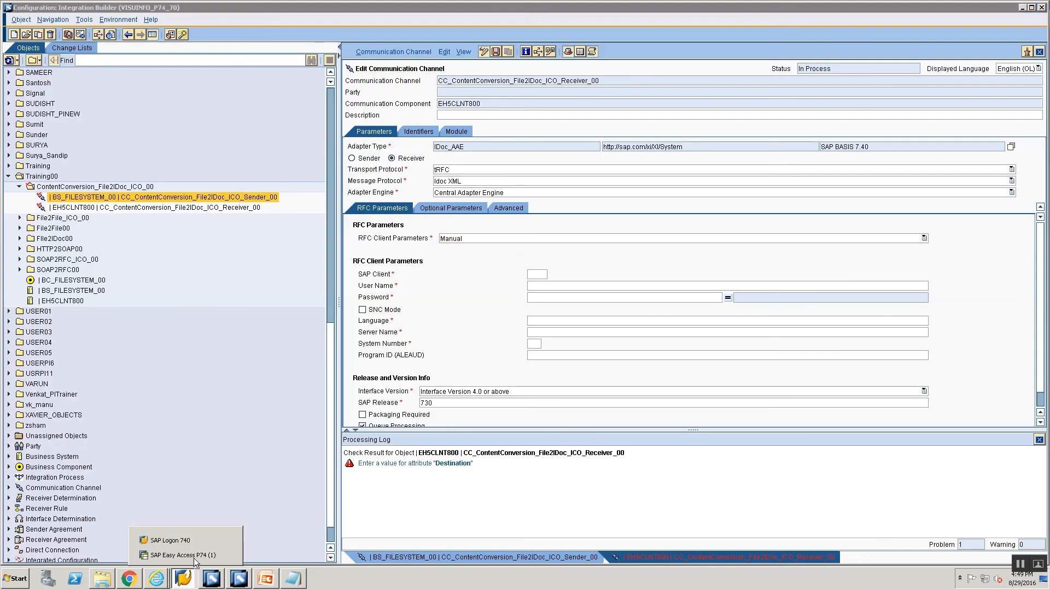
left_click(536, 276)
type("2")
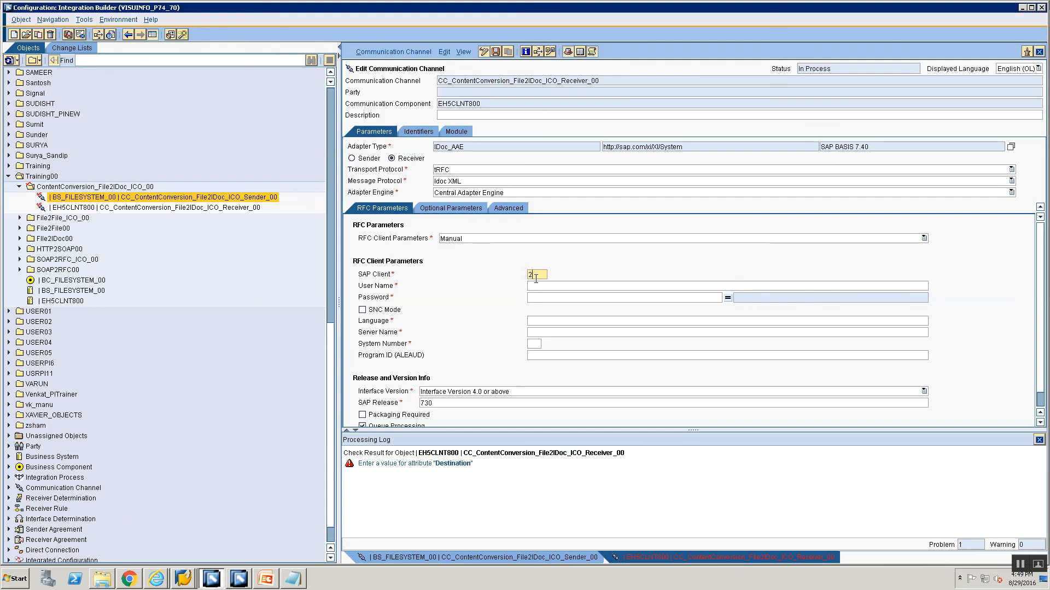
type("00")
key("Tab")
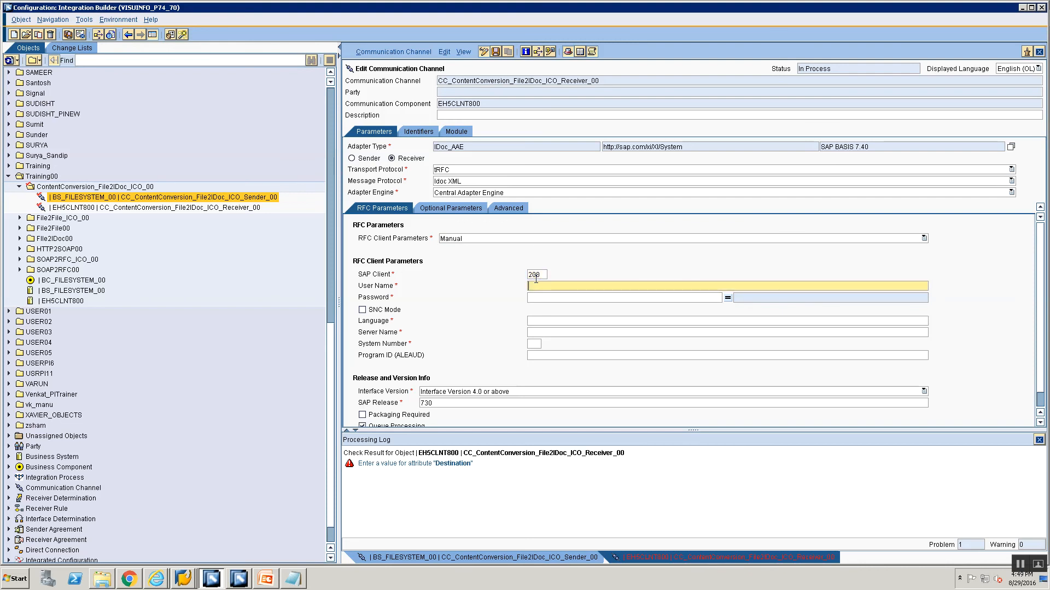
type("USERPI15")
key("Tab")
Step: Enter and confirm the RFC user's password, and set the logon language to EN
type("in")
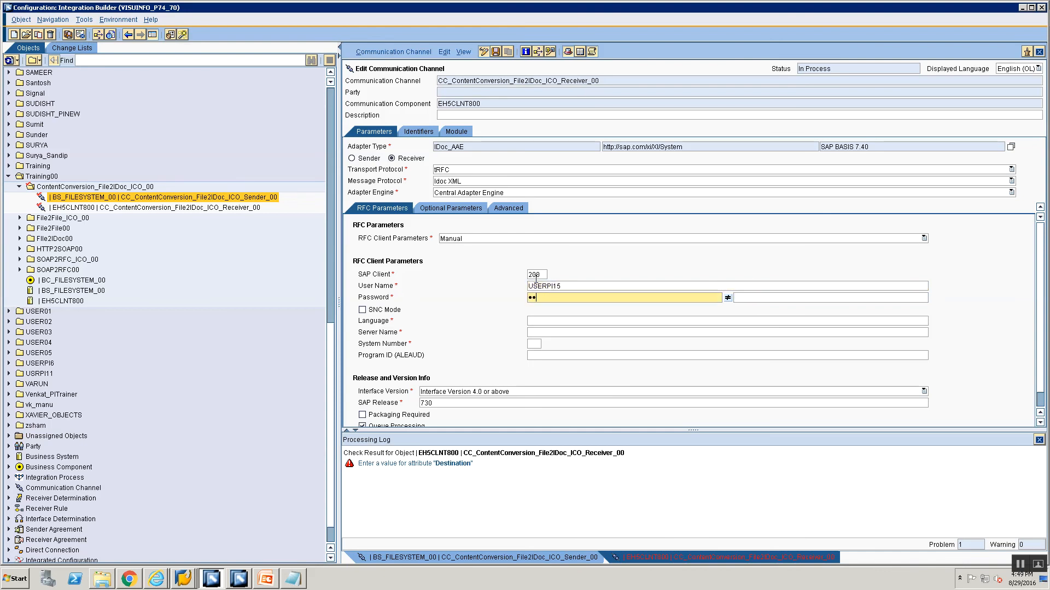
key("BackSpace")
key("BackSpace")
type("••••••••••")
key("Tab")
key("Tab")
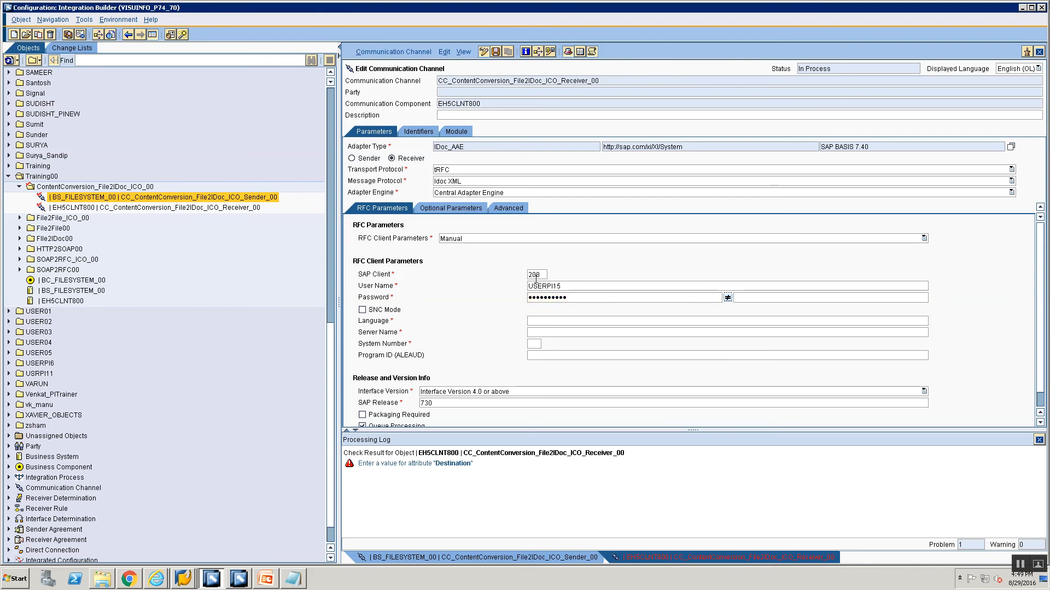
type("•••••••")
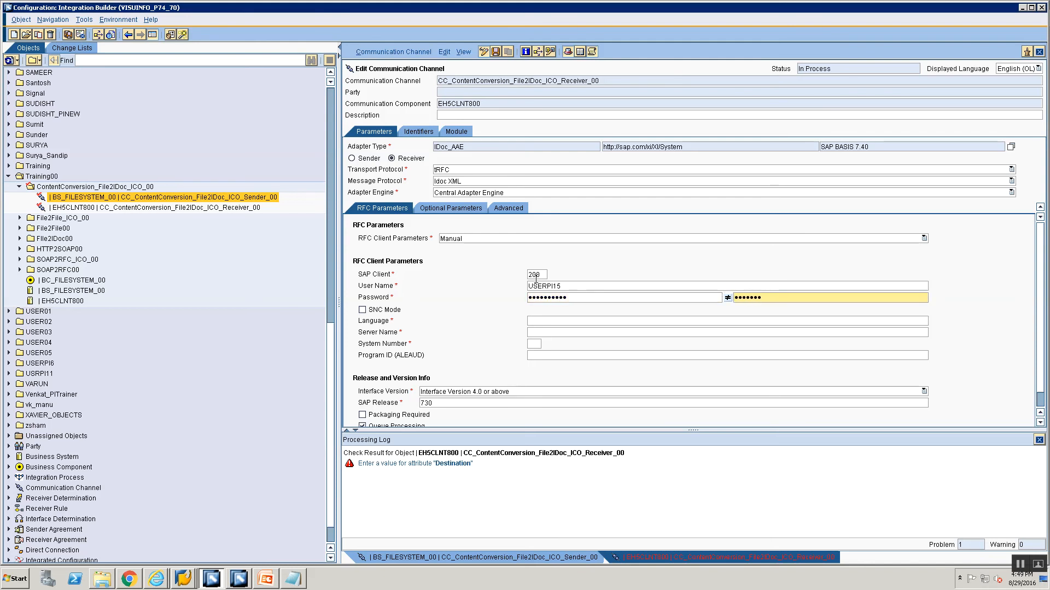
type("•••")
left_click(543, 322)
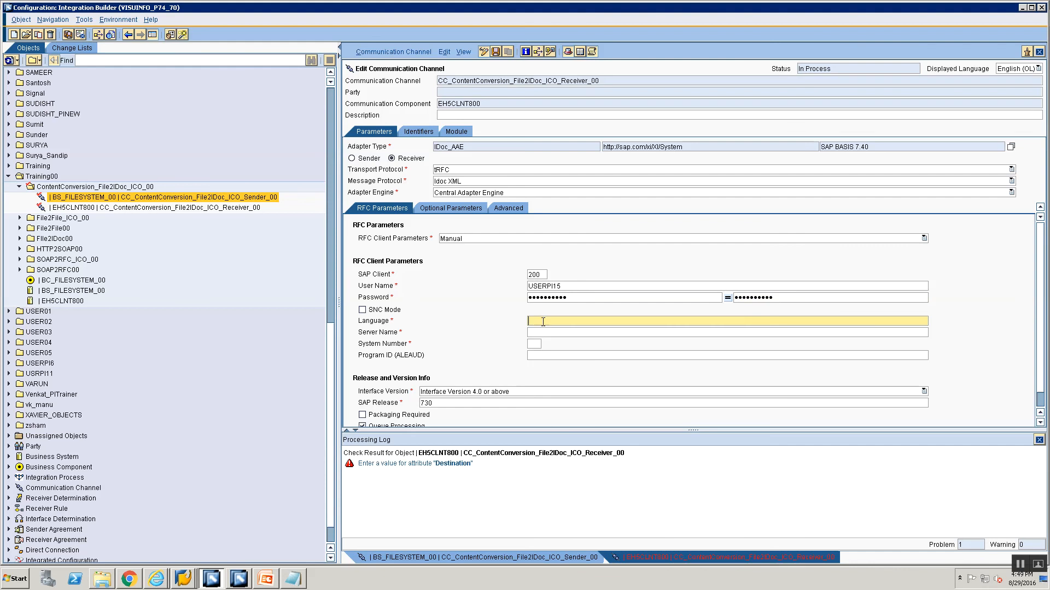
type("EN")
Step: Copy application server 192.168.0.193 from the ECC test system's SAP Logon entry properties into the channel's Server Name
left_click(543, 332)
left_click(183, 578)
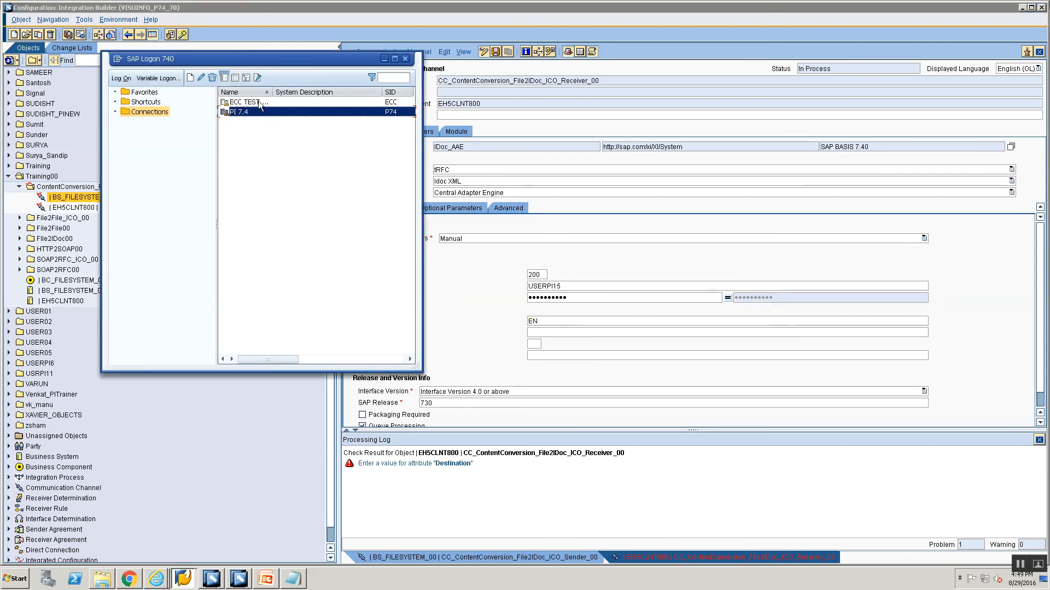
right_click(261, 104)
left_click(293, 160)
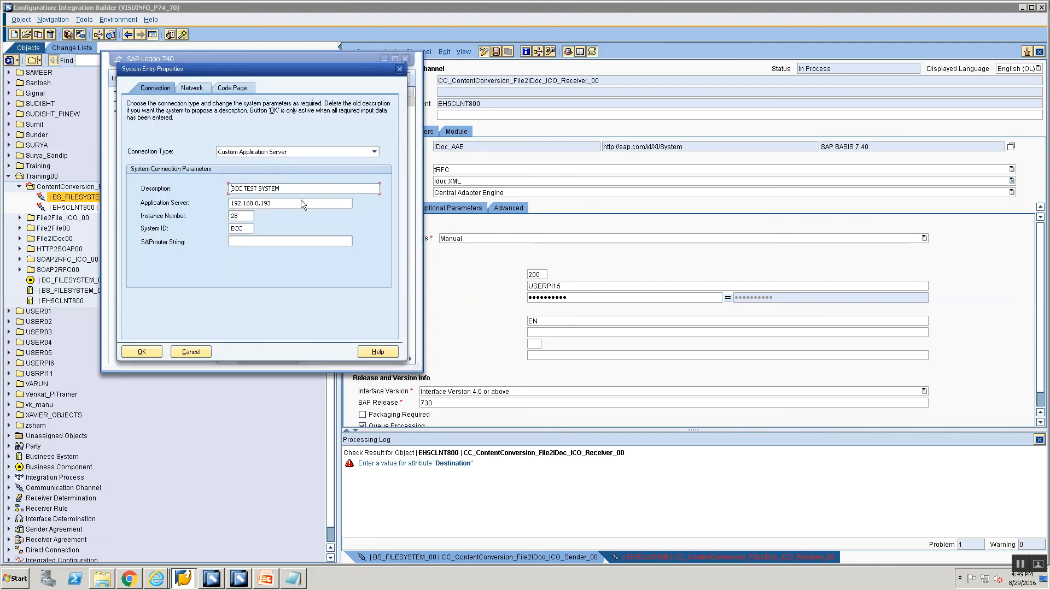
double_click(287, 206)
key("ctrl+c")
left_click(548, 332)
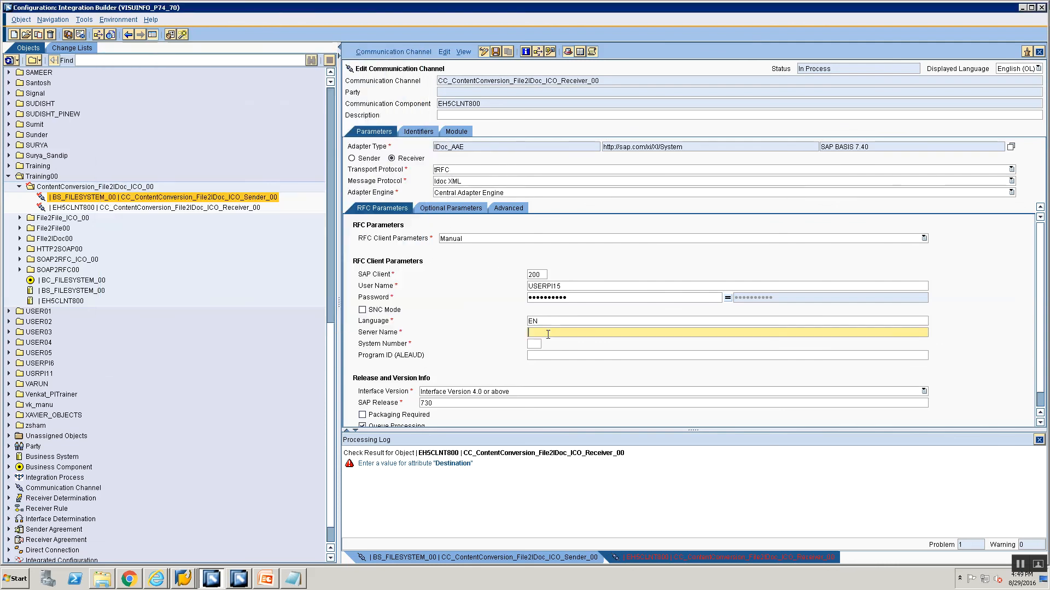
key("ctrl+v")
Step: Check the instance number in the SAP Logon entry and set the receiver channel's System Number to 28
key("alt+Tab")
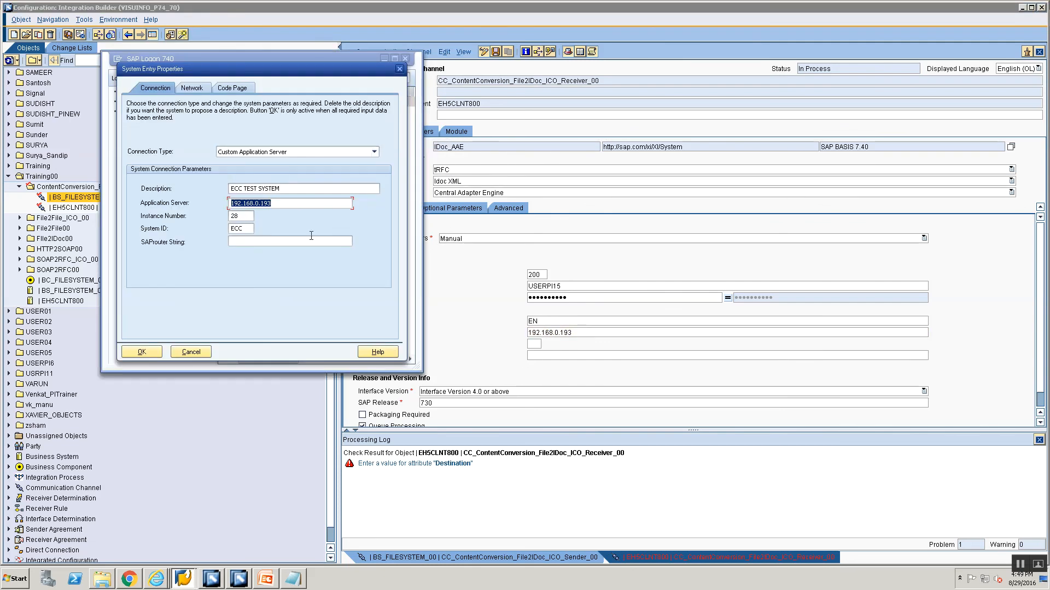
key("alt+Tab")
left_click(540, 342)
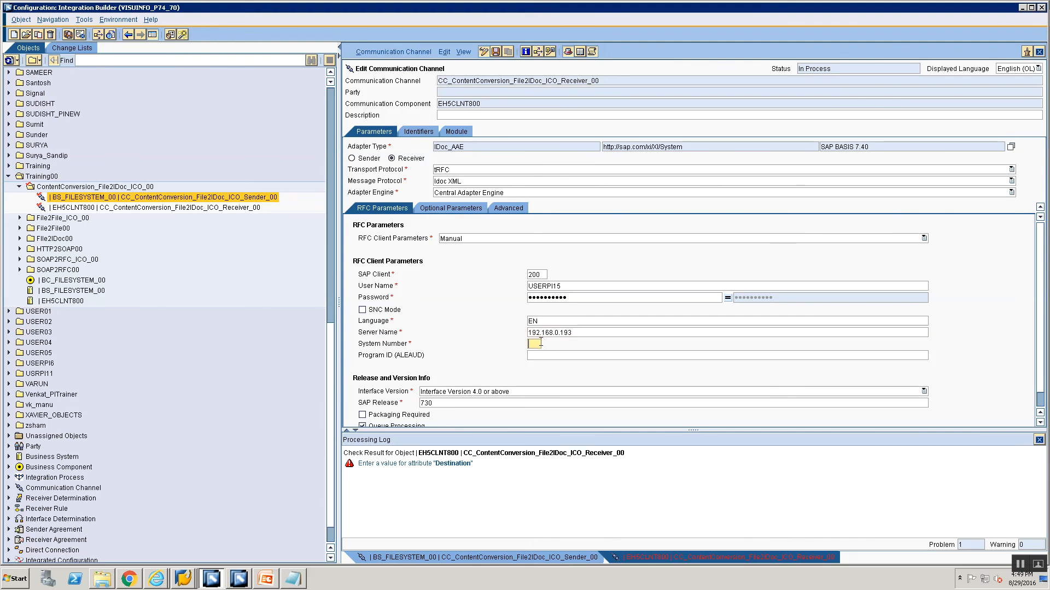
left_click(1038, 403)
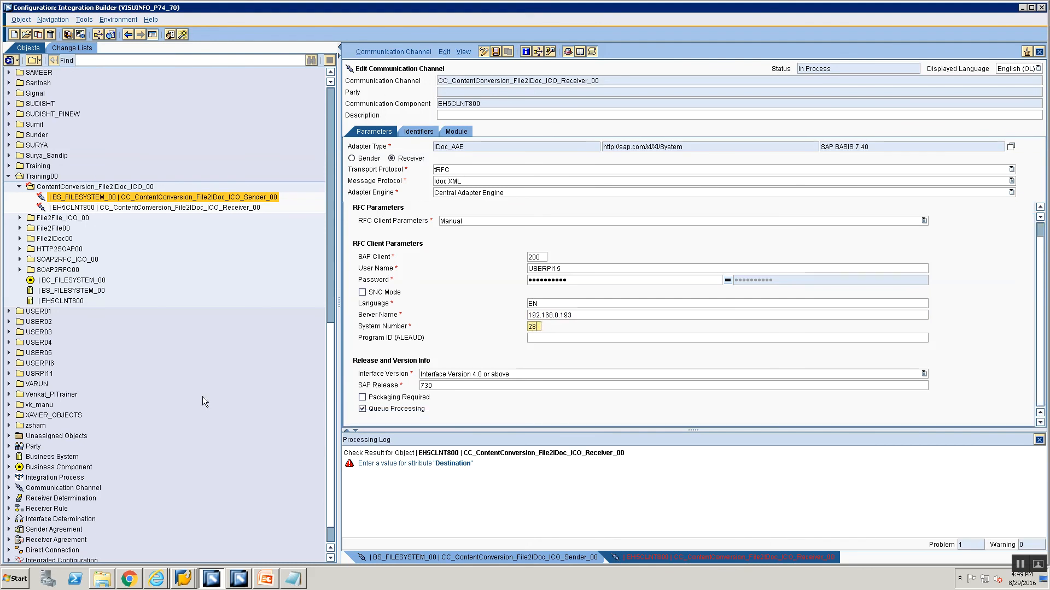
Step: Turn off Queue Processing and save the receiver channel, then review its optional metadata parameters
left_click(361, 410)
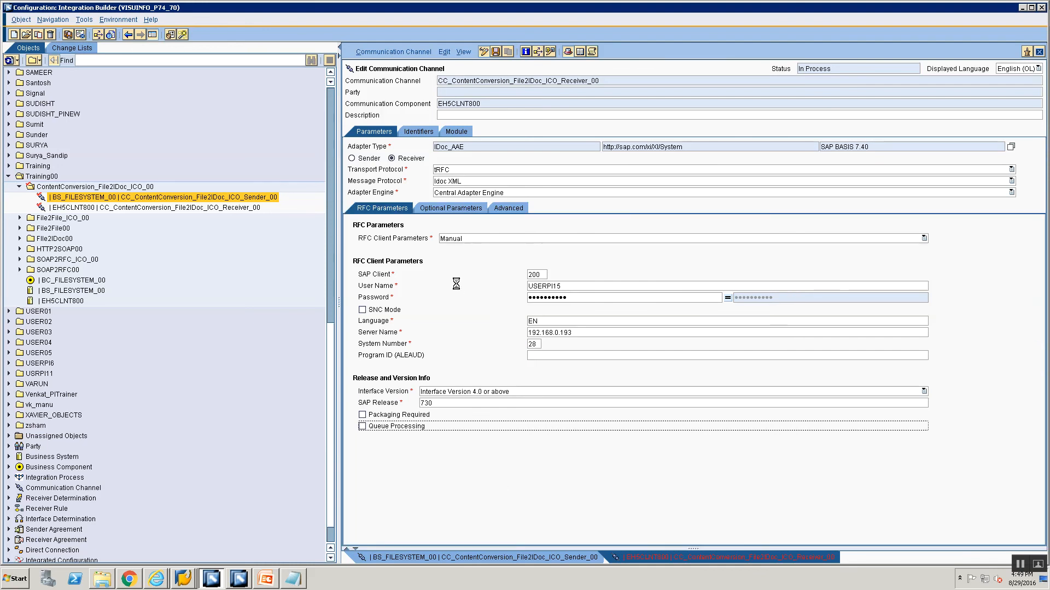
left_click(457, 207)
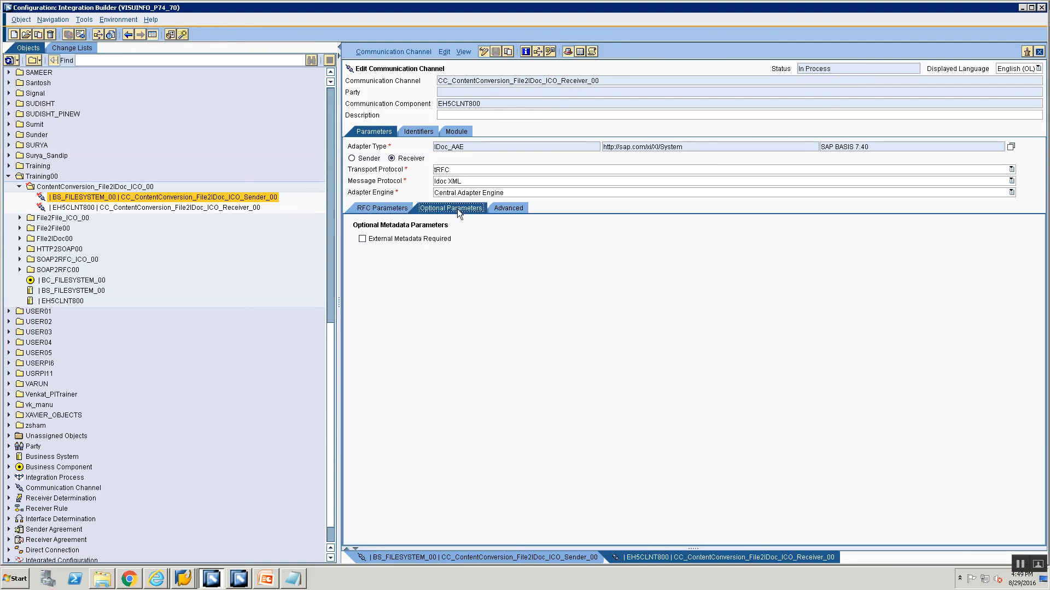
left_click(362, 207)
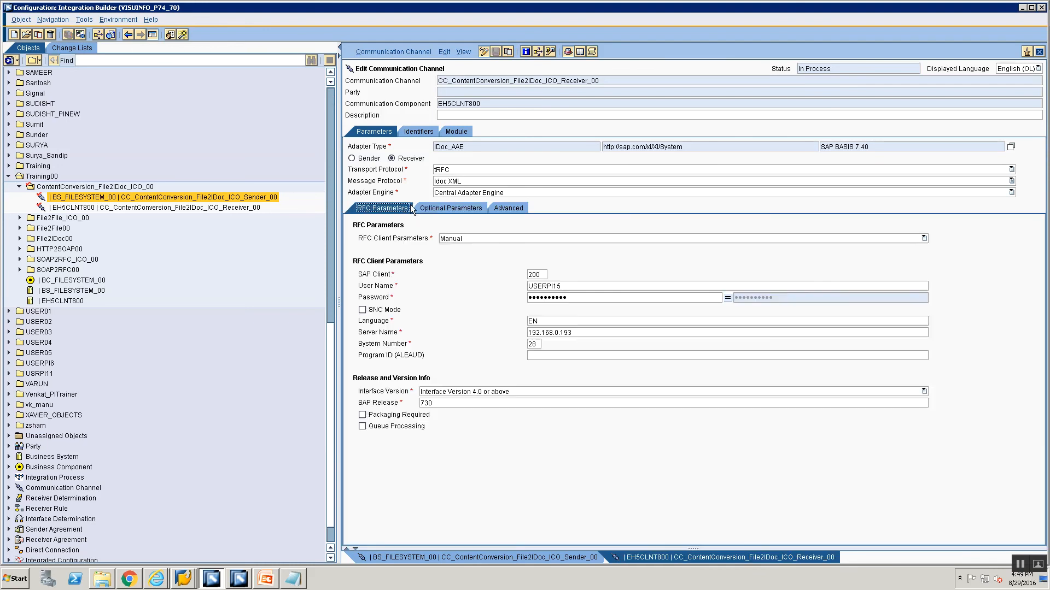
Step: Create an Integrated Configuration for sender BS_FILESYSTEM_00 with interface SIOA_ContentConversion_File2IDoc_ICO_Src_00 in the ContentConversion_File2IDoc_ICO_00 folder
right_click(99, 201)
left_click(102, 203)
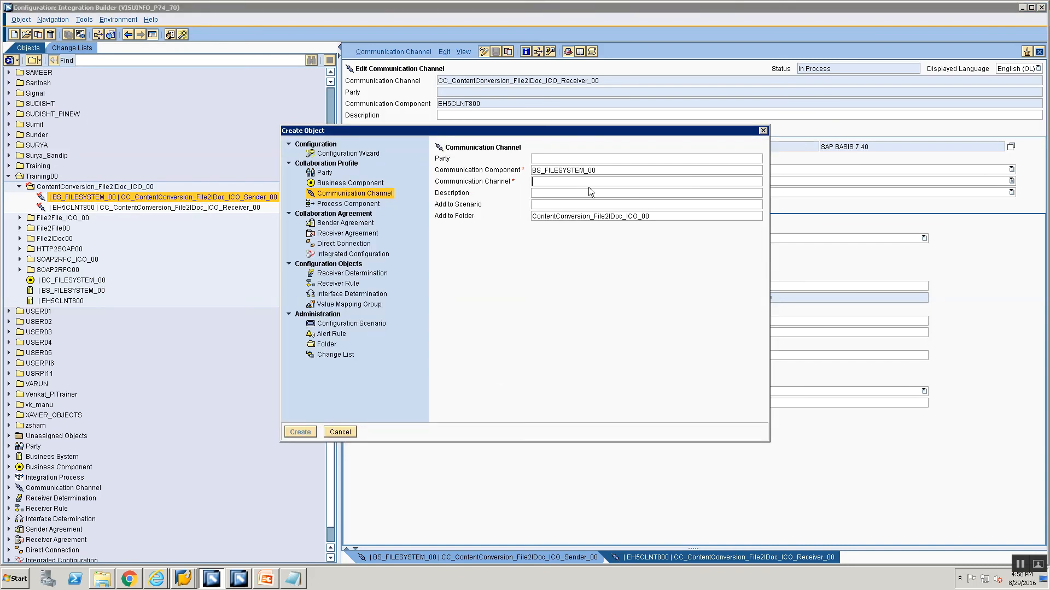
left_click(365, 254)
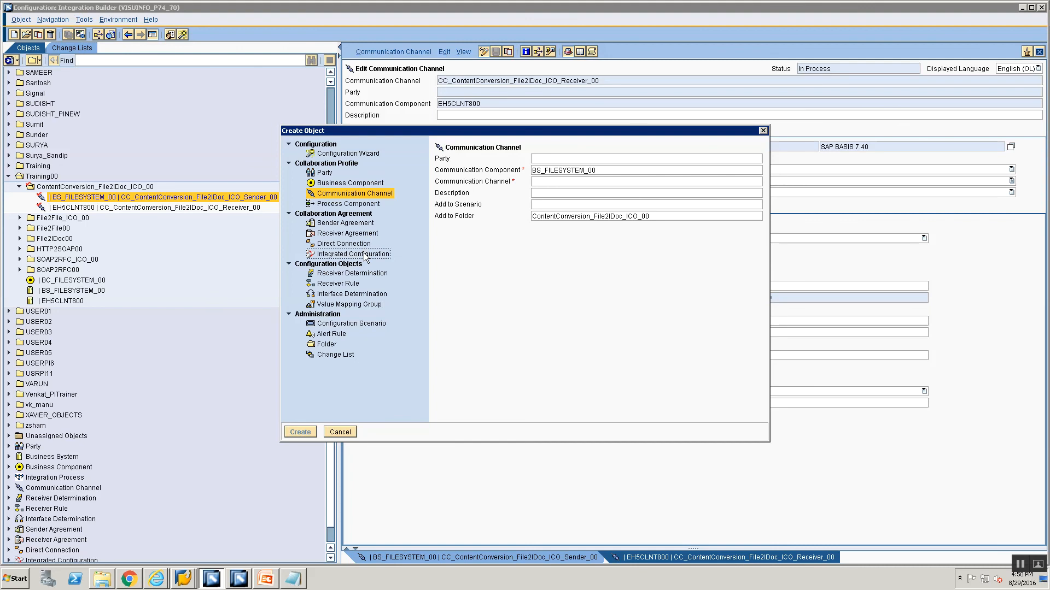
left_click(600, 187)
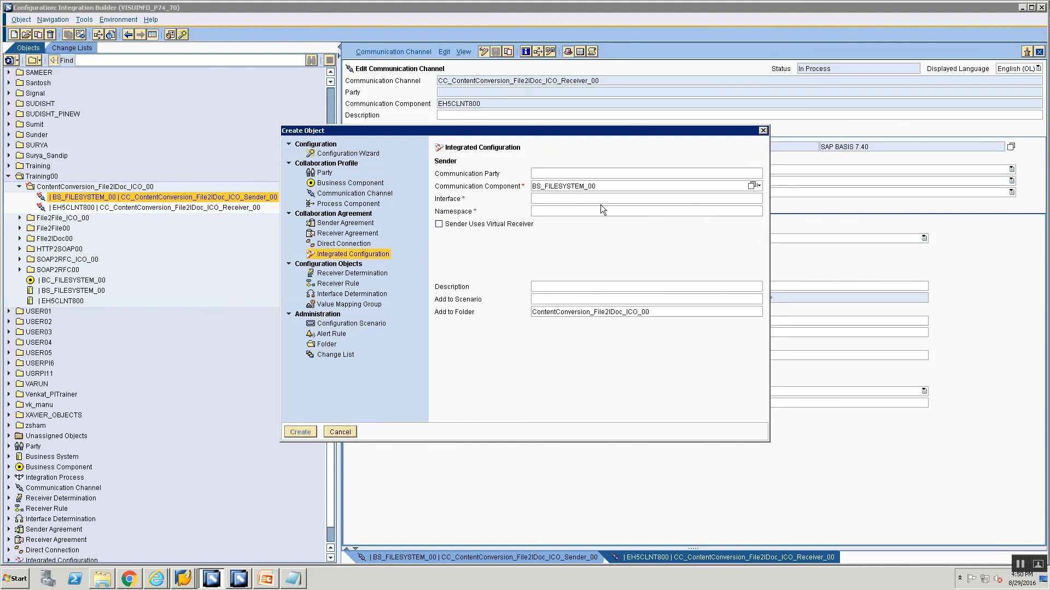
left_click(605, 200)
mouse_move(753, 207)
left_click(753, 197)
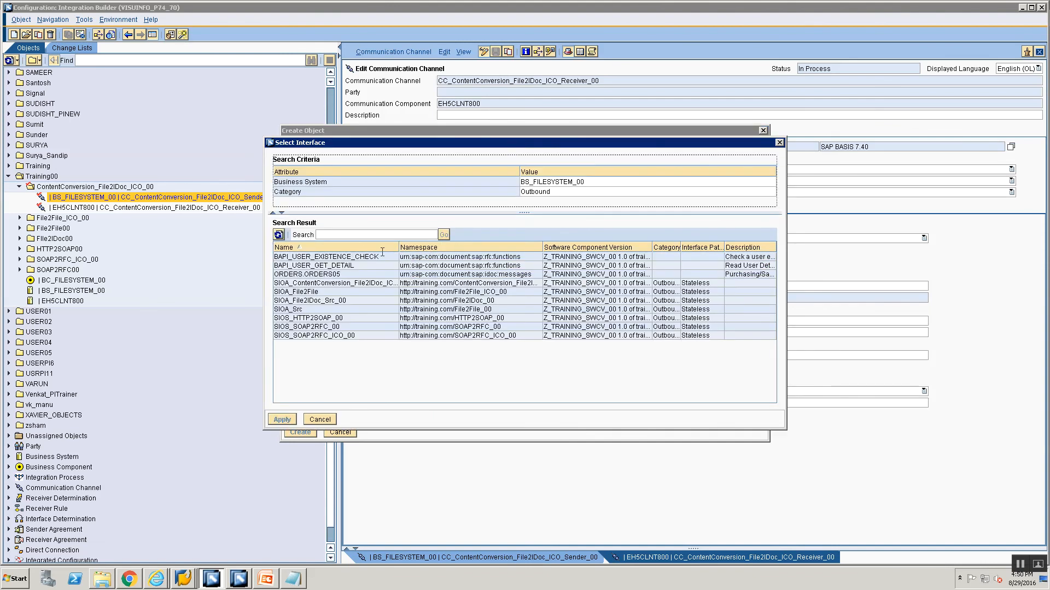
left_click(365, 283)
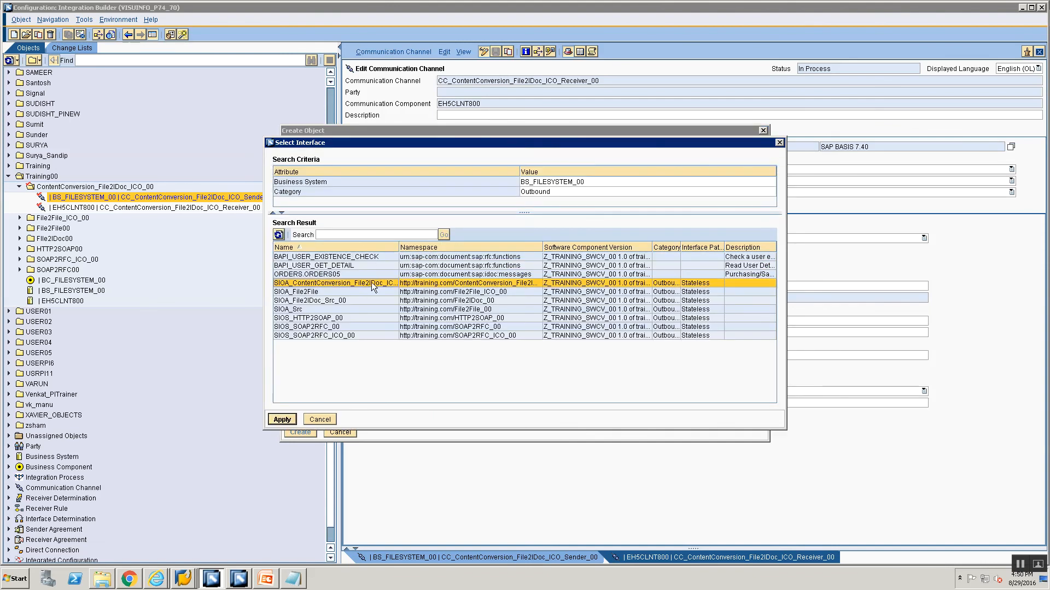
left_click(284, 420)
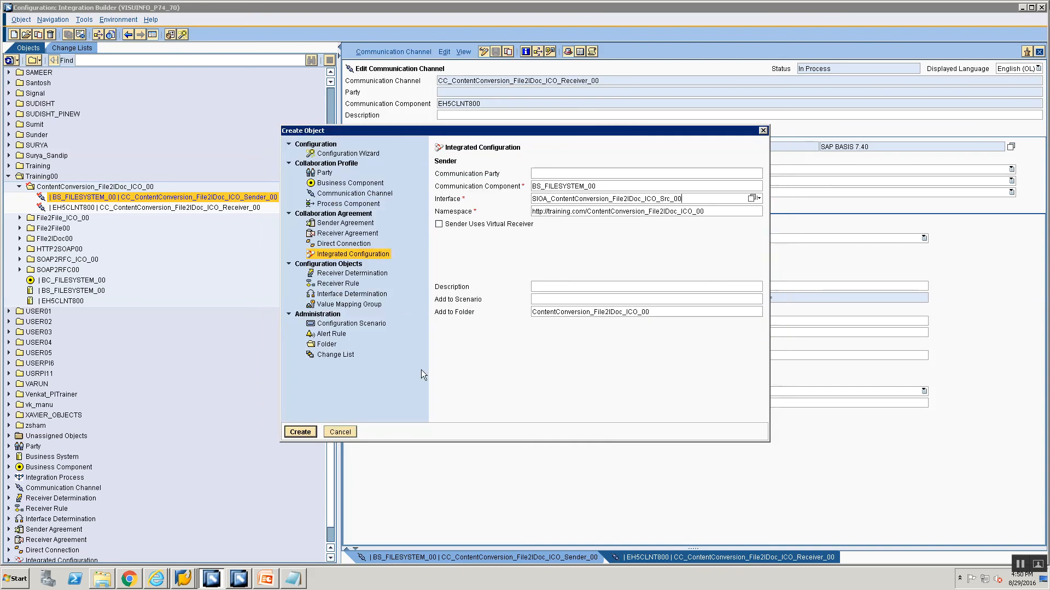
left_click(306, 432)
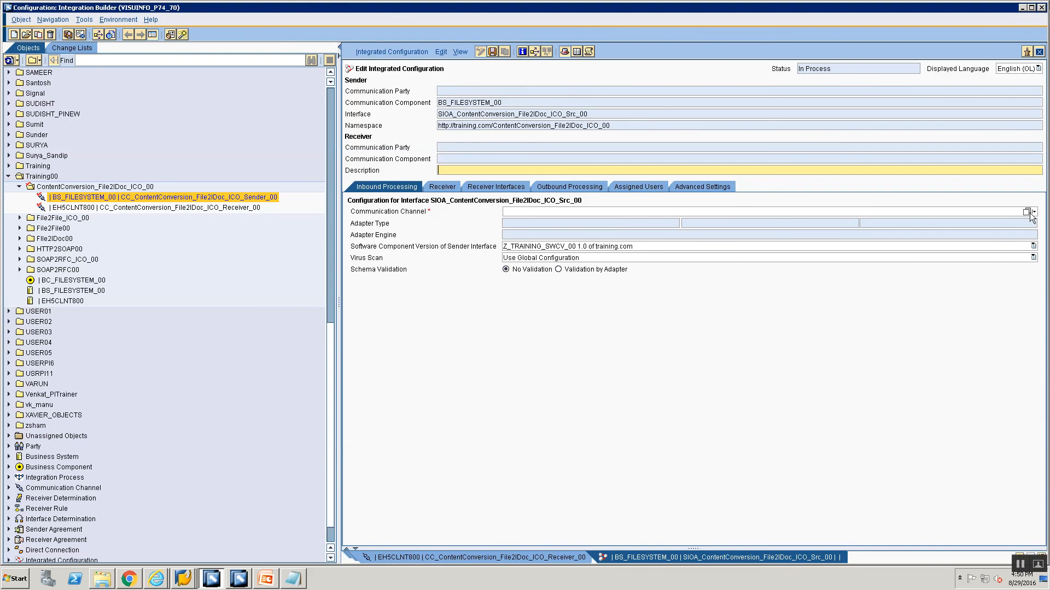
Step: Assign CC_ContentConversion_File2IDoc_ICO_Sender_00 as the communication channel for inbound processing
left_click(1028, 212)
left_click(511, 257)
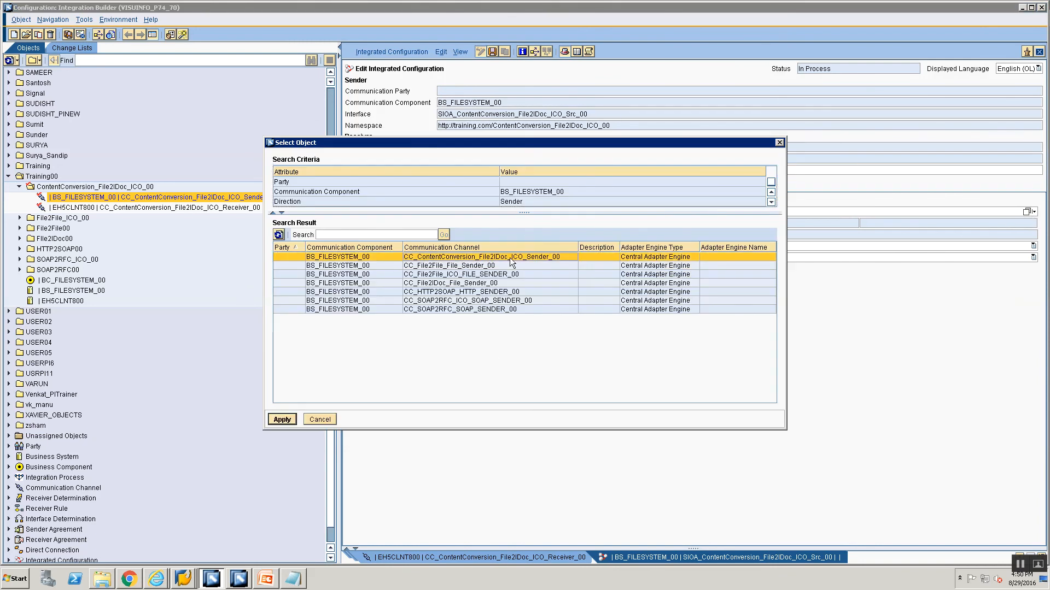
left_click(282, 420)
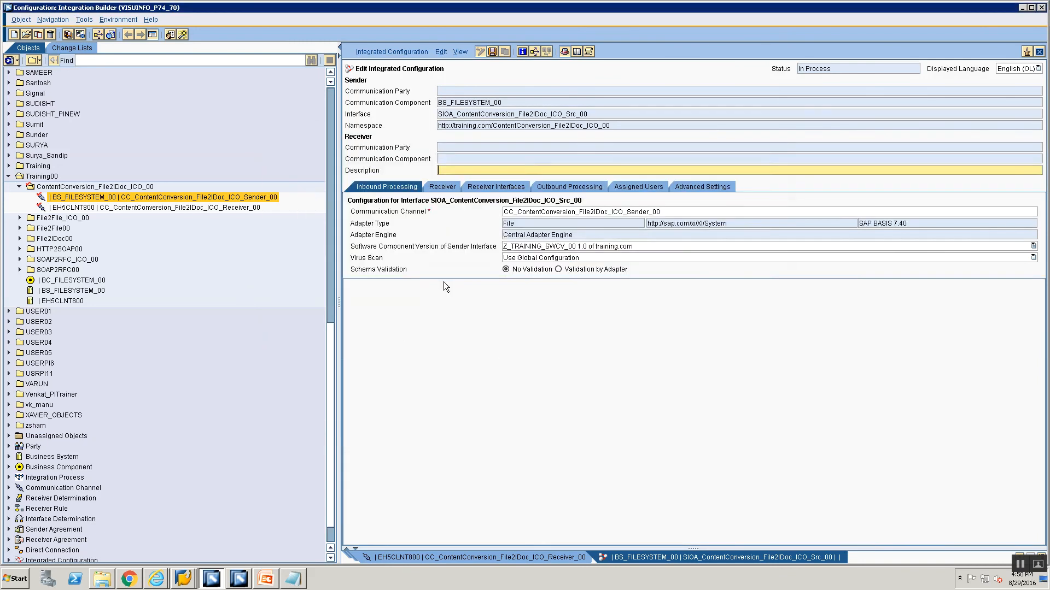
Step: Set EH5CLNT800 as the receiver communication component and save the integrated configuration
left_click(445, 186)
left_click(868, 260)
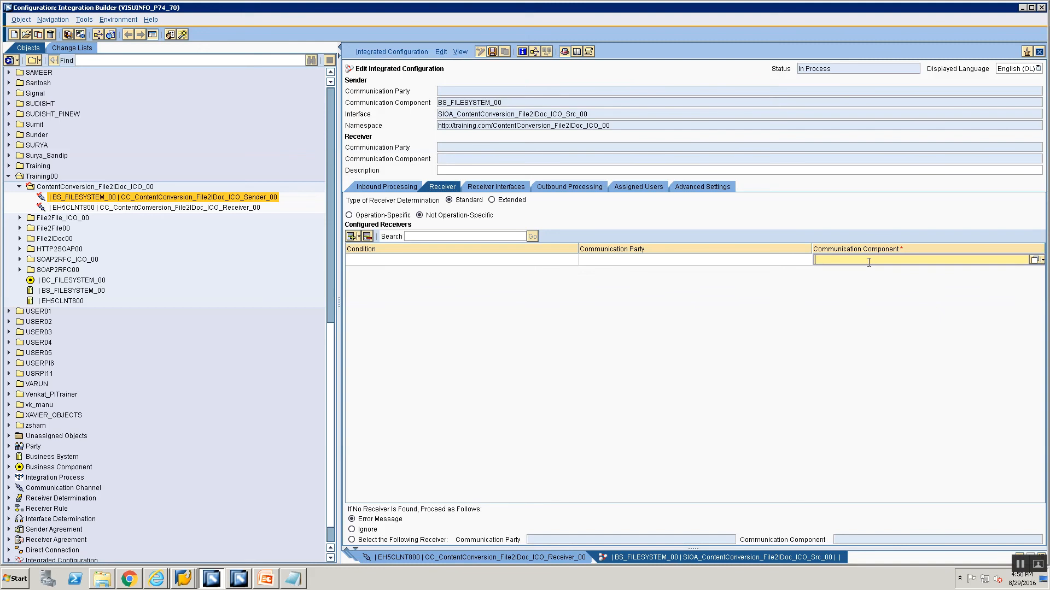
type("EH5CLNT800")
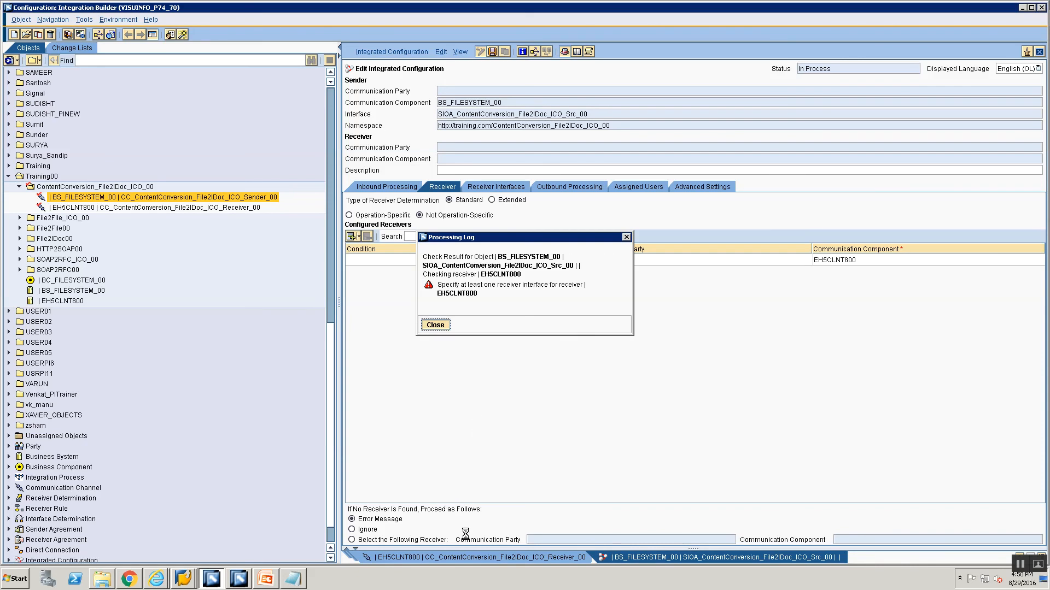
Step: Change the SAP Client to 800 in CC_ContentConversion_File2IDoc_ICO_Receiver_00 and save the channel
left_click(460, 555)
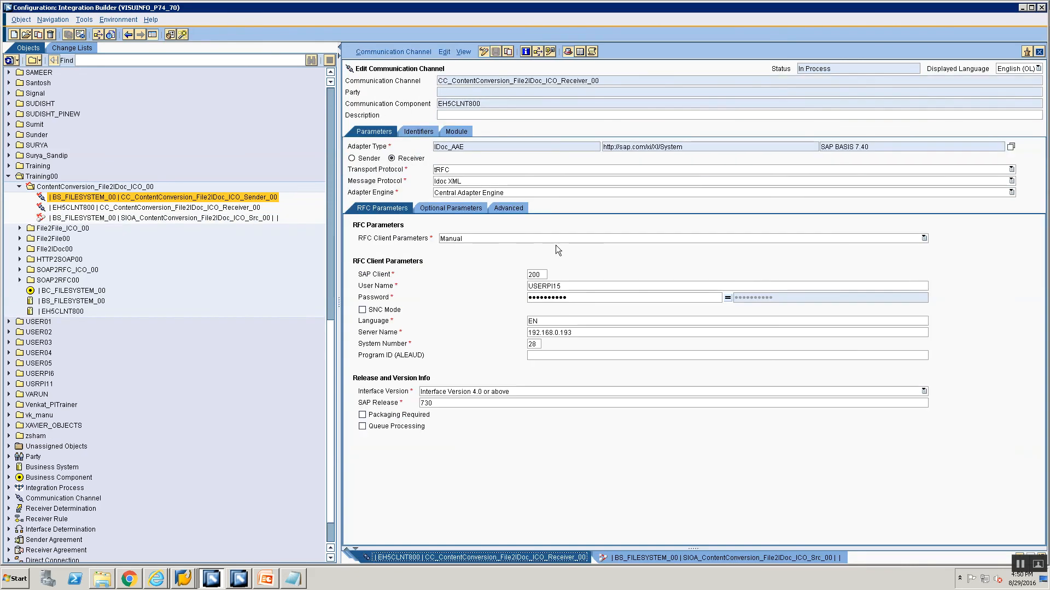
left_click(546, 275)
key("BackSpace")
key("BackSpace")
key("BackSpace")
type("800")
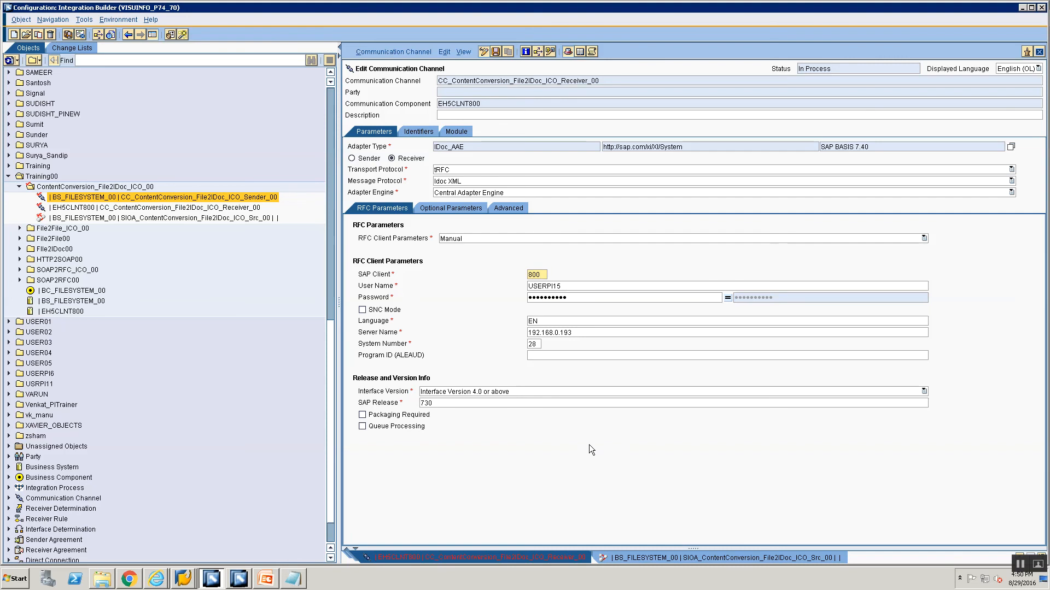
key("ctrl+s")
Step: Assign operation mapping OM_ContentConversion_File2IDoc_ICO_00 to receiver EH5CLNT800 in the integrated configuration's receiver interfaces
left_click(665, 558)
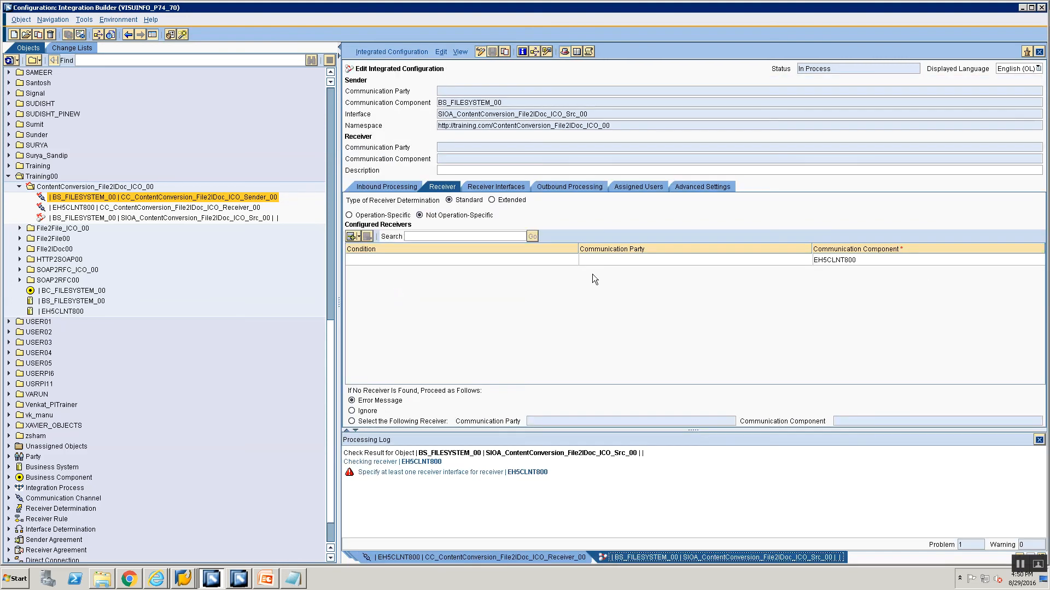
left_click(1039, 440)
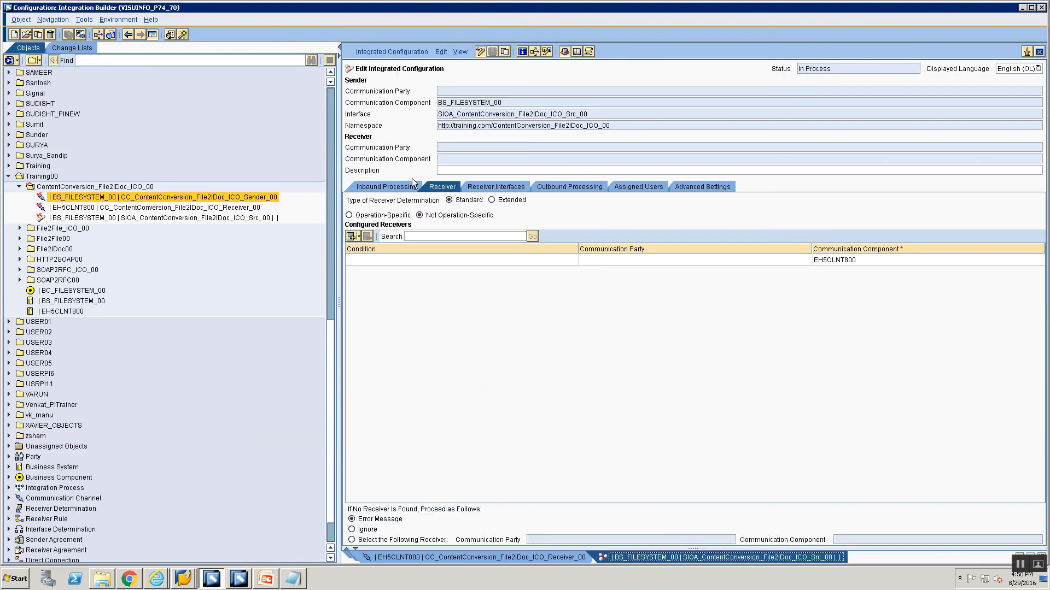
left_click(493, 187)
left_click(653, 349)
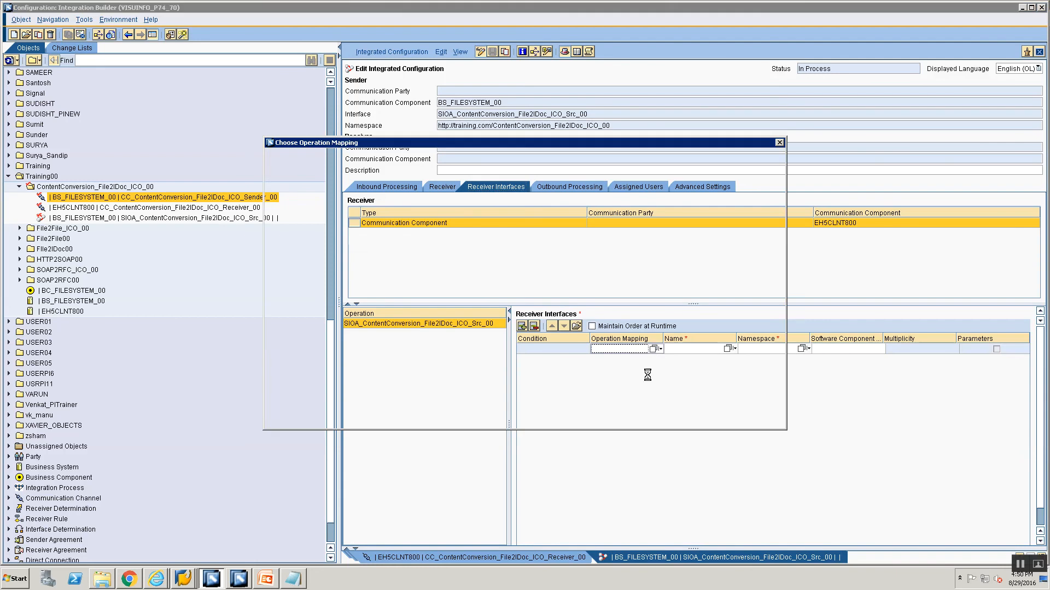
left_click(299, 256)
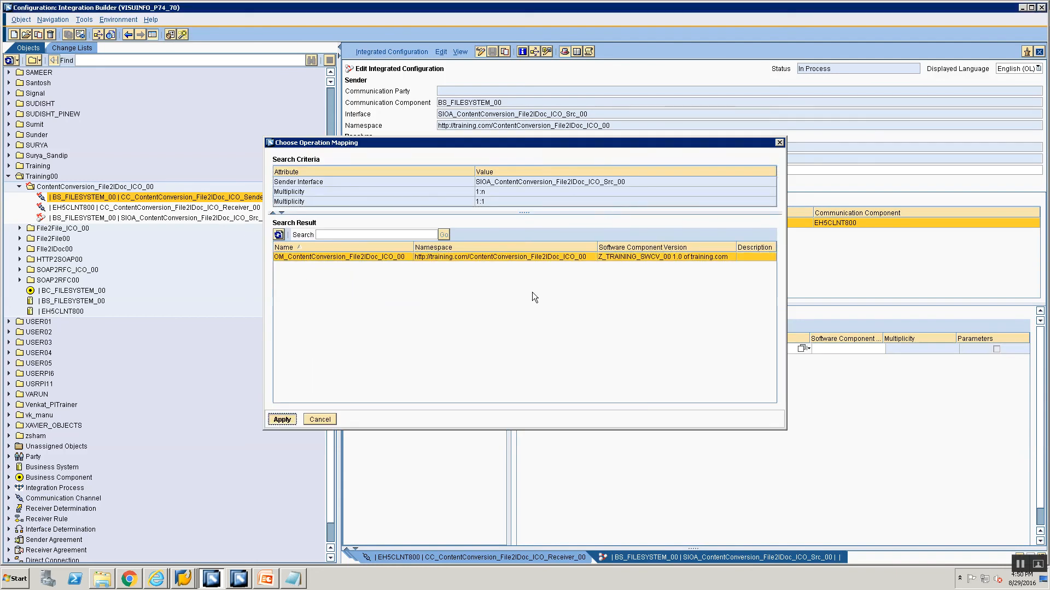
key("Return")
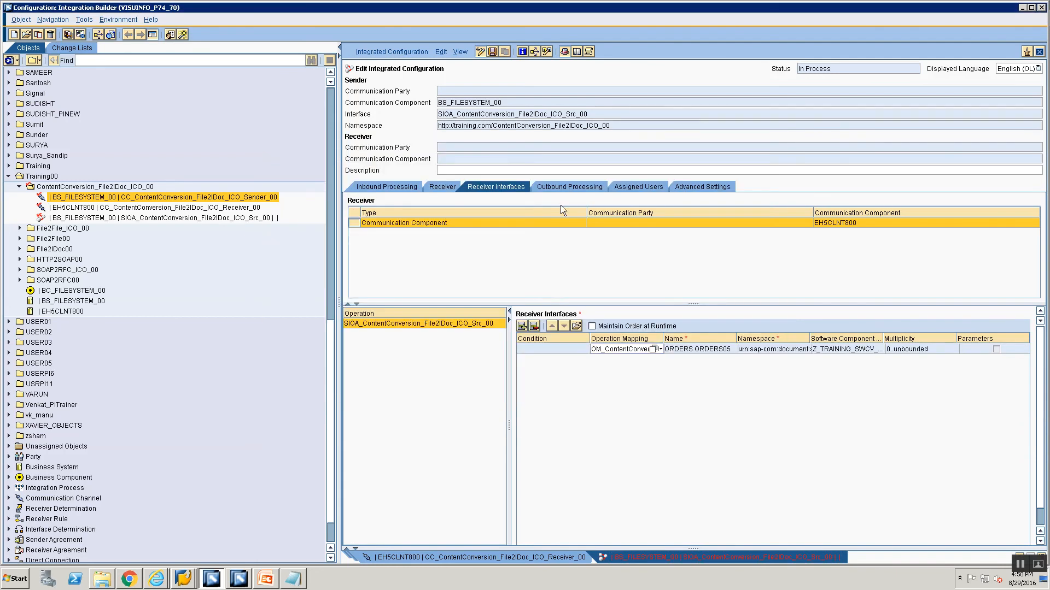
Step: Assign CC_ContentConversion_File2IDoc_ICO_Receiver_00 as the outbound processing channel and save the integrated configuration
left_click(585, 185)
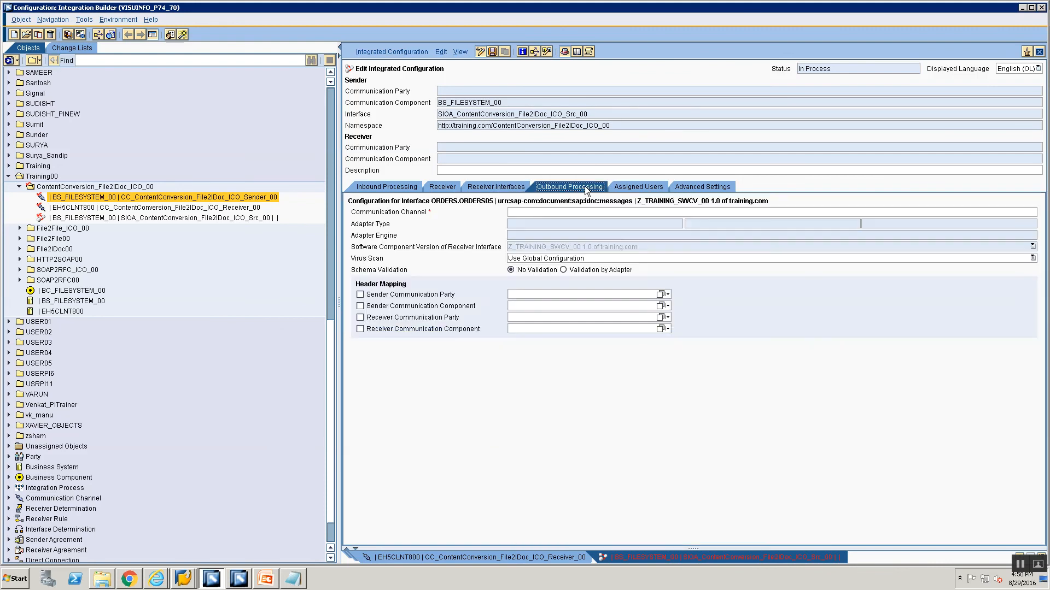
left_click(1026, 213)
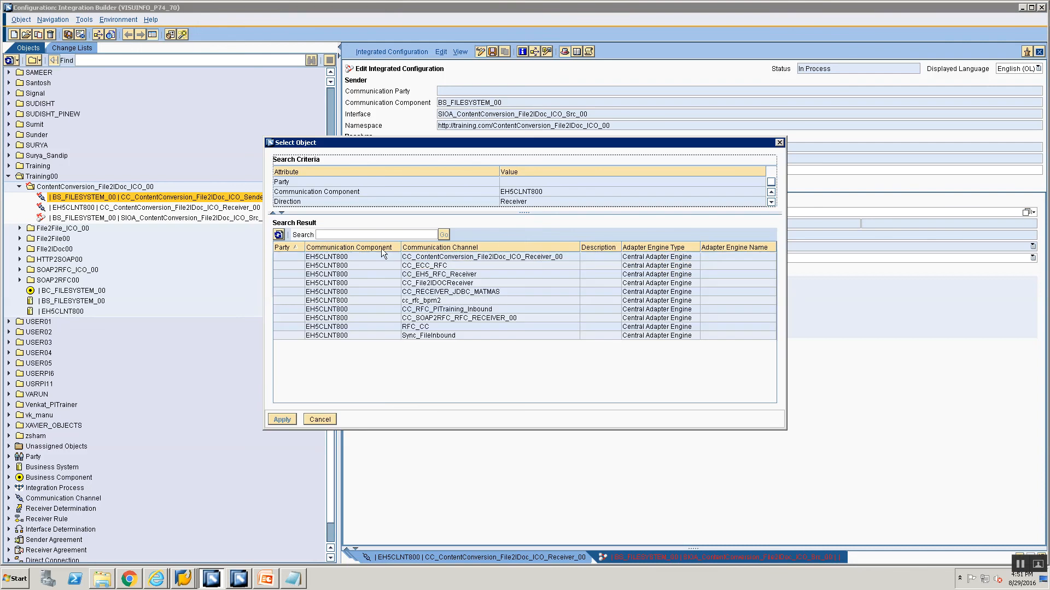
left_click(456, 257)
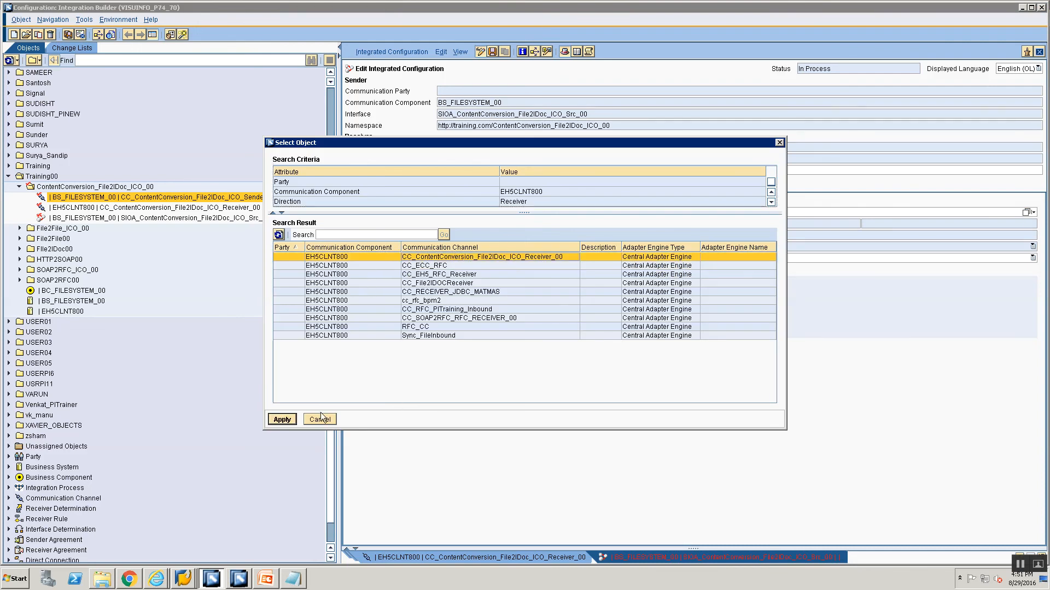
left_click(279, 419)
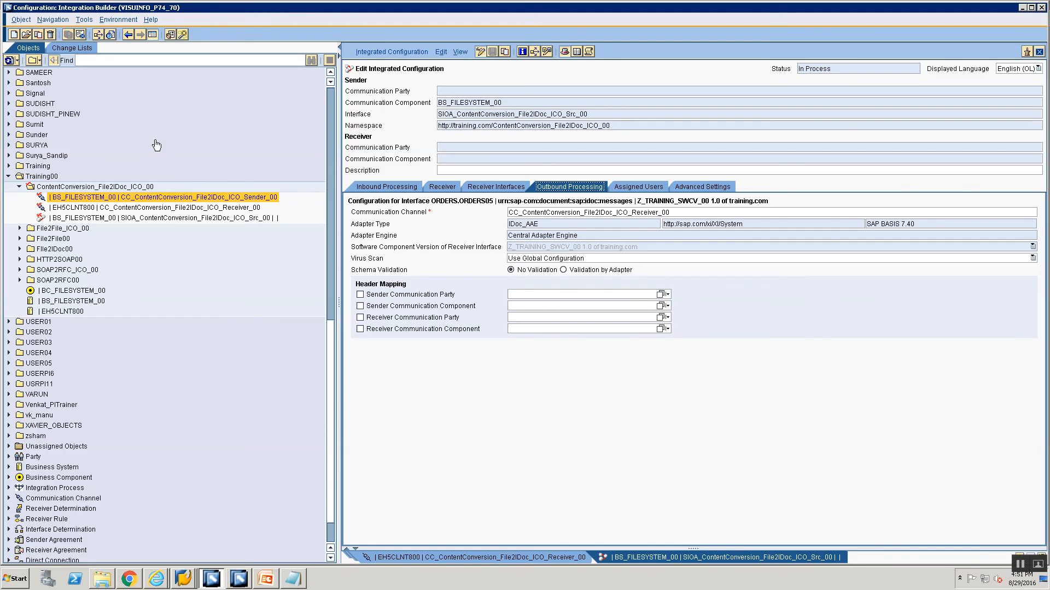
Step: Activate the open standard change list of the current user
left_click(85, 47)
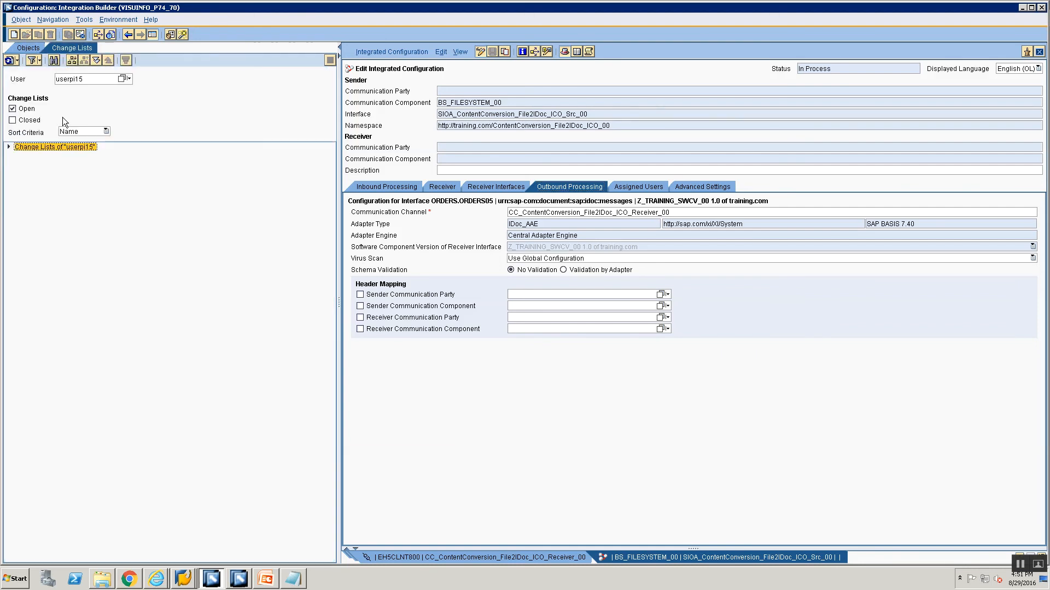
left_click(8, 146)
left_click(57, 157)
right_click(56, 157)
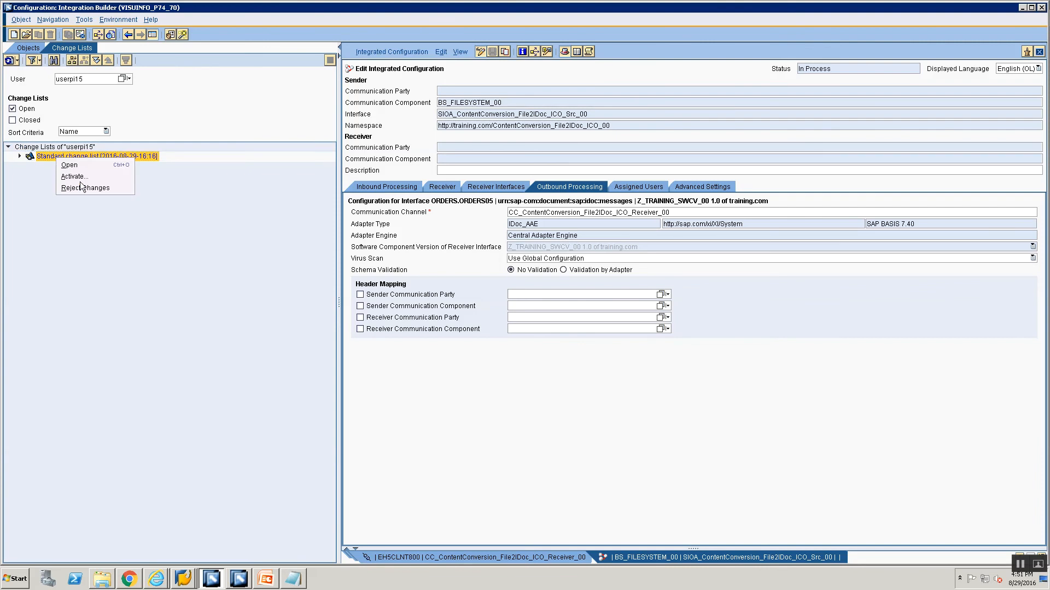
left_click(74, 176)
left_click(411, 395)
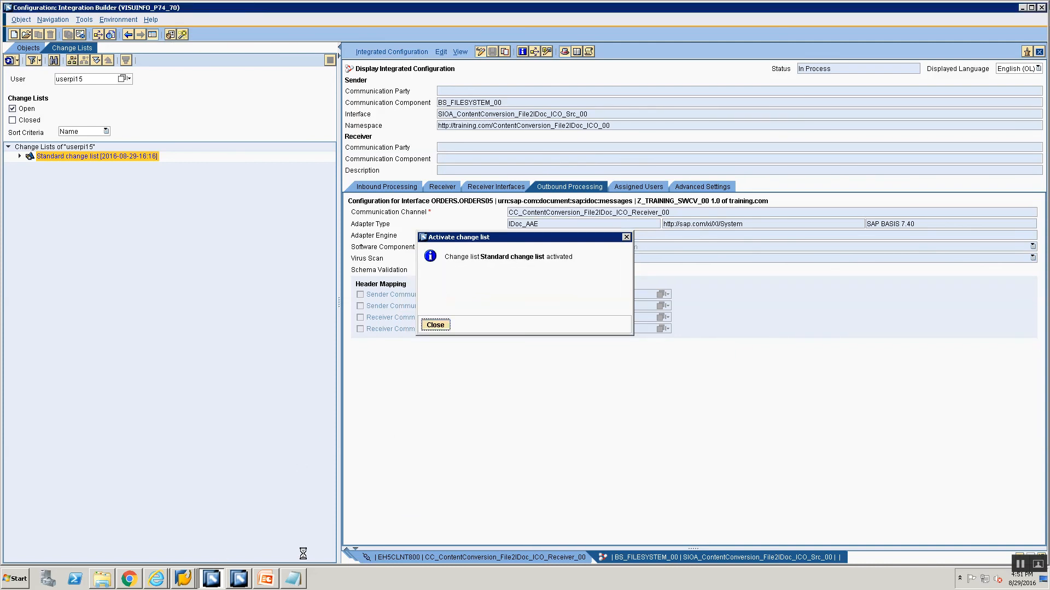
Step: Copy the six sample CSV lines from the PowerPoint input file slide into a new Notepad document
left_click(268, 578)
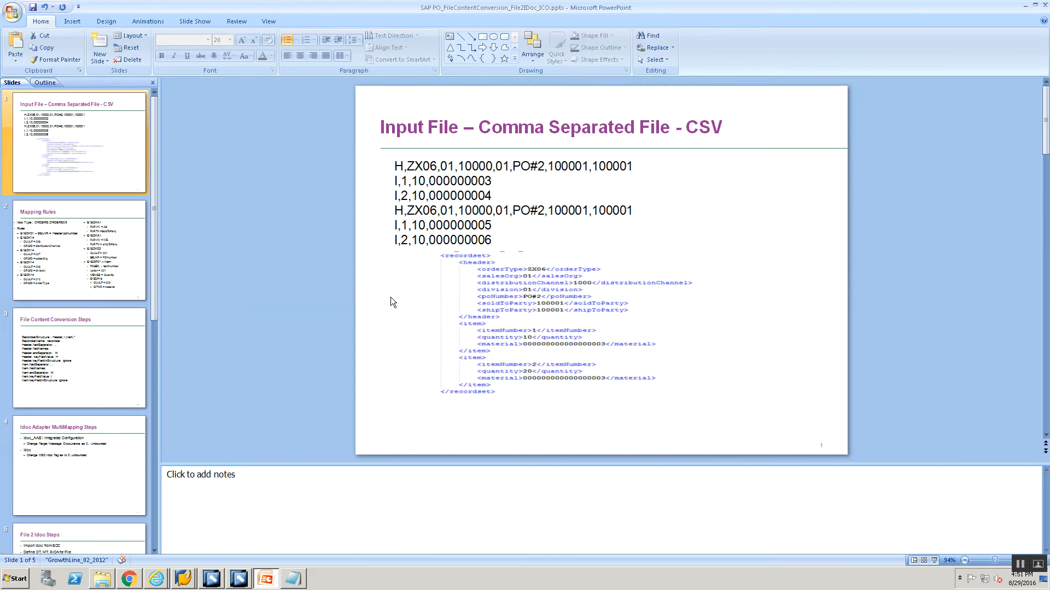
left_click(395, 166)
left_click_drag(396, 166, 509, 242)
key("ctrl+c")
left_click(293, 579)
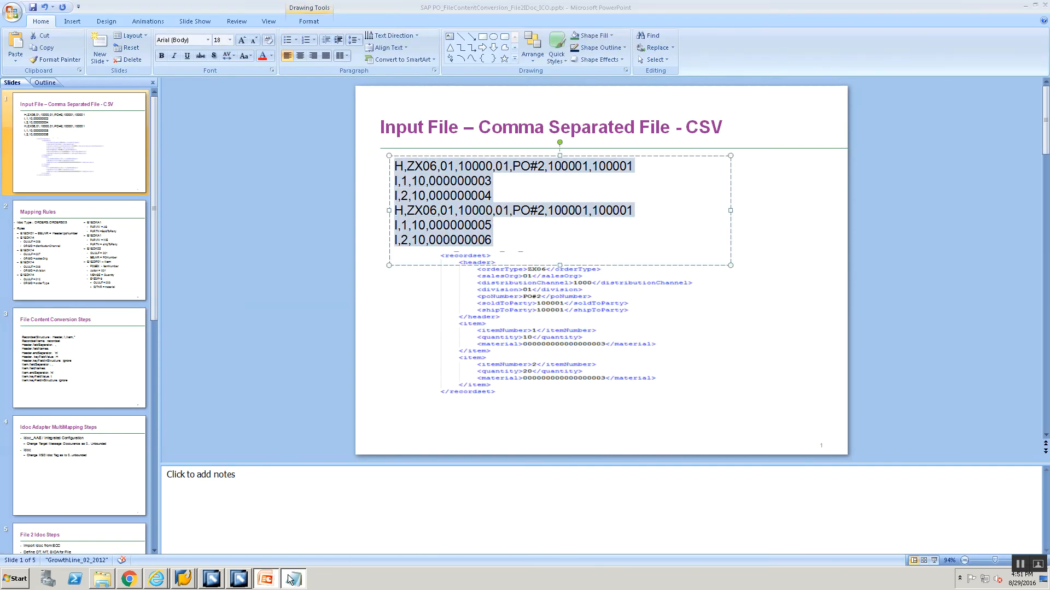
left_click(217, 270)
key("ctrl+n")
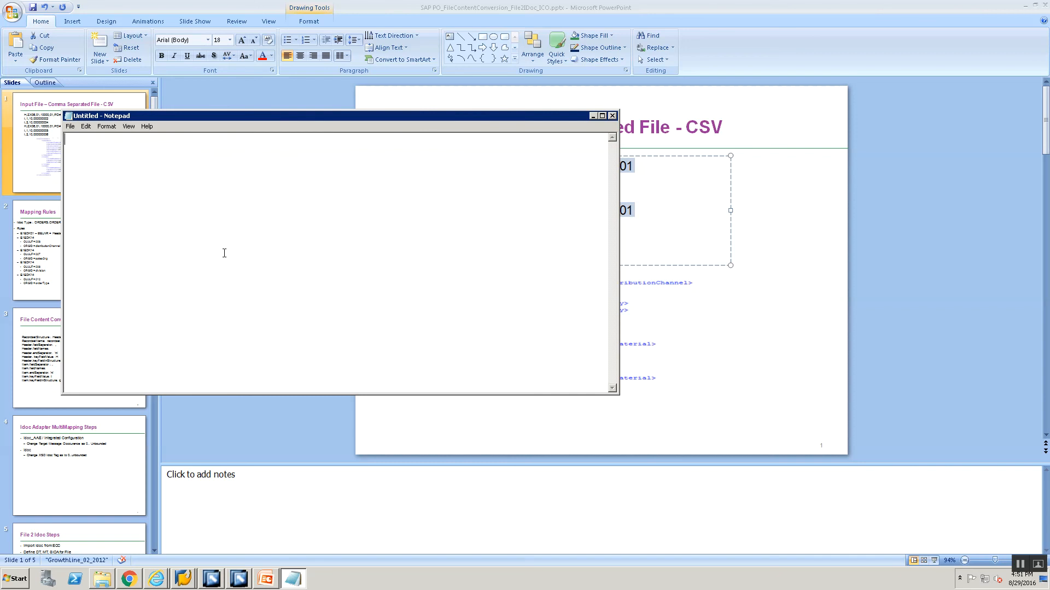
key("ctrl+v")
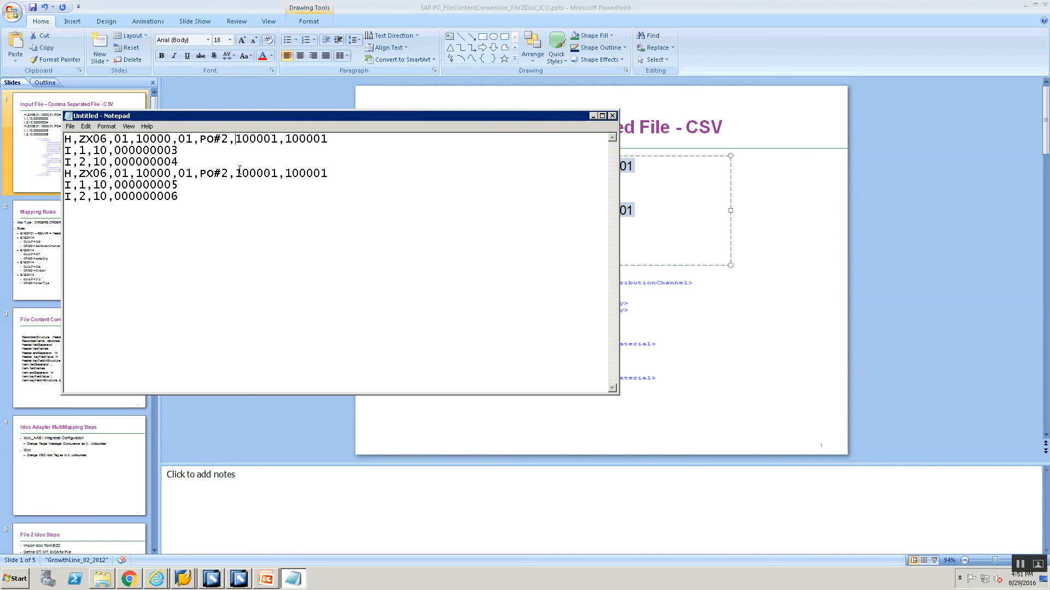
Step: In the second header line, replace the leading digit of both final numbers with 2 and the PO suffix with 3
key("Delete")
type("2")
key("BackSpace")
type("2")
key("Delete")
type("3")
Step: Start saving the document and open sender channel CC_ContentConversion_File2IDoc_ICO_Sender_00 from the integrated configuration's inbound processing to get its file name
key("ctrl+s")
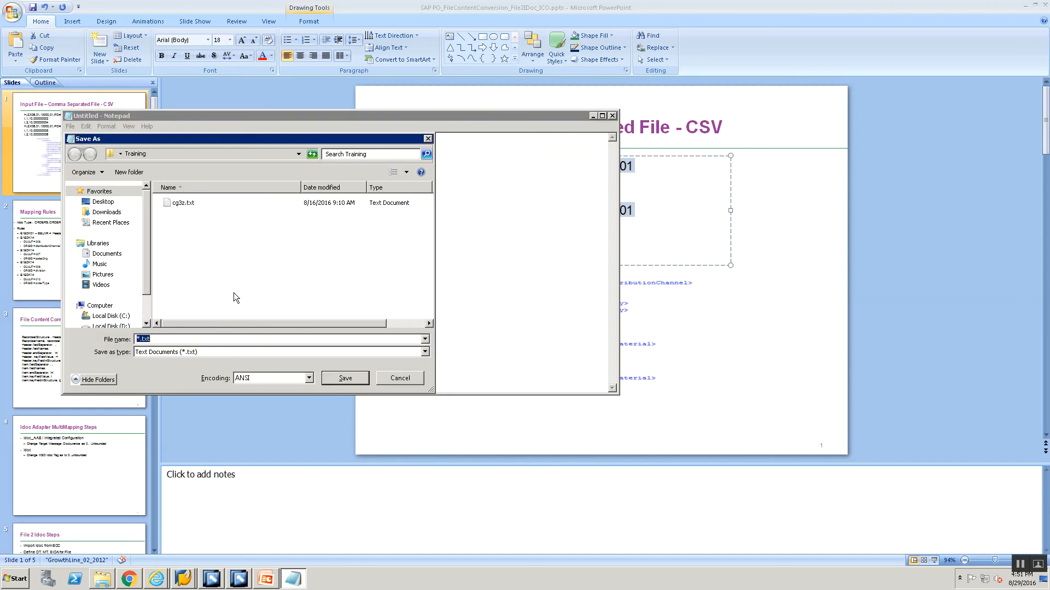
left_click(208, 583)
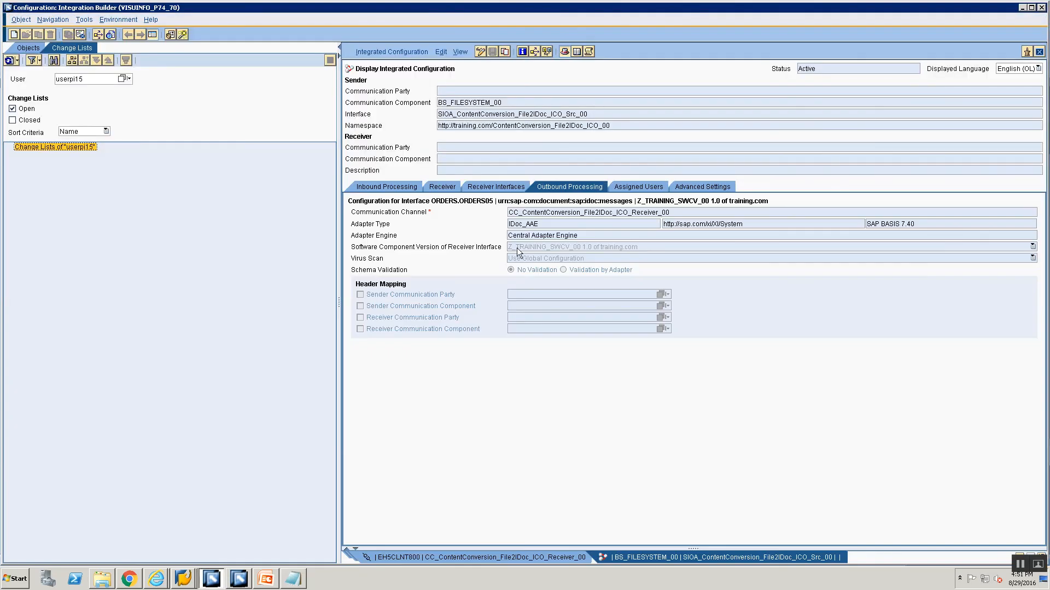
left_click(396, 188)
left_click(527, 217)
left_click_drag(526, 215, 528, 207)
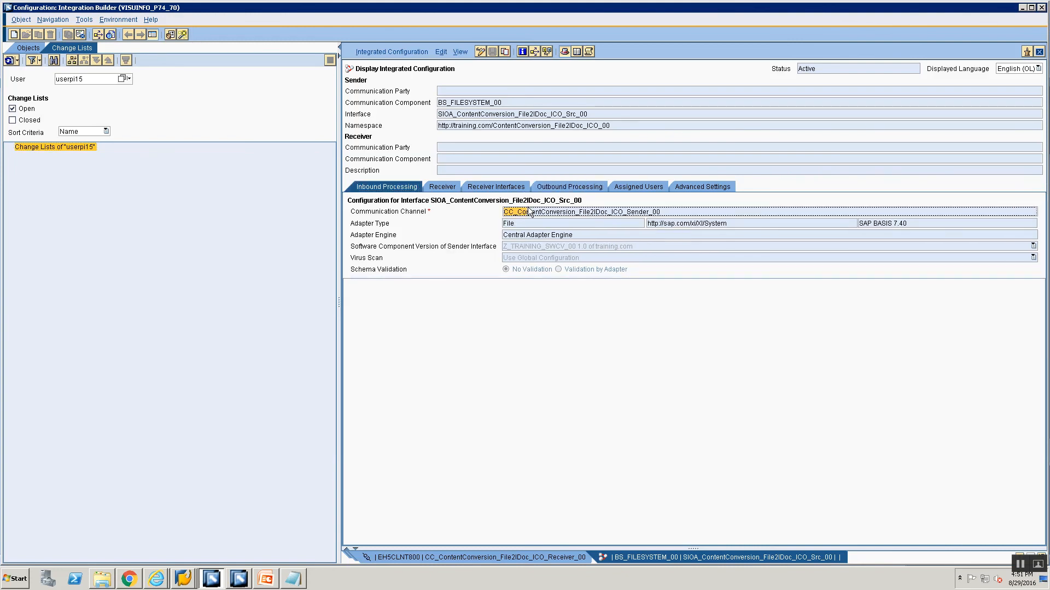
double_click(531, 213)
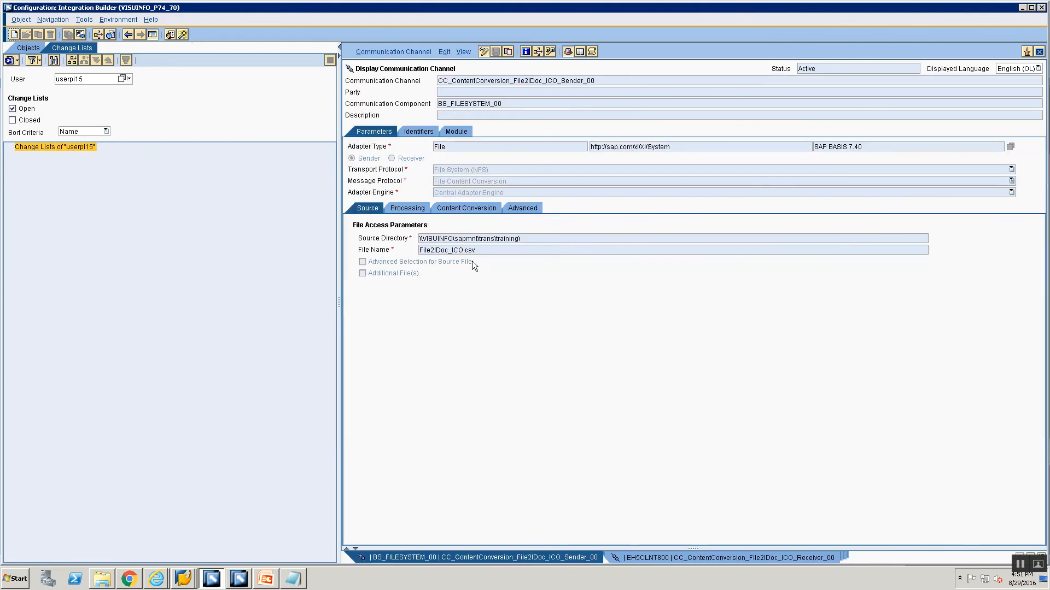
Step: Copy the file name File2IDoc_ICO.csv from the sender channel and save the Notepad document under it in the Training folder
left_click_drag(511, 249, 361, 206)
key("ctrl+c")
key("alt+Tab")
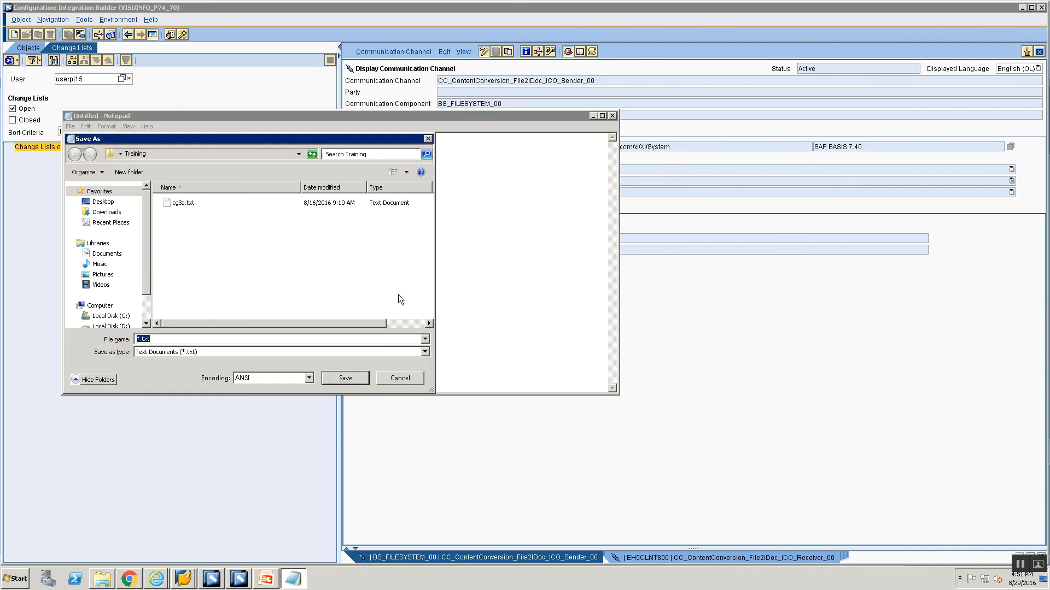
key("ctrl+v")
key("Return")
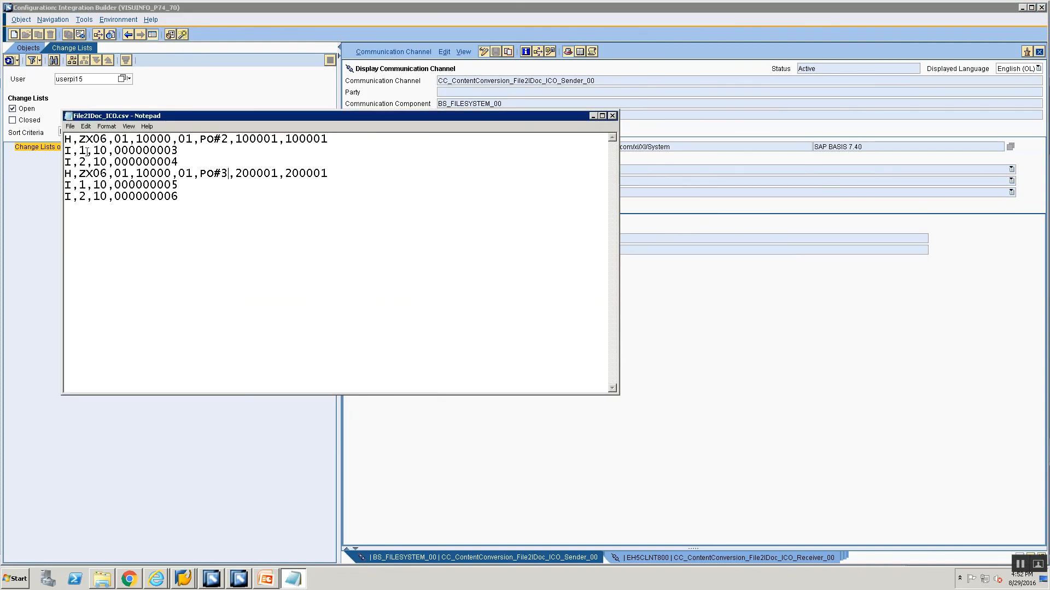
Step: Switch to SAP Logon and log on to ECC TEST SYSTEM client 800 with the suggested user and the account password
key("alt+Tab")
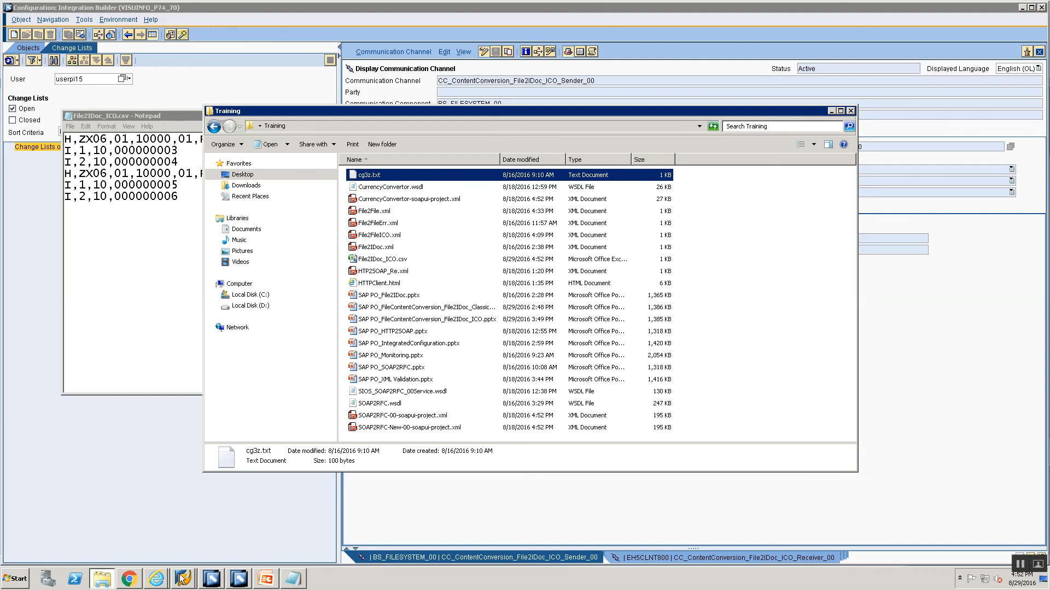
left_click(175, 541)
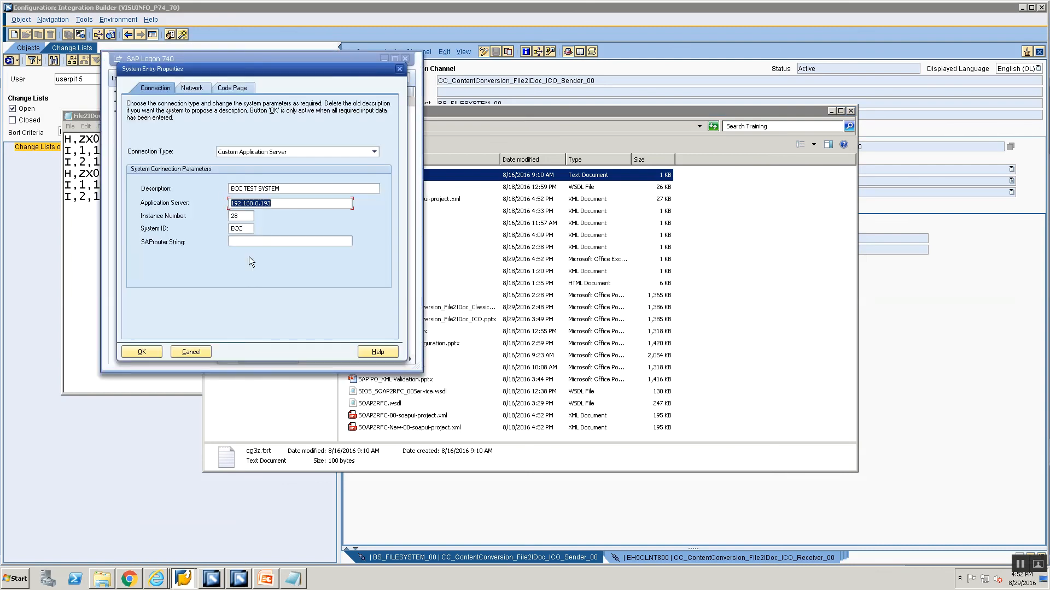
key("Escape")
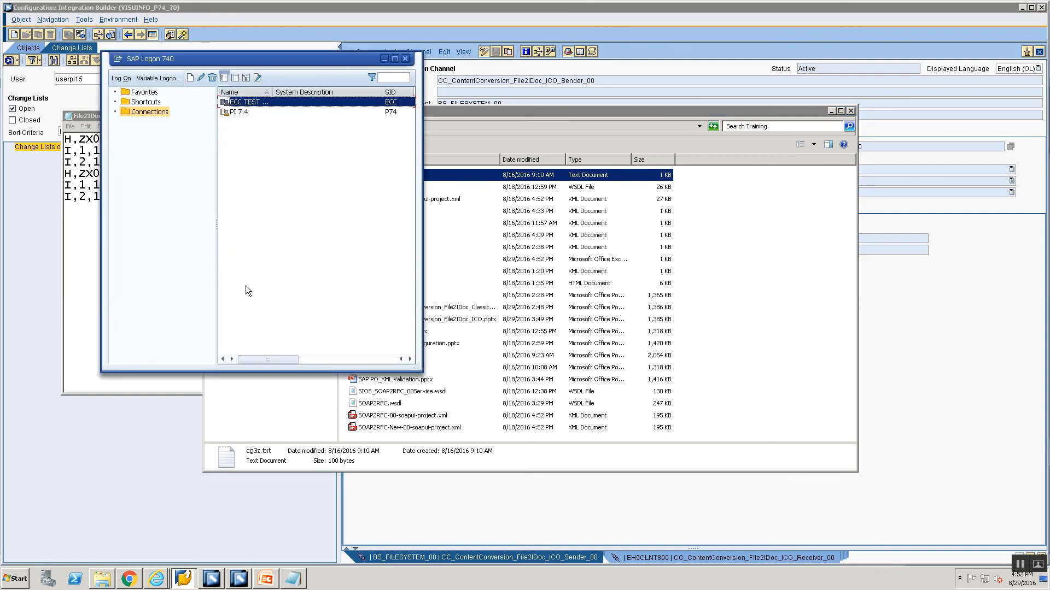
key("Return")
left_click(136, 264)
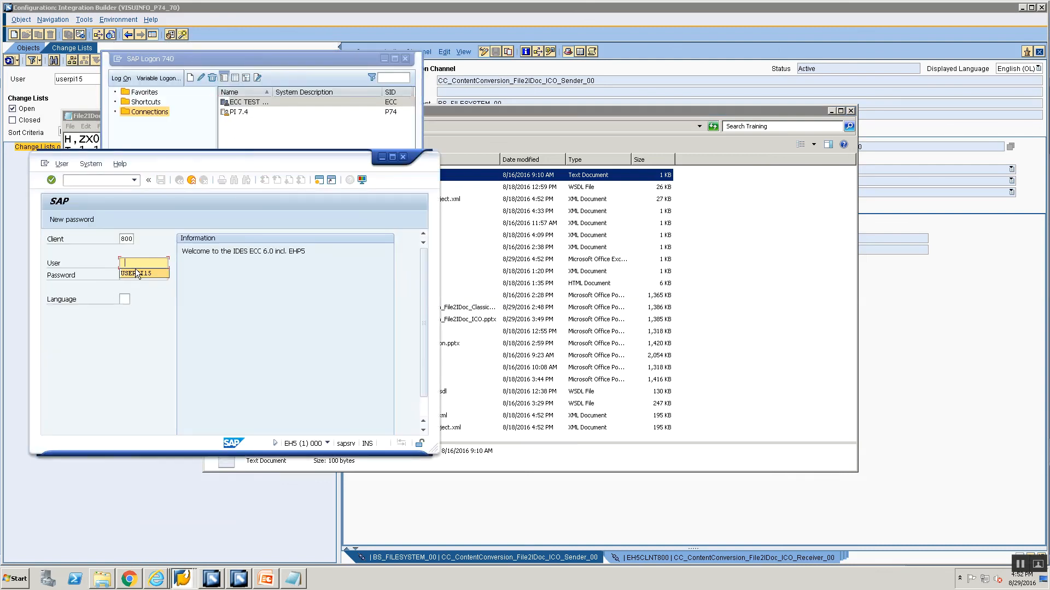
left_click(136, 273)
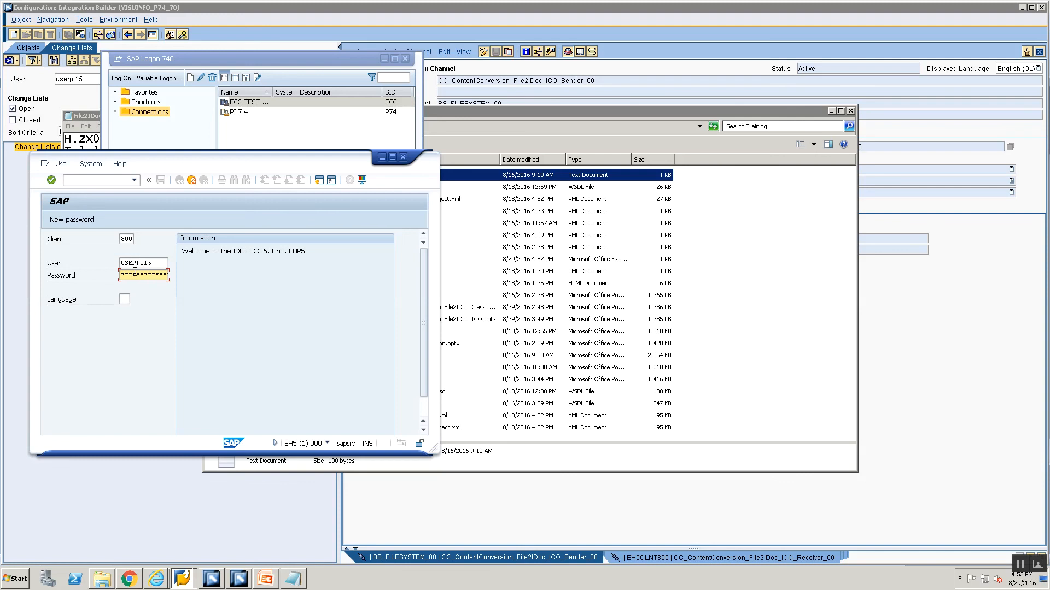
key("Return")
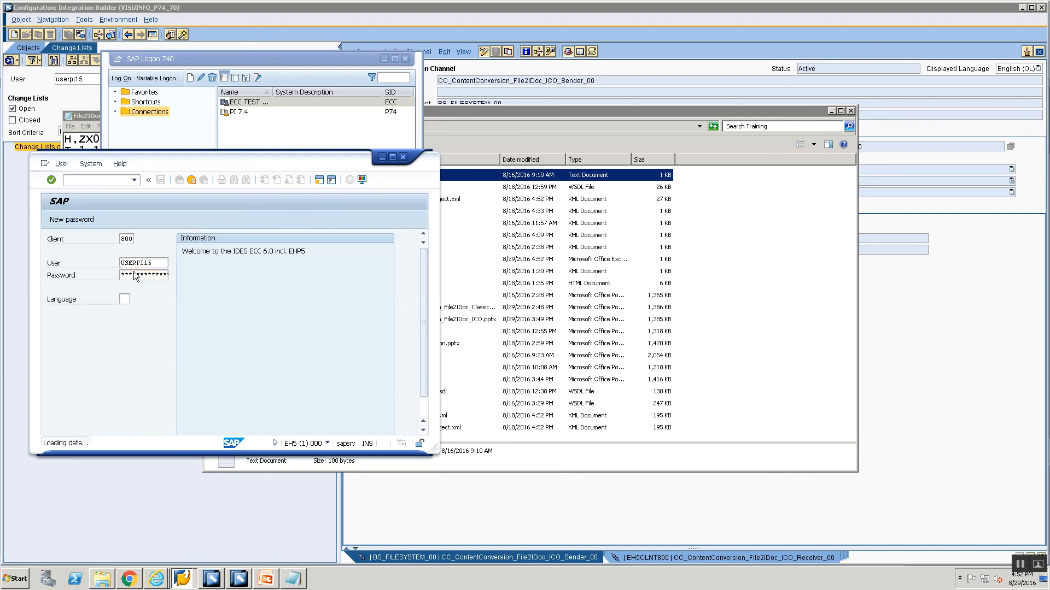
left_click(392, 157)
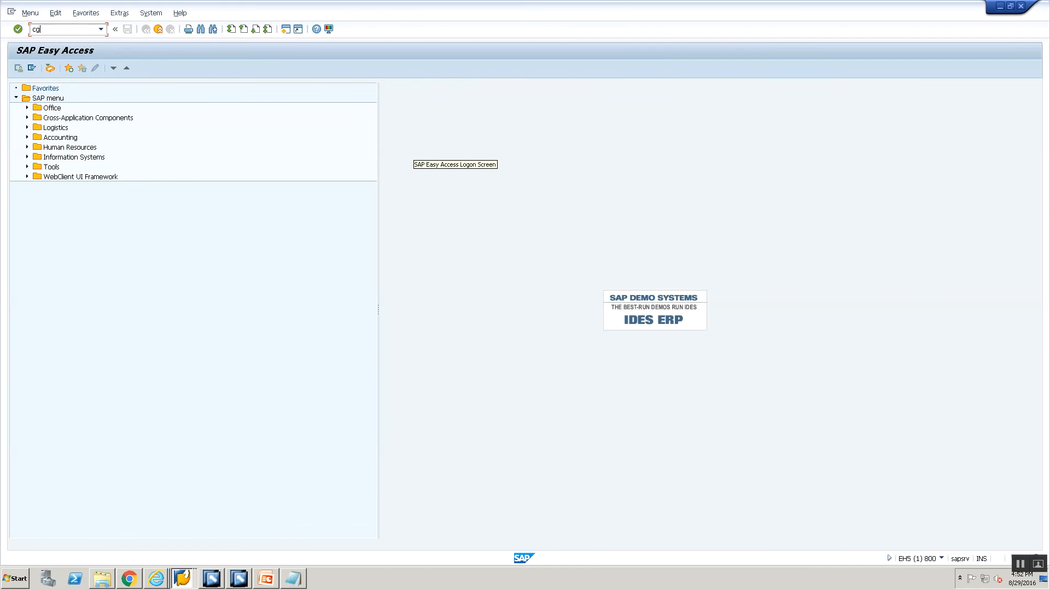
Step: Run transaction CG3Z and set the source file on the front end to the path of the desktop Training folder
type("cg3z")
key("Return")
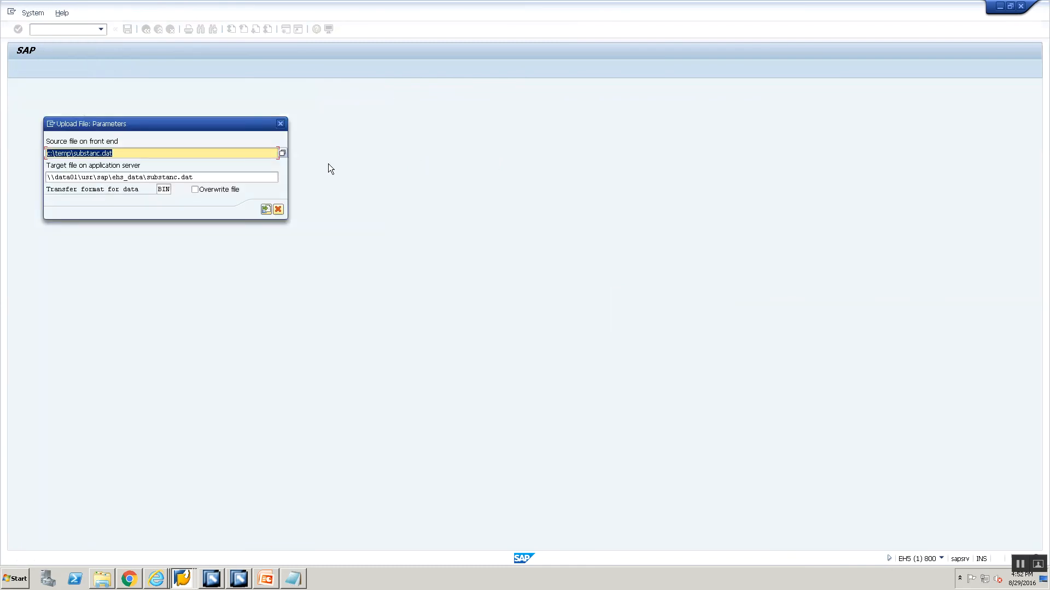
left_click(292, 580)
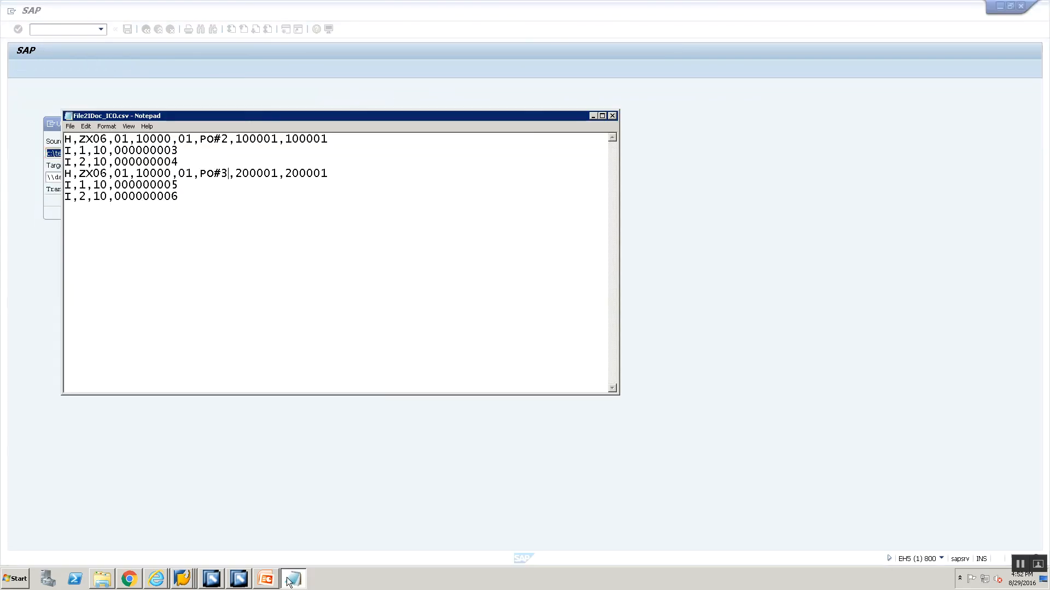
left_click(110, 581)
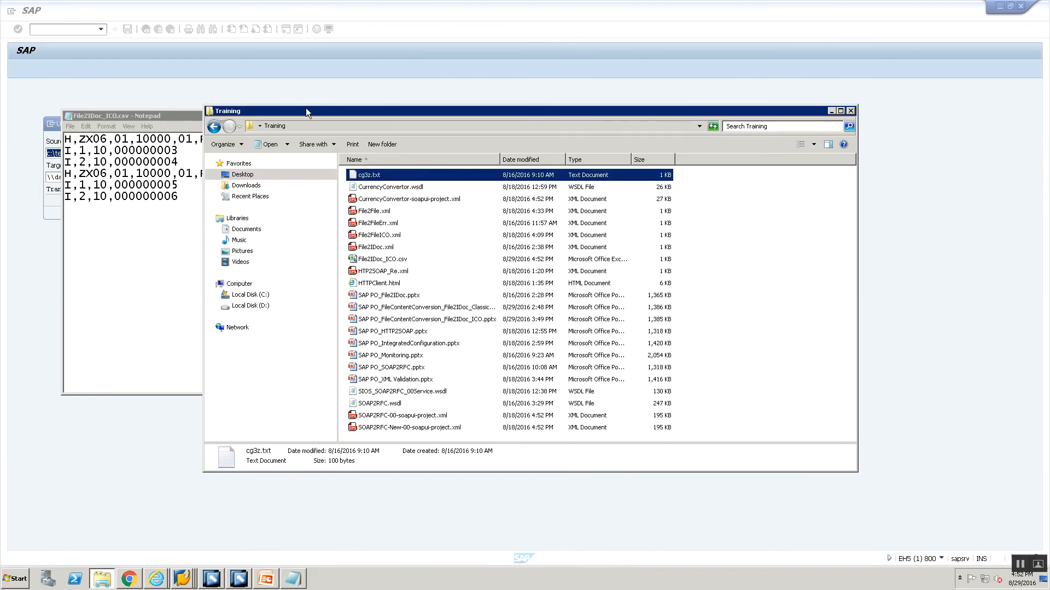
left_click(360, 129)
key("alt+Tab")
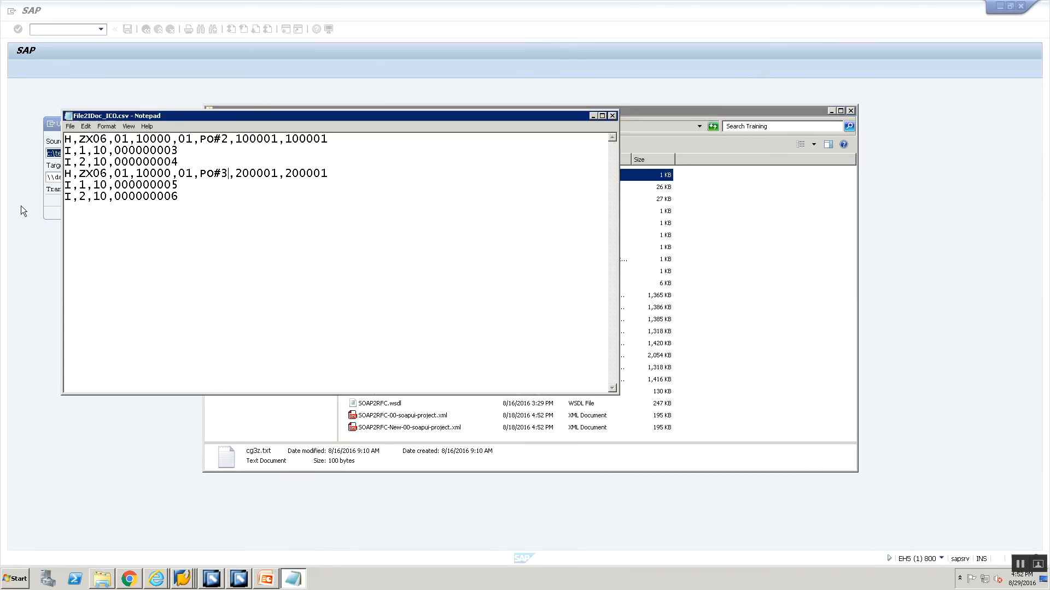
left_click(49, 158)
key("Delete")
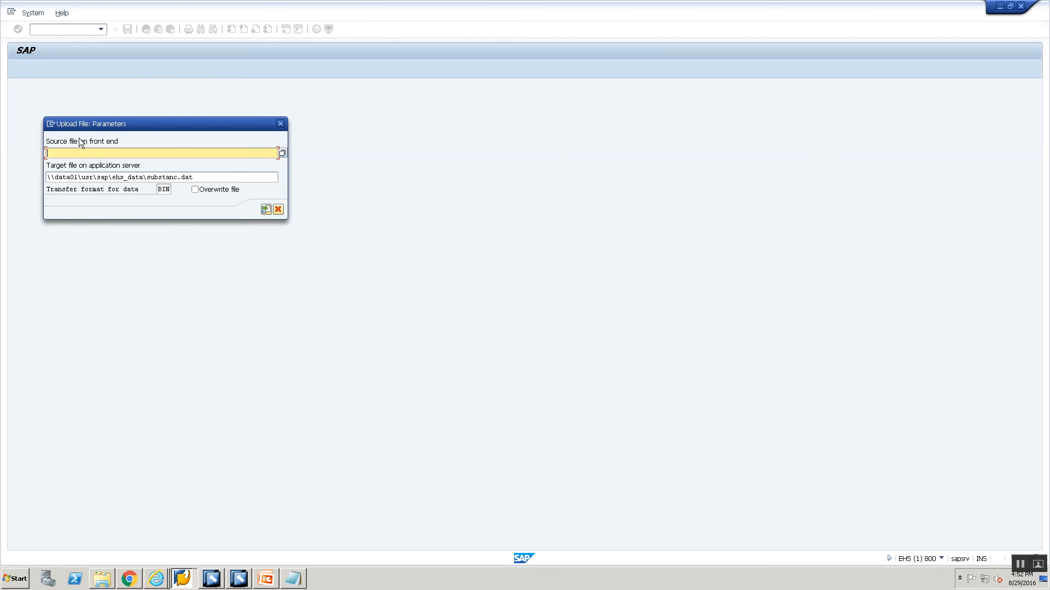
type("C:\\Users\\userpi15\\Desktop\\Training")
Step: Complete the upload's source path with the file name File2IDoc_ICO.csv, taken from the Training folder
key("alt+Tab")
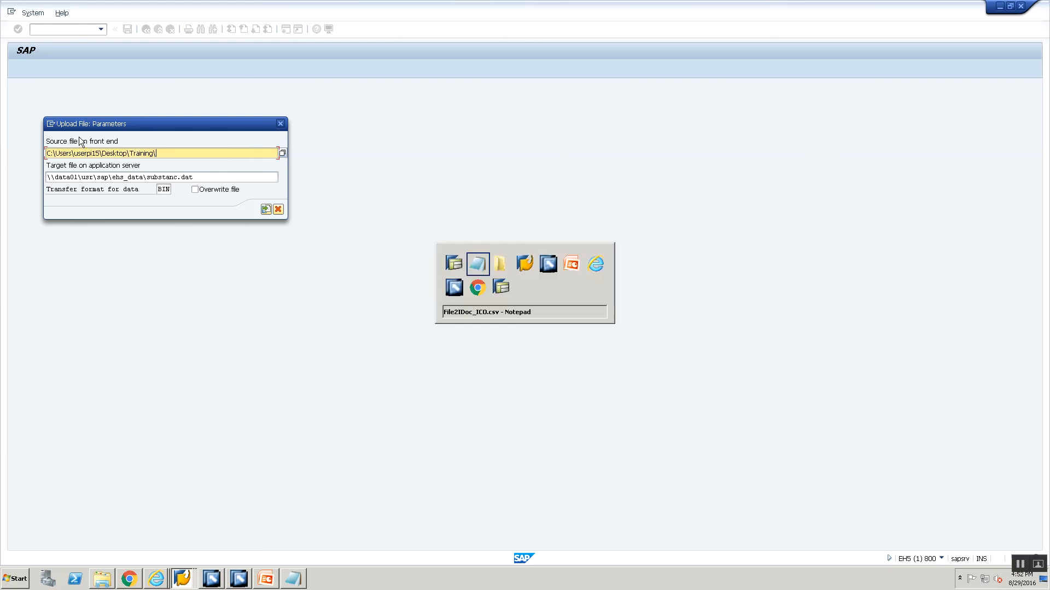
key("alt+Tab")
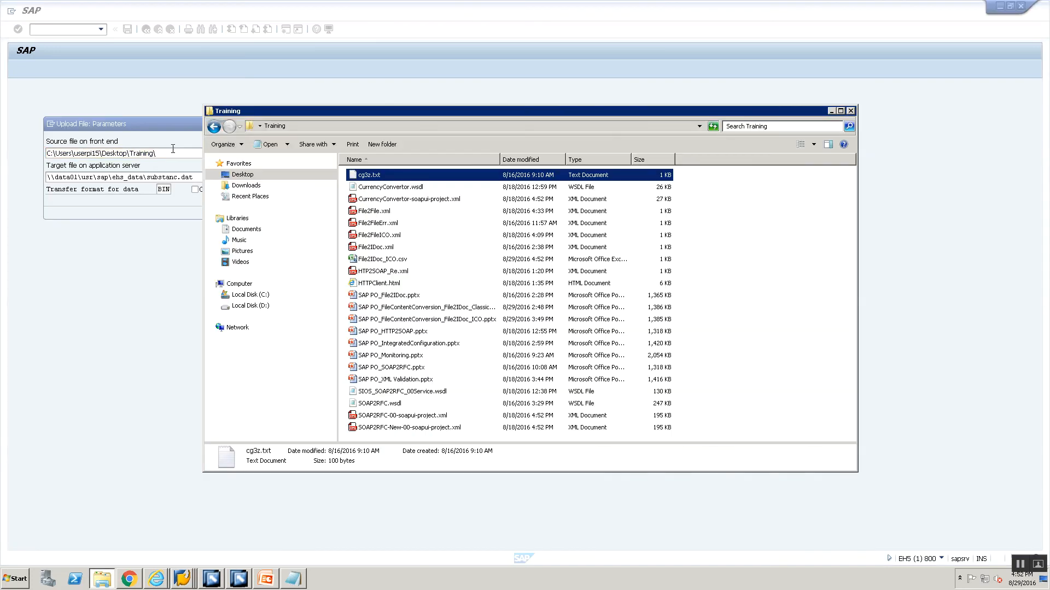
left_click(392, 260)
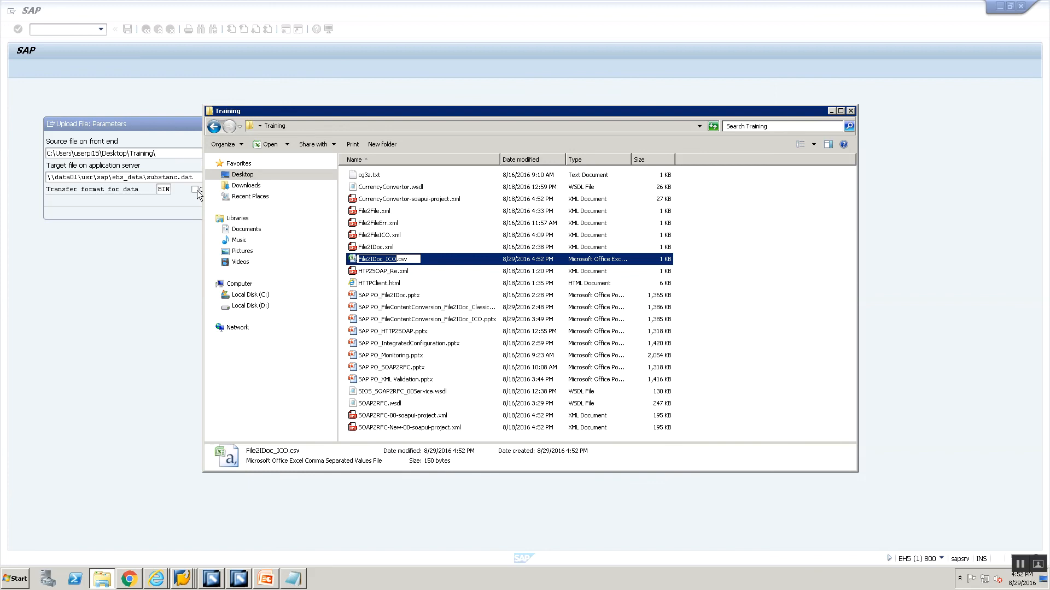
left_click(183, 157)
type("File2IDoc_ICO")
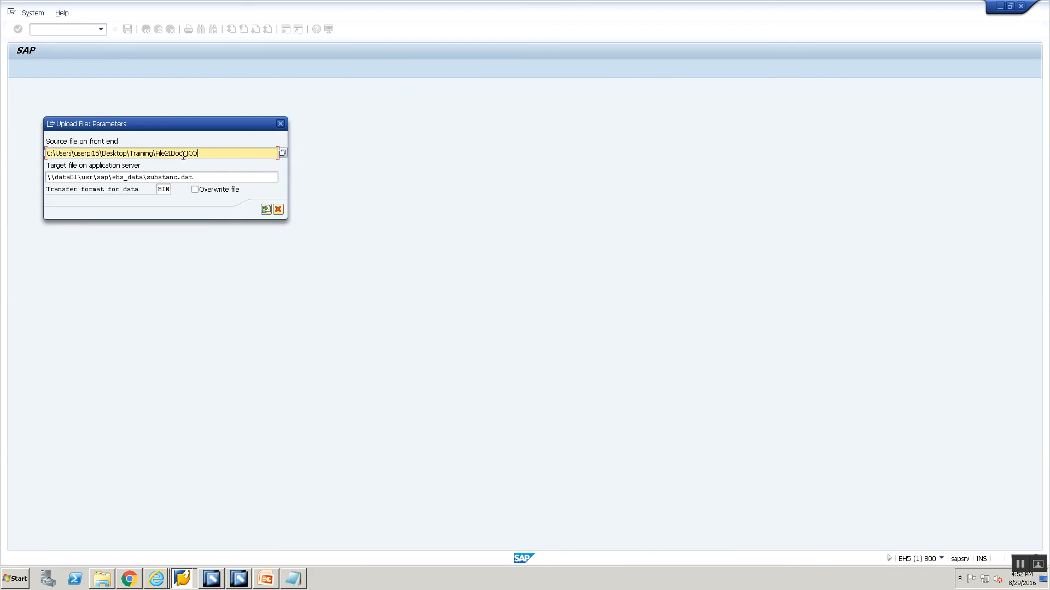
type(".csv")
Step: Switch to Integration Builder and copy the source directory path of the file sender channel
key("alt+Tab")
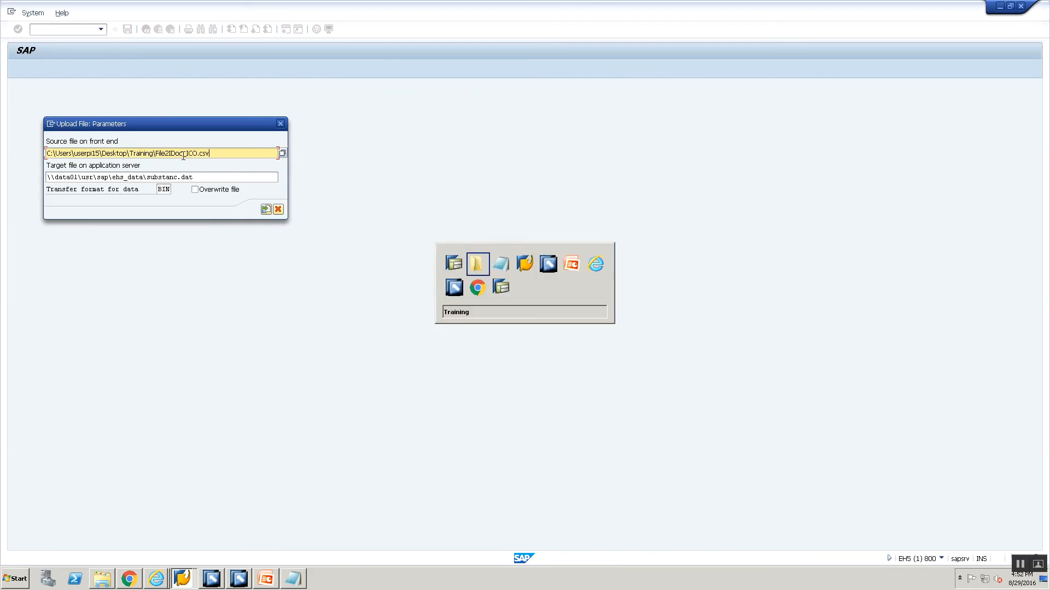
key("alt+Tab")
key("alt+Tab")
key("alt+Tab")
key("alt+Tab")
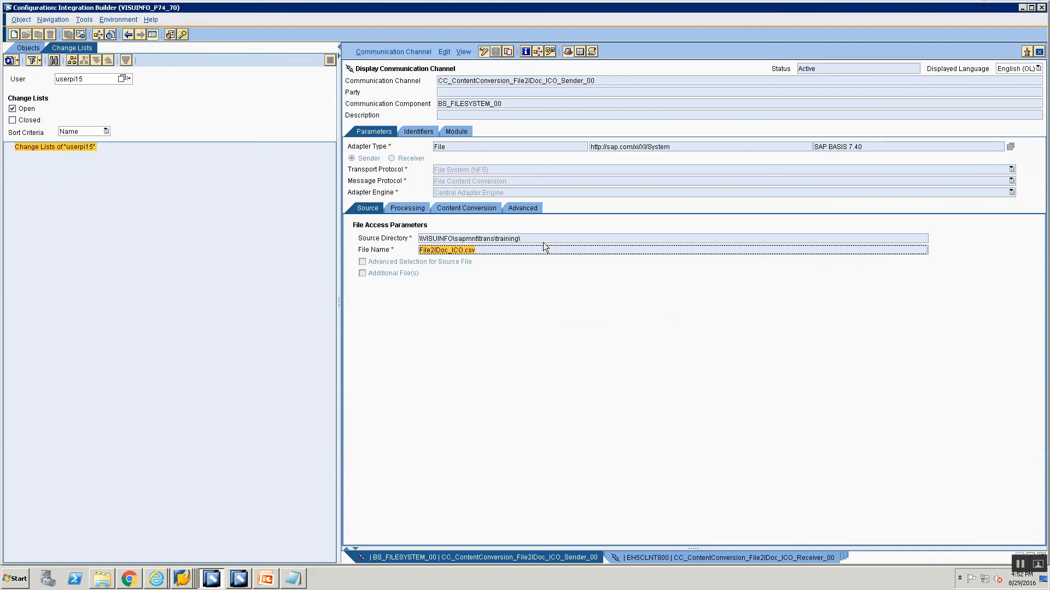
key("shift+Tab")
key("ctrl+c")
key("alt+Tab")
key("alt+Tab")
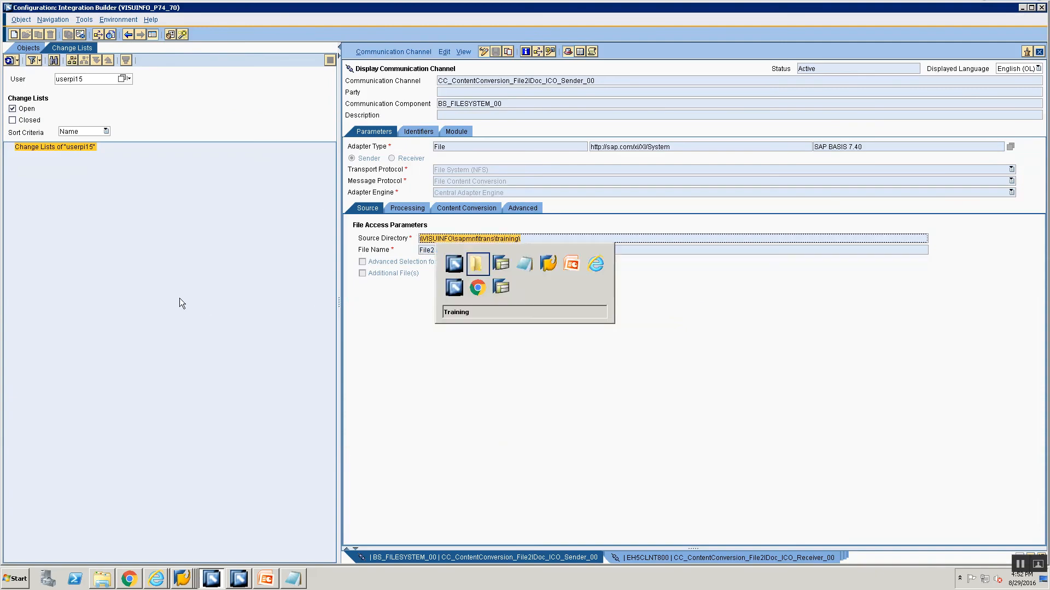
Step: Set the target file to \\VISUINFO\sapmnt\trans\training\File2IDoc_ICO.csv and upload the CSV, allowing access to the local file
left_click(208, 175)
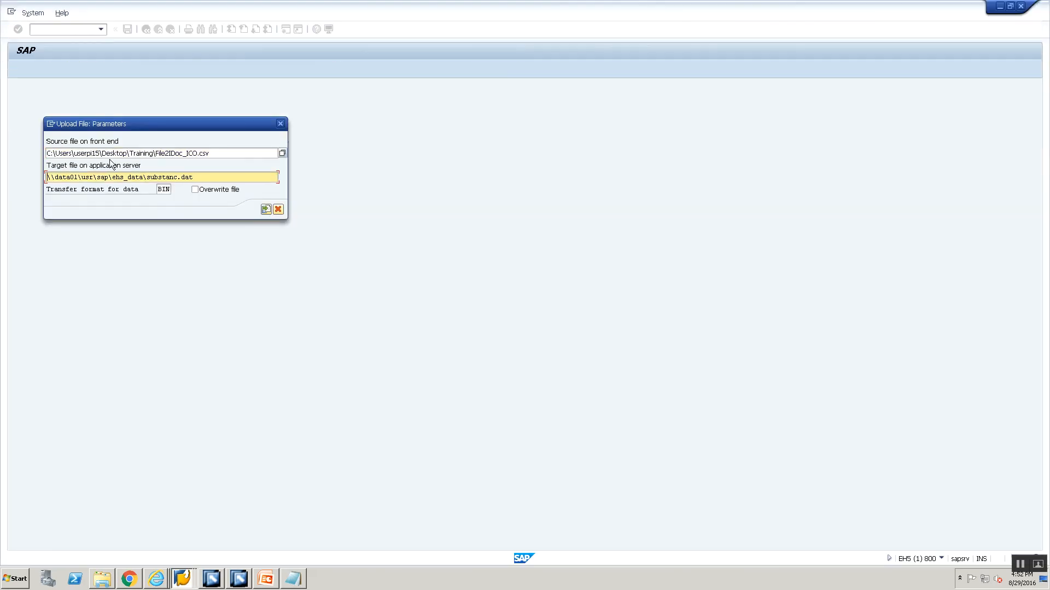
key("ctrl+a")
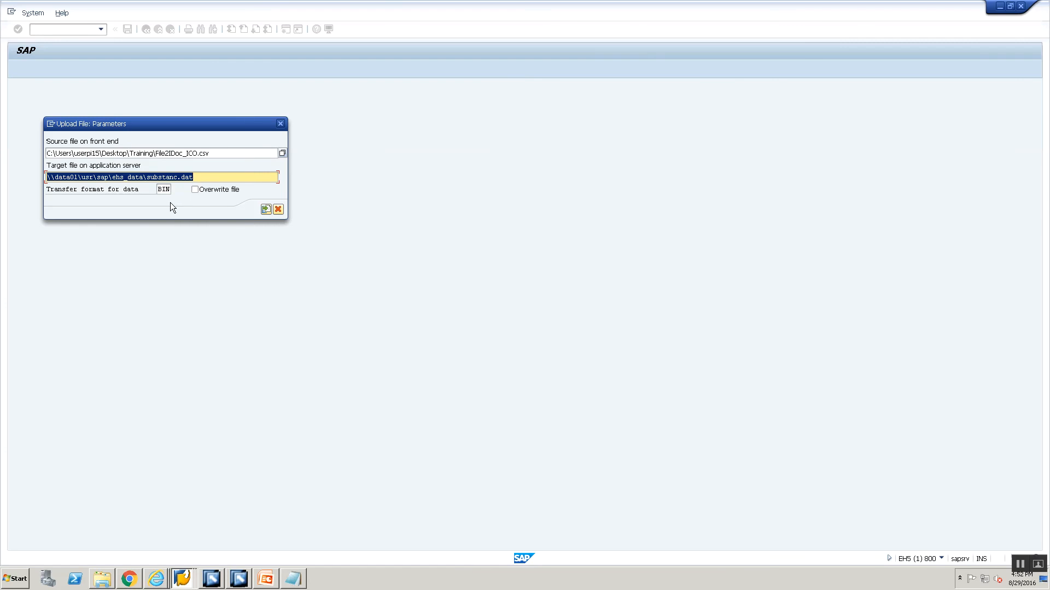
key("Delete")
key("alt+Tab")
key("alt+Tab")
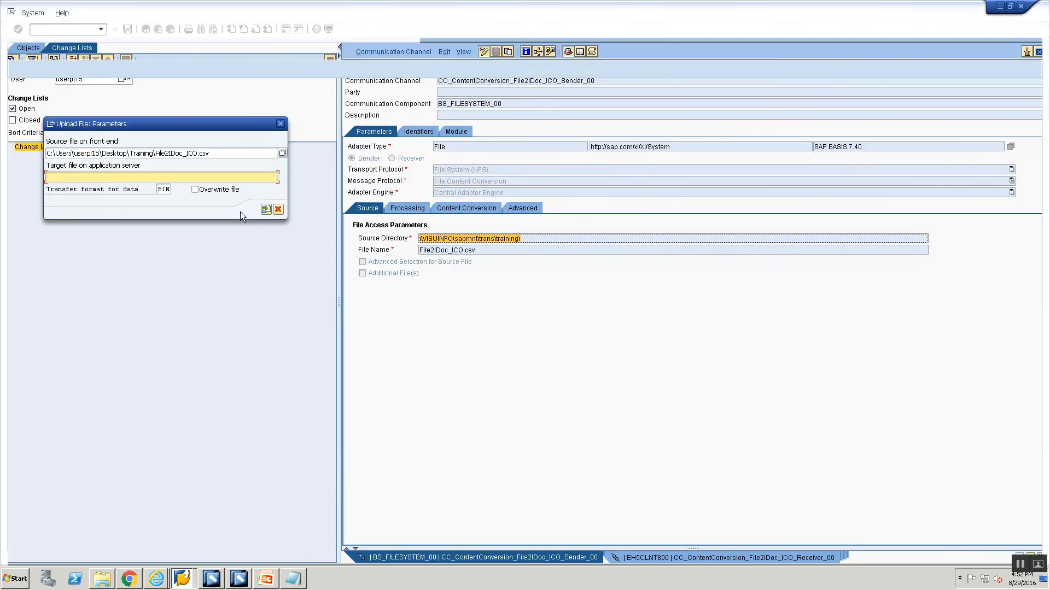
key("ctrl+v")
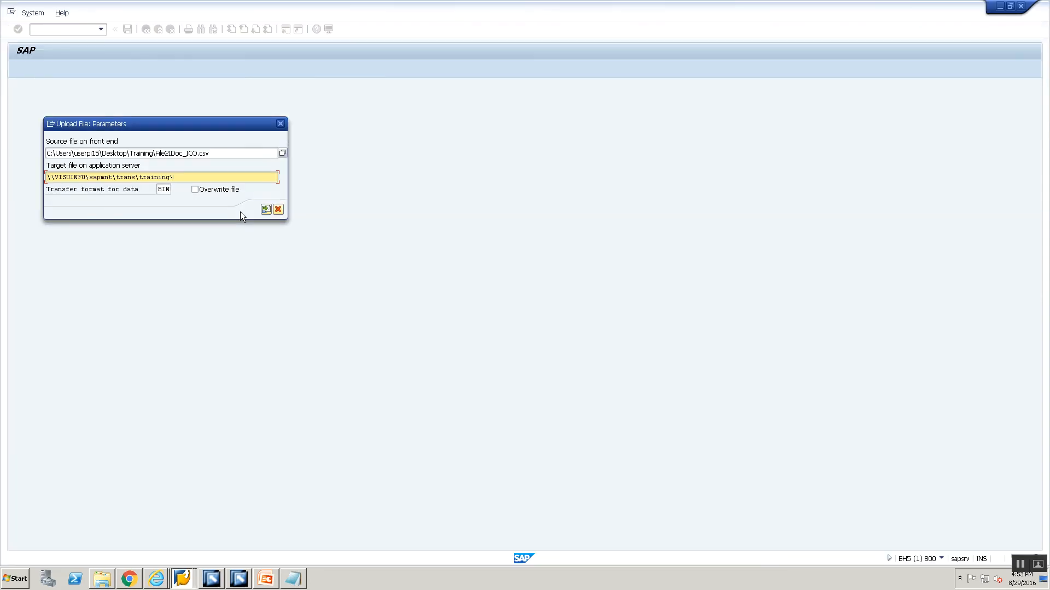
type("File2IDoc.")
type("ICO.csv")
left_click(265, 209)
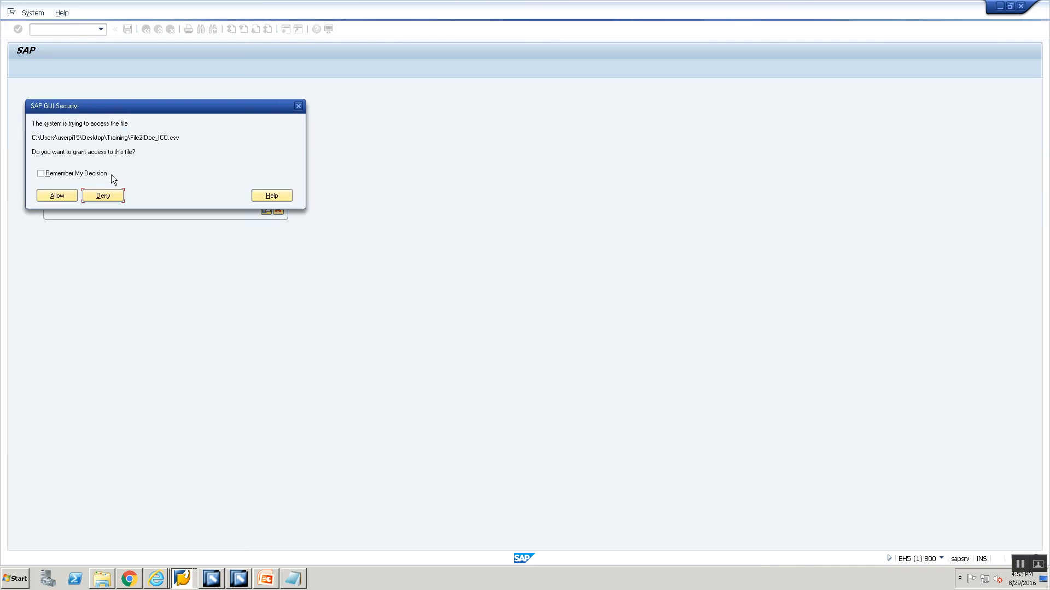
left_click(57, 196)
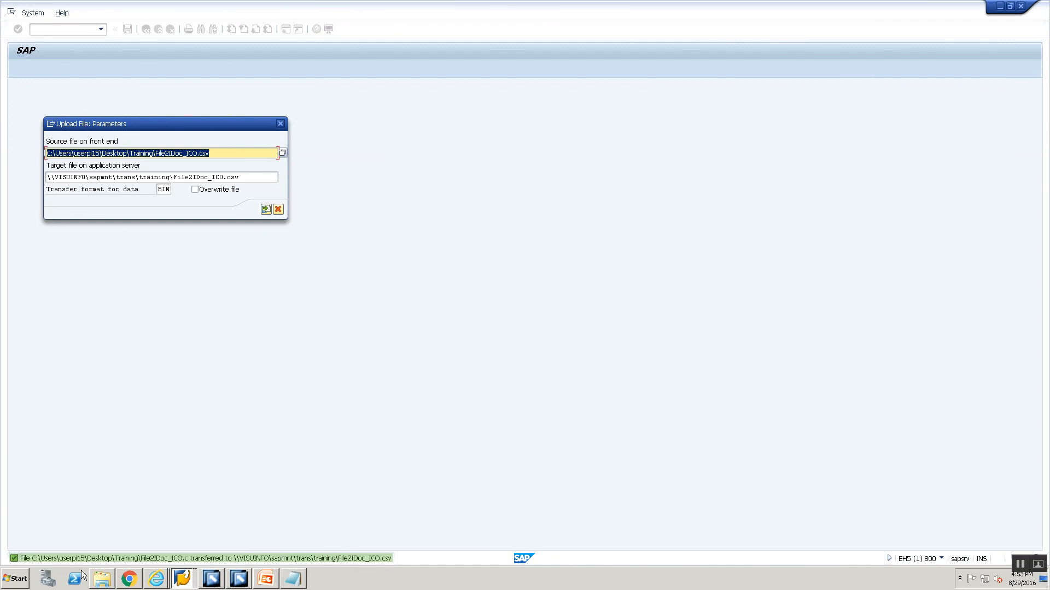
Step: Switch to the P74 SAP Easy Access session, maximize it and run transaction AL11
left_click(186, 576)
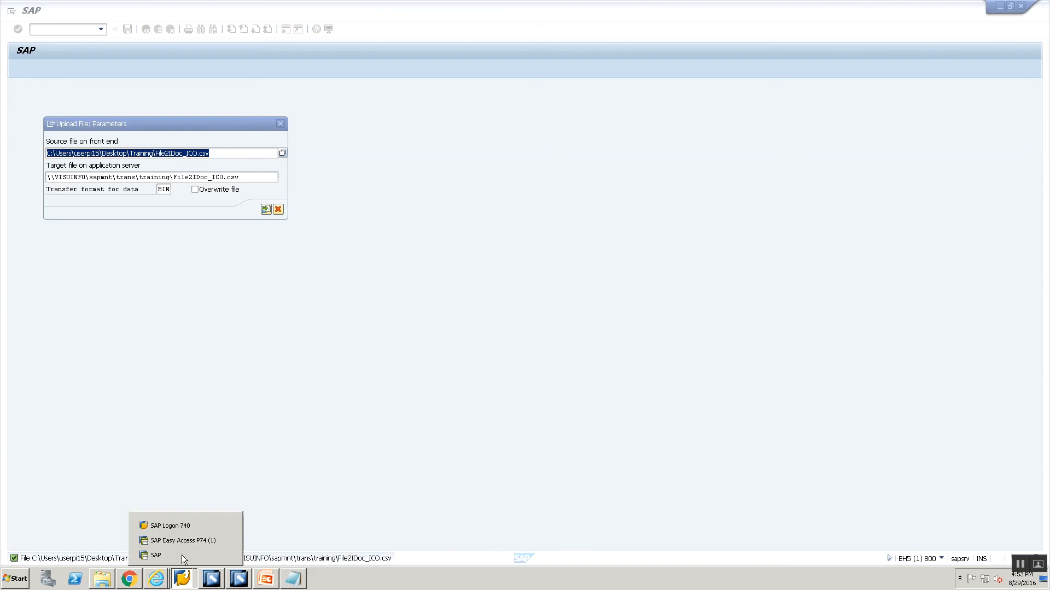
left_click(184, 544)
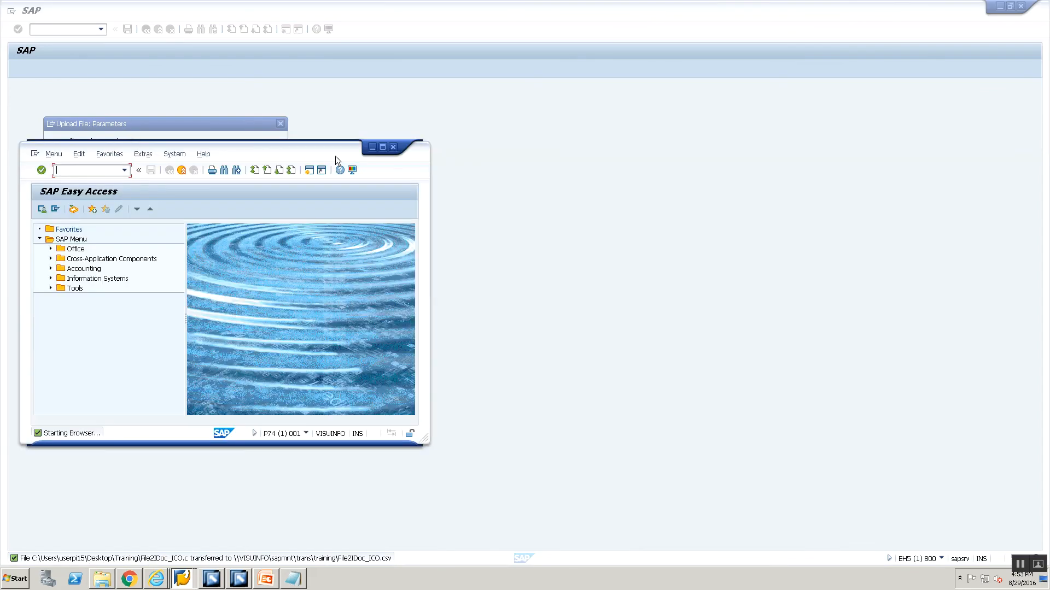
left_click(381, 148)
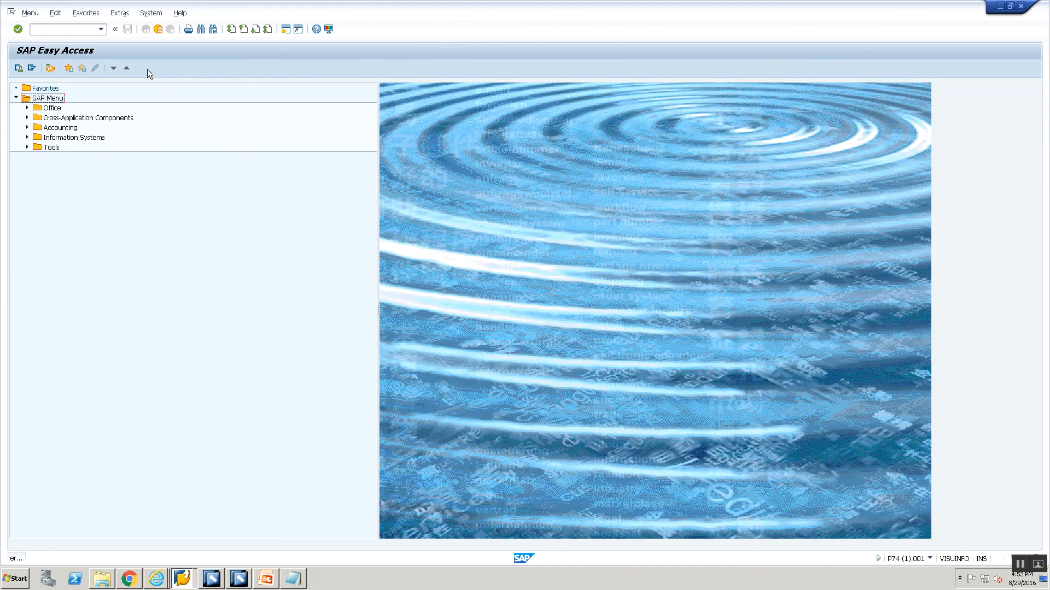
type("al11")
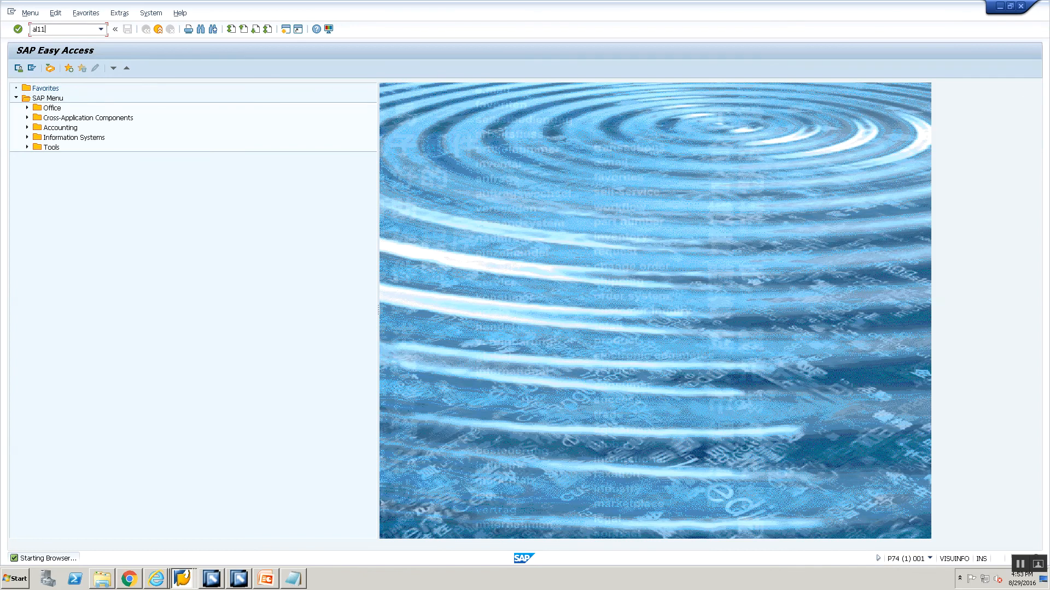
key("Return")
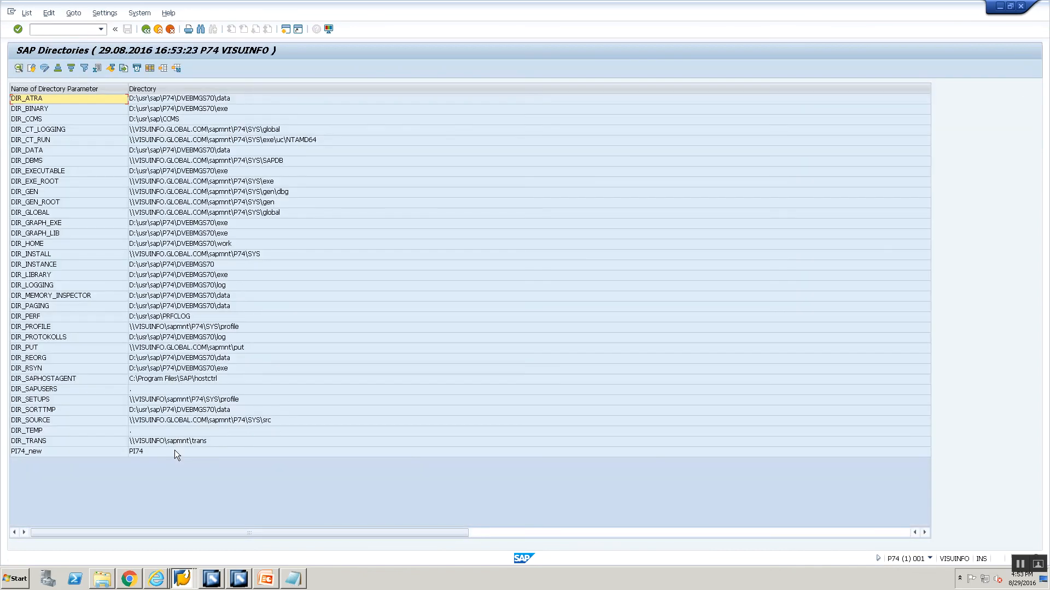
key("alt+Tab")
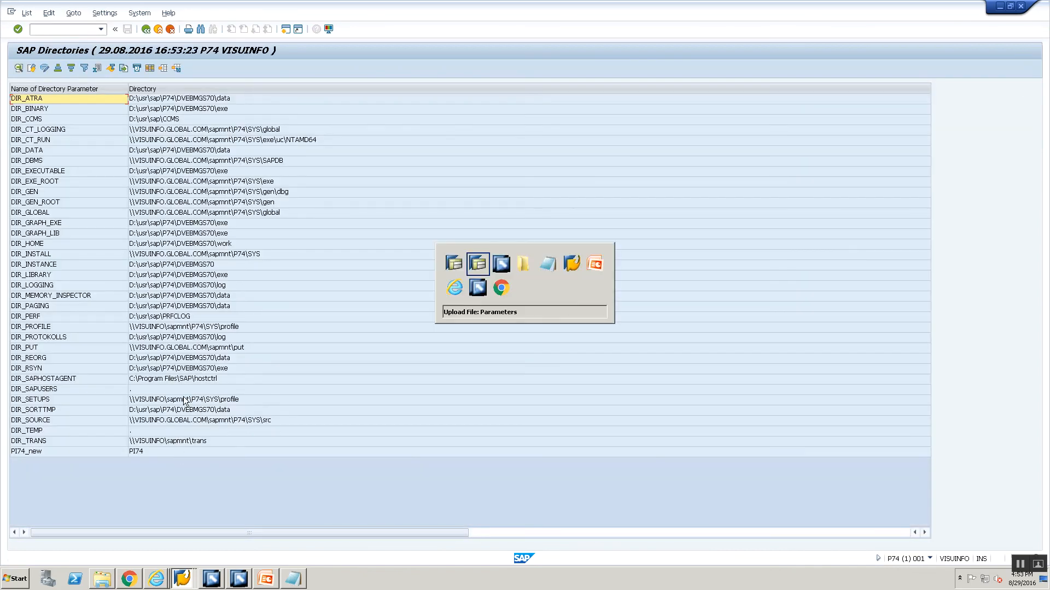
key("alt+Tab")
key("alt+Tab")
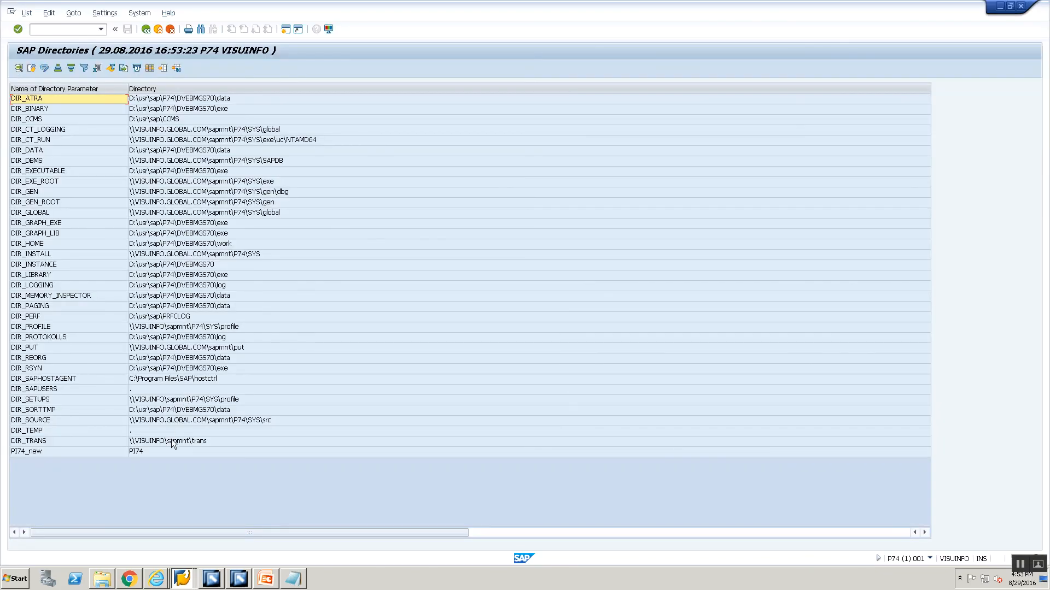
Step: Open the DIR_TRANS directory and its training subfolder to check for the uploaded CSV file
double_click(171, 441)
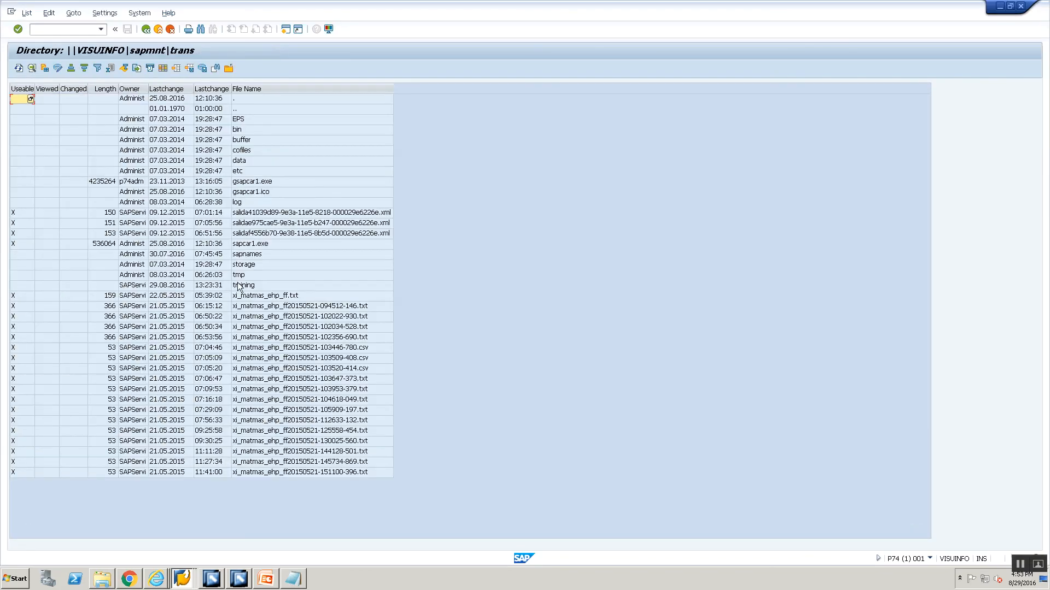
double_click(238, 279)
left_click(249, 119)
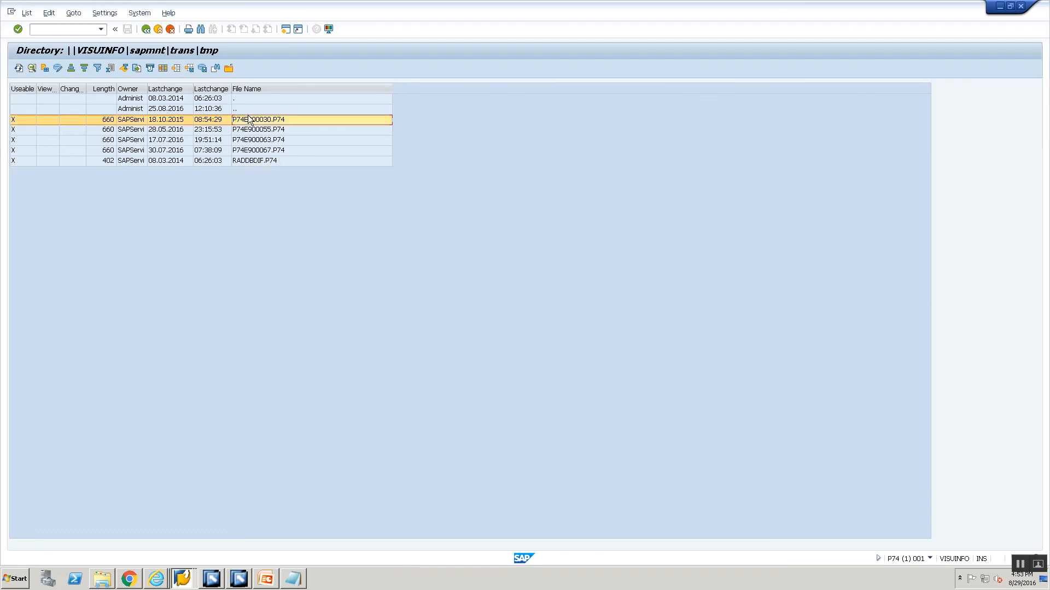
double_click(248, 109)
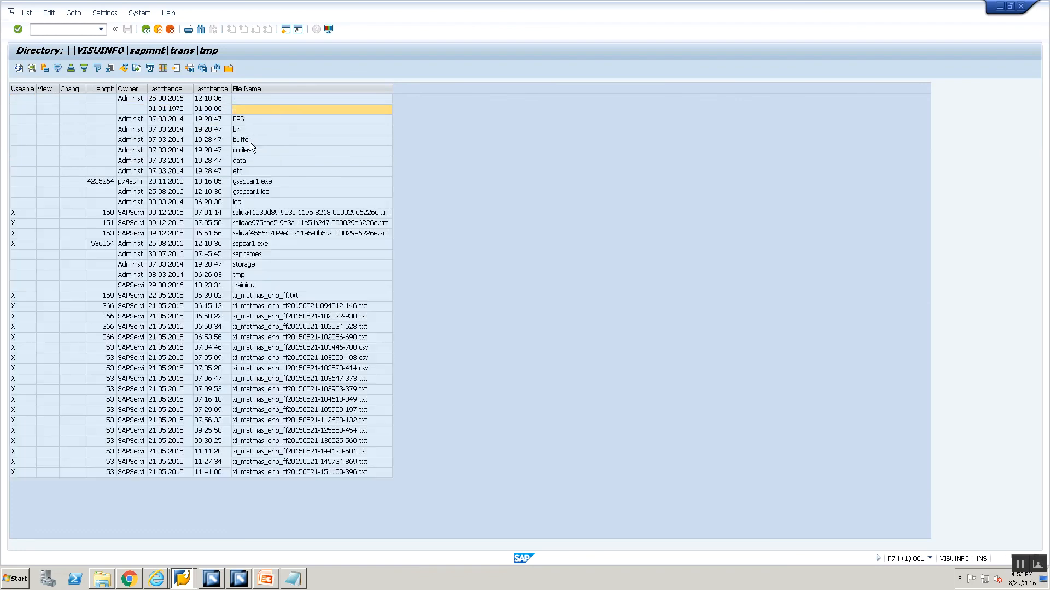
double_click(283, 284)
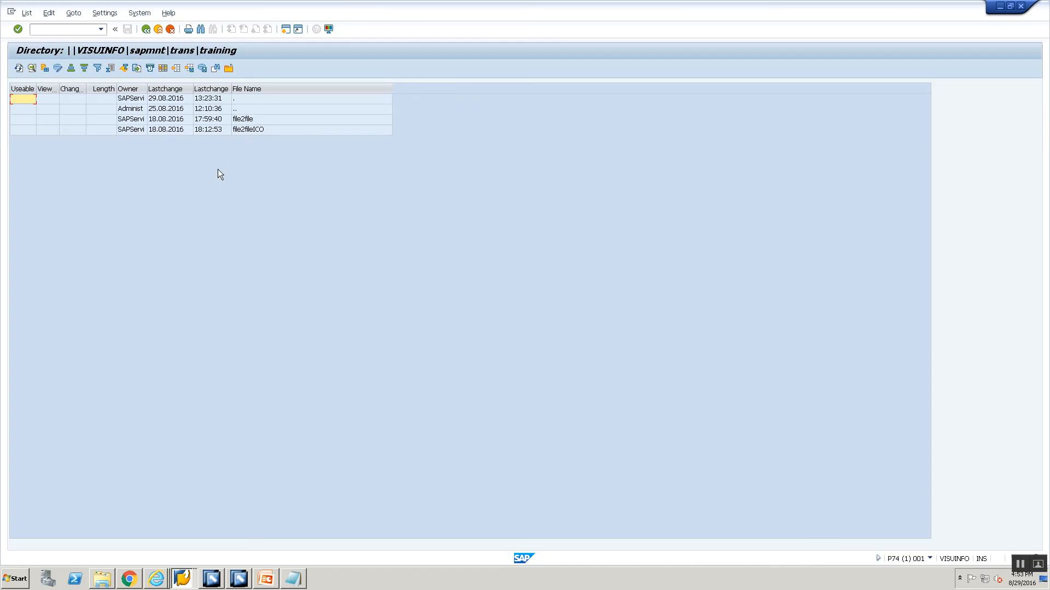
Step: Switch to Internet Explorer, close the Destinations page and open the Adapter Engine's Message Monitor from Configuration and Monitoring Home
key("alt+Tab")
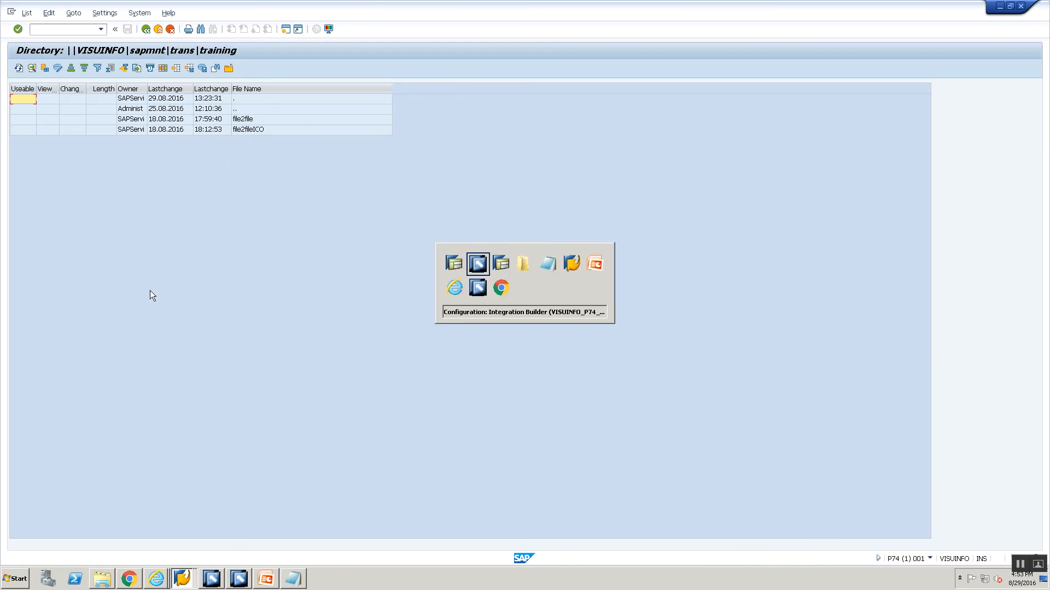
key("alt+Tab")
key("alt+Tab")
key("alt+Tab")
key("alt+Tab")
key("alt+Tab")
key("alt+Tab")
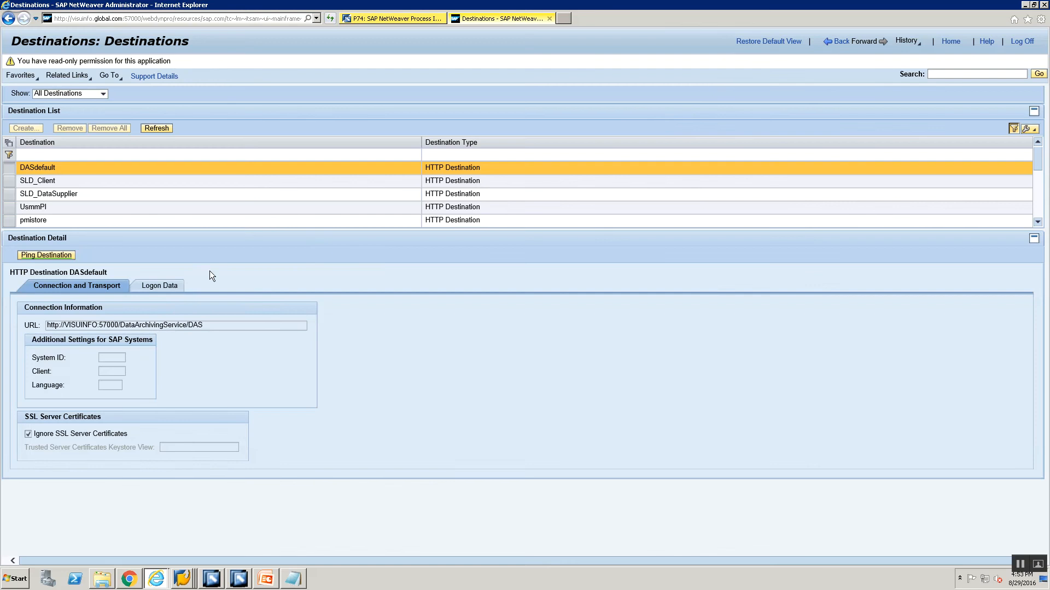
left_click(548, 18)
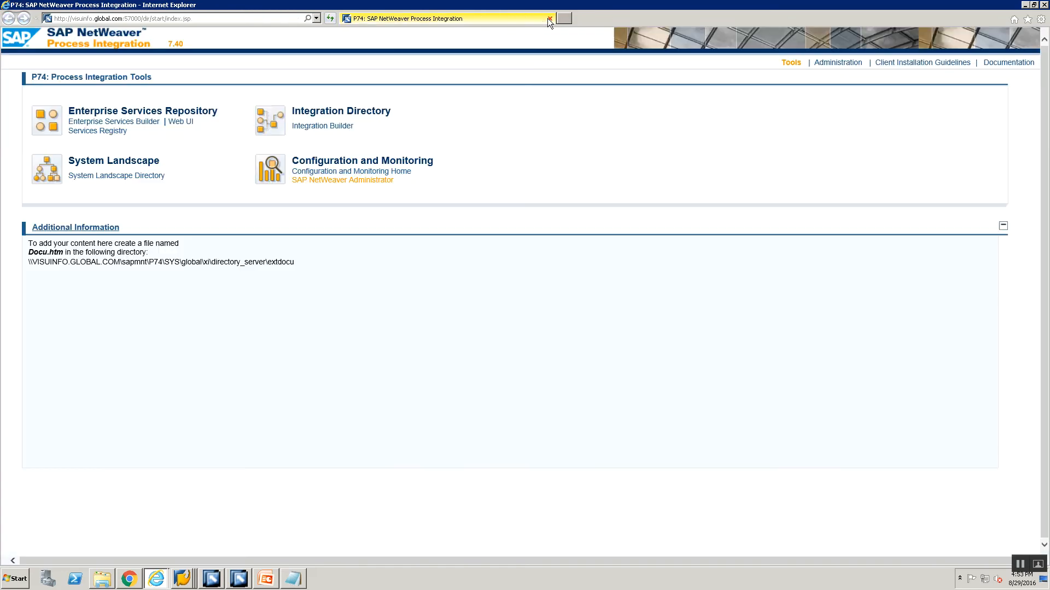
left_click(358, 181)
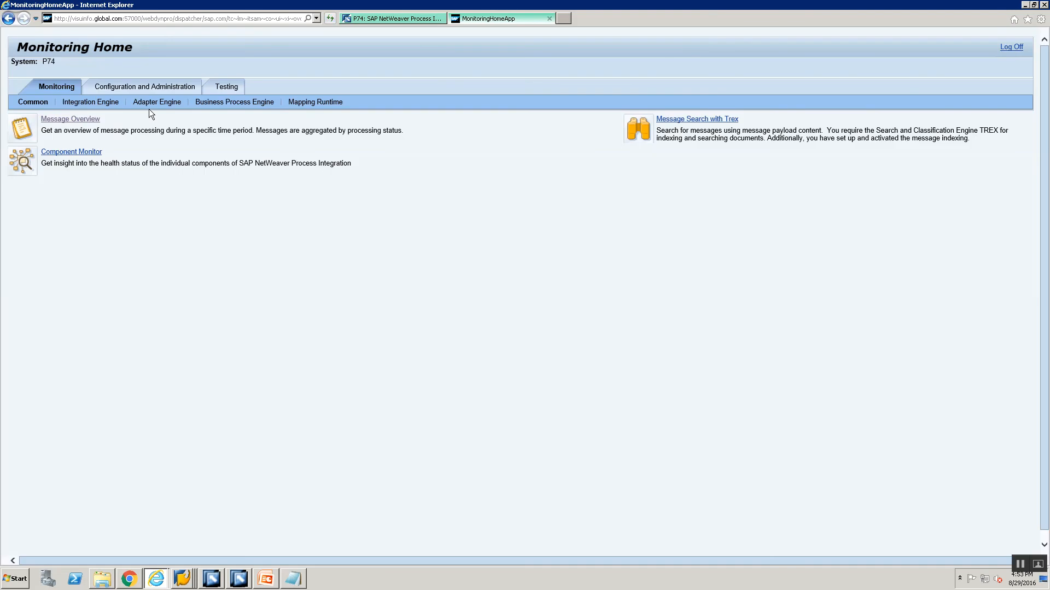
left_click(151, 104)
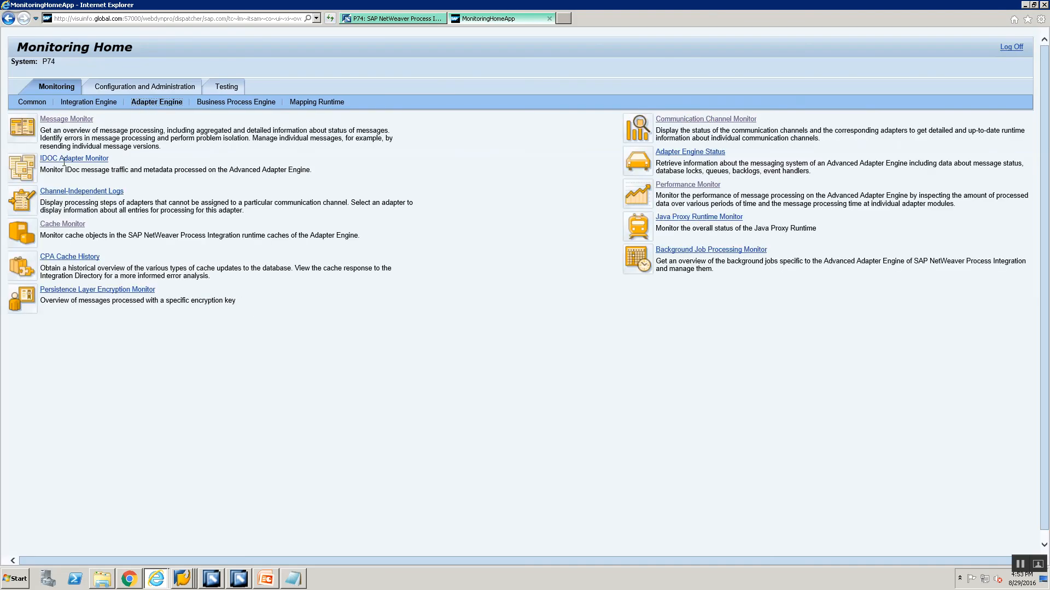
left_click(61, 120)
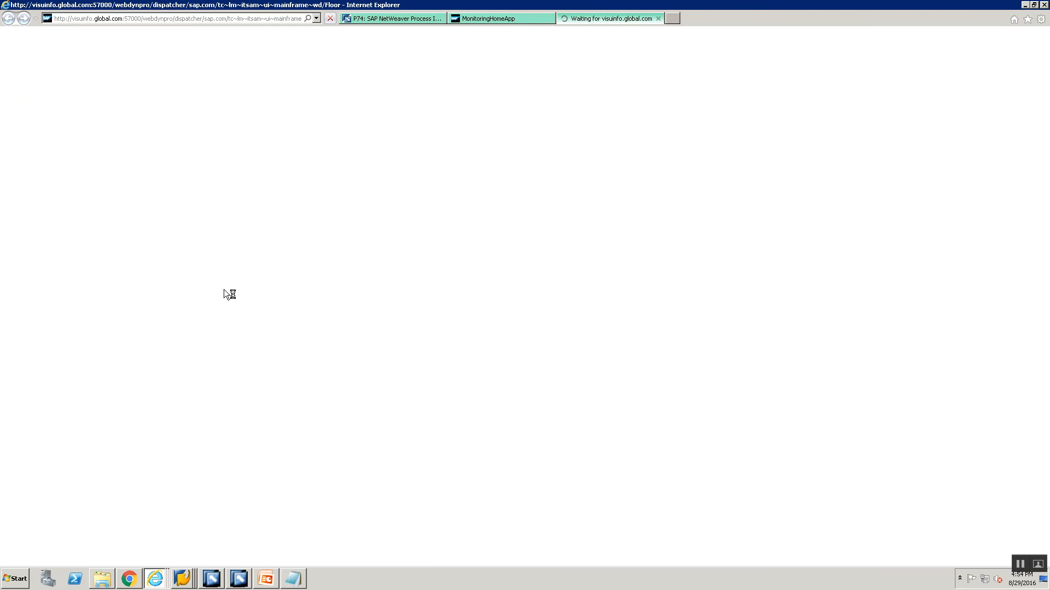
Step: Display the last hour's messages from the database and filter the sender component by BS_FILE*
right_click(184, 579)
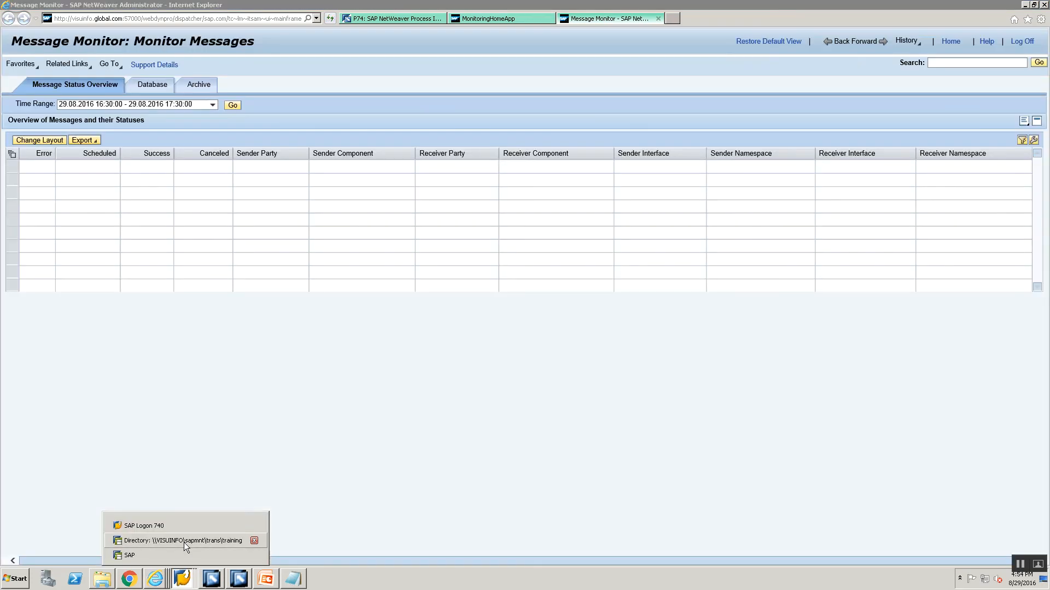
left_click(148, 334)
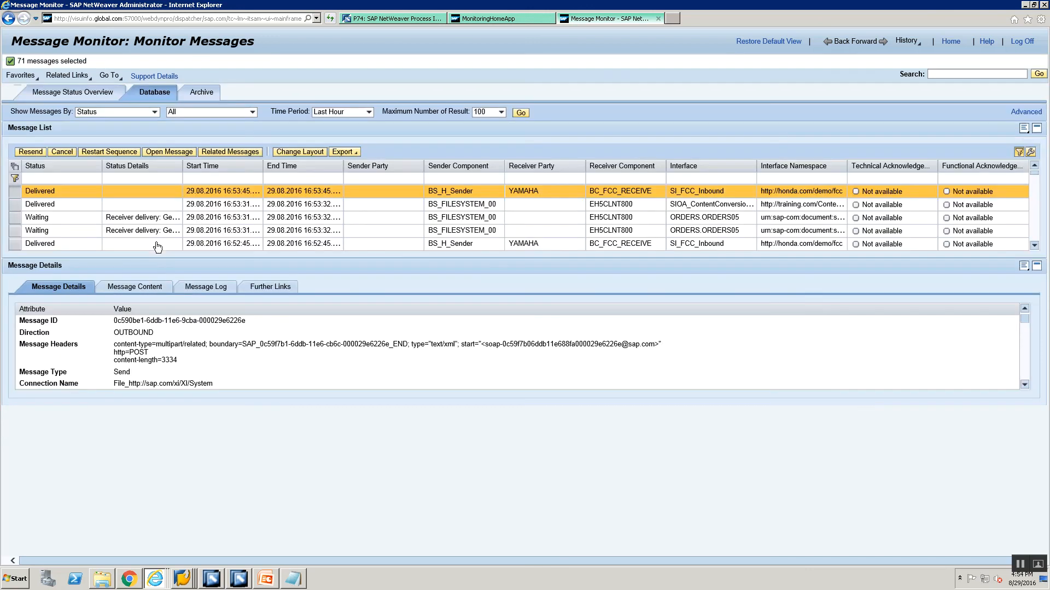
left_click(476, 179)
type("BS_FILE*")
key("Return")
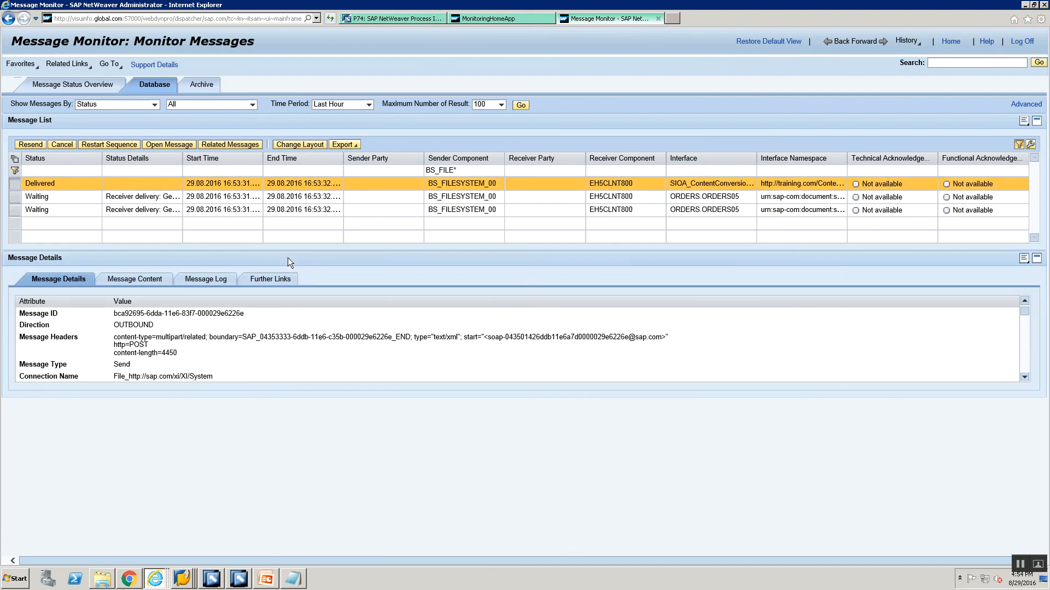
Step: Examine both recordsets in the MainDocument payload of the delivered BS_FILESYSTEM_00 message, then close the payload view
left_click(155, 282)
left_click(49, 436)
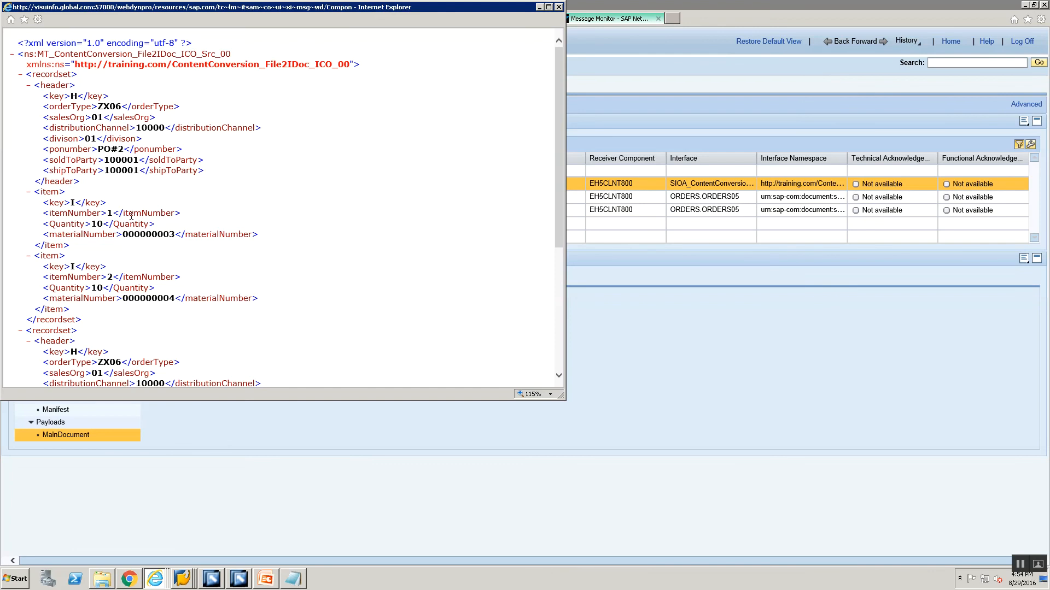
scroll(131, 216, "down", 5)
scroll(131, 216, "up", 5)
left_click(19, 74)
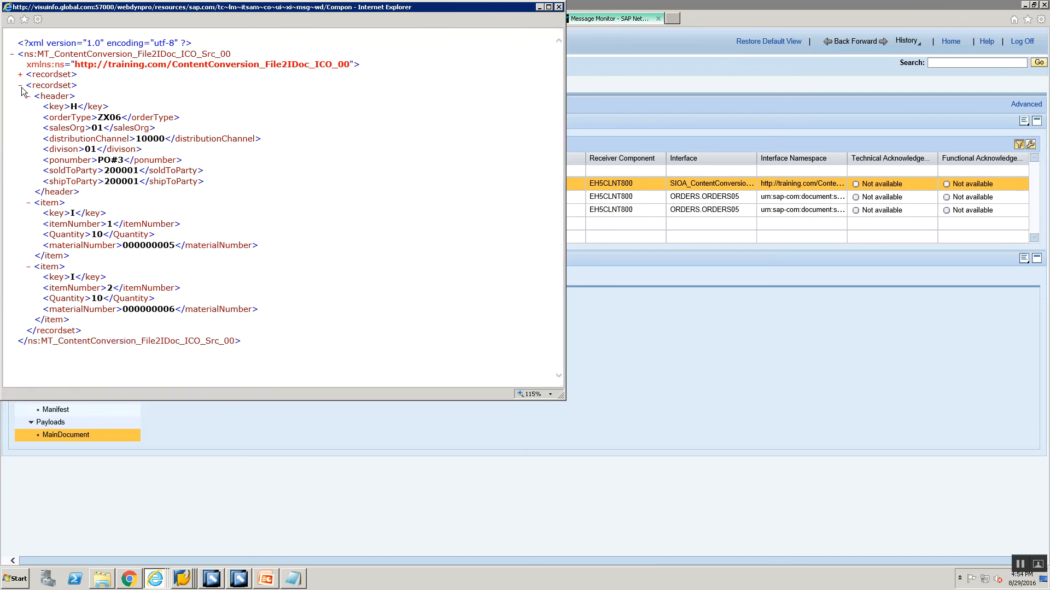
left_click(20, 86)
left_click(20, 76)
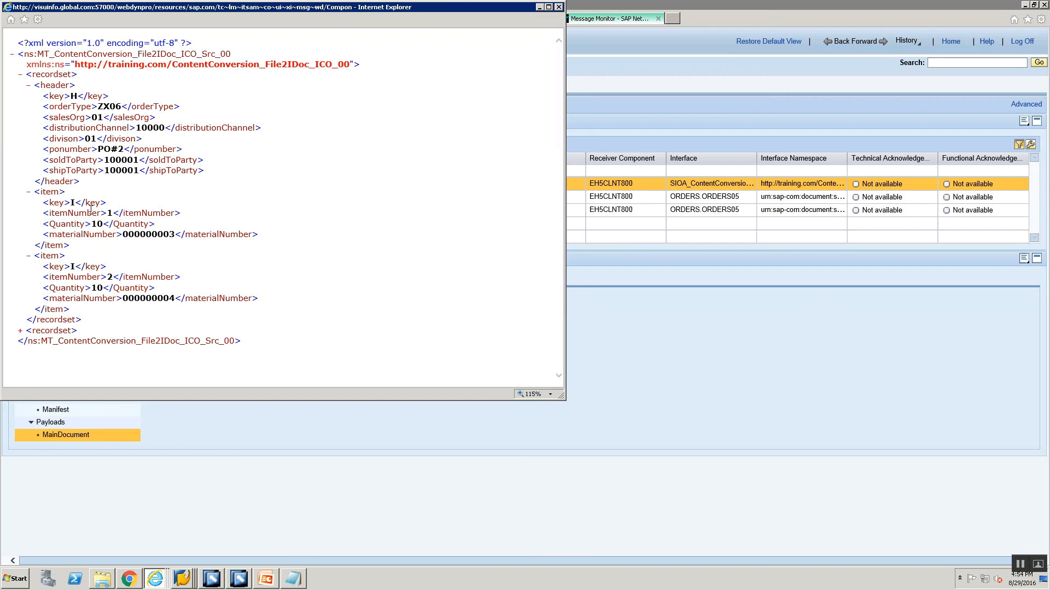
left_click(556, 7)
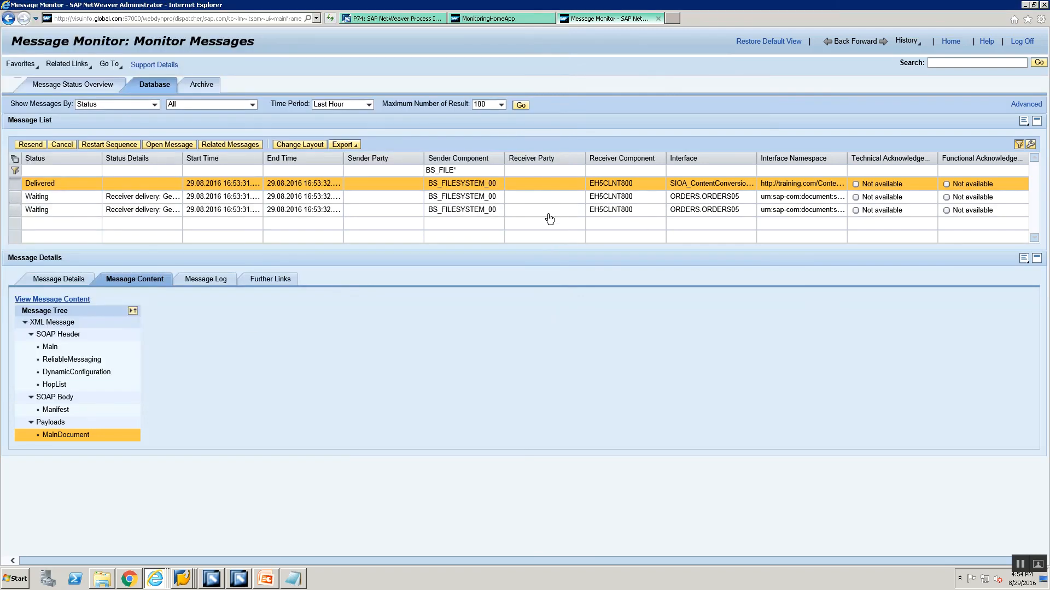
Step: Read through the message log of the first waiting ORDERS.ORDERS05 message to find why its delivery is pending
left_click(14, 198)
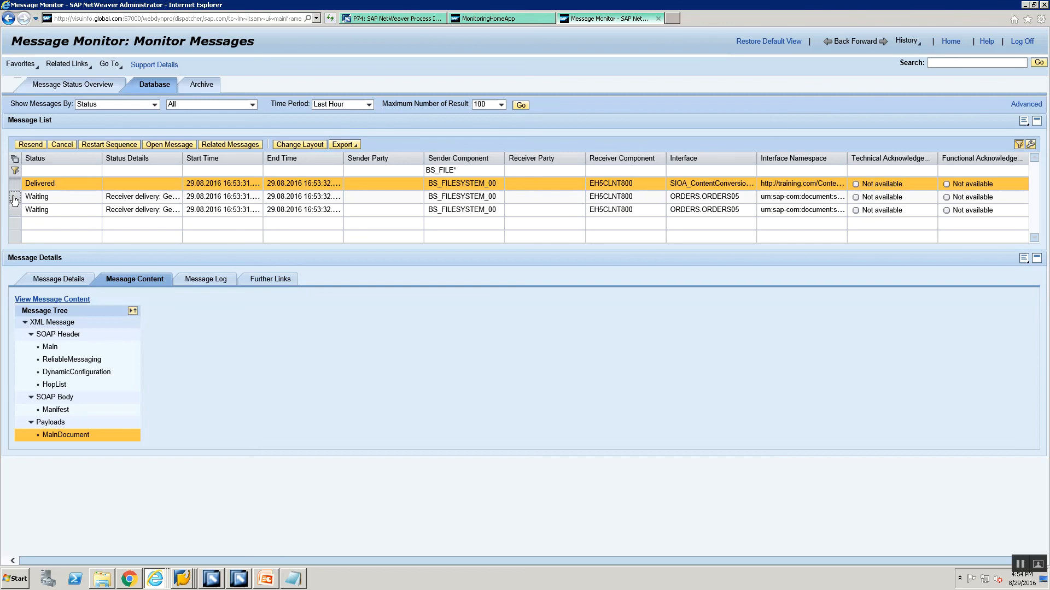
left_click(217, 281)
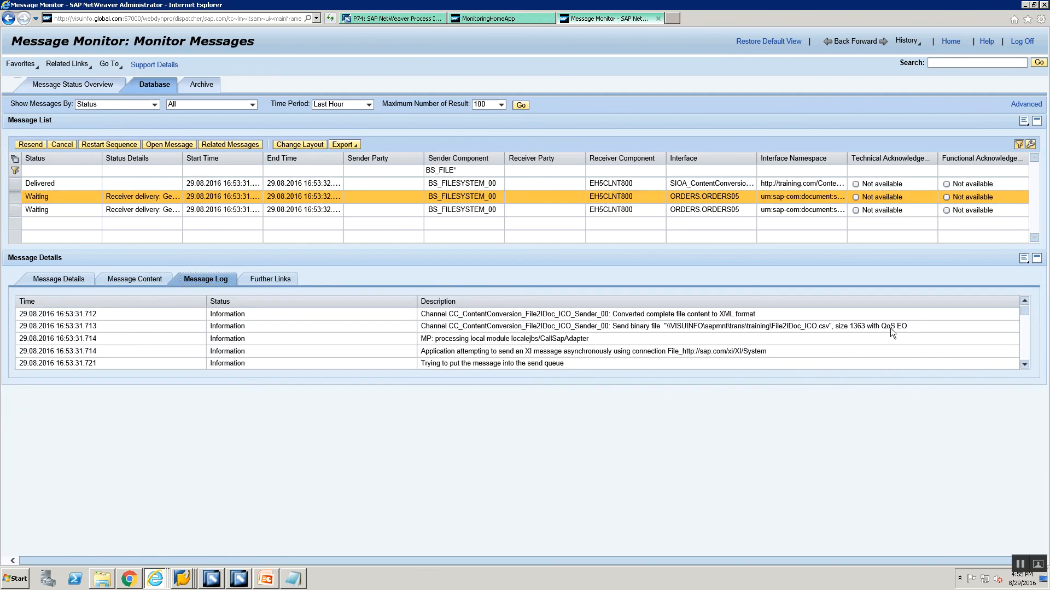
scroll(1024, 336, "down", 2)
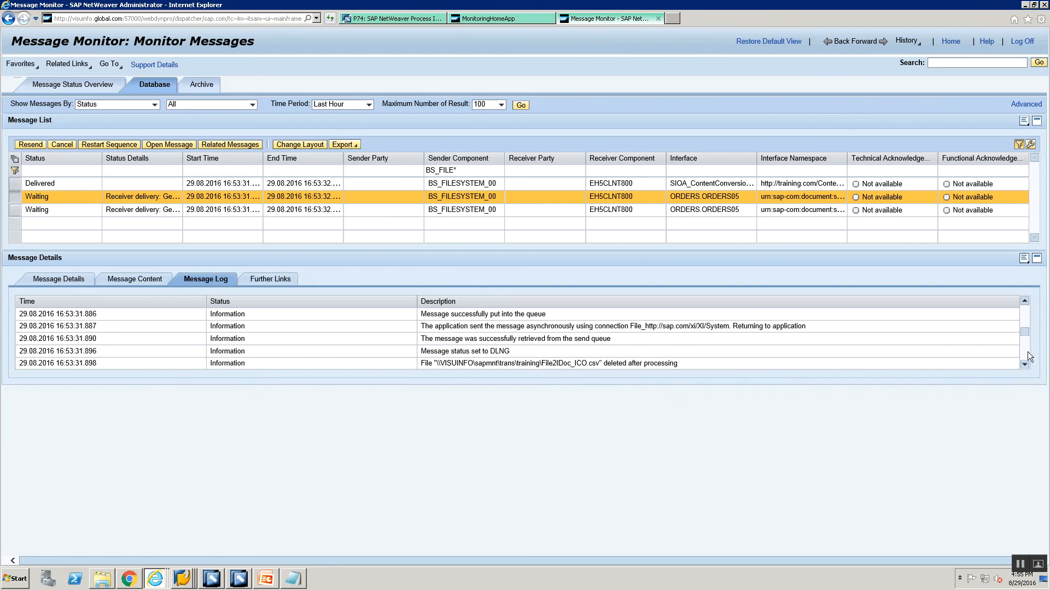
scroll(1028, 352, "down", 2)
left_click(1025, 350)
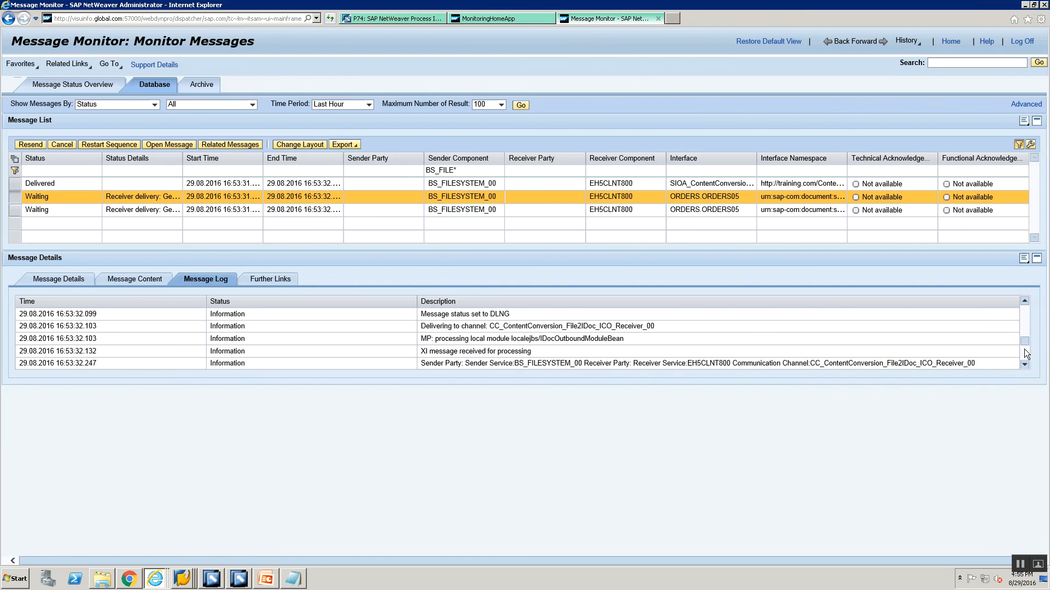
left_click(1021, 363)
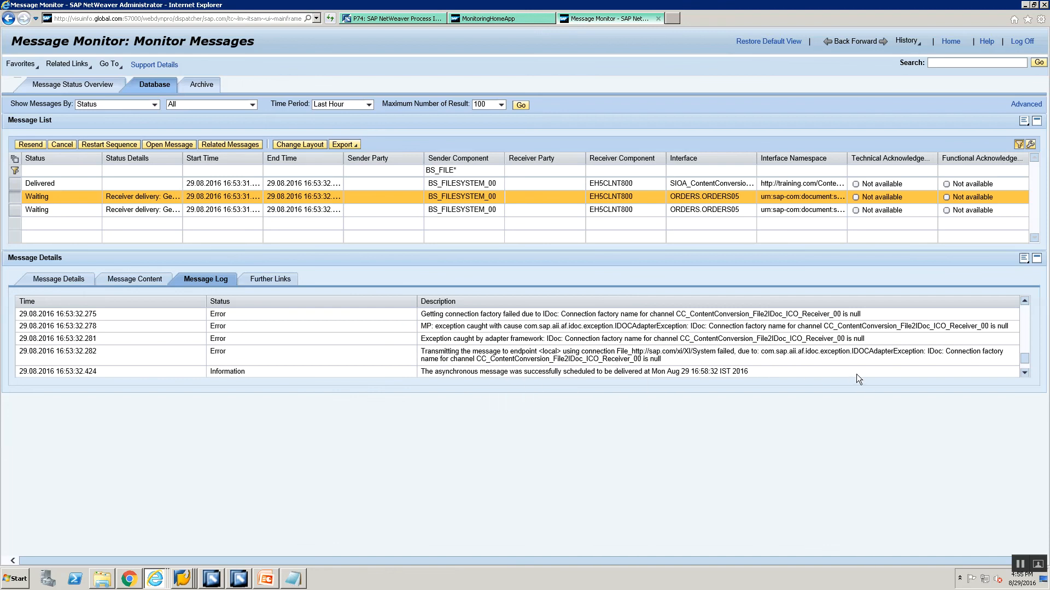
Step: Switch to Integration Builder and review the file sender channel's content conversion and processing parameters
left_click(215, 579)
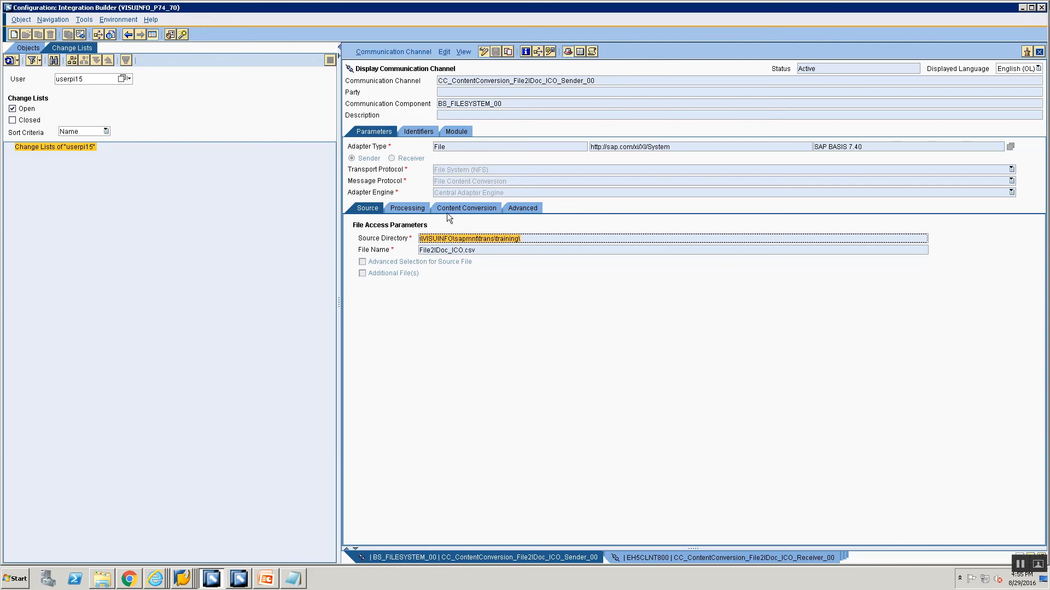
left_click(436, 207)
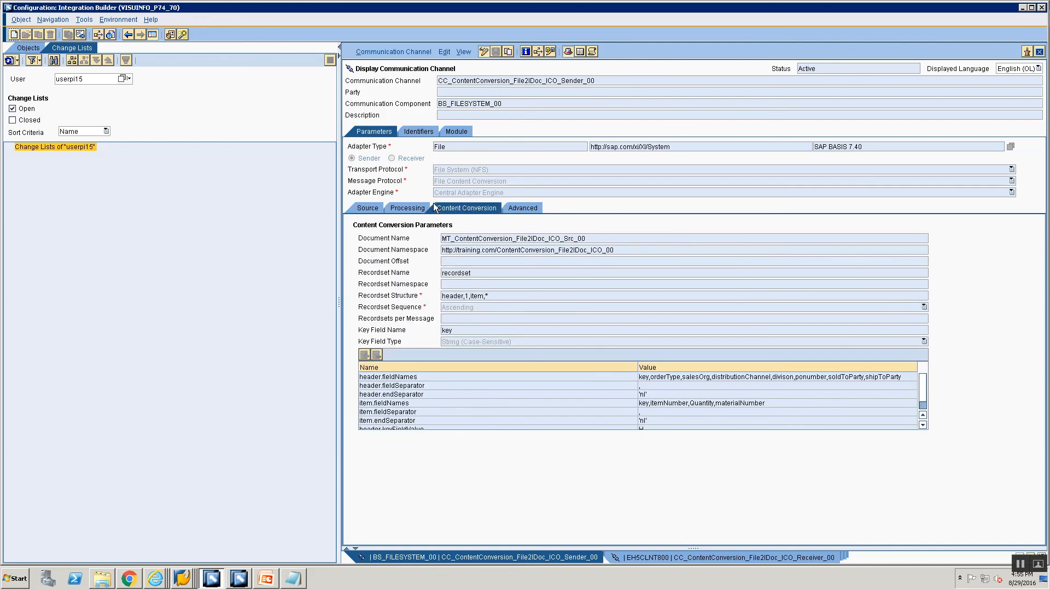
left_click(391, 208)
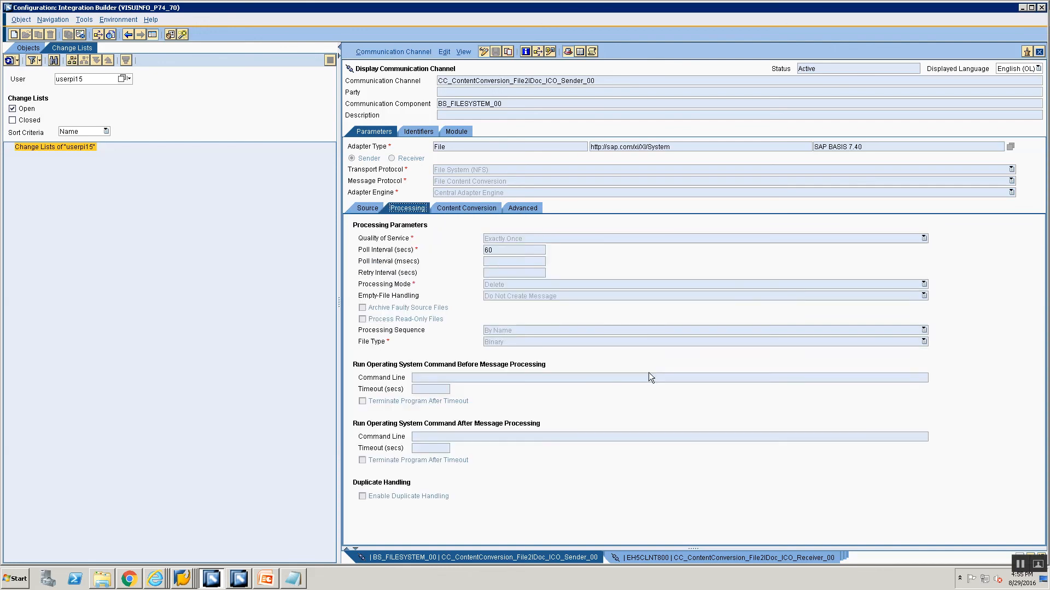
Step: Review the RFC, optional and advanced parameters of the CC_ContentConversion_File2IDoc_ICO_Receiver_00 channel
left_click(676, 557)
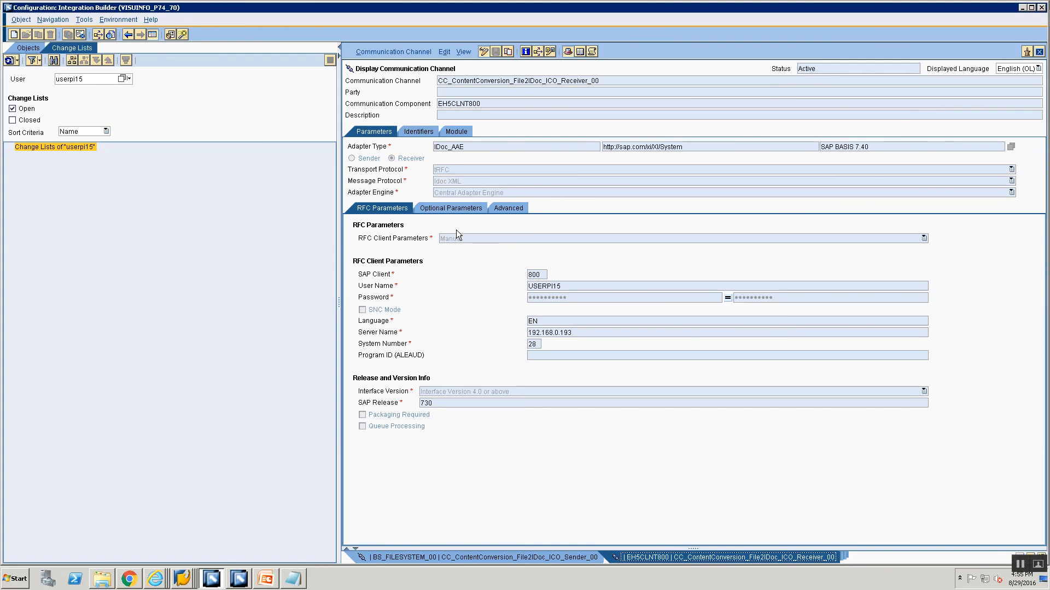
left_click(451, 207)
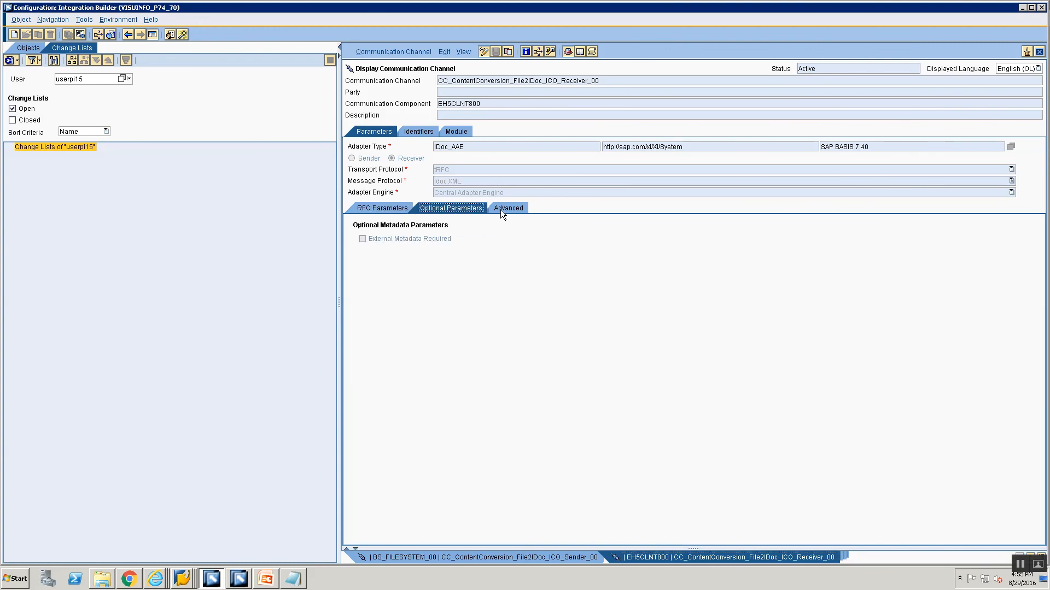
left_click(502, 213)
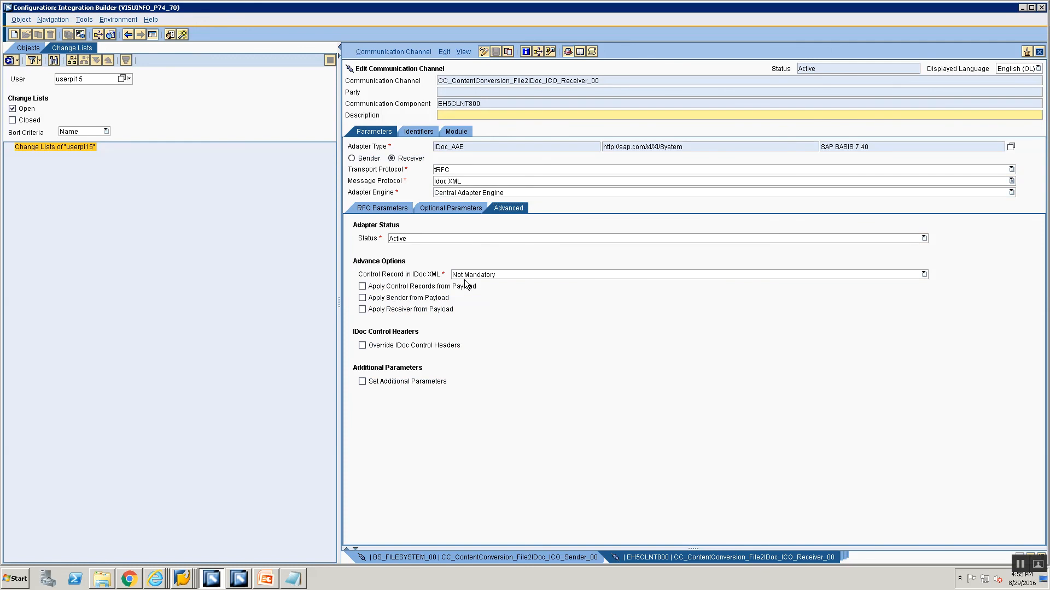
Step: Try the Override IDoc Control Headers option, clear it again and return the receiver channel to display mode without saving
left_click(438, 345)
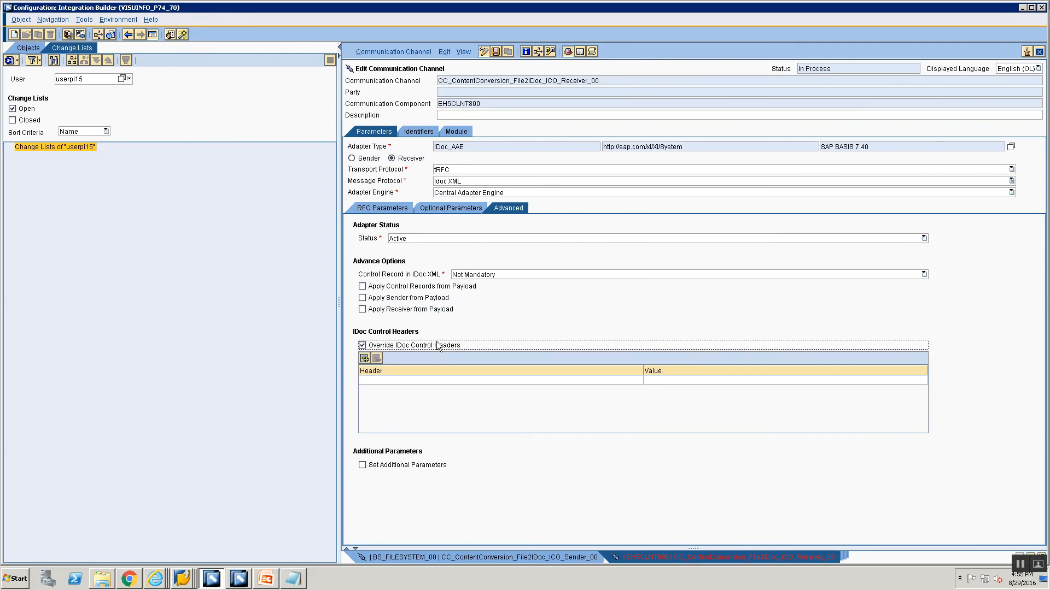
left_click(438, 345)
left_click(362, 208)
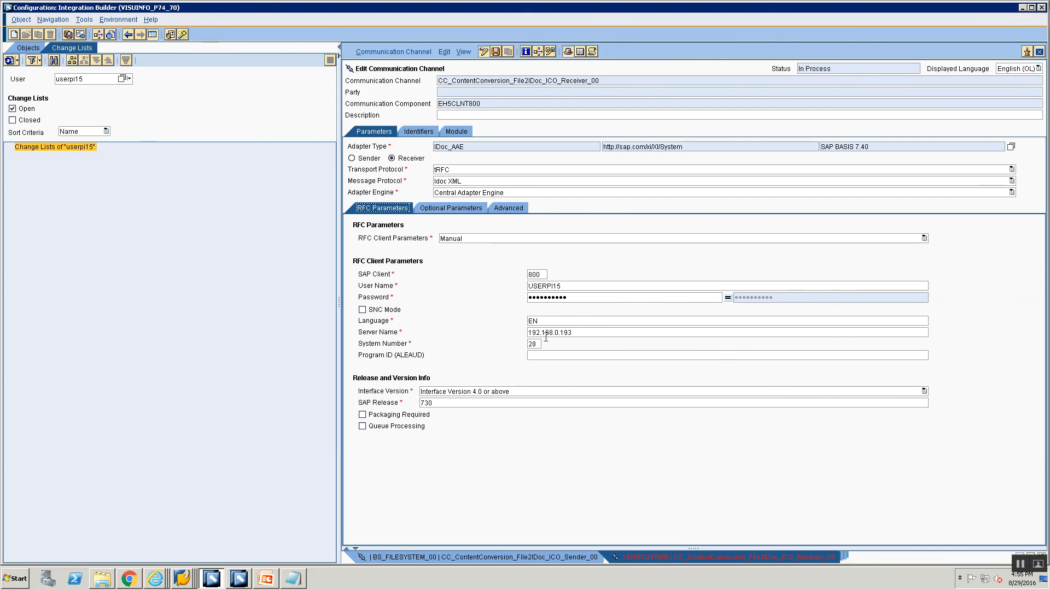
left_click(485, 54)
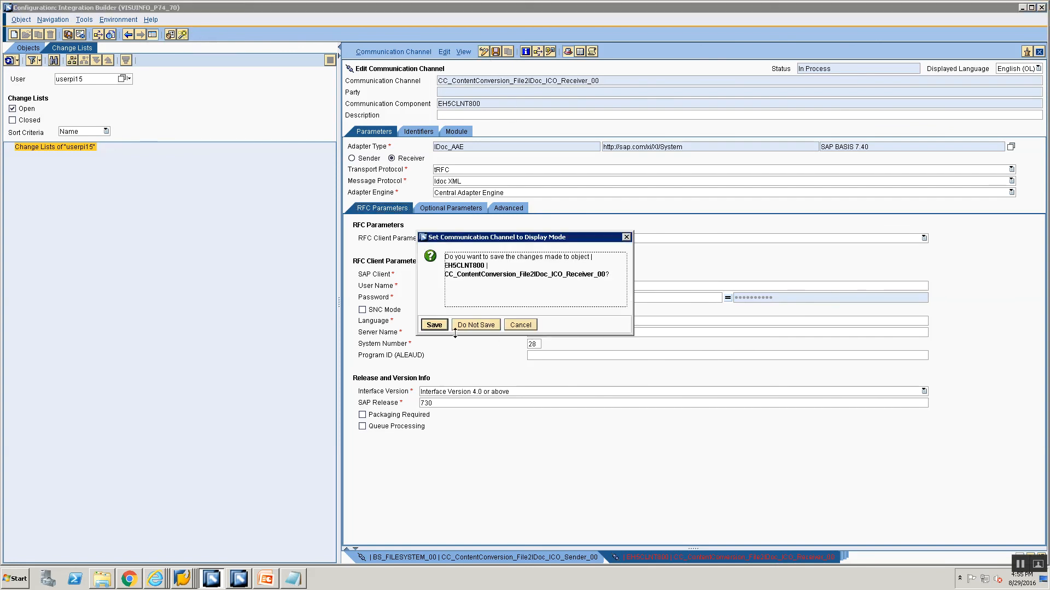
left_click(469, 323)
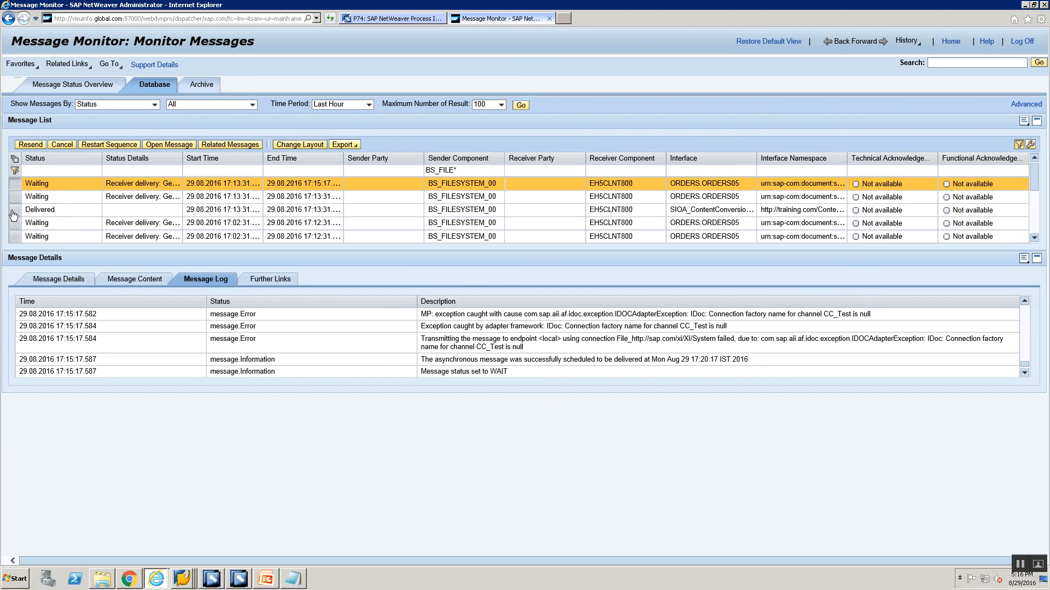
Step: Select the delivered message in the message monitor, and append a copy of the PO#3 header and item lines to File2IDoc_ICO.csv in Notepad
left_click(461, 211)
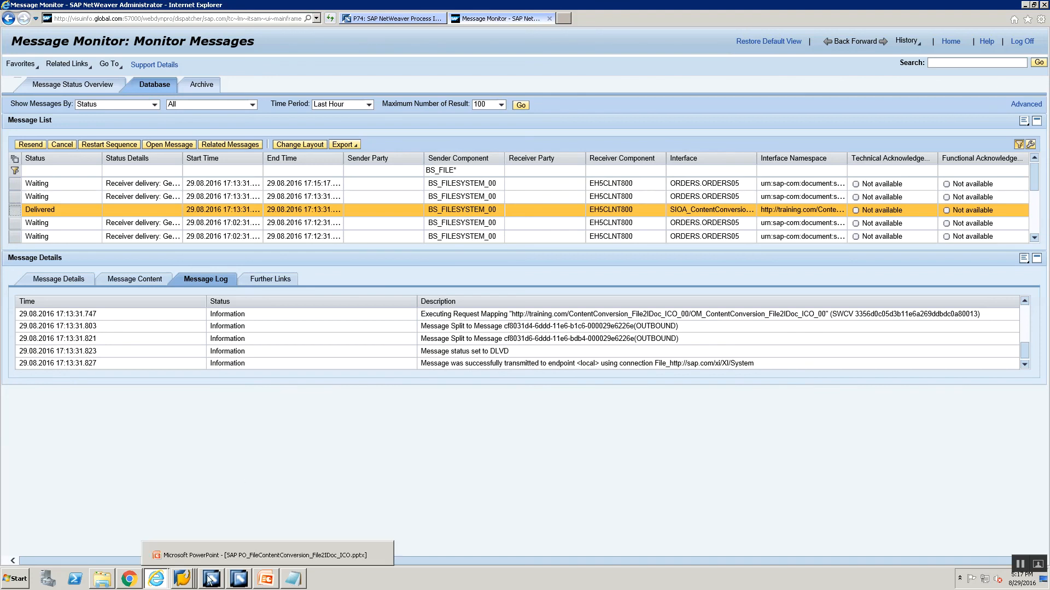
mouse_move(186, 580)
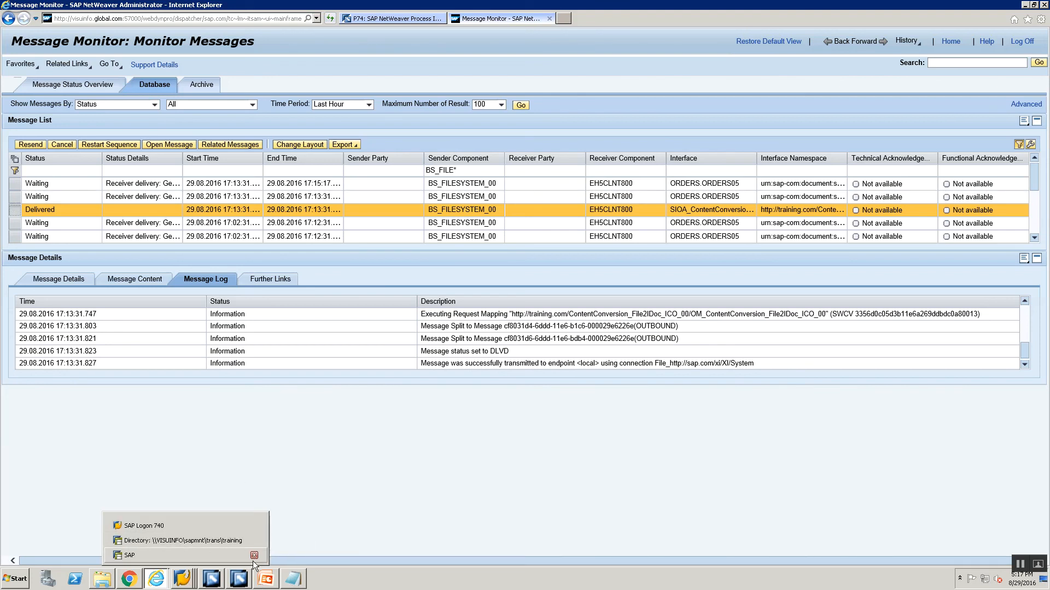
left_click(290, 583)
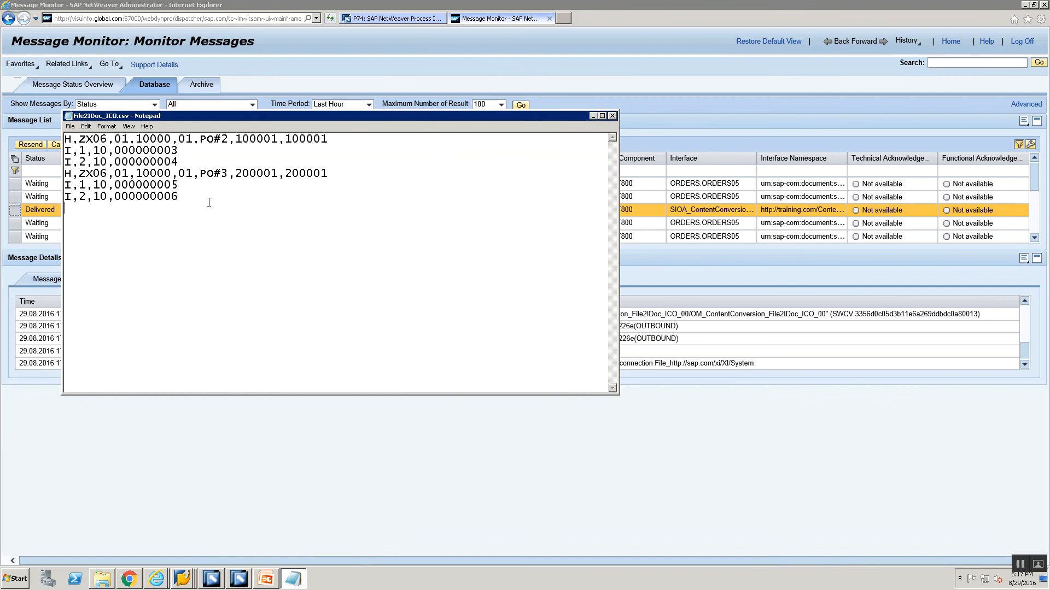
left_click_drag(209, 204, 66, 173)
key("ctrl+c")
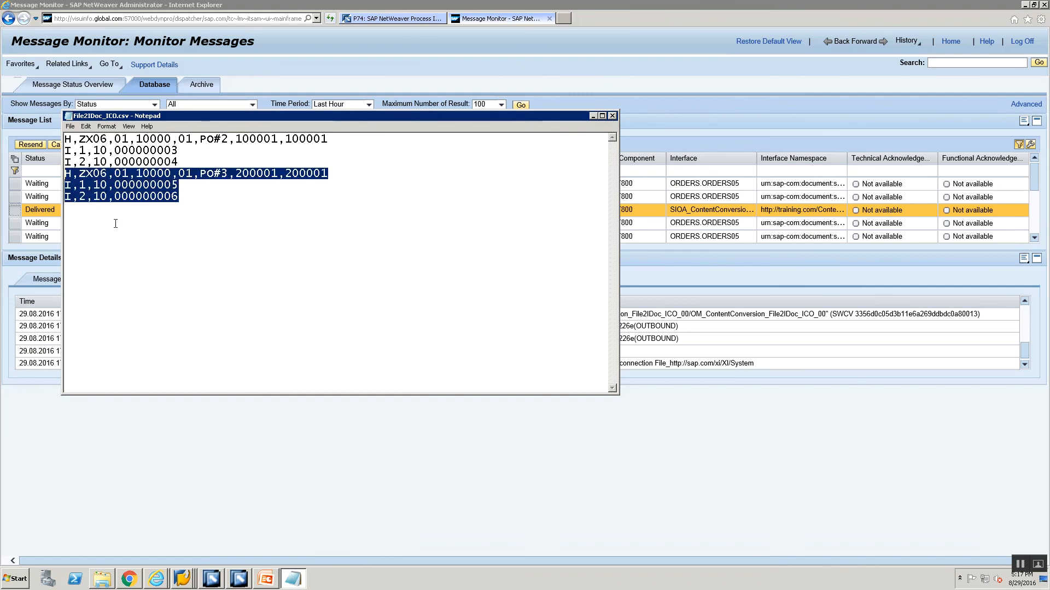
left_click(208, 198)
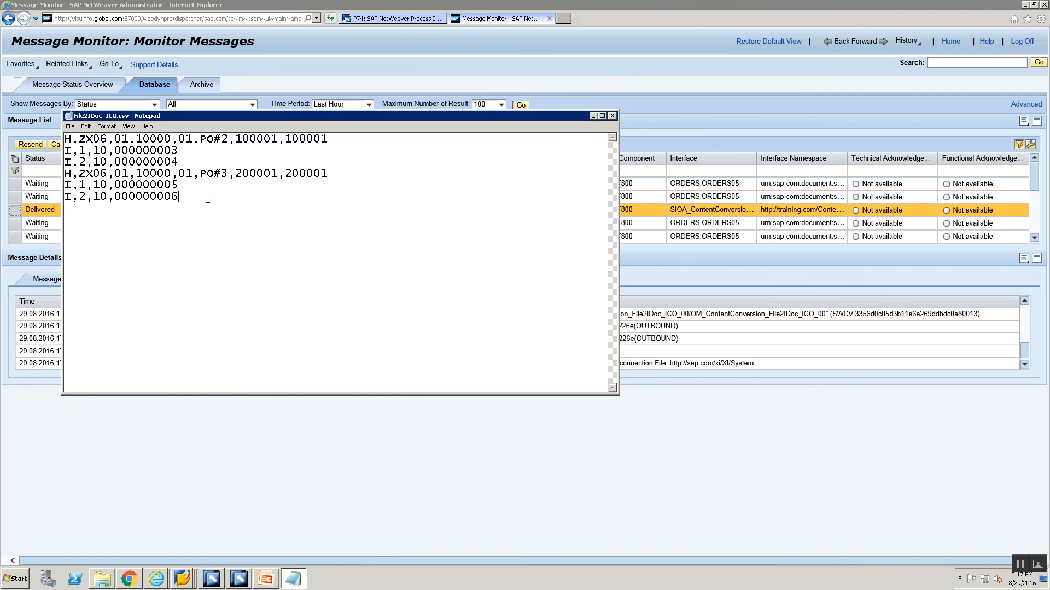
key("Return")
key("ctrl+v")
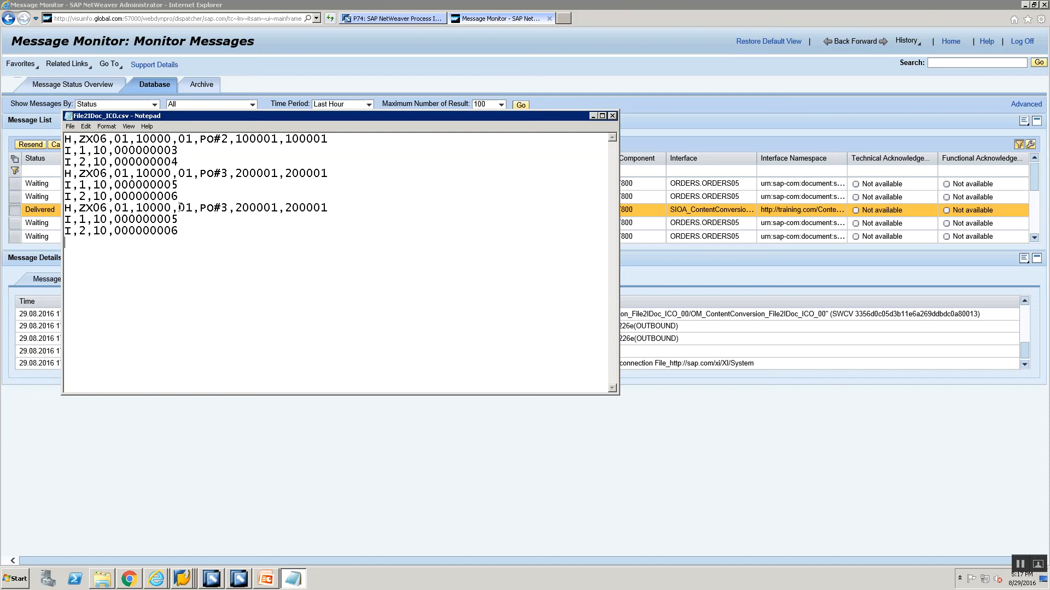
Step: Change the copied header's order reference to PO#4 and delete its second item line so only item 1 remains
key("Delete")
type("4")
left_click(210, 226)
key("BackSpace")
key("BackSpace")
key("BackSpace")
key("BackSpace")
key("BackSpace")
key("BackSpace")
key("BackSpace")
key("BackSpace")
key("BackSpace")
key("BackSpace")
key("BackSpace")
key("BackSpace")
key("BackSpace")
key("BackSpace")
key("BackSpace")
key("BackSpace")
key("BackSpace")
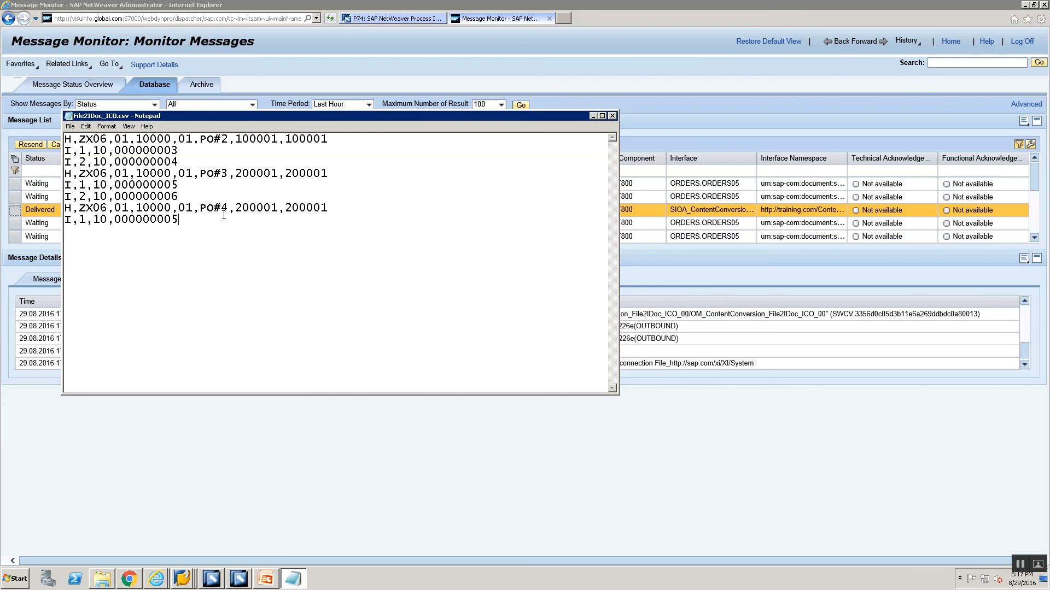
Step: Switch to the SAP upload dialog and transfer File2IDoc_ICO.csv to \\VISUINFO\sapmnt\trans\training\File2IDoc_ICO.csv
key("alt+Tab")
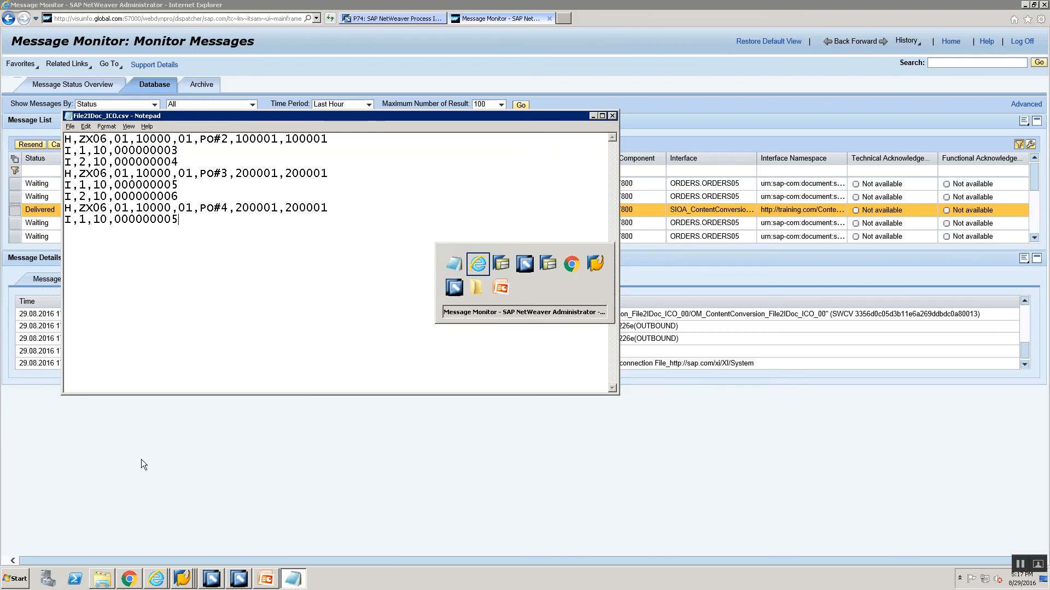
key("alt+Tab")
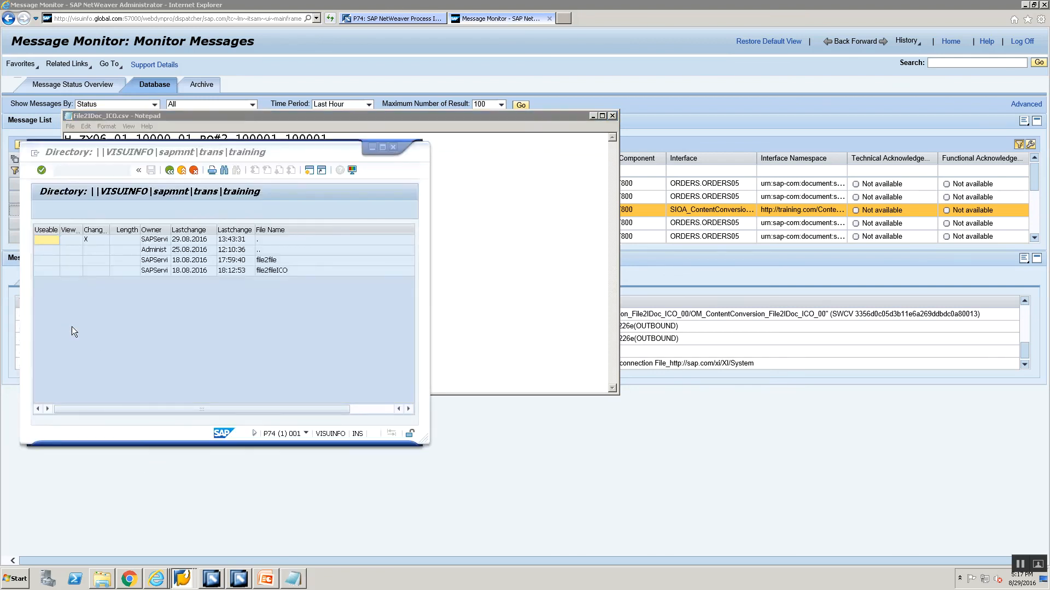
key("alt+Tab")
key("alt+Tab")
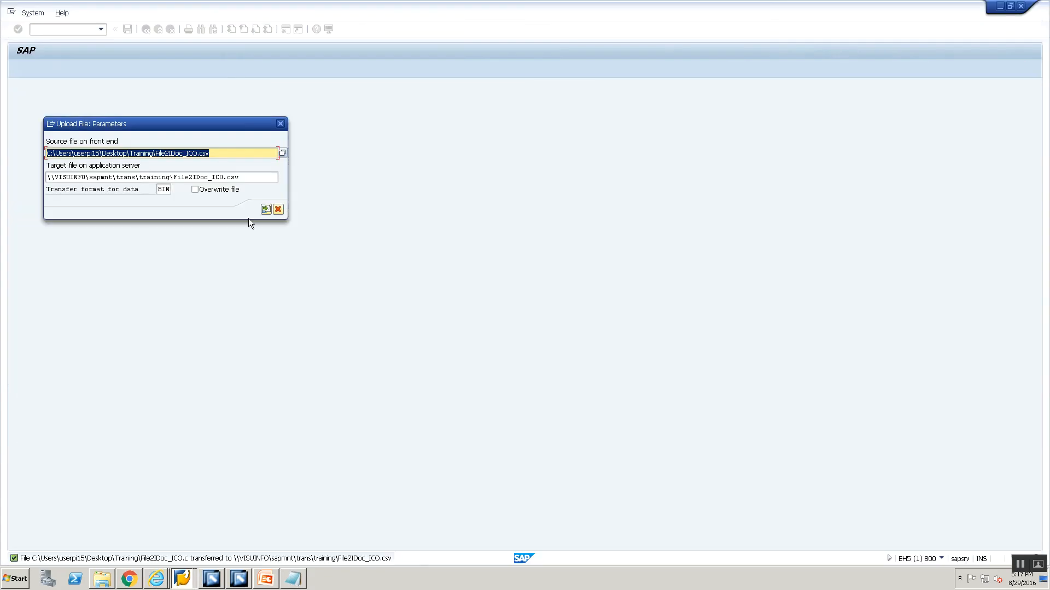
left_click(268, 209)
Step: Switch to the message monitor and list messages for a custom time period starting at 17:14:17
key("alt+Tab")
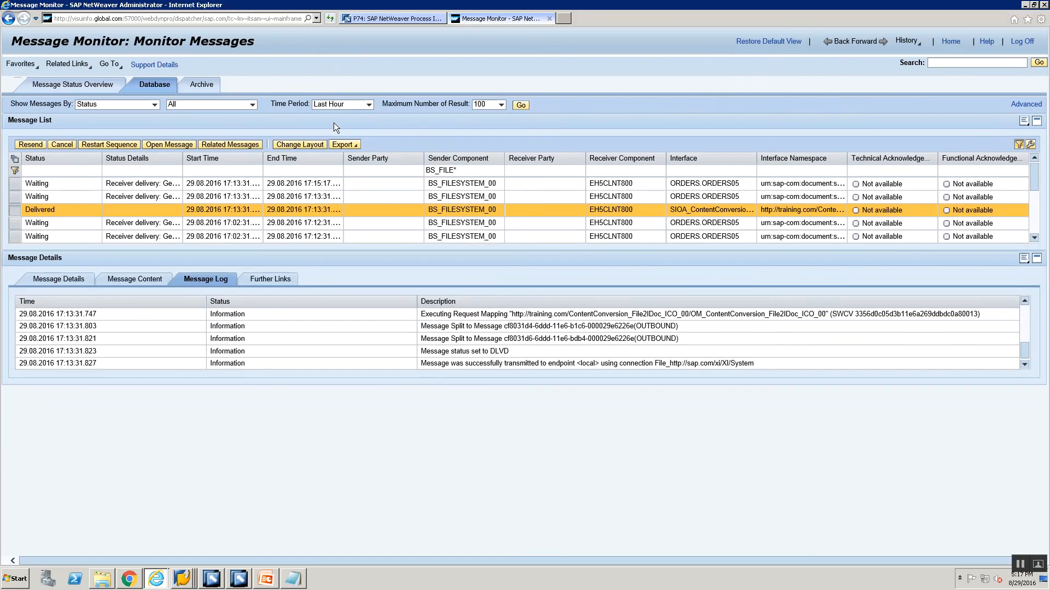
left_click(369, 104)
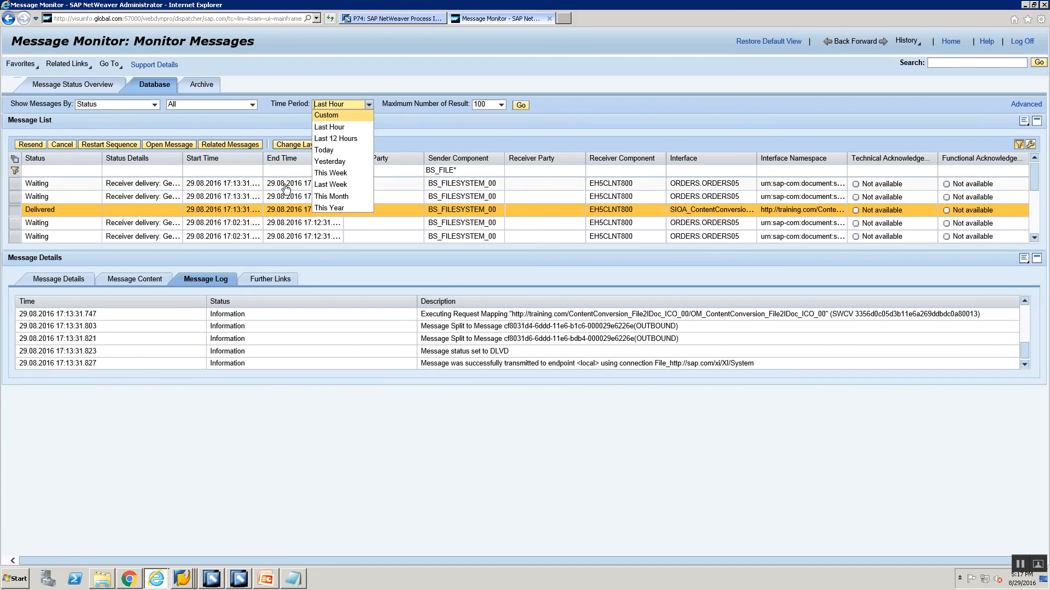
left_click(326, 115)
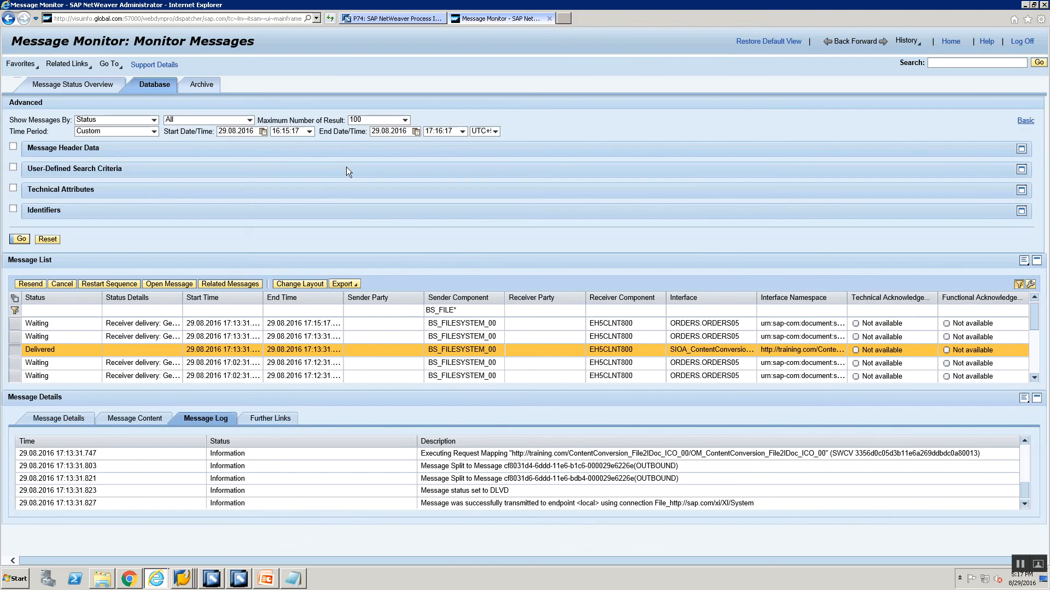
left_click(286, 132)
left_click(20, 239)
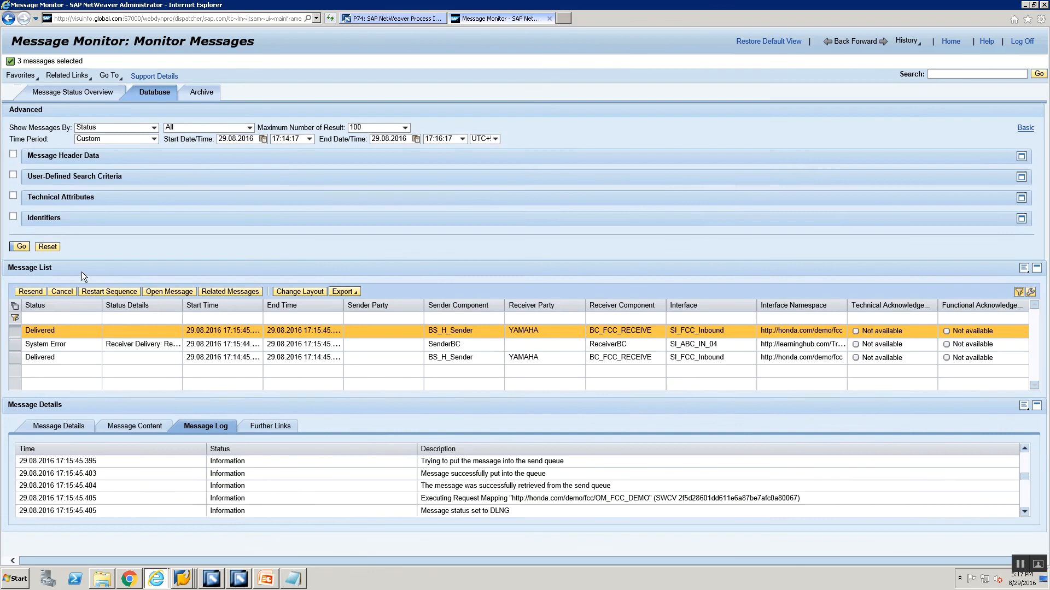
left_click(453, 317)
Step: Switch to the SAP directory listing and refresh the training folder to check whether the uploaded file was picked up
key("alt+Tab")
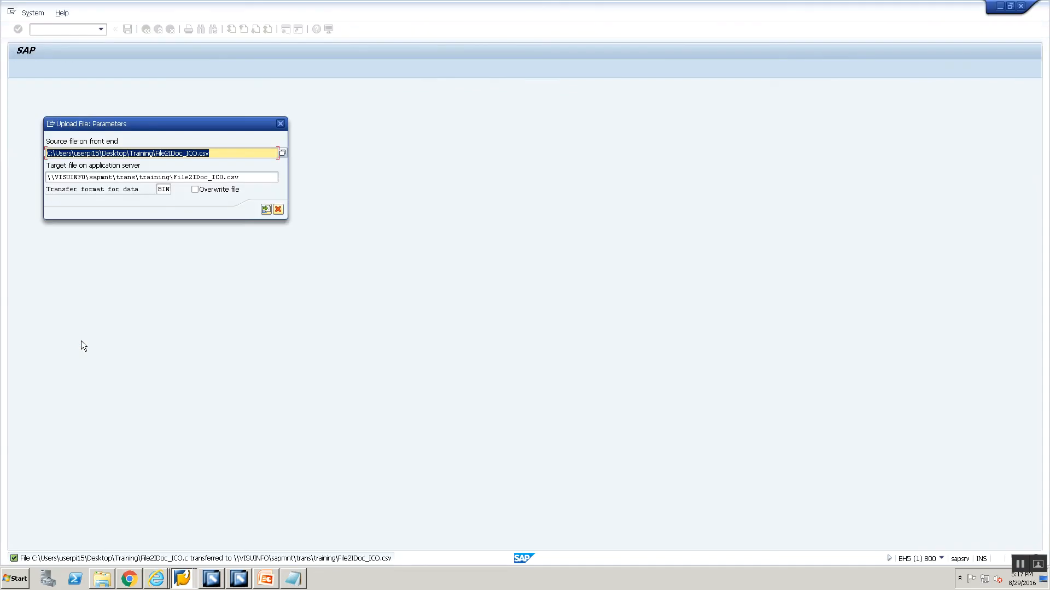
key("alt+Tab")
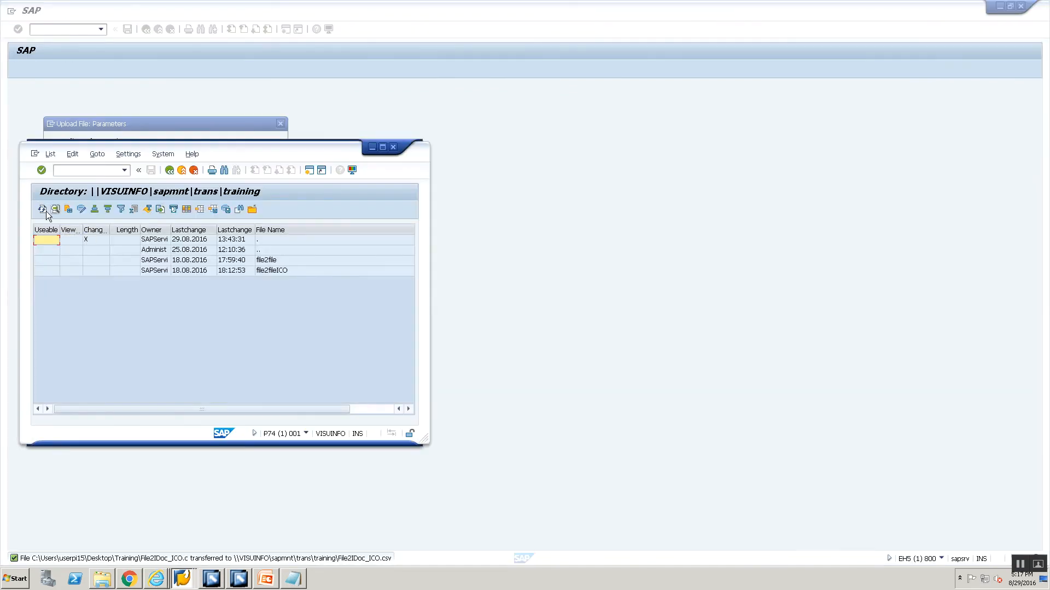
left_click(42, 209)
Step: Return to the message monitor and reload the list with the start time set to 17:14:00
key("alt+Tab")
key("alt+Tab")
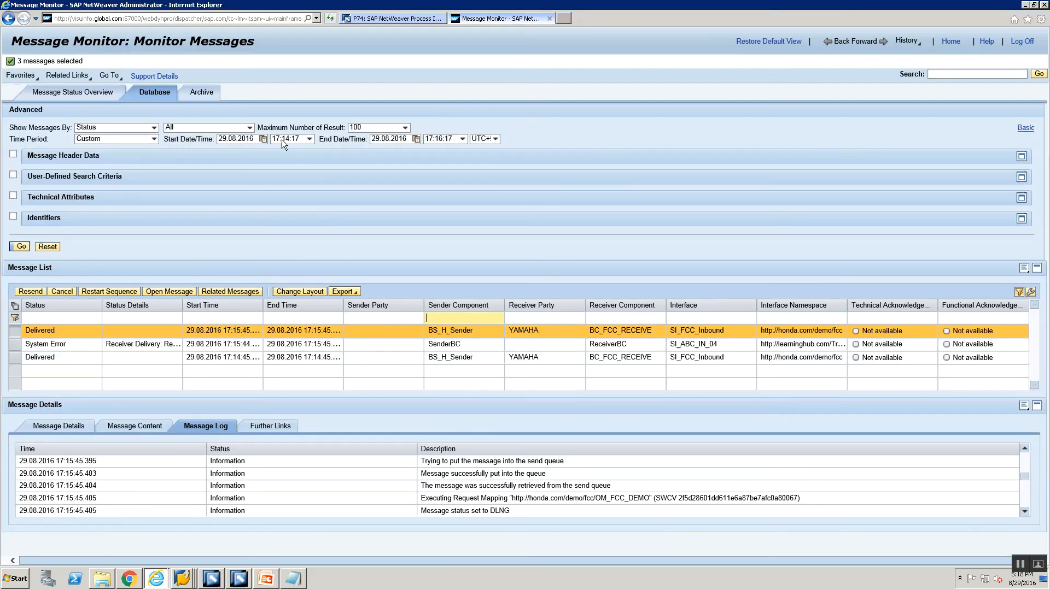
left_click(294, 139)
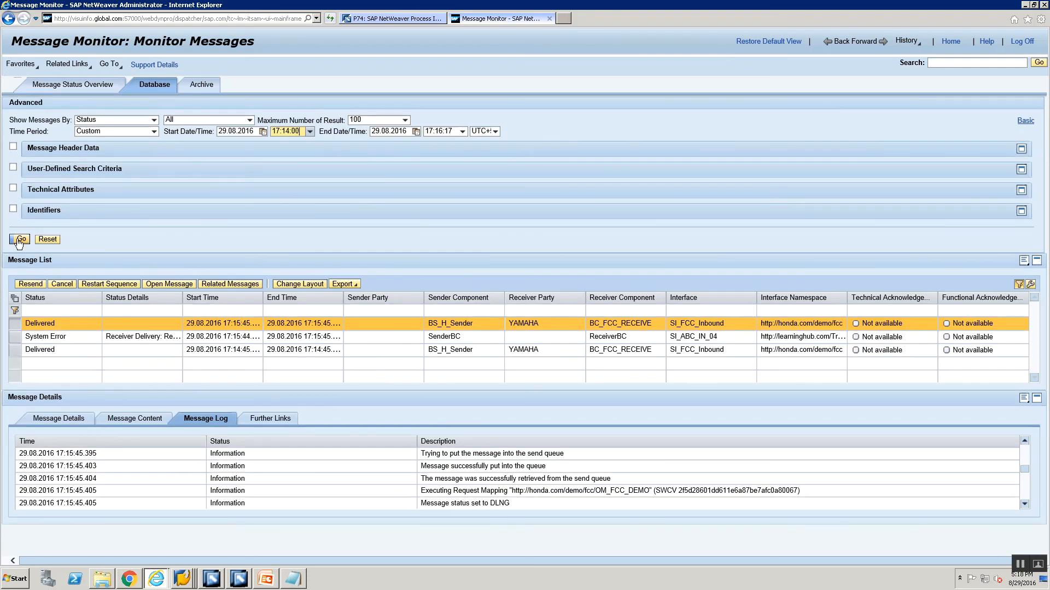
left_click(20, 240)
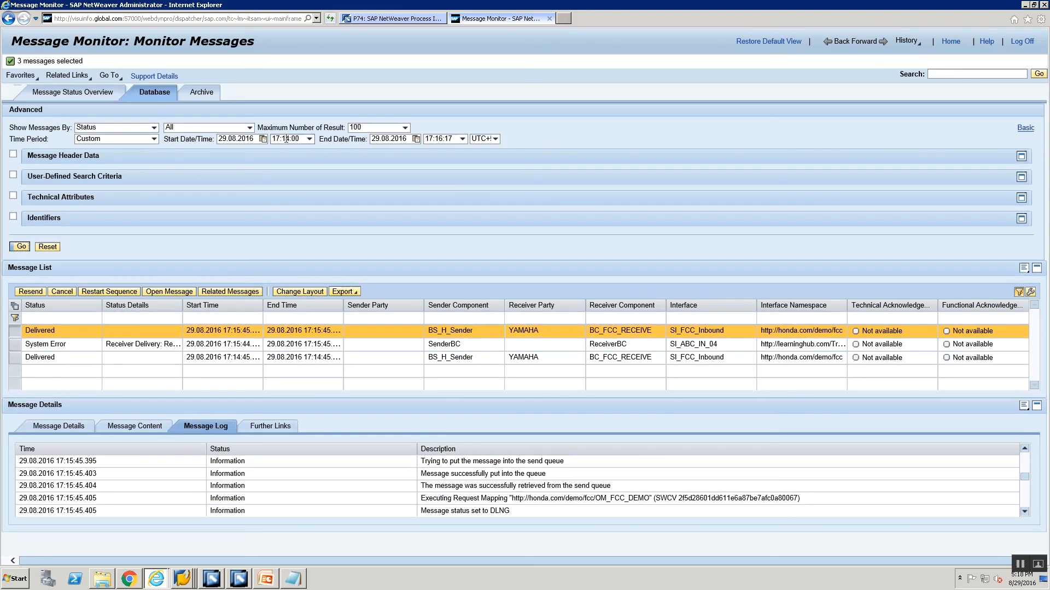
Step: Set the start time to 17:13:00, reload the messages and filter the sender component by BS_FILE*
left_click(286, 139)
key("BackSpace")
key("BackSpace")
type("3:")
left_click(20, 247)
left_click(467, 319)
type("BS")
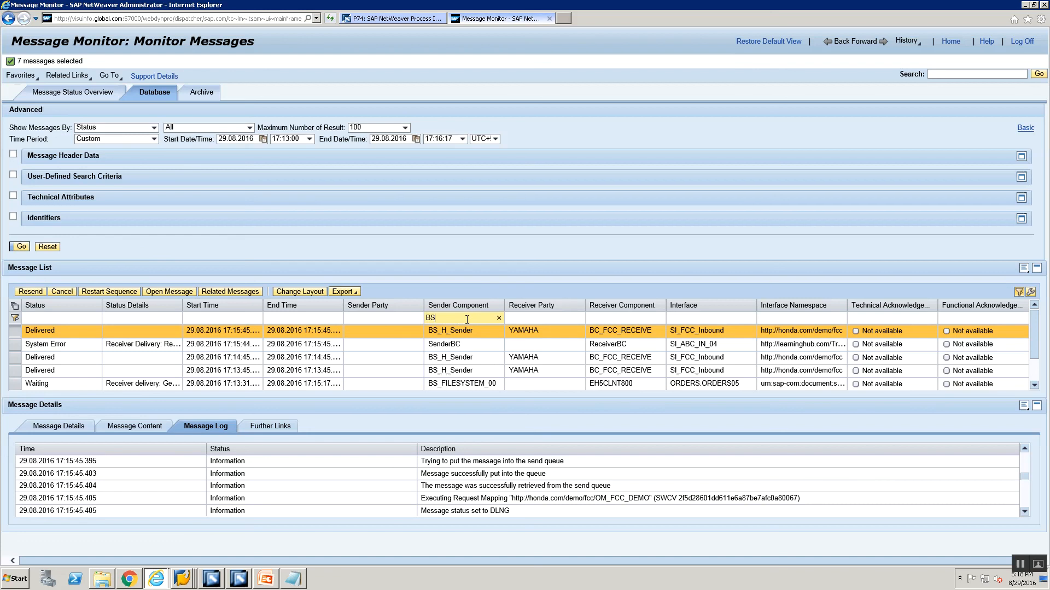
type("_FILE*")
key("Return")
Step: Switch to the SAP upload dialog and transfer File2IDoc_ICO.csv to the application server once more
key("alt+Tab")
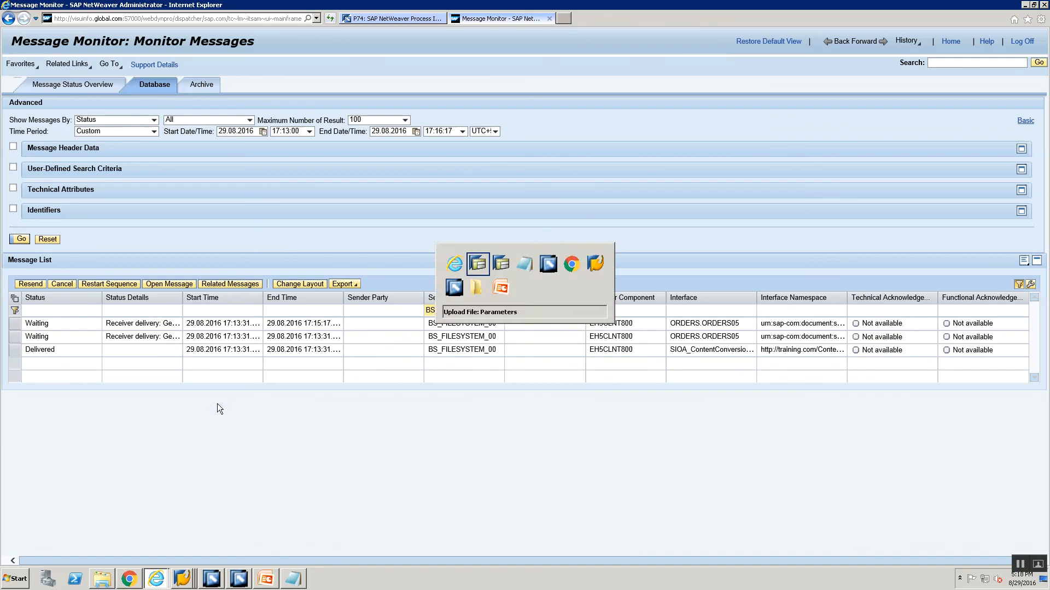
key("alt+Tab")
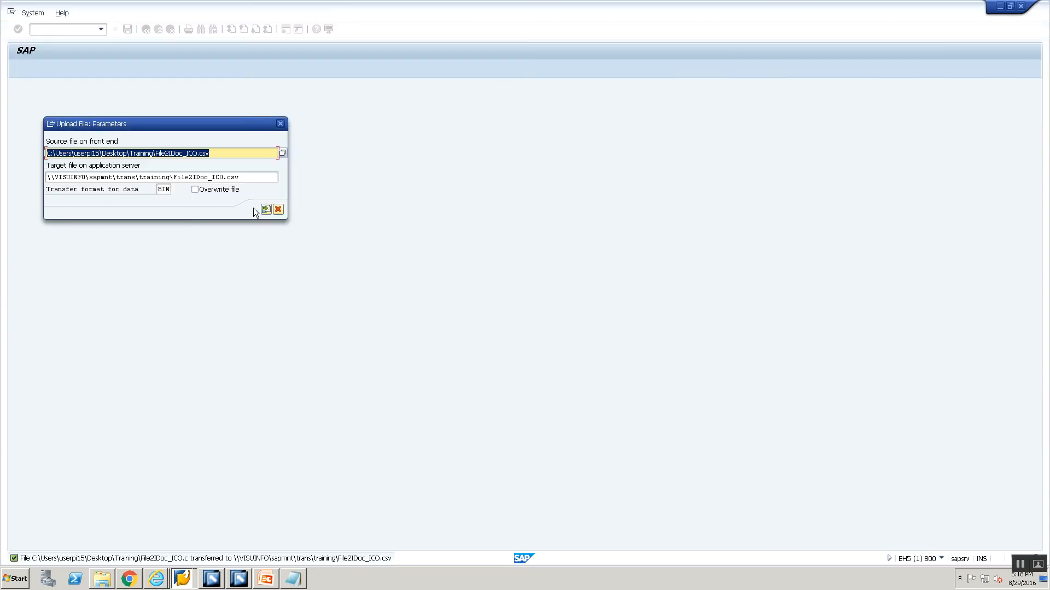
left_click(266, 210)
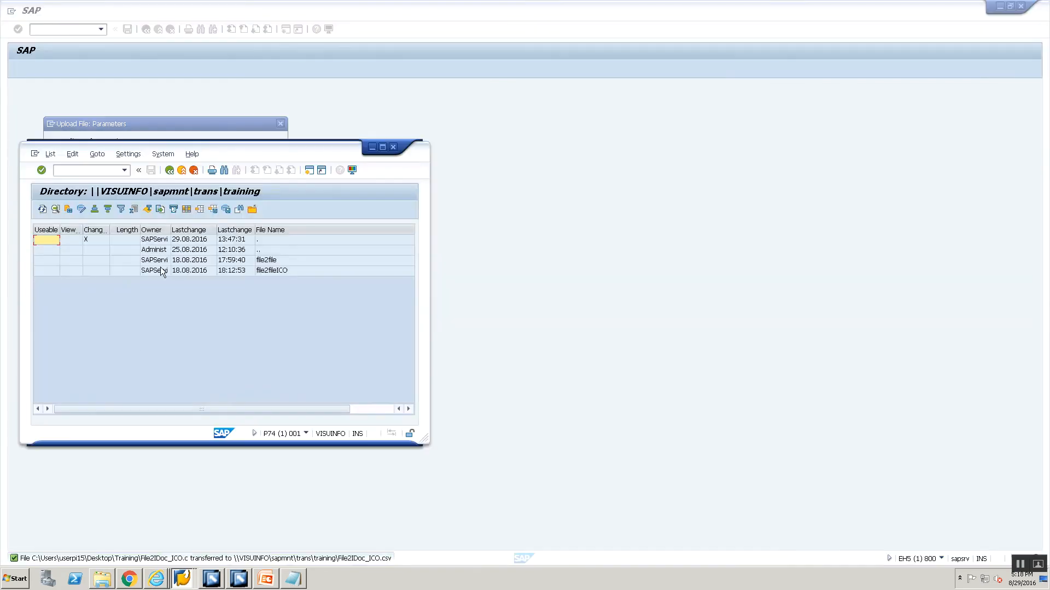
Step: Refresh the training directory listing until the file adapter picks up the CSV, and dismiss the information dialog
left_click(41, 209)
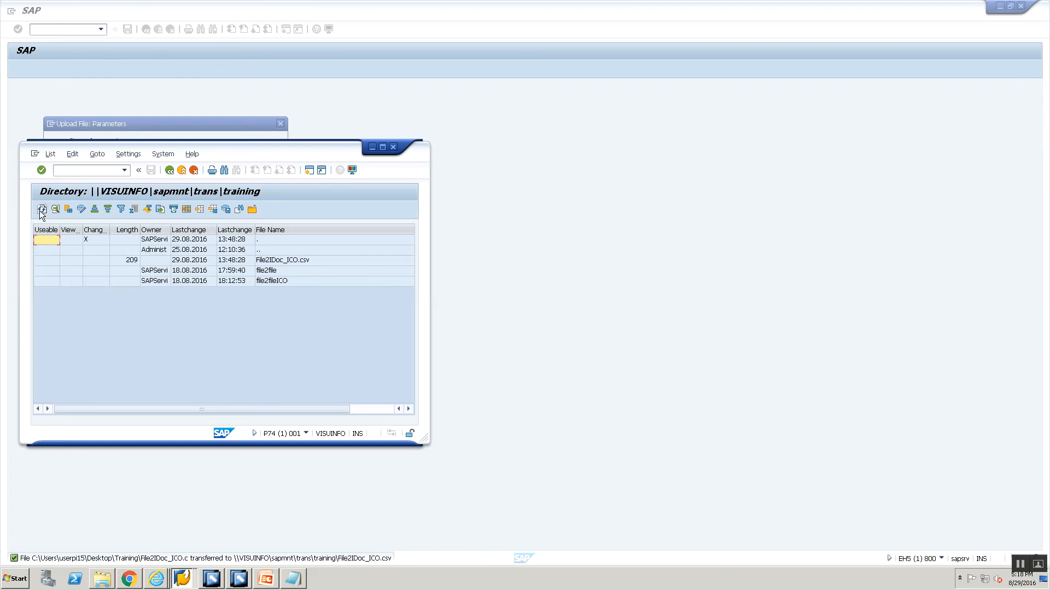
left_click(41, 210)
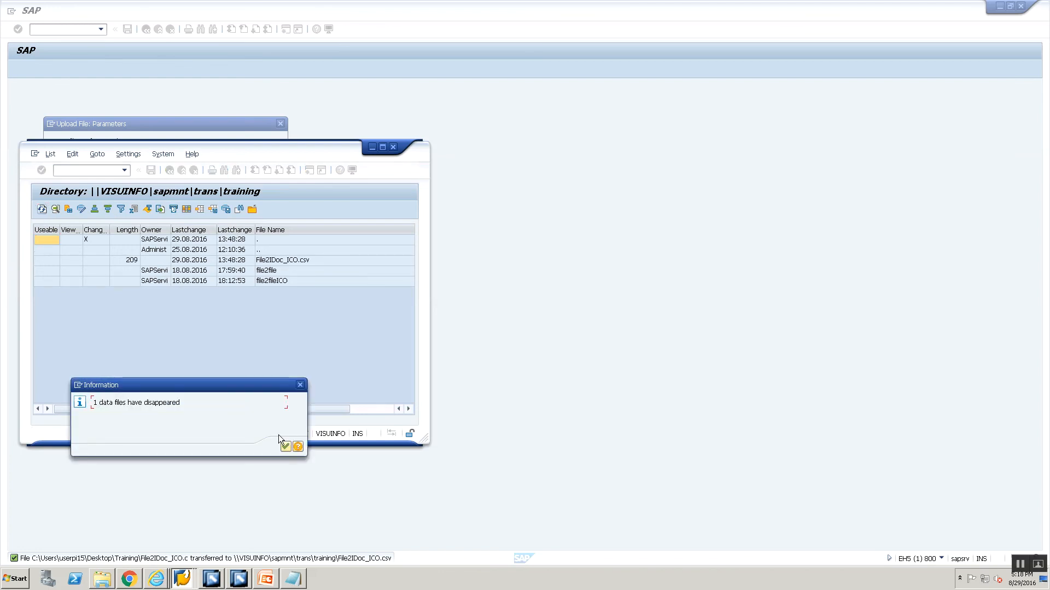
left_click(285, 443)
Step: Switch to the message monitor, reload the messages and filter the sender component by BS_FILE* again
key("alt+Tab")
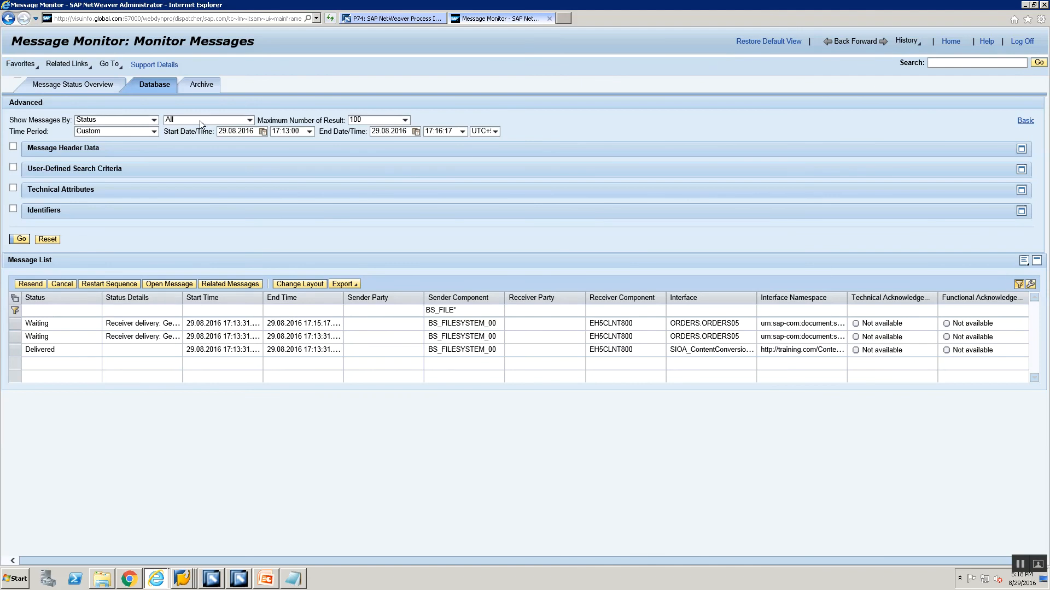
left_click(21, 239)
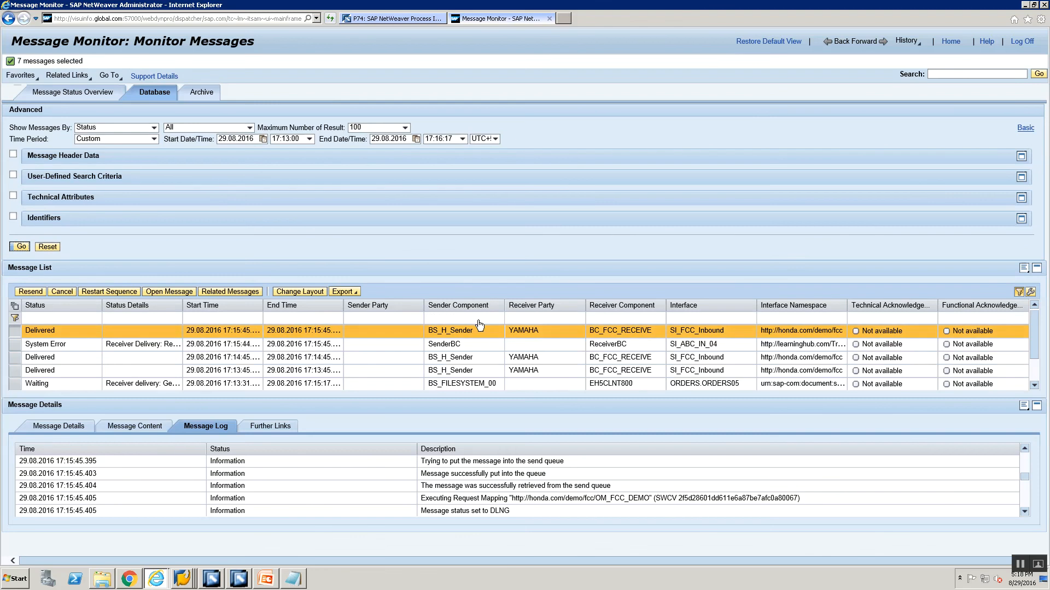
left_click(478, 319)
type("BS_FILE*")
key("Return")
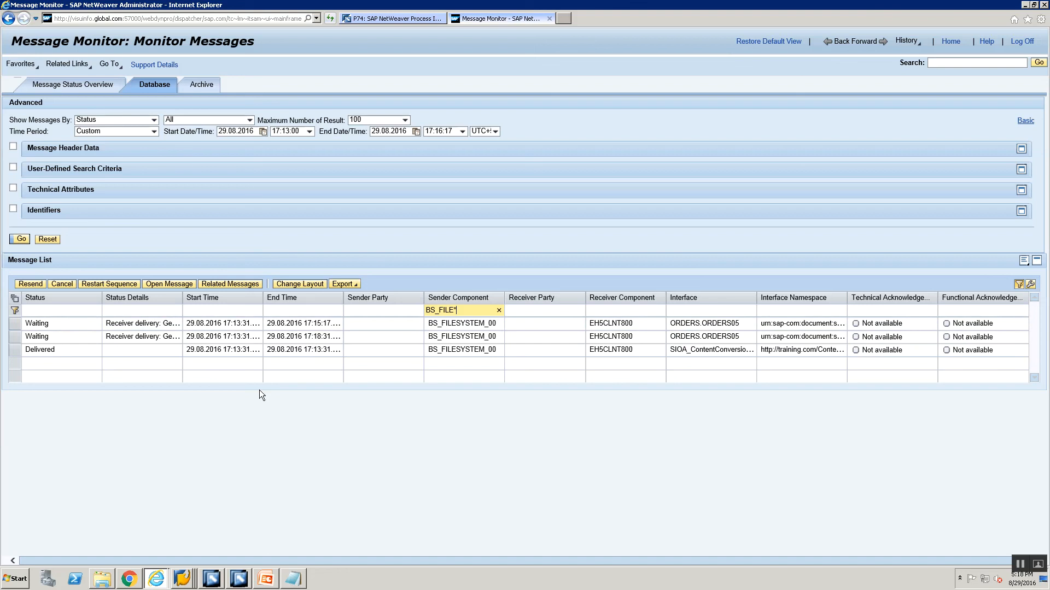
Step: Set the end time to 17:20:17, reload the messages and filter the sender component by BS_FILE*
left_click(443, 131)
key("BackSpace")
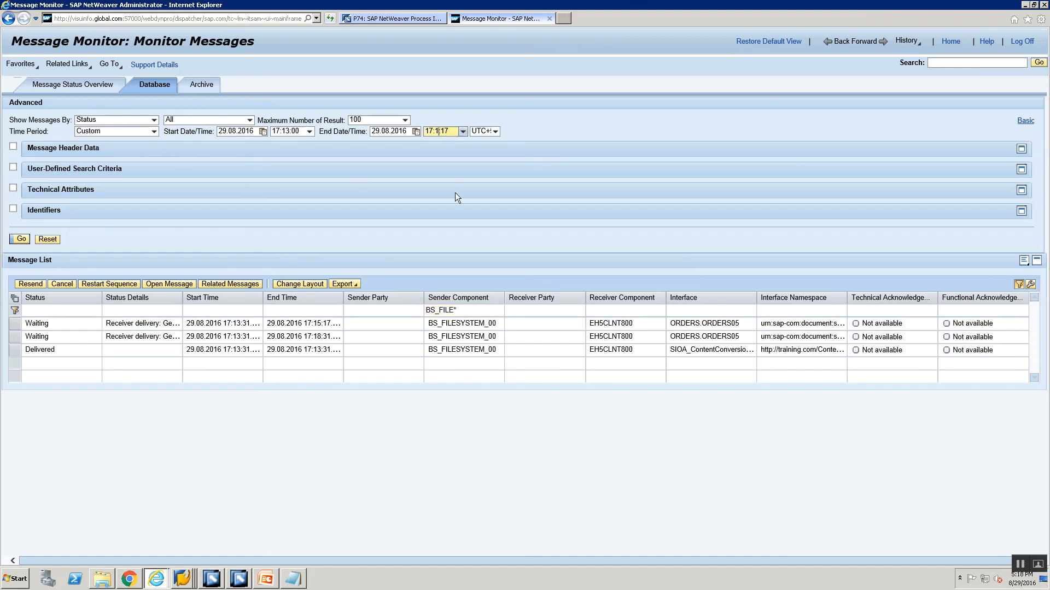
key("BackSpace")
type("20")
left_click(21, 241)
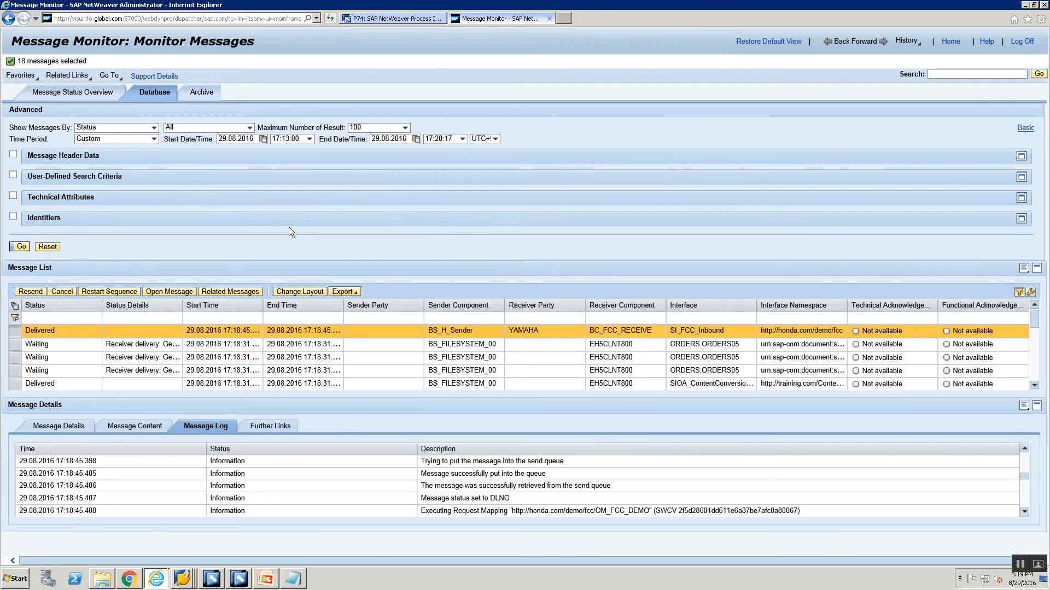
left_click(457, 318)
type("BS_FILE*")
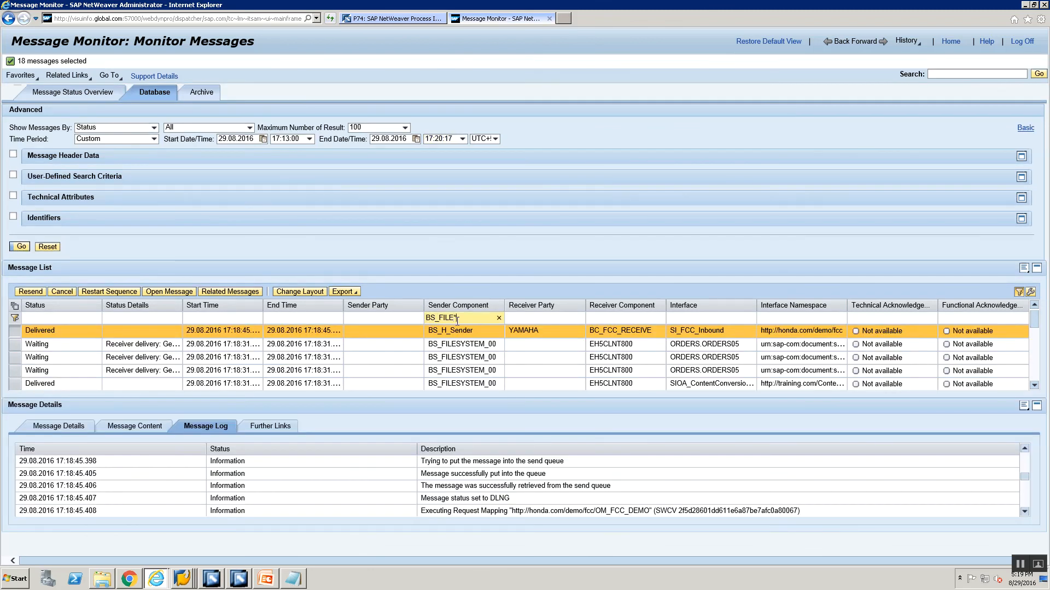
key("Return")
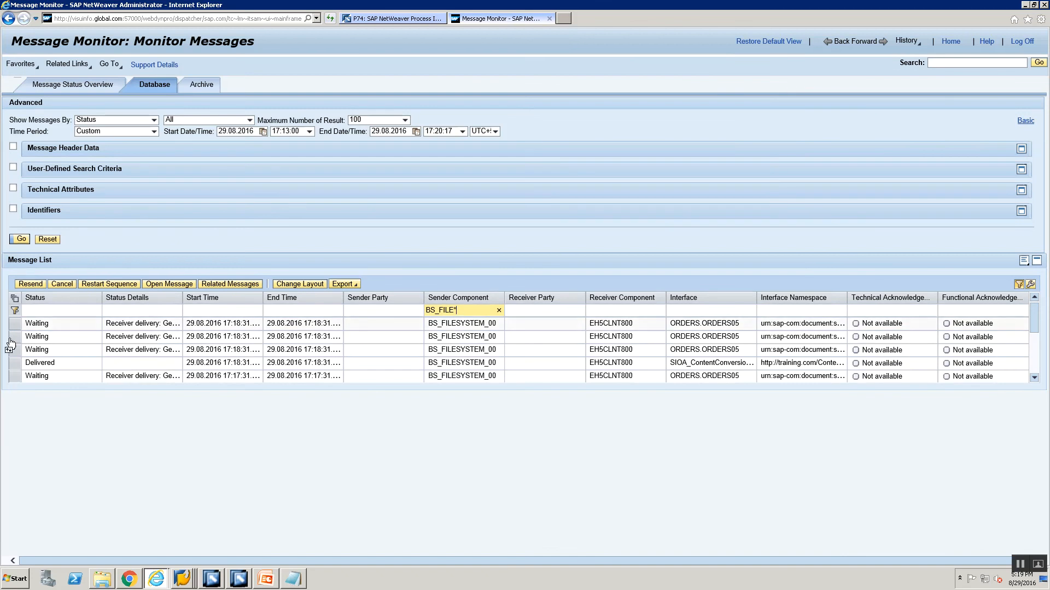
Step: View the newest delivered message's log and the MainDocument payload of the first waiting ORDERS05 message, and close the payload window
left_click(11, 362)
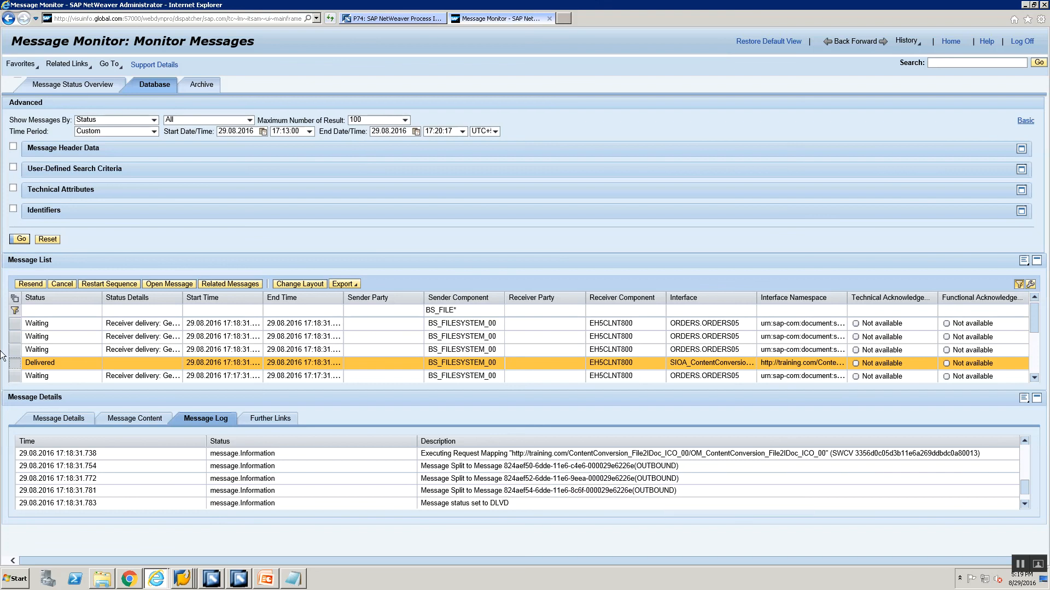
left_click(15, 325)
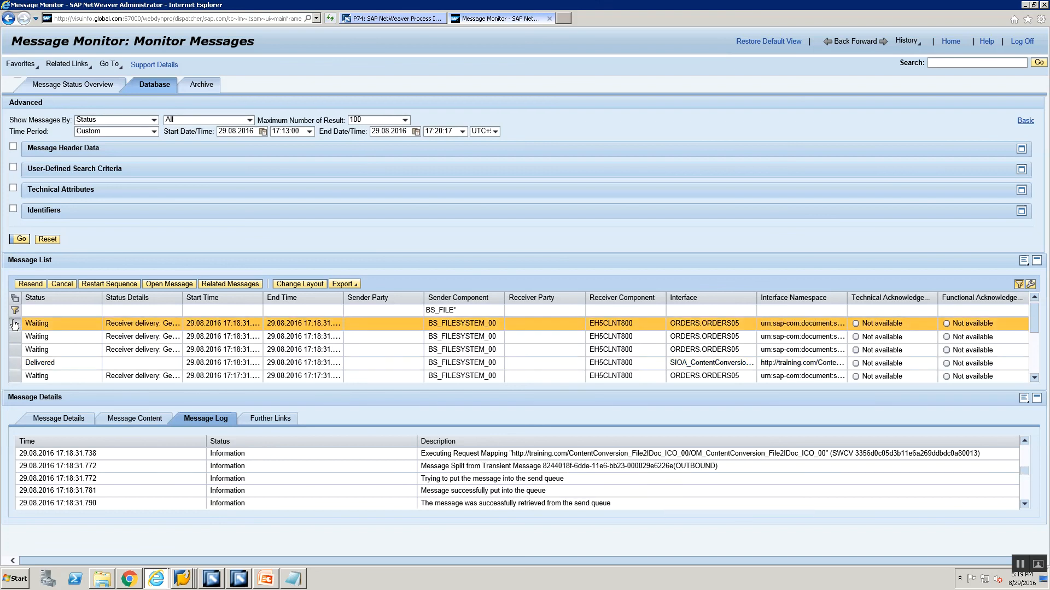
left_click(135, 418)
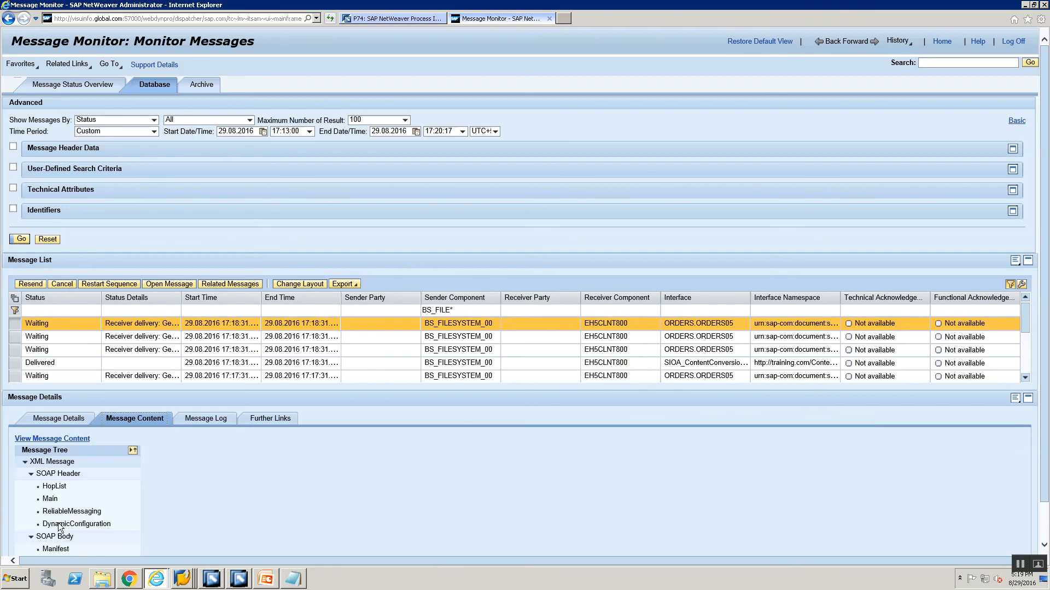
scroll(1044, 525, "down", 2)
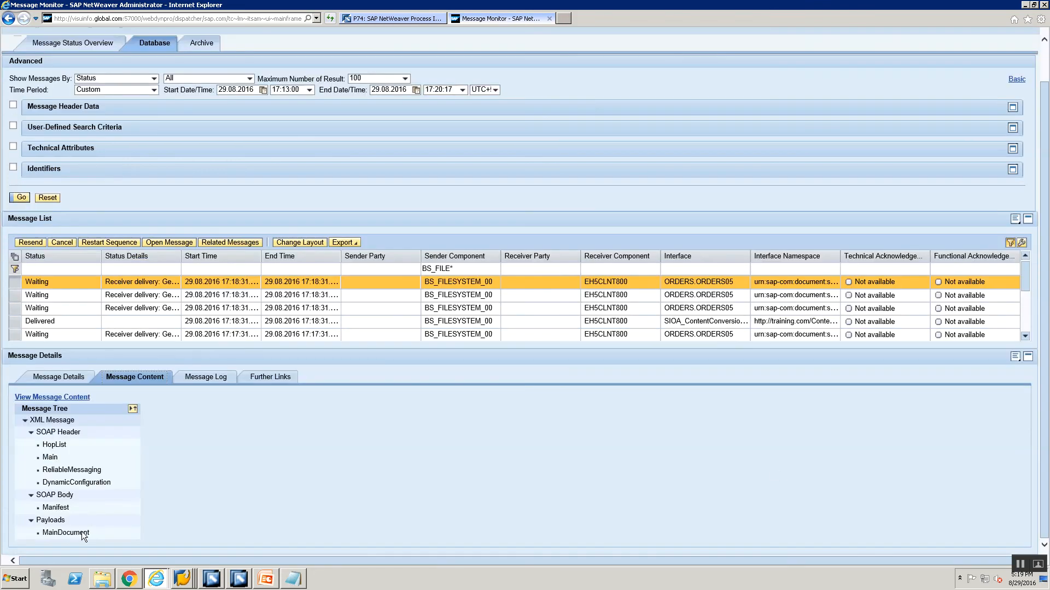
left_click(65, 533)
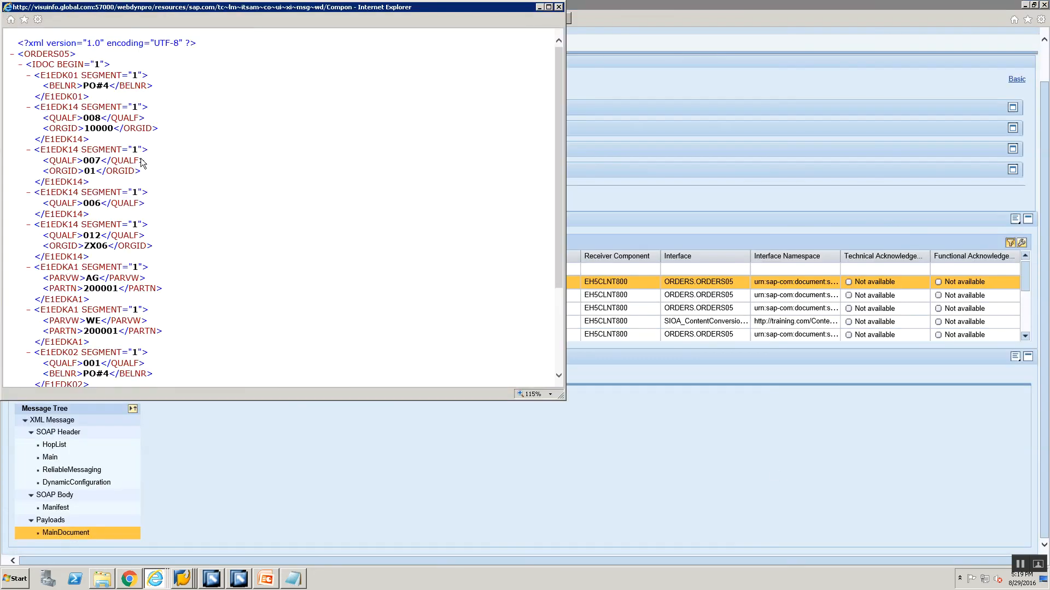
left_click(21, 64)
left_click(21, 65)
left_click(22, 66)
left_click(22, 66)
scroll(107, 238, "down", 3)
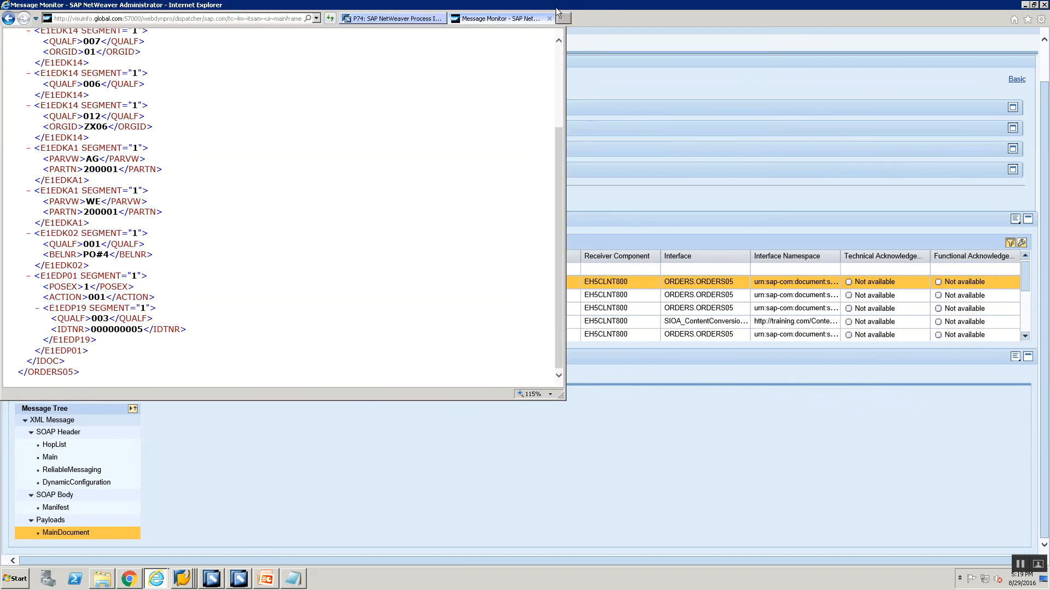
left_click(558, 7)
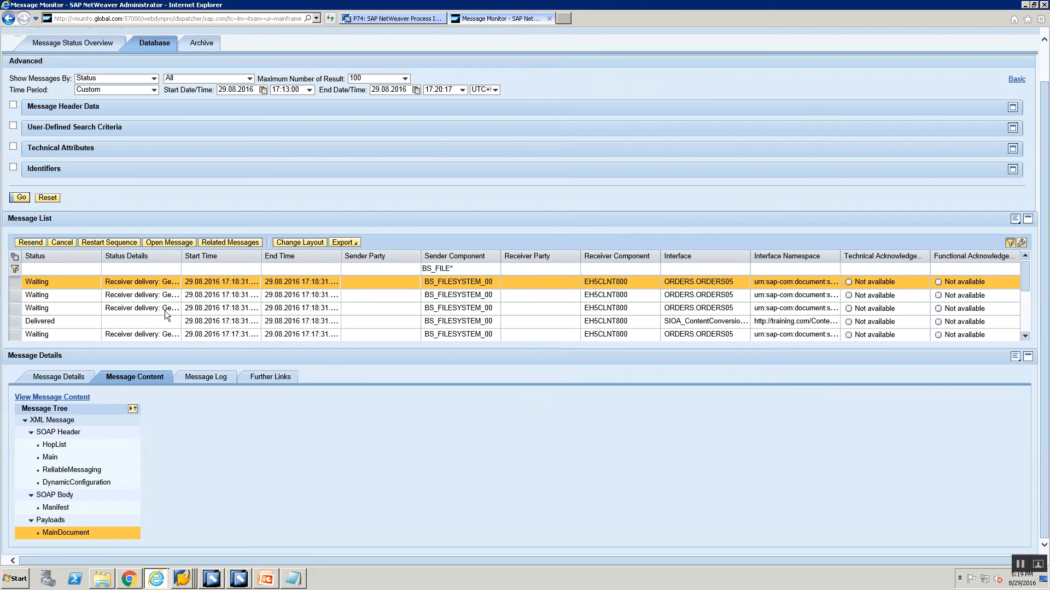
Step: View the MainDocument payload of the third waiting ORDERS05 message and close its window
left_click(14, 308)
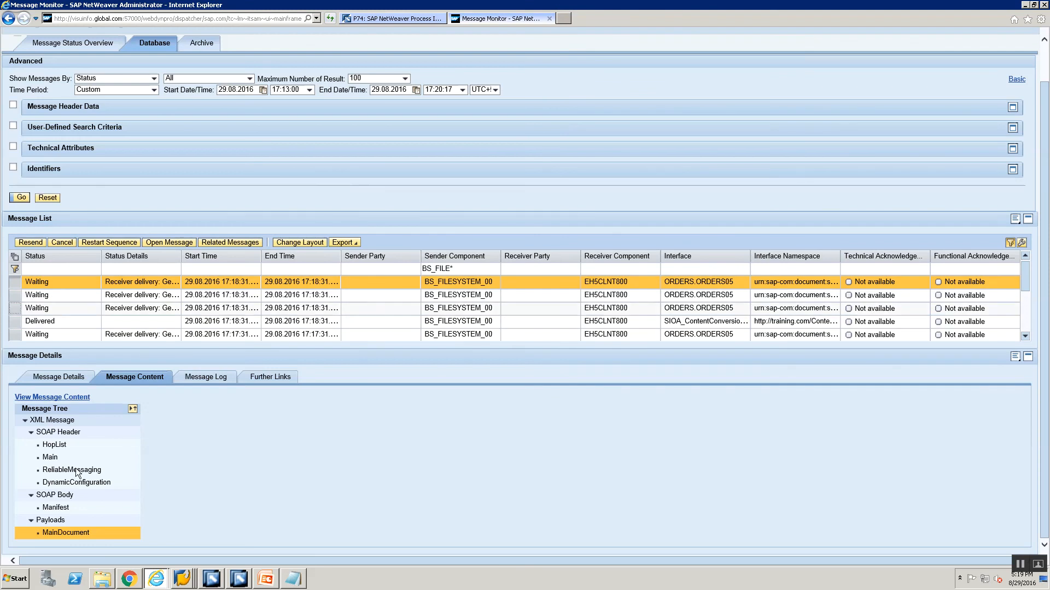
left_click(77, 534)
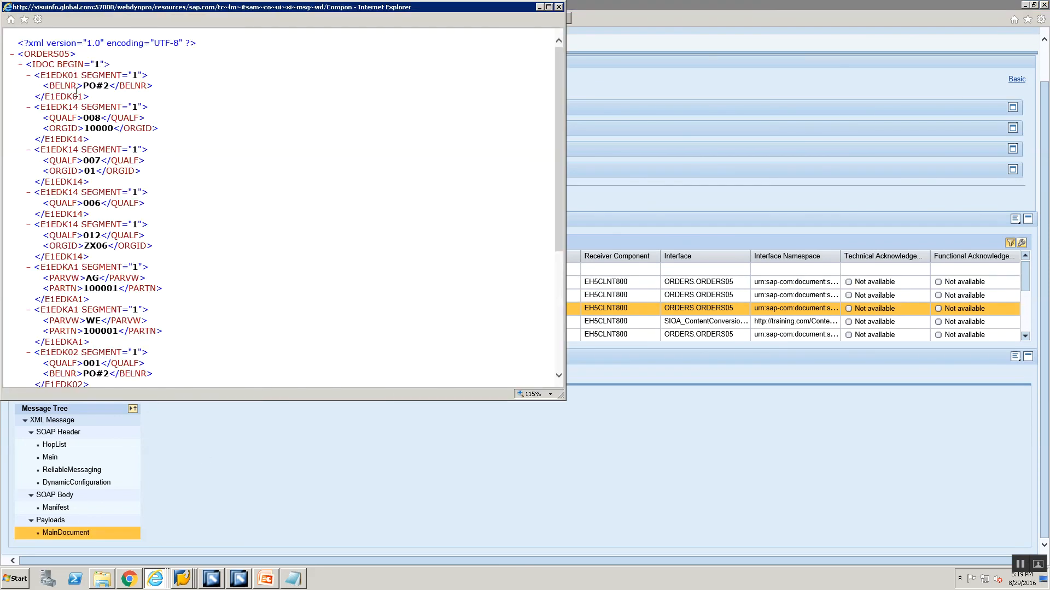
left_click(559, 7)
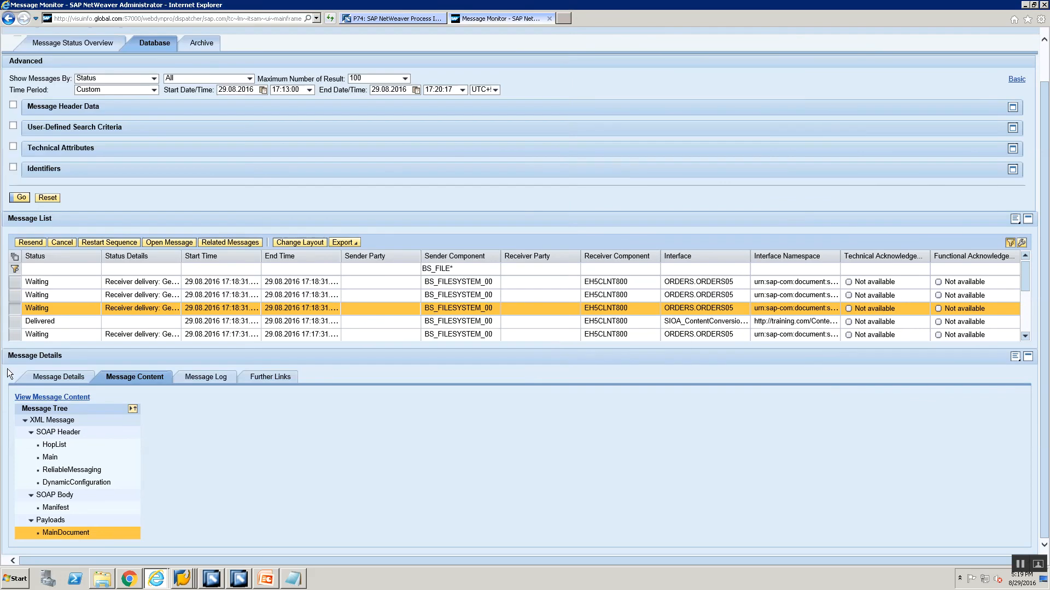
Step: Open the delivered source message's MainDocument payload, collapse all its recordset nodes and expand only the first recordset again
left_click(15, 322)
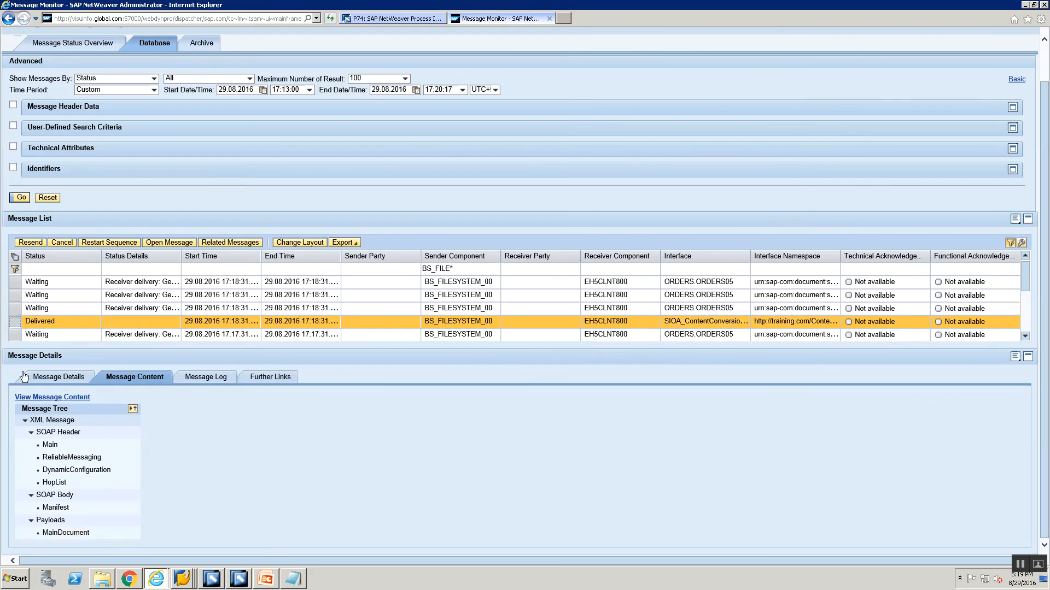
left_click(48, 533)
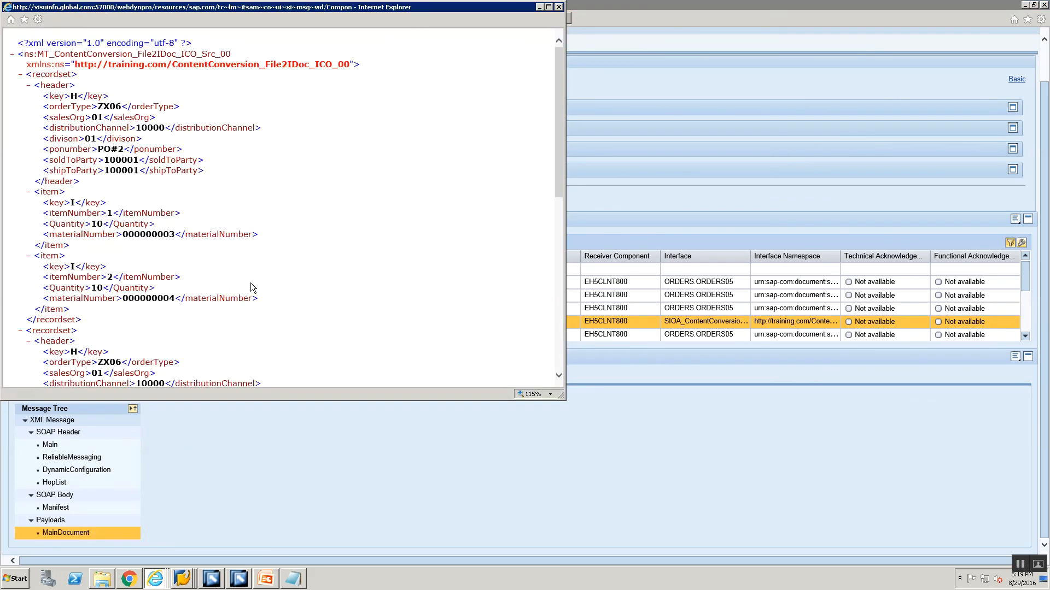
left_click(20, 75)
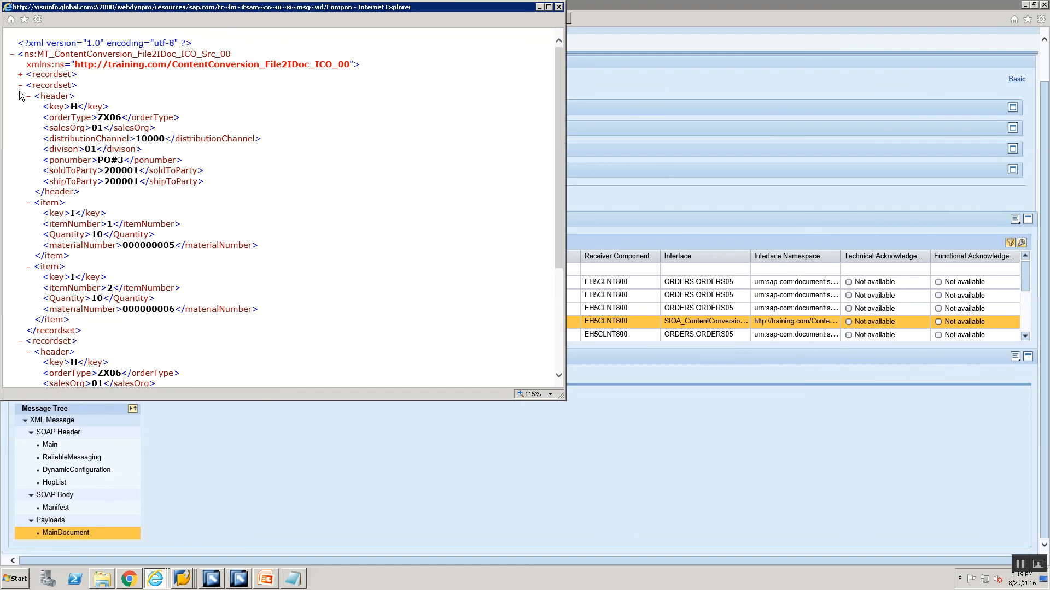
left_click(20, 86)
left_click(20, 97)
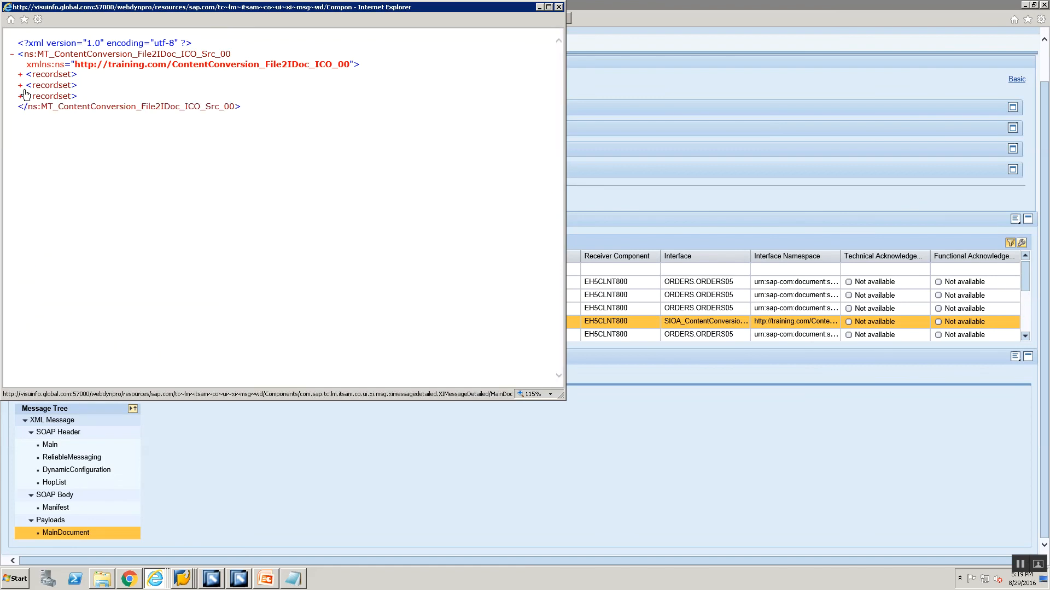
left_click(20, 74)
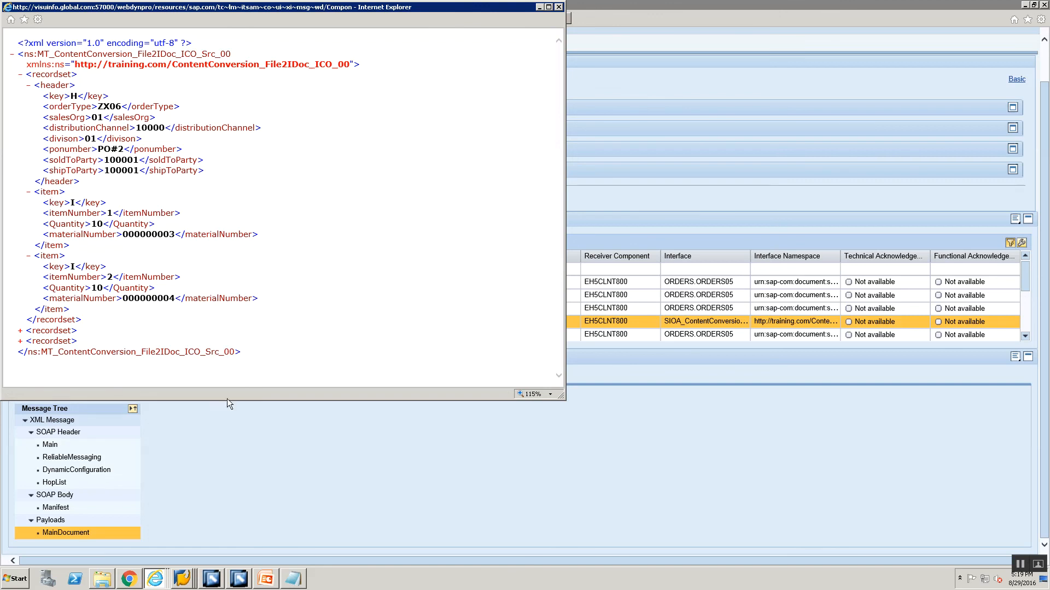
Step: Switch to the Enterprise Services Builder and expand the header and item nodes of MT_ContentConversion_File2IDoc_ICO_Src_00
left_click(235, 579)
left_click(239, 578)
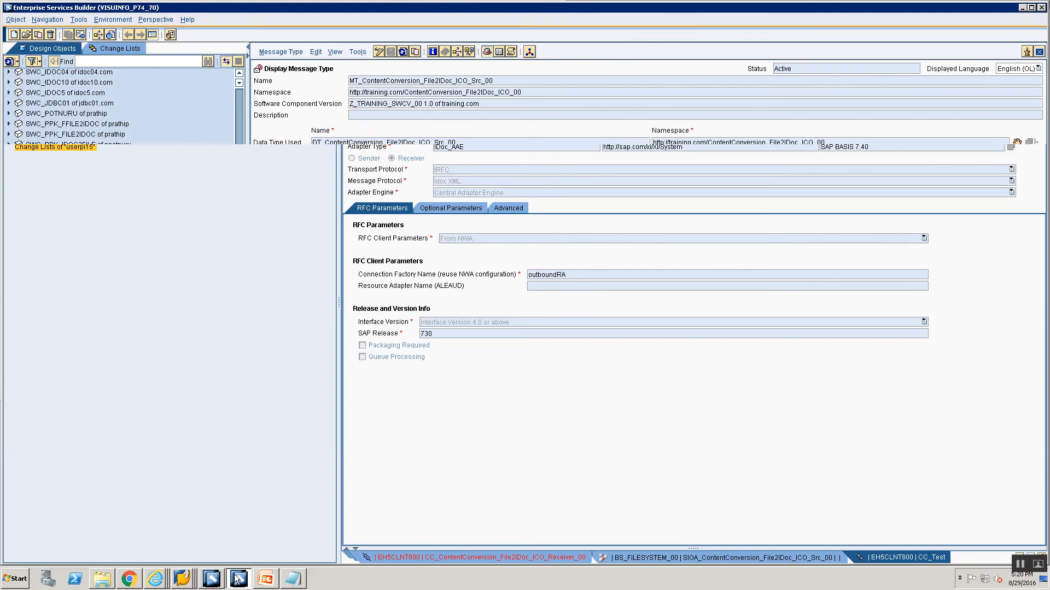
left_click(296, 238)
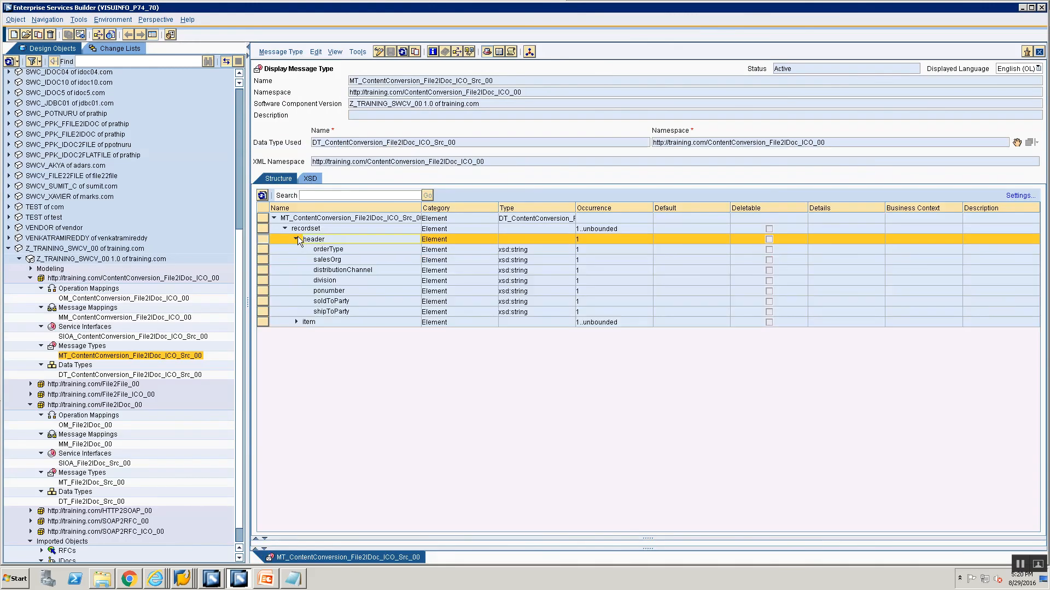
left_click(295, 323)
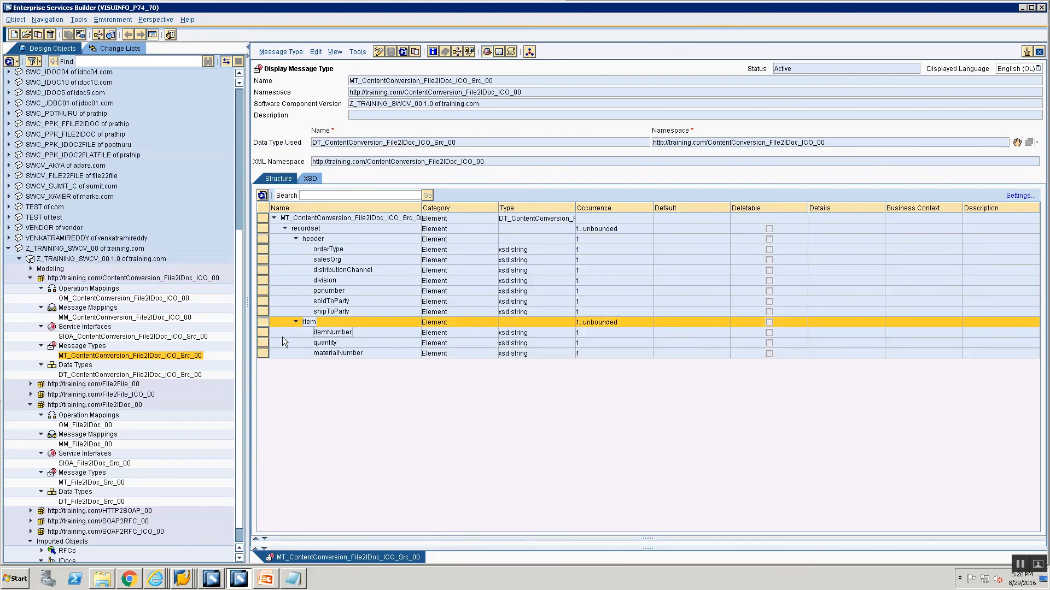
Step: Return to the source payload window and highlight the key elements in the header and the first item
key("alt+Tab")
key("alt+Tab")
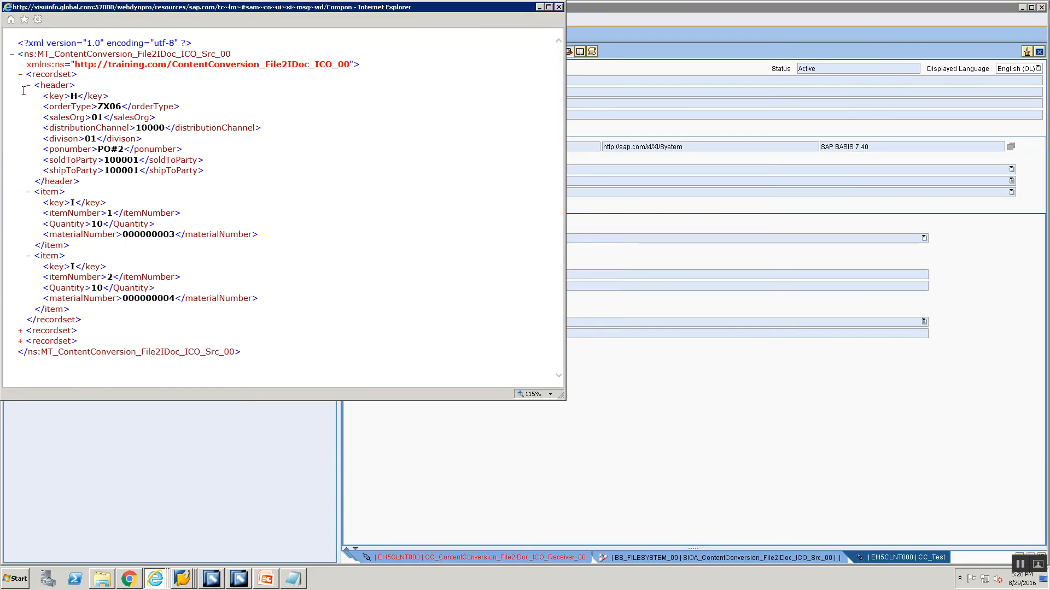
left_click_drag(43, 96, 104, 97)
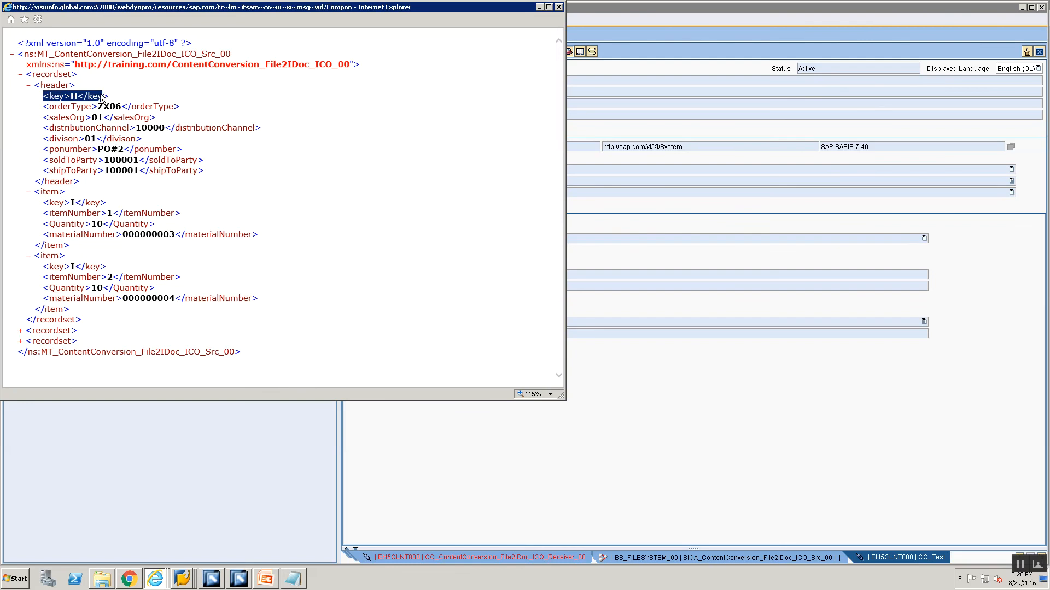
left_click_drag(43, 203, 116, 200)
Step: Compare the source message type's fields in the Enterprise Services Builder with the key fields in the payload window
key("alt+Tab")
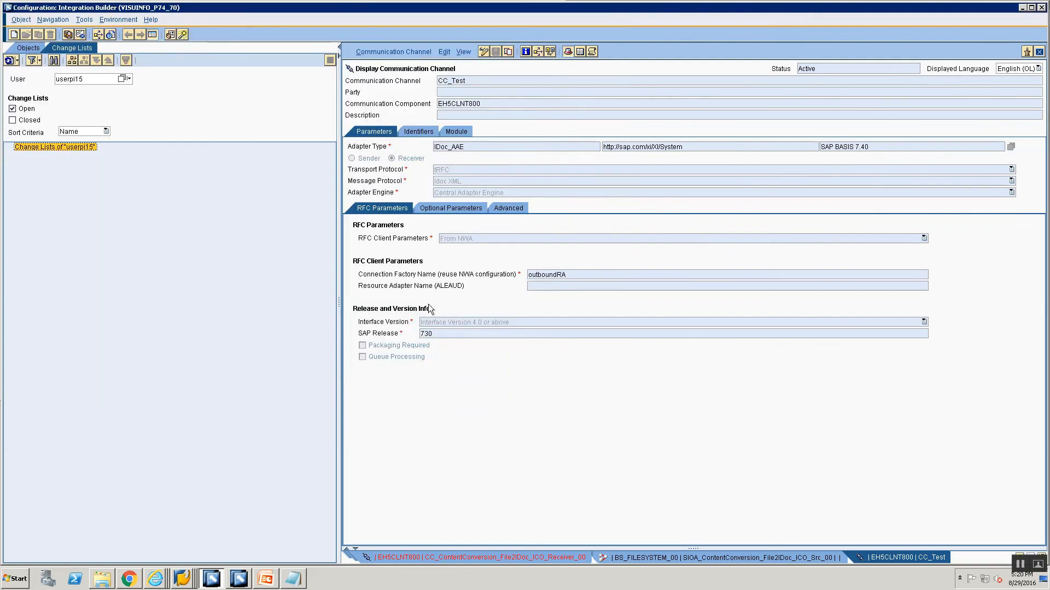
key("alt+Tab")
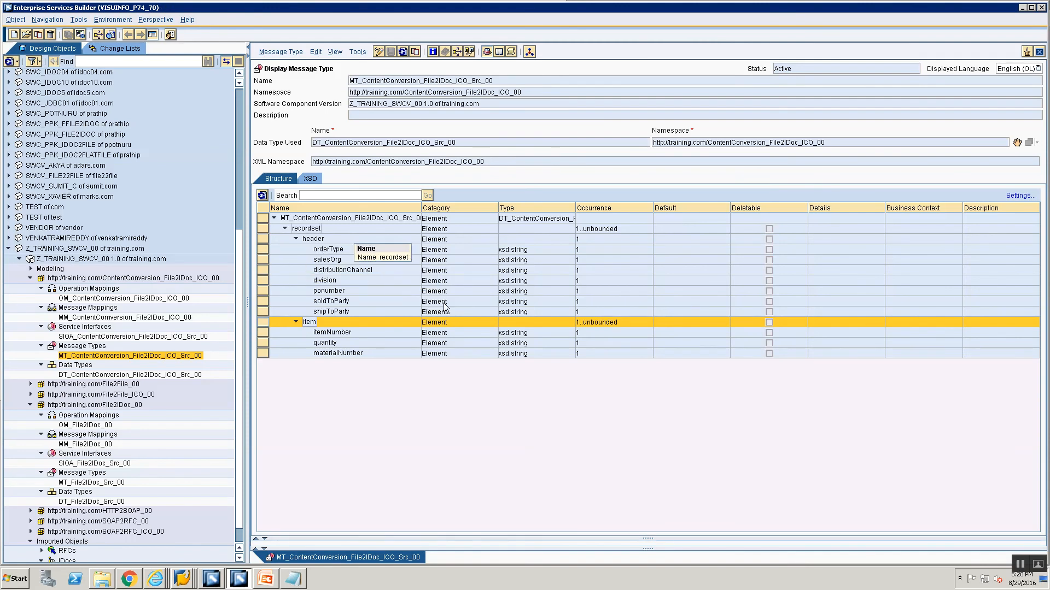
key("alt+Tab")
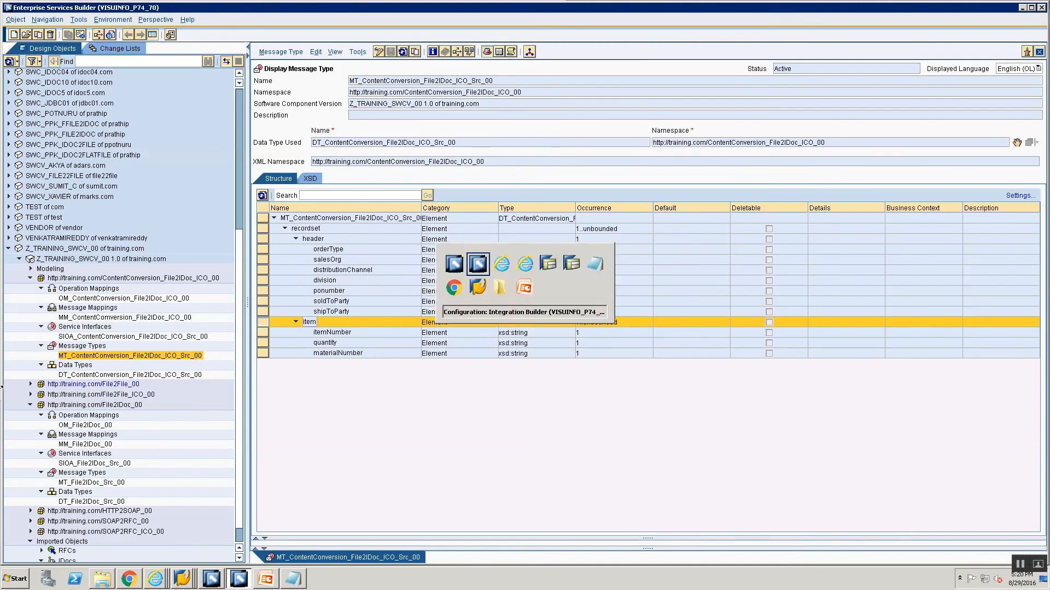
key("alt+Tab")
key("alt+Tab")
key("alt+Tab")
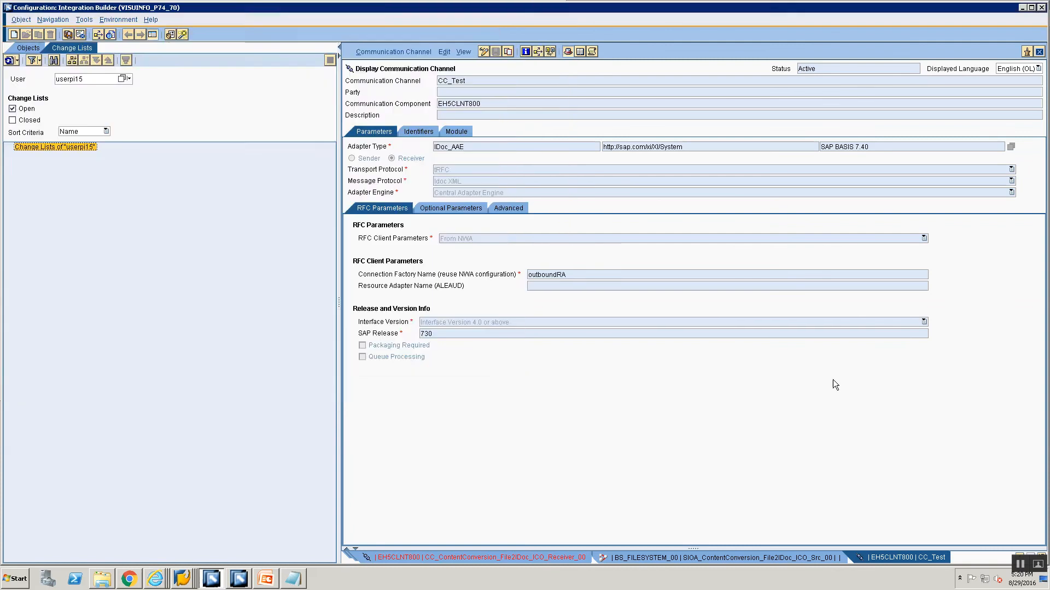
key("alt+Tab")
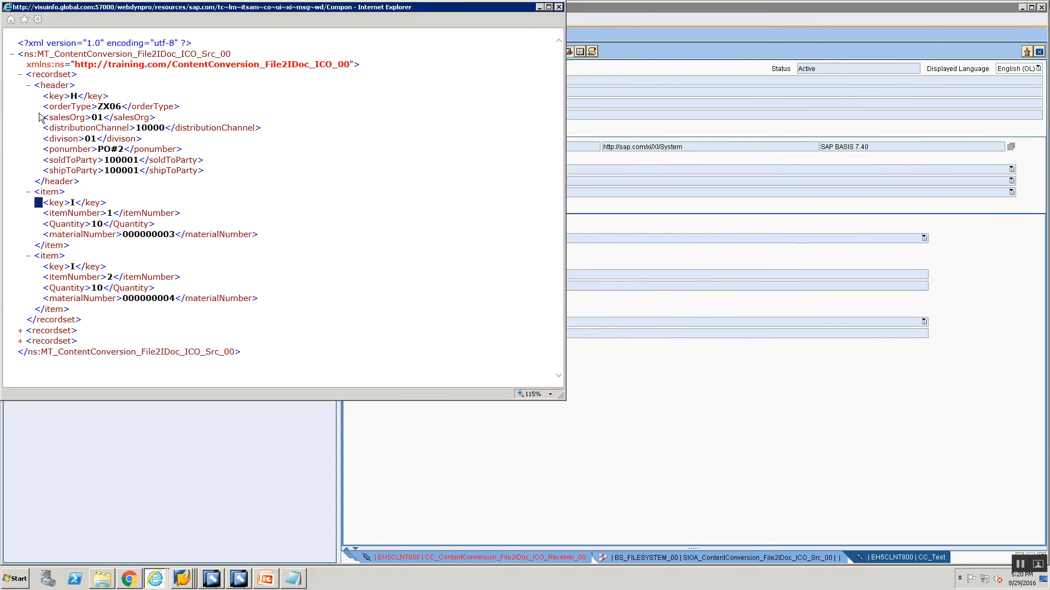
Step: Switch to the Integration Builder and close all open objects, including the receiver channel in edit mode
key("alt+Tab")
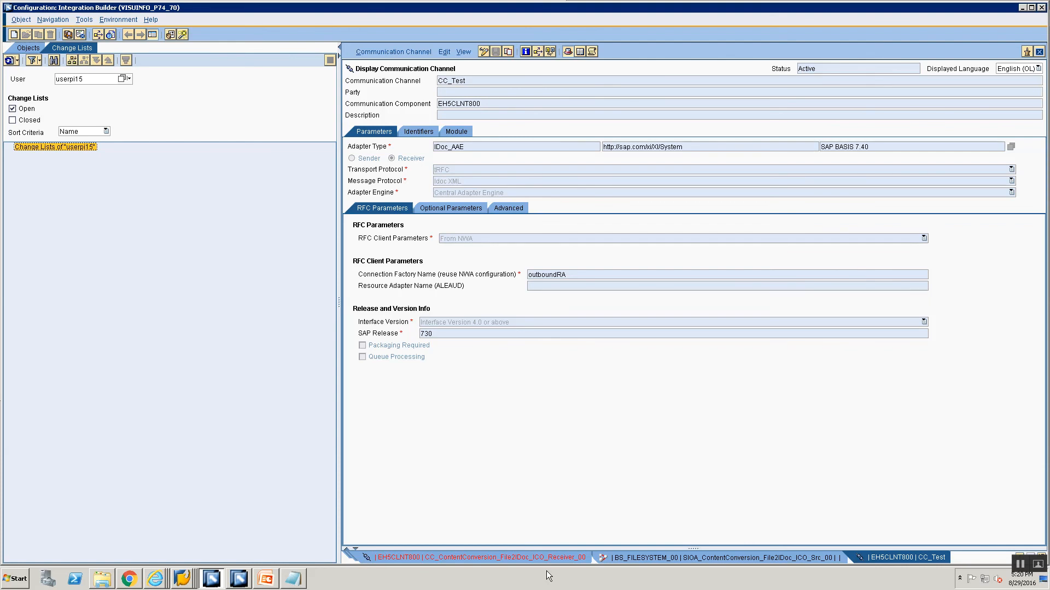
left_click(577, 560)
right_click(577, 560)
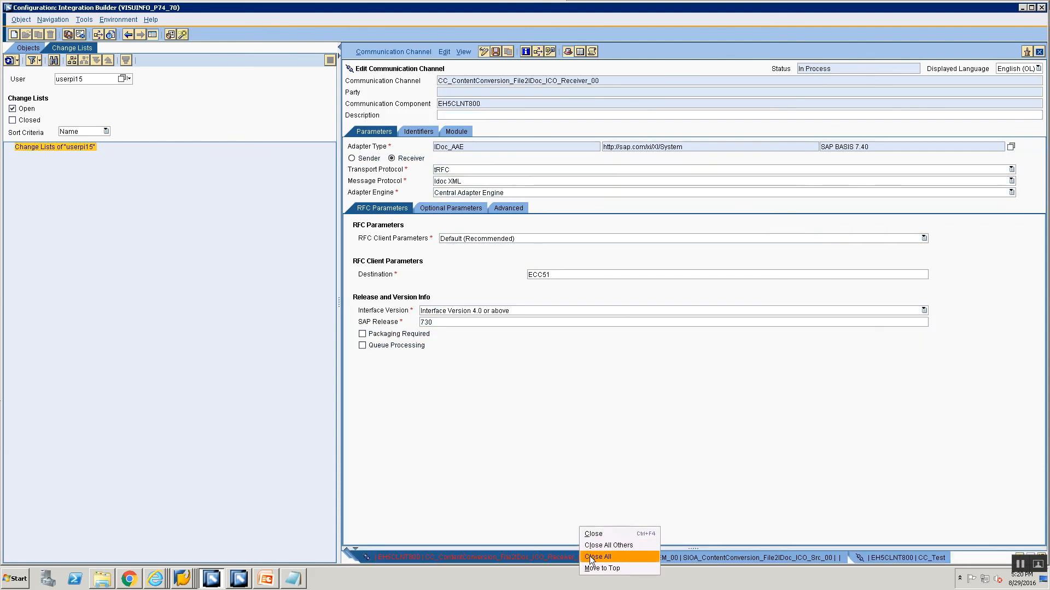
left_click(590, 557)
left_click(475, 325)
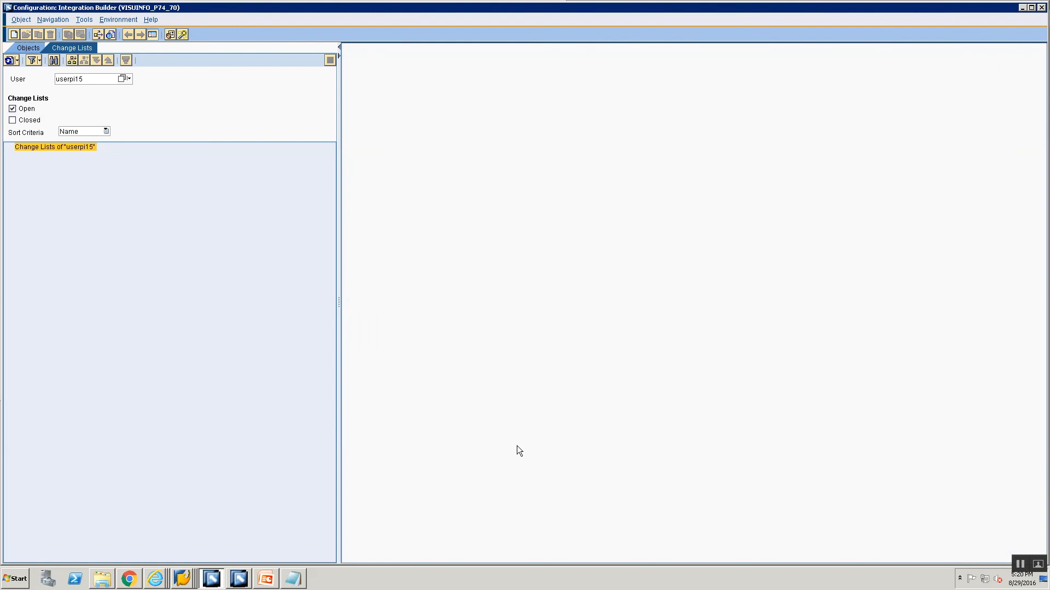
Step: Open the receiver and sender channels from the ContentConversion_File2IDoc_ICO_00 folder and display the sender's content conversion parameters
left_click(18, 52)
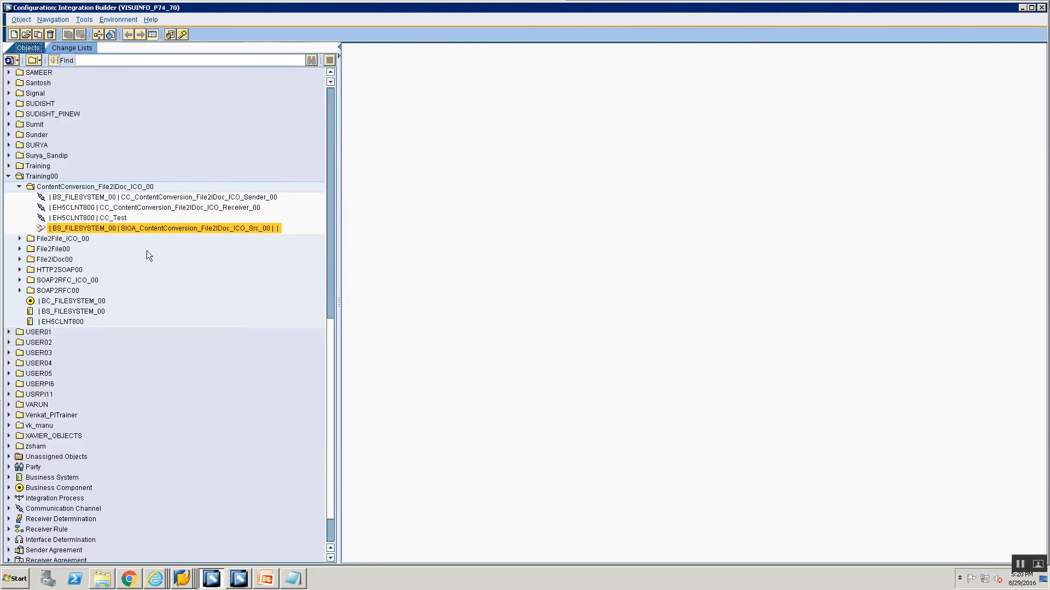
double_click(171, 206)
key("Up")
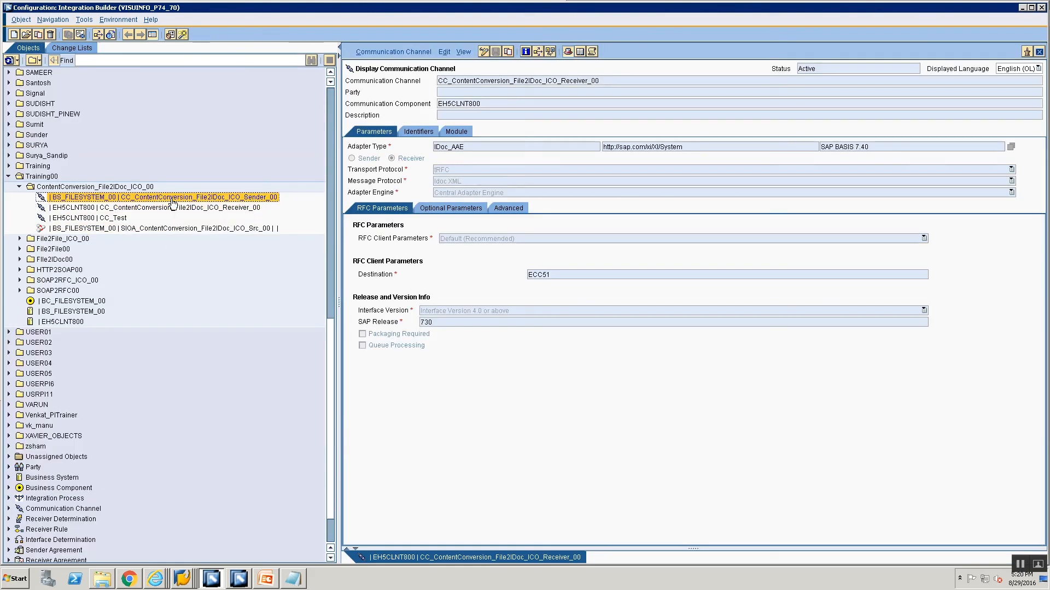
key("Return")
left_click(466, 208)
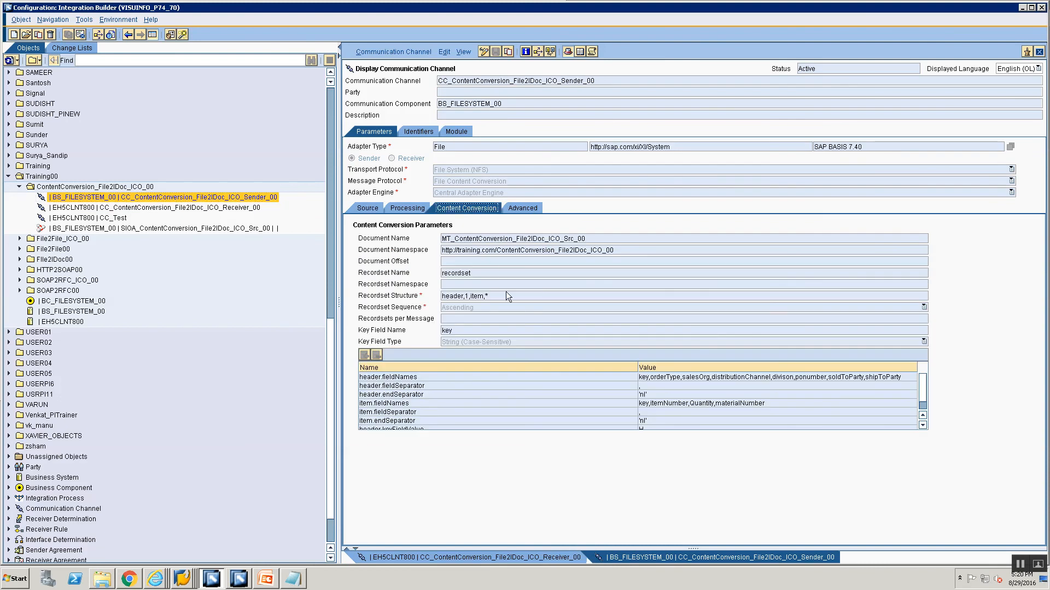
Step: Put the sender channel in edit mode and add a conversion parameter row named header.keyFieldValue below the existing header key value row
left_click(484, 51)
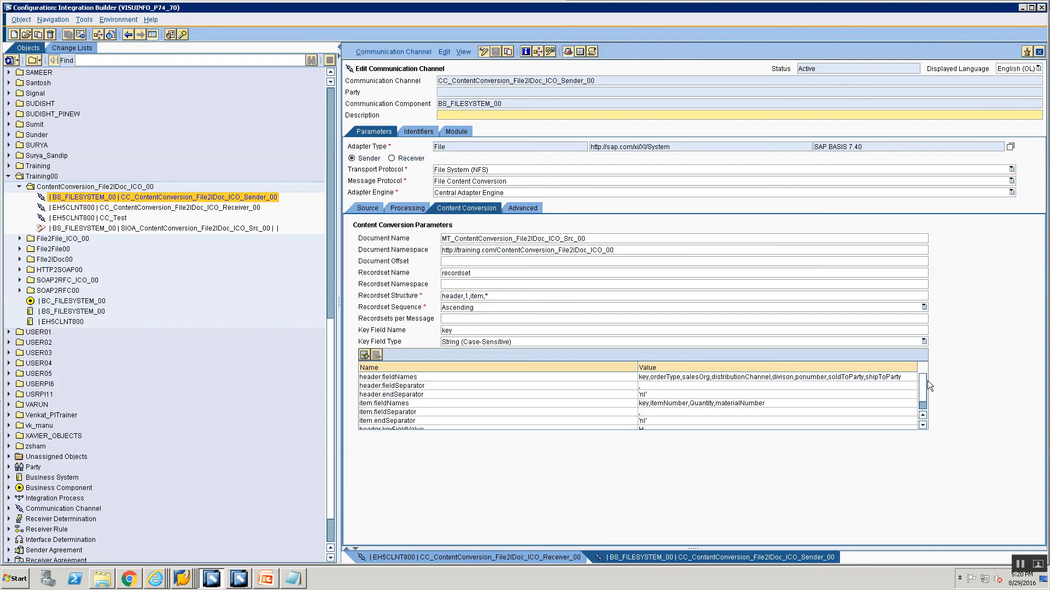
scroll(926, 384, "down", 1)
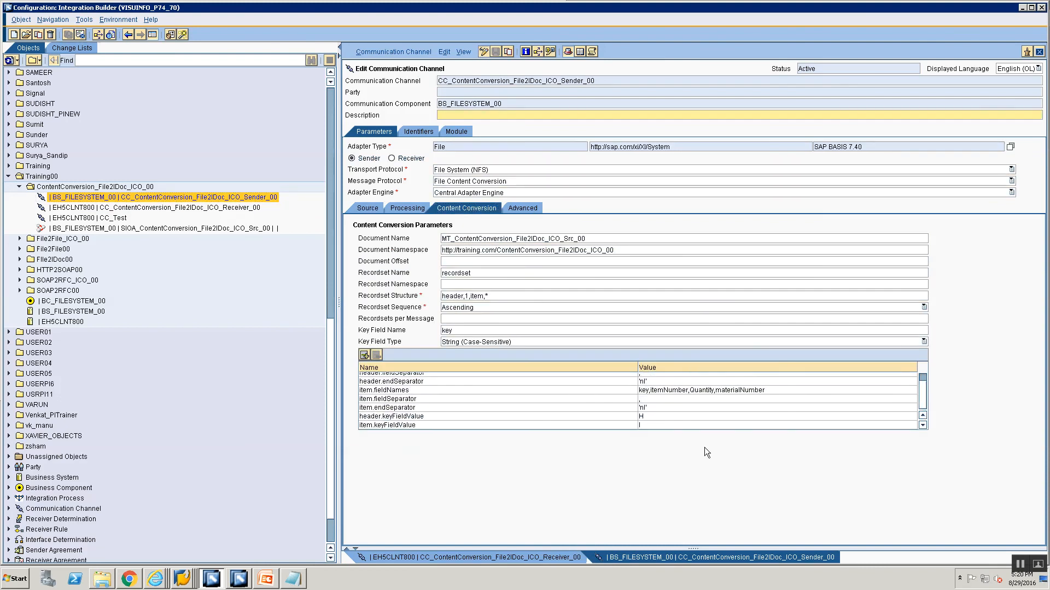
left_click(434, 416)
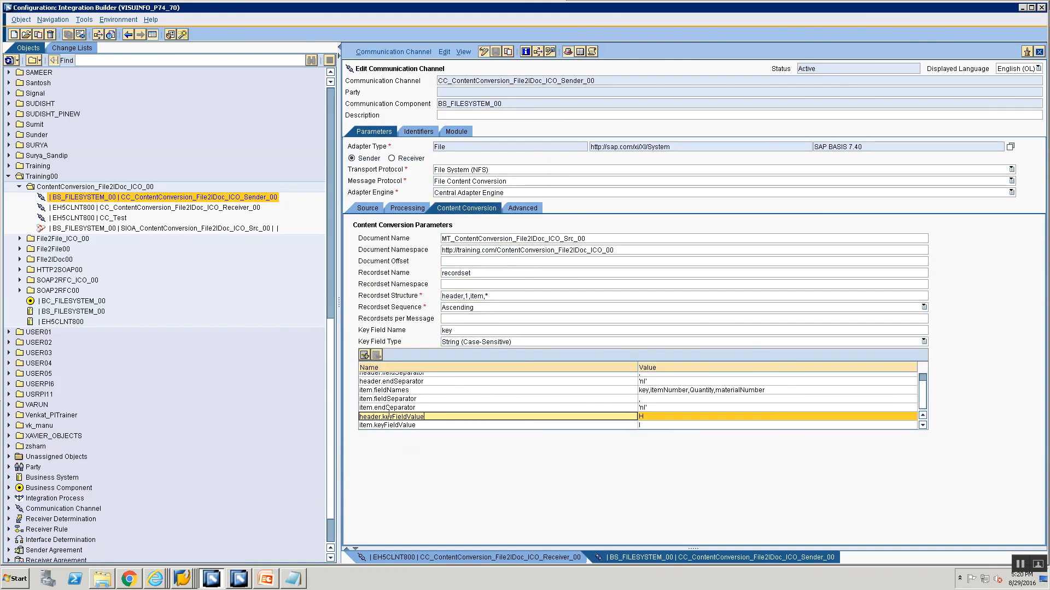
left_click(364, 355)
type("header.keyFieldValue")
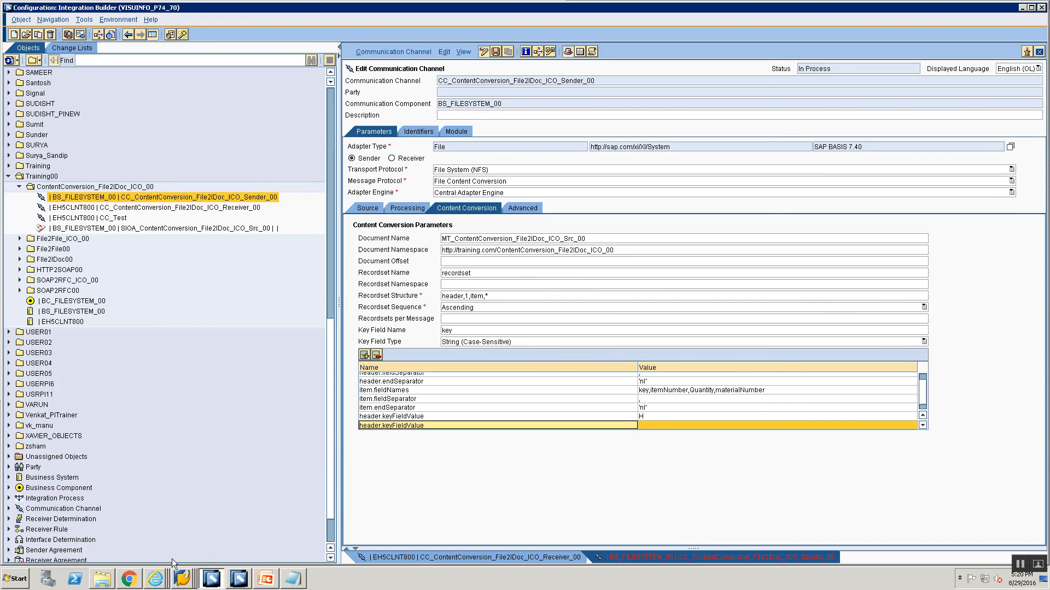
Step: Switch to the SAP help page in Chrome, search for keyFieldIn, copy the parameter name keyFieldInStructure and return to the Integration Builder
left_click(139, 584)
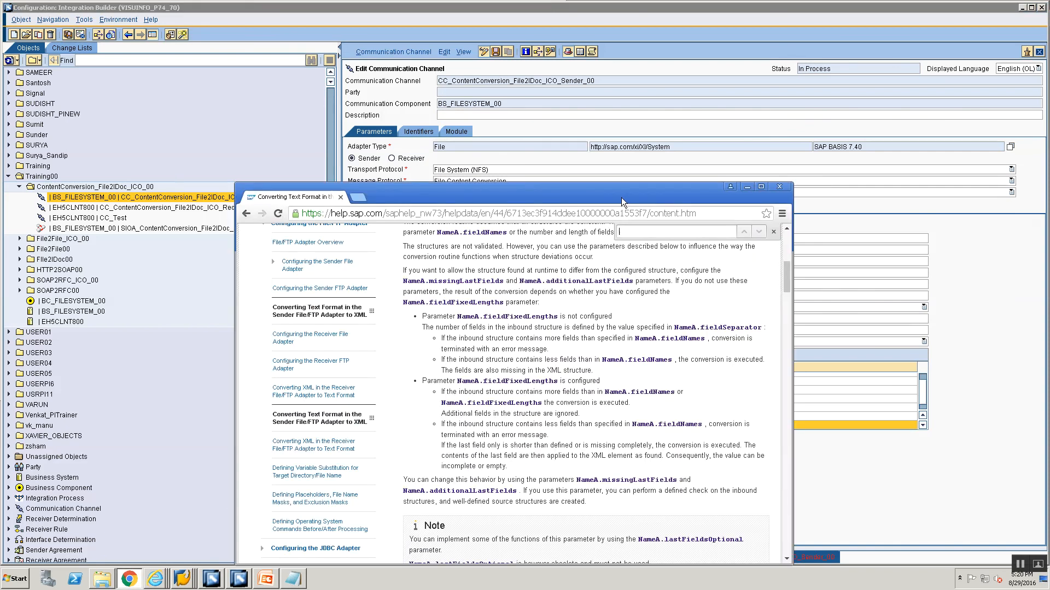
double_click(621, 194)
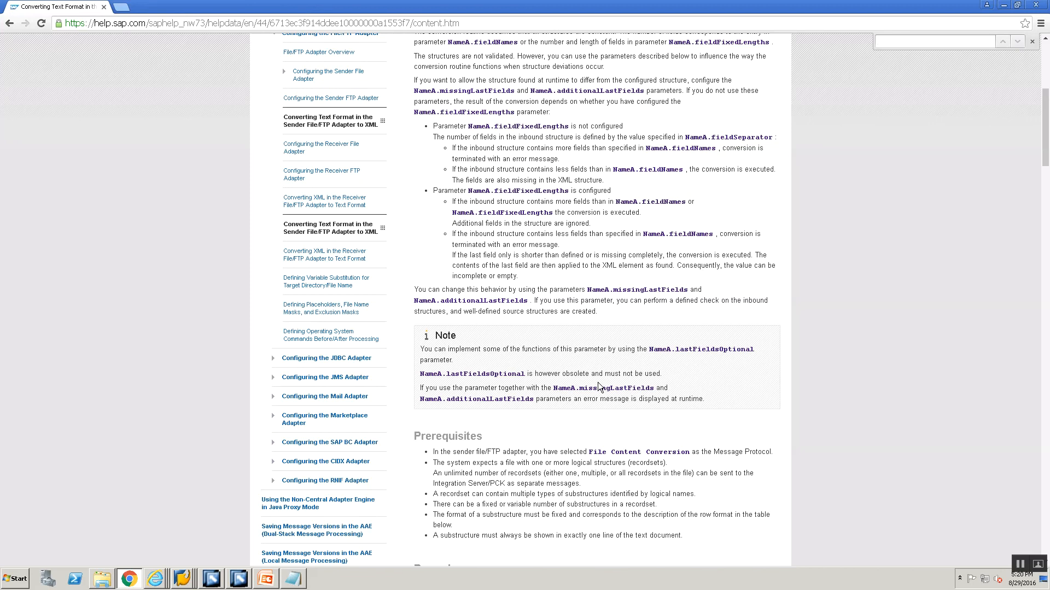
type("keyField")
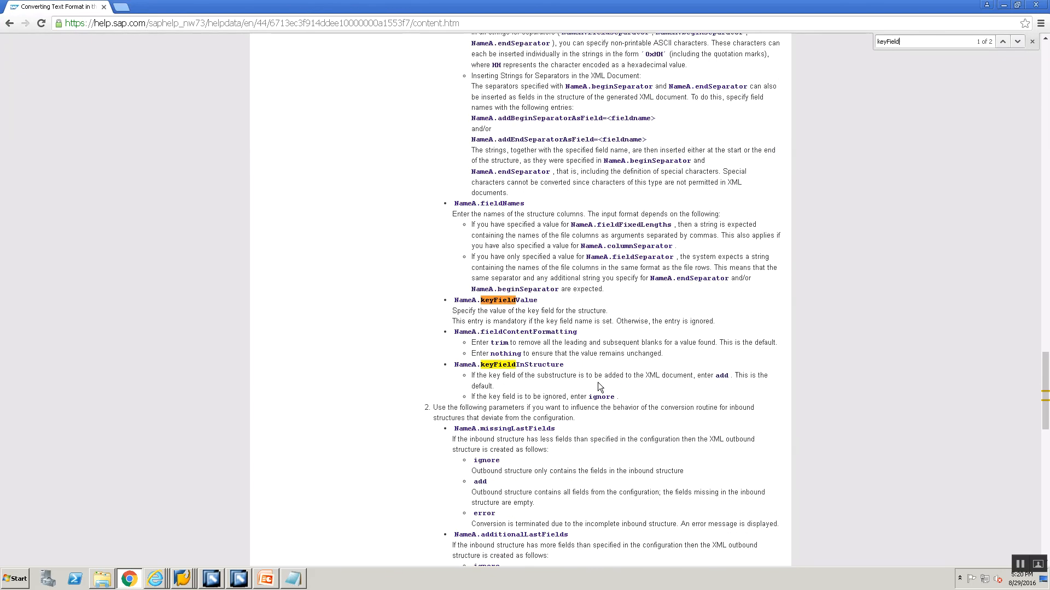
type("In")
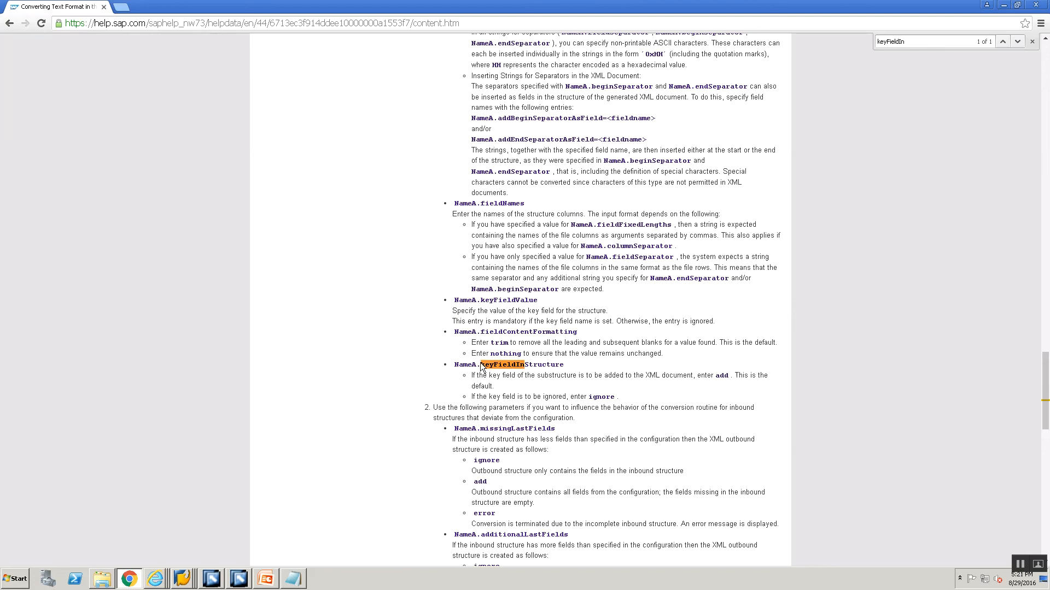
left_click_drag(481, 365, 567, 371)
key("ctrl+c")
key("alt+Tab")
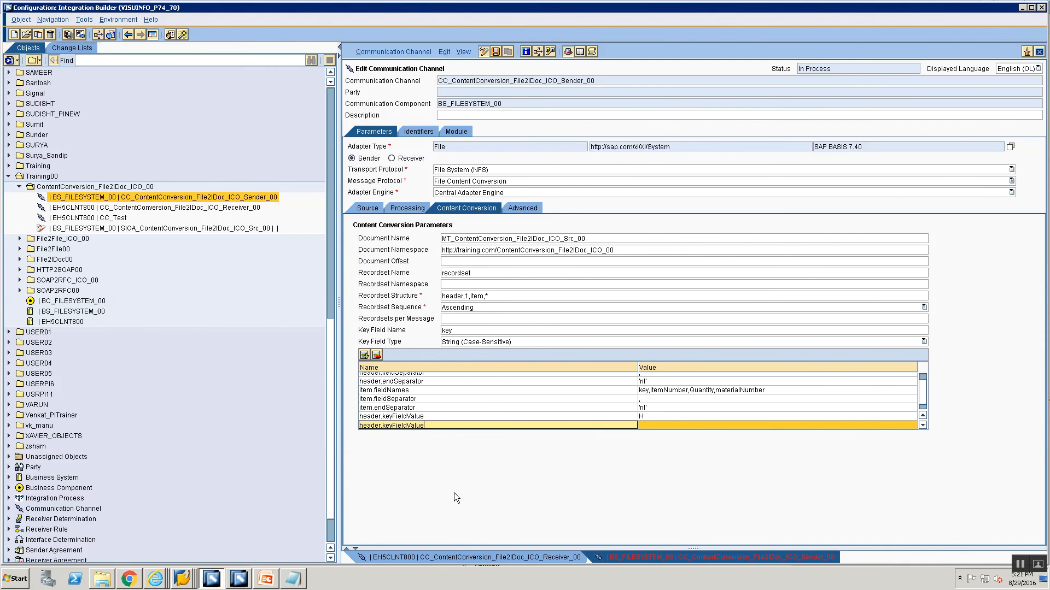
Step: Rename the new parameter to header.keyFieldInStructure and set its value to ignore, checking the option's spelling against the help page
key("BackSpace")
key("BackSpace")
key("BackSpace")
key("BackSpace")
key("BackSpace")
key("BackSpace")
key("BackSpace")
key("BackSpace")
key("BackSpace")
key("BackSpace")
key("BackSpace")
key("BackSpace")
key("BackSpace")
key("ctrl+v")
left_click(686, 425)
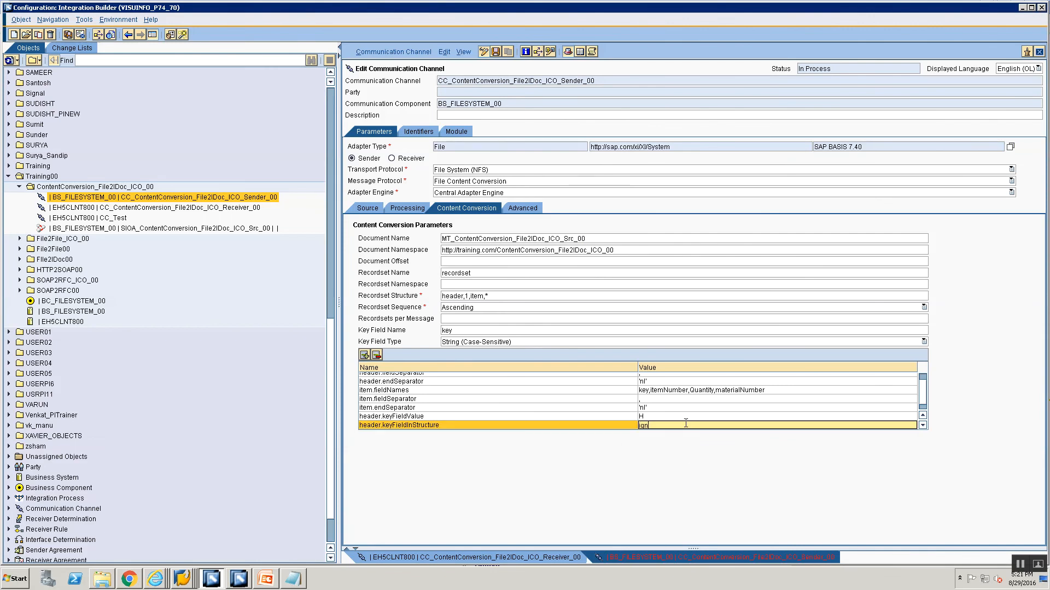
type("ign")
key("alt+Tab")
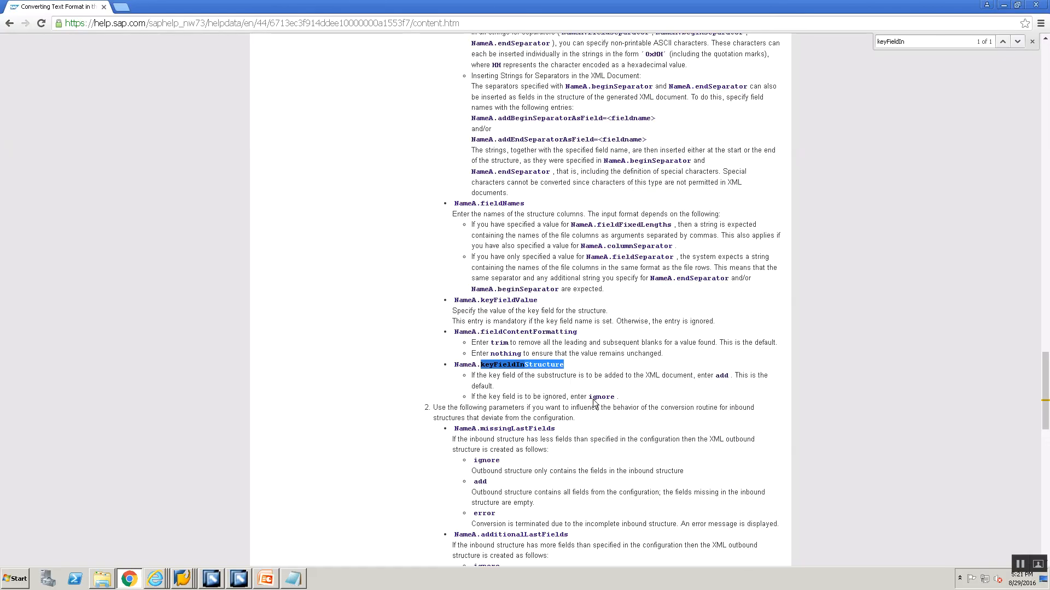
key("alt+Tab")
type("ore")
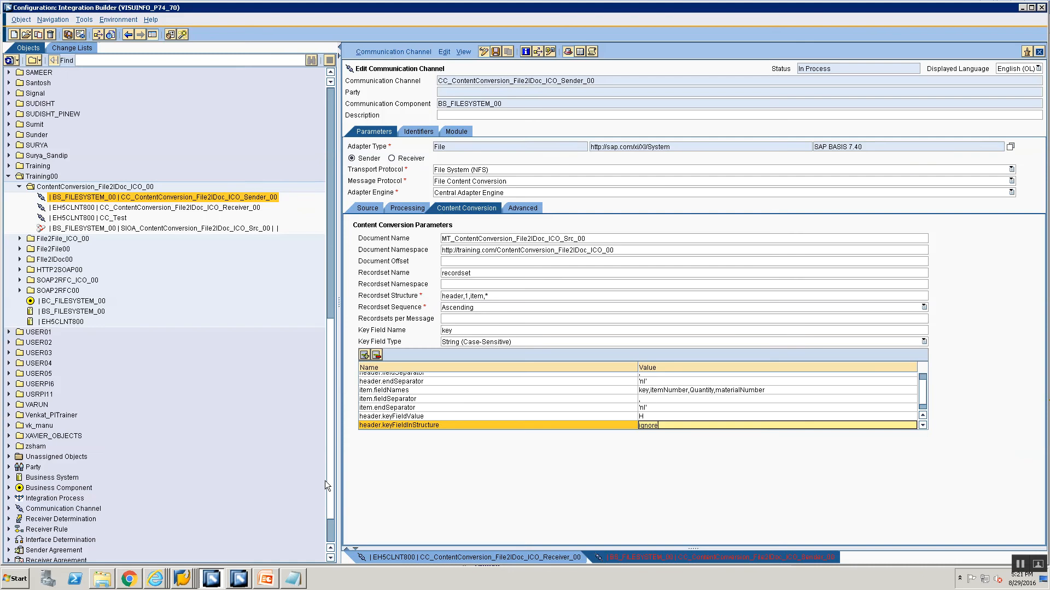
Step: Add another conversion parameter named item.keyFieldInStructure with the value ignore
left_click(365, 355)
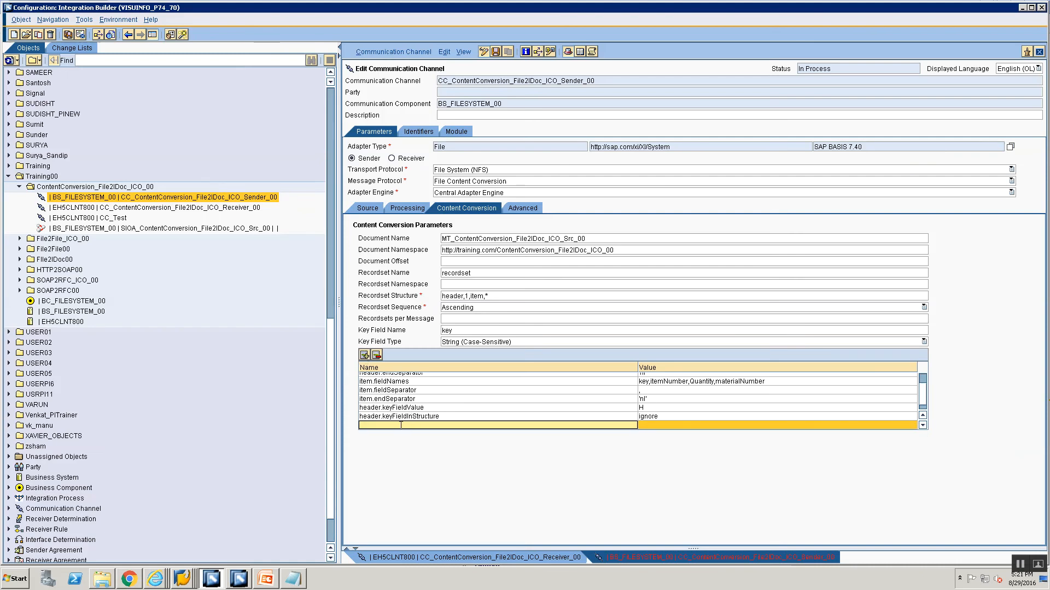
type("item.")
key("ctrl+v")
left_click(706, 425)
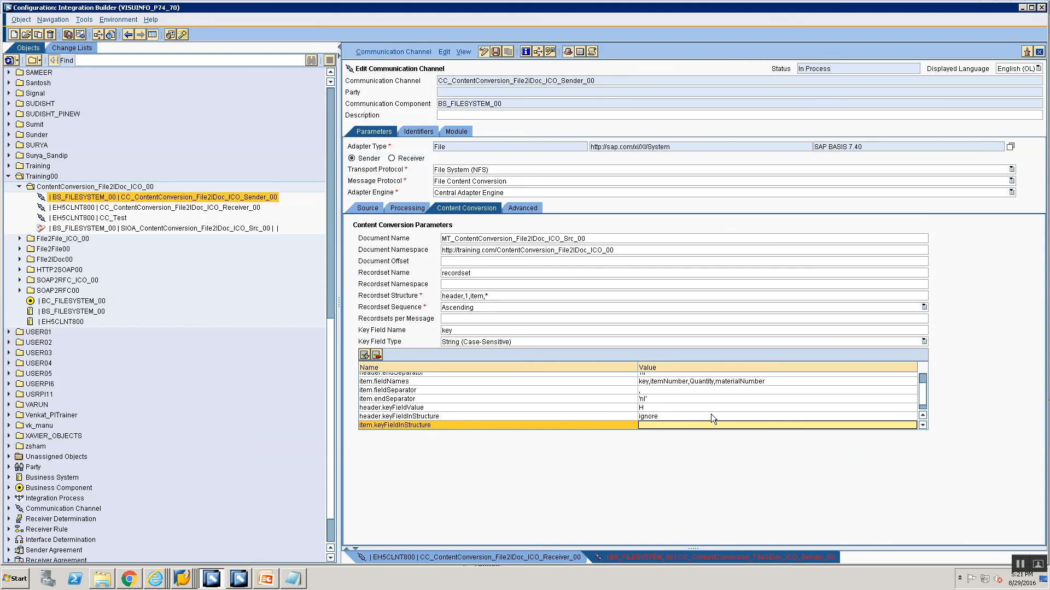
type("ignore")
Step: Activate the standard change list containing the sender channel CC_ContentConversion_File2IDoc_ICO_Sender_00 and dismiss the confirmation
left_click(394, 51)
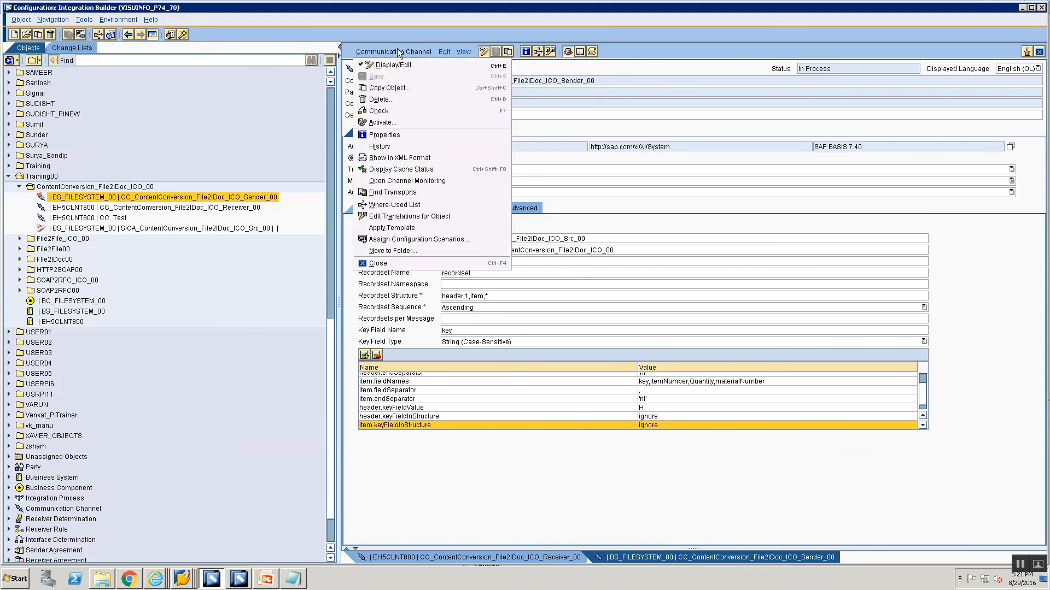
left_click(389, 122)
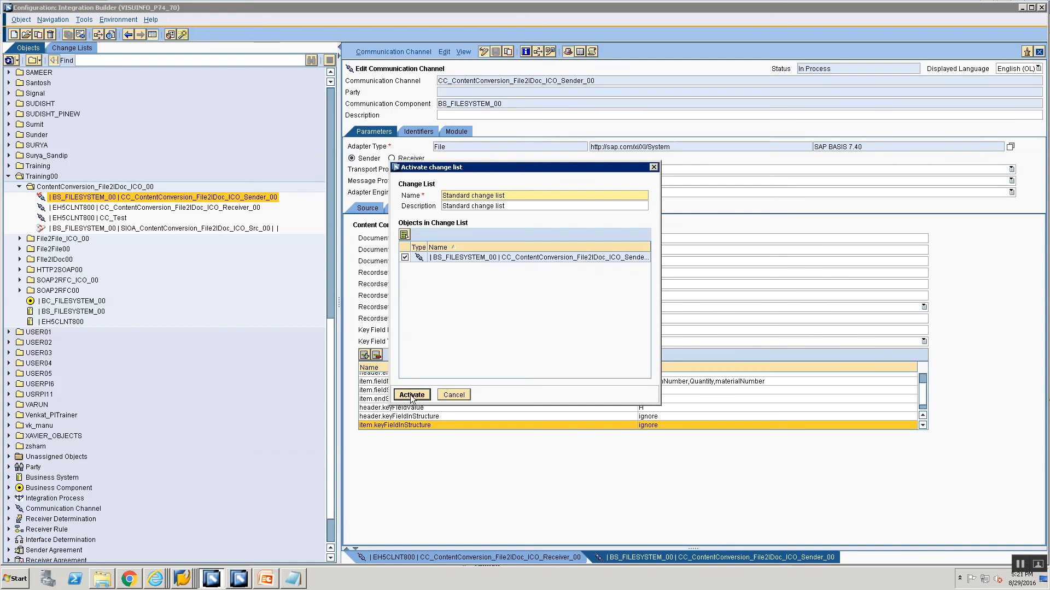
left_click(411, 395)
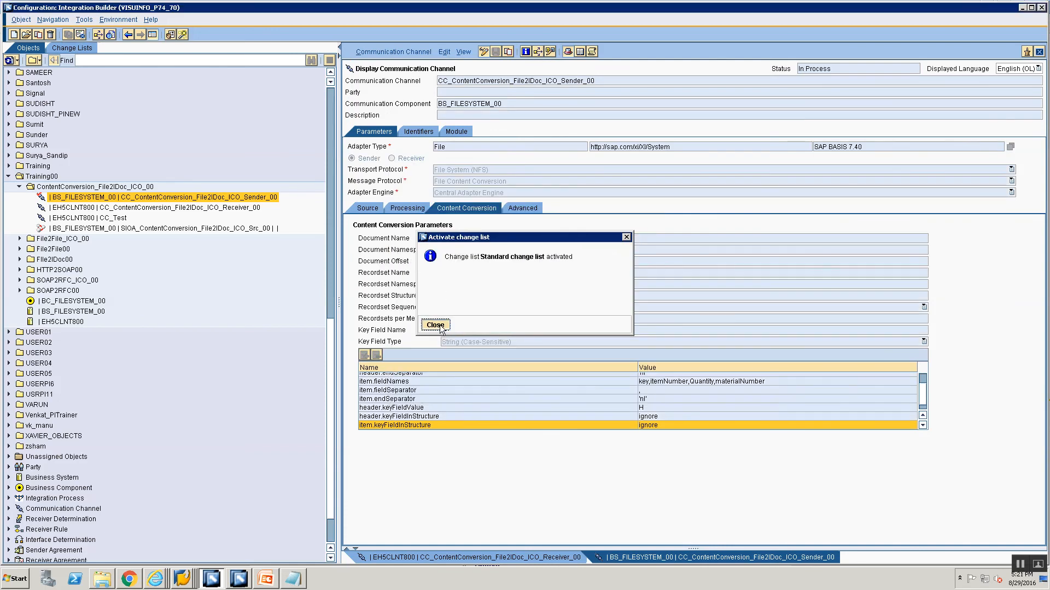
left_click(438, 325)
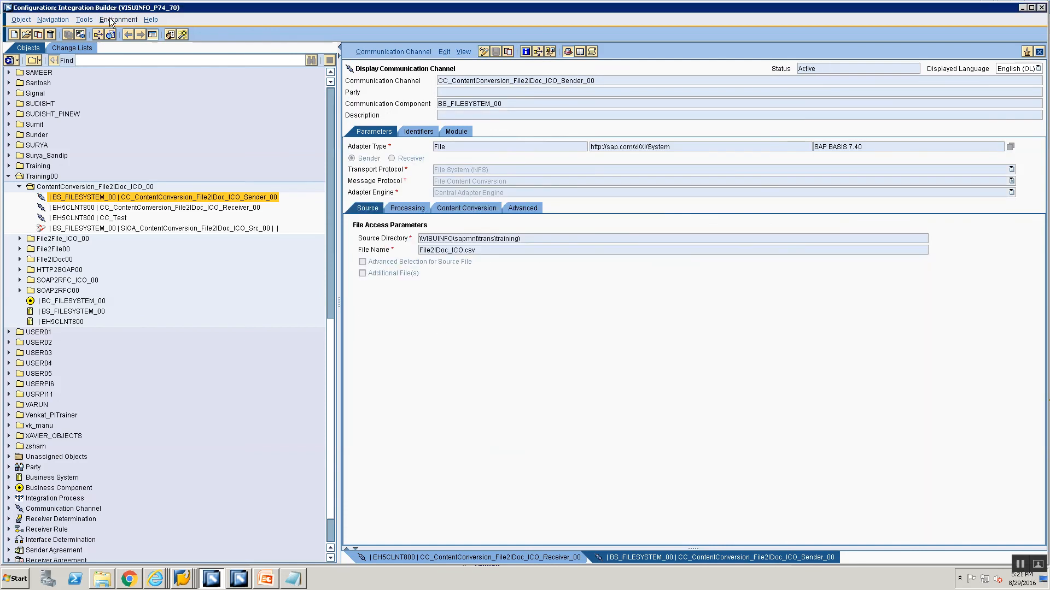
Step: Switch to the SAP GUI file upload dialog and upload File2IDoc_ICO.csv again to the training directory on the application server
key("alt+Tab")
key("alt+Tab")
key("alt+Tab")
key("alt+Tab")
key("alt+Tab")
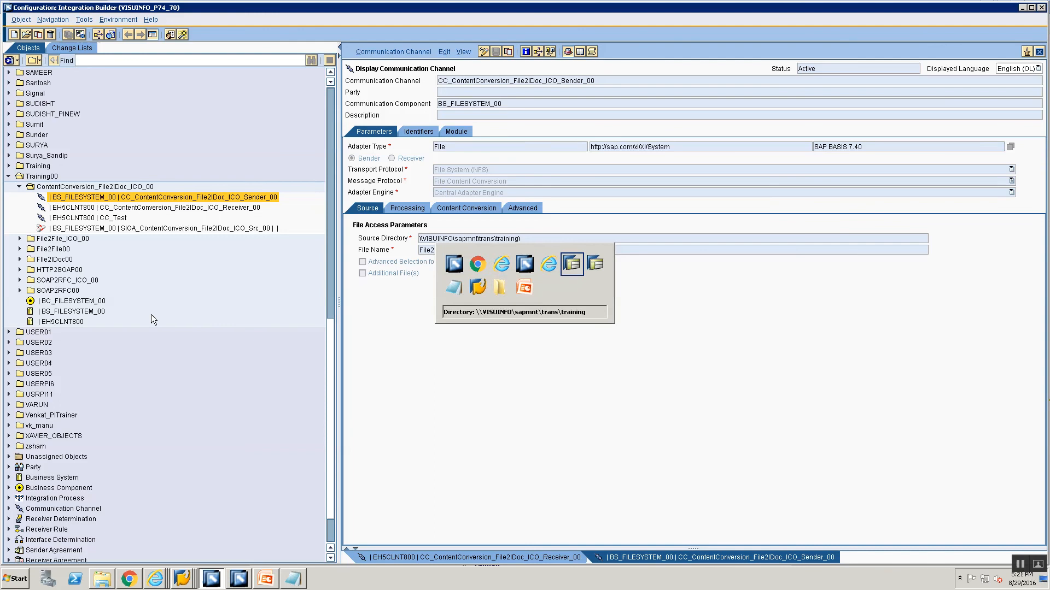
key("alt+Tab")
key("alt+Tab")
key("alt+Tab")
key("alt+Tab")
key("alt+Tab")
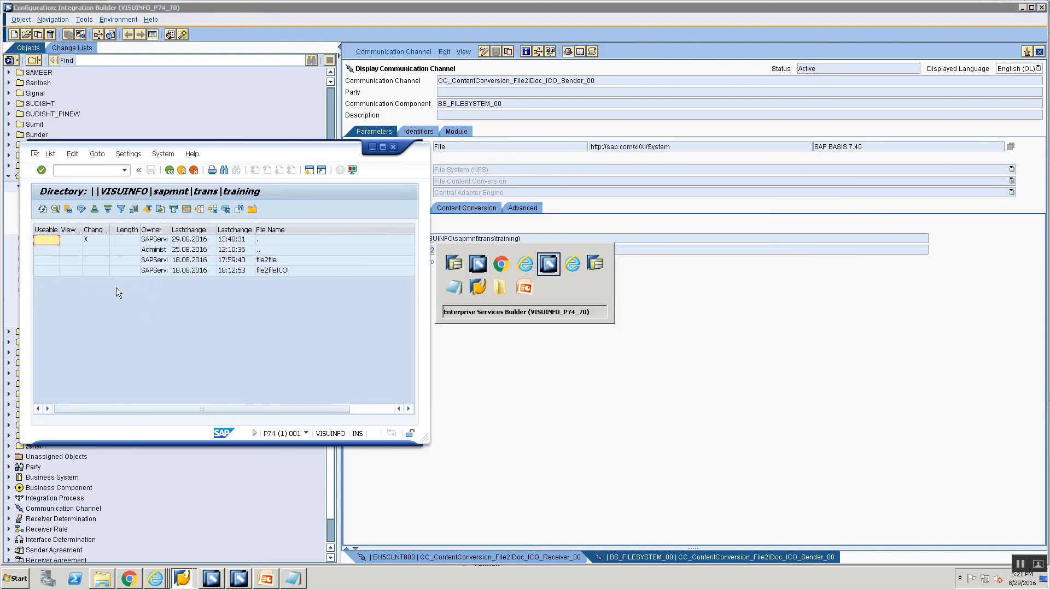
key("alt+Tab")
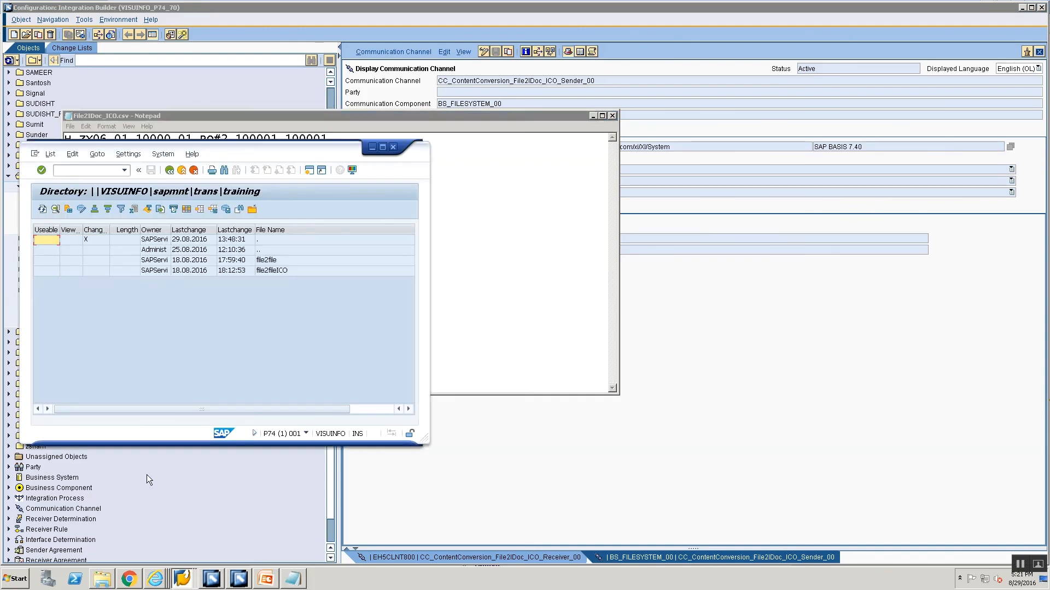
left_click(182, 578)
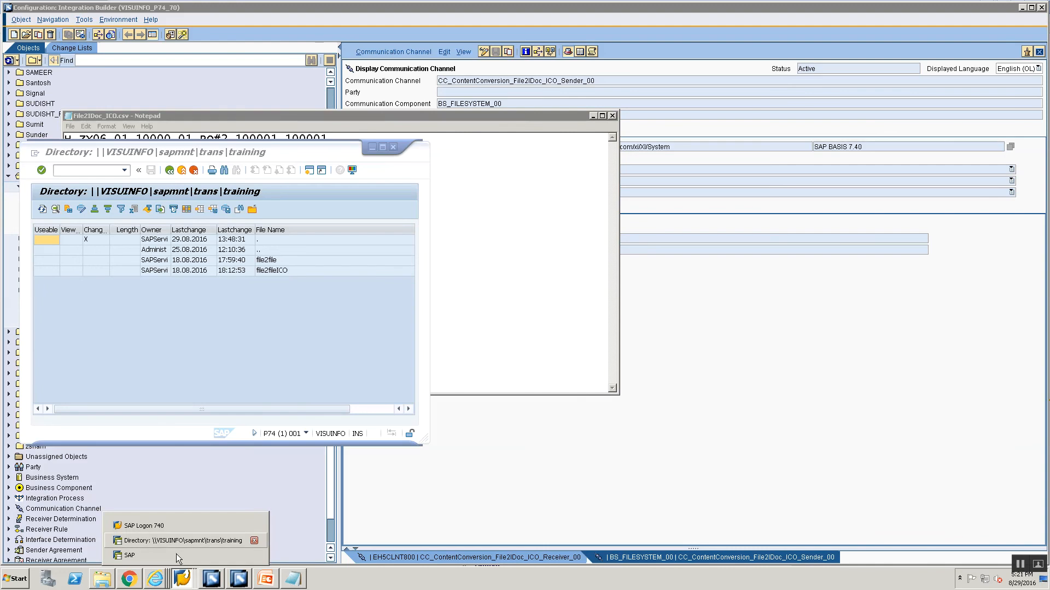
left_click(176, 553)
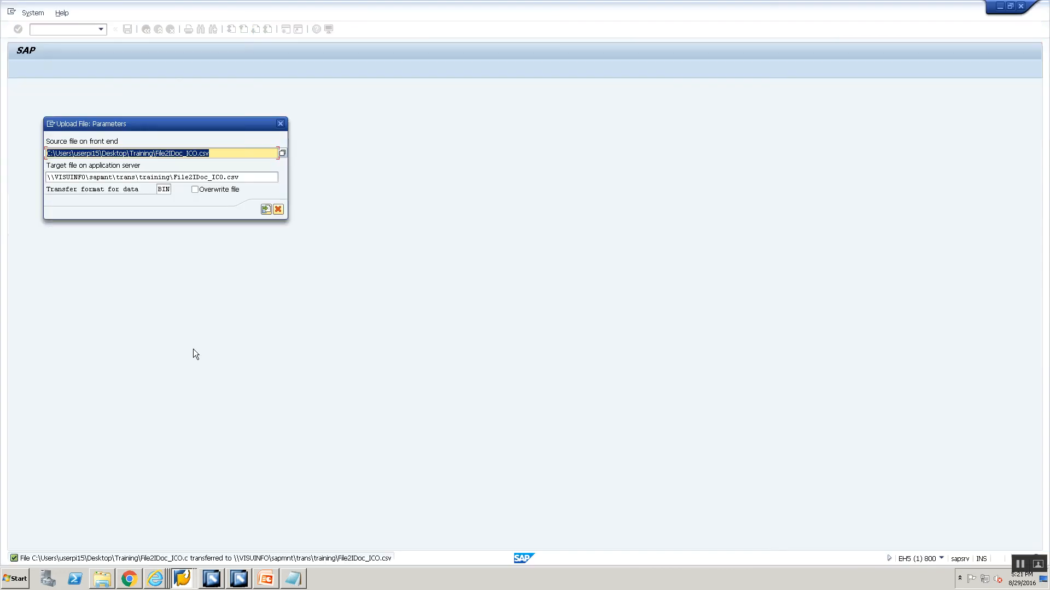
left_click(266, 209)
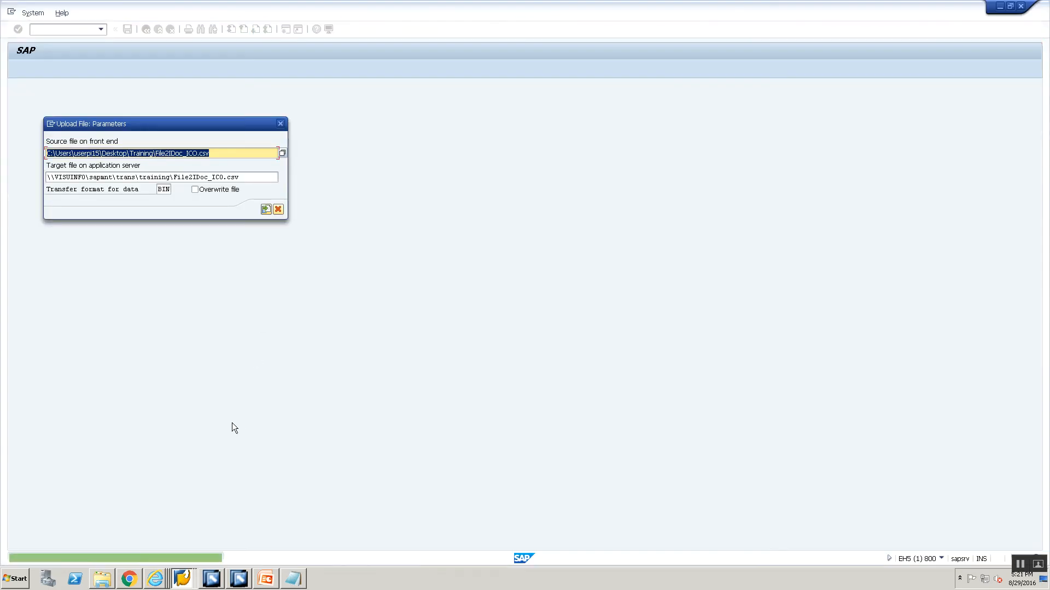
Step: Switch to the \\VISUINFO\sapmnt\trans\training directory listing and refresh it repeatedly to check whether File2IDoc_ICO.csv has been picked up
key("alt+Tab")
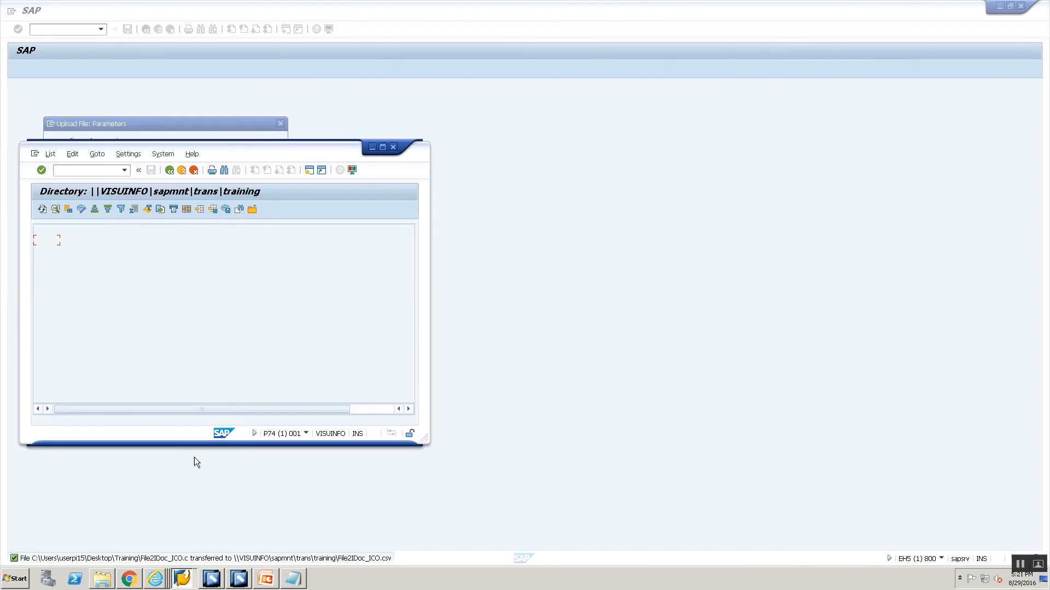
left_click(42, 209)
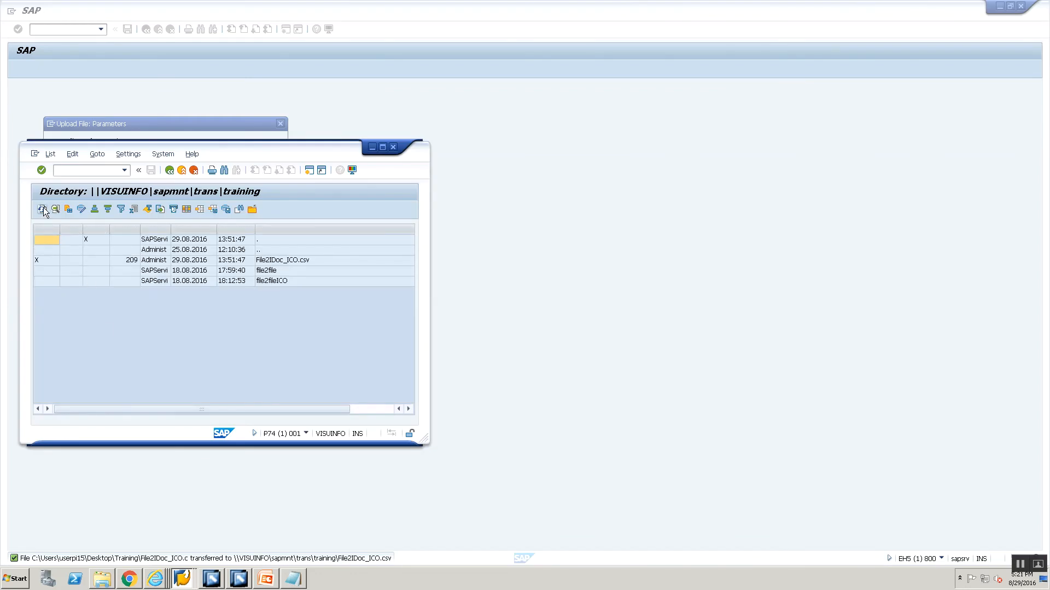
left_click(46, 213)
left_click(45, 213)
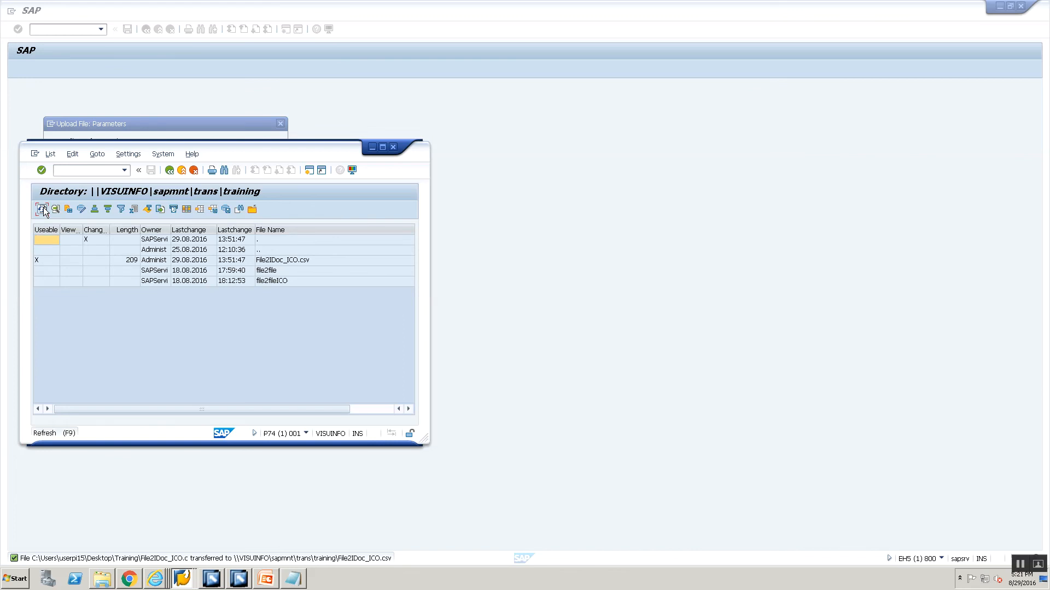
left_click(44, 210)
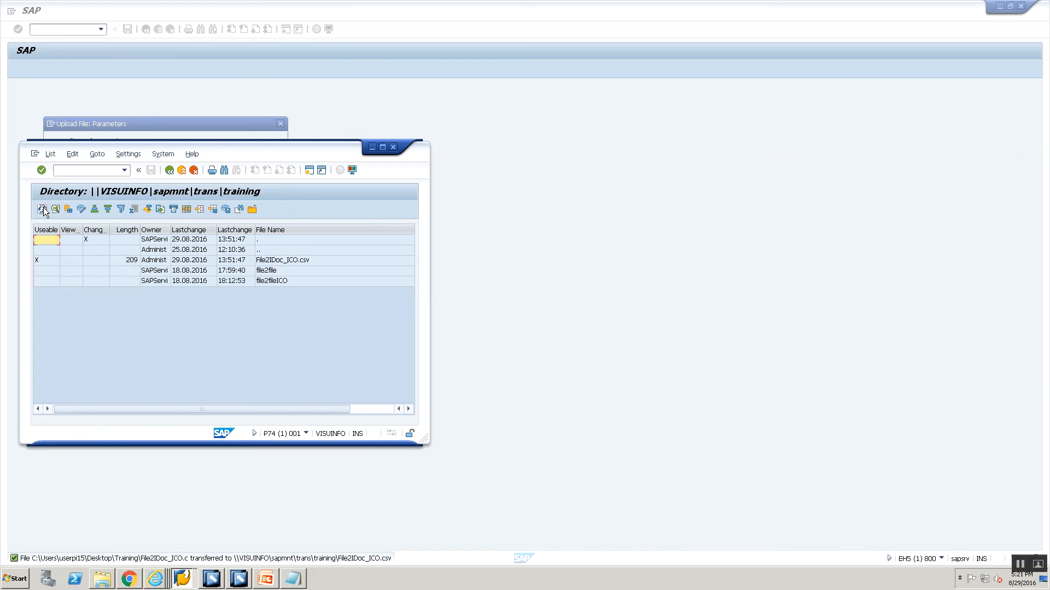
left_click(44, 210)
left_click(45, 211)
left_click(45, 211)
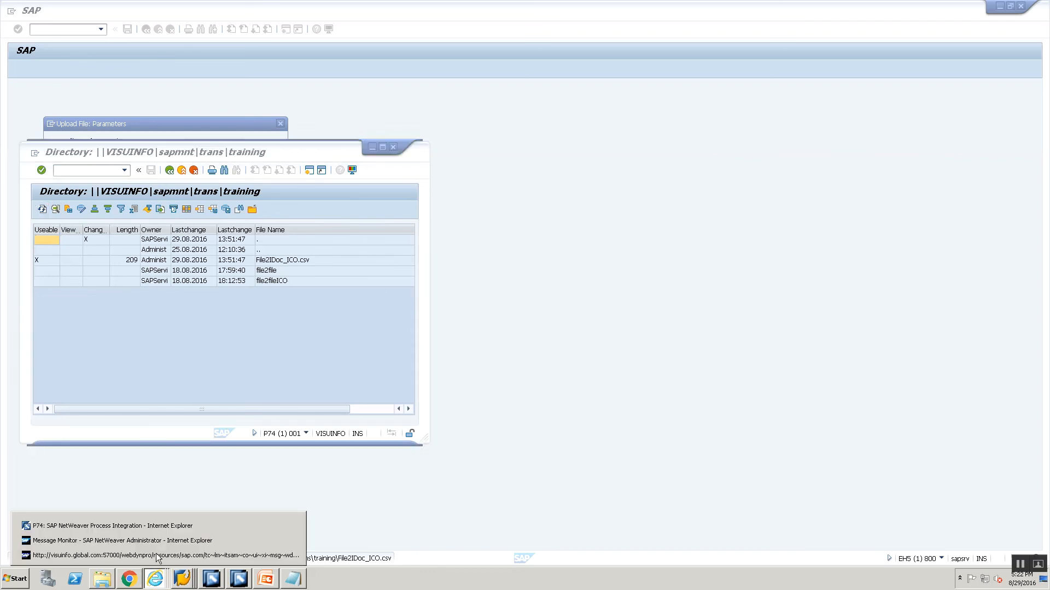
Step: Open the earlier source payload window in Internet Explorer and highlight the key element in the header
left_click(158, 558)
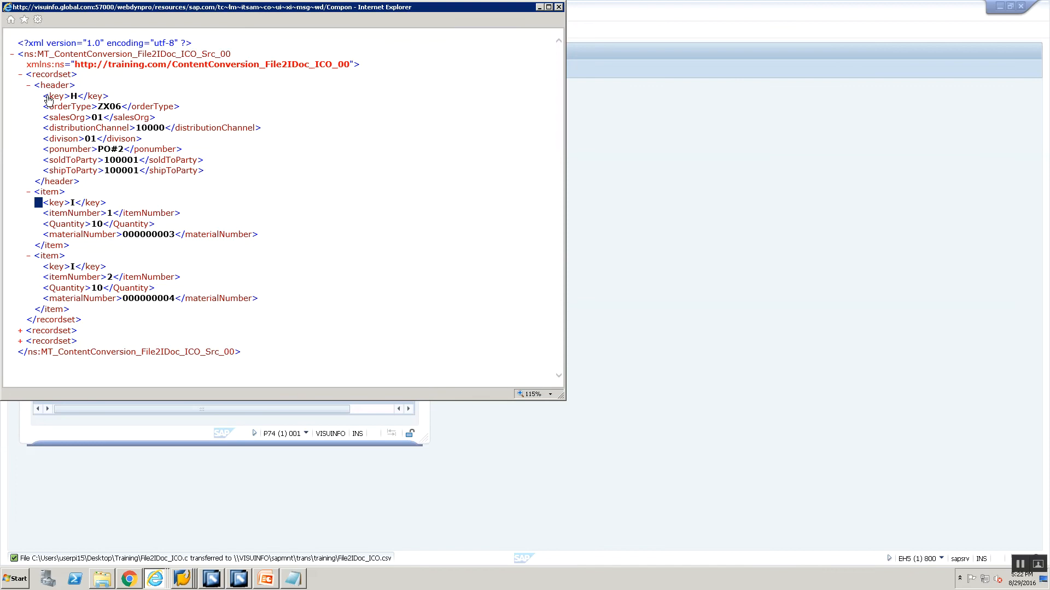
left_click_drag(50, 97, 77, 97)
left_click(192, 414)
Step: Return to the Integration Builder and review the sender channel's keyFieldInStructure entries among the content conversion parameters
key("alt+Tab")
key("alt+Tab")
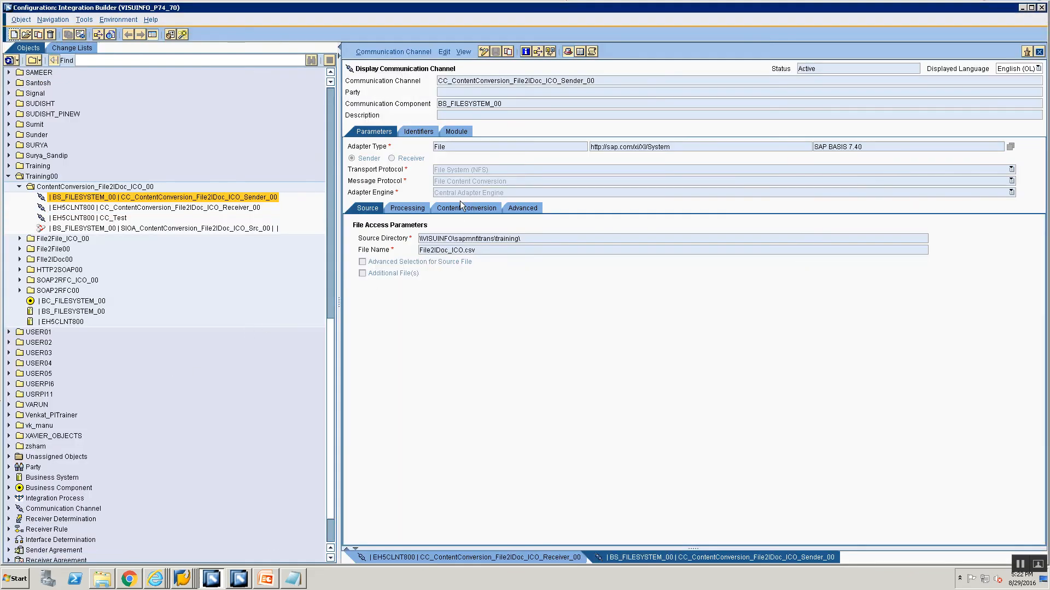
left_click(463, 209)
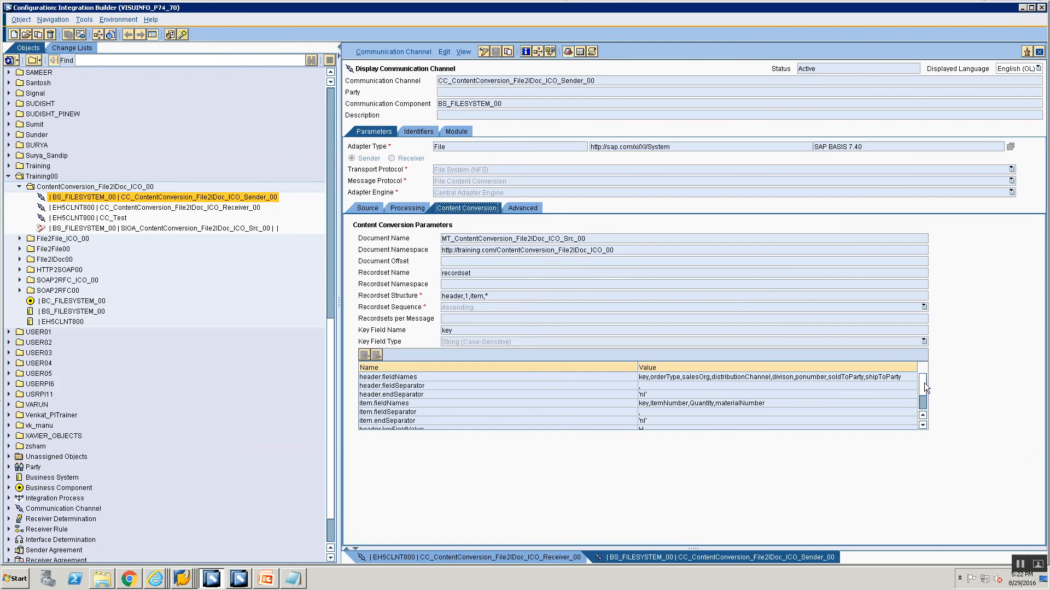
left_click_drag(924, 386, 923, 414)
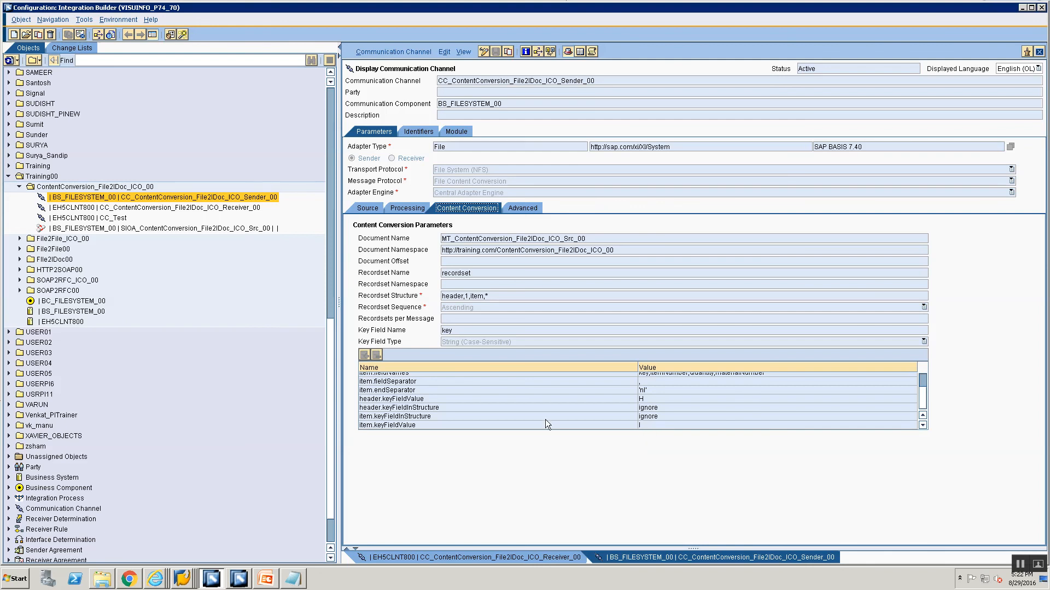
Step: Go back to the training directory listing and refresh it to recheck the status of File2IDoc_ICO.csv
key("alt+Tab")
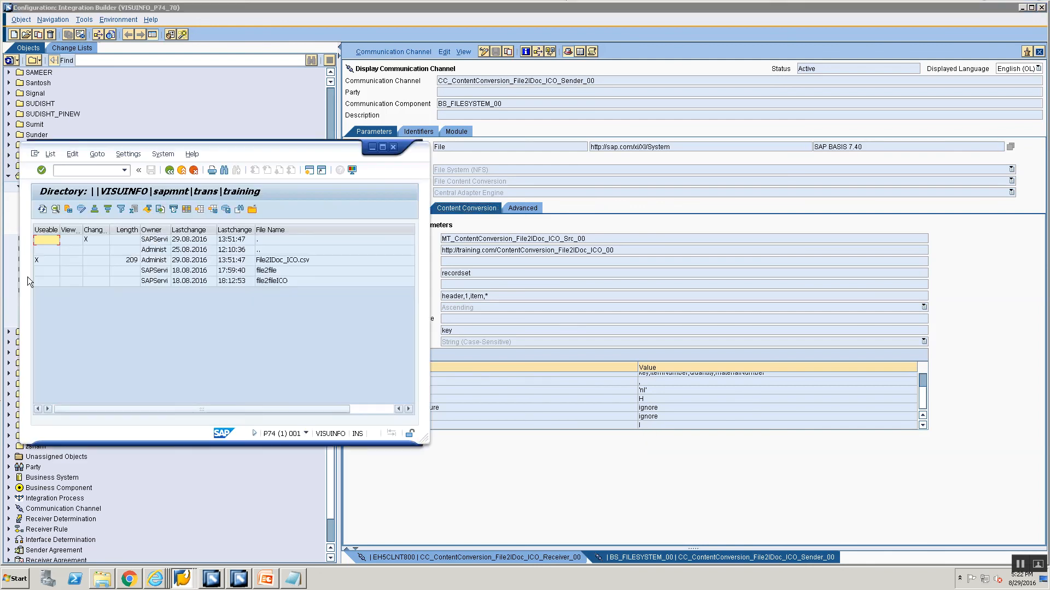
left_click(43, 210)
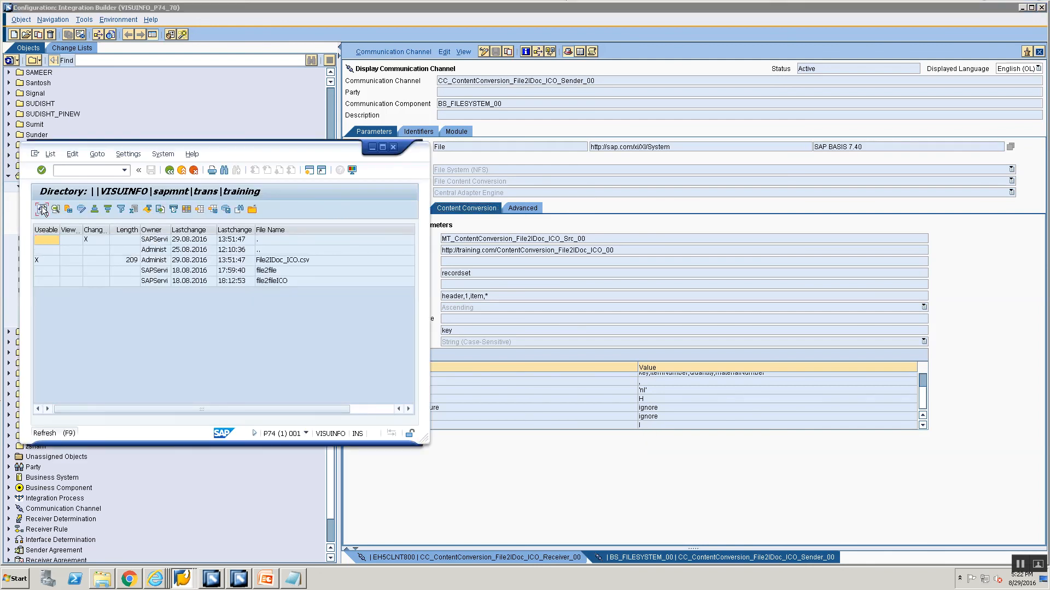
Step: Return to the Integration Builder and copy the sender channel name CC_ContentConversion_File2IDoc_ICO_Sender_00
left_click(608, 213)
key("alt+Tab")
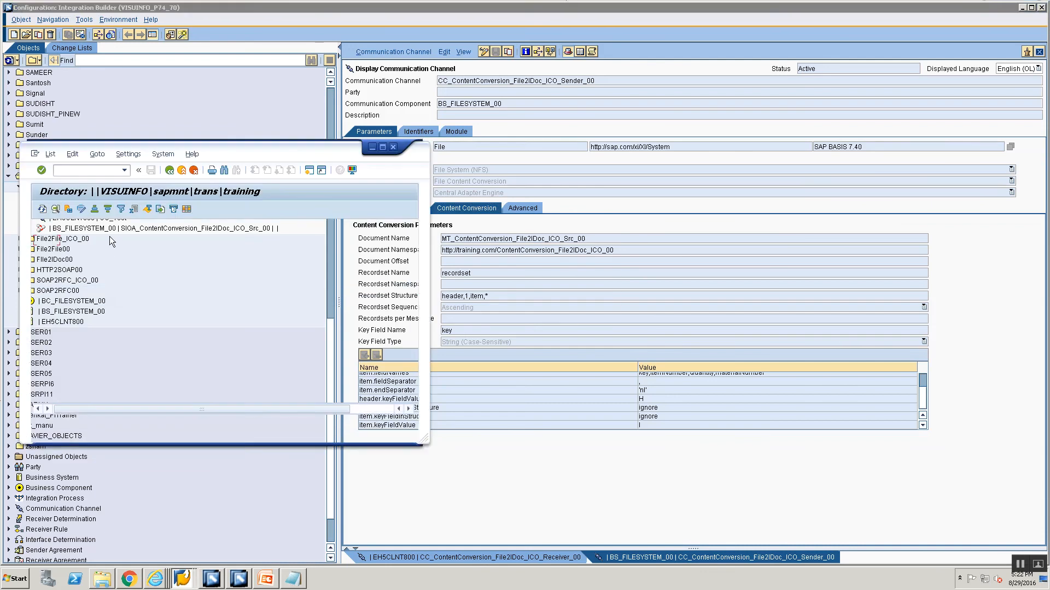
left_click(555, 96)
double_click(593, 80)
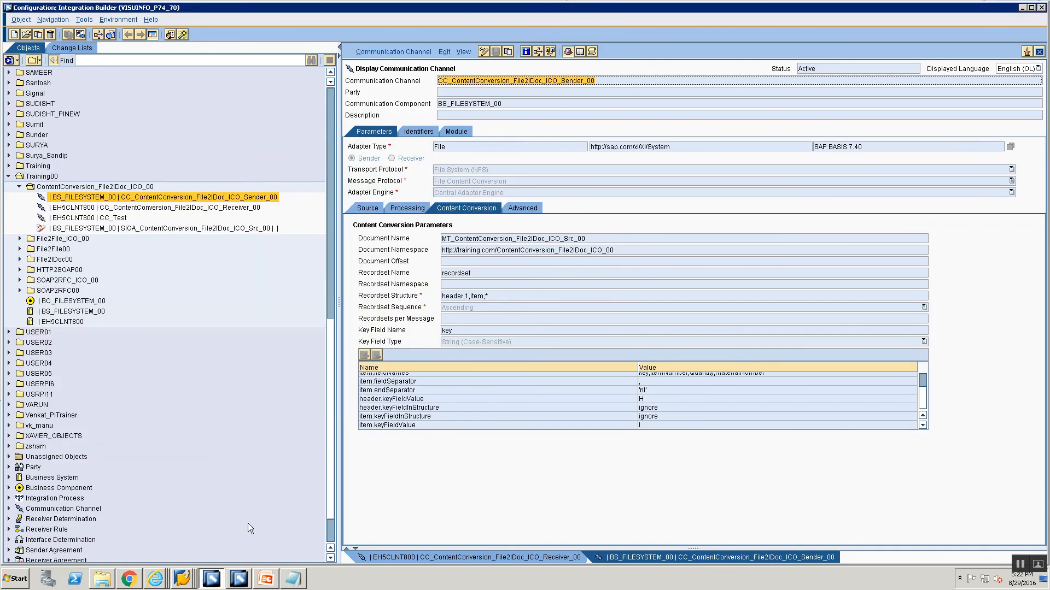
Step: Open the Adapter Engine's Communication Channel Monitor from the Process Integration tools page in Internet Explorer and search for CC_ContentConversion_File2IDoc_ICO_Sender_00
mouse_move(147, 579)
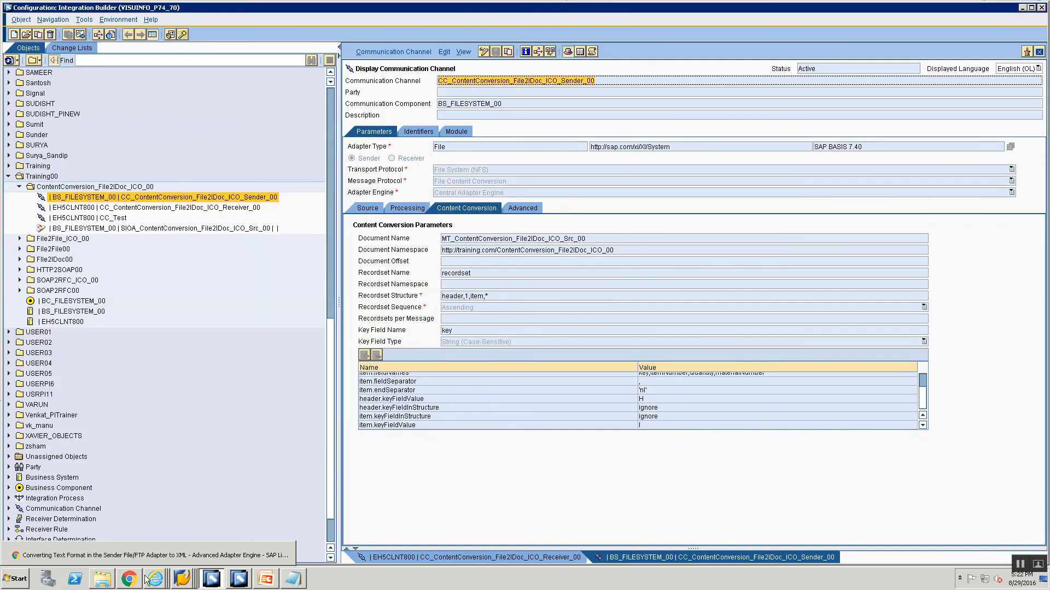
left_click(150, 527)
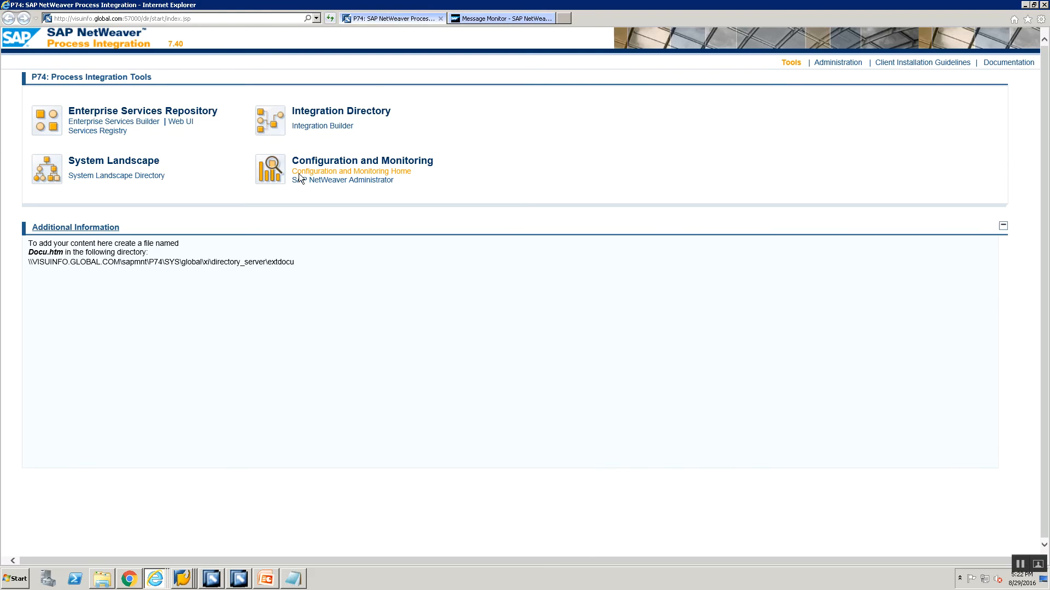
left_click(485, 19)
left_click(392, 19)
left_click(336, 171)
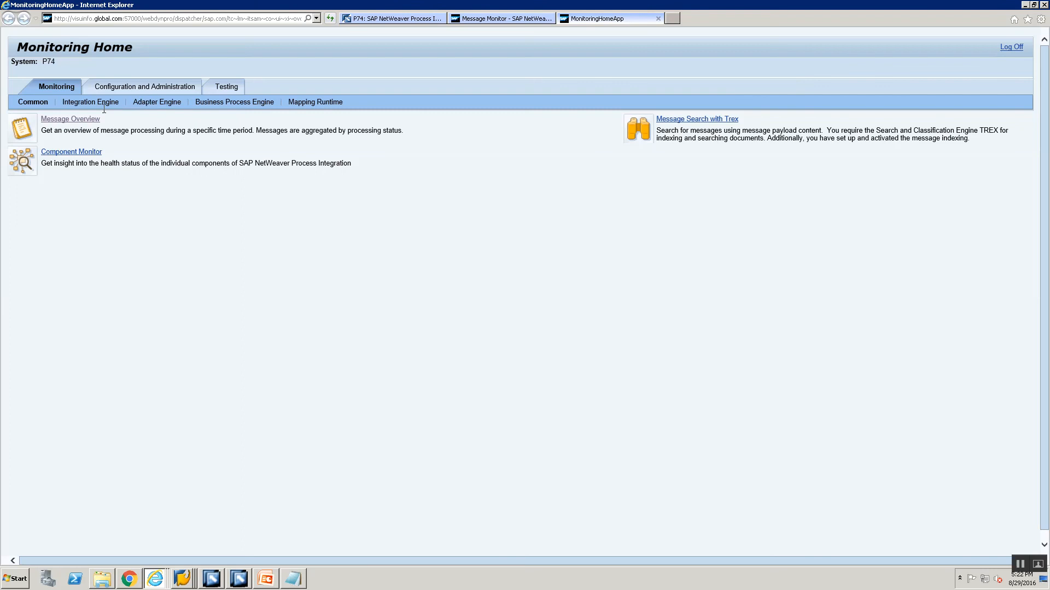
left_click(156, 102)
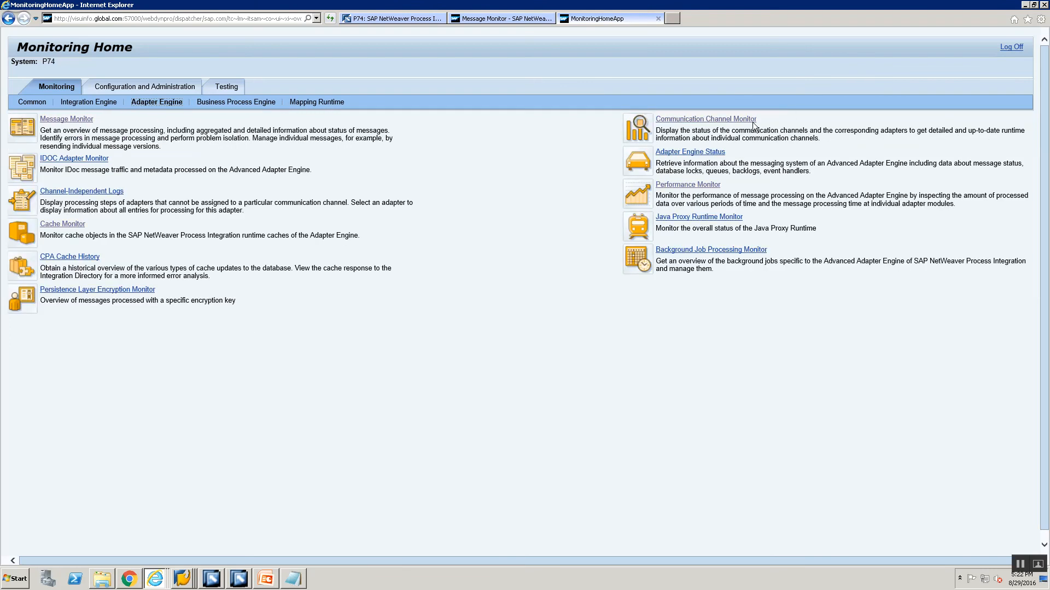
left_click(721, 119)
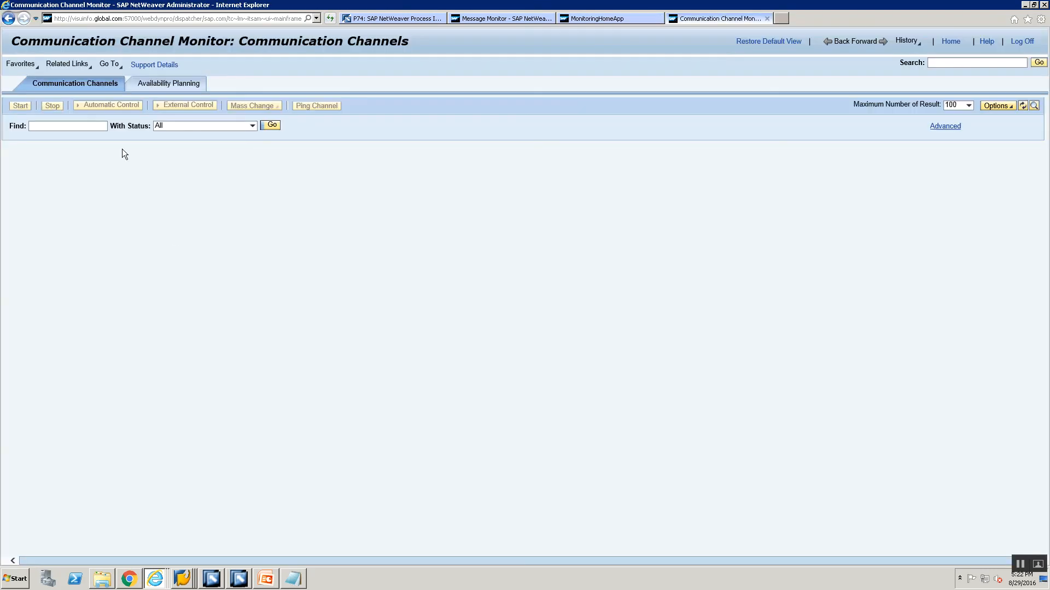
key("ctrl+v")
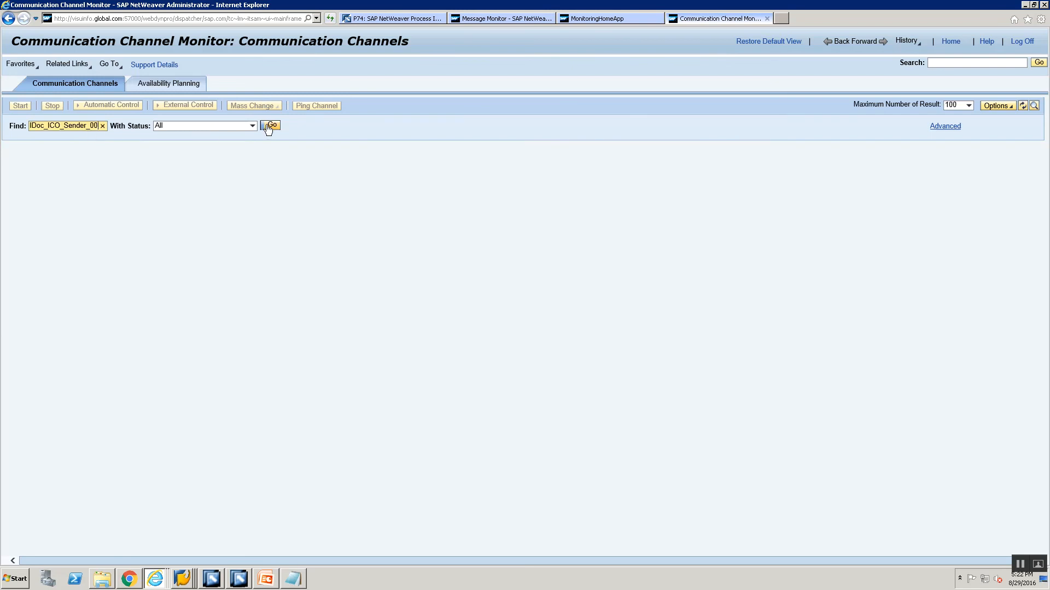
left_click(270, 125)
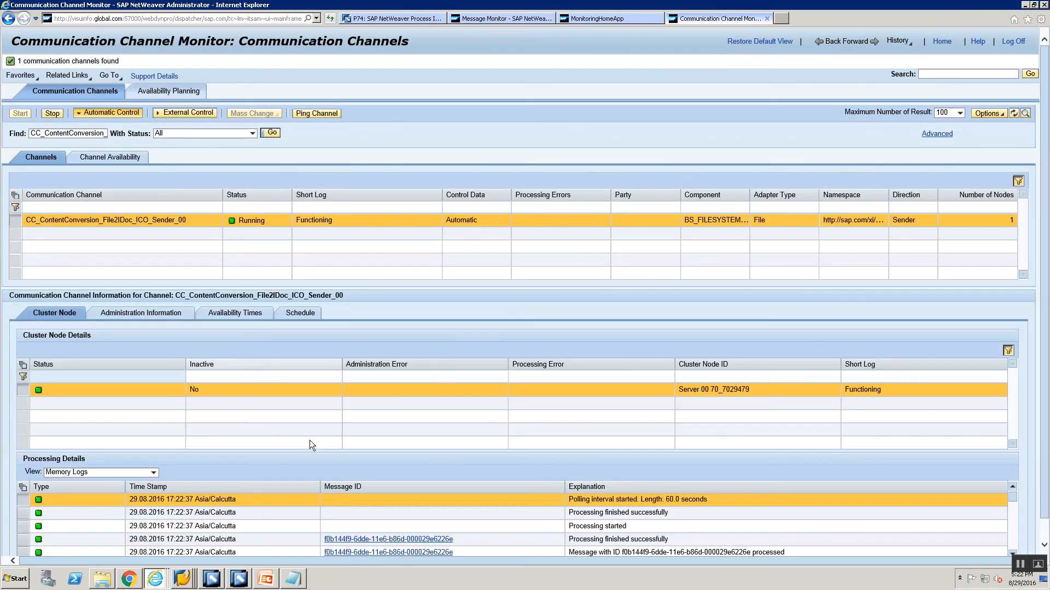
Step: Switch to the \\VISUINFO\sapmnt\trans\training directory listing, refresh it and dismiss the information message
key("alt+Tab")
key("alt+Tab")
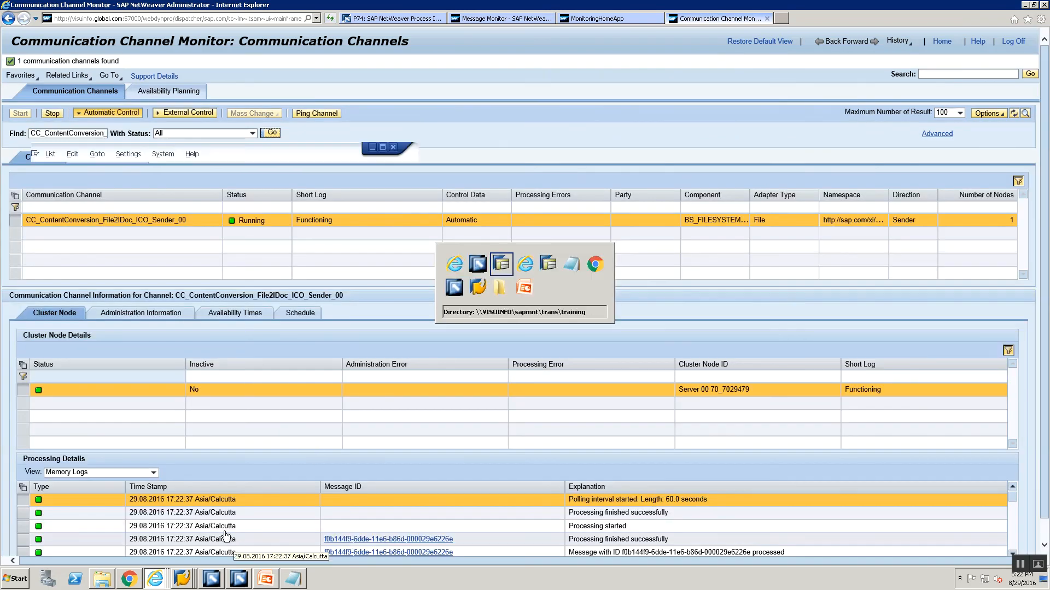
left_click(42, 209)
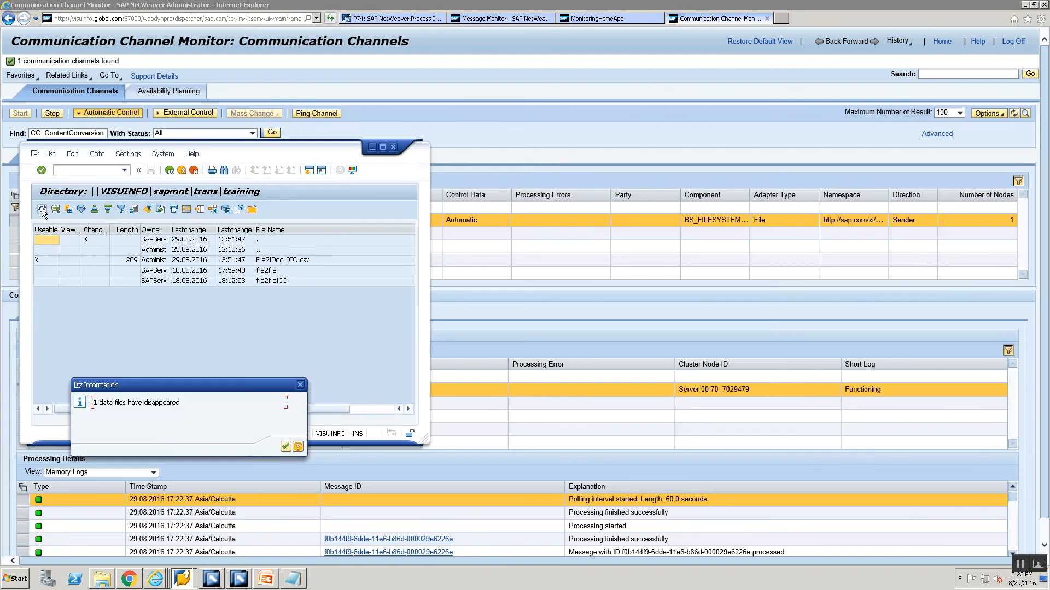
left_click(285, 447)
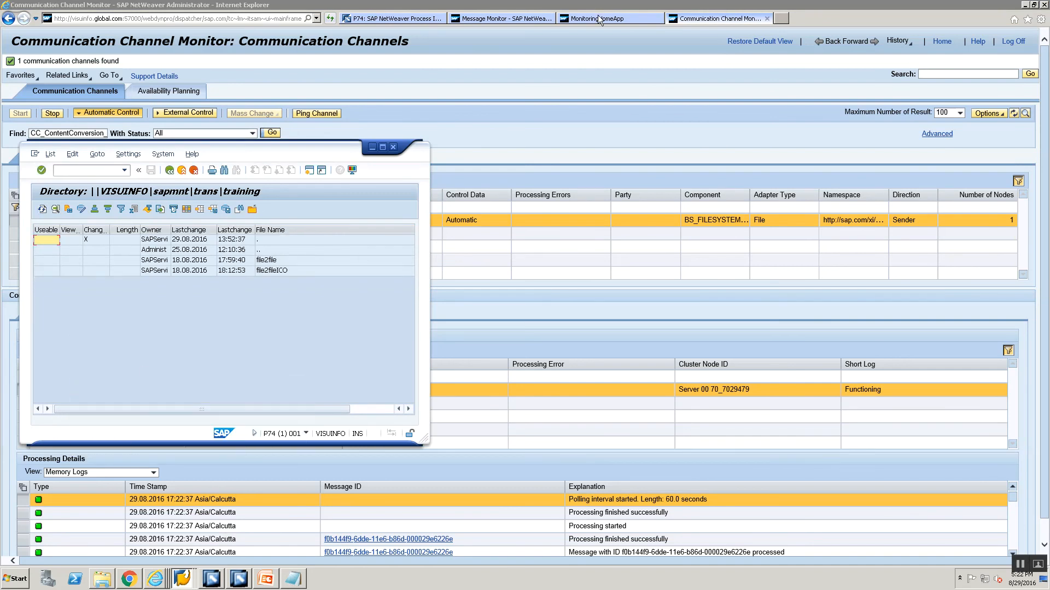
Step: Rerun the database search in the Message Monitor and filter the message list by sender component BS_FILE*
left_click(598, 19)
left_click(481, 20)
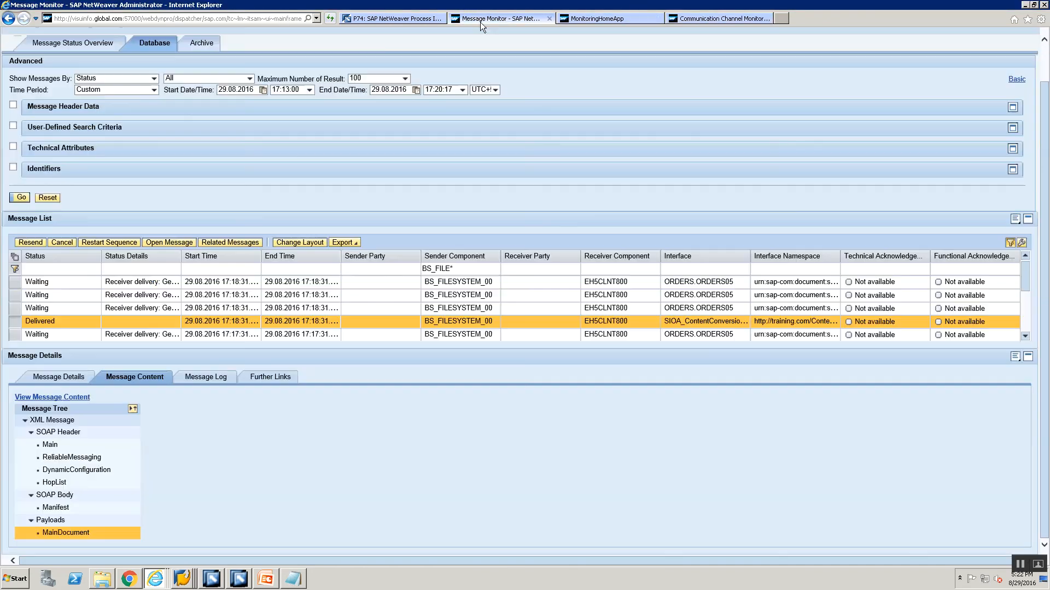
left_click(21, 198)
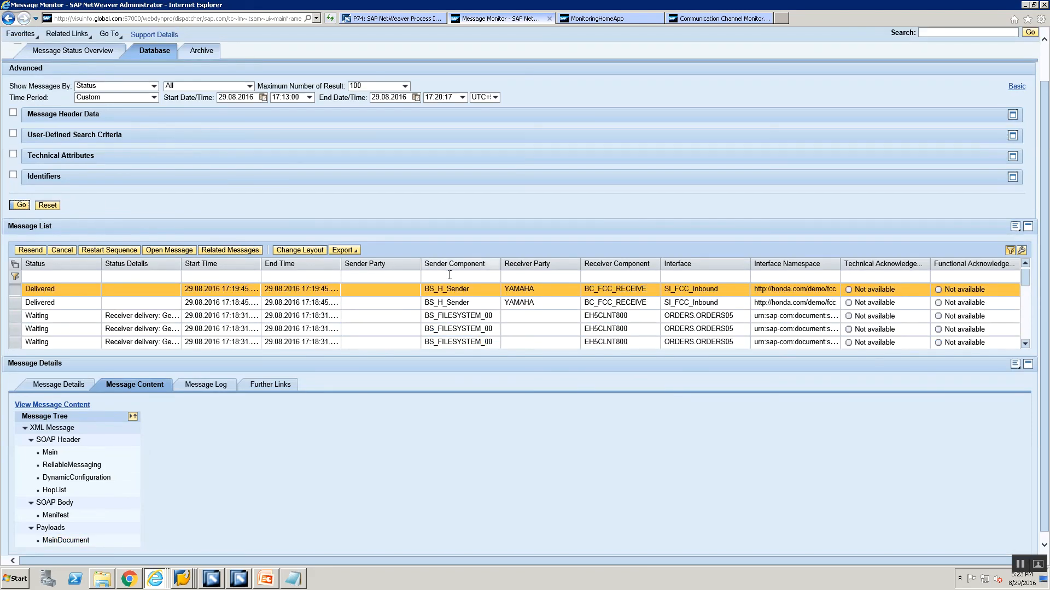
left_click(449, 277)
type("BS_FILE")
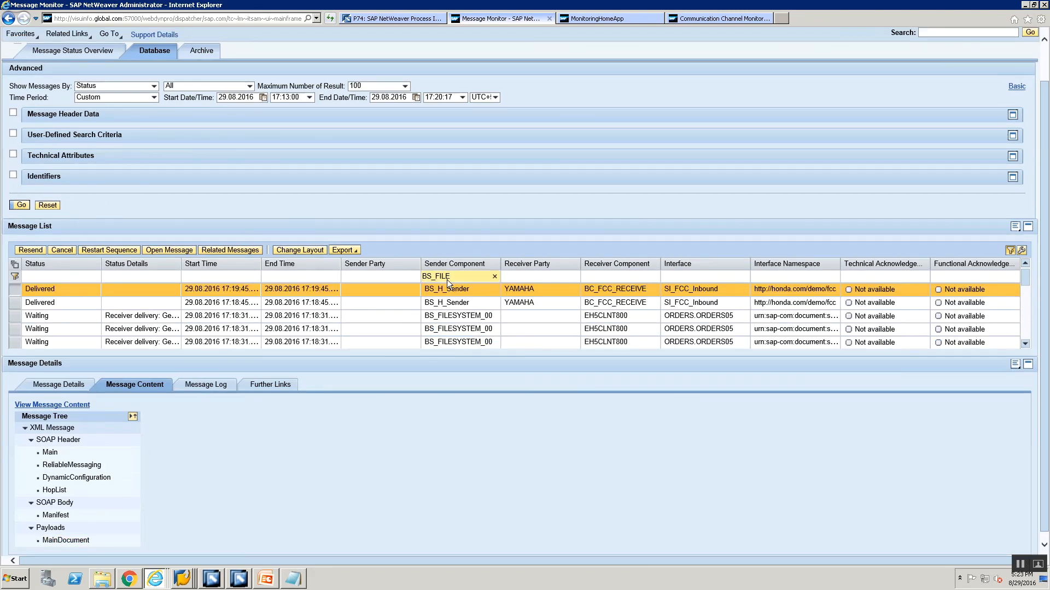
key("Return")
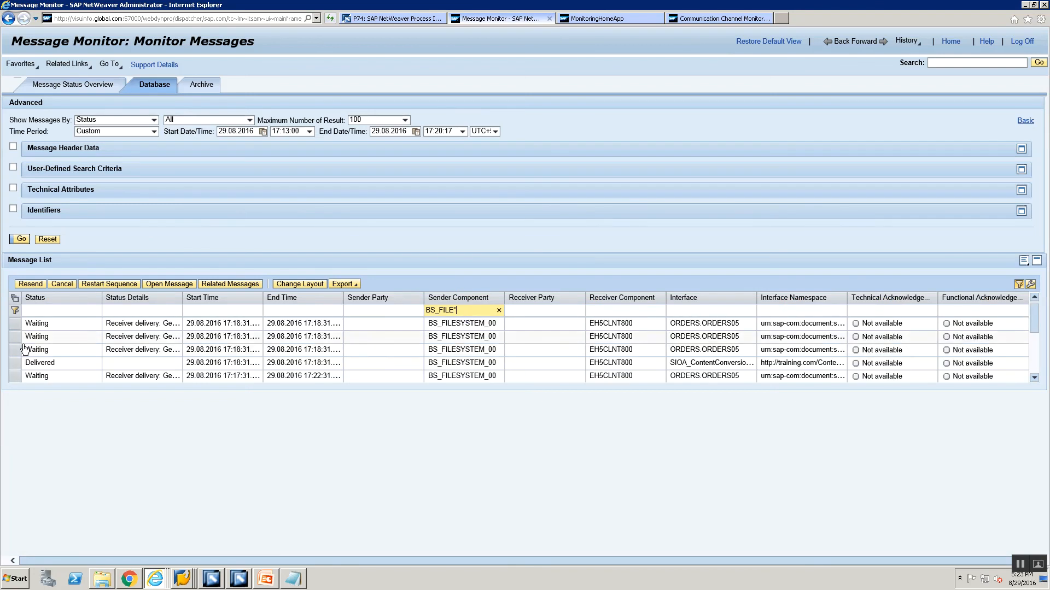
Step: Examine the MainDocument payload of the delivered 17:18:31 message for key elements and close the payload window
left_click(12, 366)
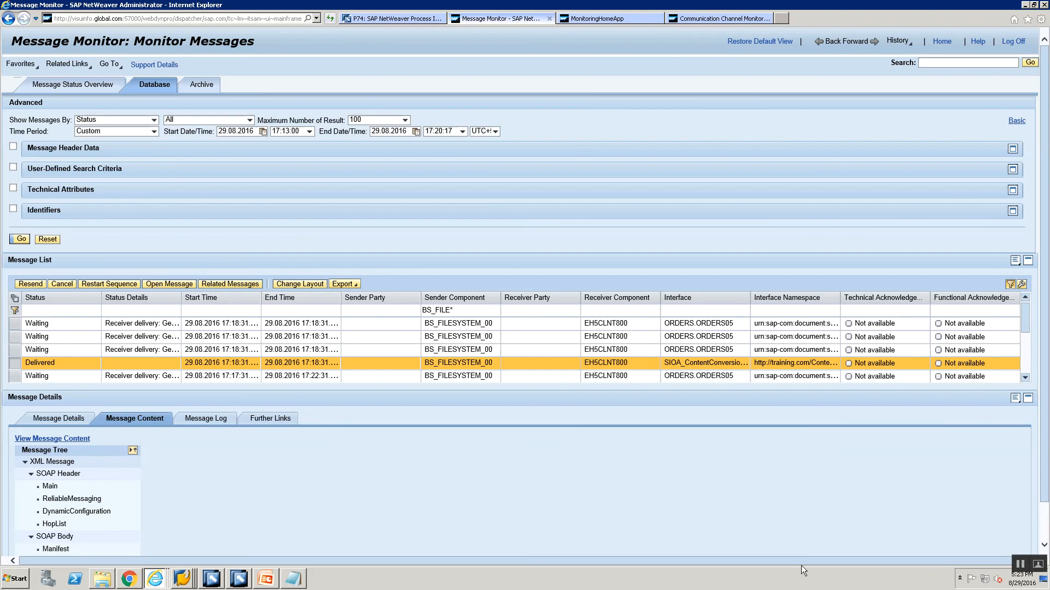
left_click(1044, 544)
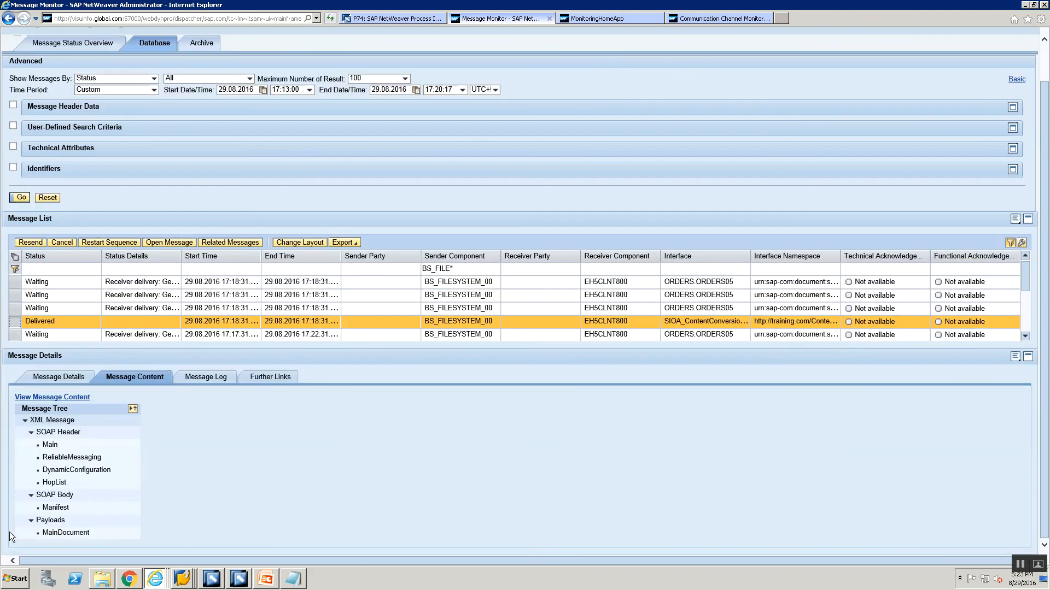
left_click(50, 533)
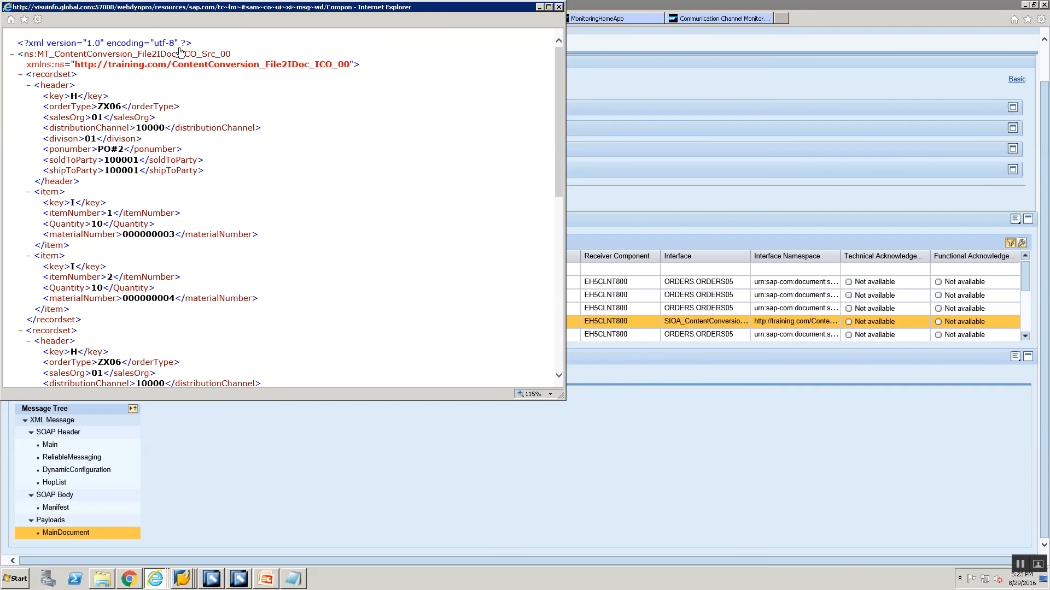
left_click(559, 7)
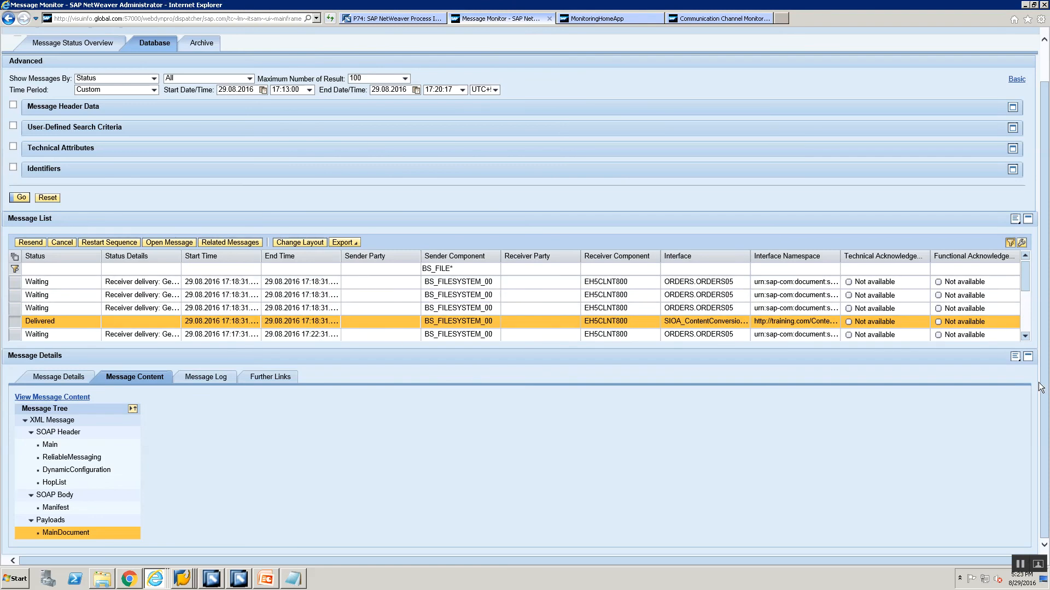
Step: Extend the search end time to 17:30:17, rerun the message search and filter by sender component BS_FILE*
left_click(441, 89)
key("Delete")
key("BackSpace")
type("30")
left_click(18, 198)
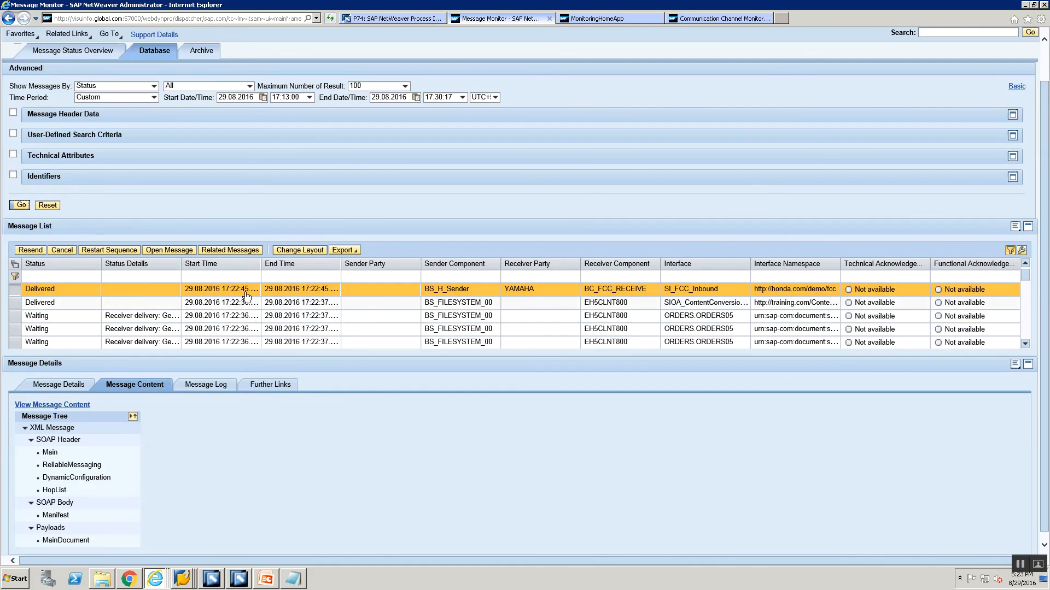
left_click(459, 278)
type("BS_FILE*")
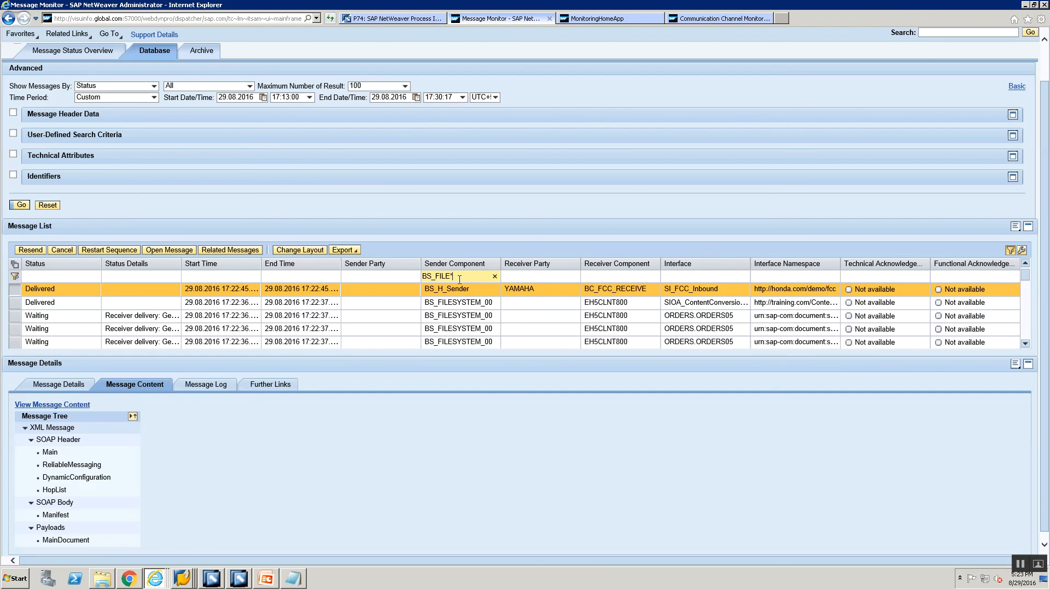
key("Return")
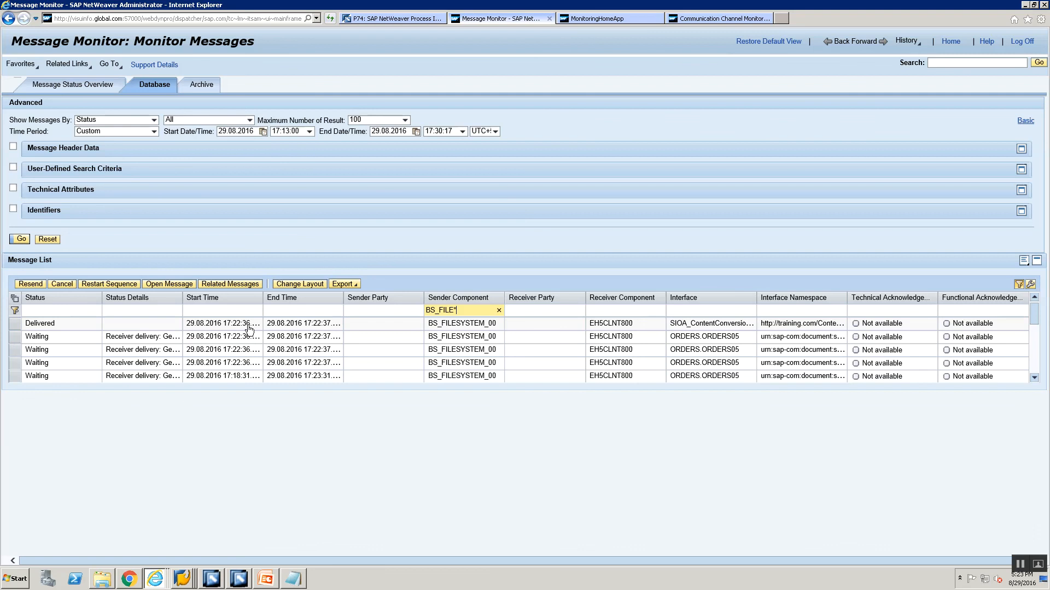
Step: Open the MainDocument payload of the delivered 17:22:36 message and check its header and item elements for key fields
left_click(15, 328)
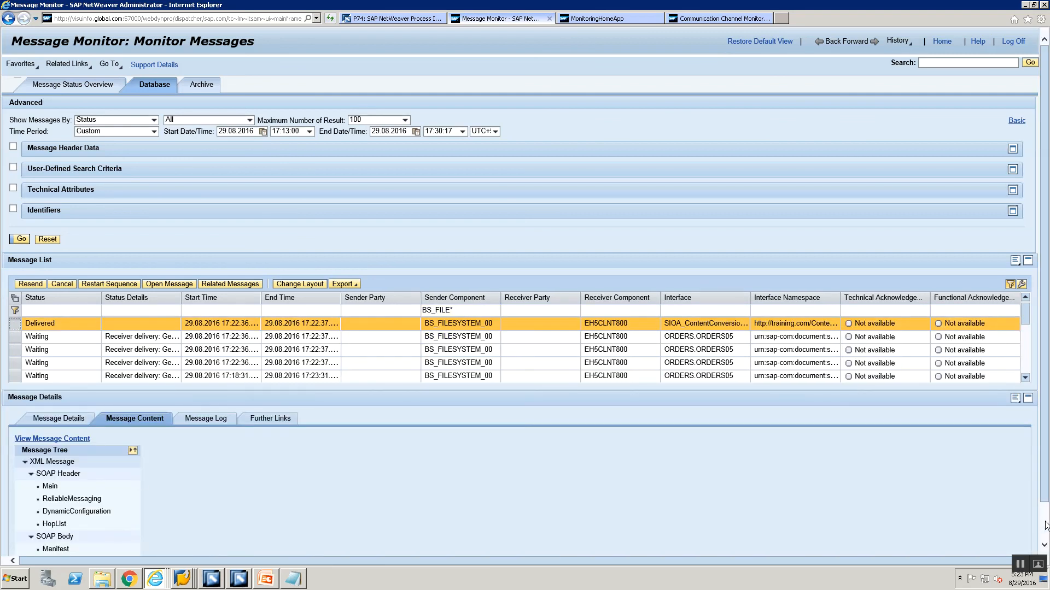
scroll(1042, 527, "down", 2)
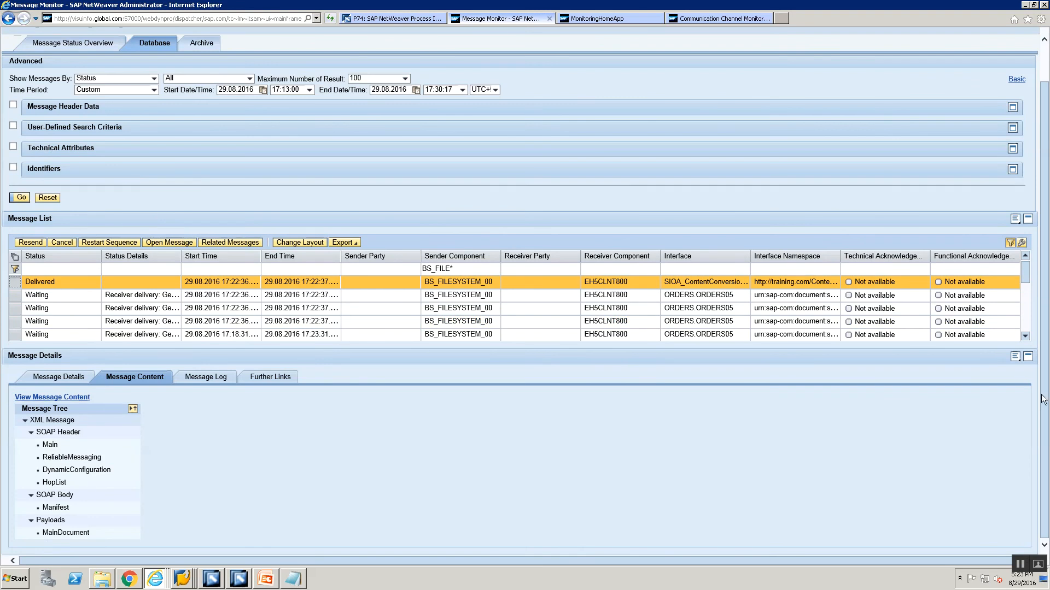
left_click(68, 534)
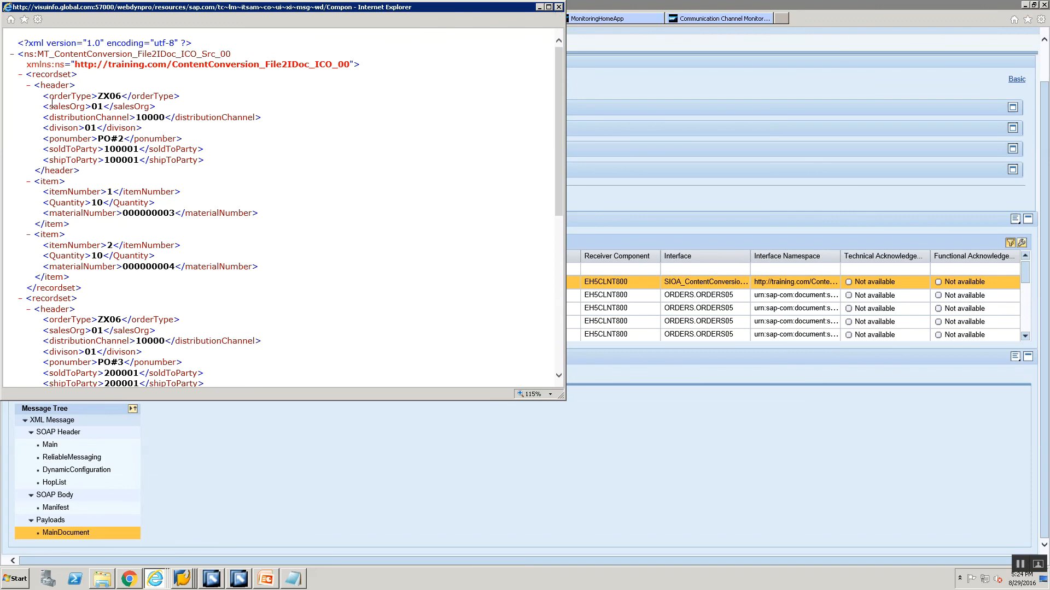
left_click(548, 7)
Step: Review the CSV input file slide in PowerPoint and the source message type structure in the Enterprise Services Builder
left_click(266, 581)
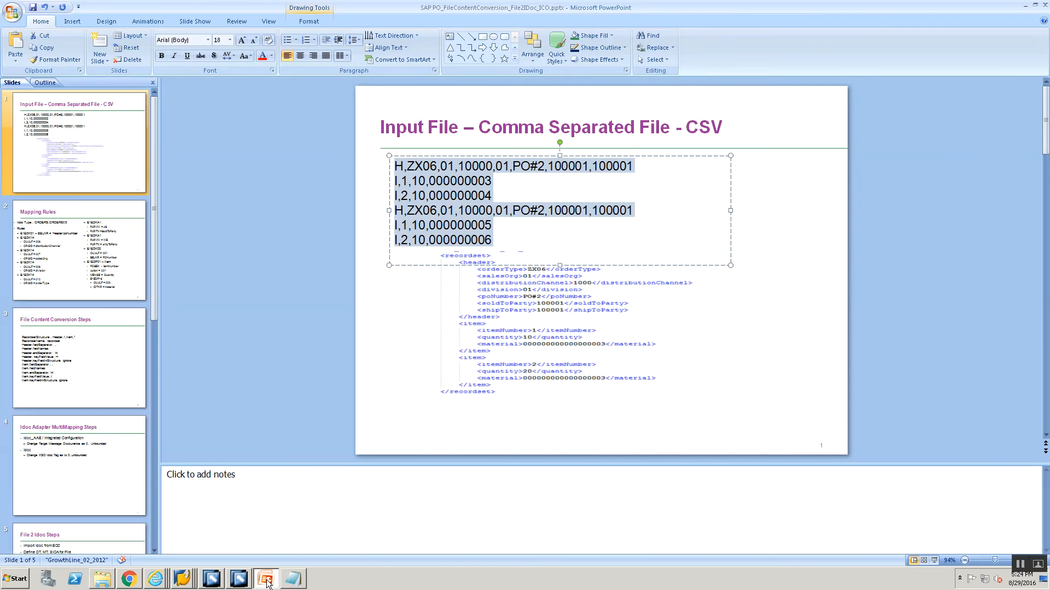
left_click(214, 119)
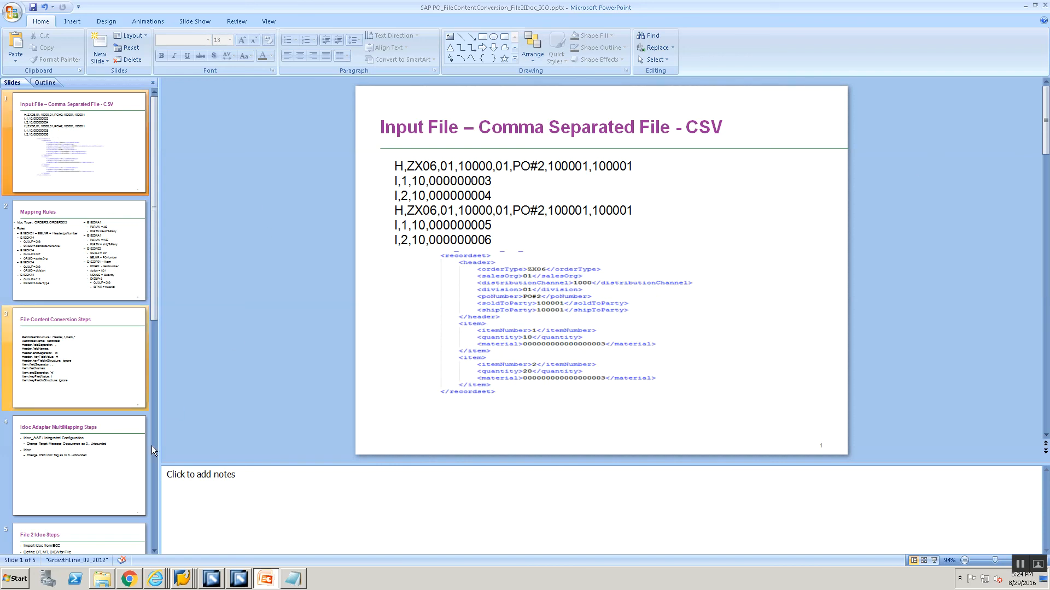
left_click(231, 581)
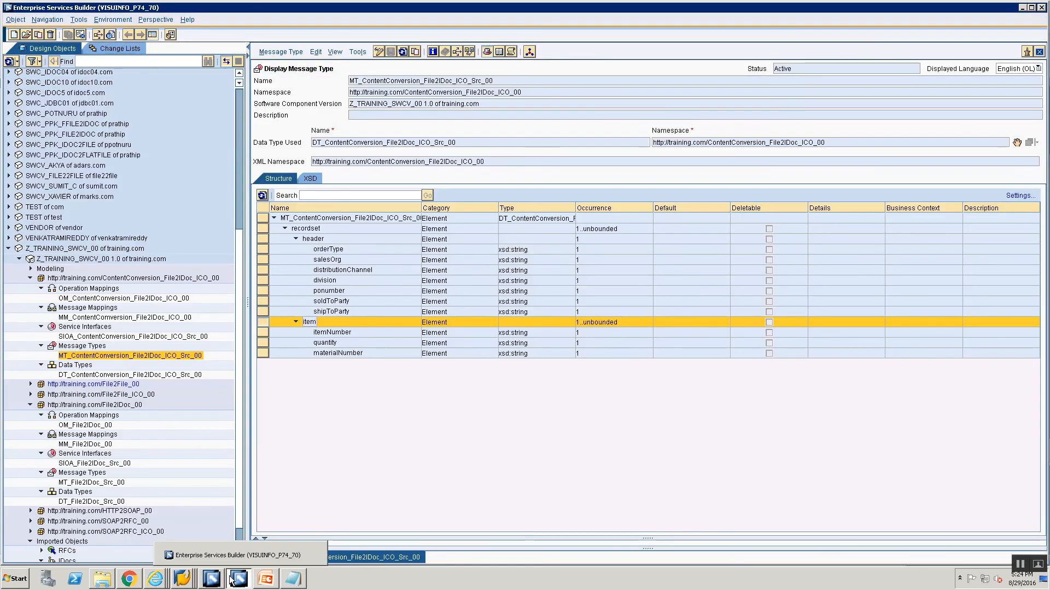
Step: Highlight the sender channel's document name, namespace and recordset name in the Integration Builder, and compare them with the message type in the Enterprise Services Builder
left_click(213, 579)
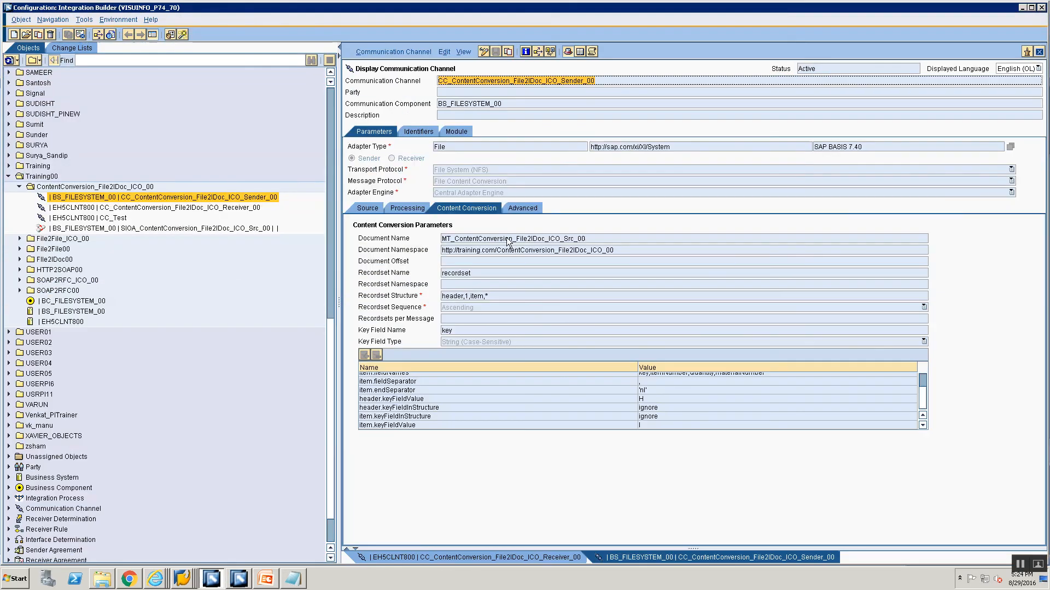
left_click_drag(594, 238, 444, 239)
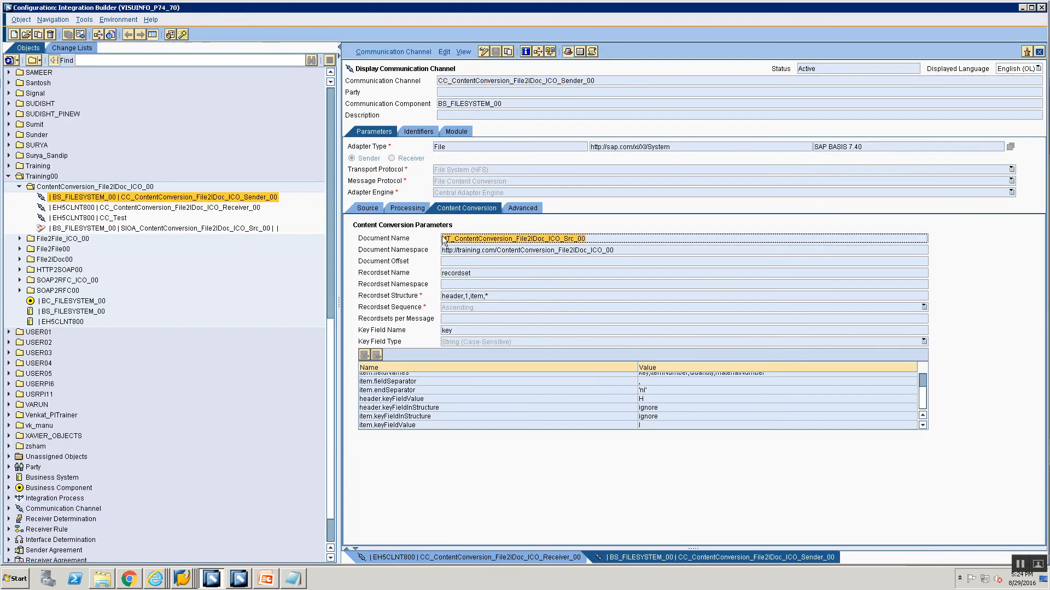
left_click_drag(629, 252, 424, 246)
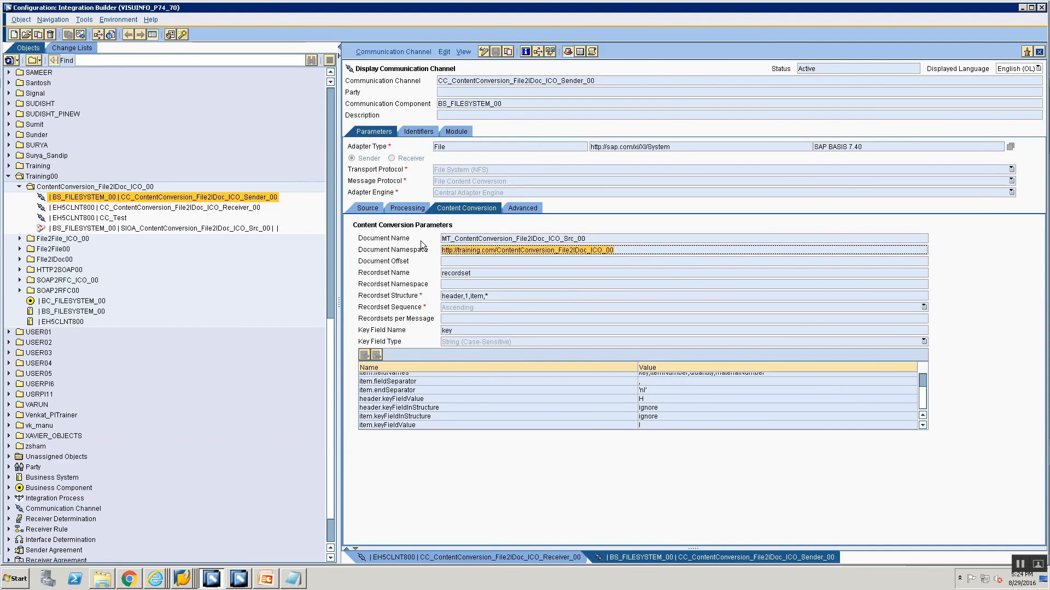
left_click_drag(471, 272, 428, 272)
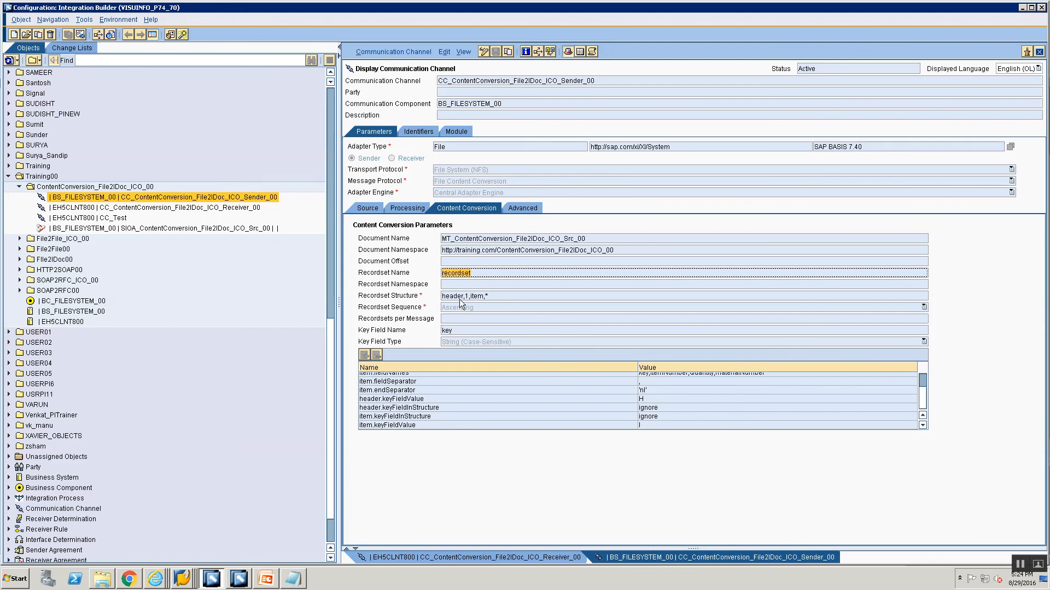
left_click(236, 583)
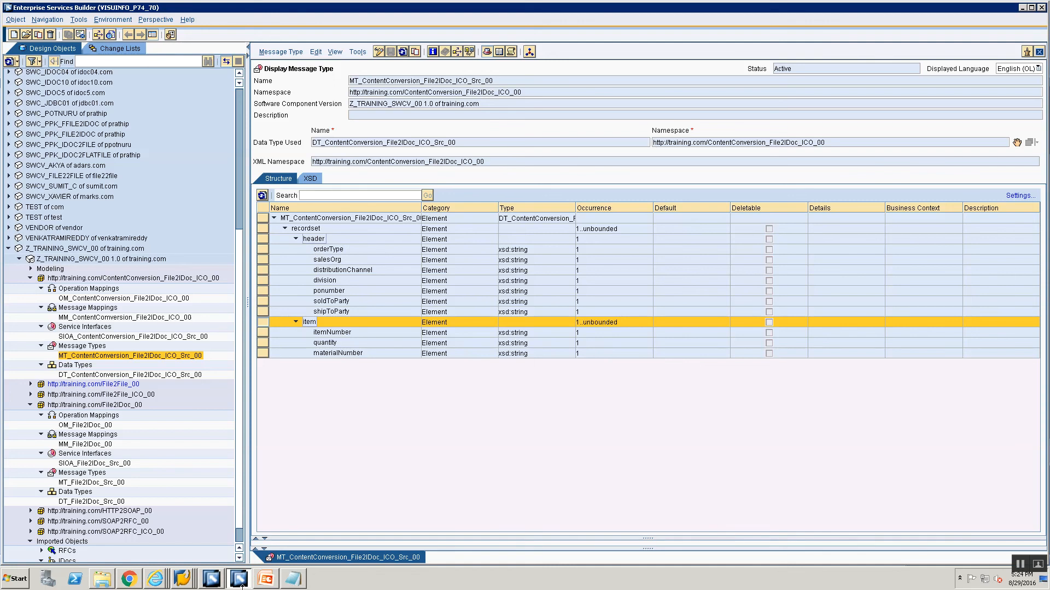
left_click(223, 578)
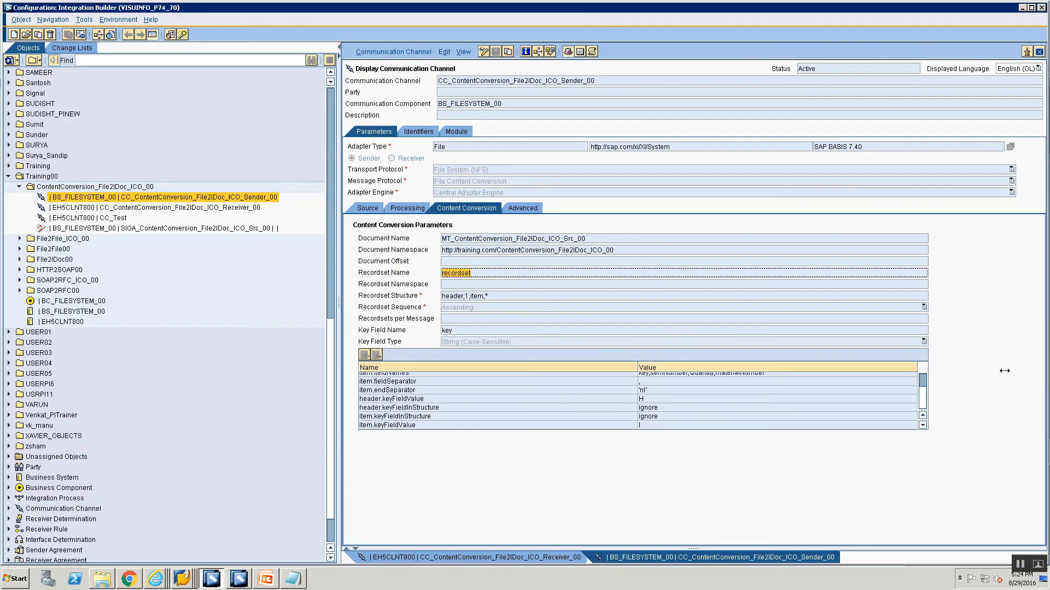
Step: Review the sender channel's header and item conversion parameters, and read the document, recordset and structure parameter descriptions on the SAP Help page in Chrome
left_click_drag(923, 390, 921, 377)
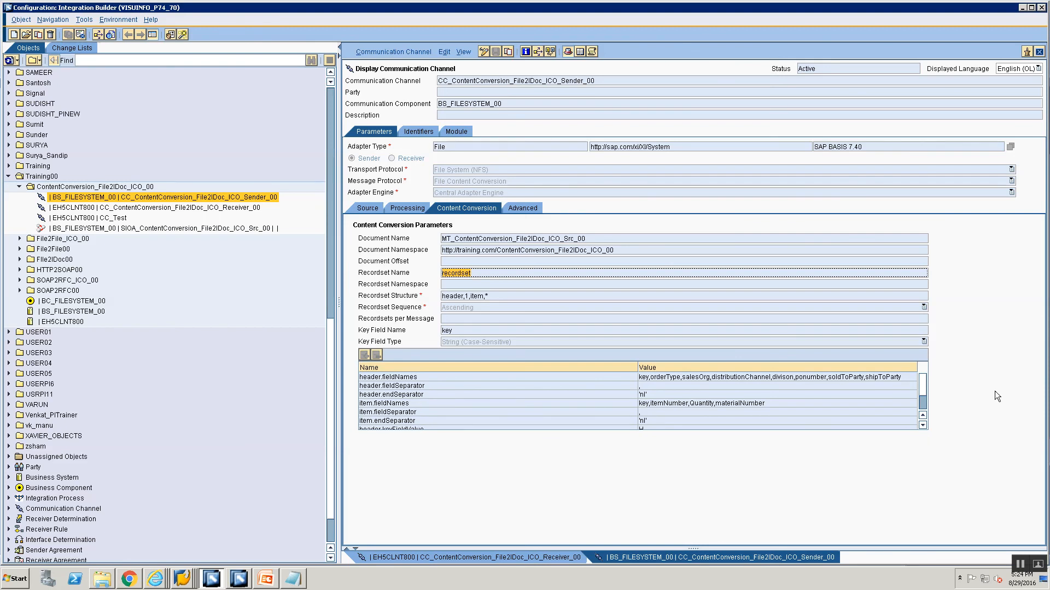
left_click(920, 400)
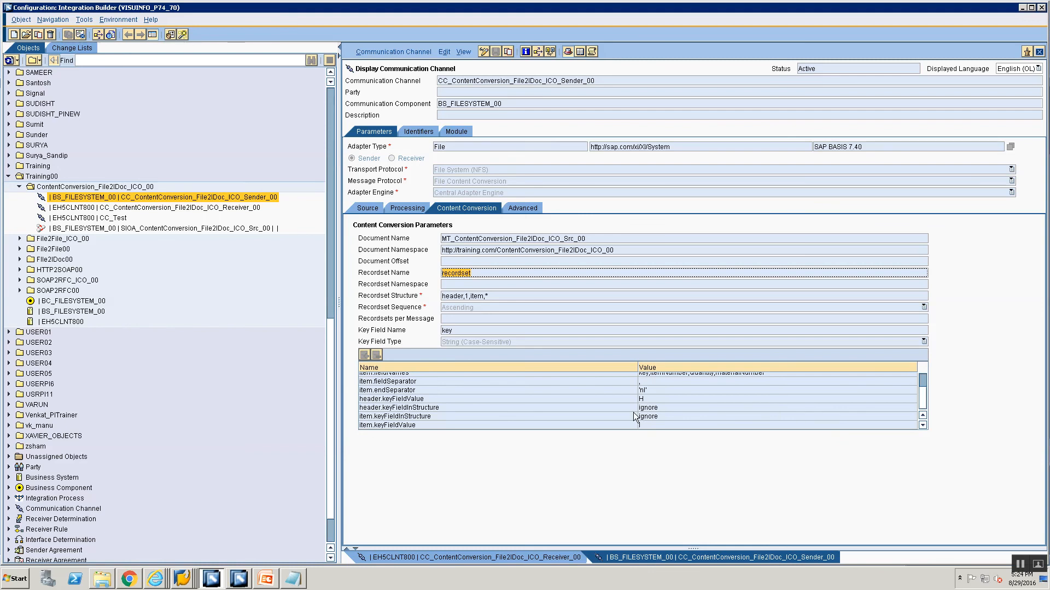
left_click(124, 579)
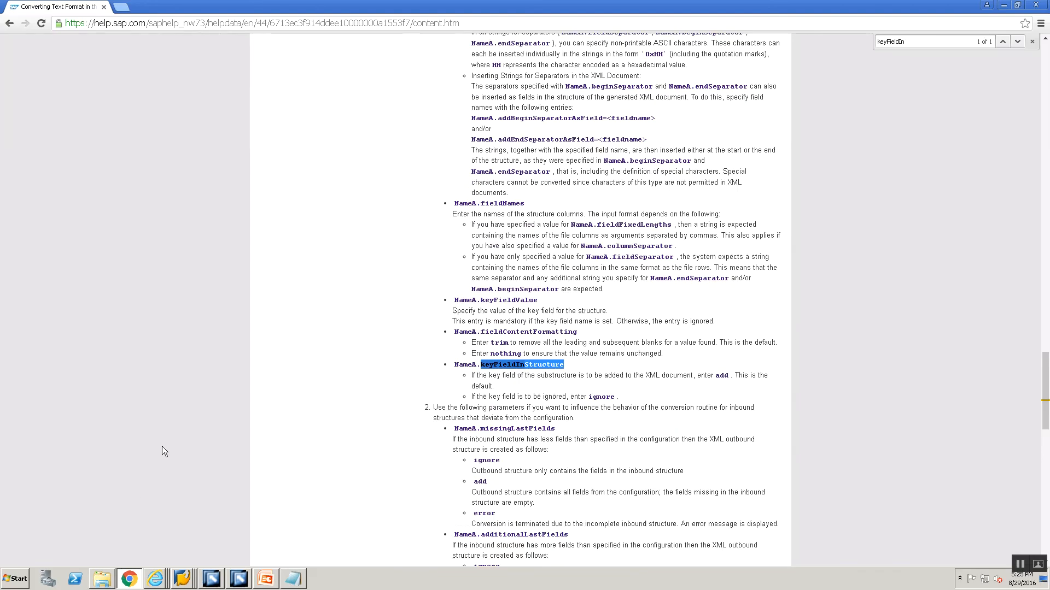
scroll(346, 363, "up", 5)
left_click(1033, 41)
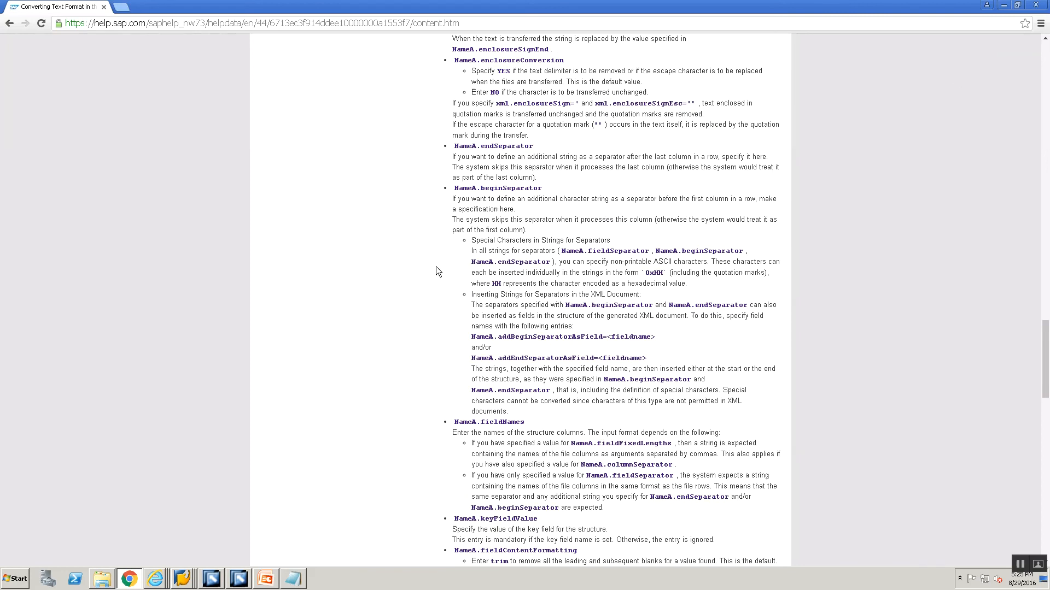
scroll(434, 268, "up", 15)
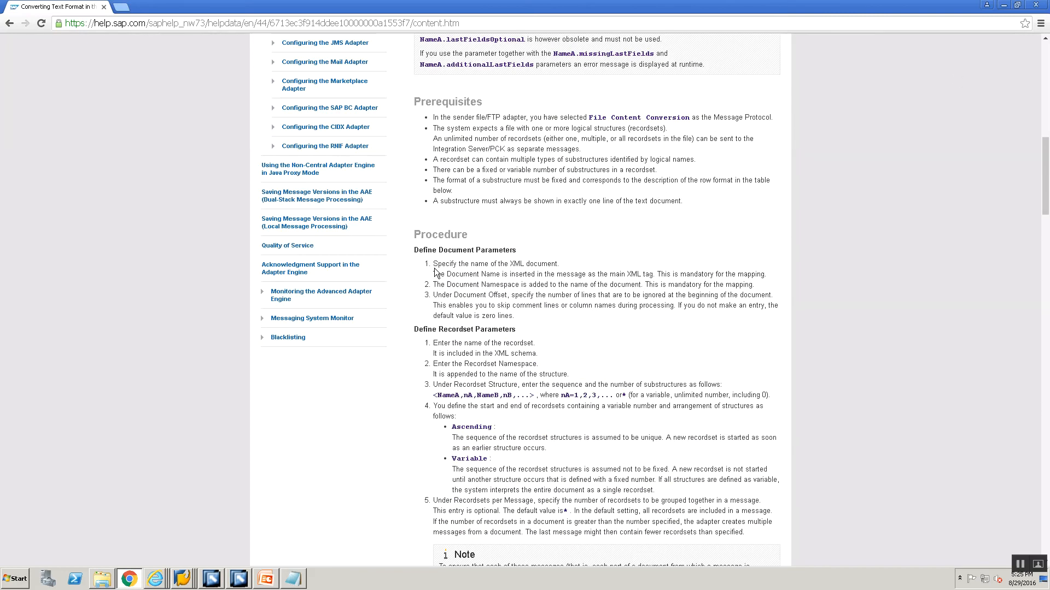
scroll(435, 272, "down", 10)
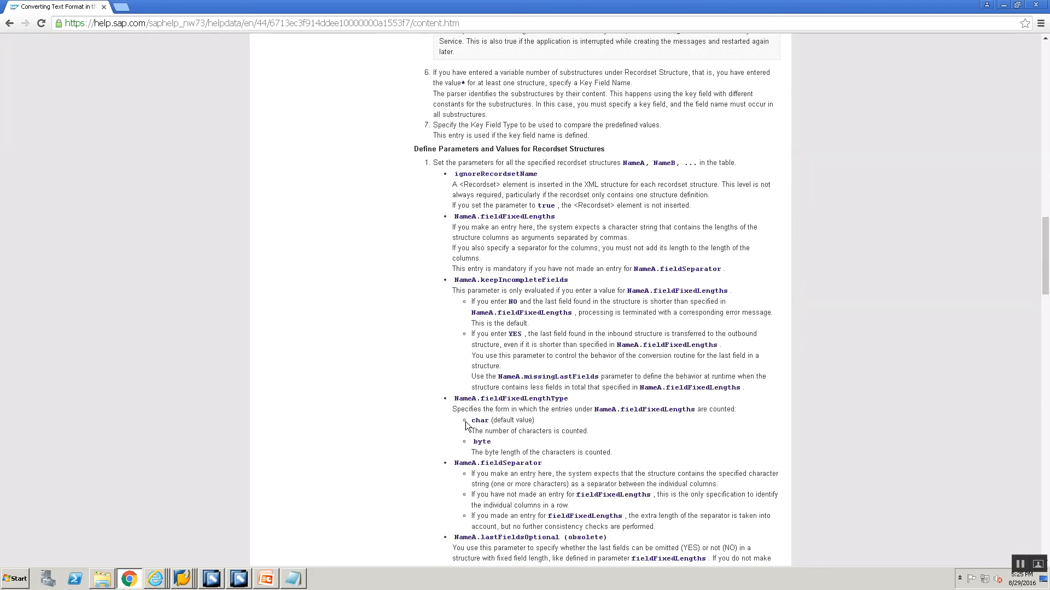
scroll(466, 425, "down", 5)
scroll(466, 425, "down", 1)
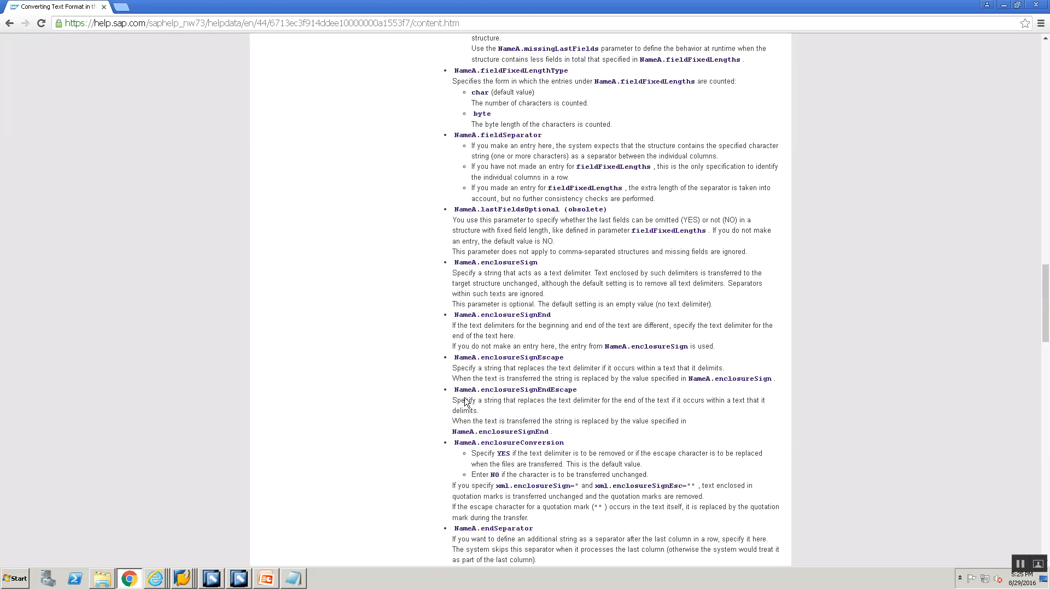
scroll(464, 400, "down", 6)
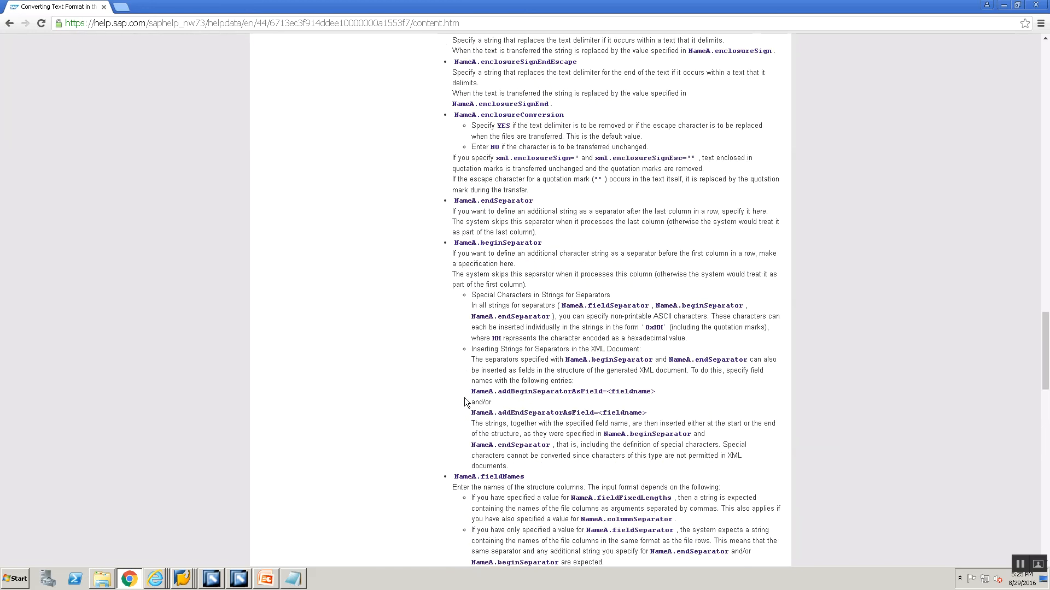
scroll(464, 398, "down", 2)
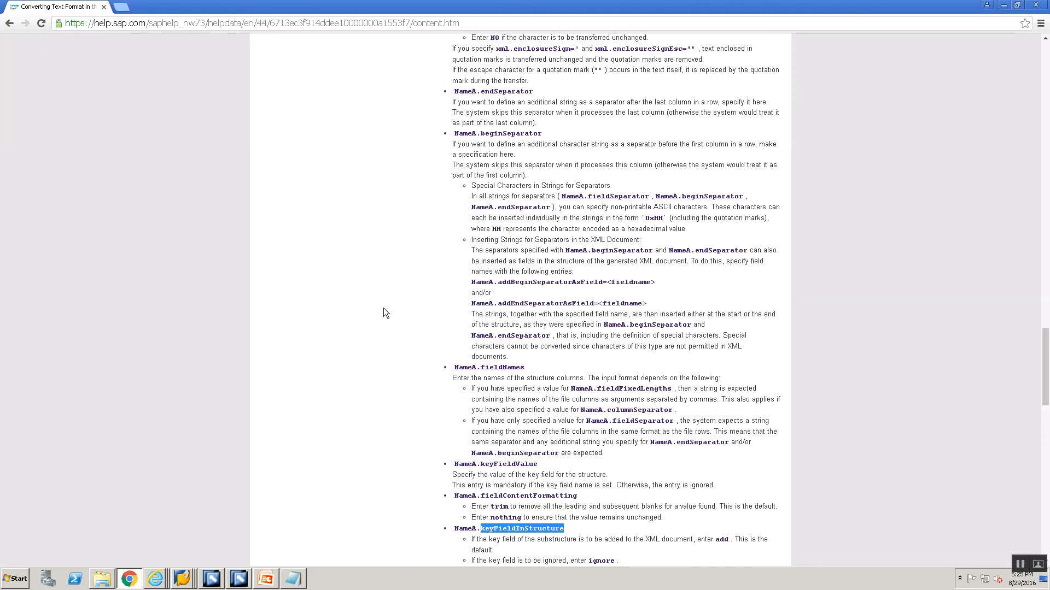
Step: Compare the channel's keyFieldInStructure entries in the Integration Builder with the SAP Help page, and highlight the missingLastFields parameter there
key("alt+Tab")
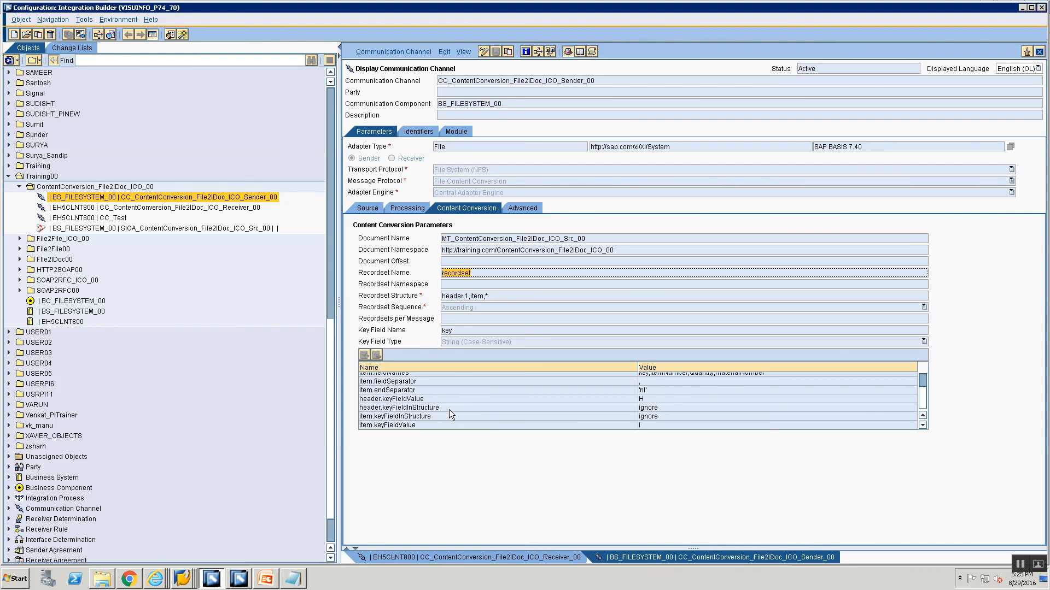
key("alt+Tab")
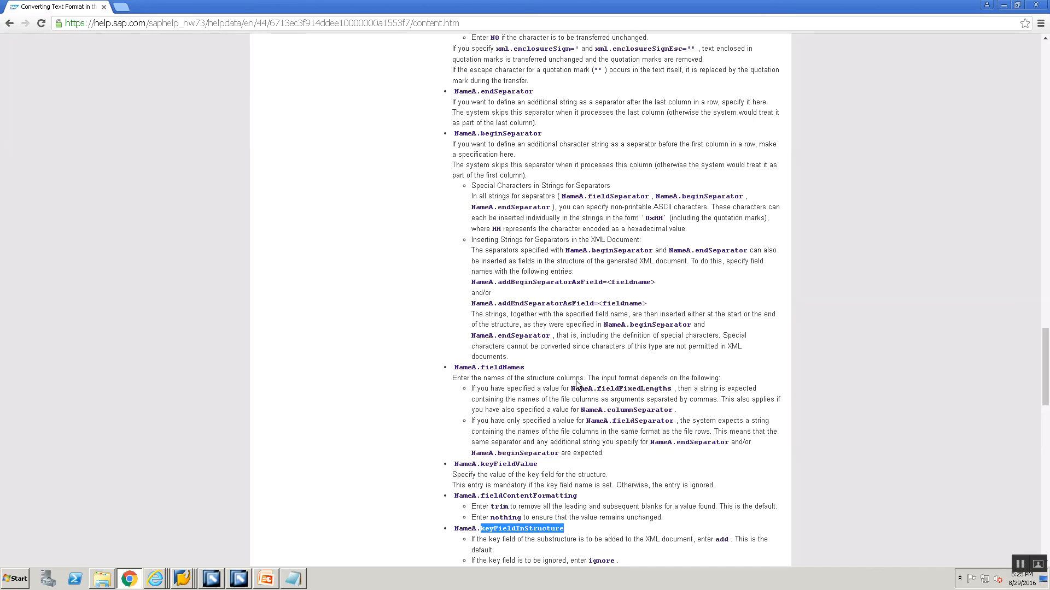
scroll(517, 409, "down", 1)
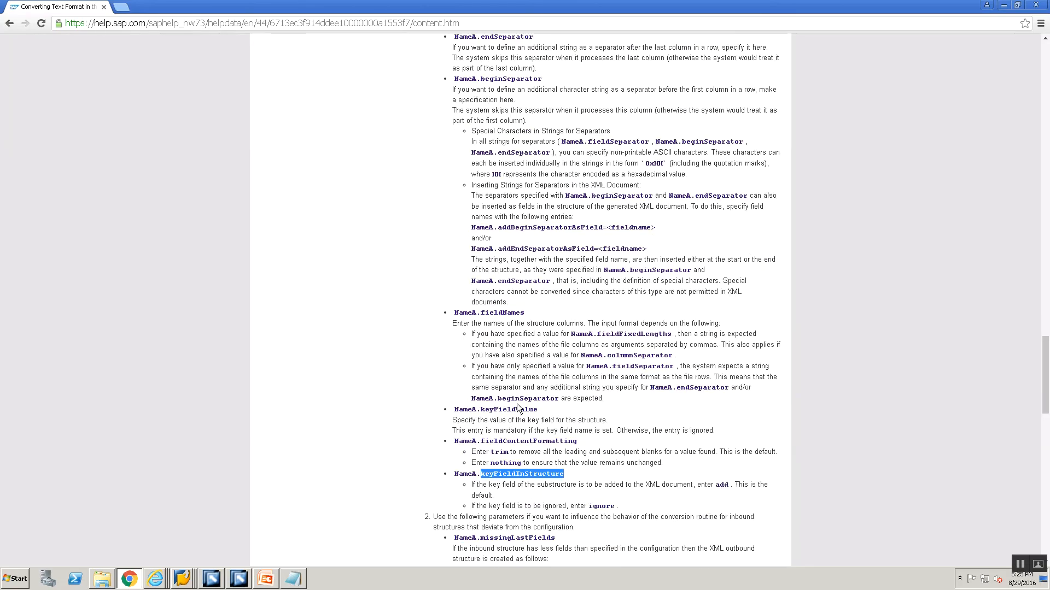
scroll(517, 404, "down", 1)
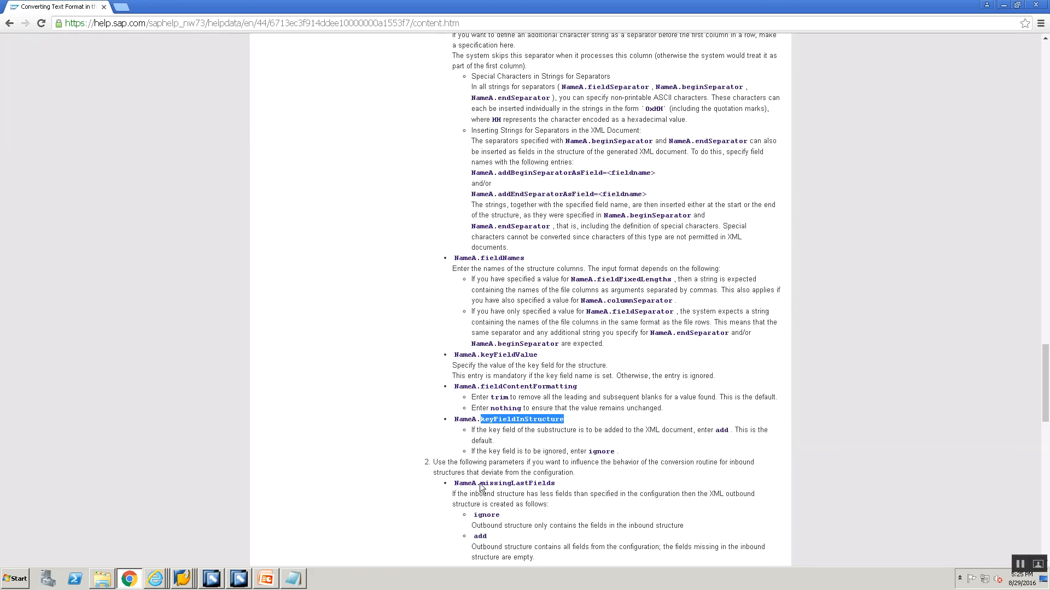
left_click(514, 484)
double_click(515, 483)
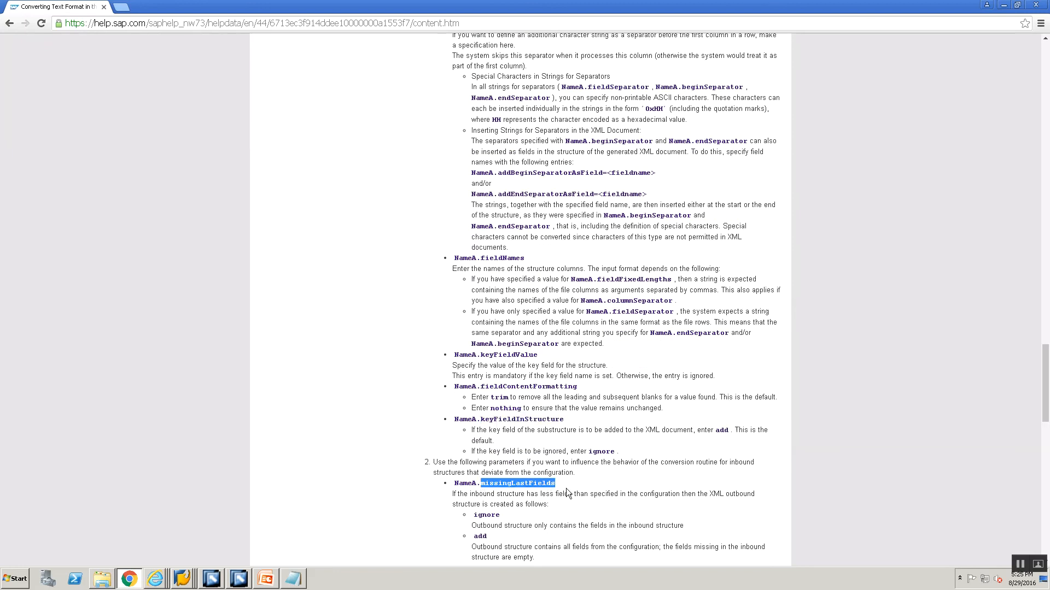
scroll(536, 511, "down", 1)
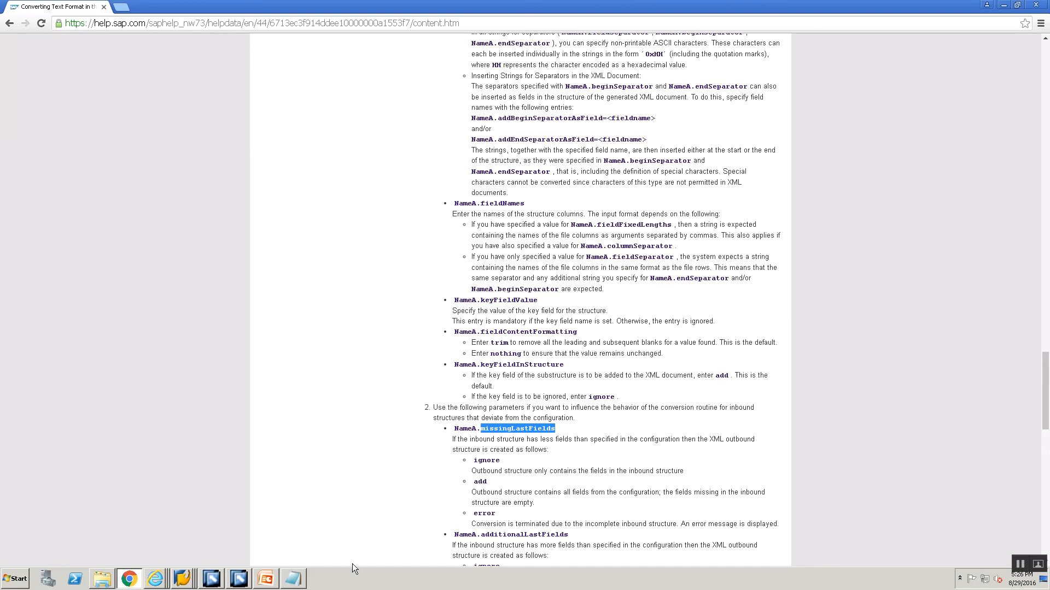
Step: Review the Mapping Rules, File Content Conversion Steps and Idoc Adapter MultiMapping Steps slides in PowerPoint
key("alt+Tab")
key("Tab")
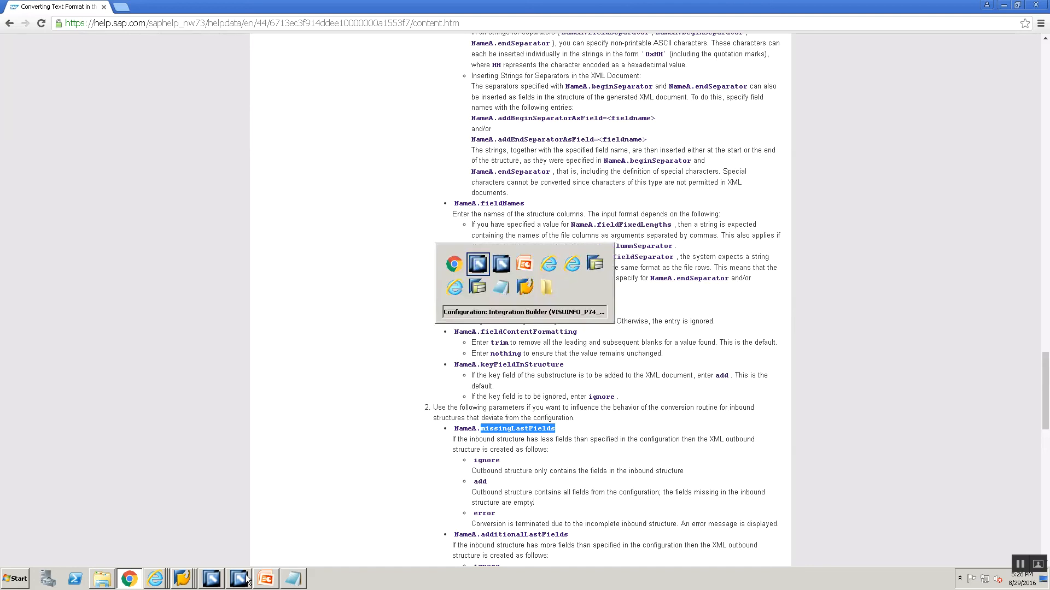
key("Tab")
left_click(70, 237)
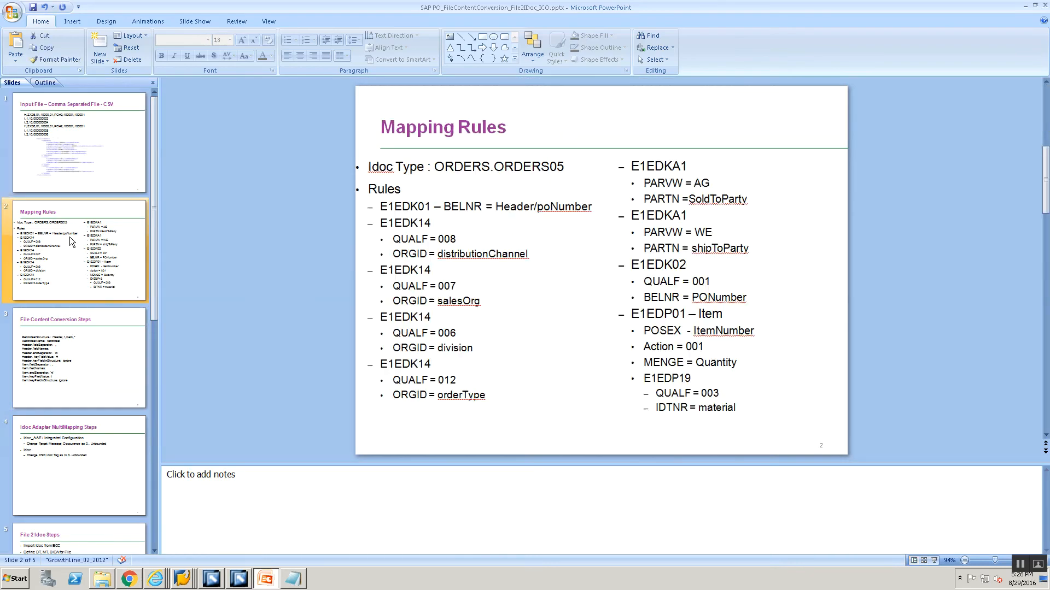
left_click(82, 351)
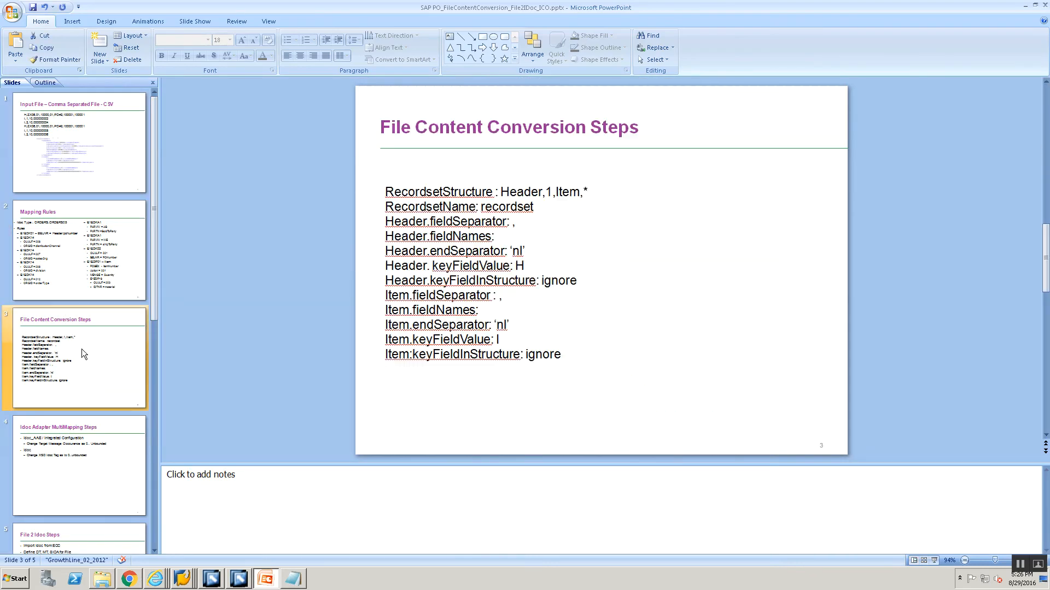
left_click(87, 487)
Step: In the Enterprise Services Builder, check the ContentConversion_File2IDoc_ICO_00 message mapping's signature occurrences and open operation mapping OM_ContentConversion_File2IDoc_ICO_00
left_click(243, 579)
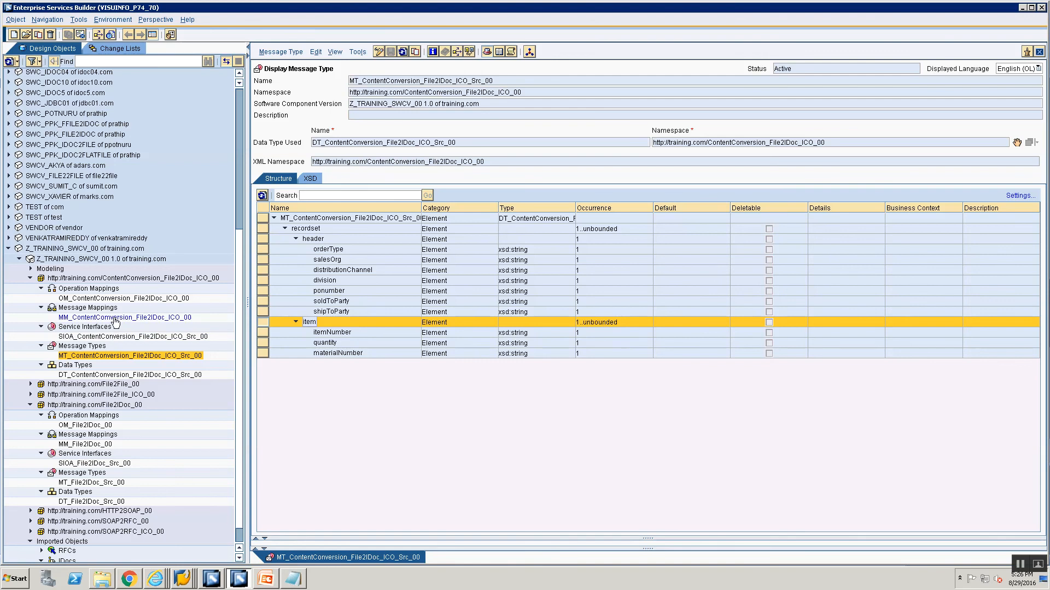
double_click(114, 318)
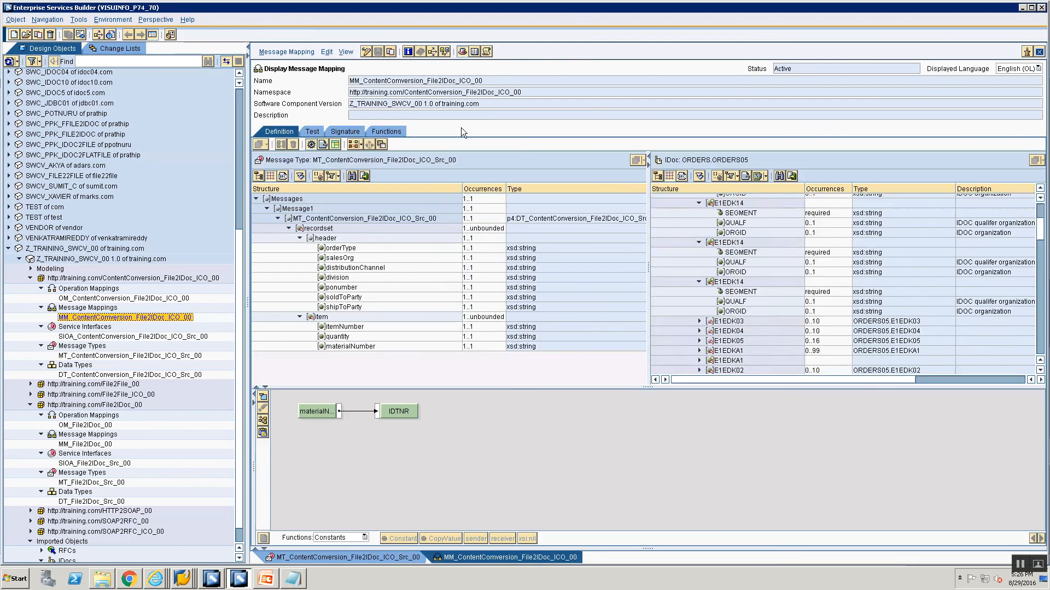
left_click(339, 131)
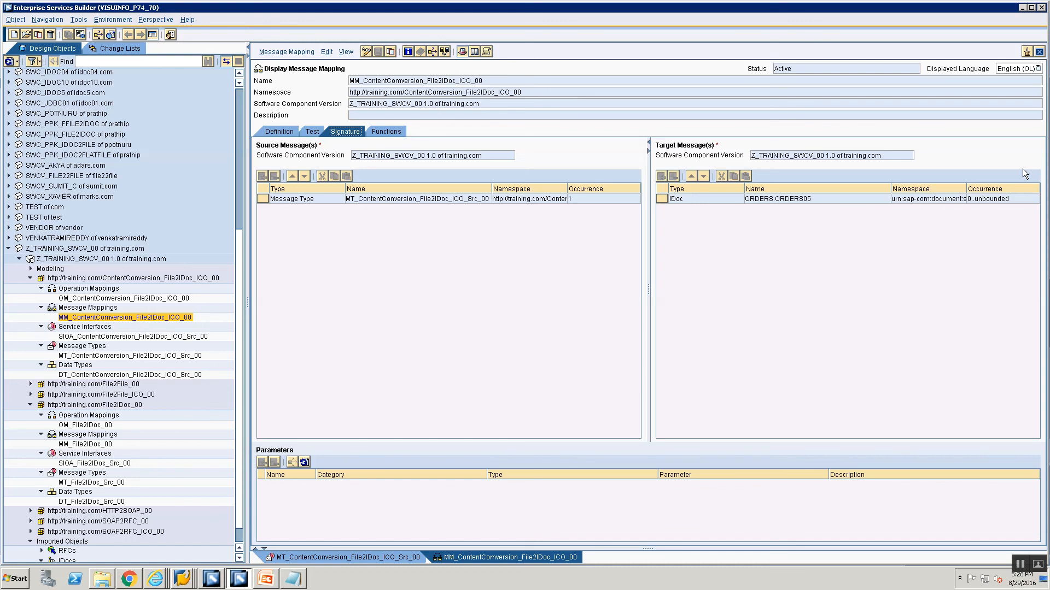
double_click(76, 299)
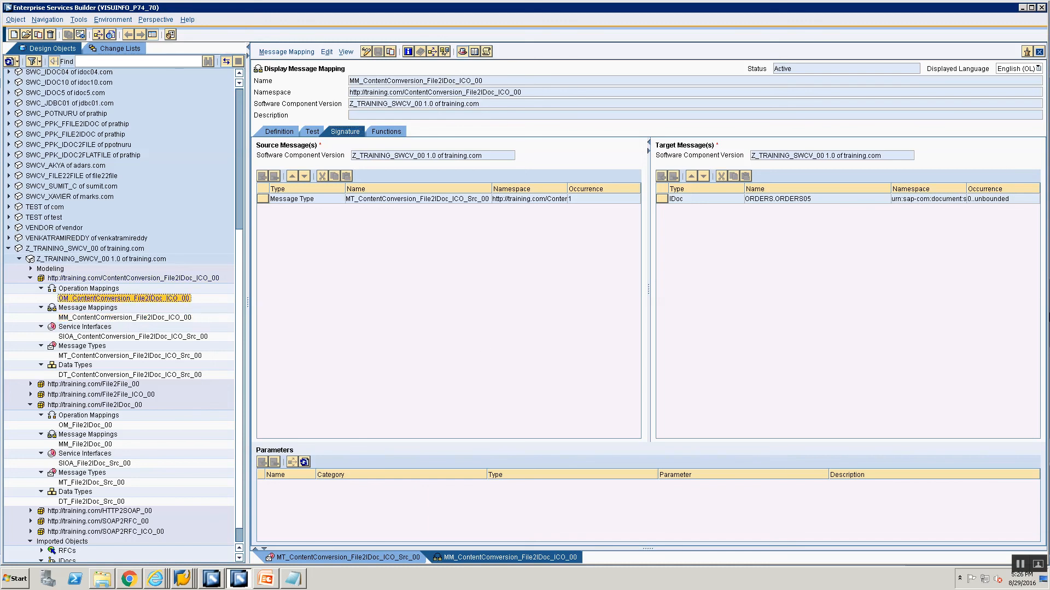